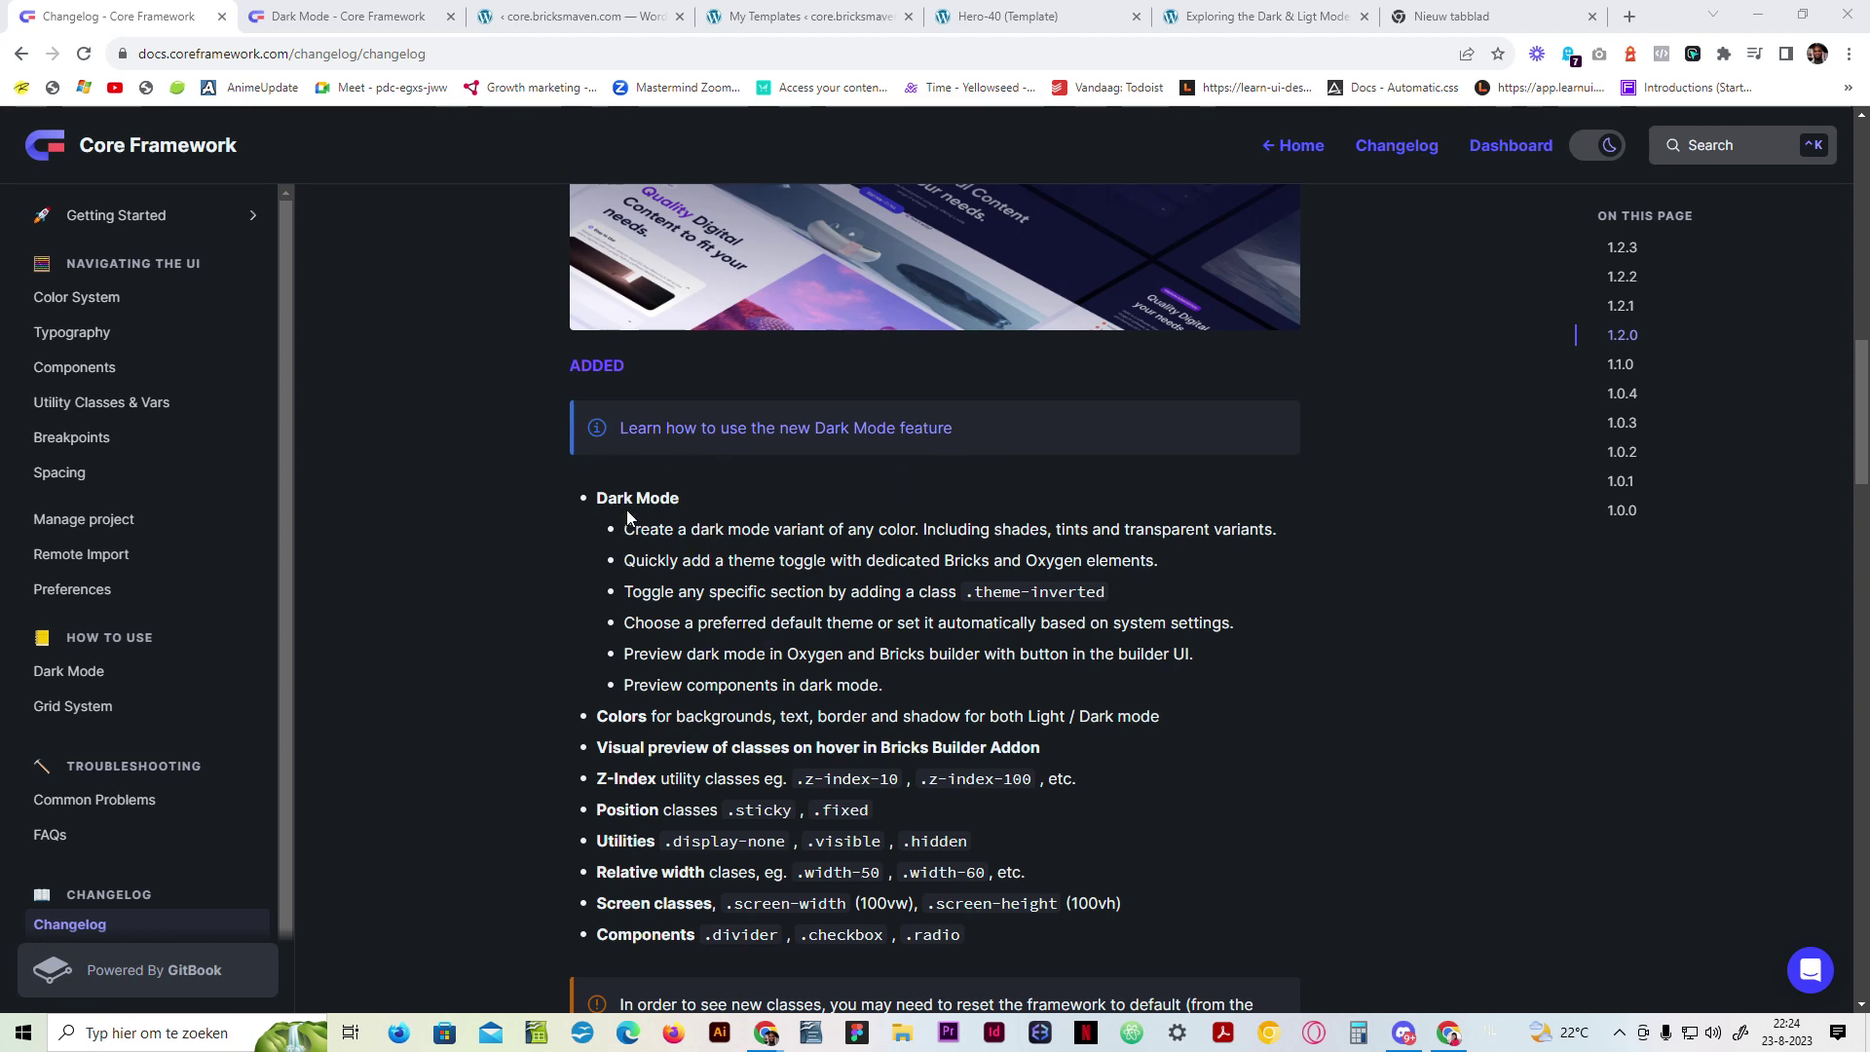
Step: Scroll up and down through the current Core Framework Docs page
{"action": "scroll", "coordinate": [628, 516], "scroll_direction": "up", "scroll_amount": 3}
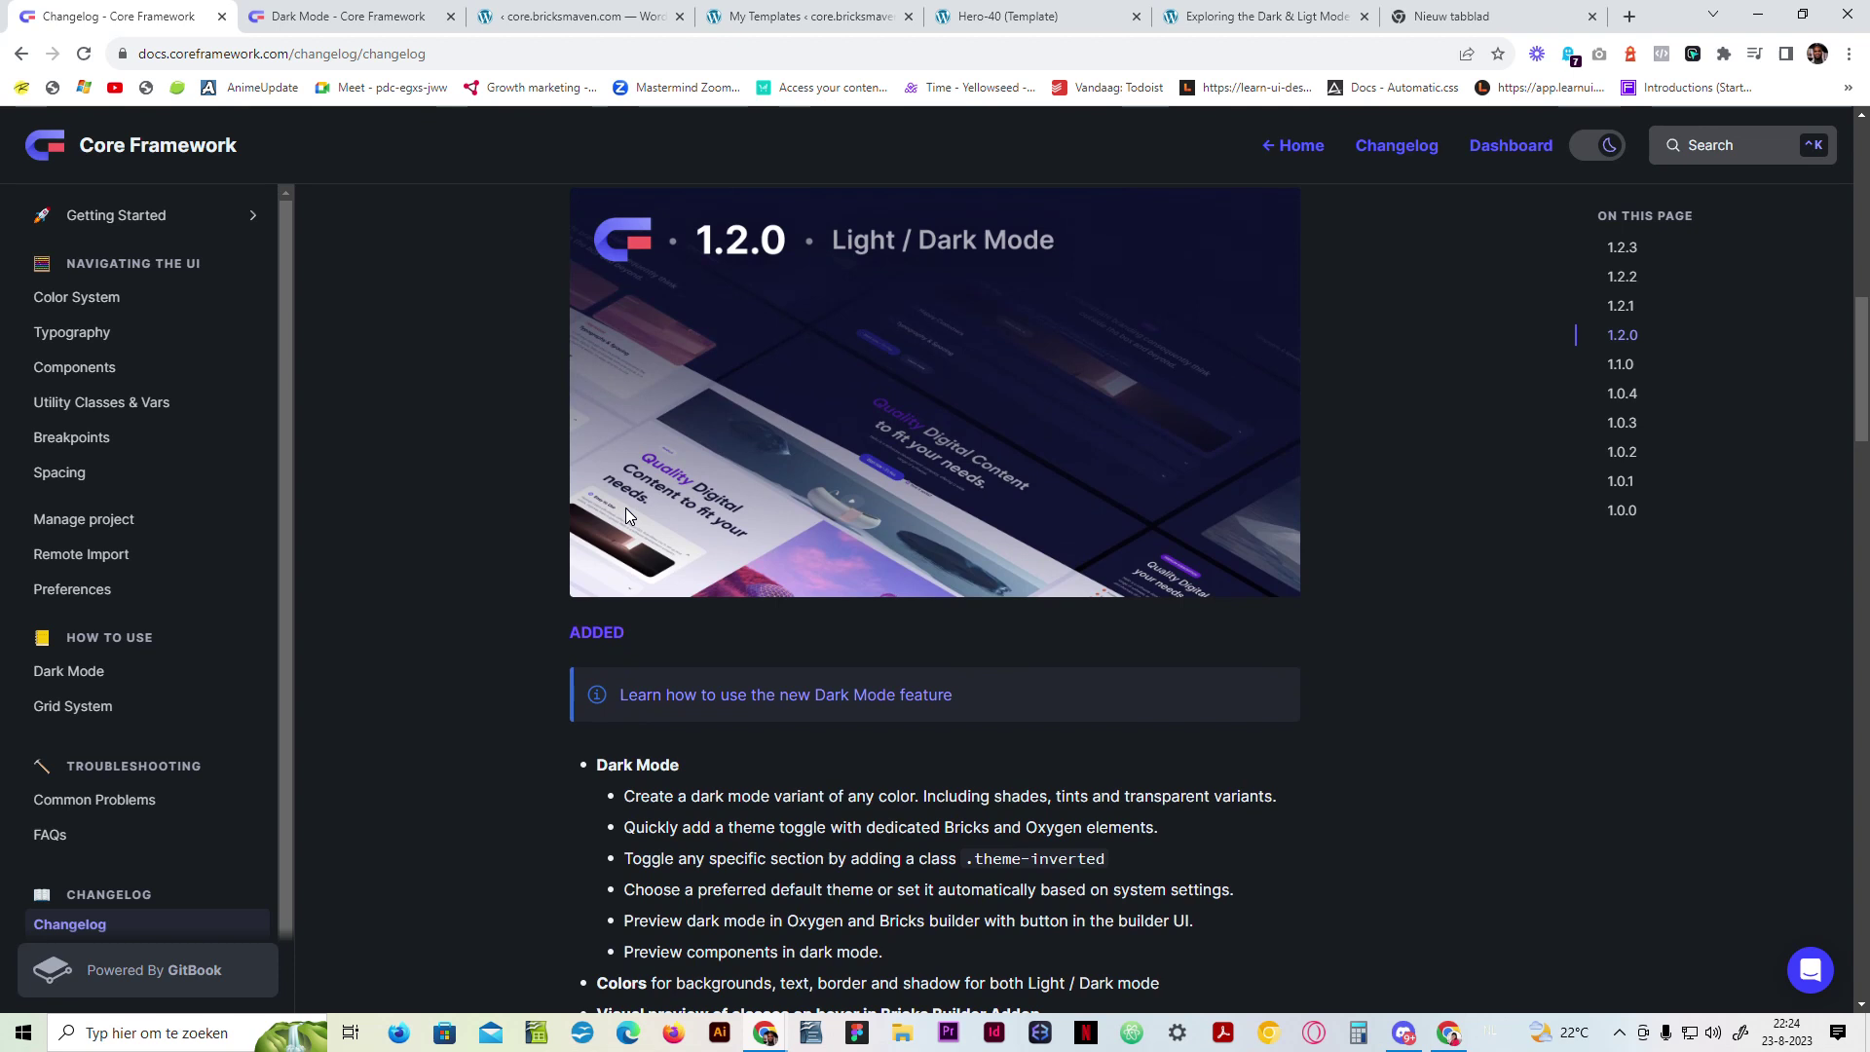
{"action": "scroll", "coordinate": [623, 516], "scroll_direction": "up", "scroll_amount": 3}
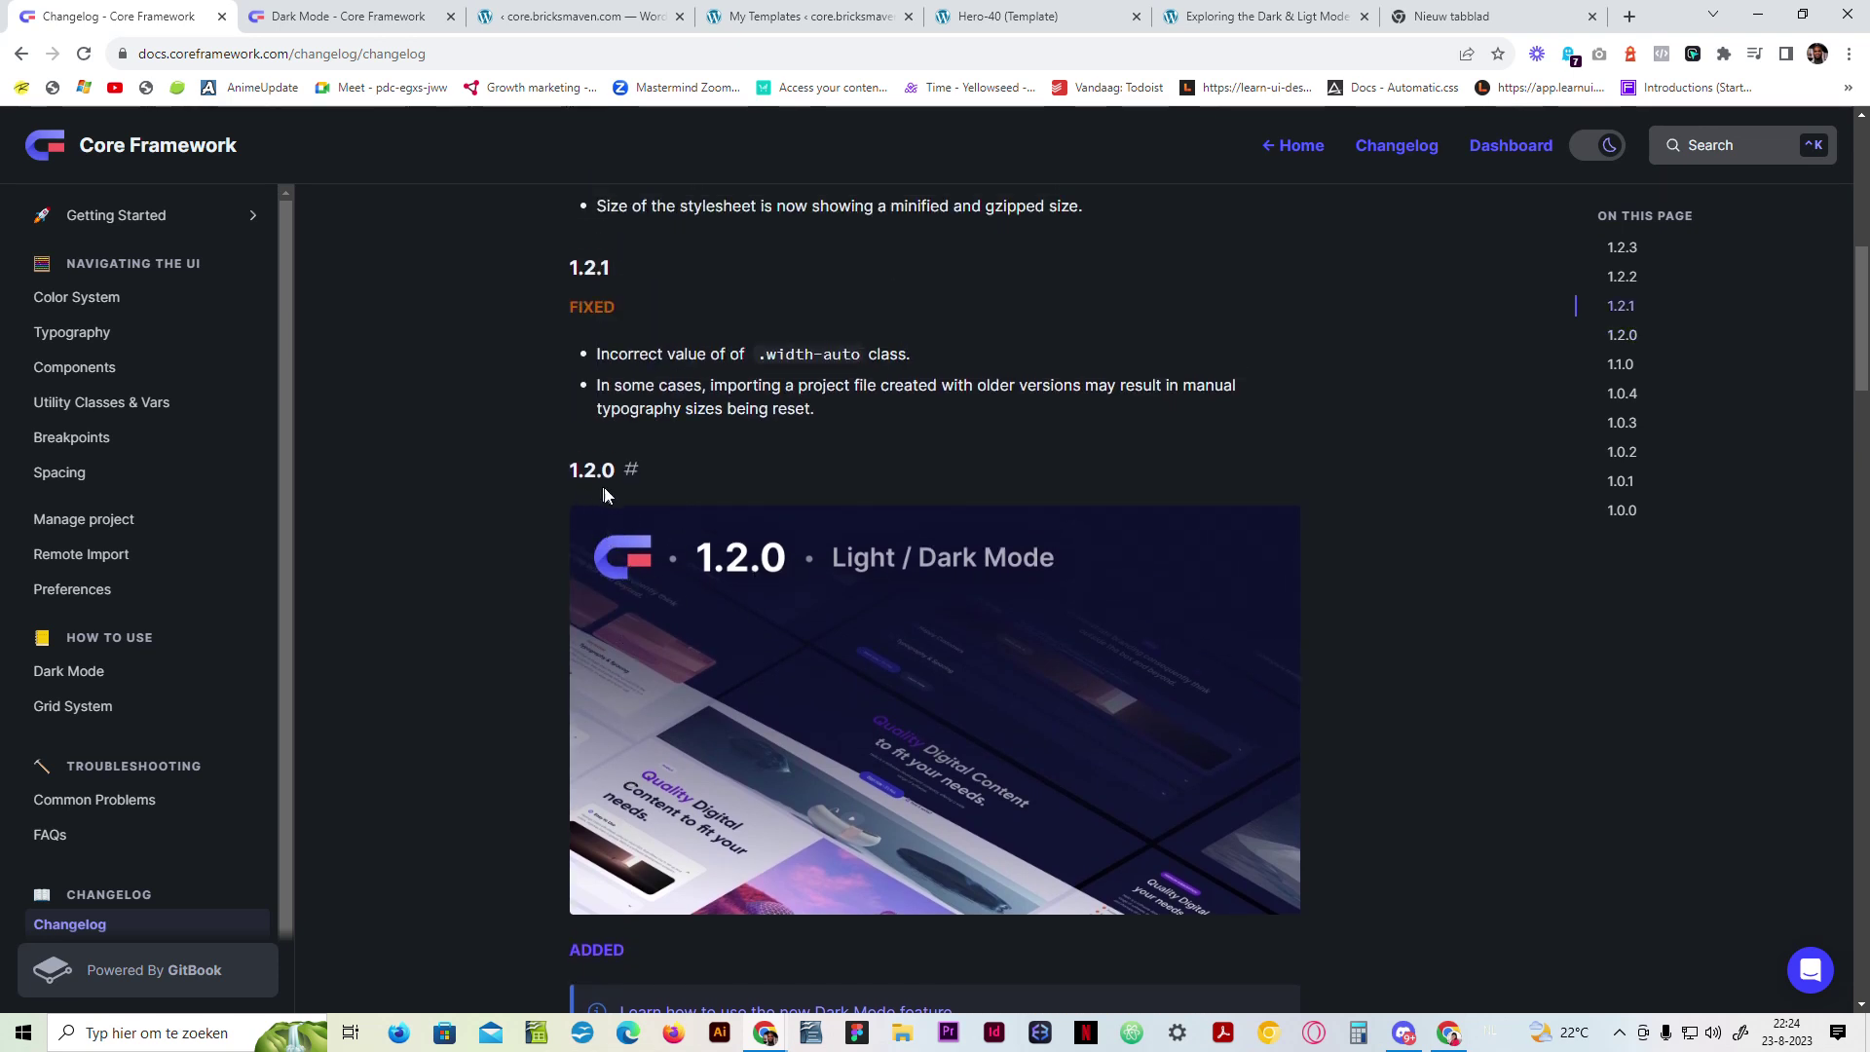
{"action": "scroll", "coordinate": [614, 499], "scroll_direction": "up", "scroll_amount": 6}
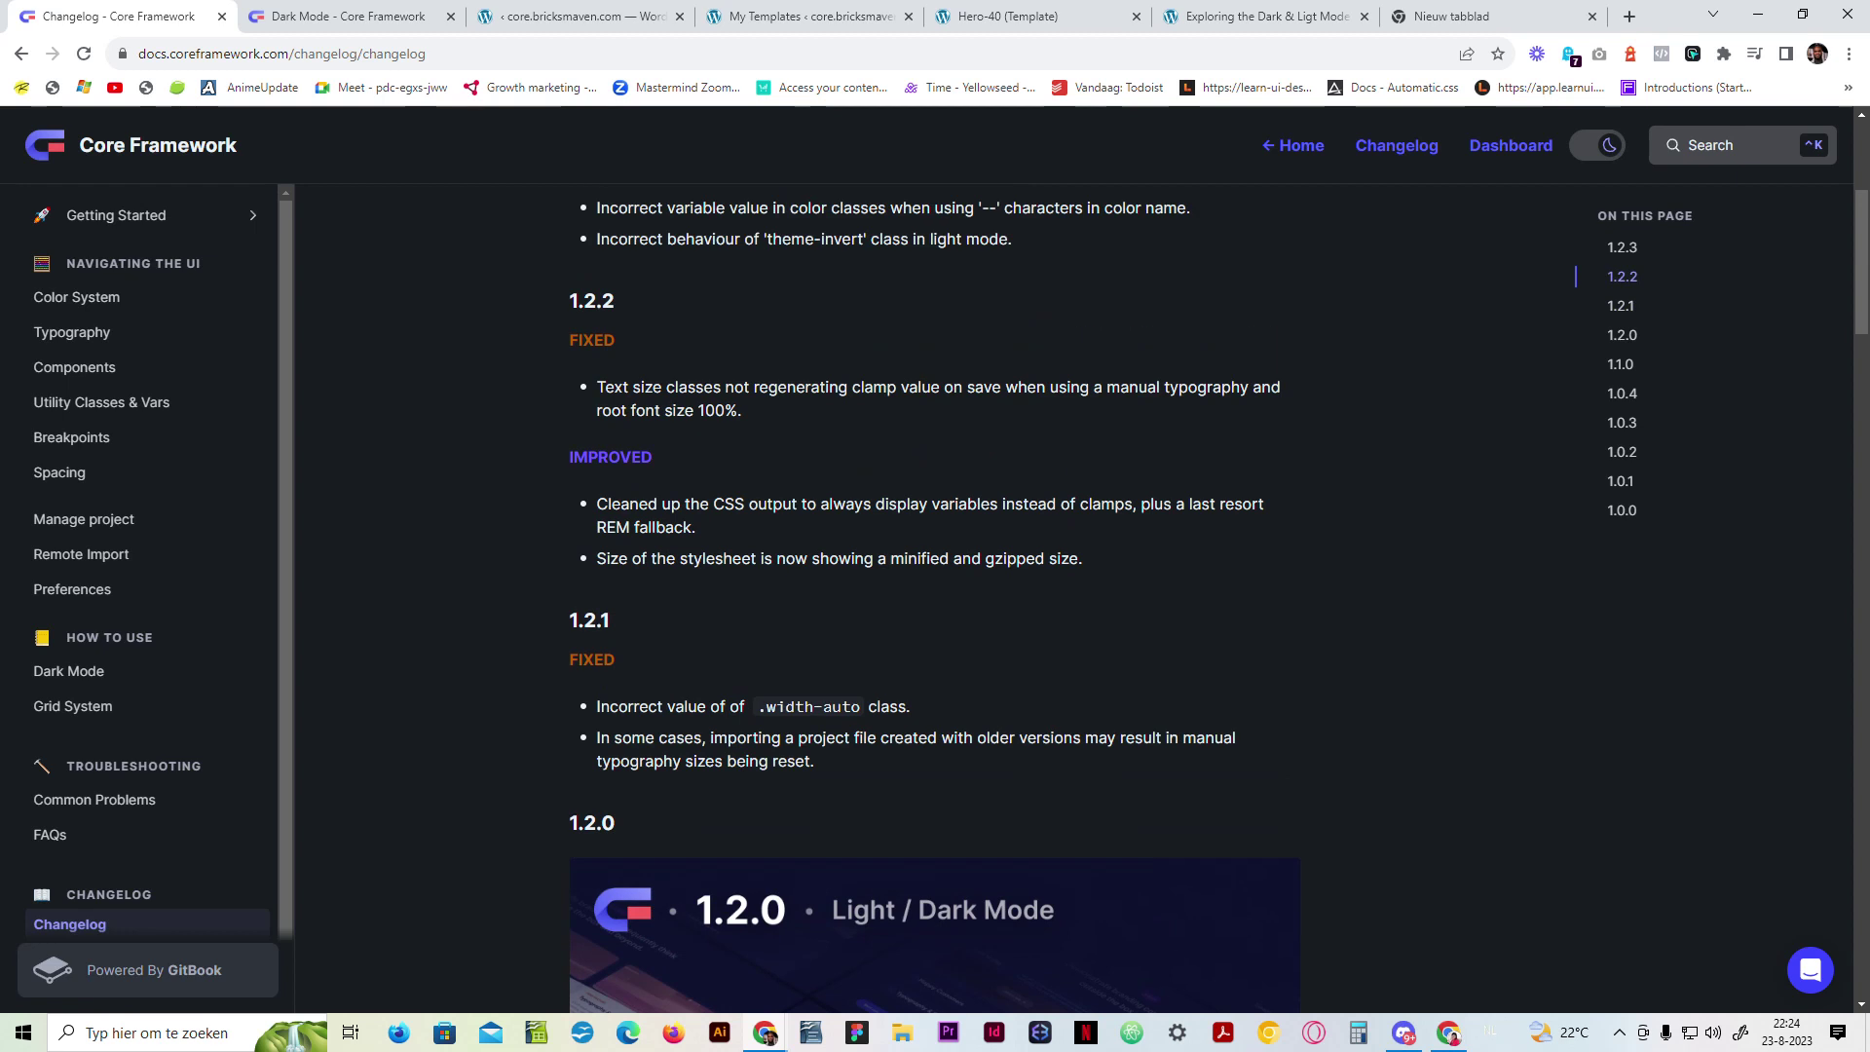
{"action": "scroll", "coordinate": [617, 747], "scroll_direction": "down", "scroll_amount": 4}
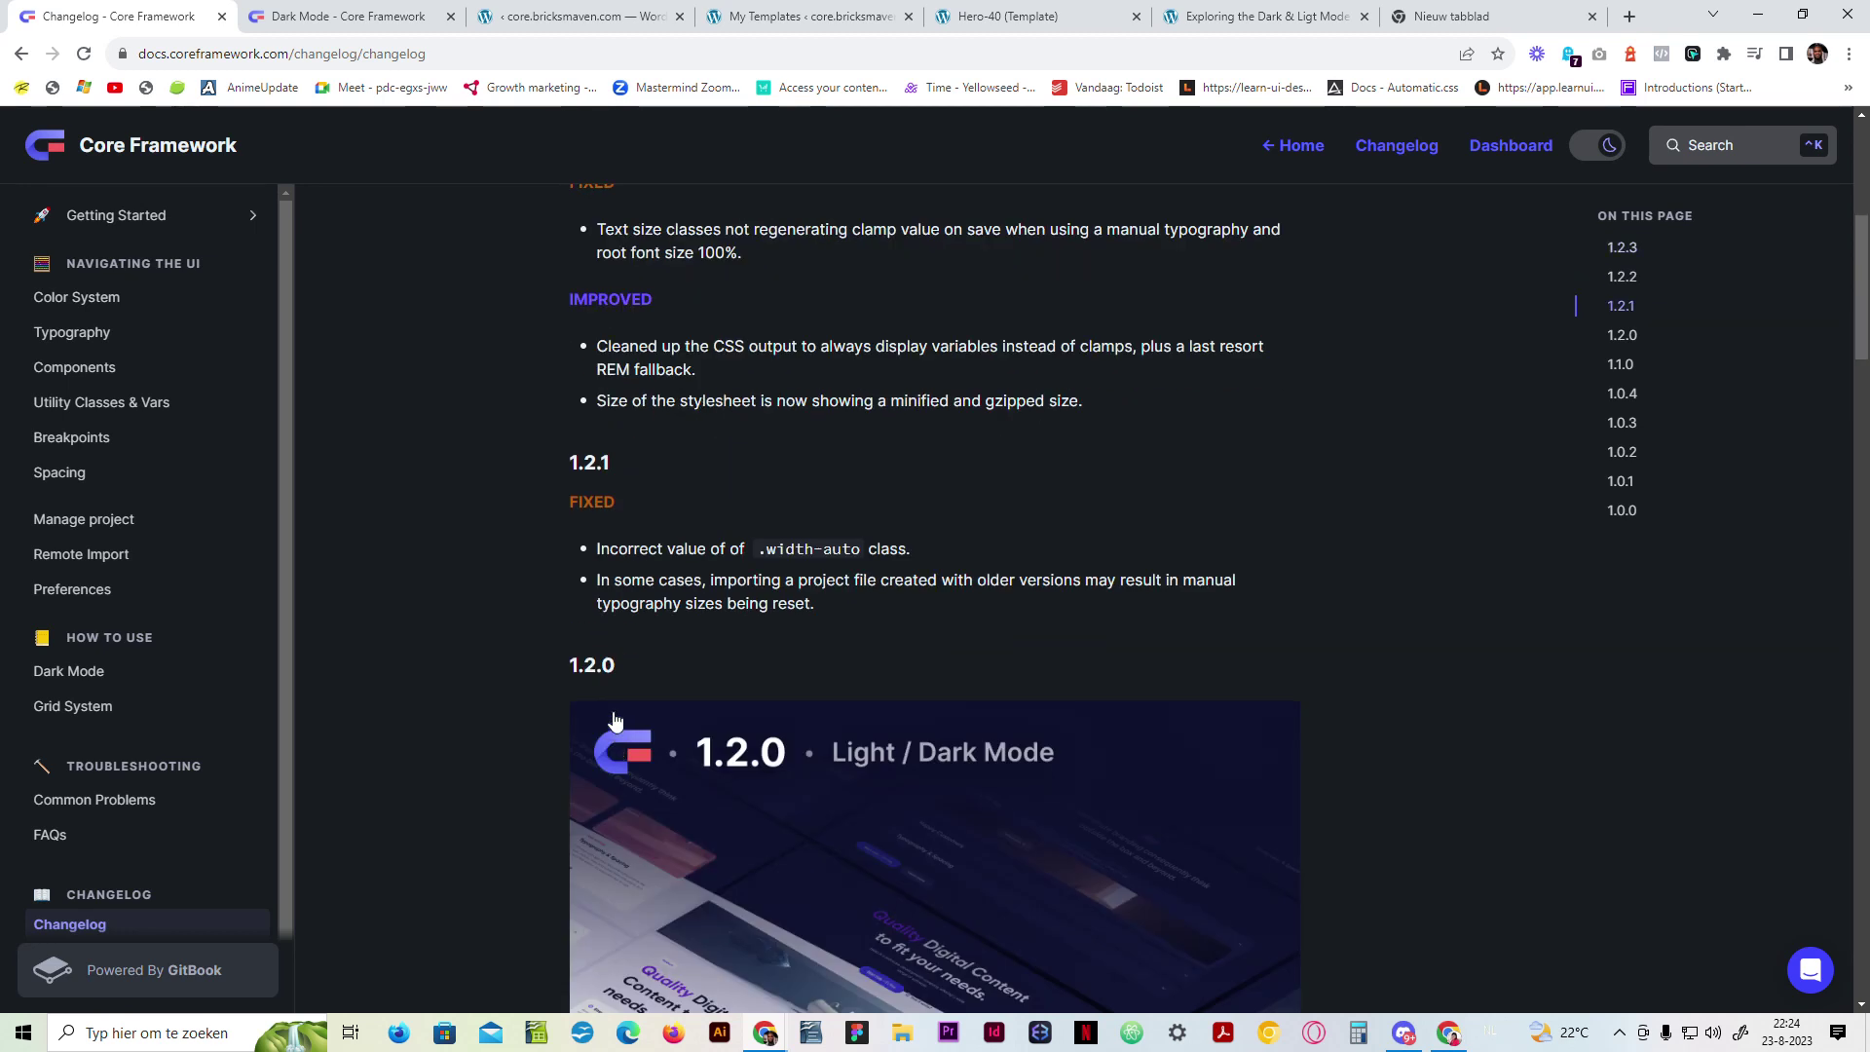
{"action": "scroll", "coordinate": [604, 696], "scroll_direction": "down", "scroll_amount": 5}
{"action": "scroll", "coordinate": [602, 691], "scroll_direction": "down", "scroll_amount": 4}
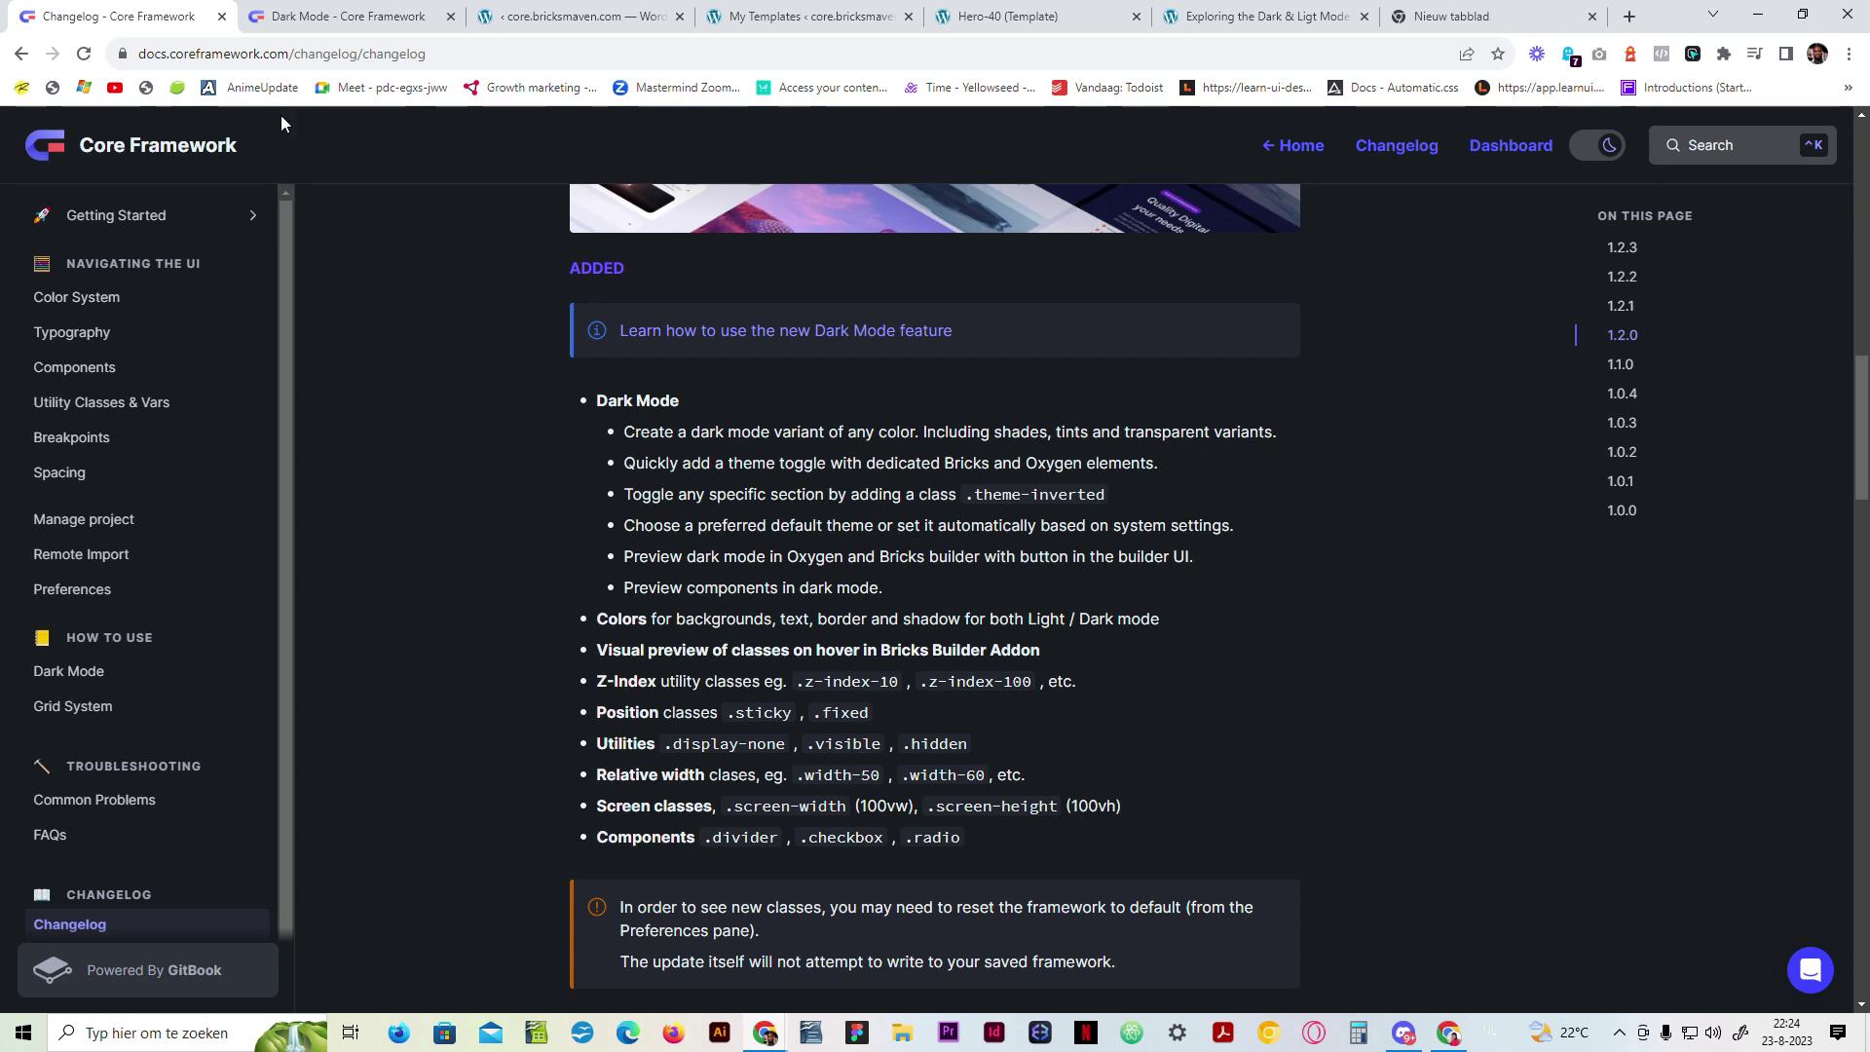
Step: Read through the Dark Mode guide, then bring up the site's Core Framework Colors settings
{"action": "left_click", "coordinate": [317, 15]}
{"action": "scroll", "coordinate": [724, 477], "scroll_direction": "up", "scroll_amount": 6}
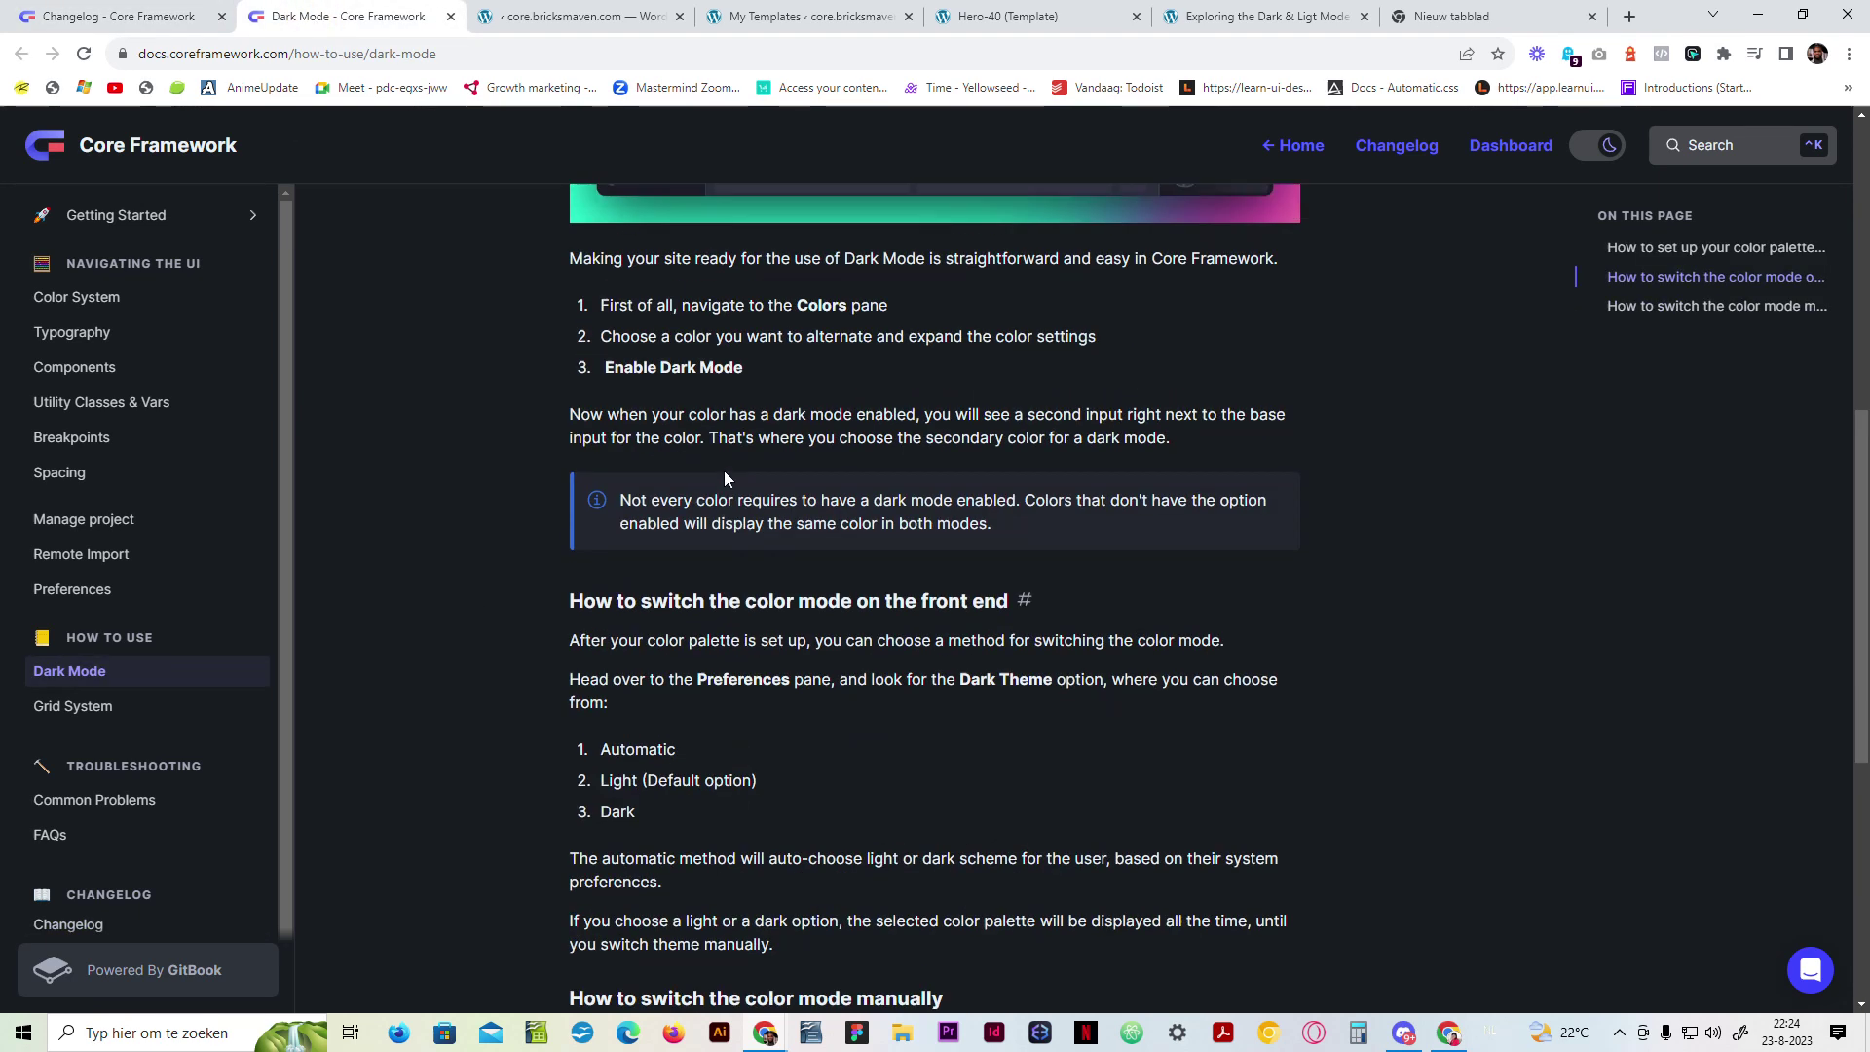
{"action": "scroll", "coordinate": [723, 470], "scroll_direction": "up", "scroll_amount": 8}
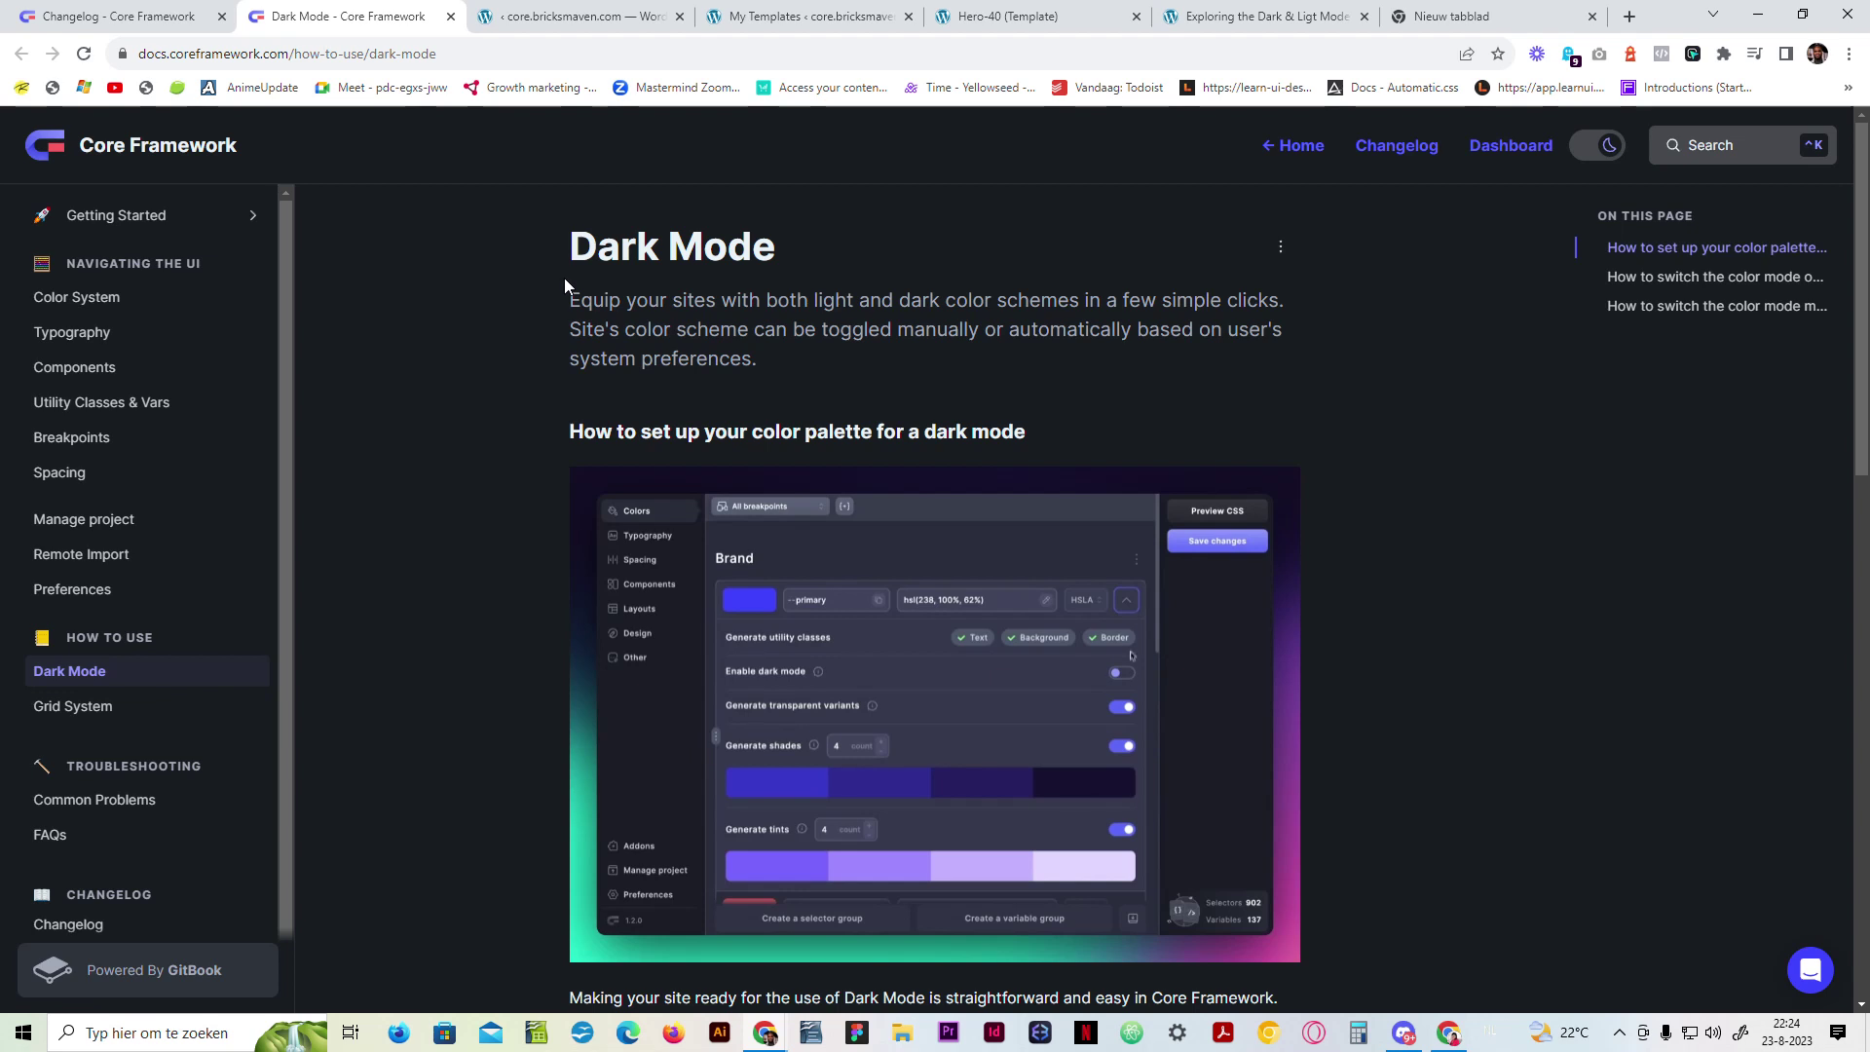
{"action": "left_click_drag", "start_coordinate": [564, 265], "coordinate": [773, 374]}
{"action": "left_click", "coordinate": [747, 449]}
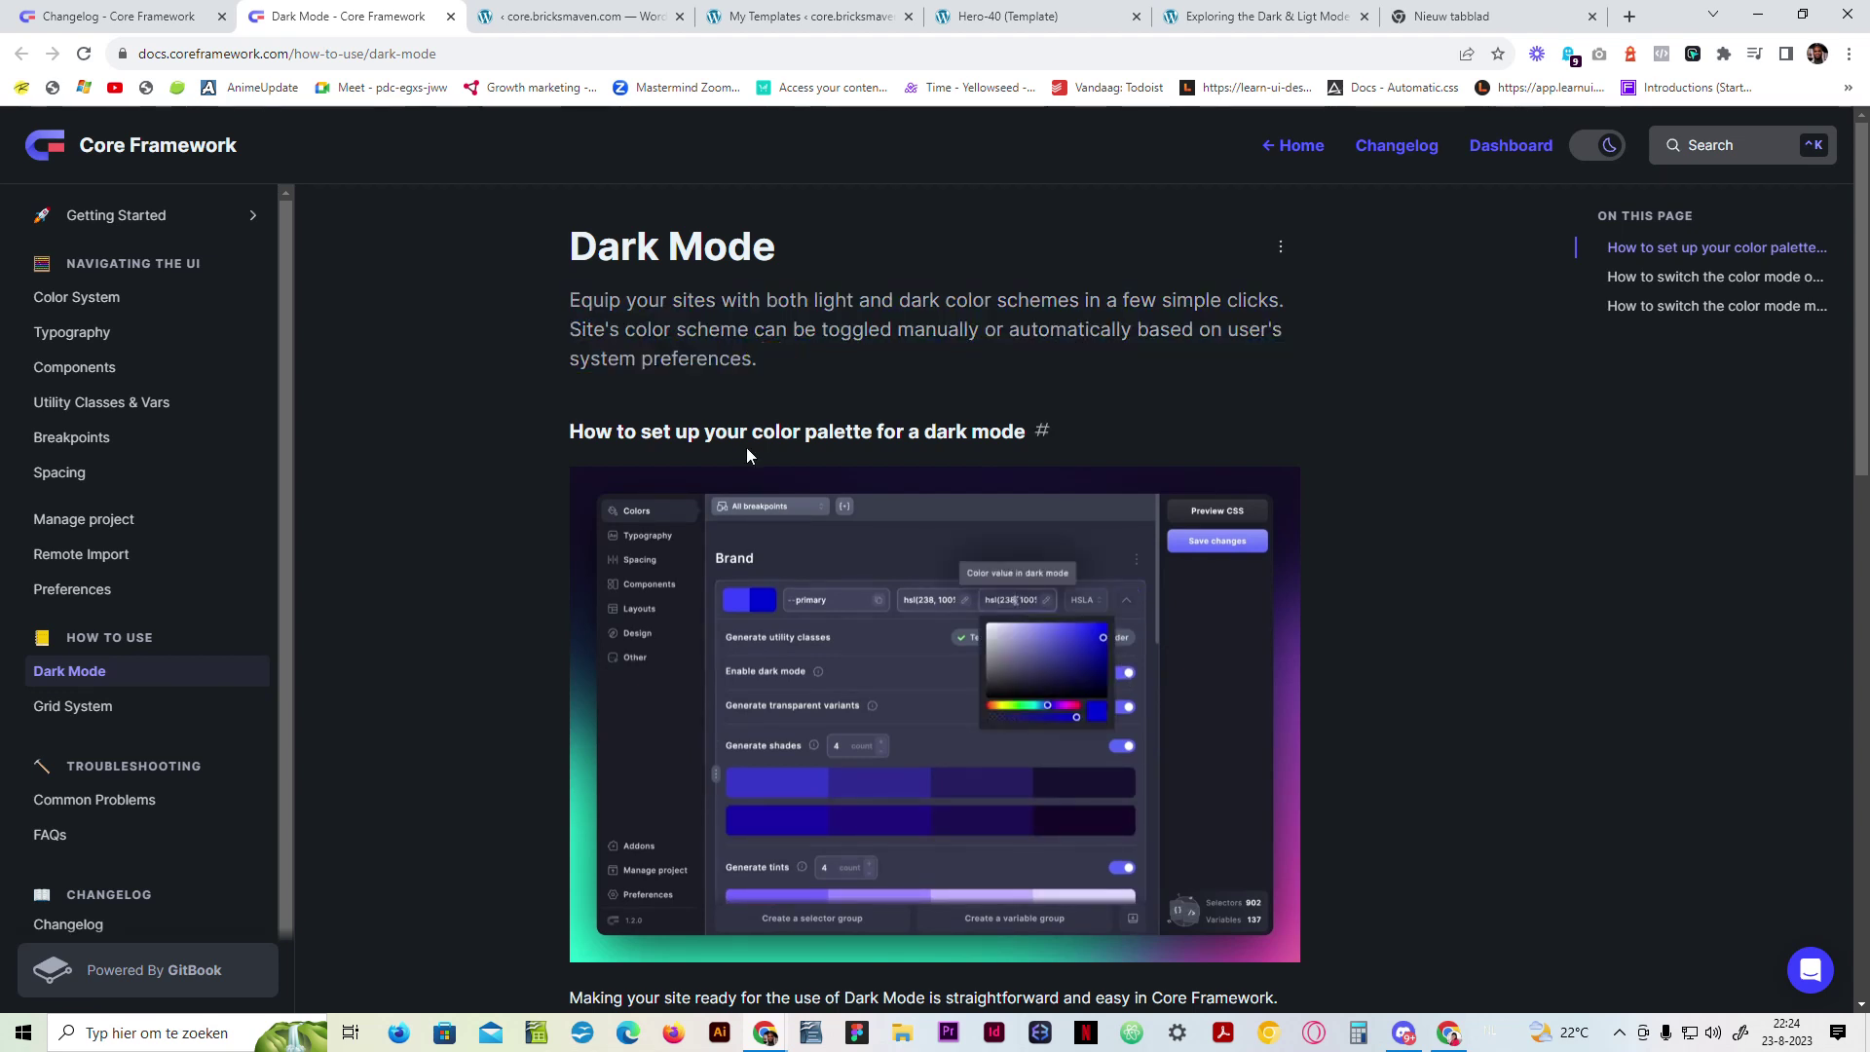
{"action": "scroll", "coordinate": [693, 489], "scroll_direction": "down", "scroll_amount": 3}
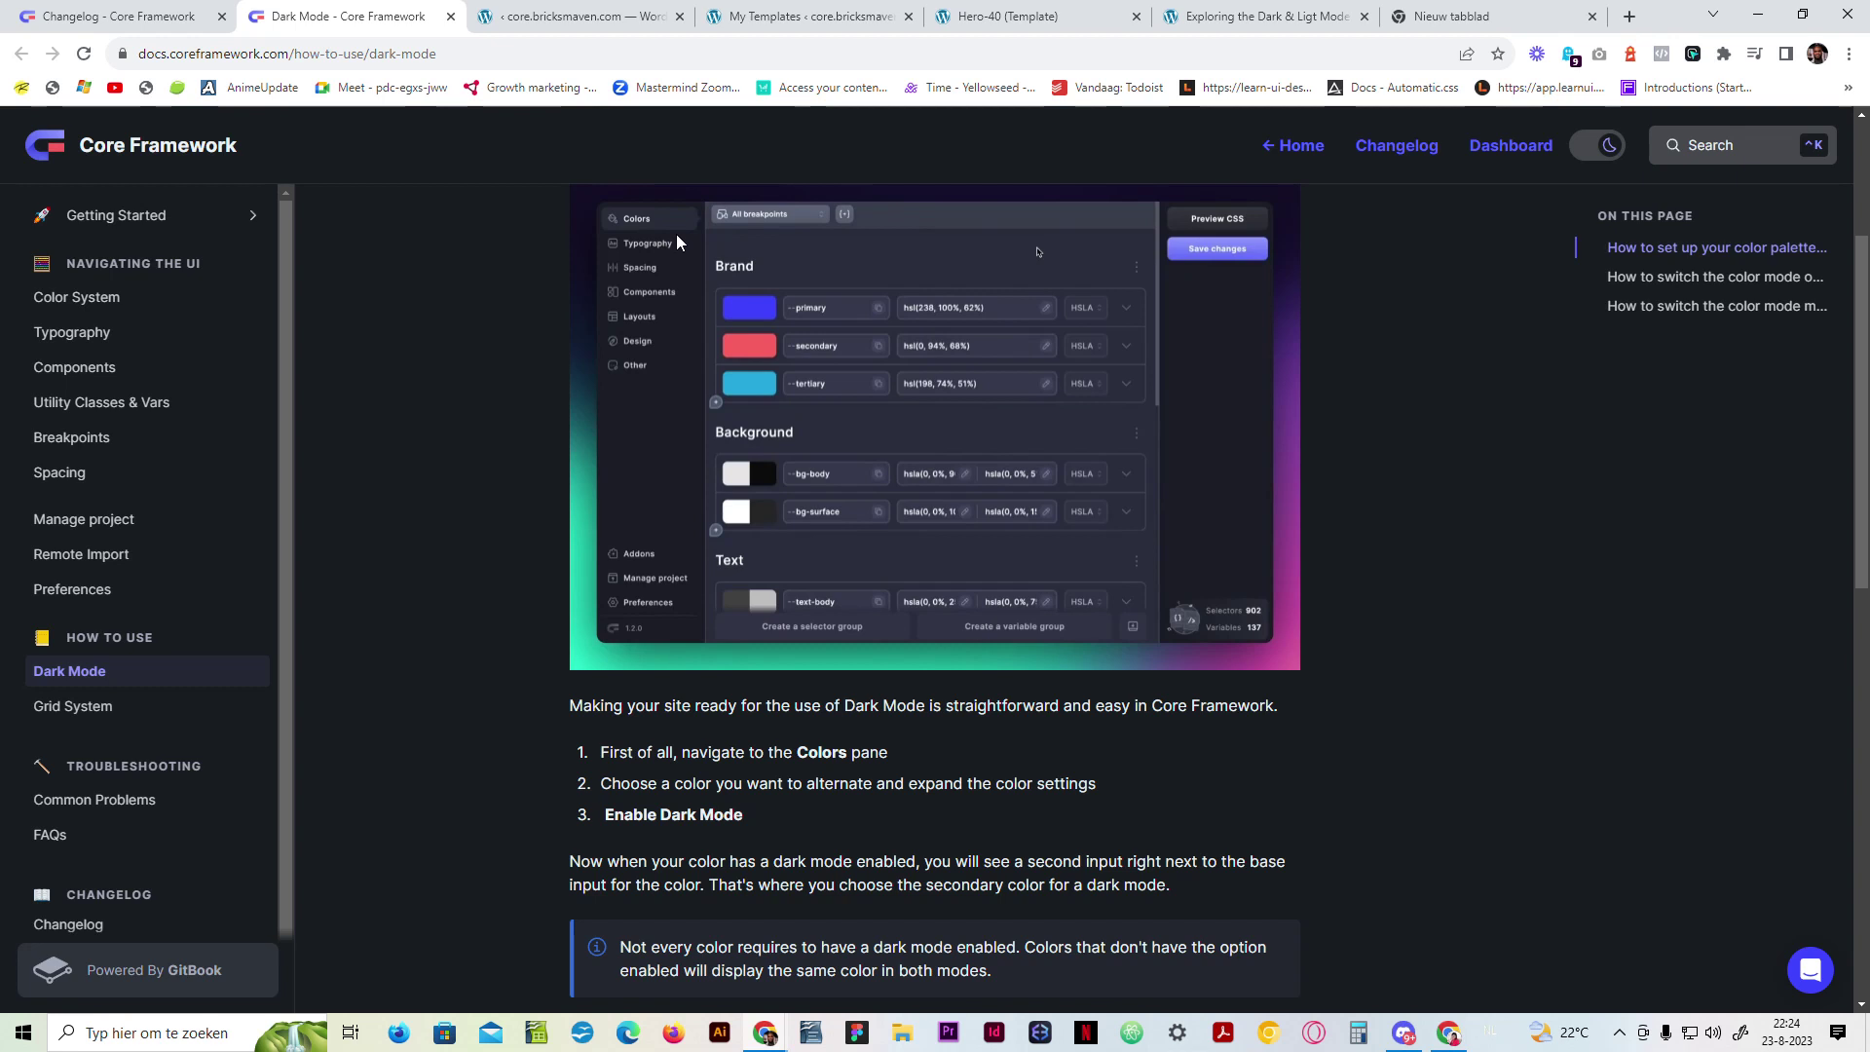
{"action": "scroll", "coordinate": [701, 472], "scroll_direction": "up", "scroll_amount": 2}
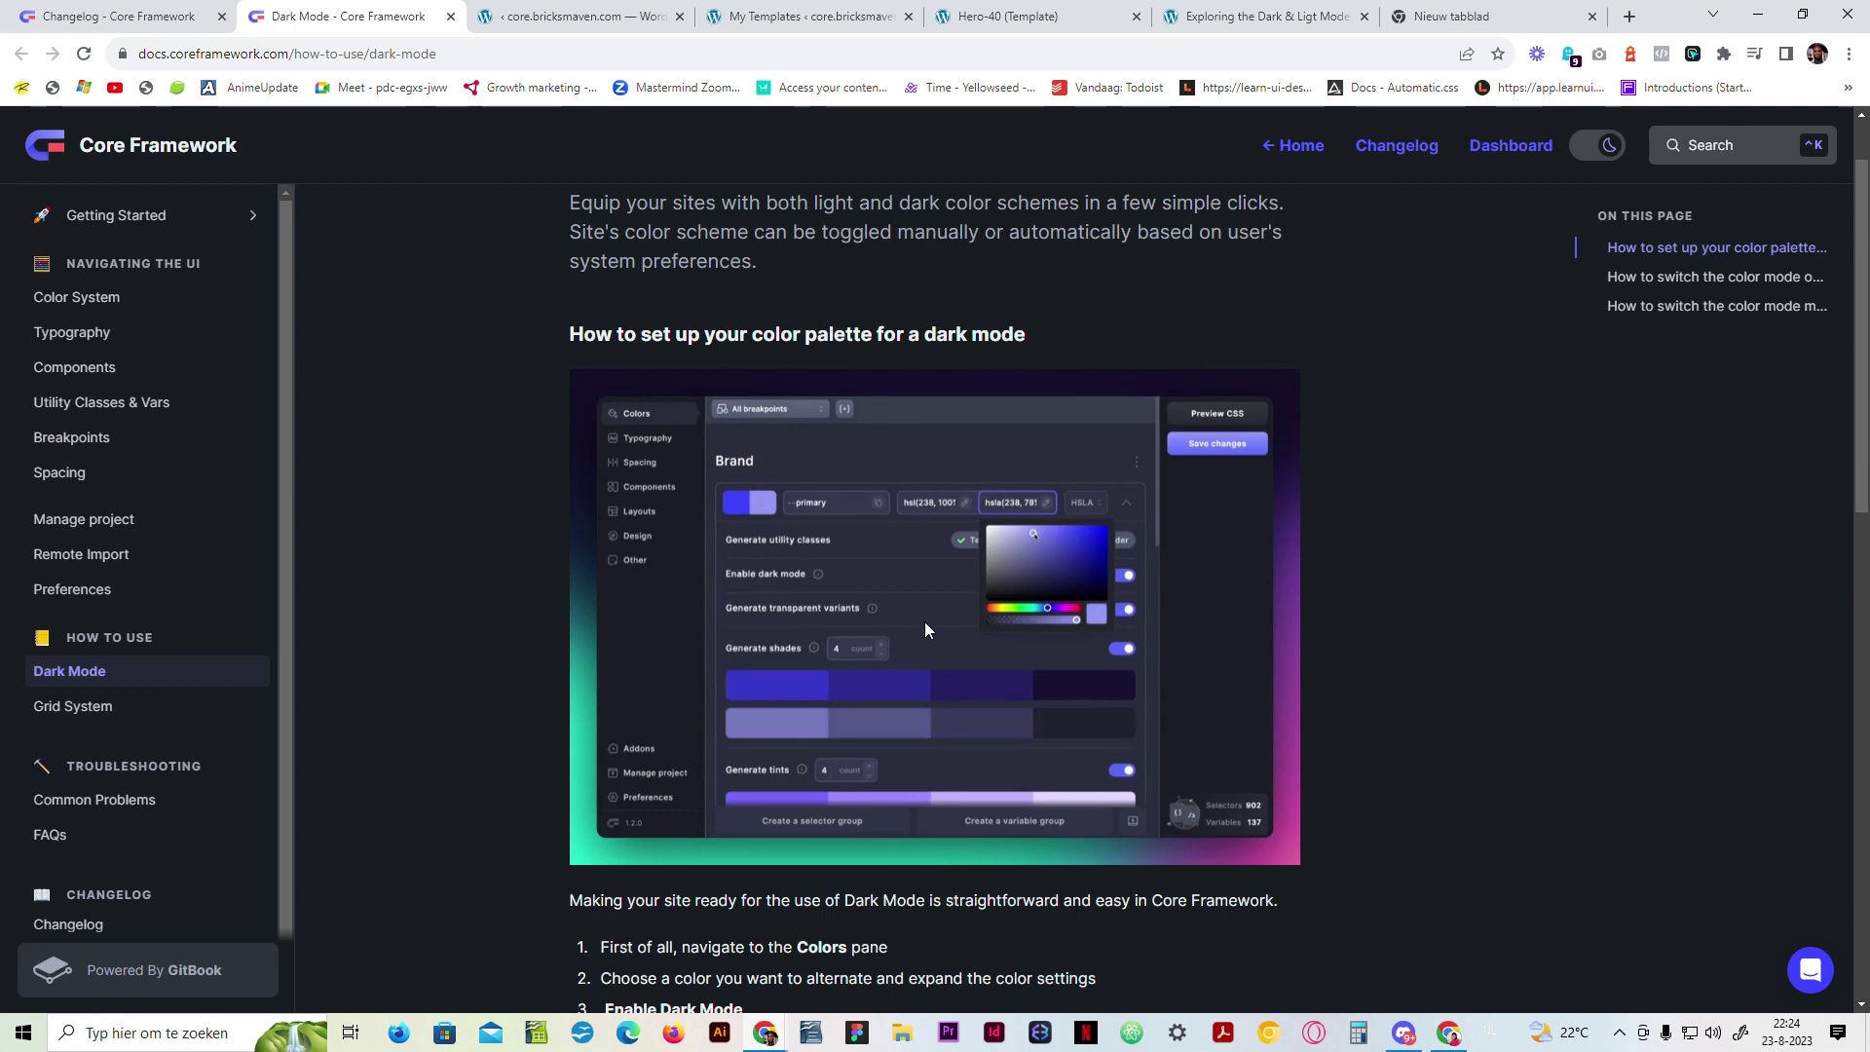
{"action": "scroll", "coordinate": [721, 745], "scroll_direction": "down", "scroll_amount": 1}
{"action": "scroll", "coordinate": [722, 746], "scroll_direction": "down", "scroll_amount": 1}
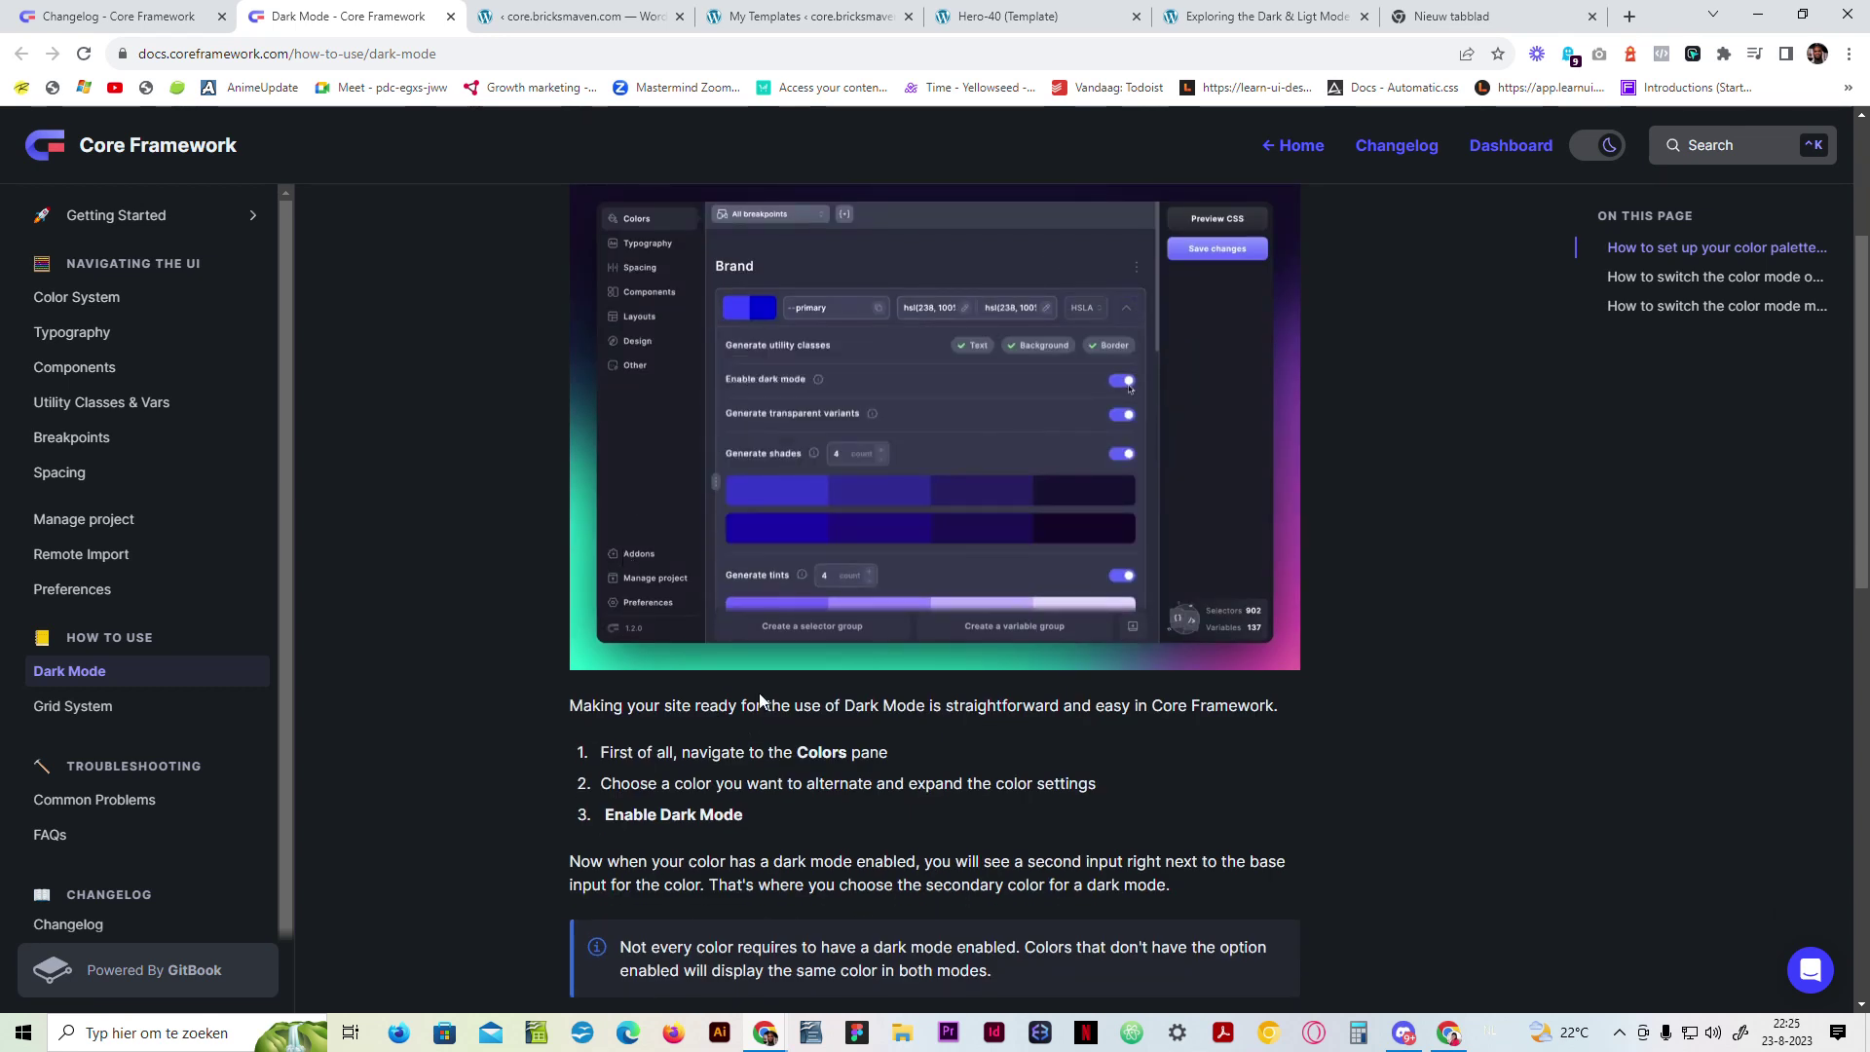
{"action": "left_click", "coordinate": [526, 13]}
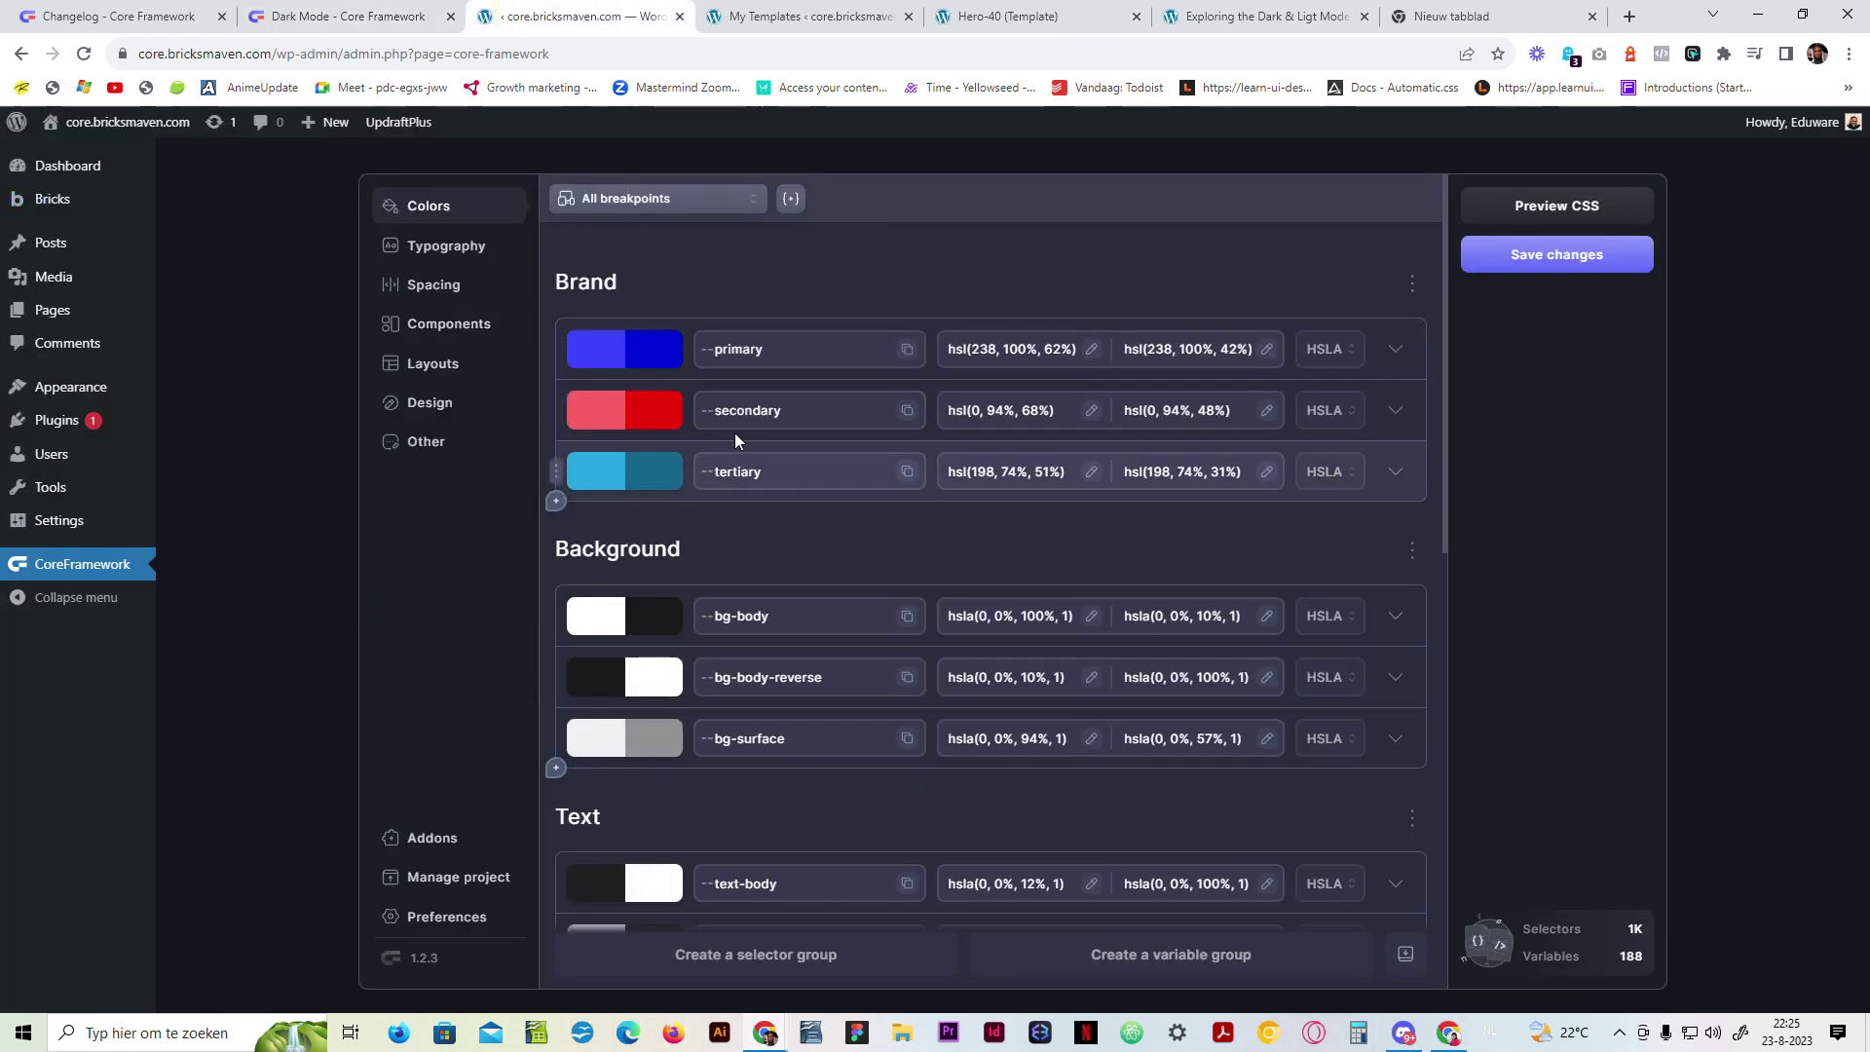
{"action": "left_click", "coordinate": [1400, 362]}
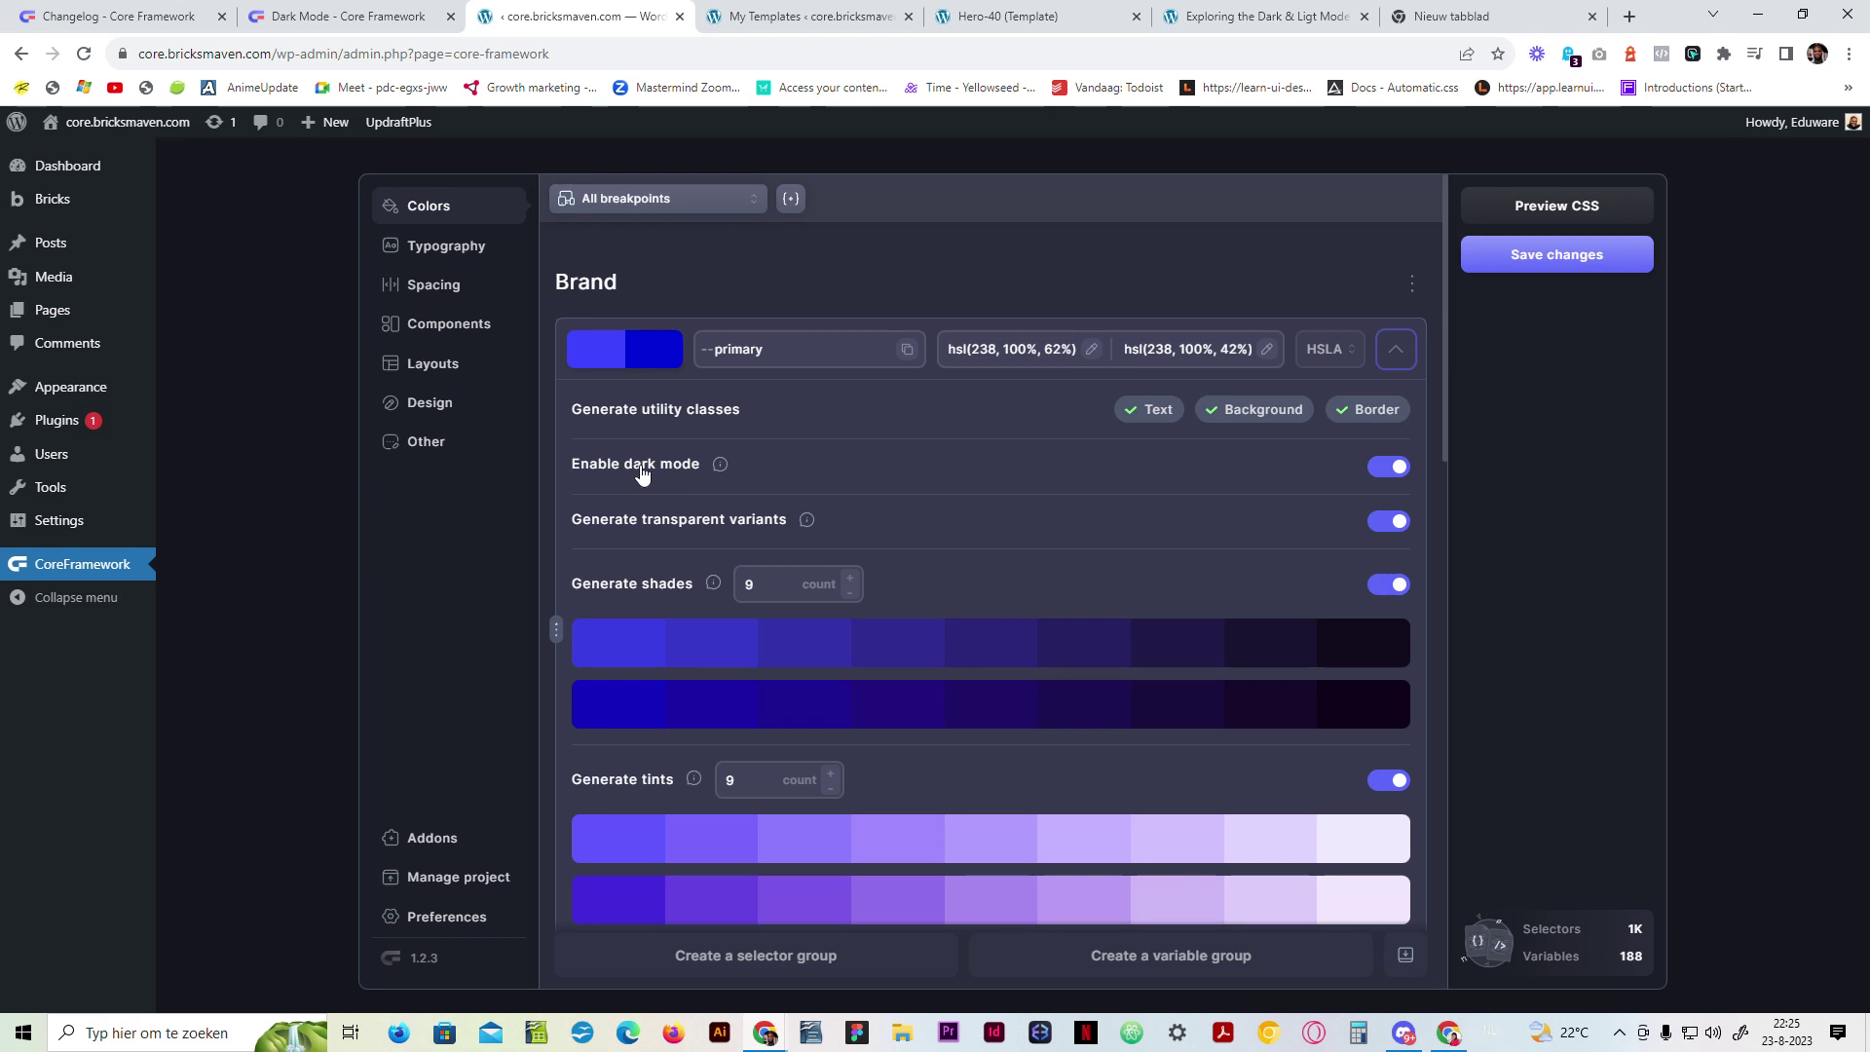
{"action": "left_click", "coordinate": [1389, 469]}
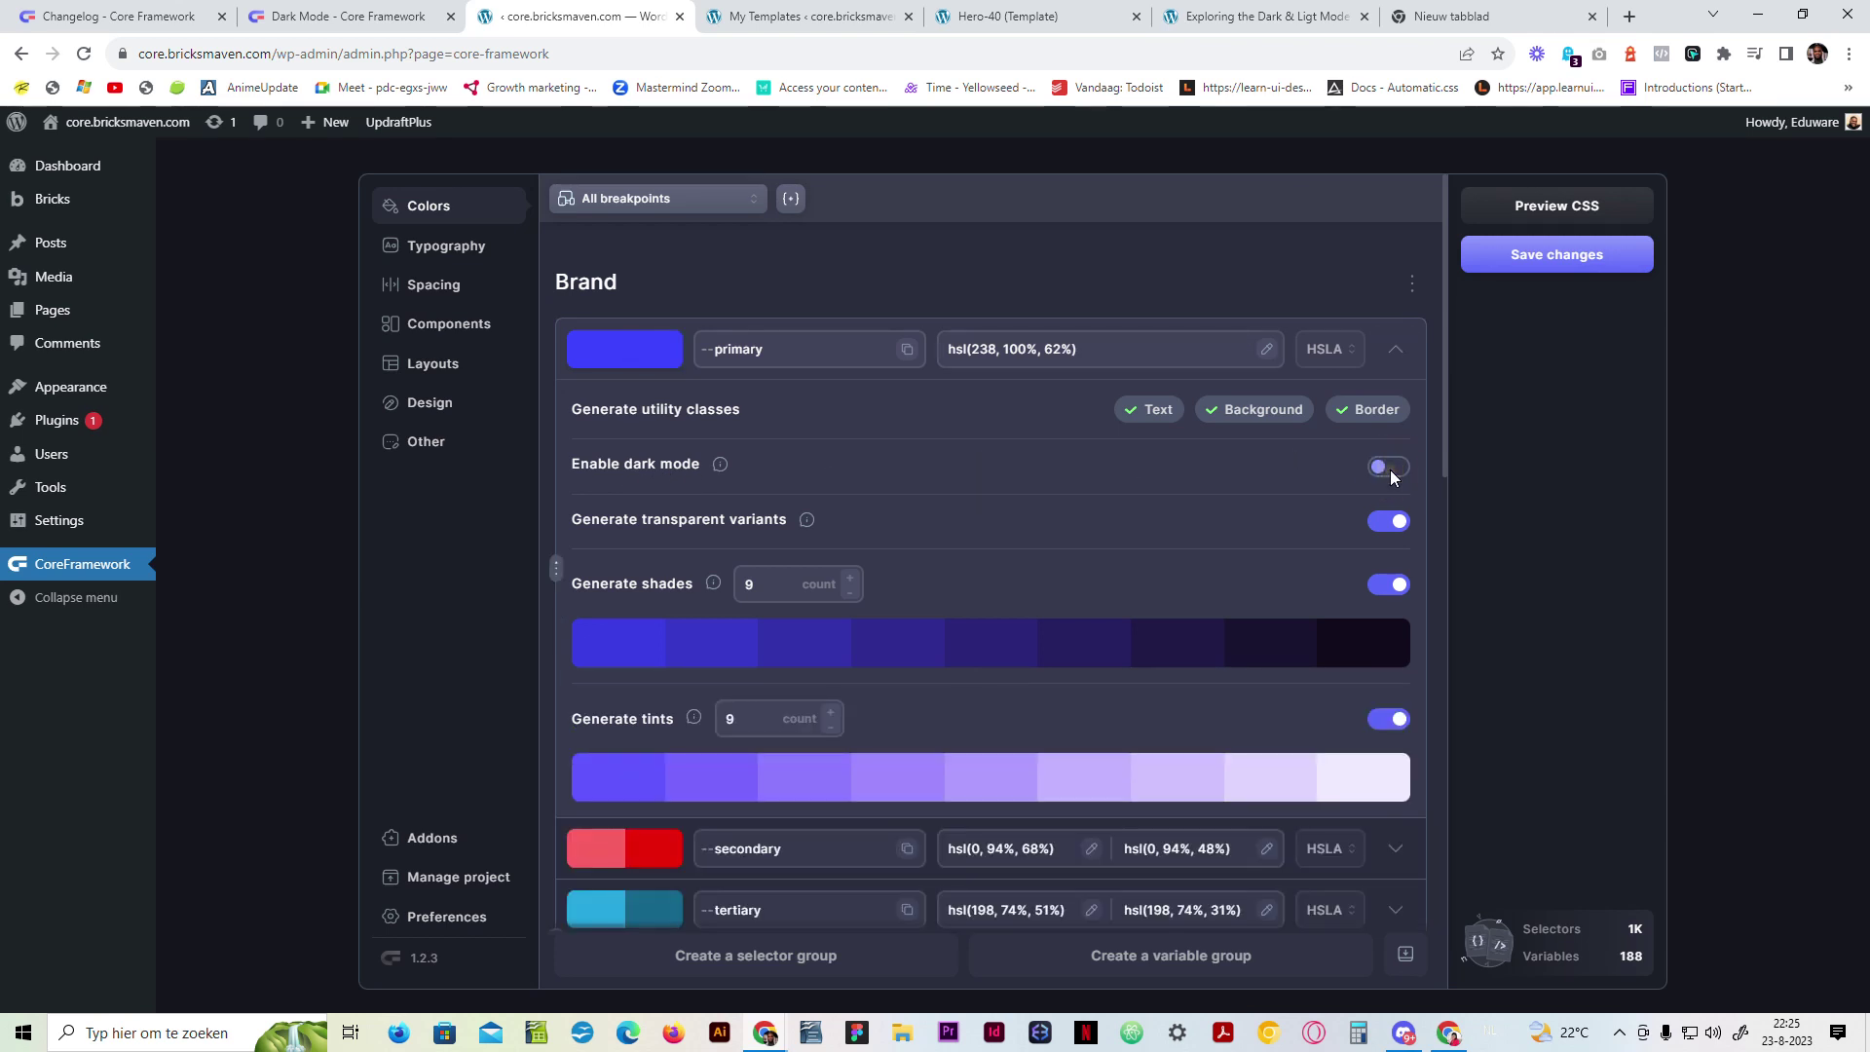
{"action": "left_click", "coordinate": [1381, 470]}
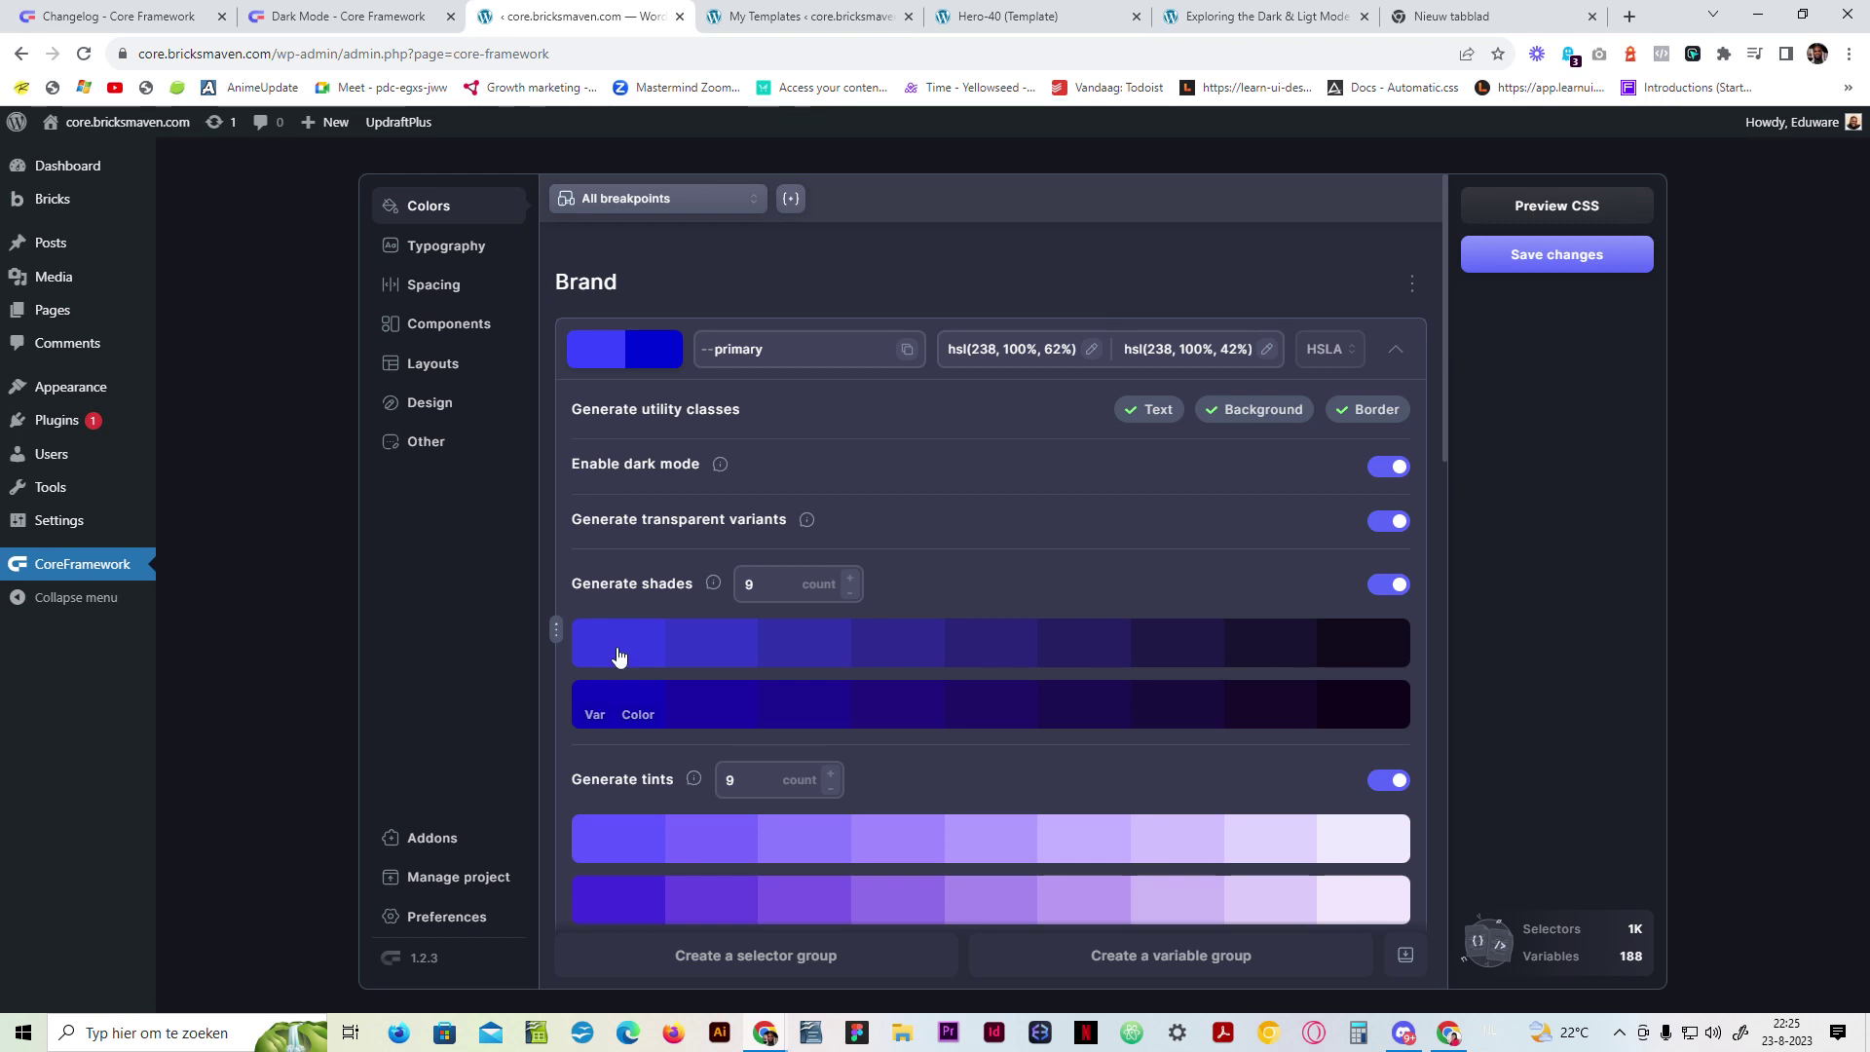
{"action": "mouse_move", "coordinate": [725, 723]}
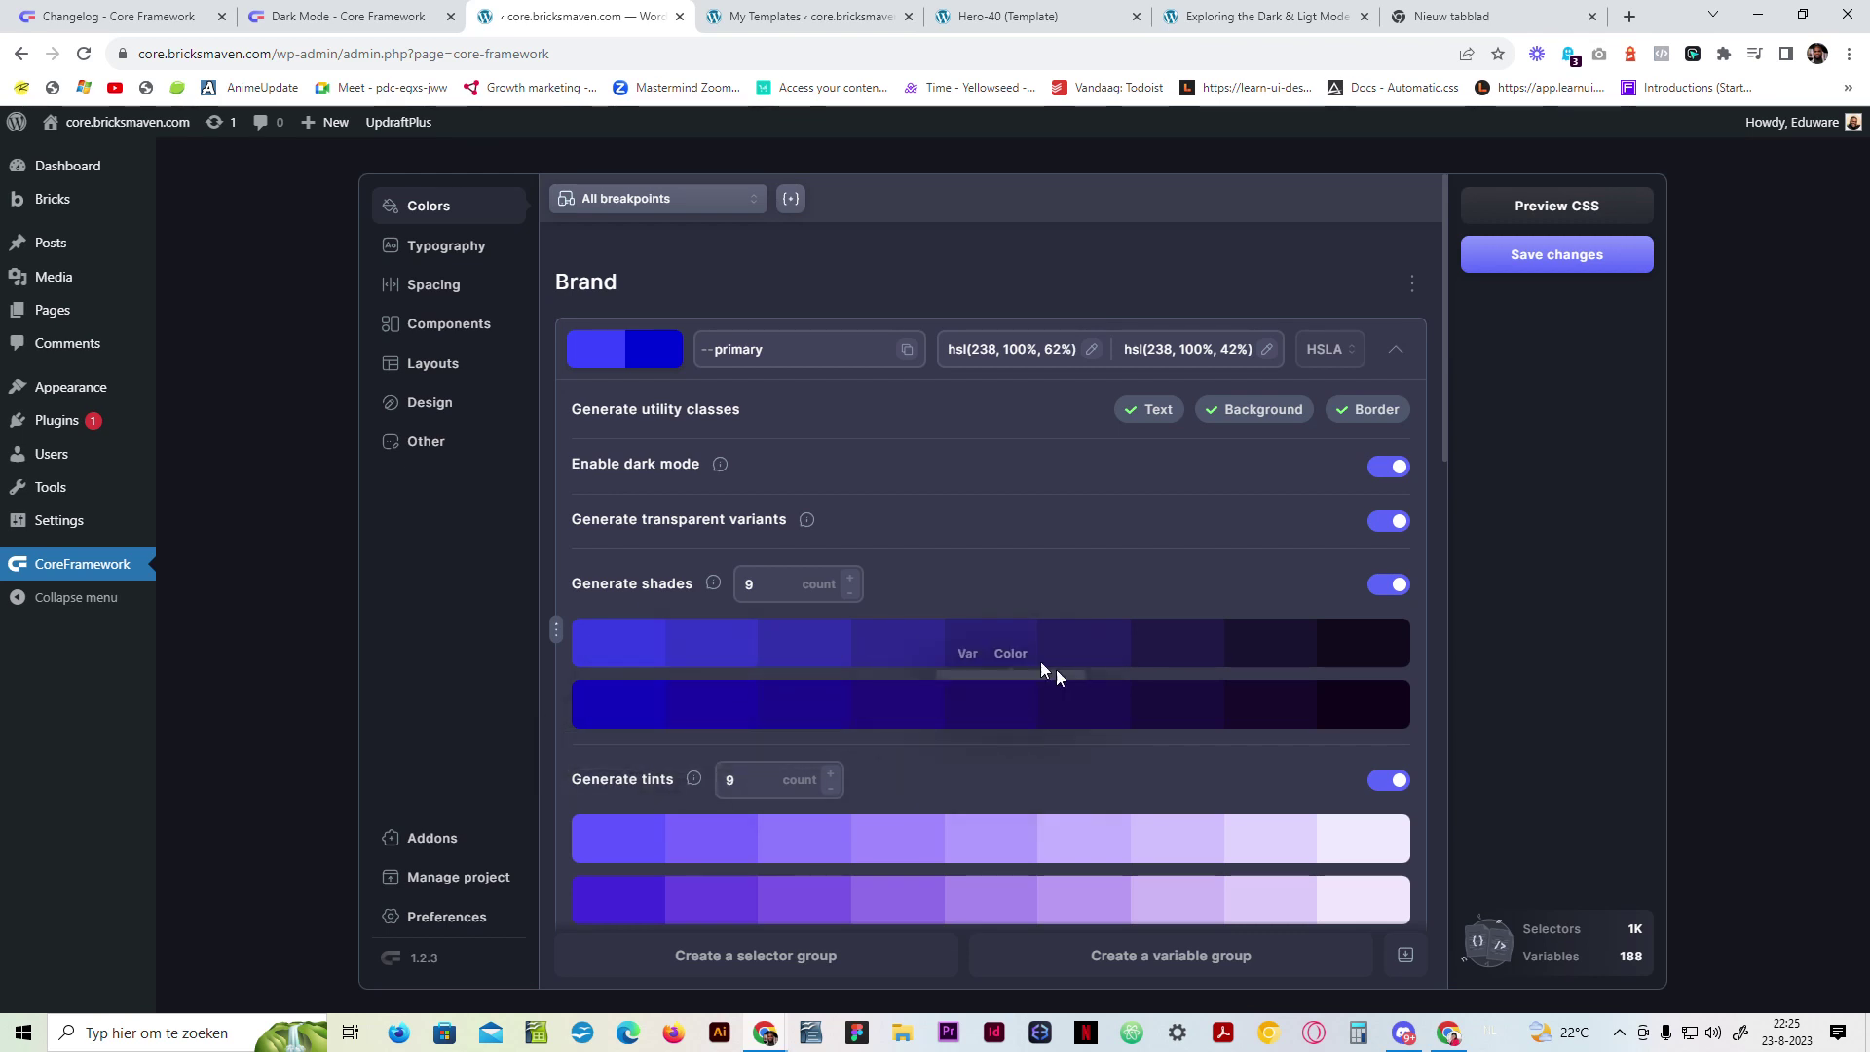
{"action": "mouse_move", "coordinate": [1368, 693]}
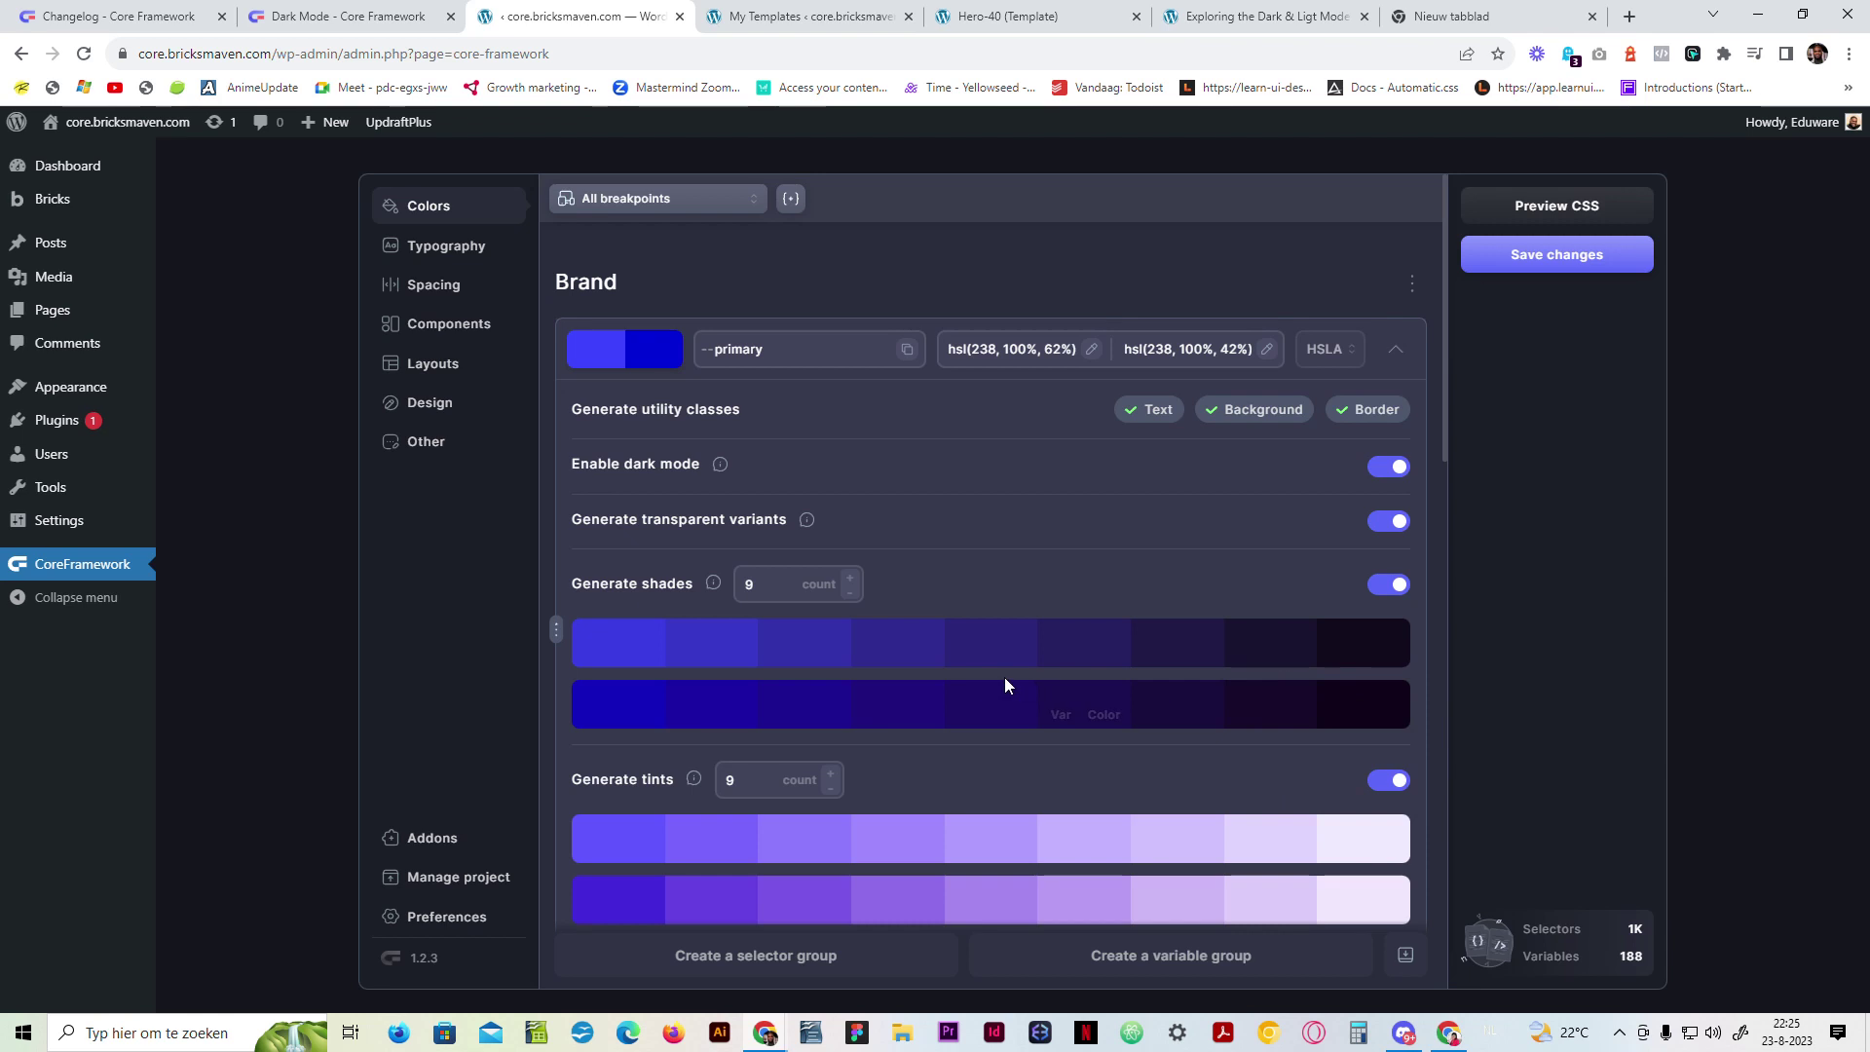
{"action": "scroll", "coordinate": [824, 727], "scroll_direction": "down", "scroll_amount": 3}
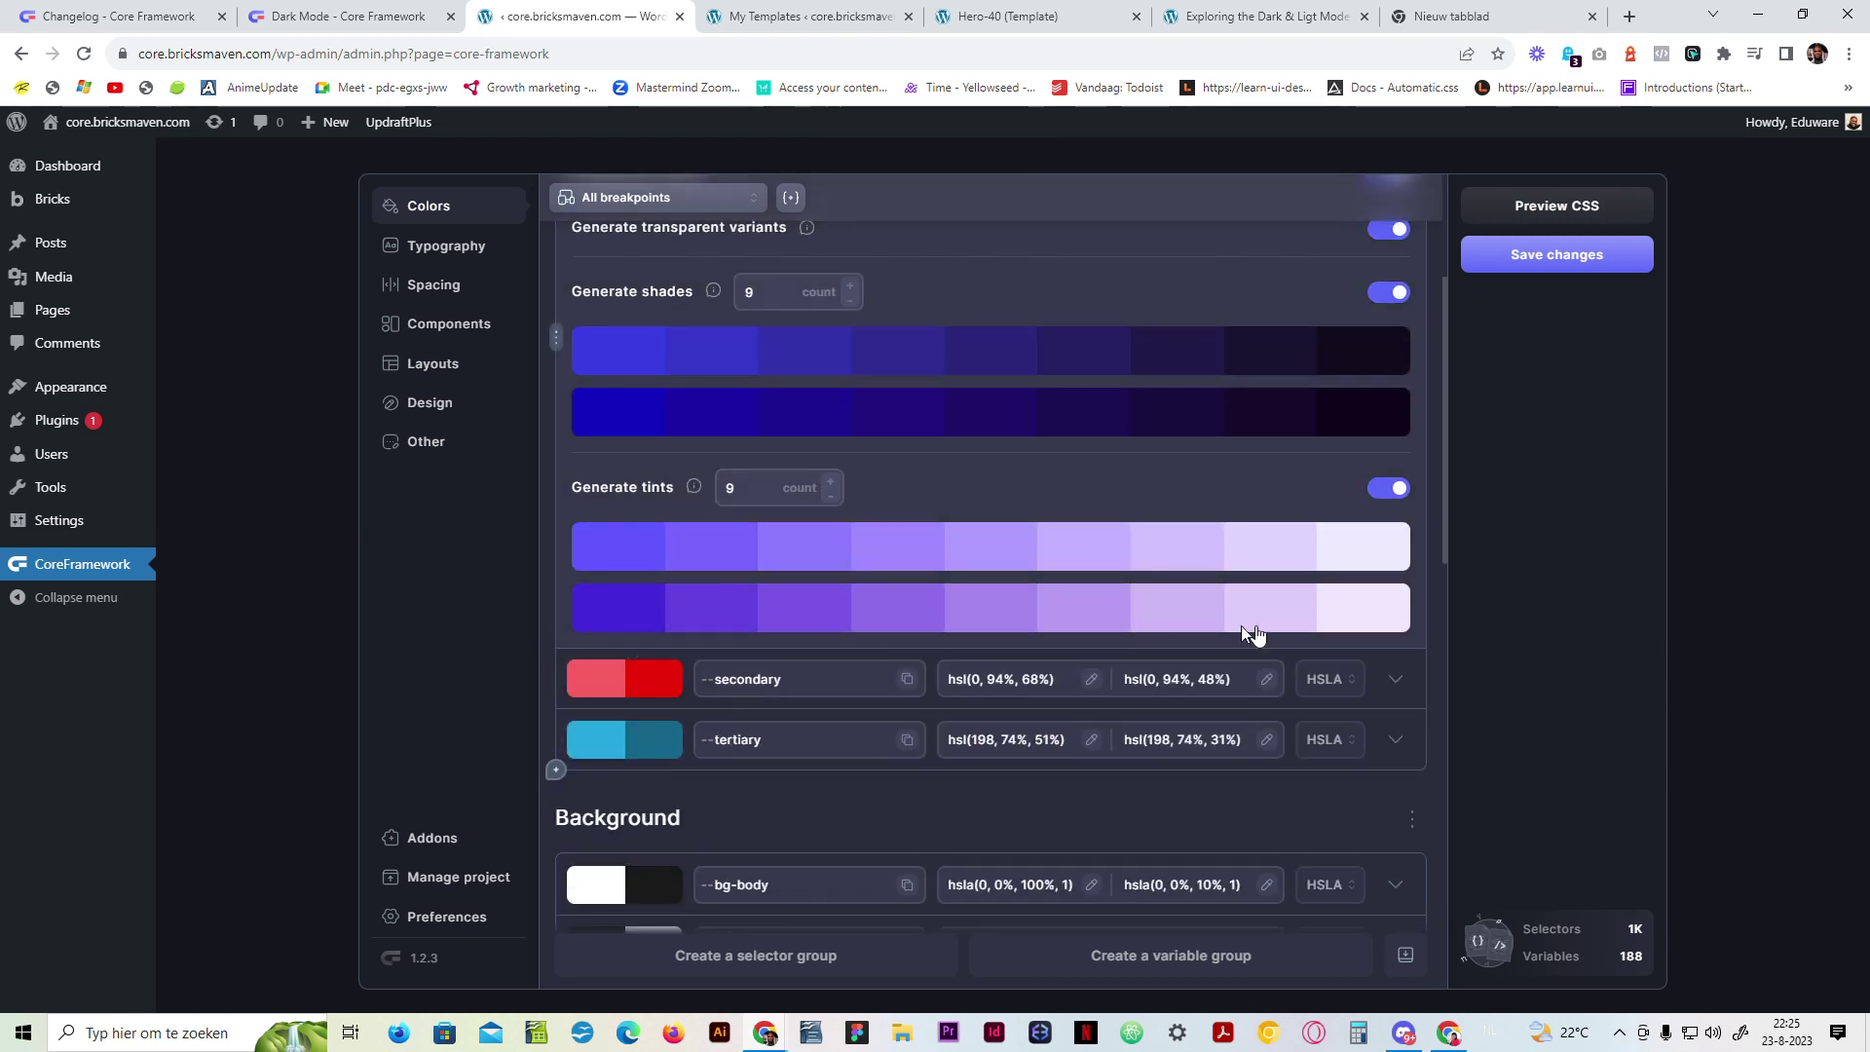
{"action": "scroll", "coordinate": [1256, 628], "scroll_direction": "up", "scroll_amount": 2}
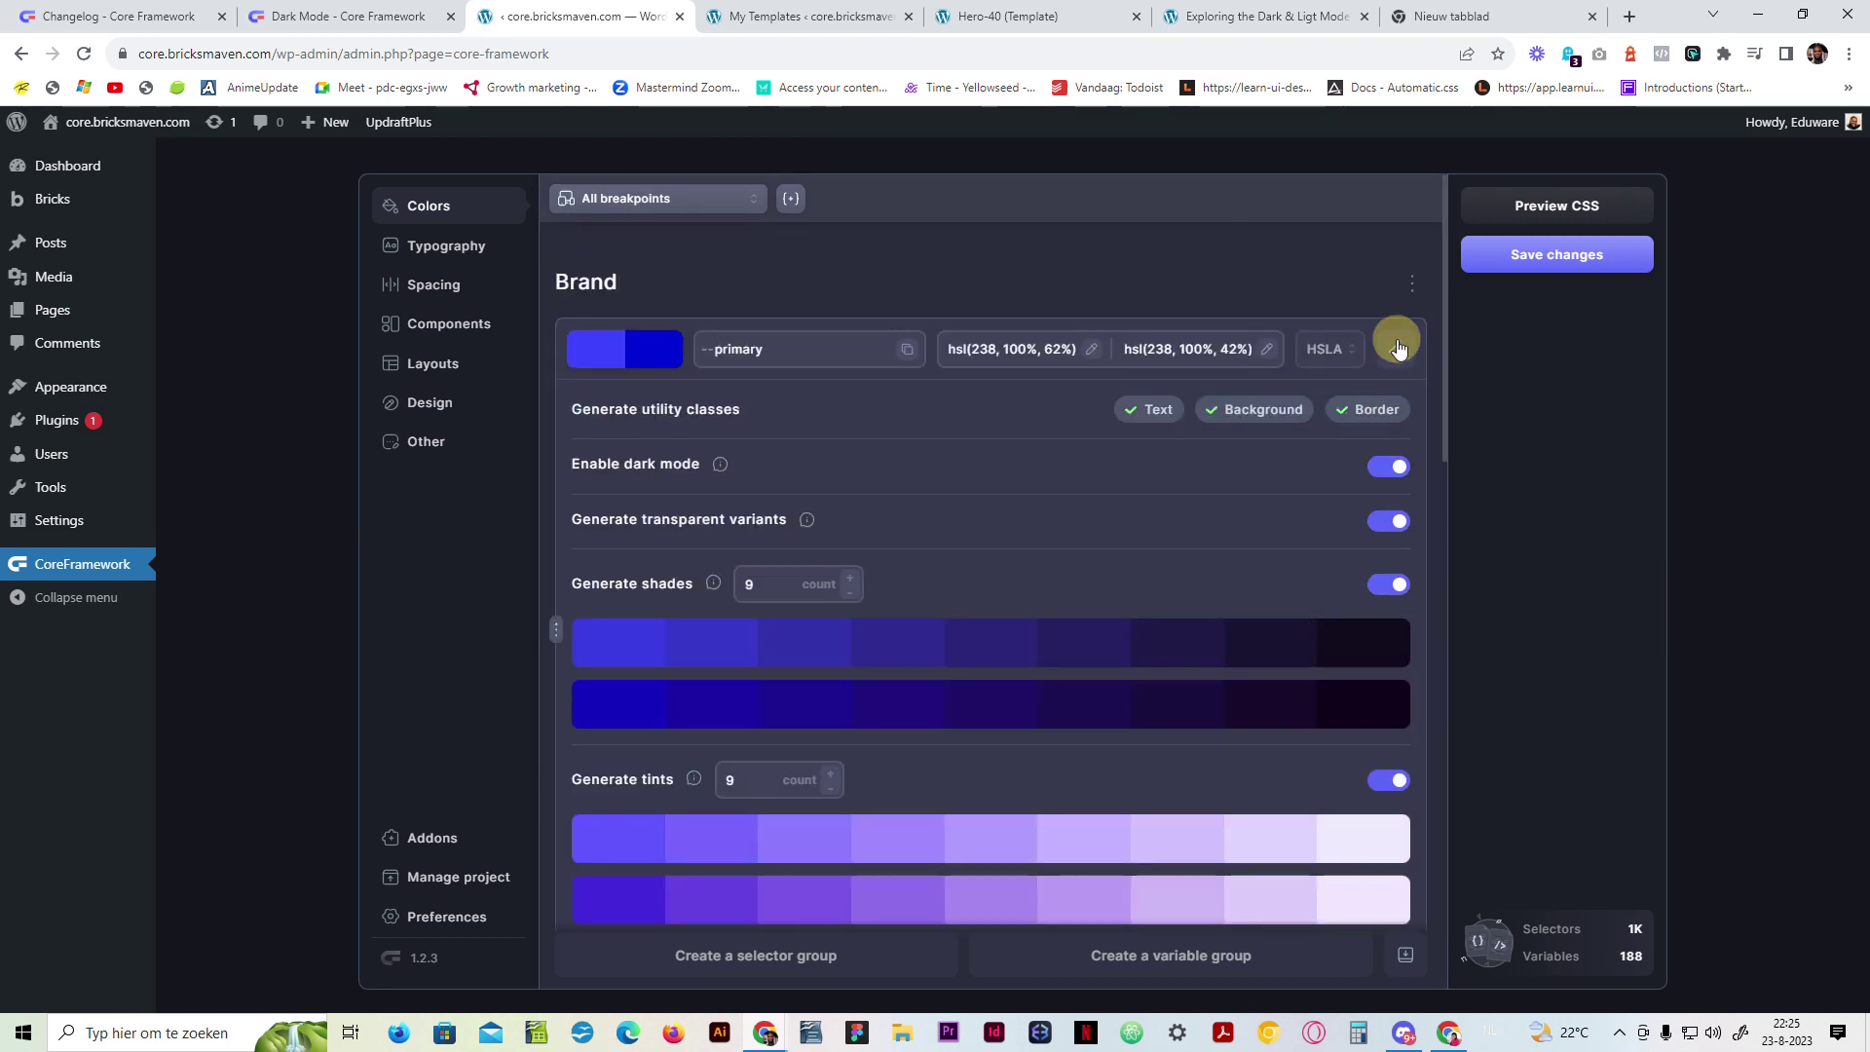
{"action": "left_click", "coordinate": [1395, 348]}
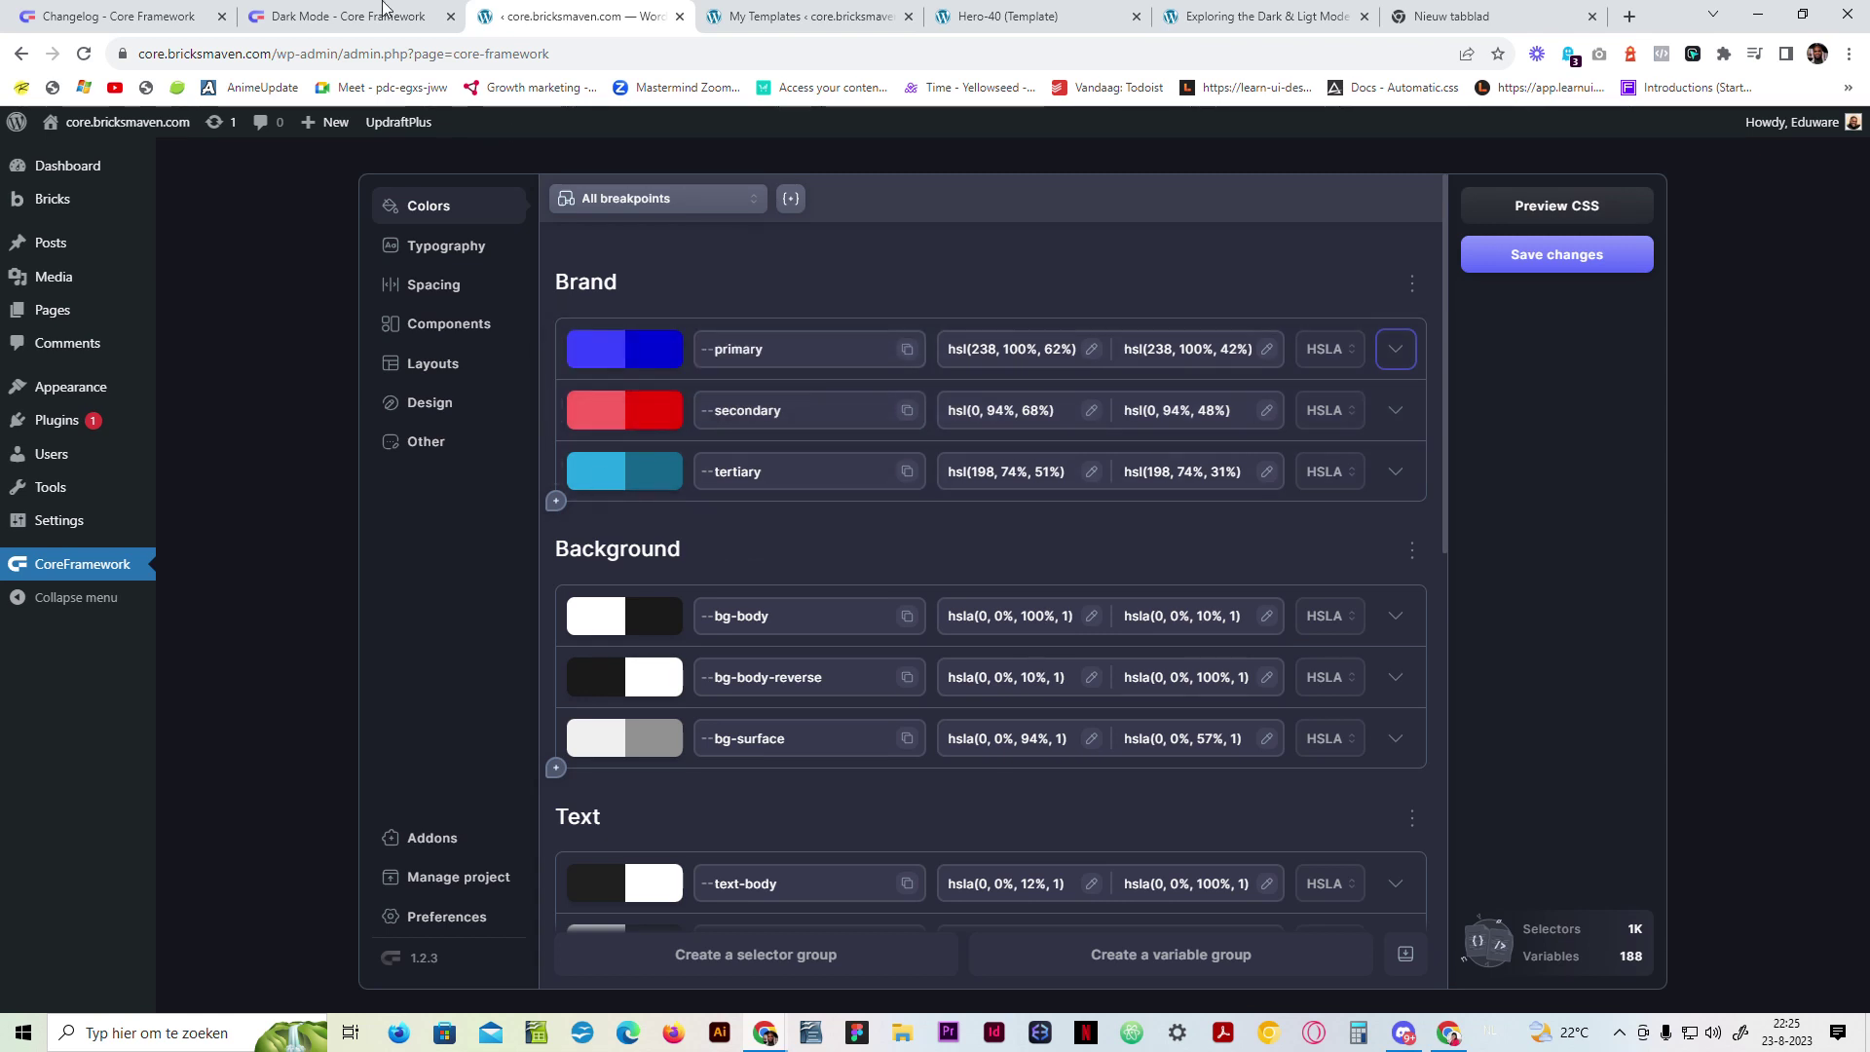
{"action": "left_click", "coordinate": [116, 16]}
{"action": "scroll", "coordinate": [376, 261], "scroll_direction": "down", "scroll_amount": 3}
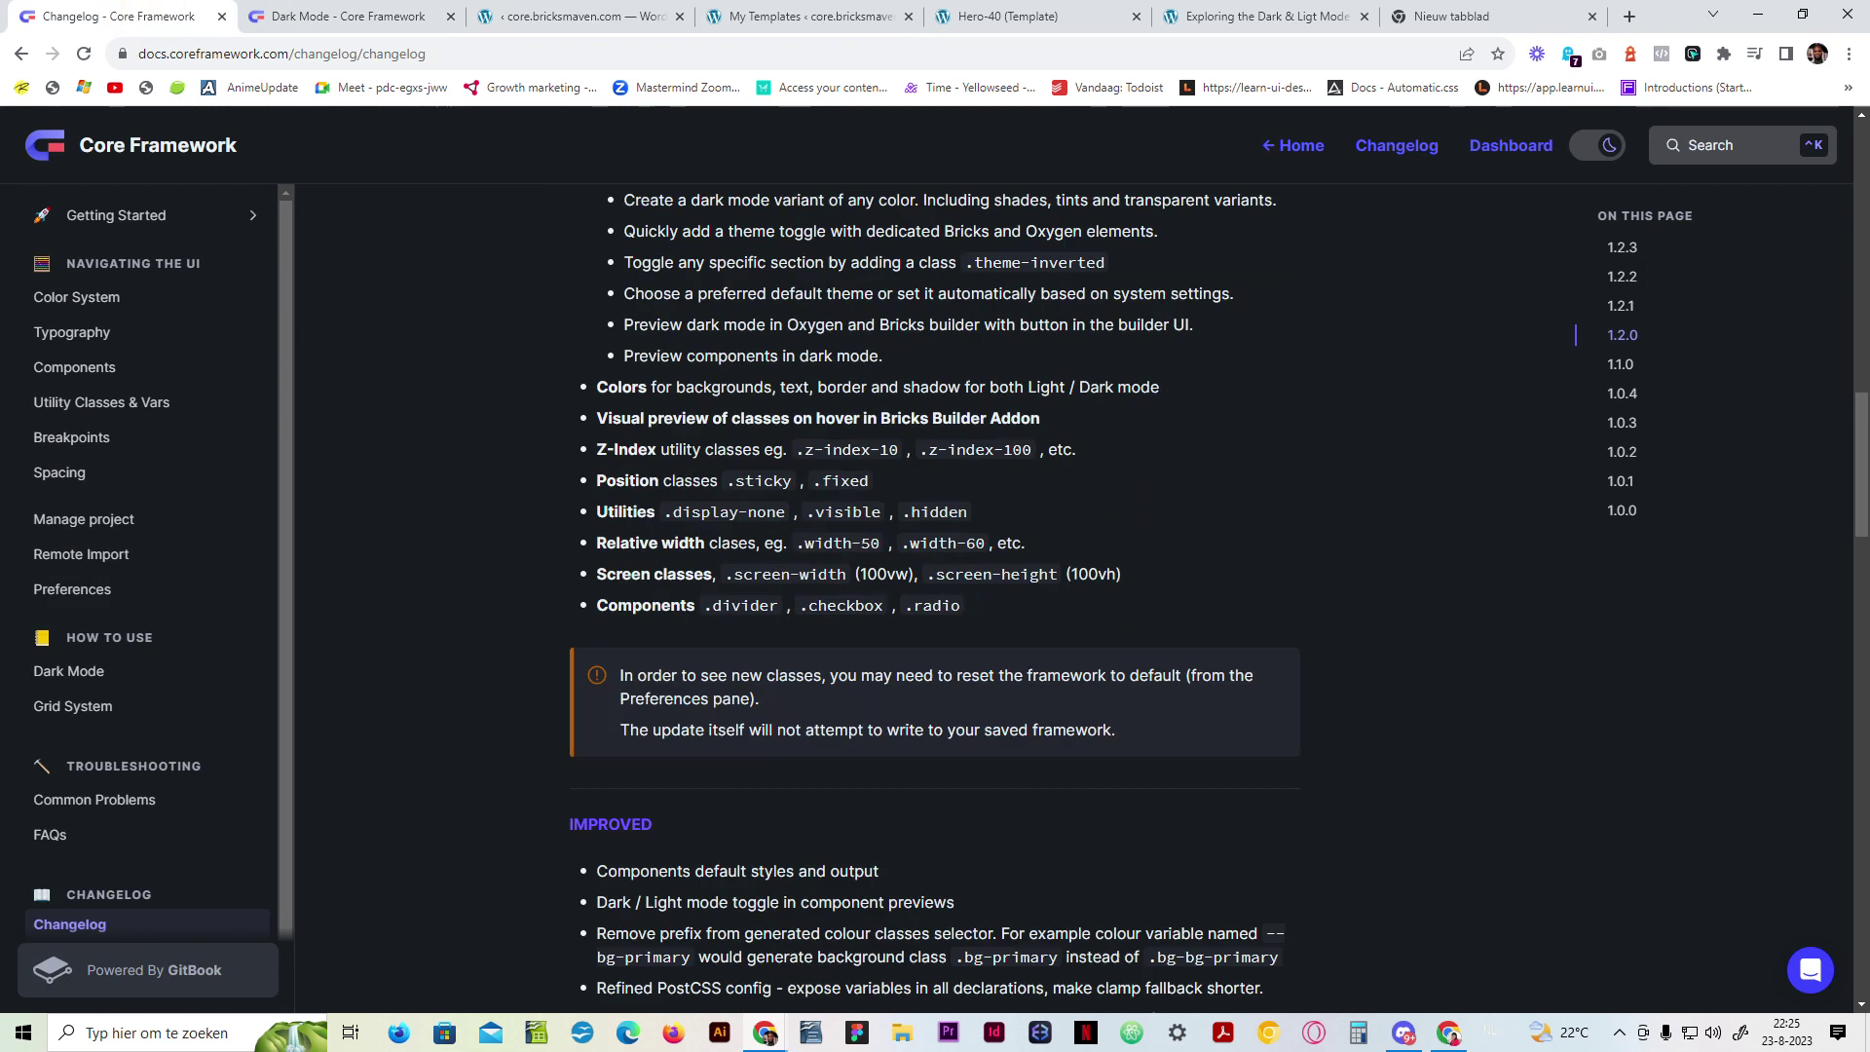
{"action": "scroll", "coordinate": [376, 261], "scroll_direction": "up", "scroll_amount": 2}
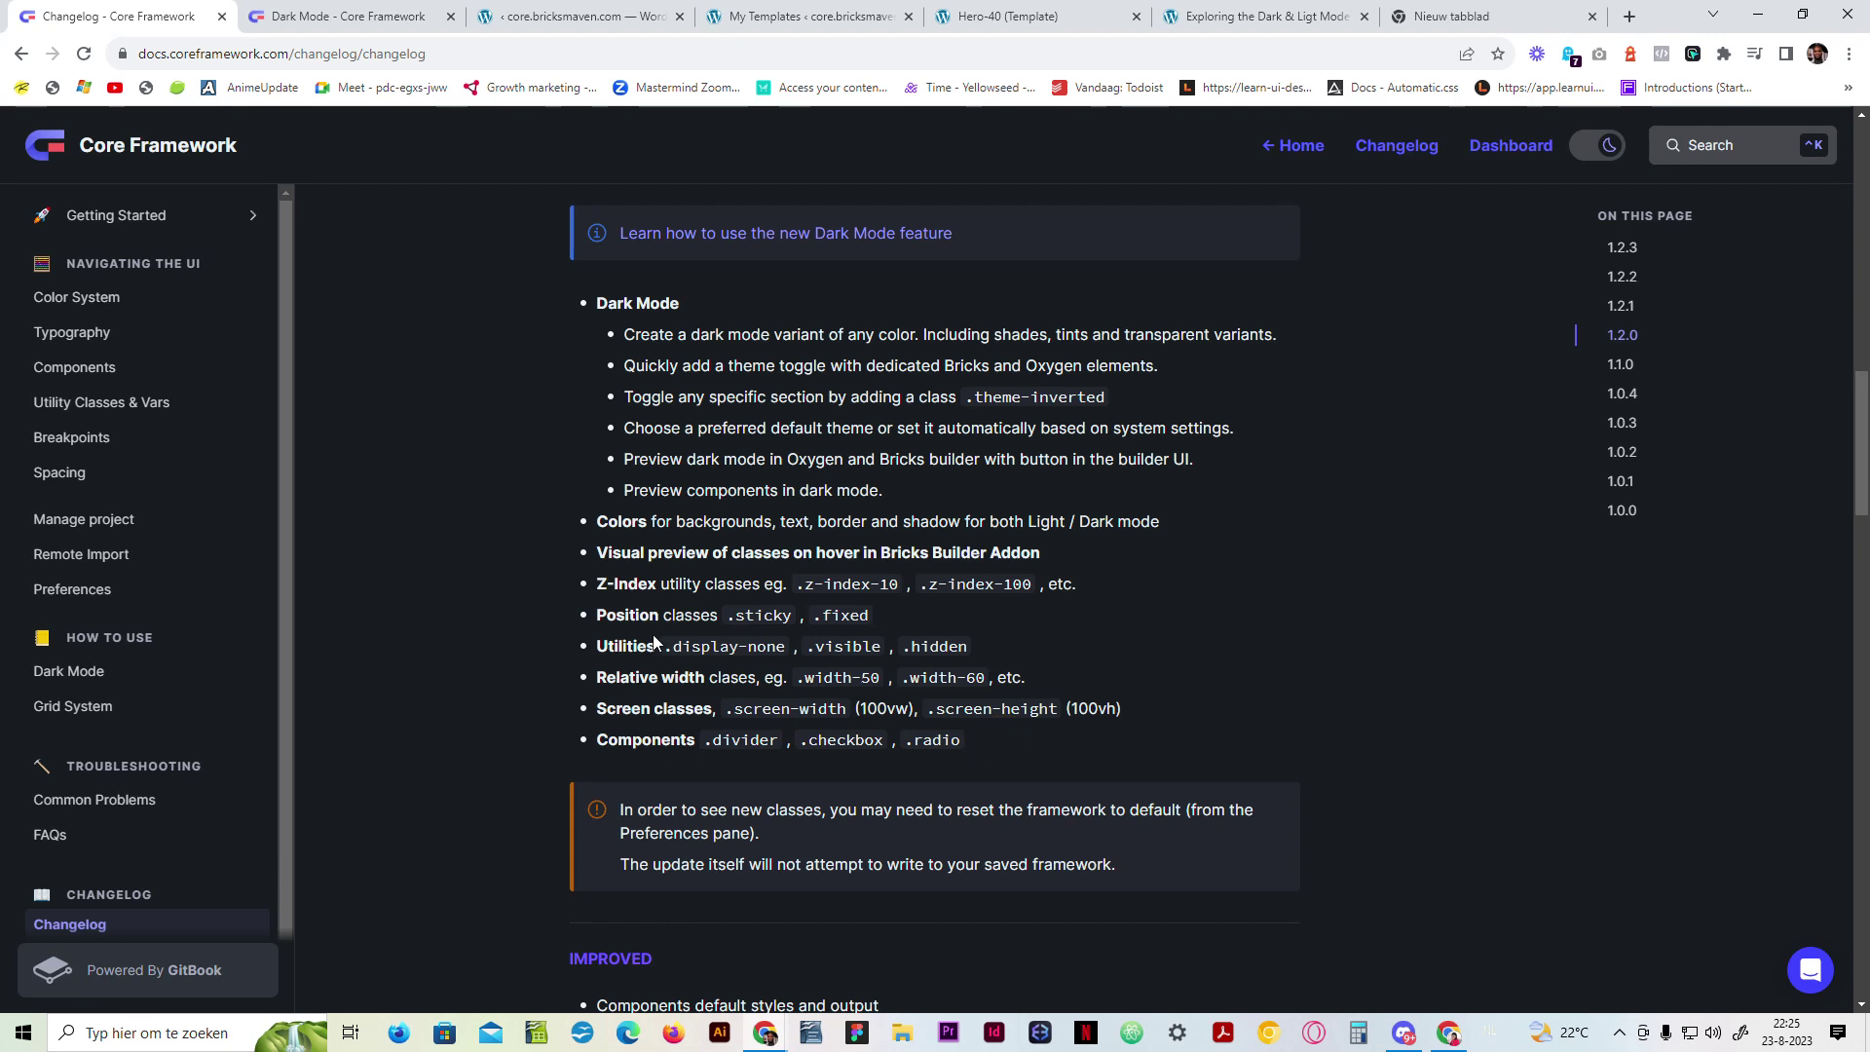
{"action": "left_click", "coordinate": [390, 16]}
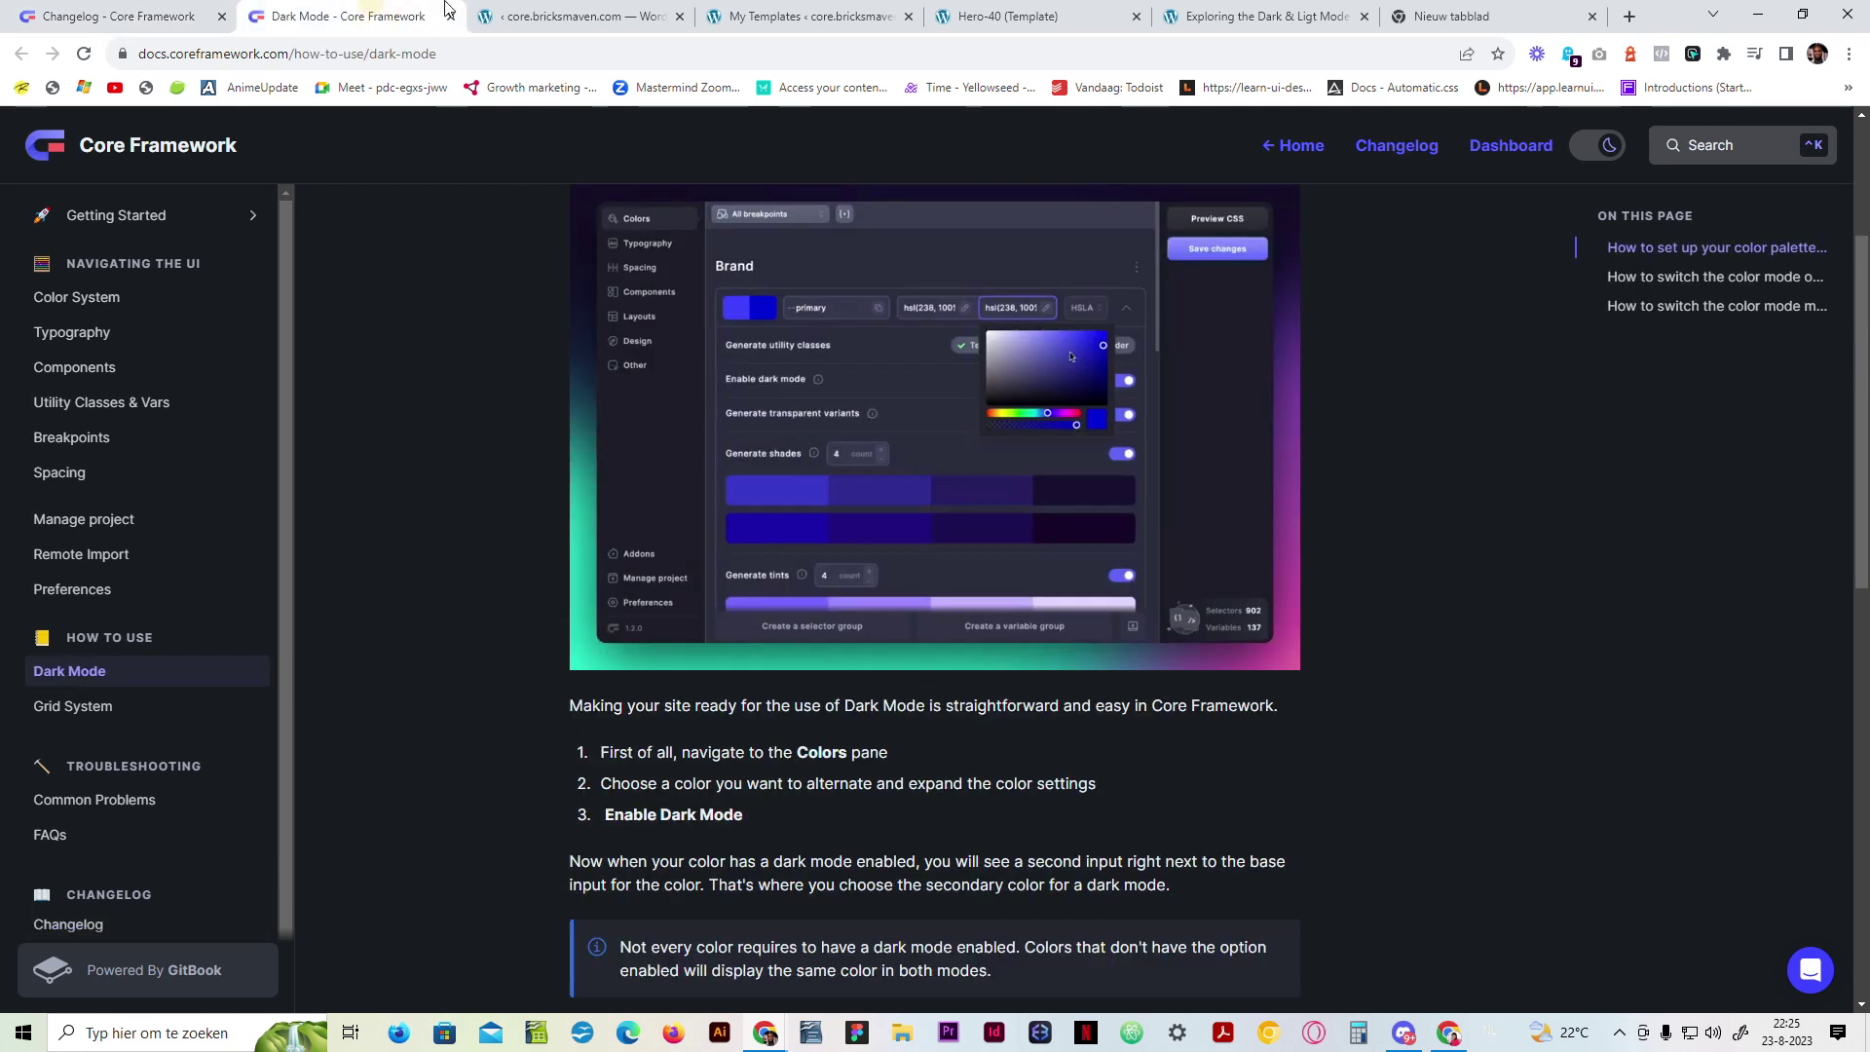
{"action": "left_click", "coordinate": [526, 11]}
{"action": "scroll", "coordinate": [599, 380], "scroll_direction": "down", "scroll_amount": 2}
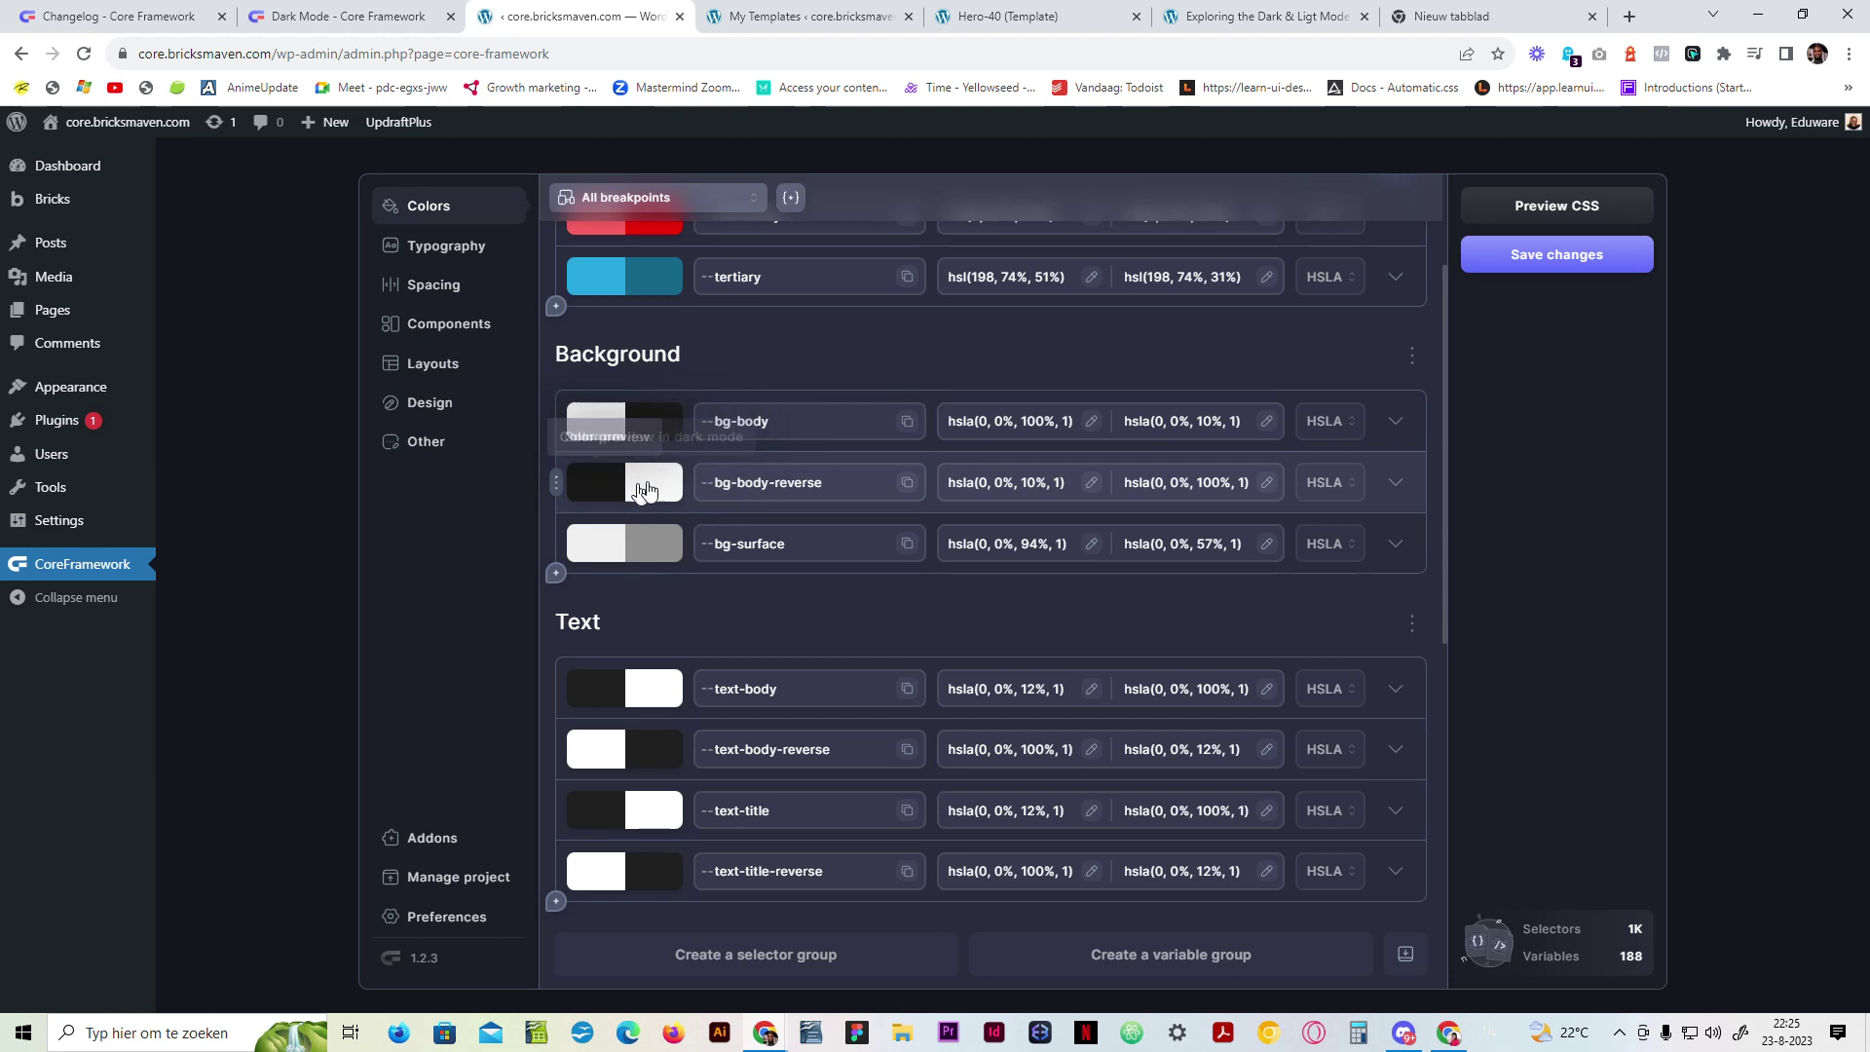
Step: Scroll through the Background, Text, Base, Neutral and Status colour groups, then back up
{"action": "scroll", "coordinate": [652, 487], "scroll_direction": "down", "scroll_amount": 3}
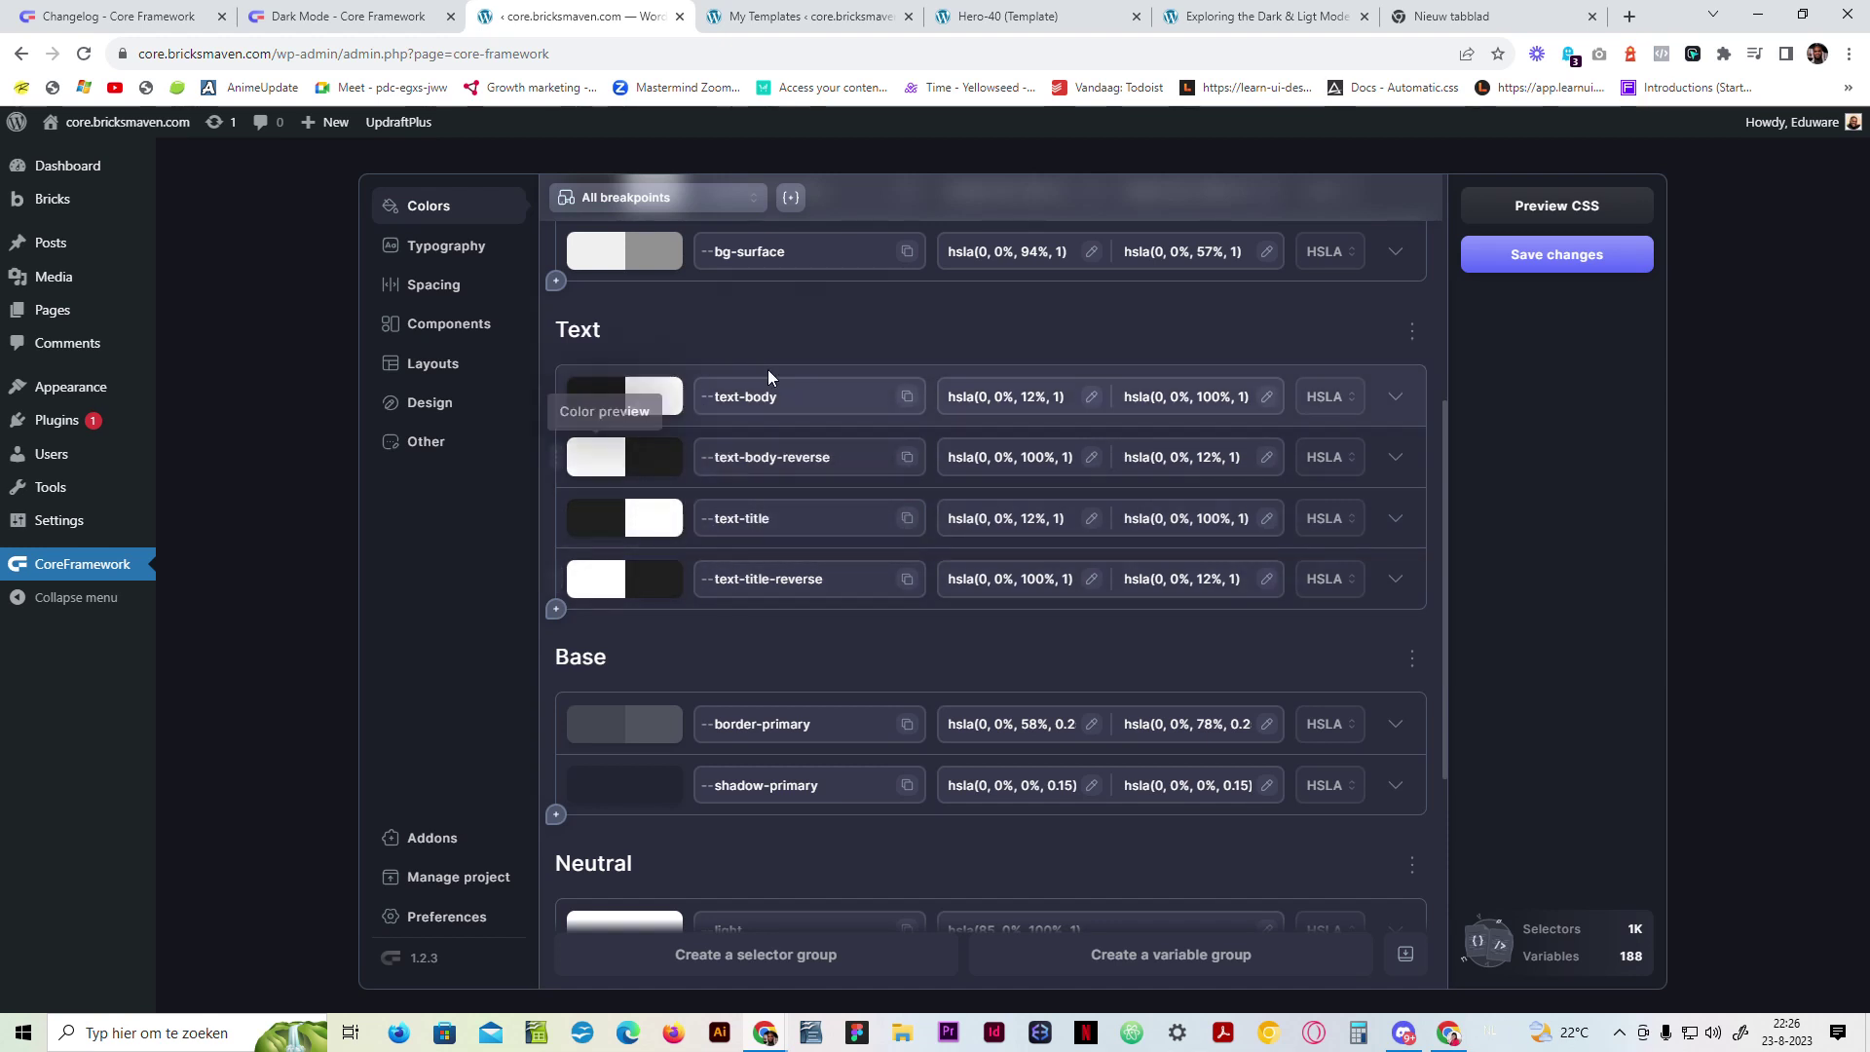
{"action": "scroll", "coordinate": [669, 493], "scroll_direction": "down", "scroll_amount": 3}
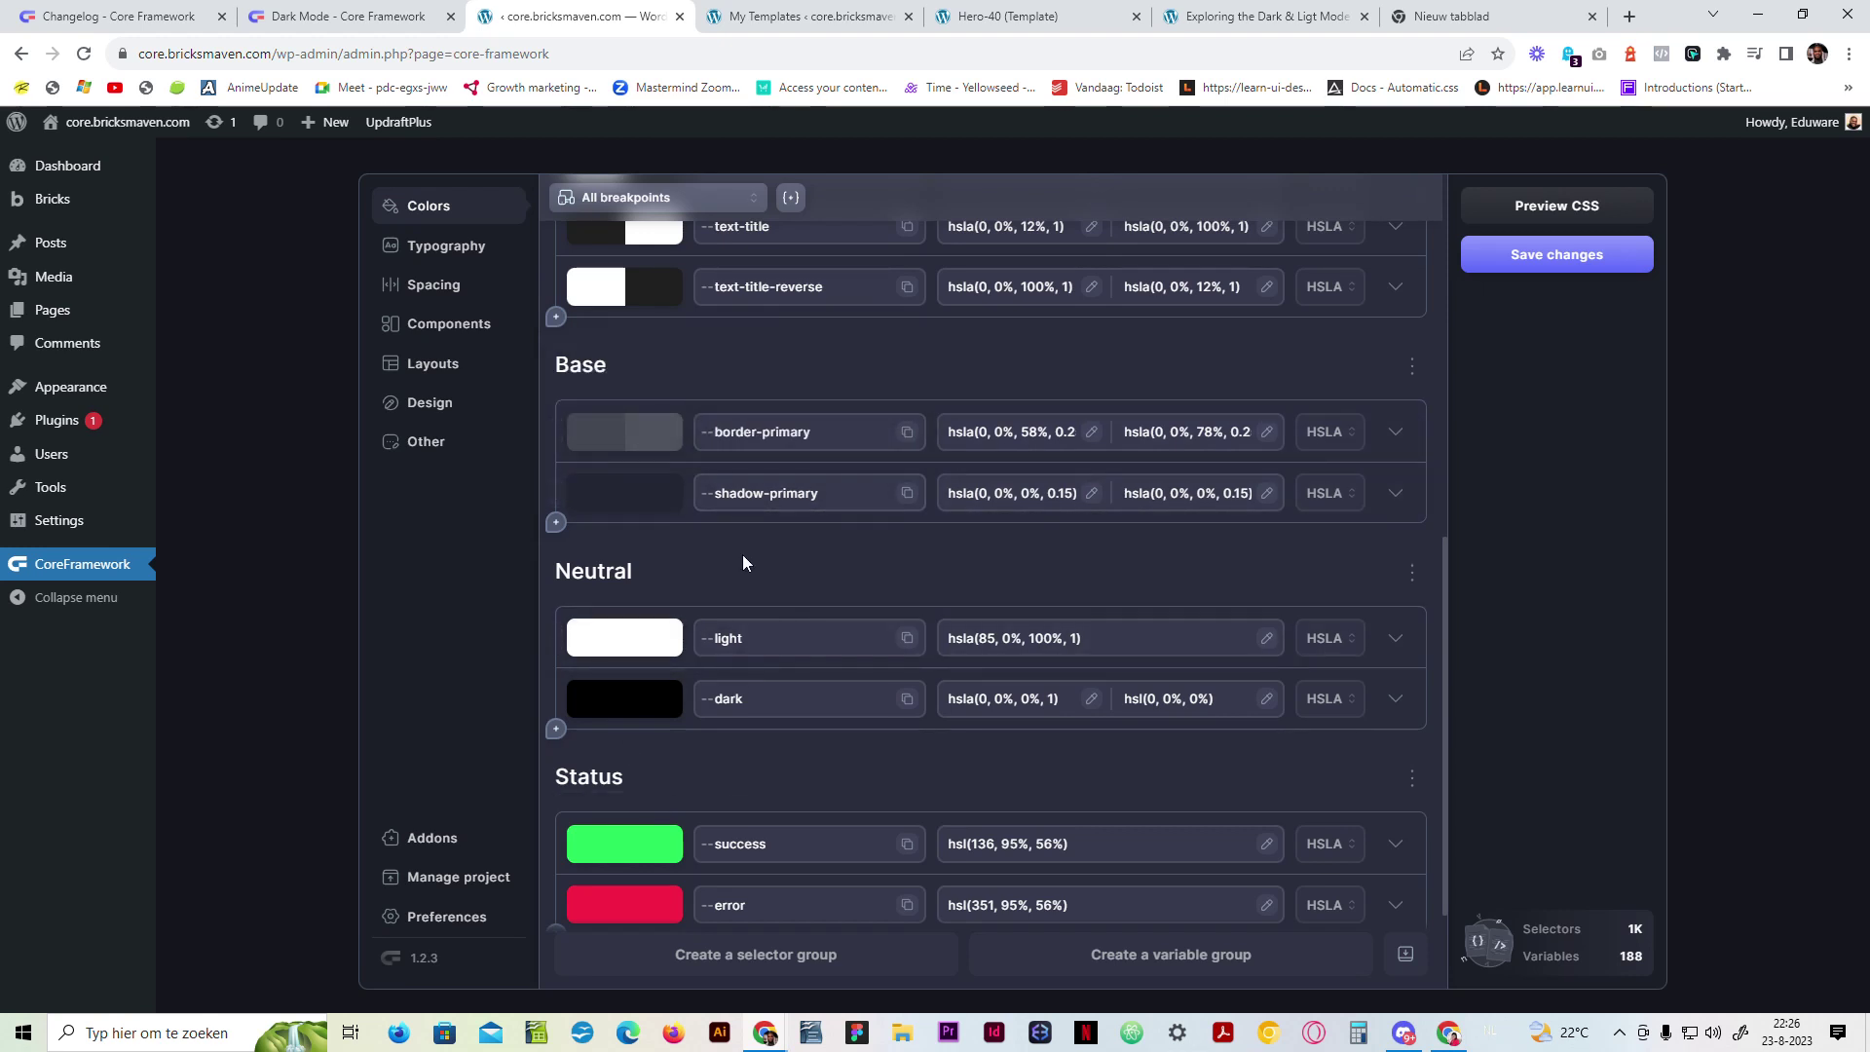
{"action": "scroll", "coordinate": [740, 575], "scroll_direction": "up", "scroll_amount": 6}
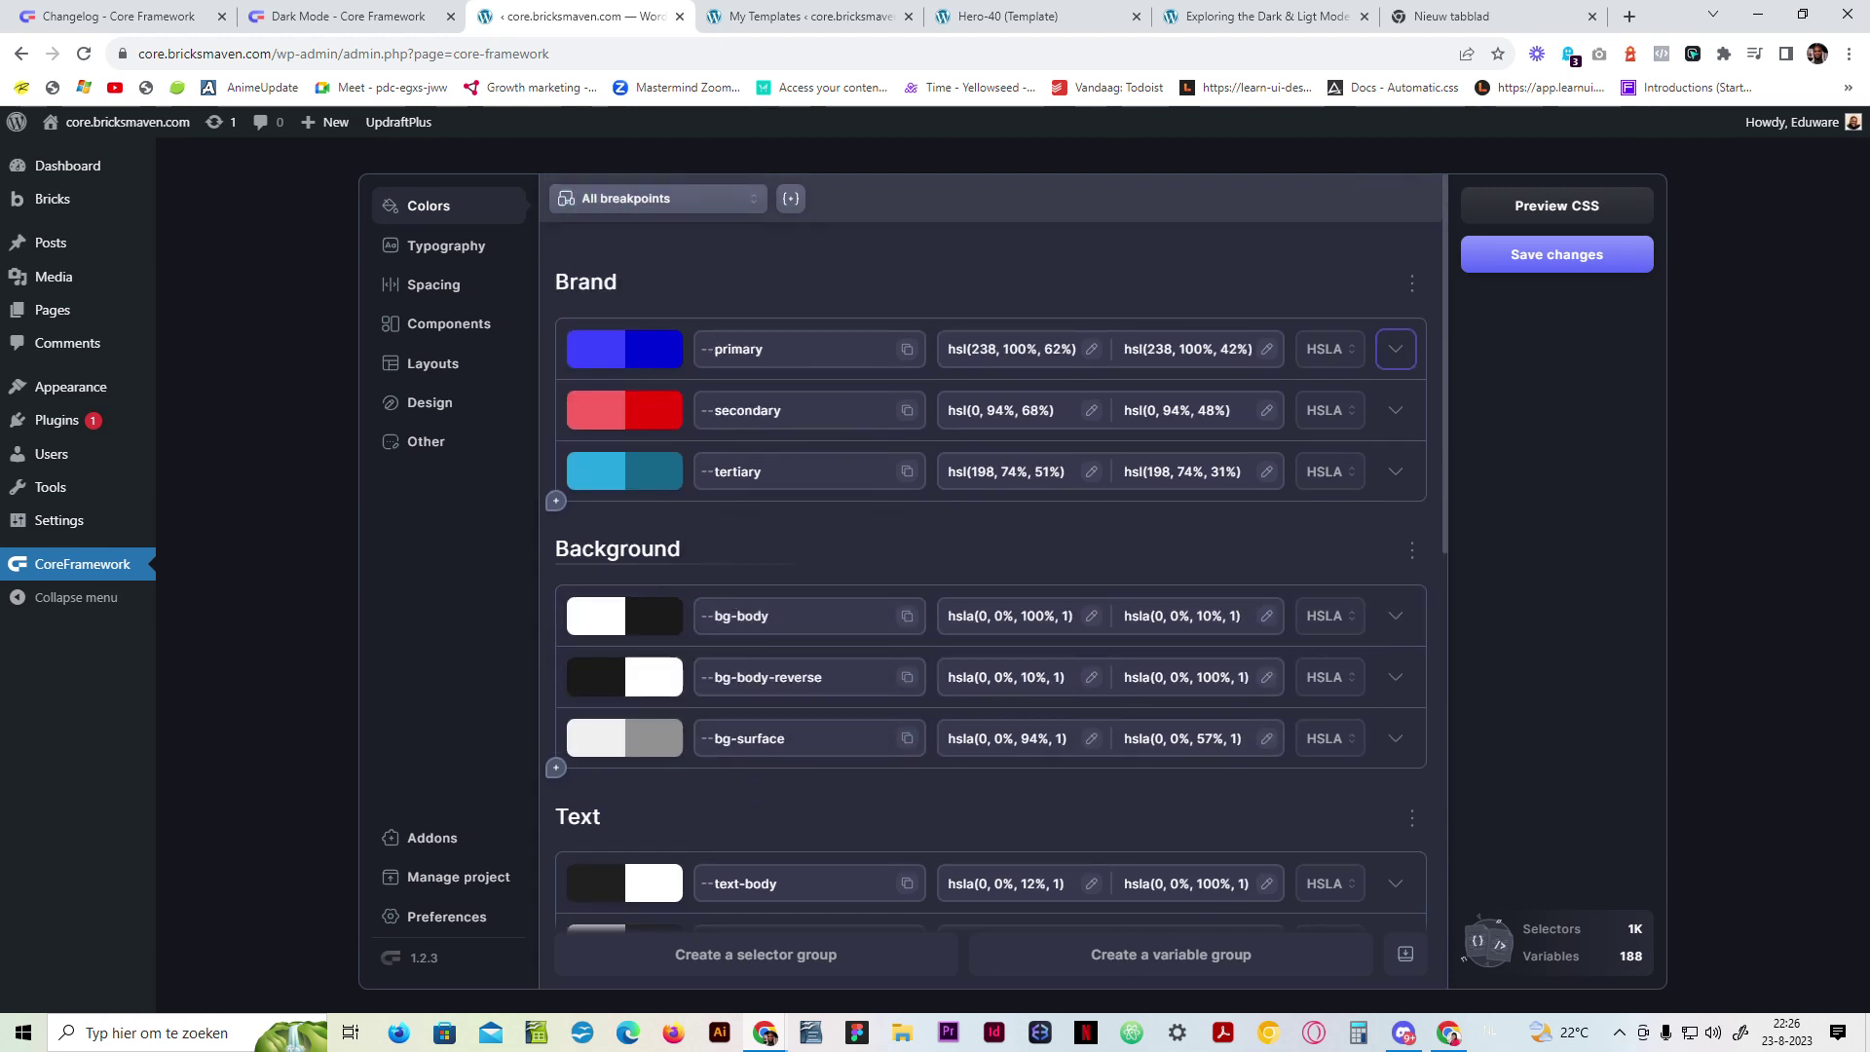
{"action": "scroll", "coordinate": [682, 562], "scroll_direction": "down", "scroll_amount": 1}
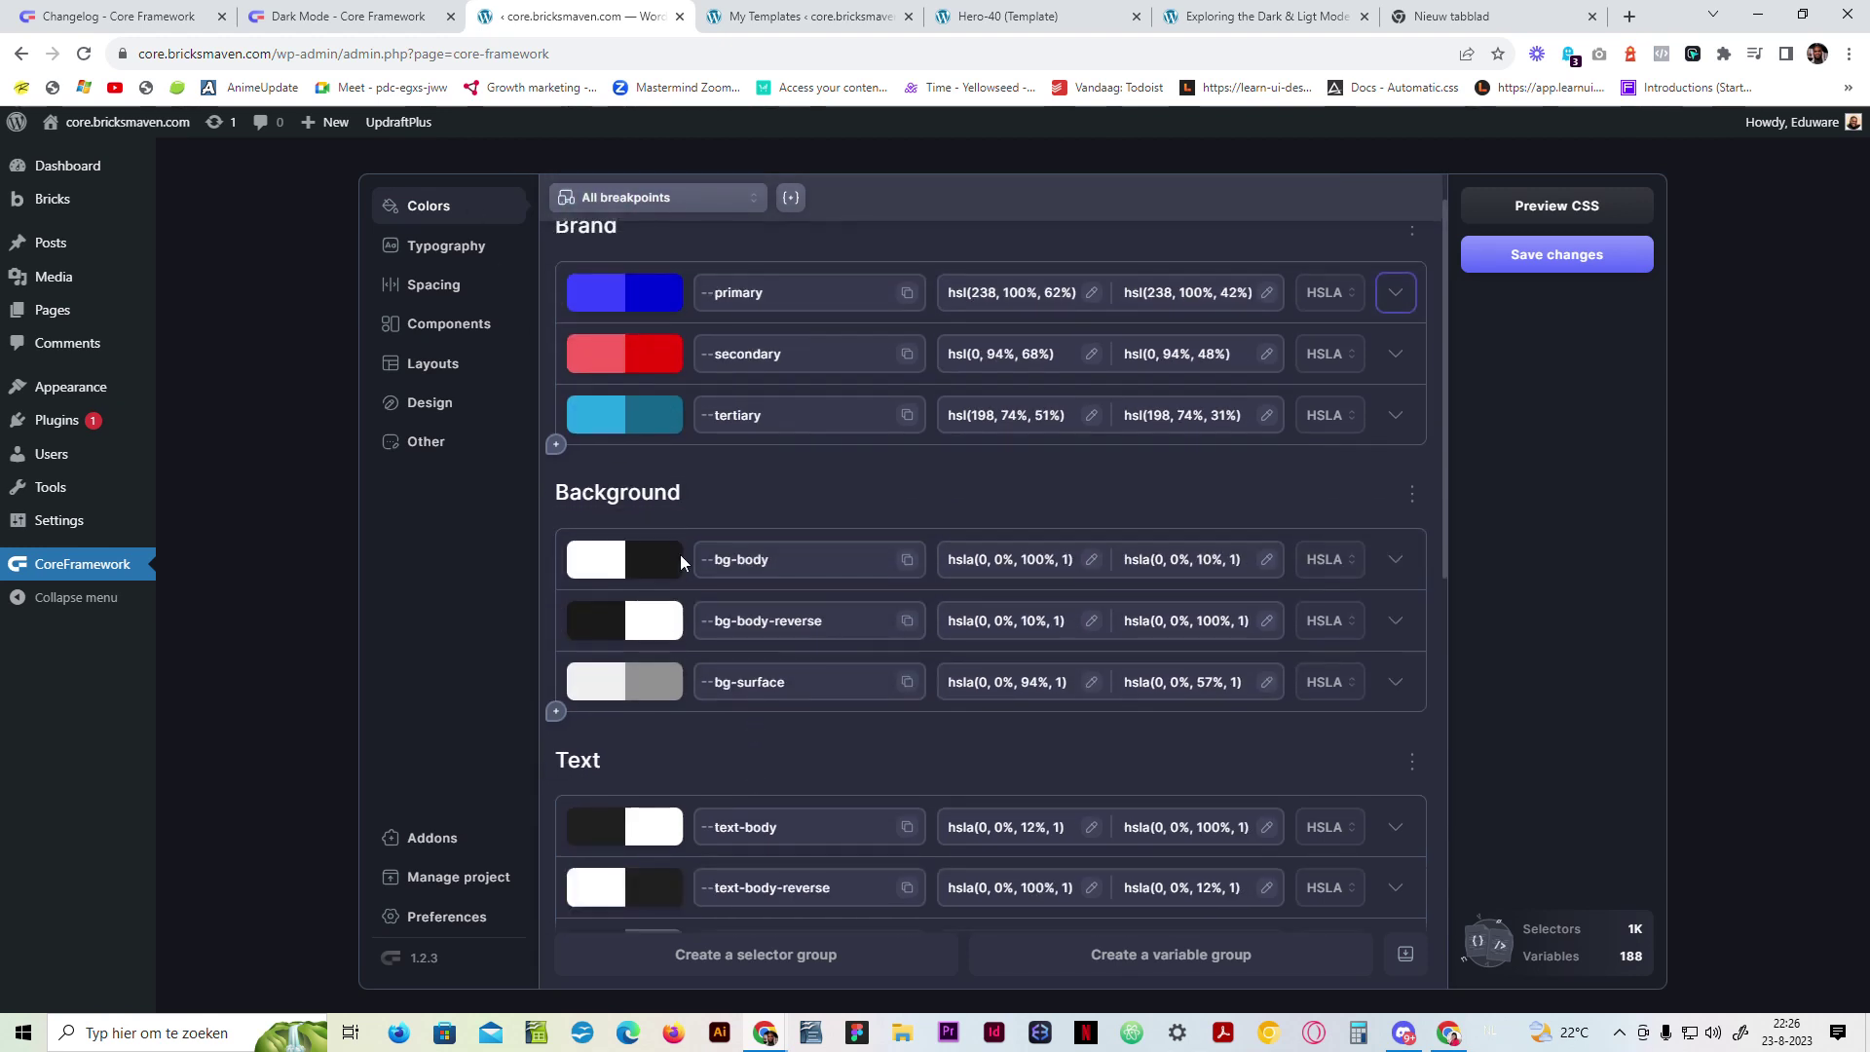
{"action": "scroll", "coordinate": [645, 530], "scroll_direction": "up", "scroll_amount": 1}
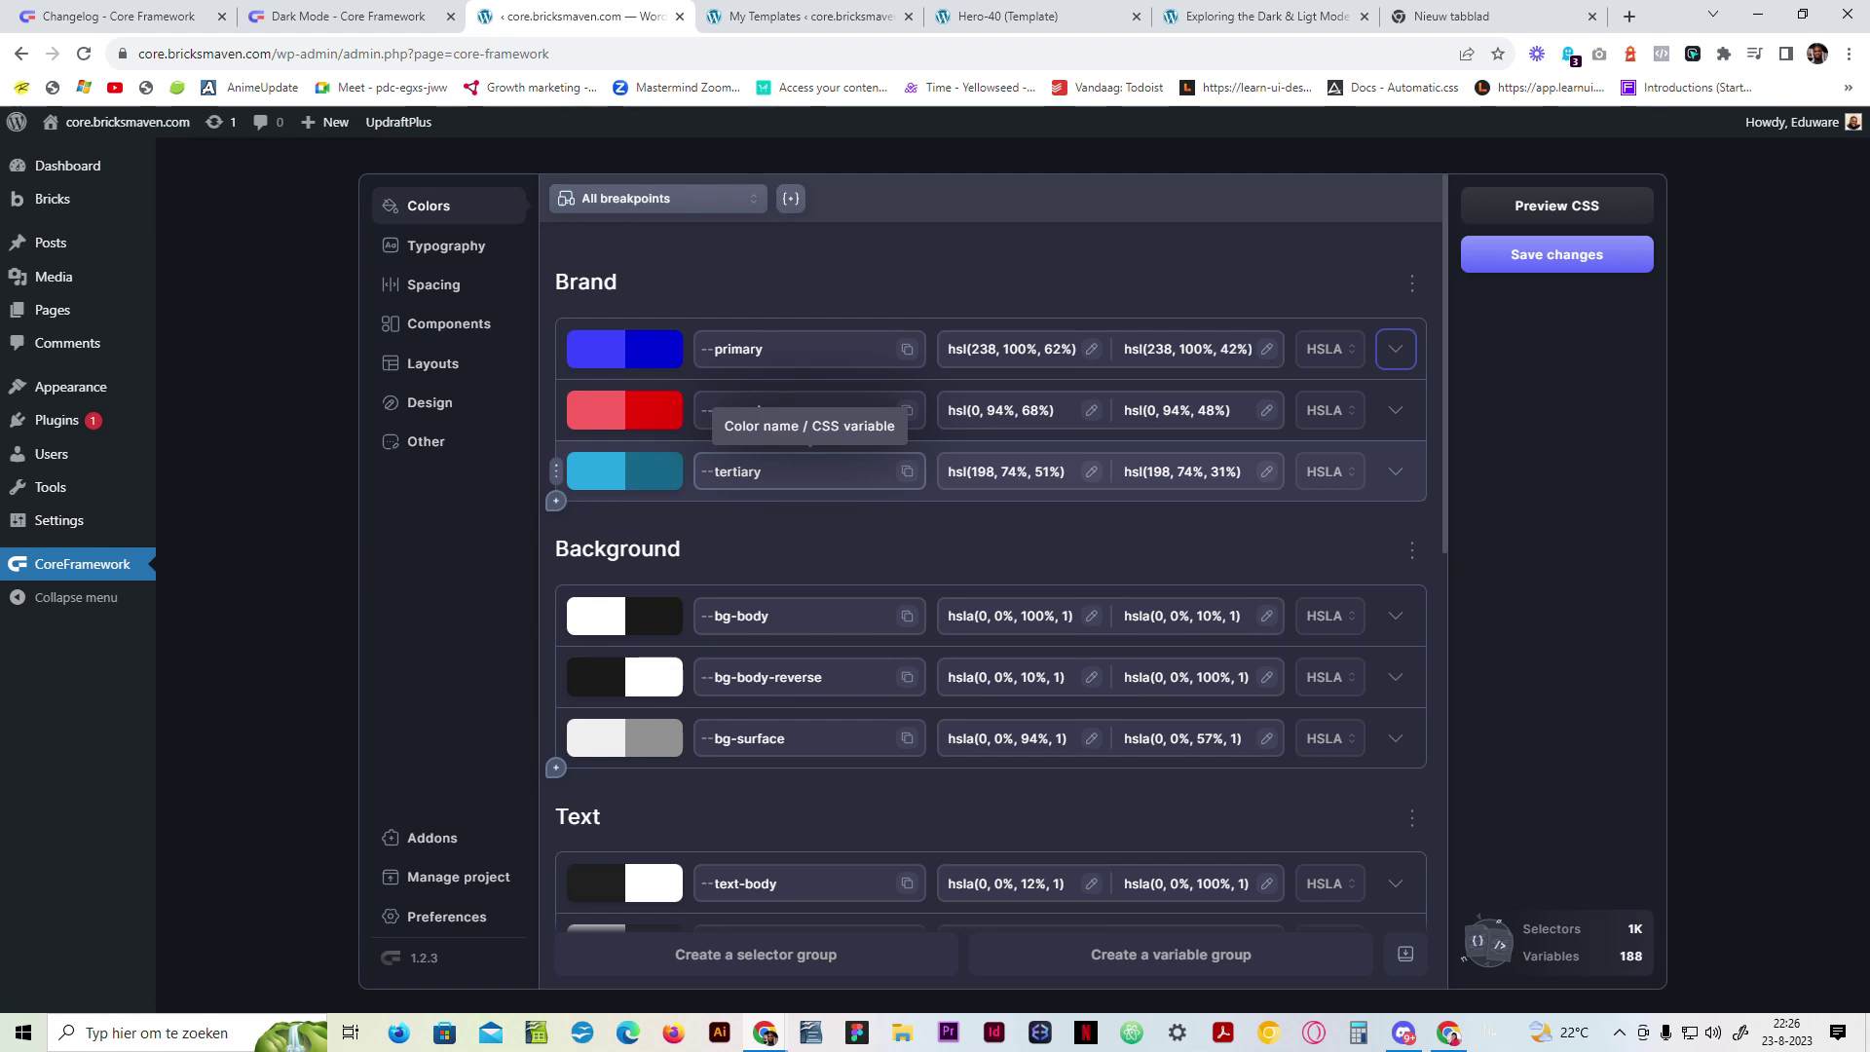
Step: Keep the Project Preferences Default Theme set to Light and save the changes
{"action": "left_click", "coordinate": [445, 923]}
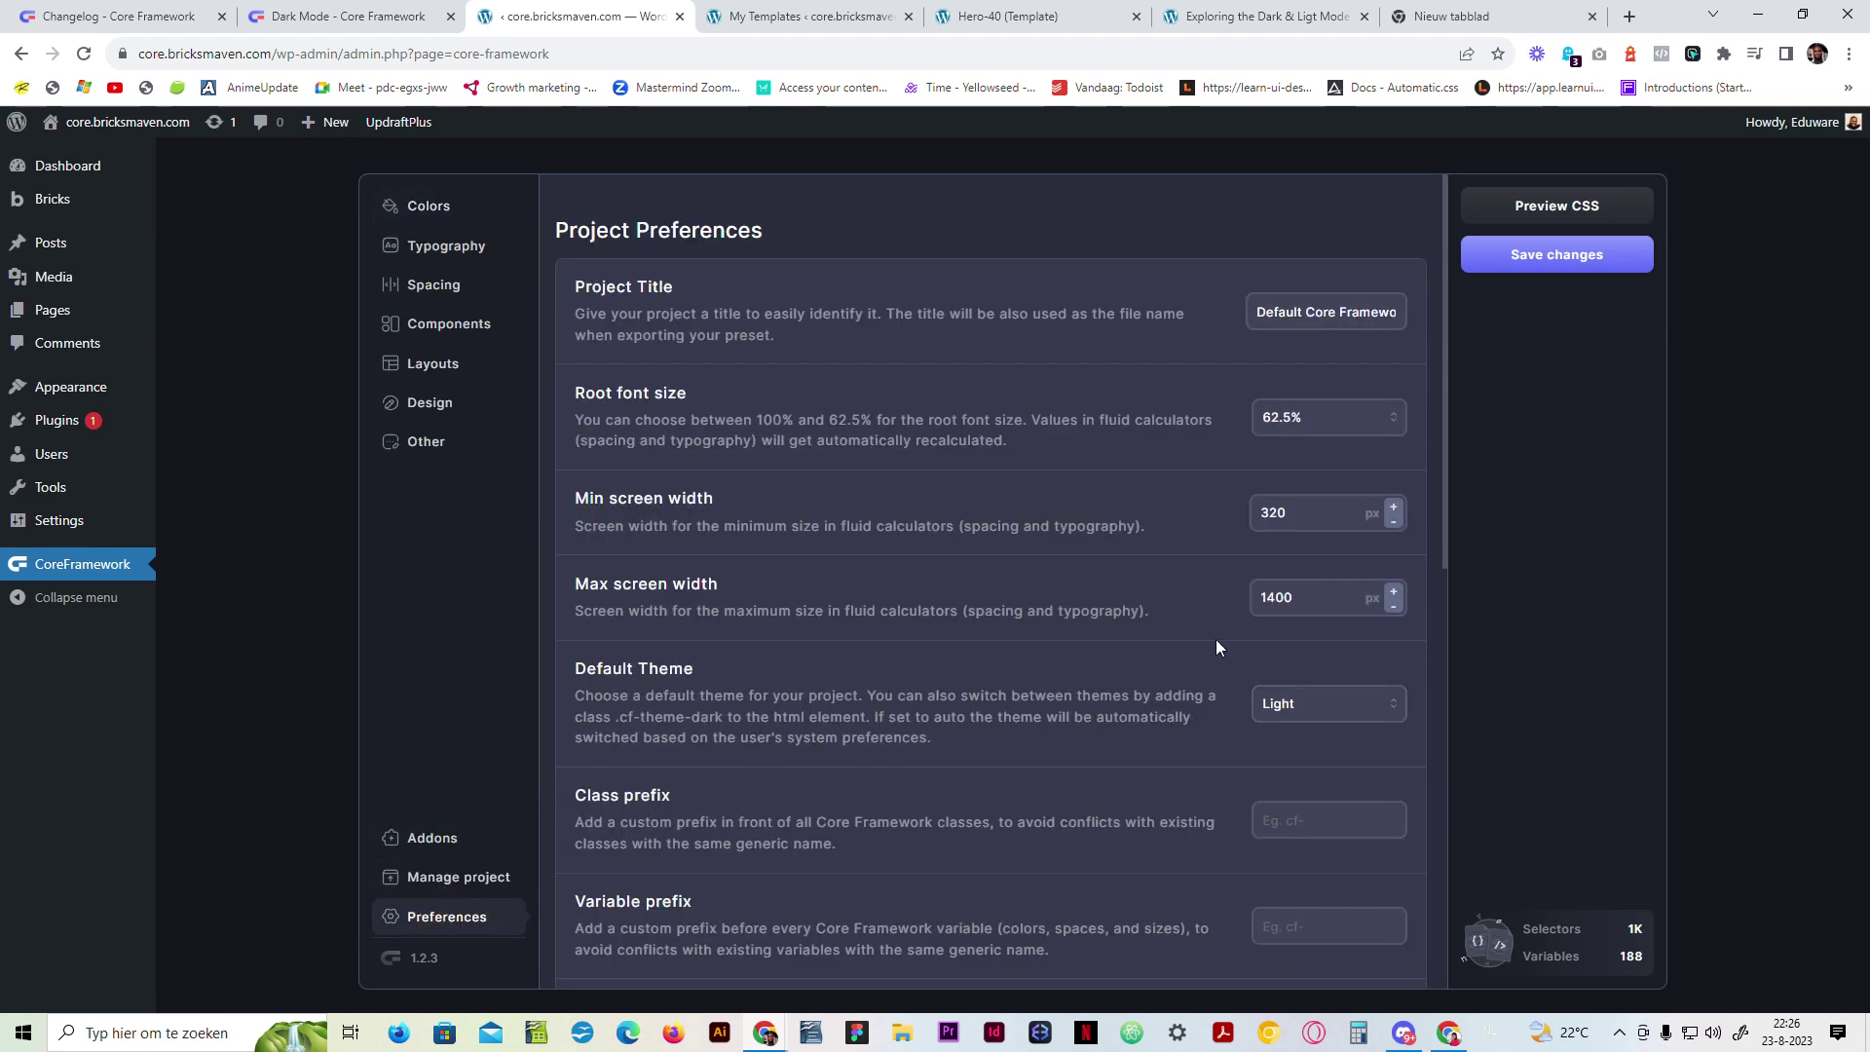
{"action": "left_click", "coordinate": [1298, 705]}
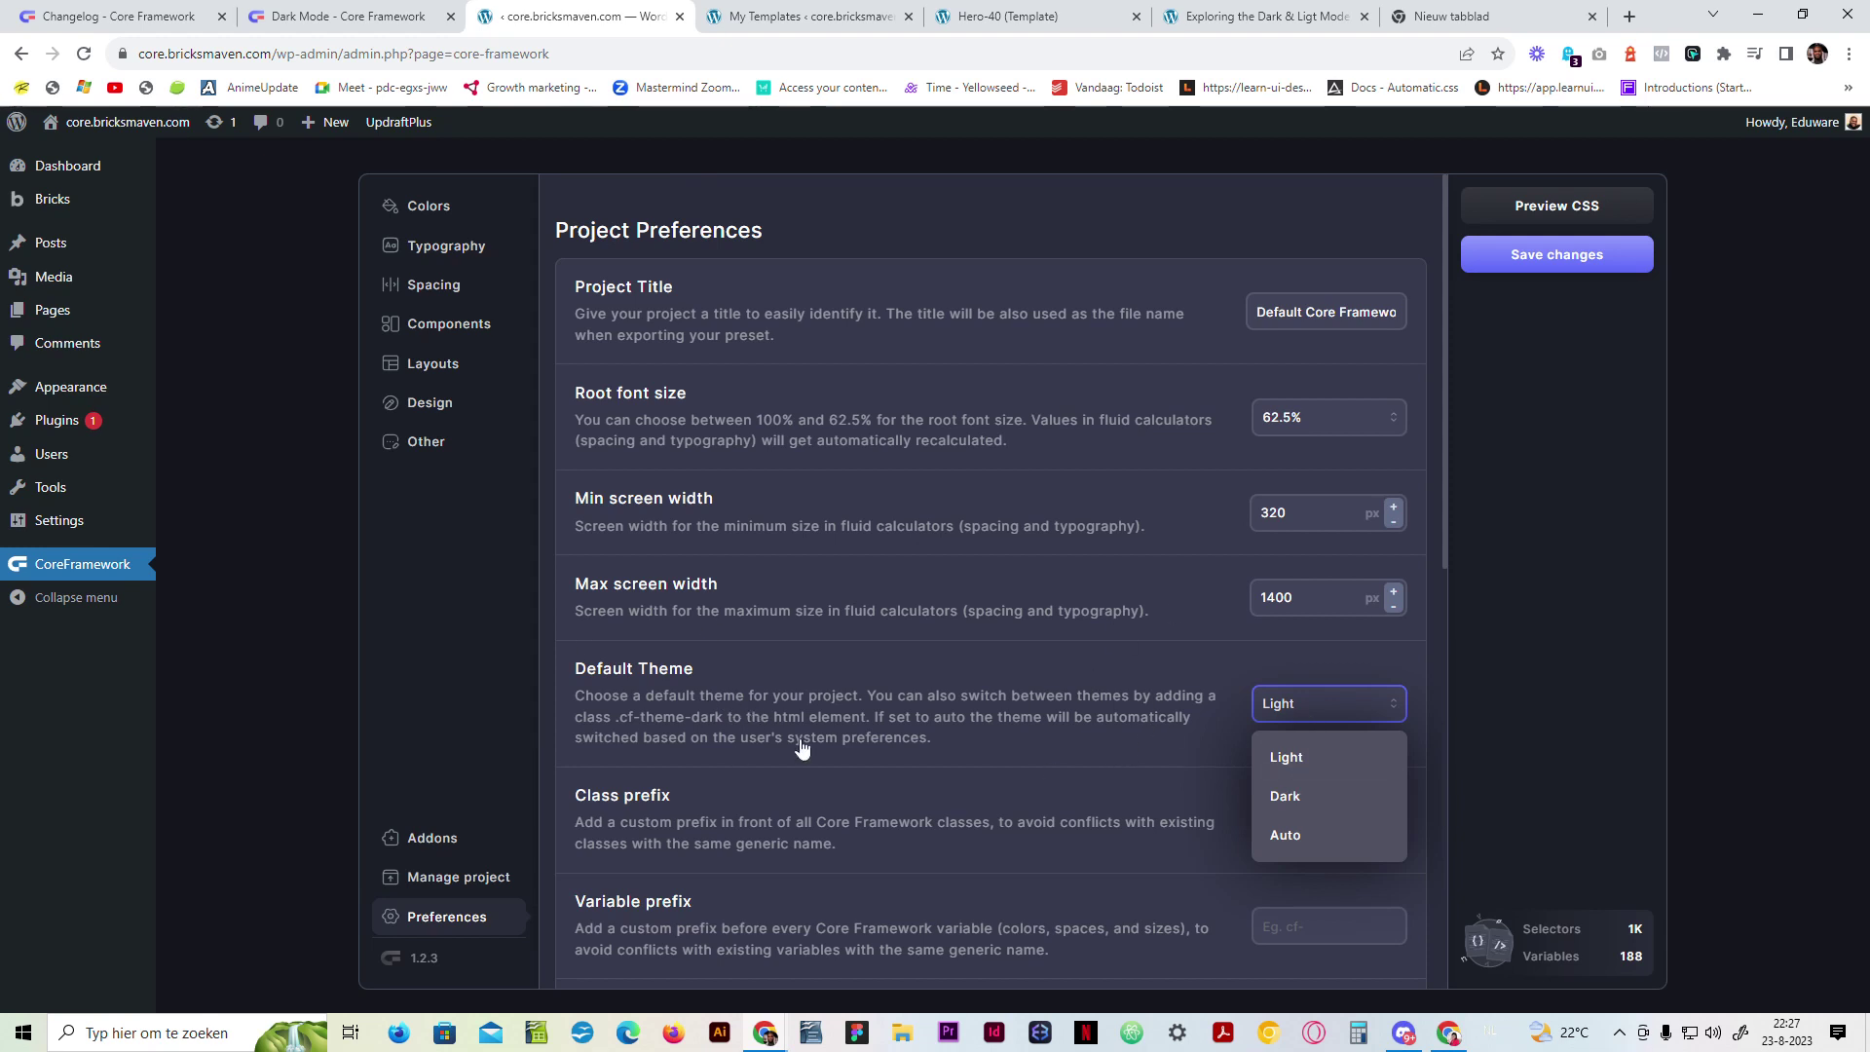
{"action": "left_click", "coordinate": [1283, 759]}
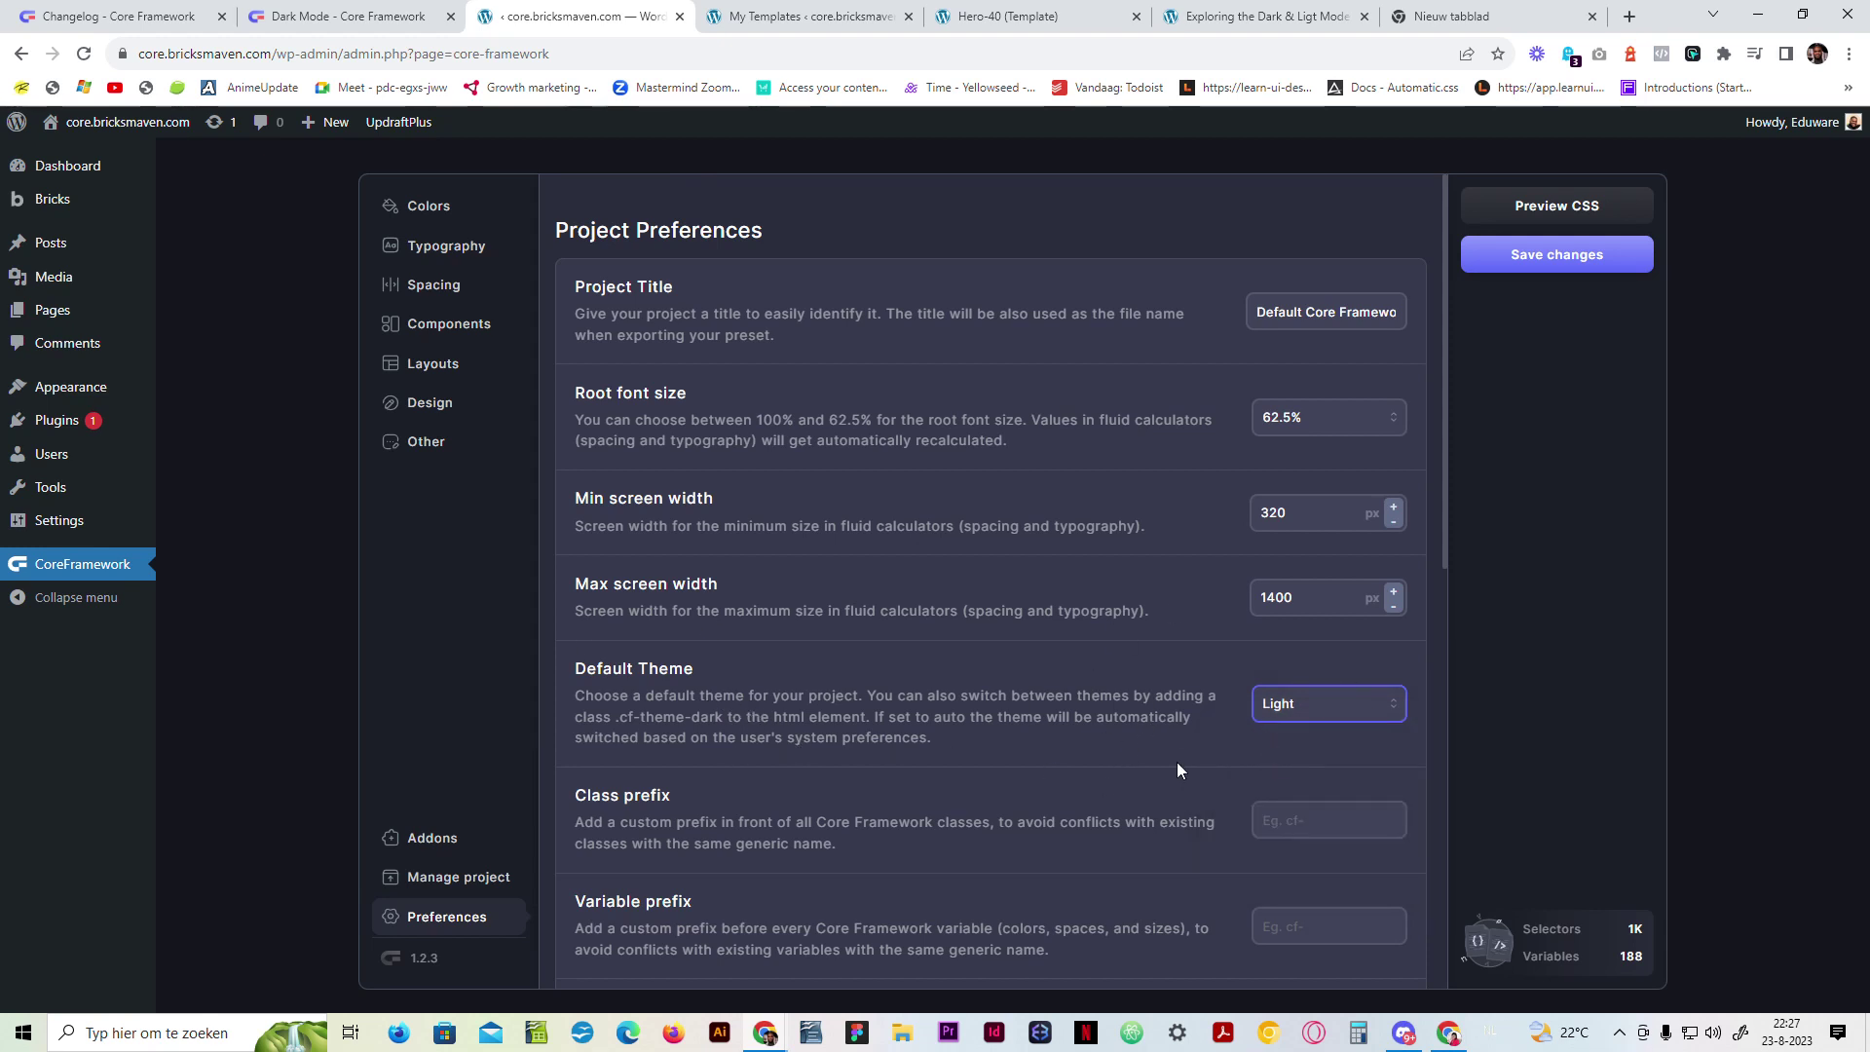
{"action": "left_click", "coordinate": [1531, 254]}
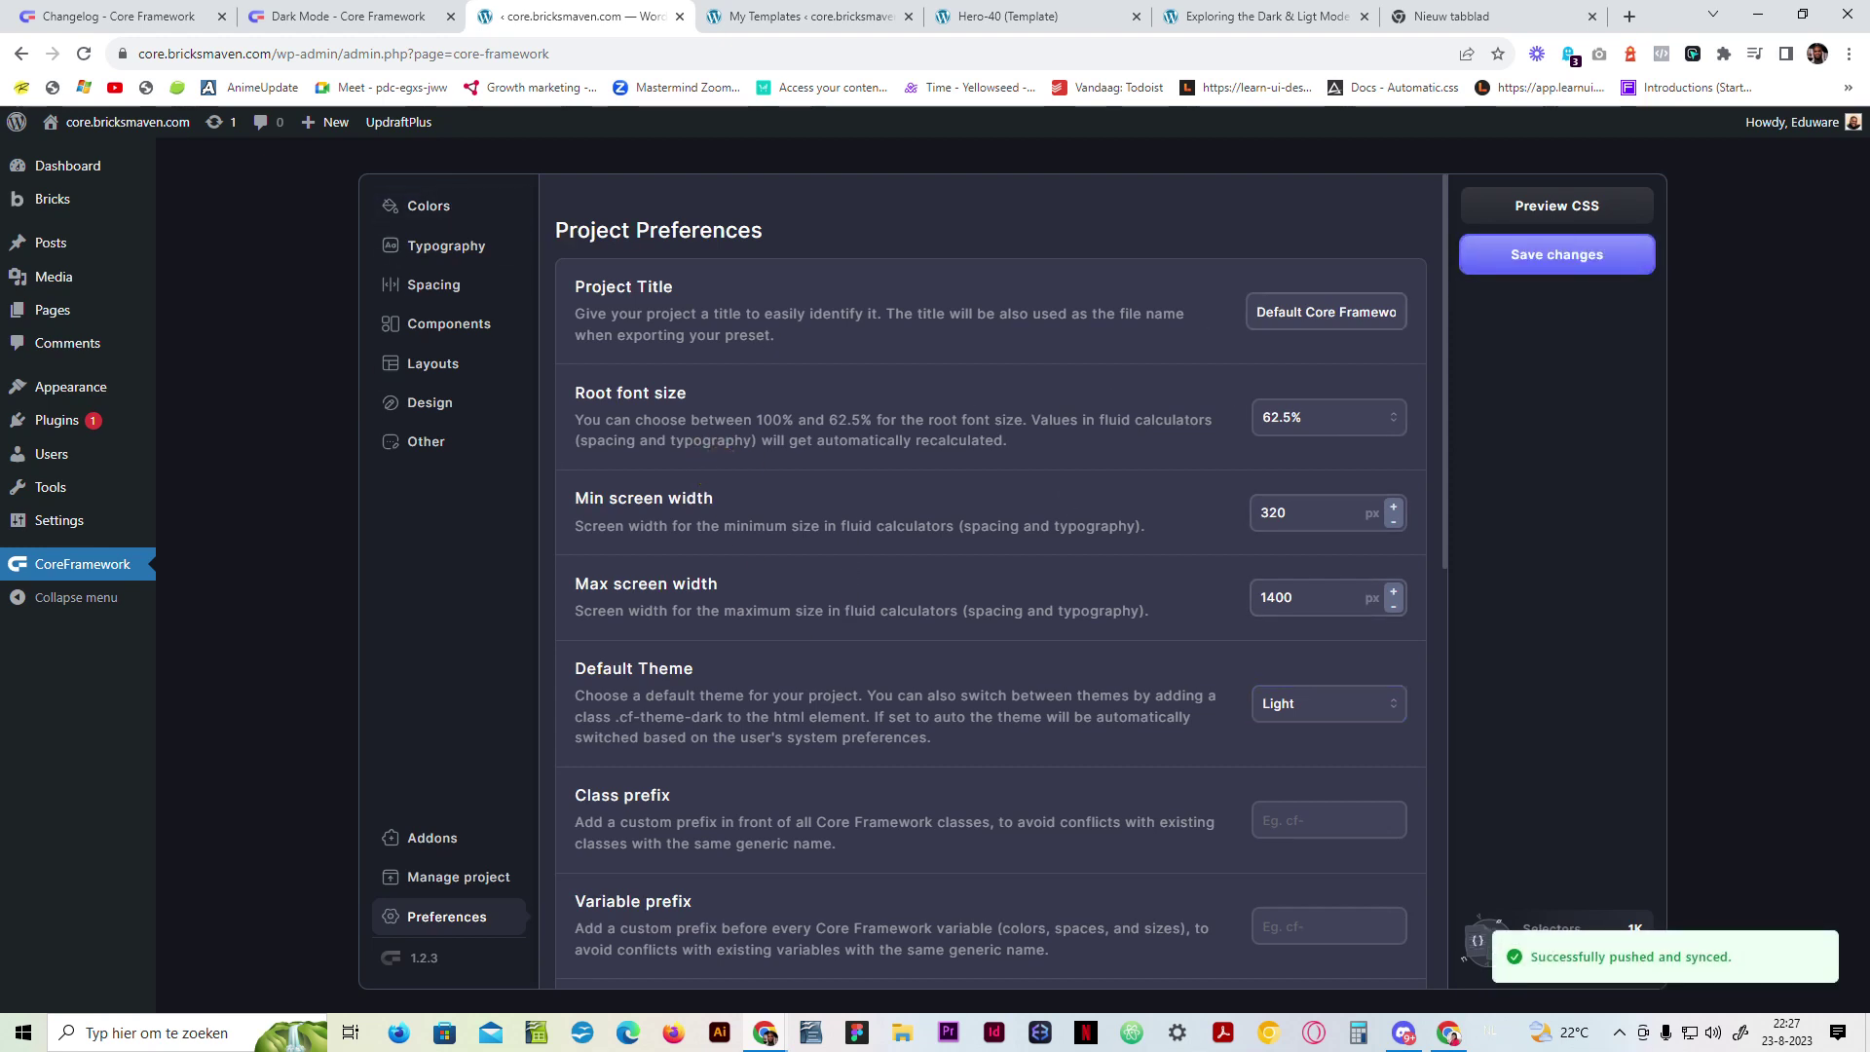
Step: Glance at the Hero-40 builder tab, then return to the Dark Mode documentation page
{"action": "left_click", "coordinate": [984, 12]}
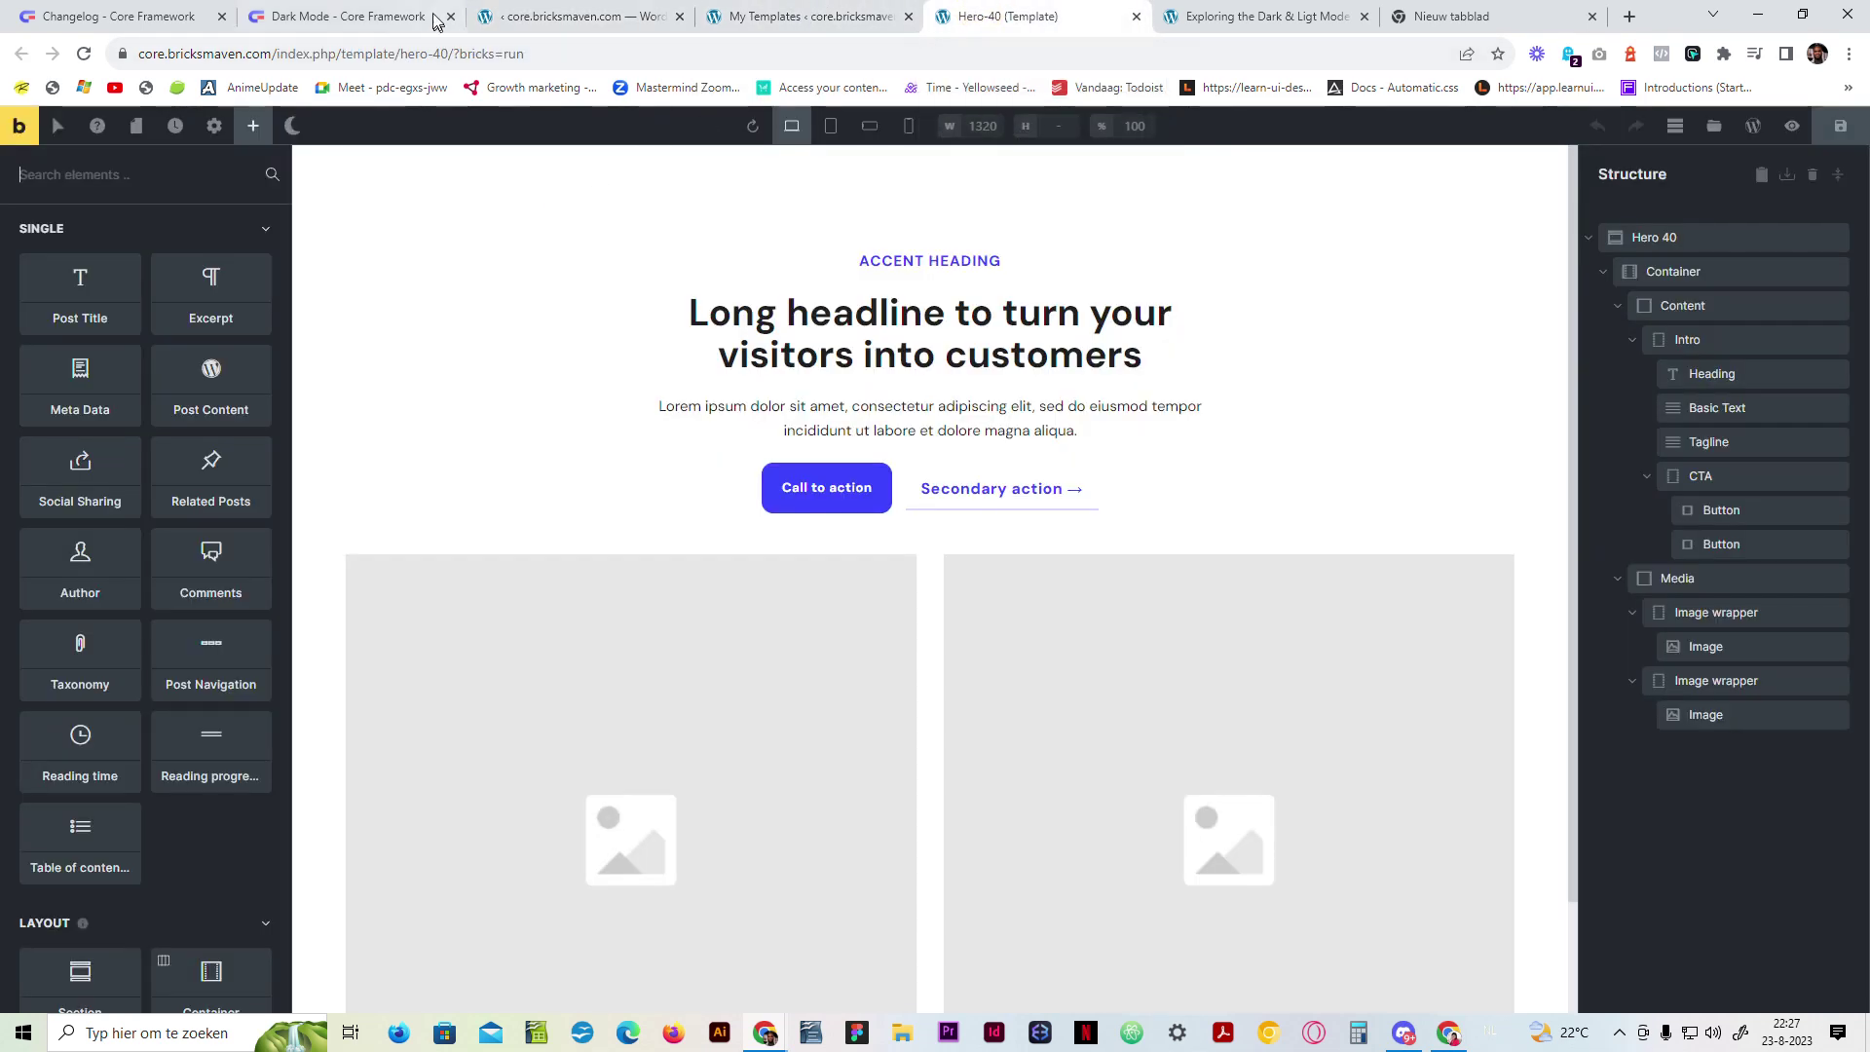
{"action": "left_click", "coordinate": [623, 14]}
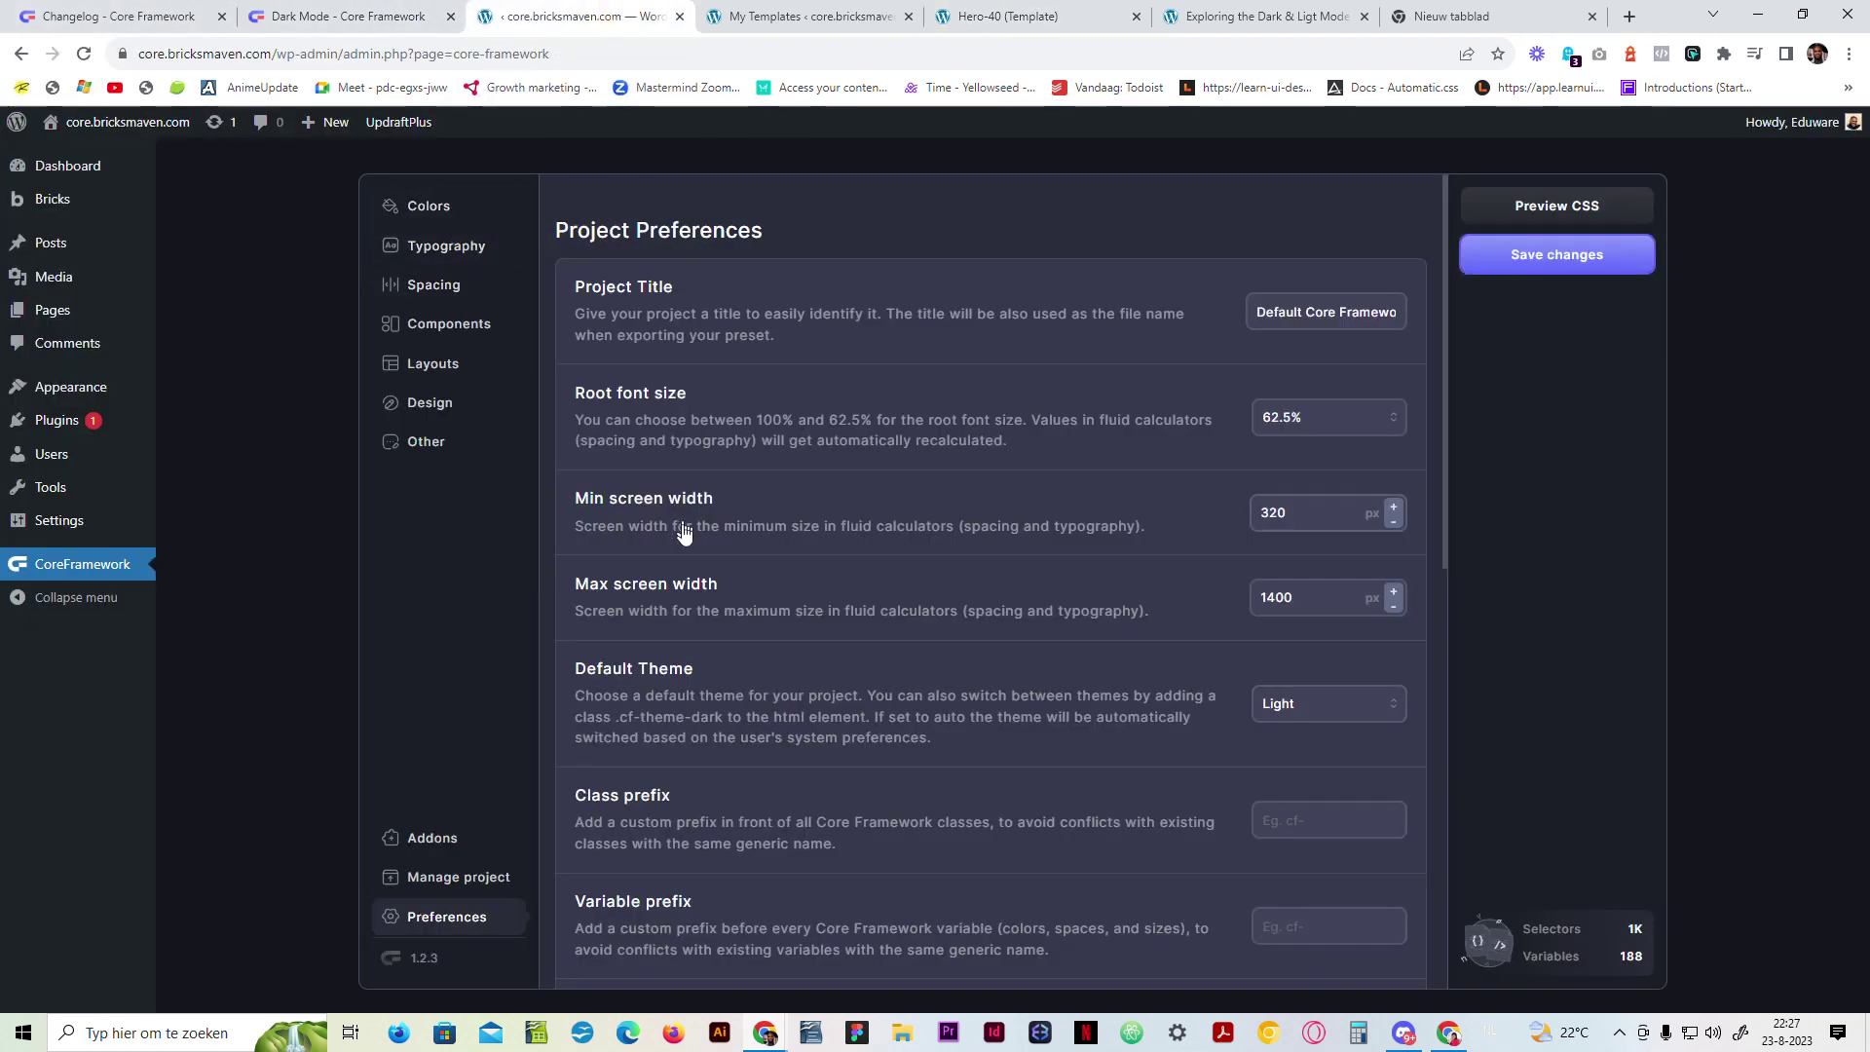
{"action": "left_click", "coordinate": [424, 8]}
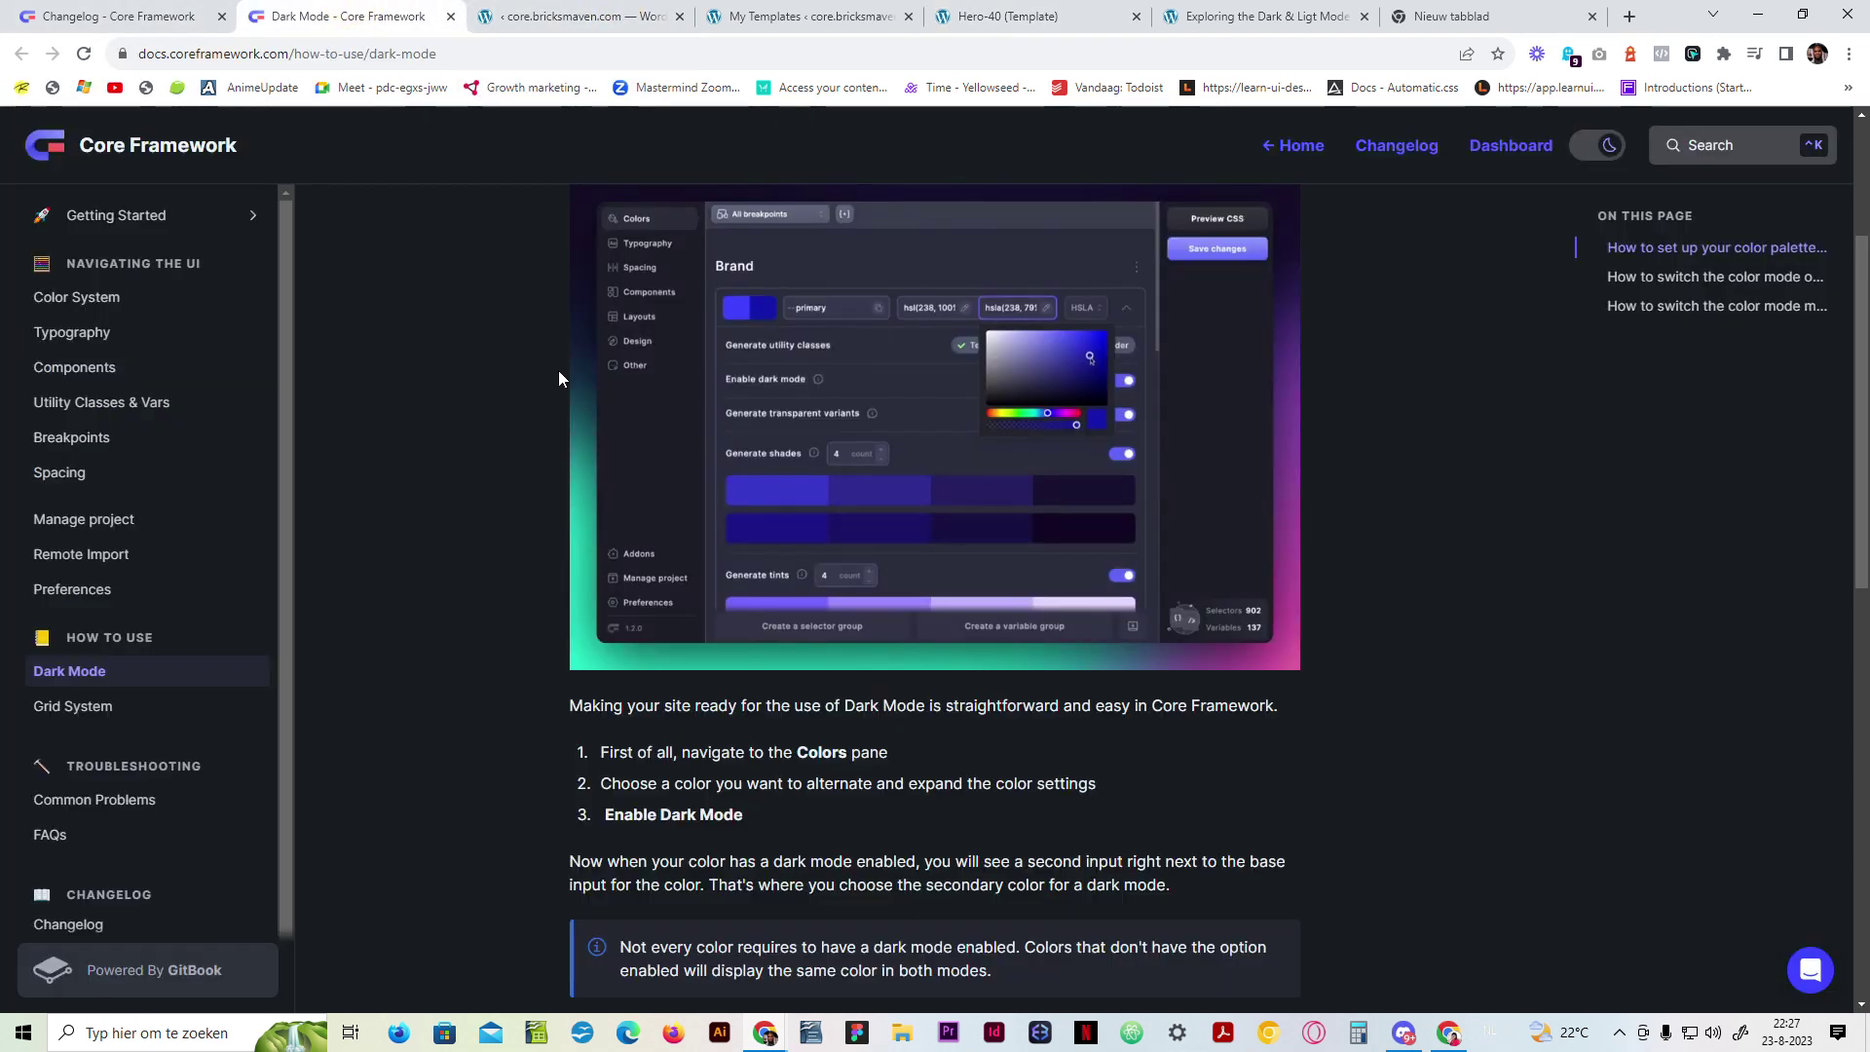
Step: Scroll the Dark Mode guide down to 'How to switch the color mode manually'
{"action": "scroll", "coordinate": [541, 513], "scroll_direction": "down", "scroll_amount": 3}
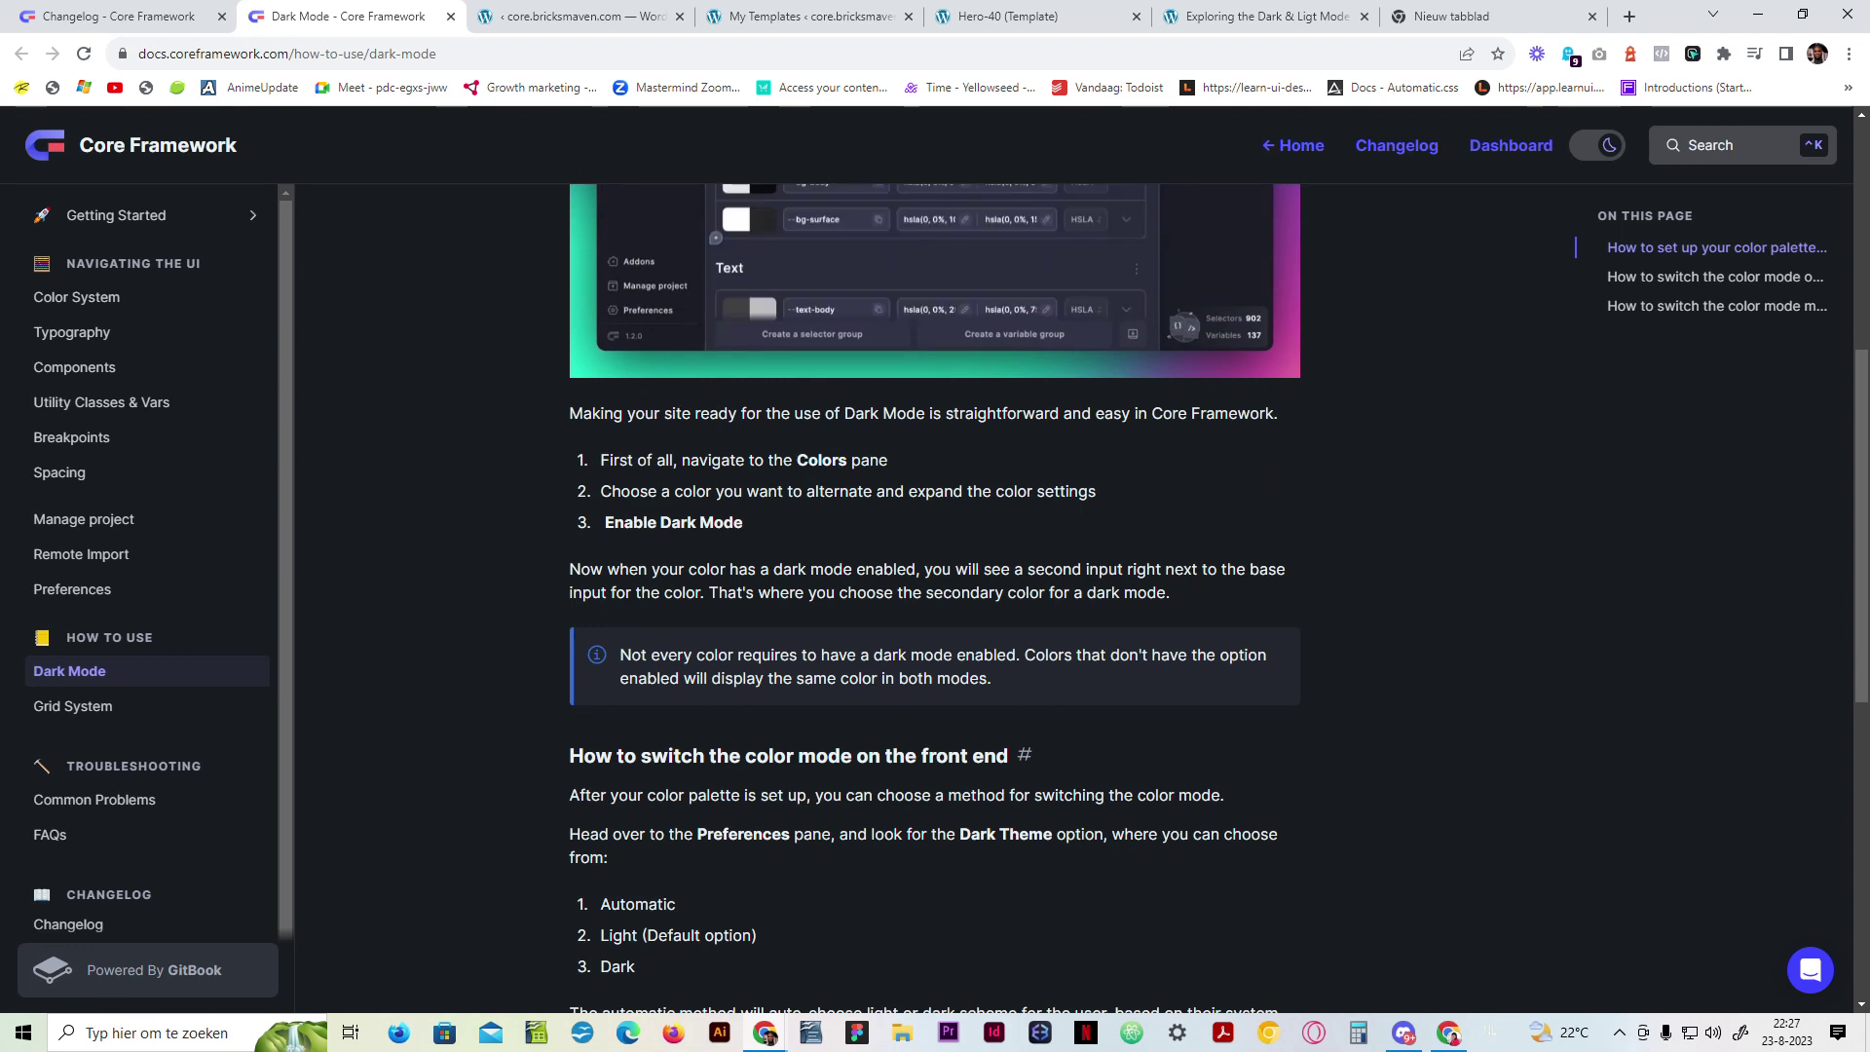
{"action": "scroll", "coordinate": [606, 592], "scroll_direction": "down", "scroll_amount": 5}
{"action": "scroll", "coordinate": [577, 580], "scroll_direction": "up", "scroll_amount": 3}
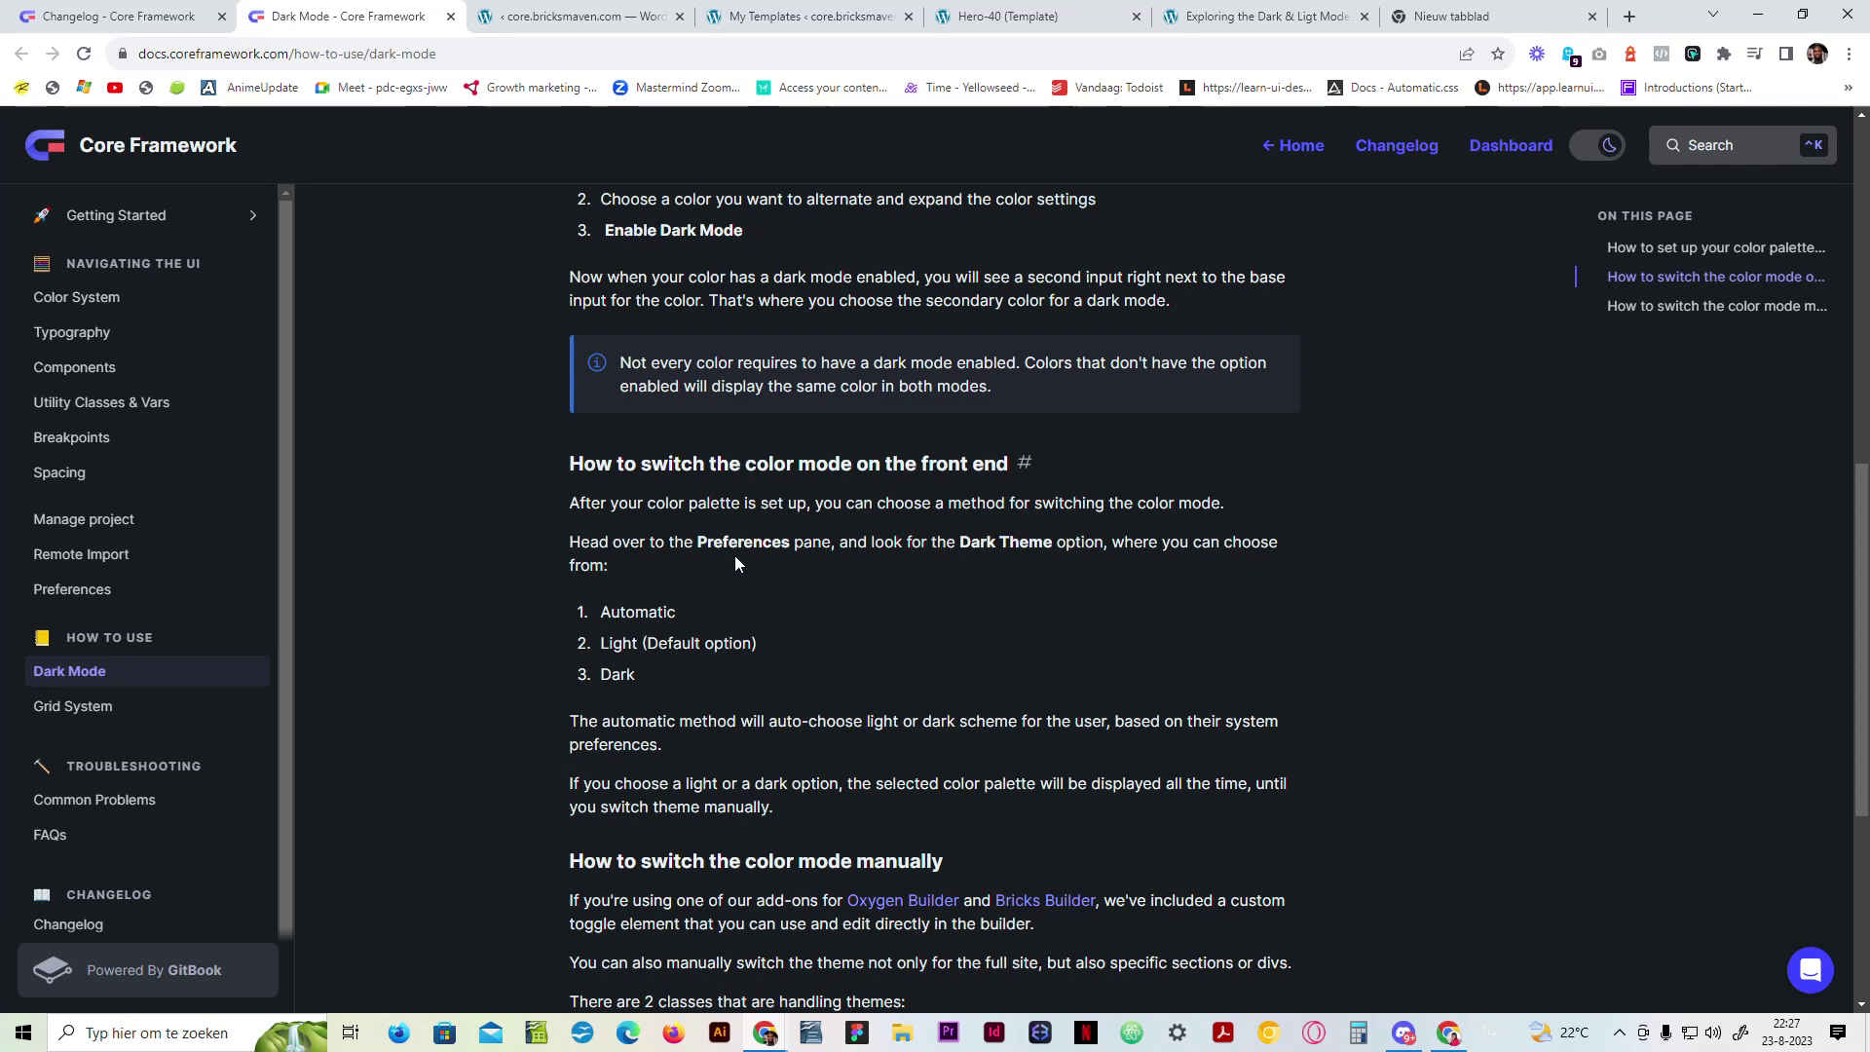
{"action": "scroll", "coordinate": [584, 574], "scroll_direction": "down", "scroll_amount": 2}
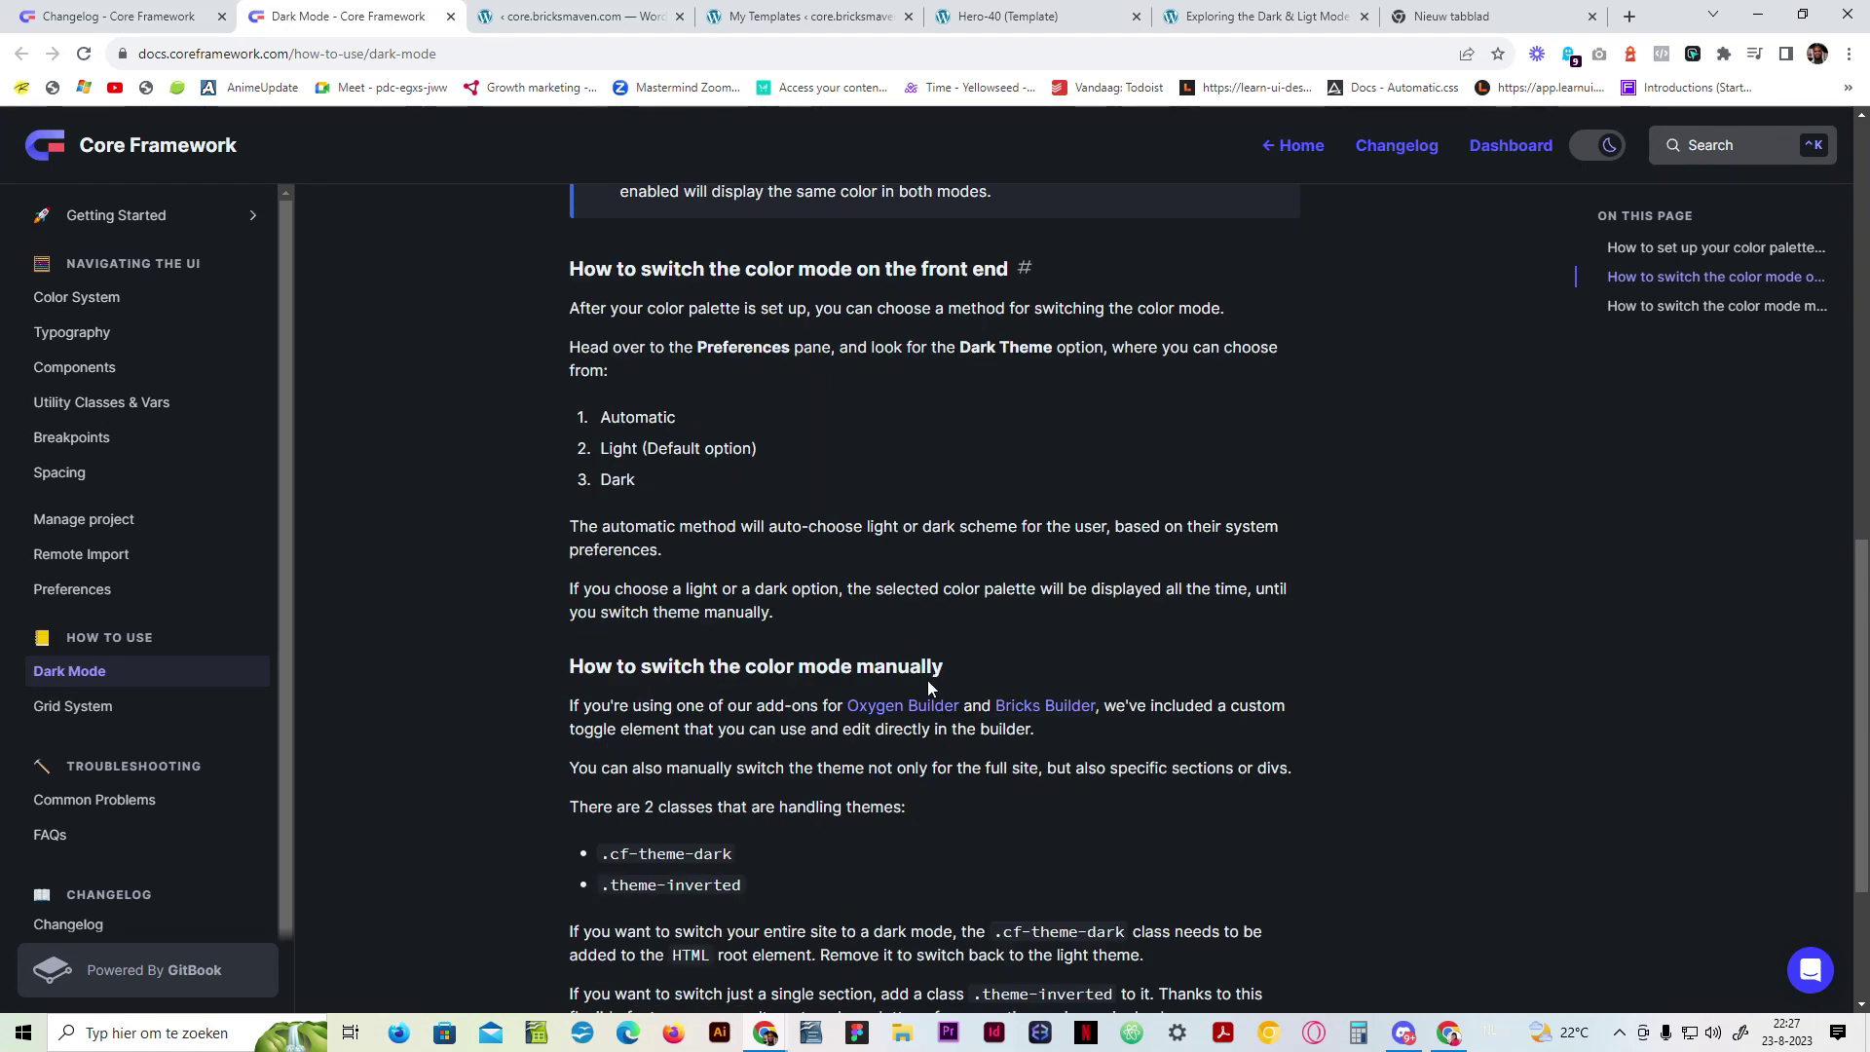
{"action": "scroll", "coordinate": [902, 543], "scroll_direction": "up", "scroll_amount": 1}
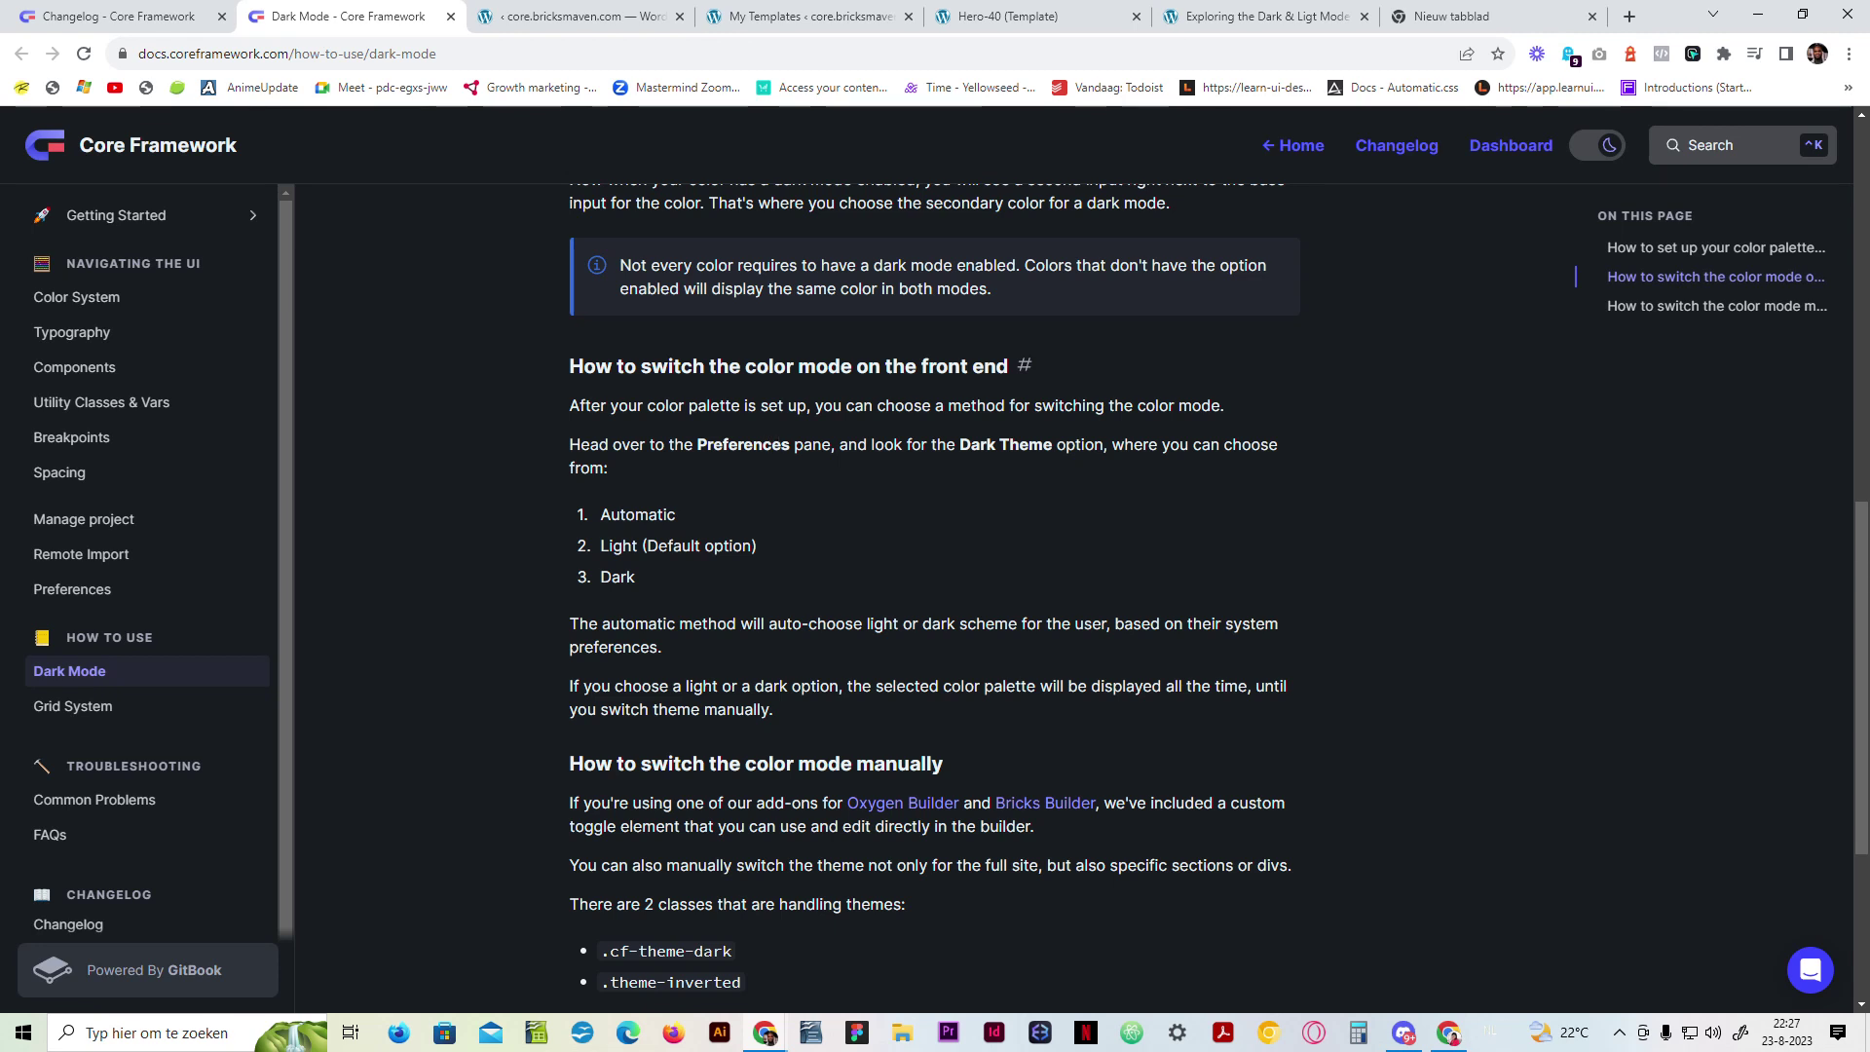
{"action": "scroll", "coordinate": [935, 584], "scroll_direction": "down", "scroll_amount": 2}
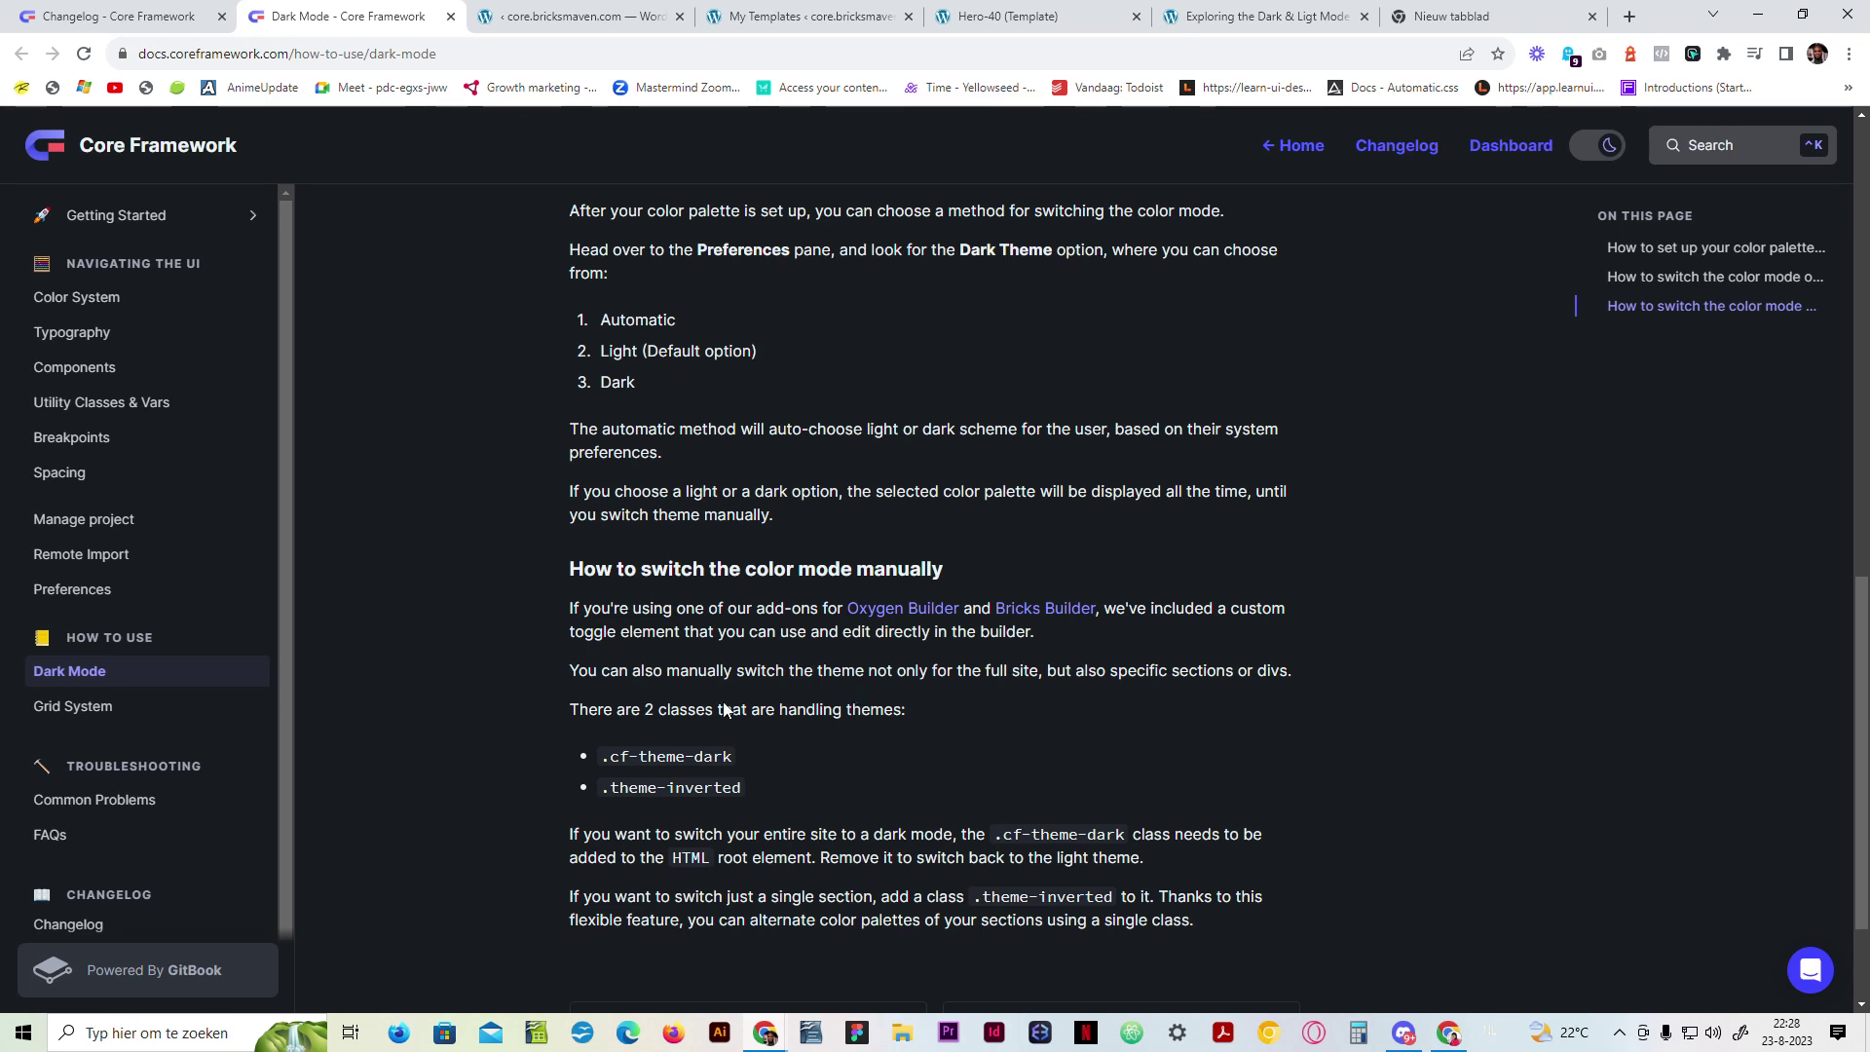
Step: Highlight the .cf-theme-dark class name, then move to the Hero-40 template builder tab
{"action": "left_click_drag", "start_coordinate": [599, 757], "coordinate": [734, 758]}
{"action": "left_click_drag", "start_coordinate": [599, 756], "coordinate": [725, 758]}
{"action": "left_click", "coordinate": [705, 771]}
{"action": "left_click", "coordinate": [989, 10]}
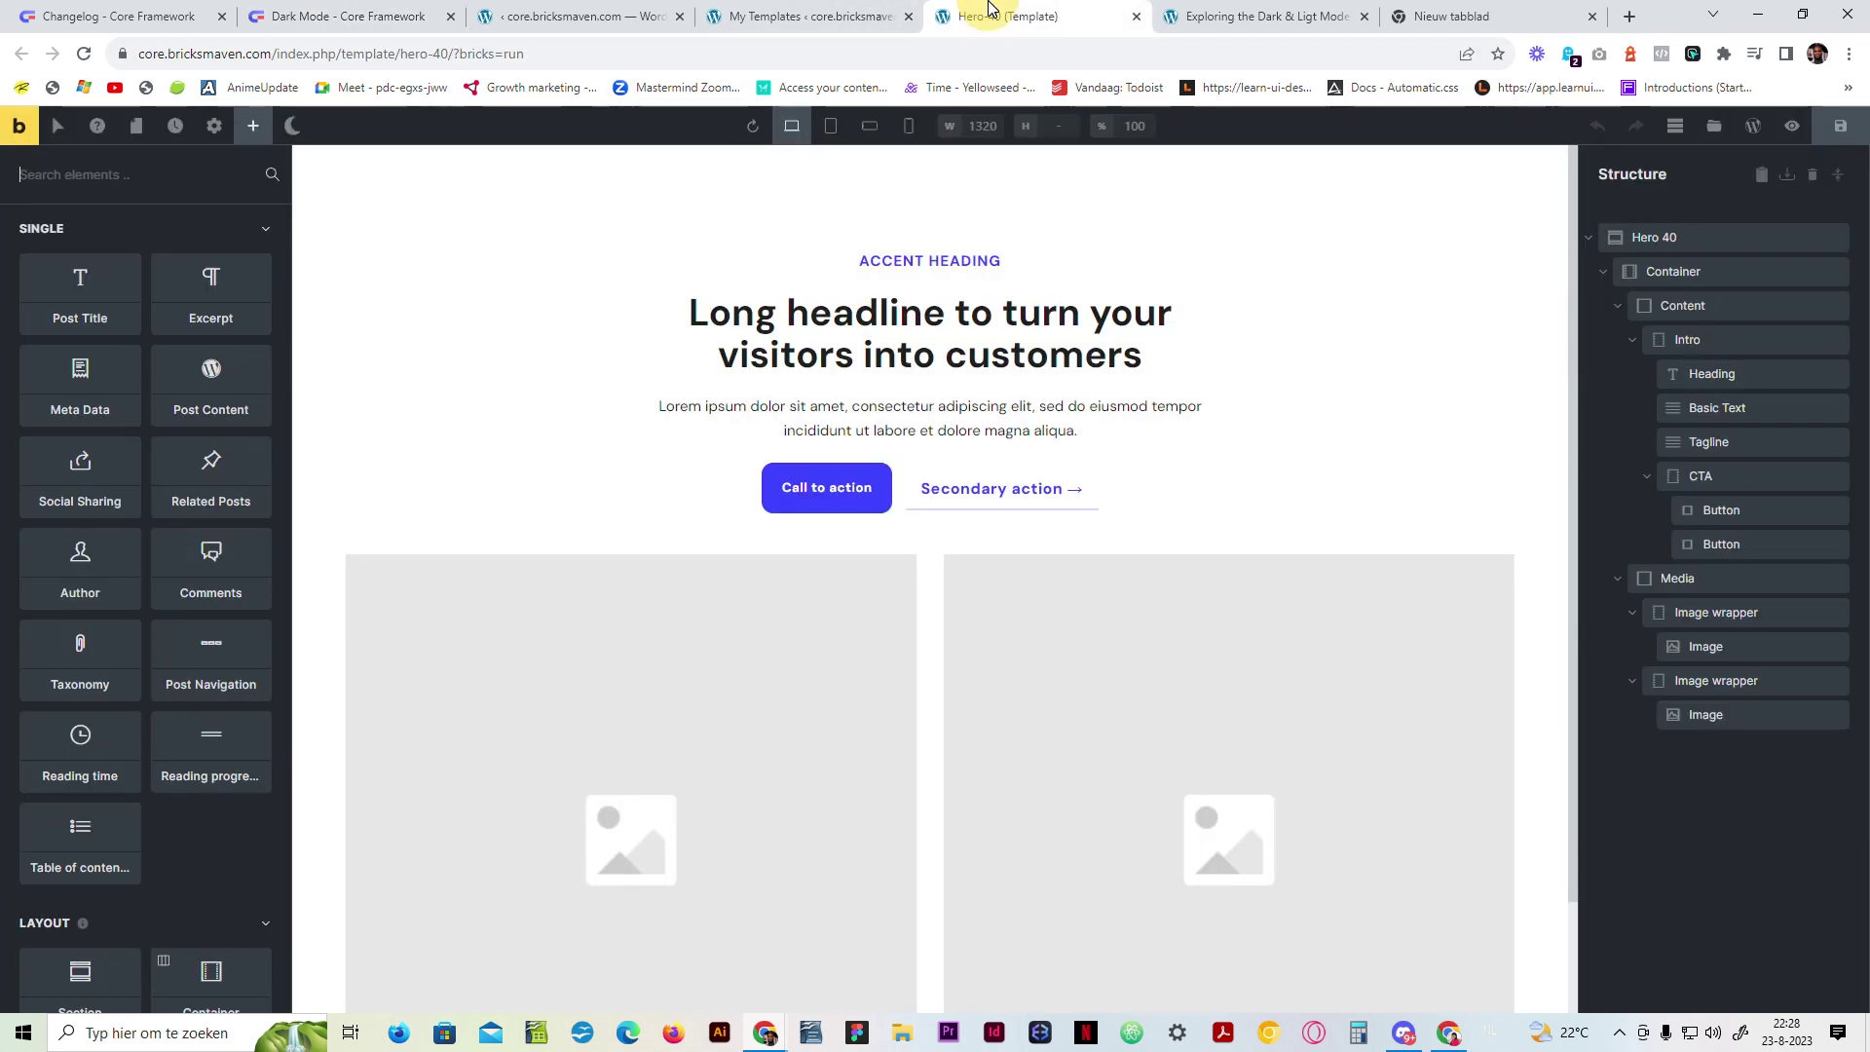
{"action": "left_click", "coordinate": [289, 131]}
{"action": "left_click", "coordinate": [288, 132]}
{"action": "left_click", "coordinate": [289, 132]}
{"action": "left_click", "coordinate": [289, 132]}
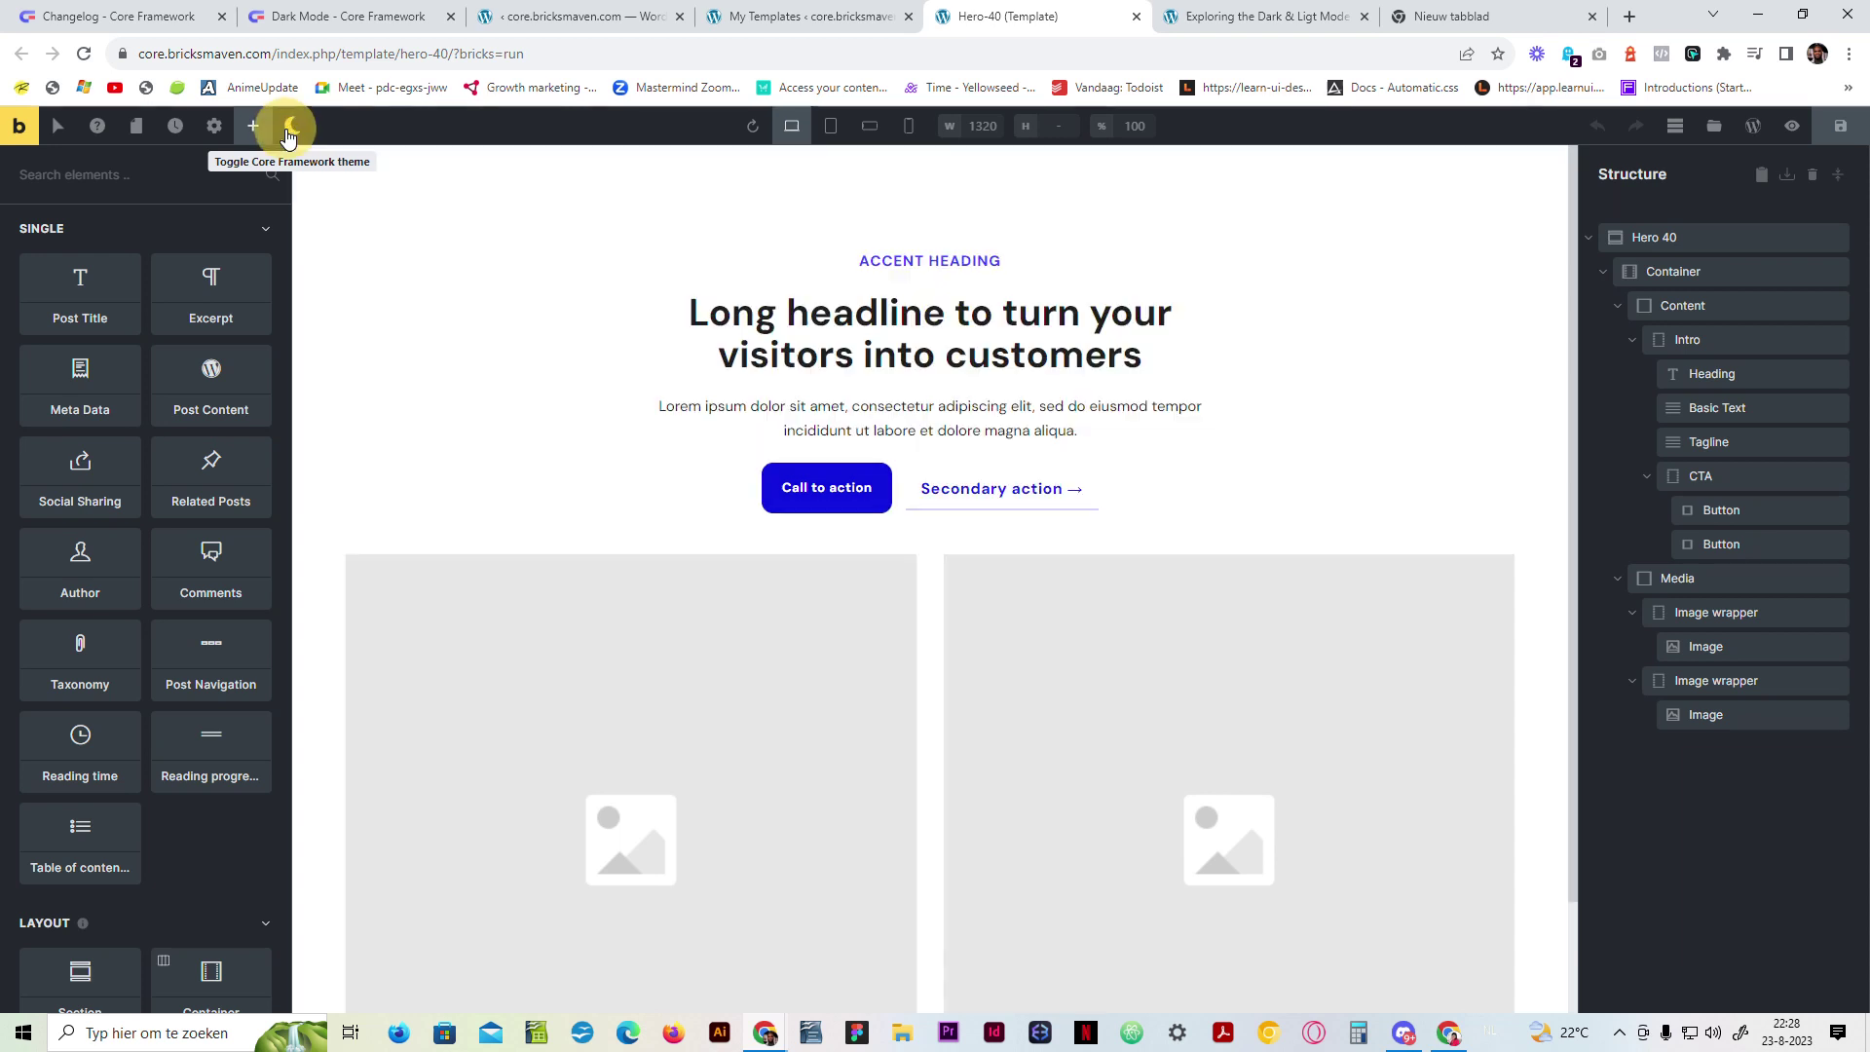
{"action": "left_click", "coordinate": [289, 132]}
{"action": "left_click", "coordinate": [288, 132]}
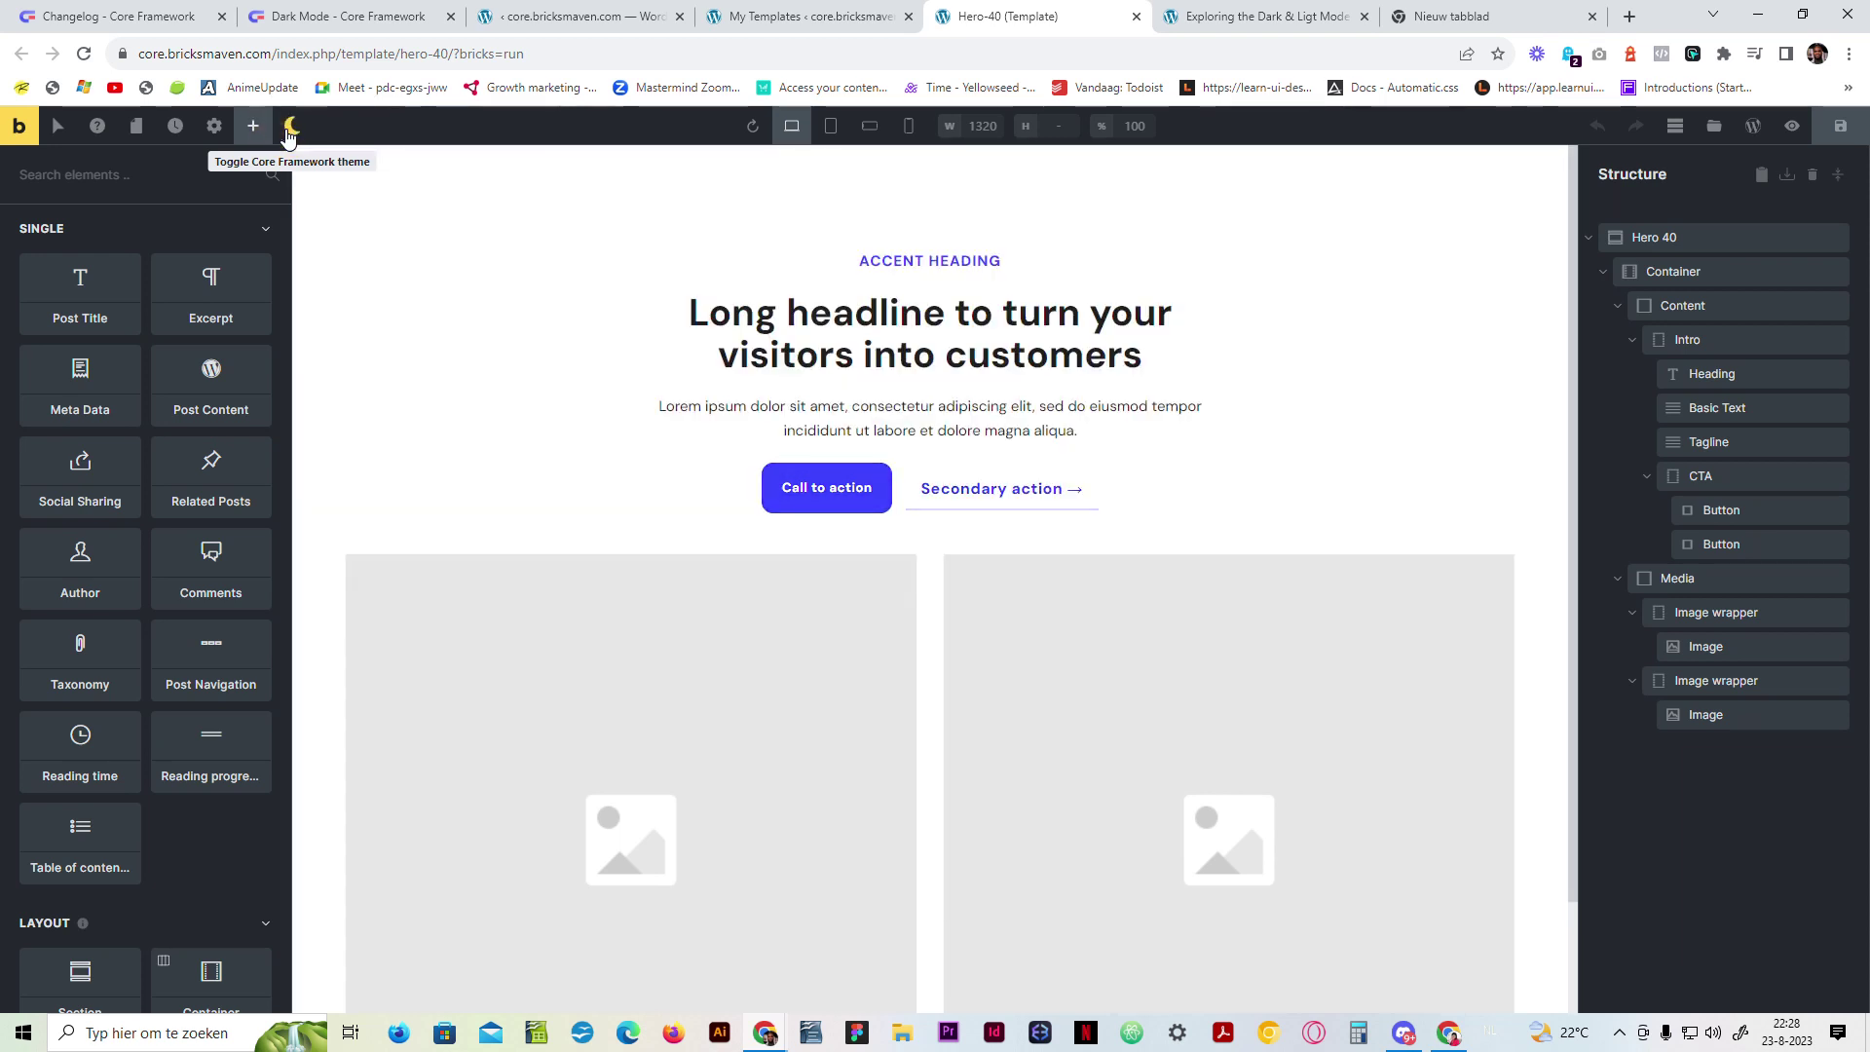
{"action": "left_click", "coordinate": [288, 132]}
{"action": "left_click", "coordinate": [288, 132]}
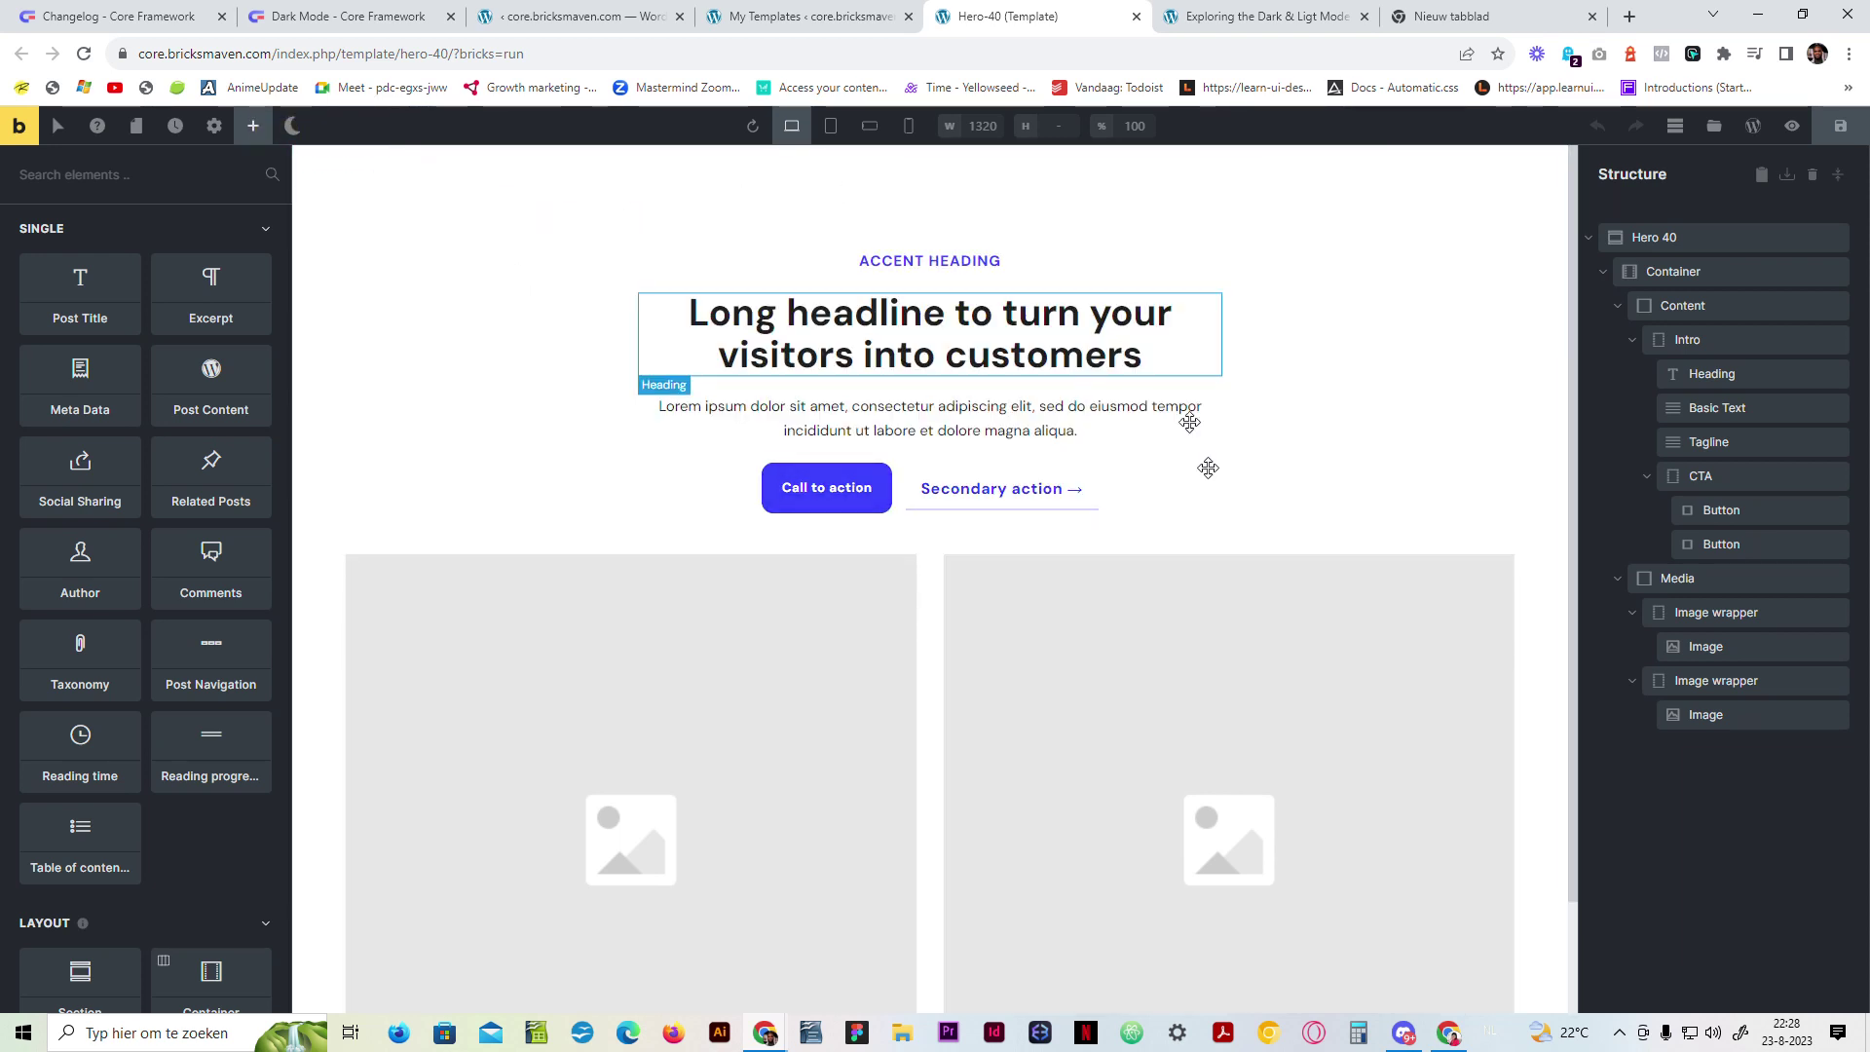
{"action": "left_click", "coordinate": [292, 133]}
{"action": "scroll", "coordinate": [521, 313], "scroll_direction": "down", "scroll_amount": 1}
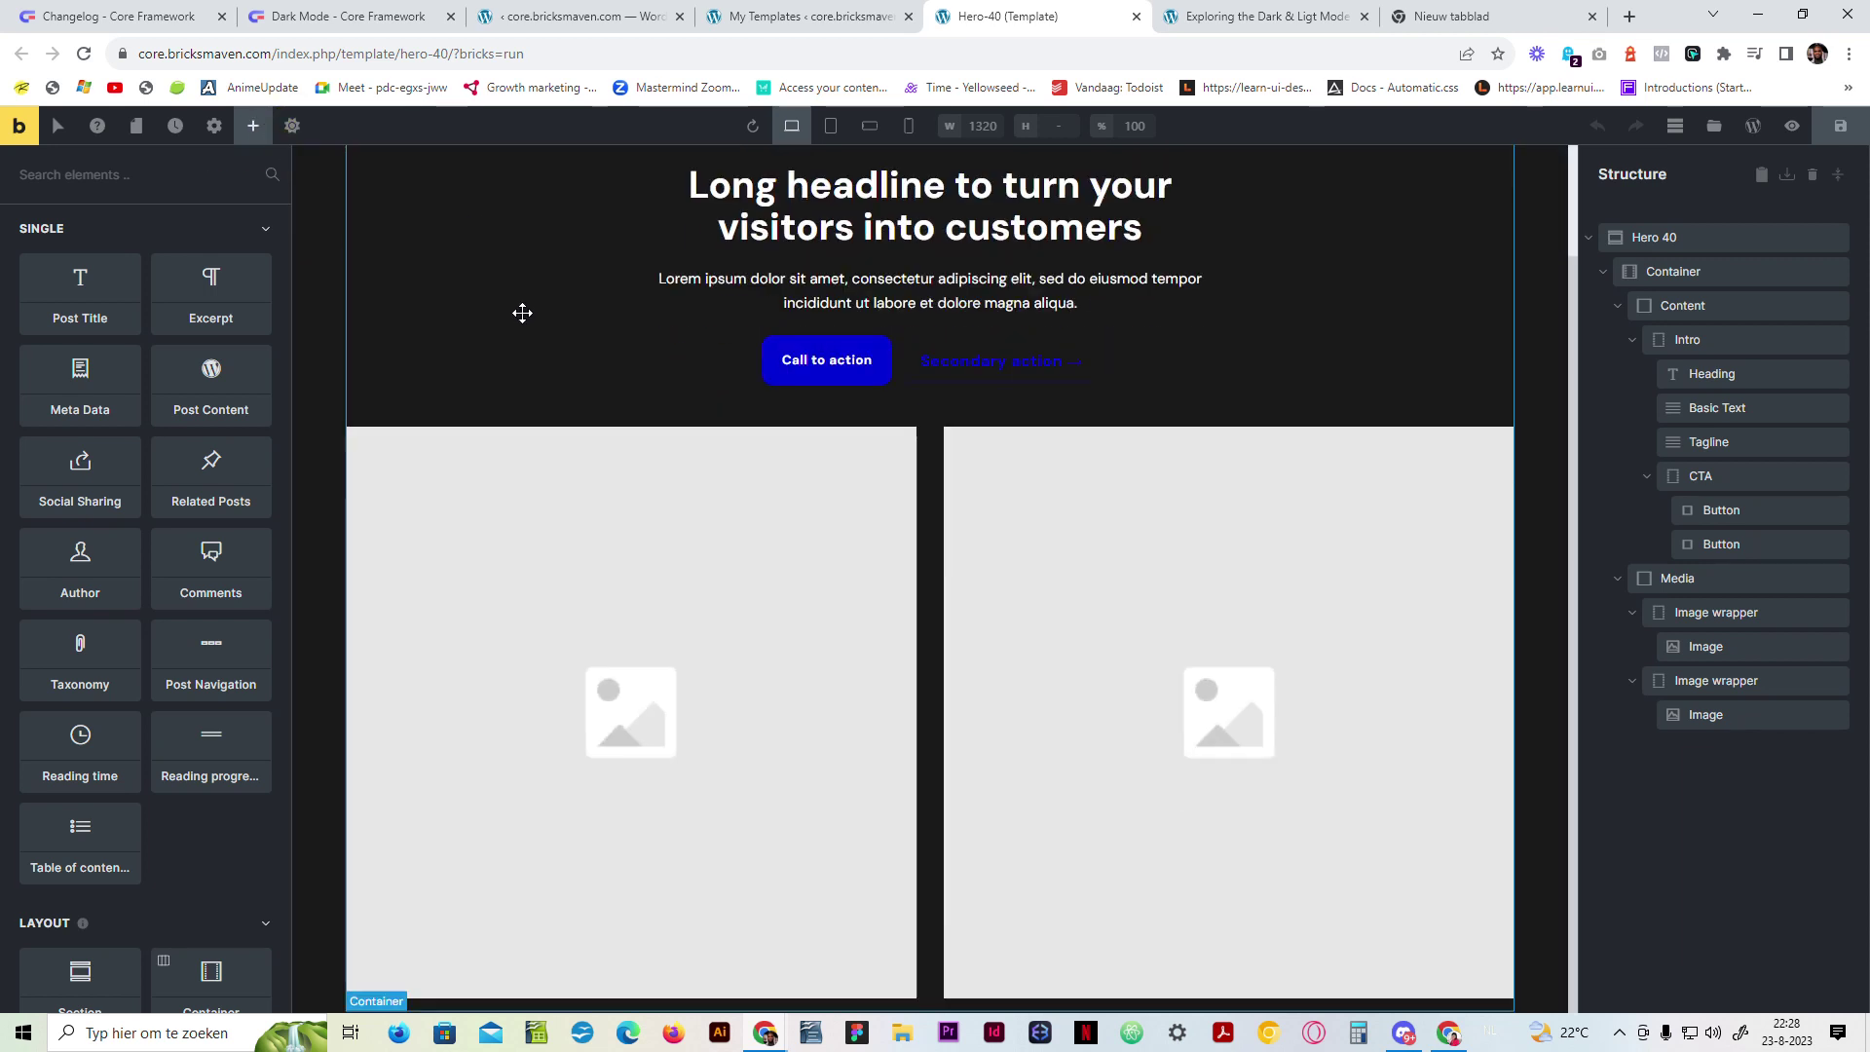
{"action": "scroll", "coordinate": [442, 355], "scroll_direction": "up", "scroll_amount": 1}
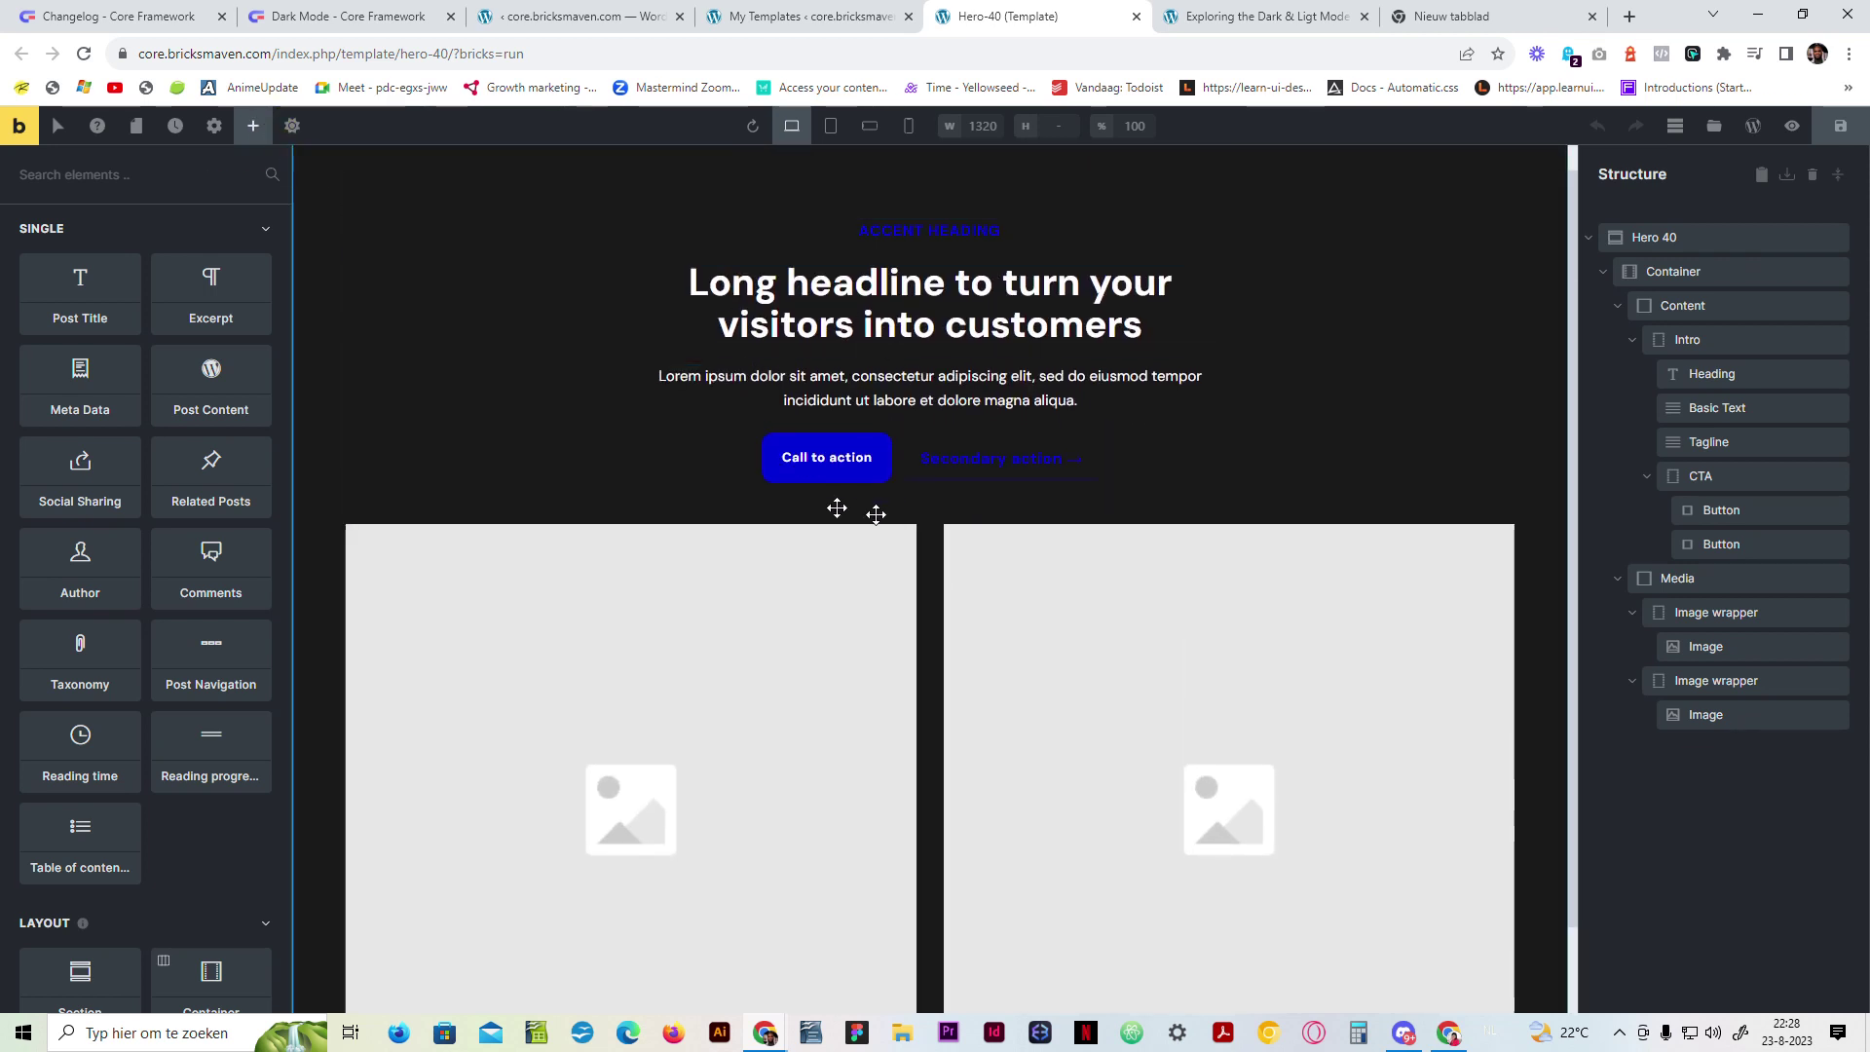
{"action": "scroll", "coordinate": [835, 505], "scroll_direction": "up", "scroll_amount": 1}
{"action": "left_click", "coordinate": [292, 126]}
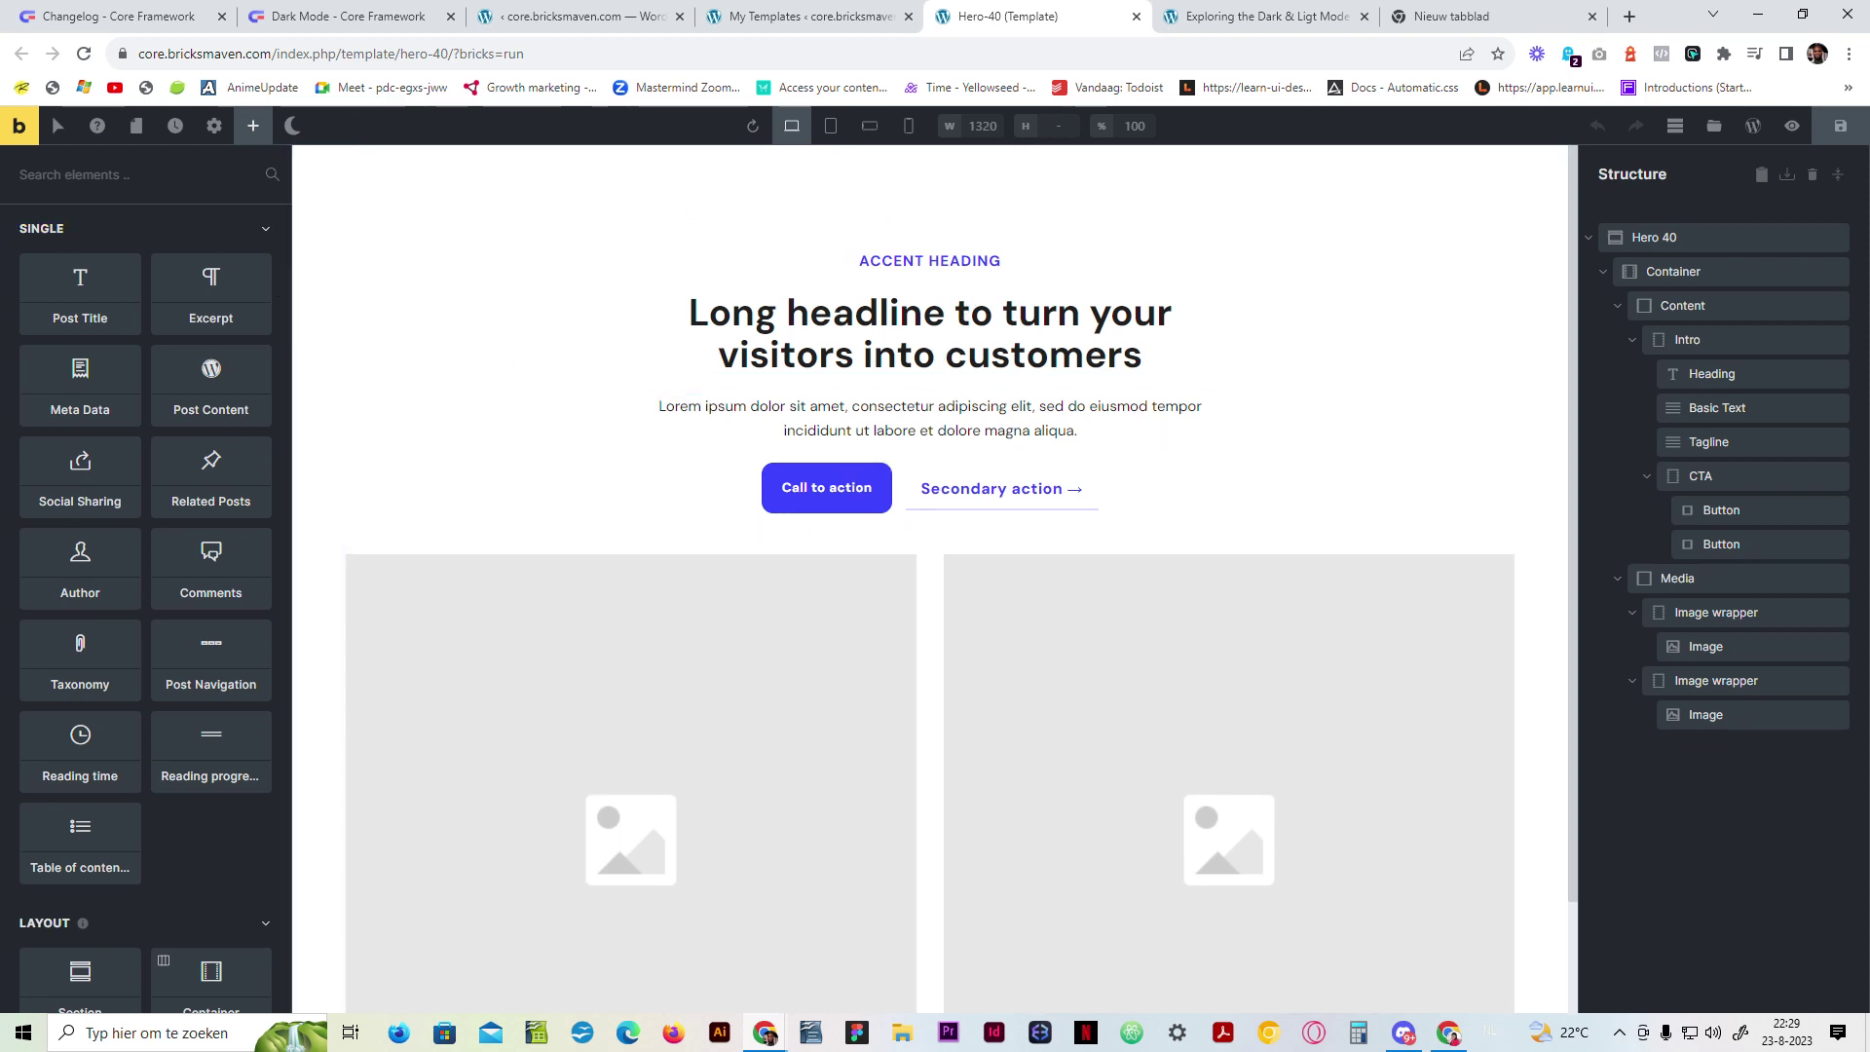
Step: Open the cbm Theme Styles and inspect the Typography body text colour
{"action": "left_click", "coordinate": [214, 126]}
{"action": "left_click", "coordinate": [124, 229]}
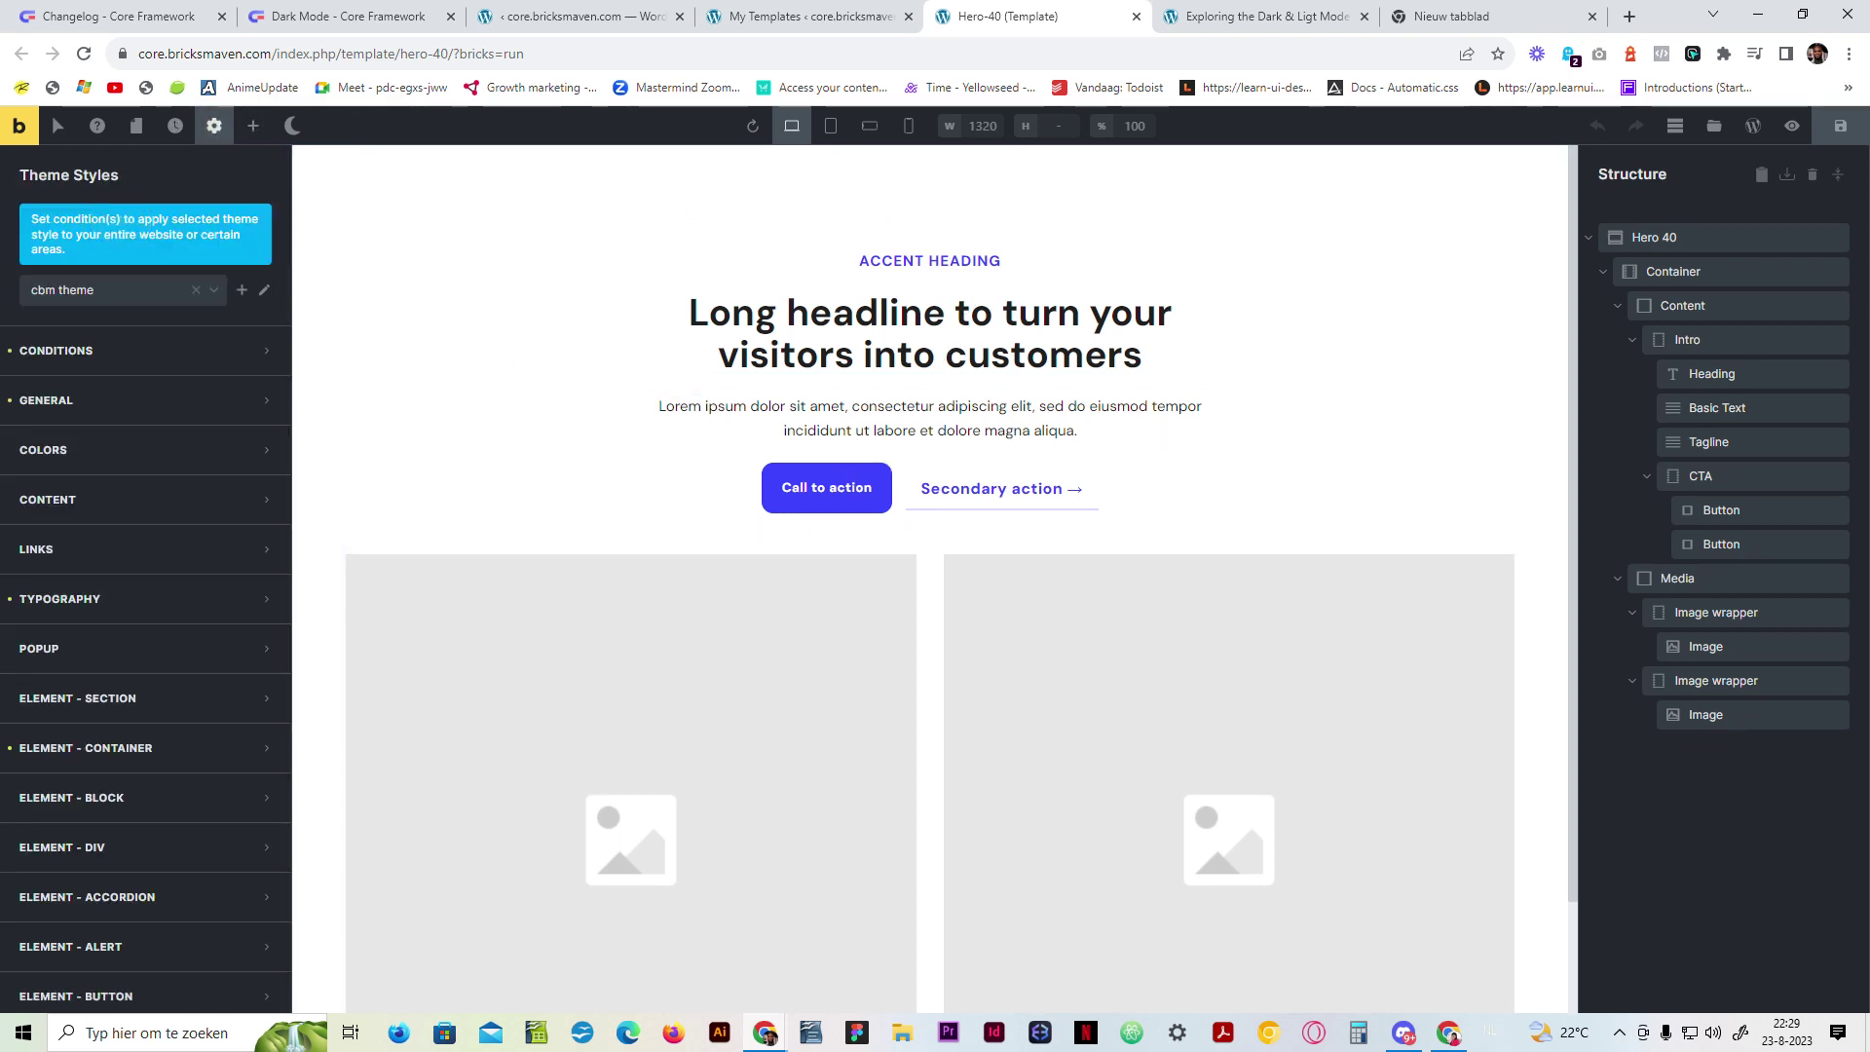
{"action": "left_click", "coordinate": [209, 609]}
{"action": "scroll", "coordinate": [222, 565], "scroll_direction": "down", "scroll_amount": 2}
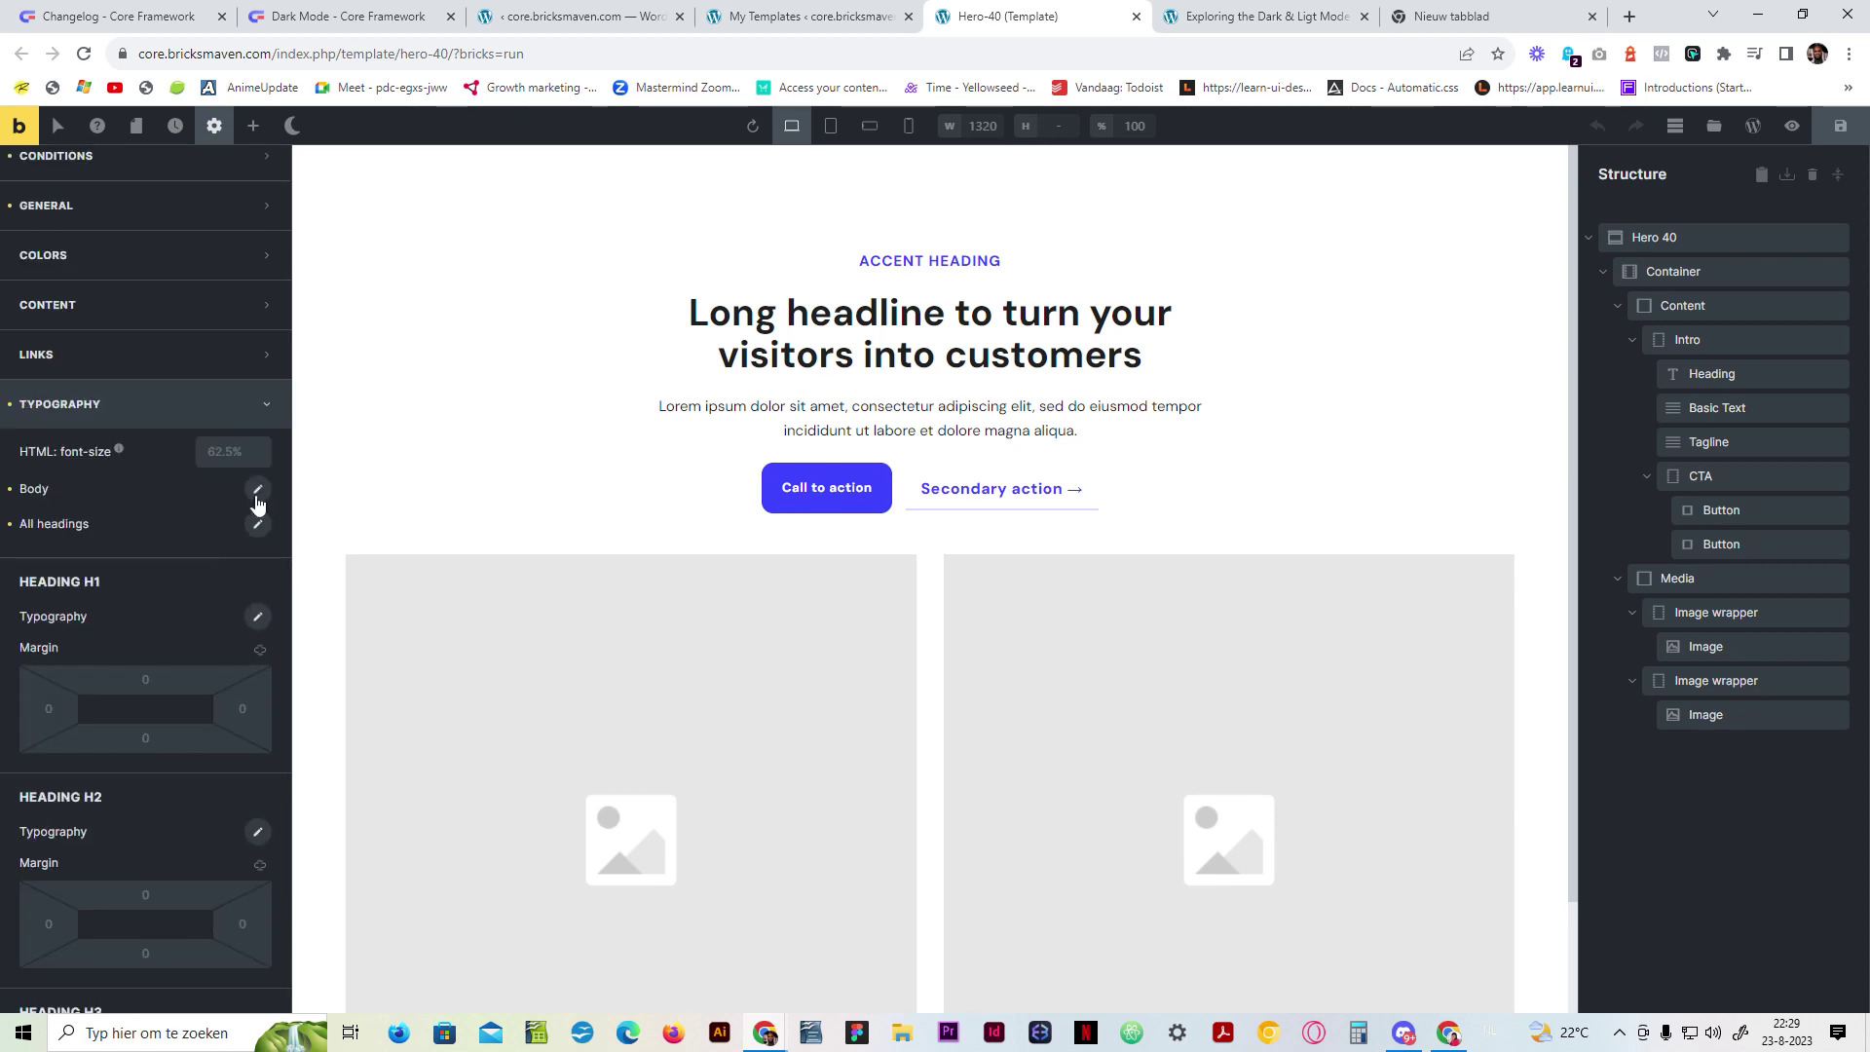
{"action": "left_click", "coordinate": [257, 495]}
{"action": "left_click", "coordinate": [239, 537]}
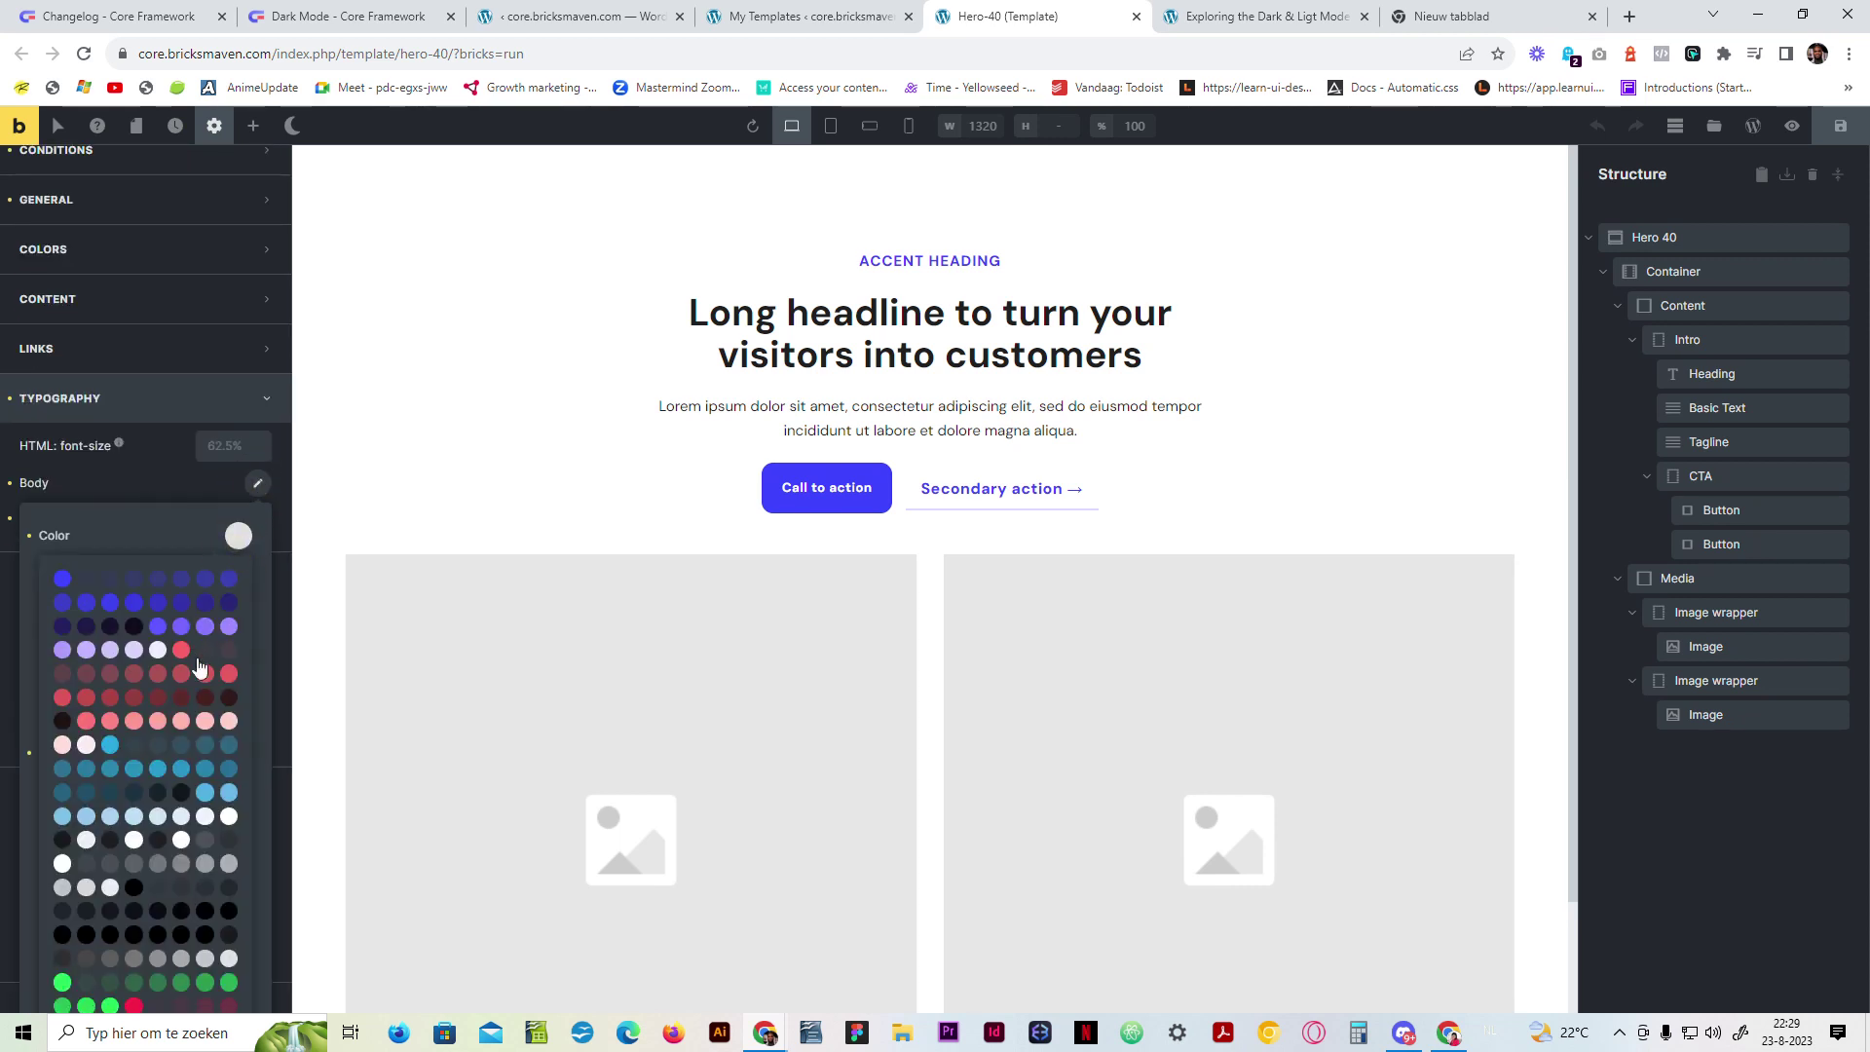
{"action": "scroll", "coordinate": [199, 667], "scroll_direction": "down", "scroll_amount": 5}
{"action": "scroll", "coordinate": [233, 457], "scroll_direction": "up", "scroll_amount": 4}
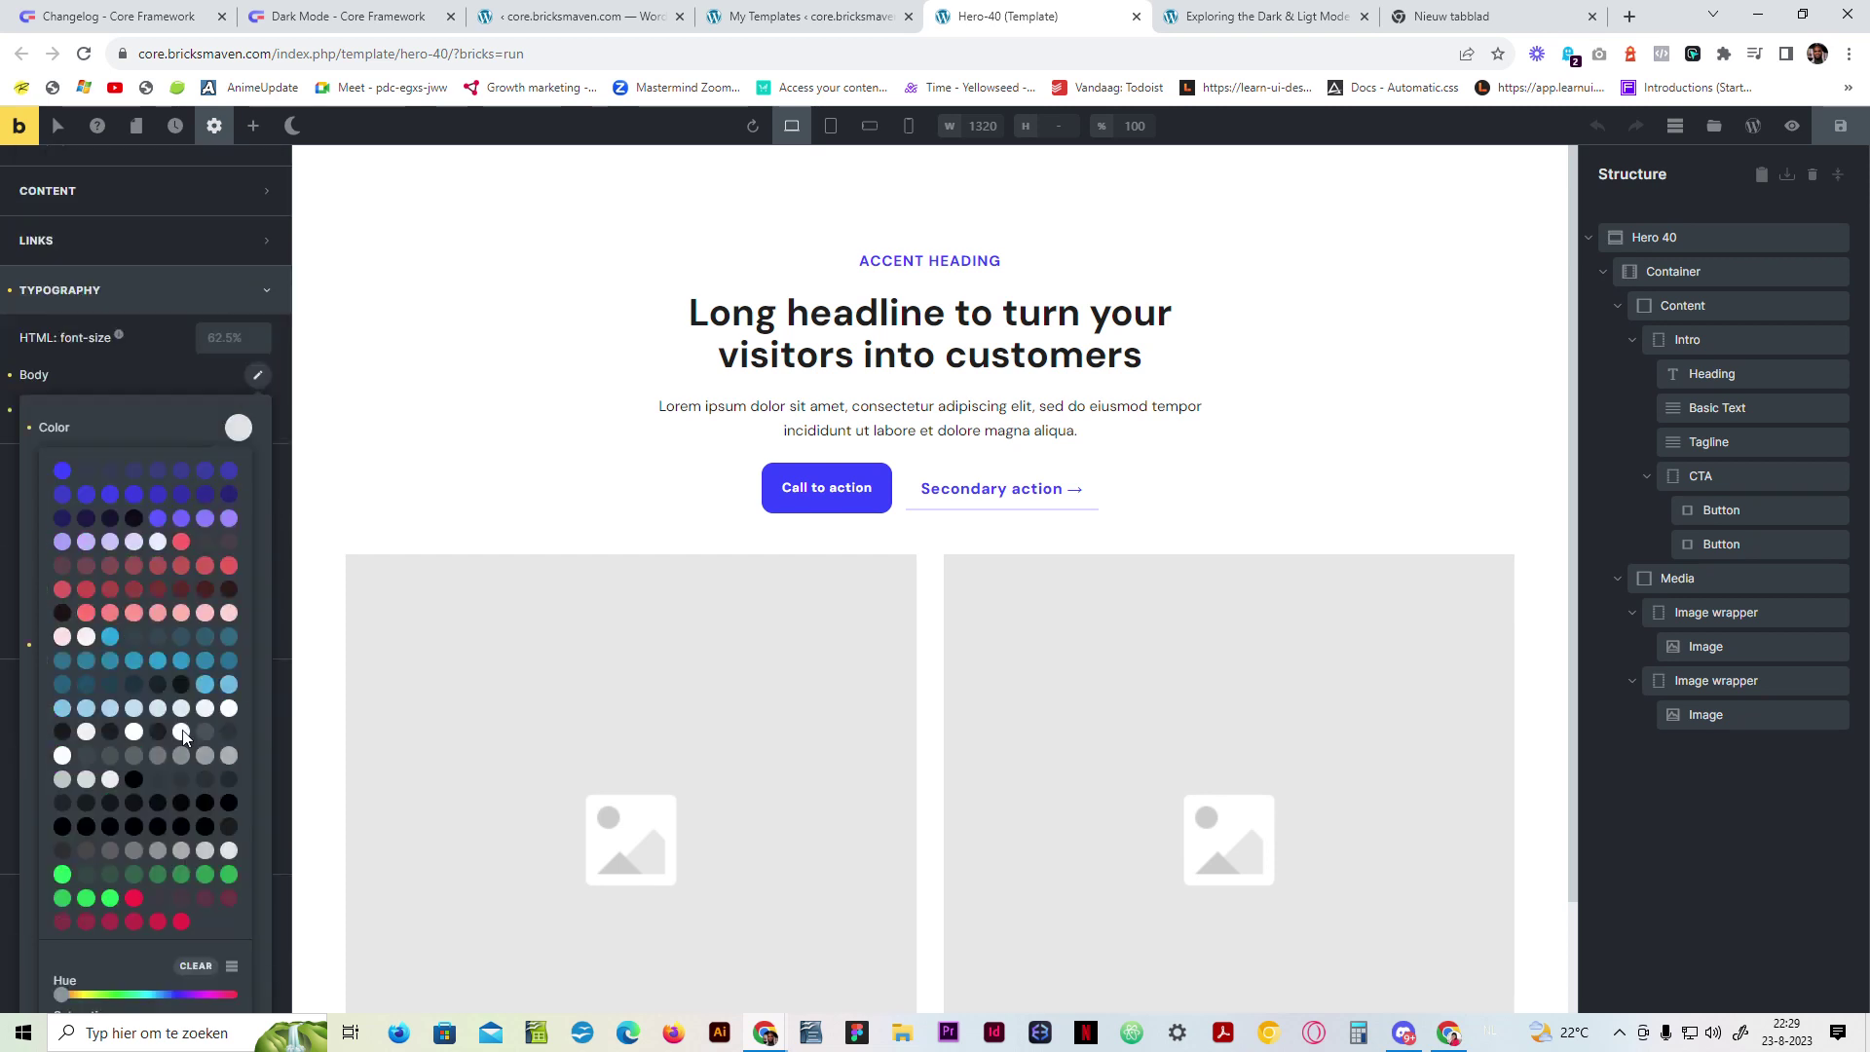
{"action": "left_click", "coordinate": [257, 390]}
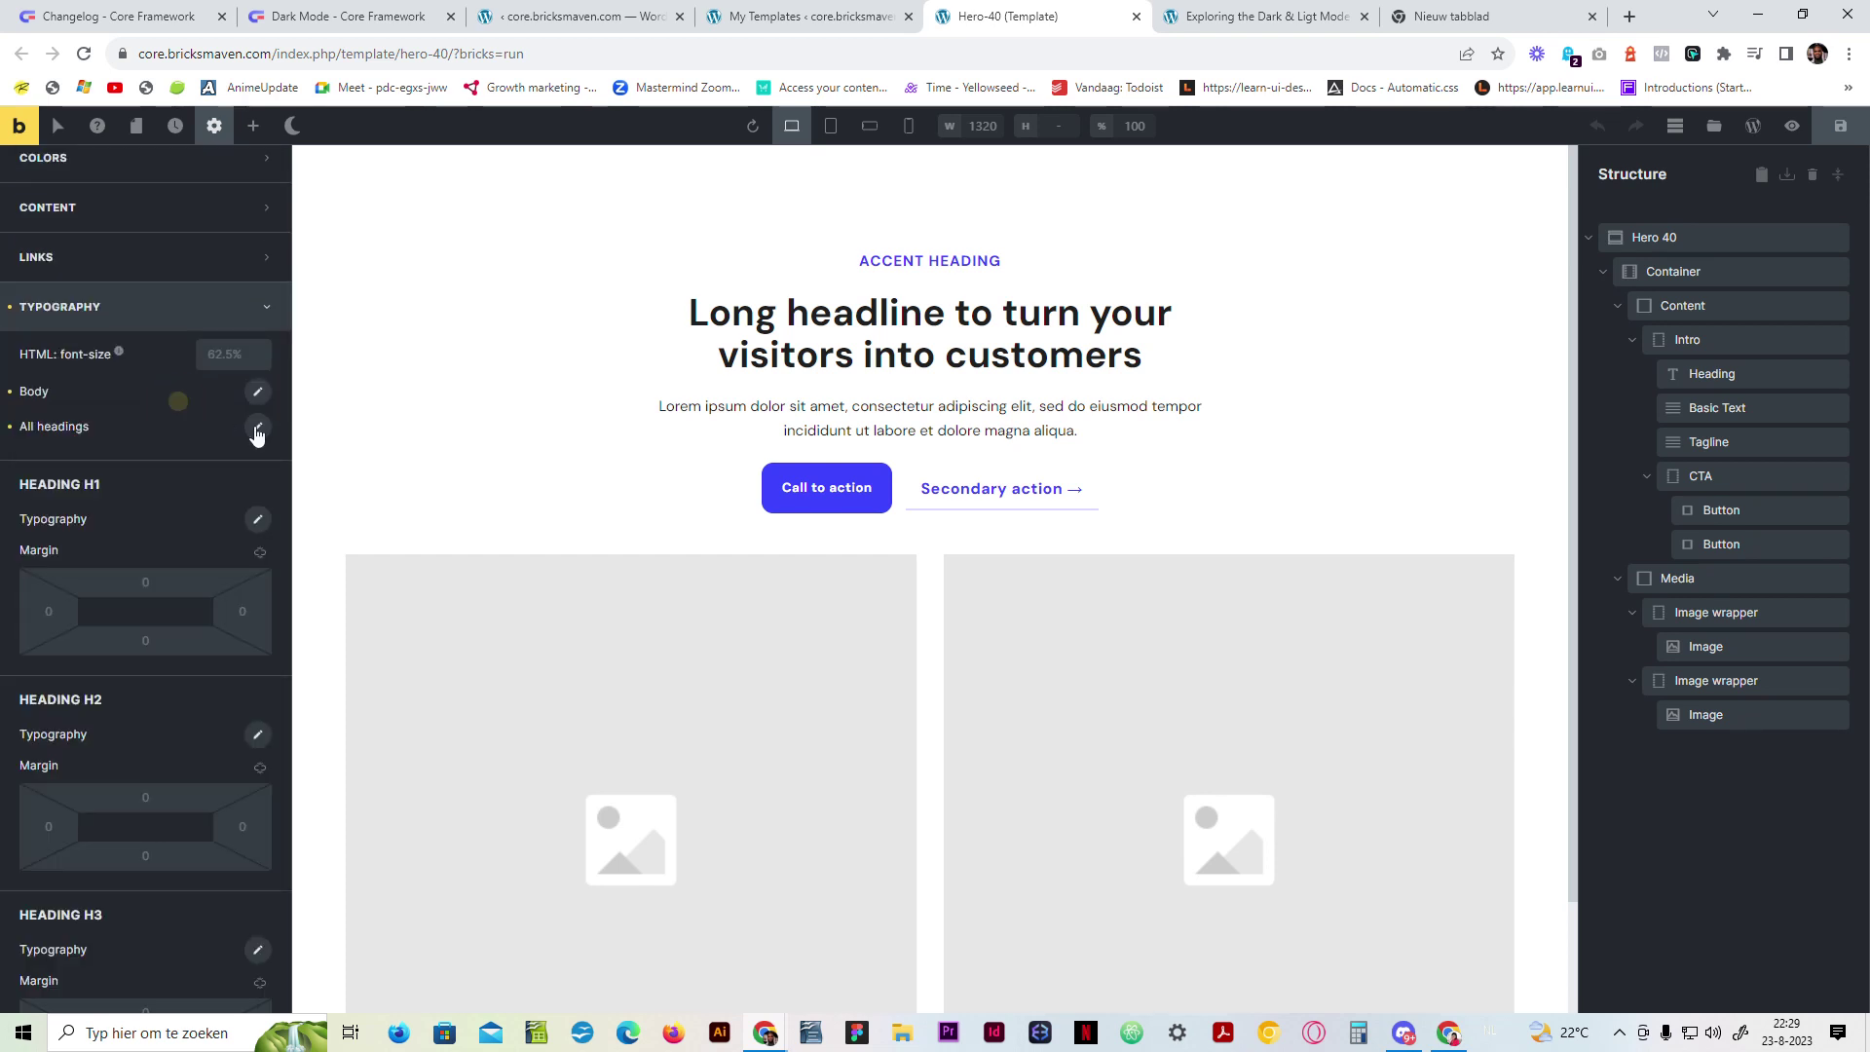
Step: Check the colour set for All headings, then collapse Typography
{"action": "left_click", "coordinate": [257, 424]}
{"action": "scroll", "coordinate": [205, 710], "scroll_direction": "down", "scroll_amount": 4}
{"action": "scroll", "coordinate": [238, 466], "scroll_direction": "up", "scroll_amount": 4}
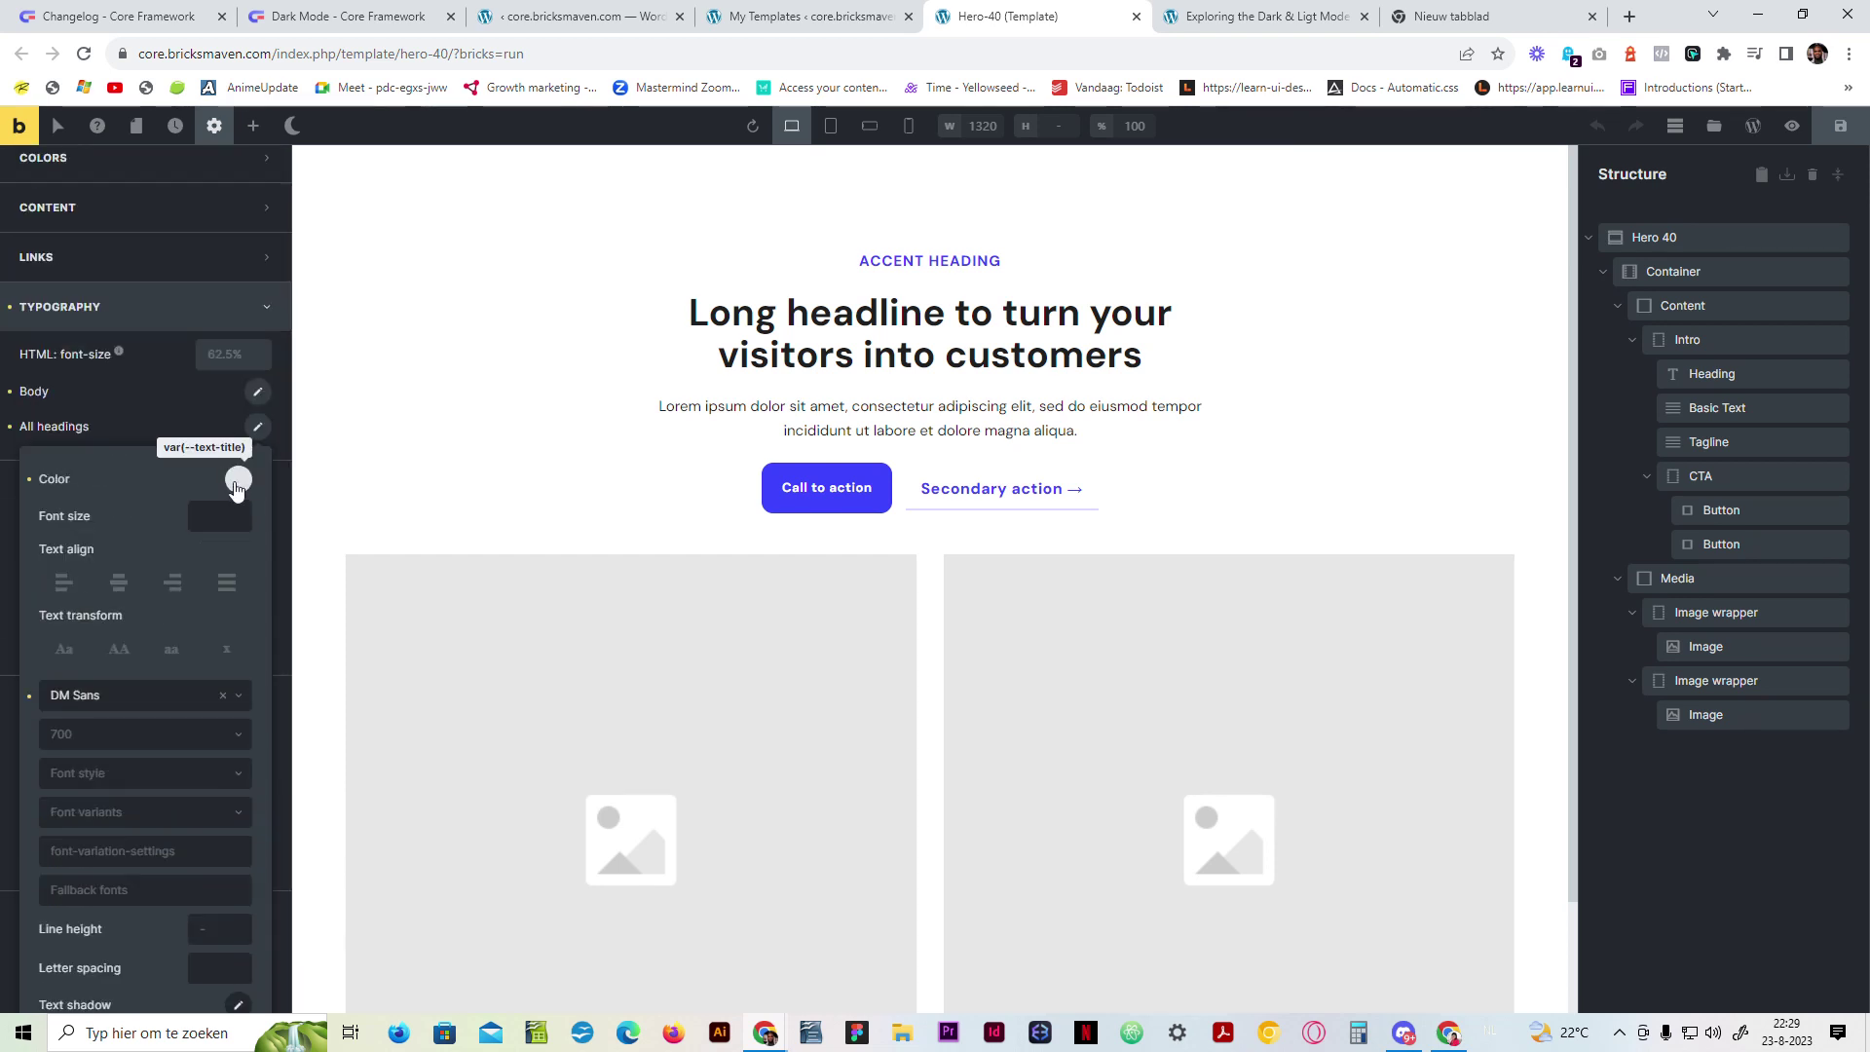
{"action": "left_click", "coordinate": [237, 453]}
{"action": "scroll", "coordinate": [146, 828], "scroll_direction": "down", "scroll_amount": 3}
{"action": "scroll", "coordinate": [135, 879], "scroll_direction": "up", "scroll_amount": 6}
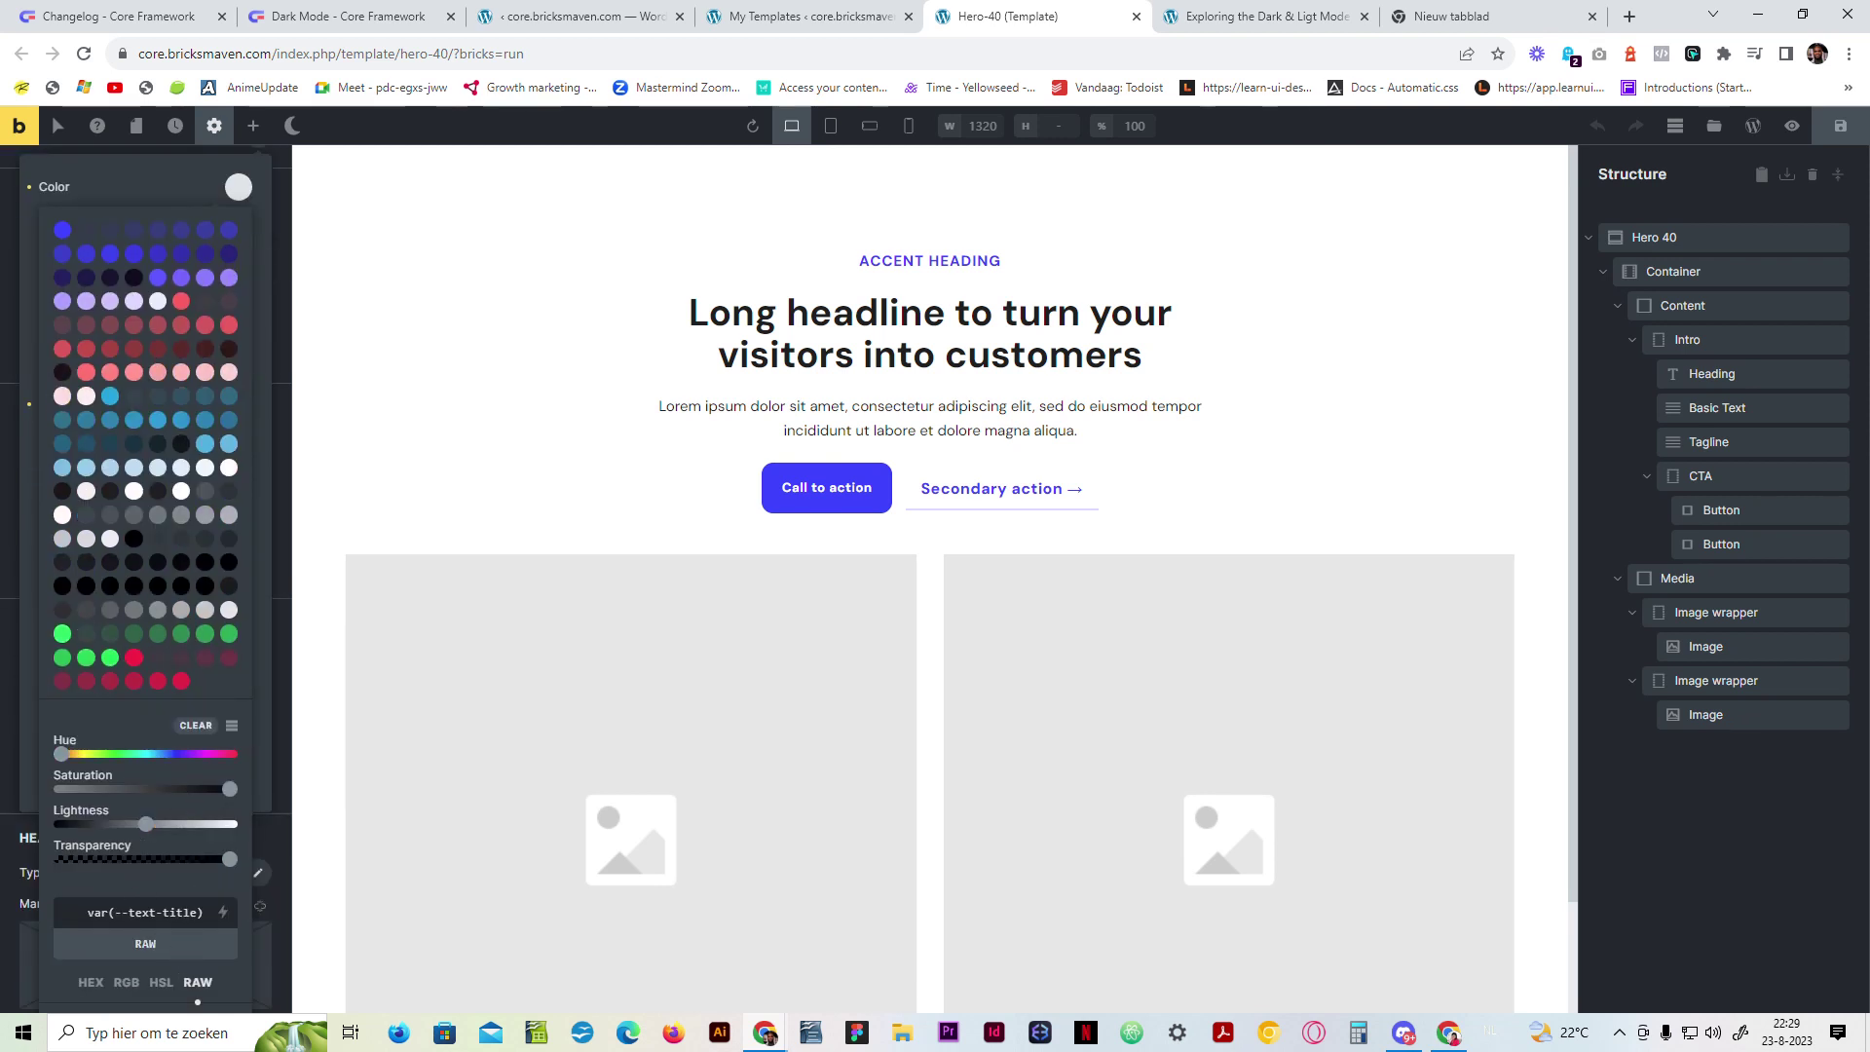
{"action": "left_click", "coordinate": [175, 611]}
{"action": "left_click", "coordinate": [158, 503]}
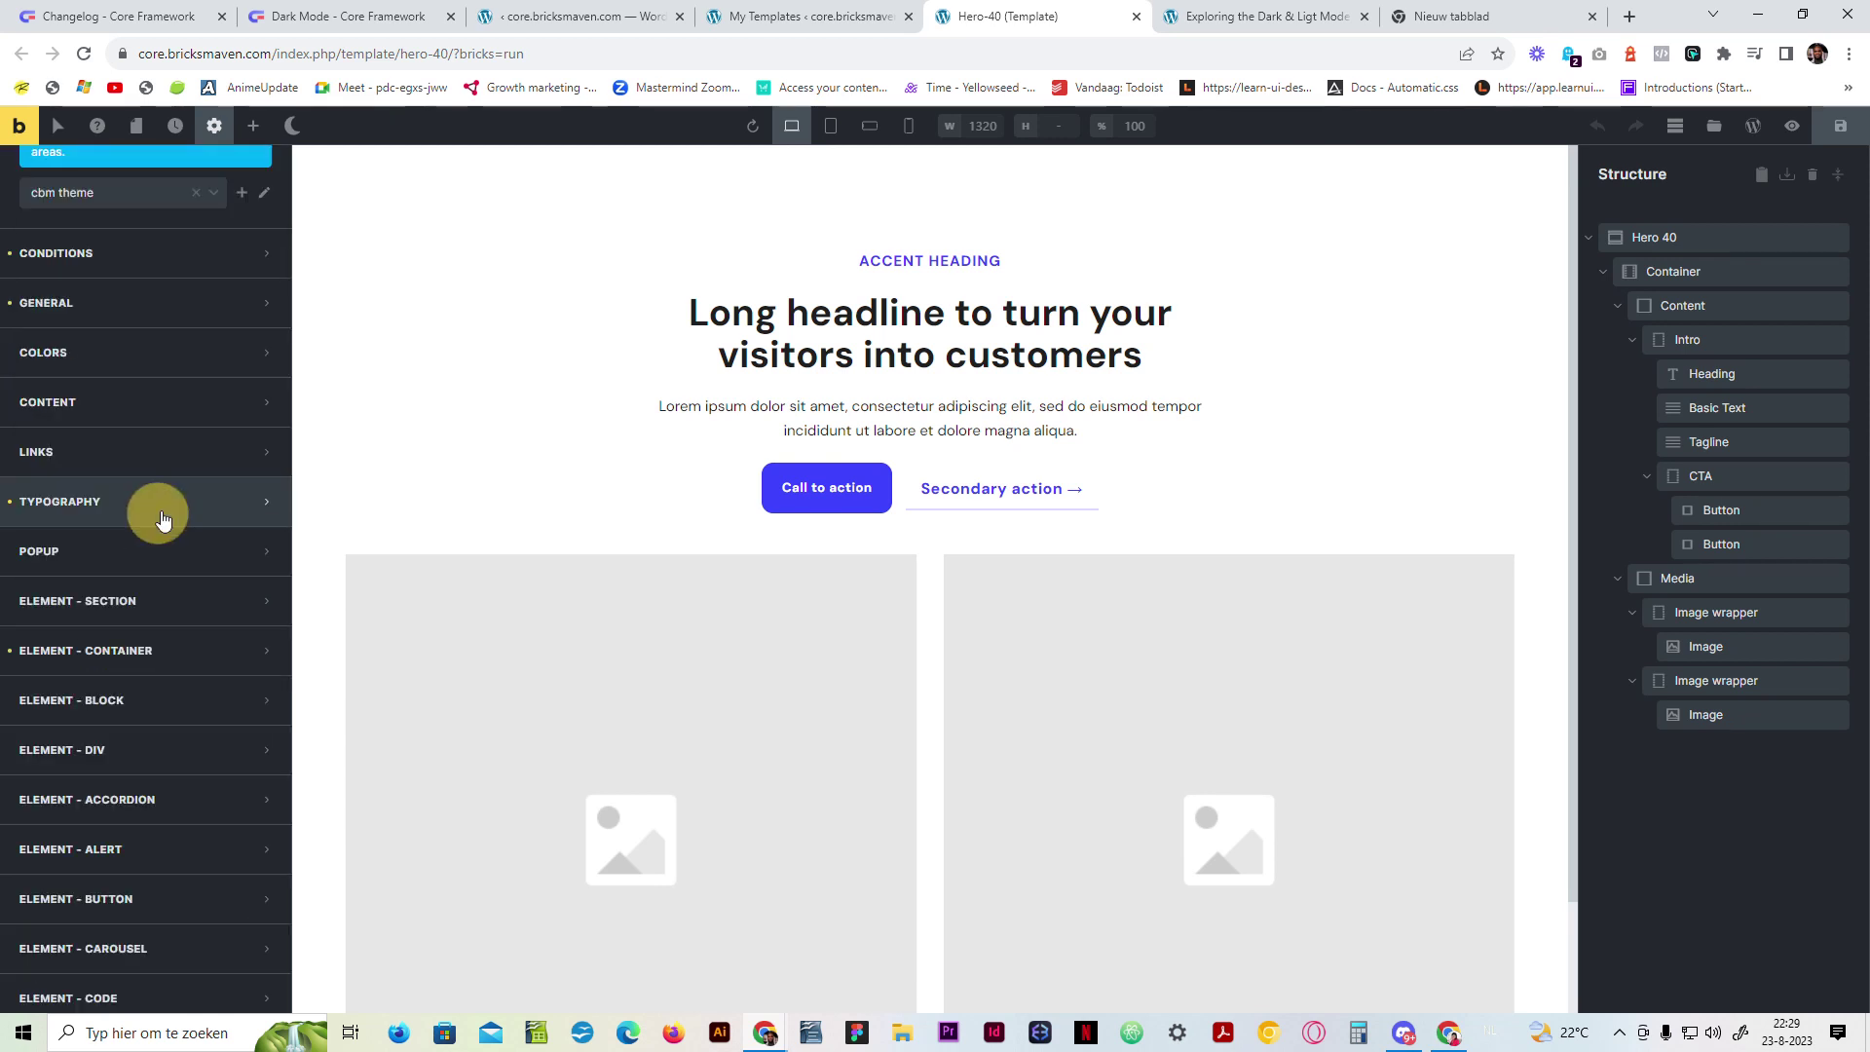
Step: Expand General and inspect the Site background, which uses var(--bg-body)
{"action": "scroll", "coordinate": [201, 430], "scroll_direction": "up", "scroll_amount": 2}
{"action": "left_click", "coordinate": [200, 396]}
{"action": "left_click", "coordinate": [257, 485]}
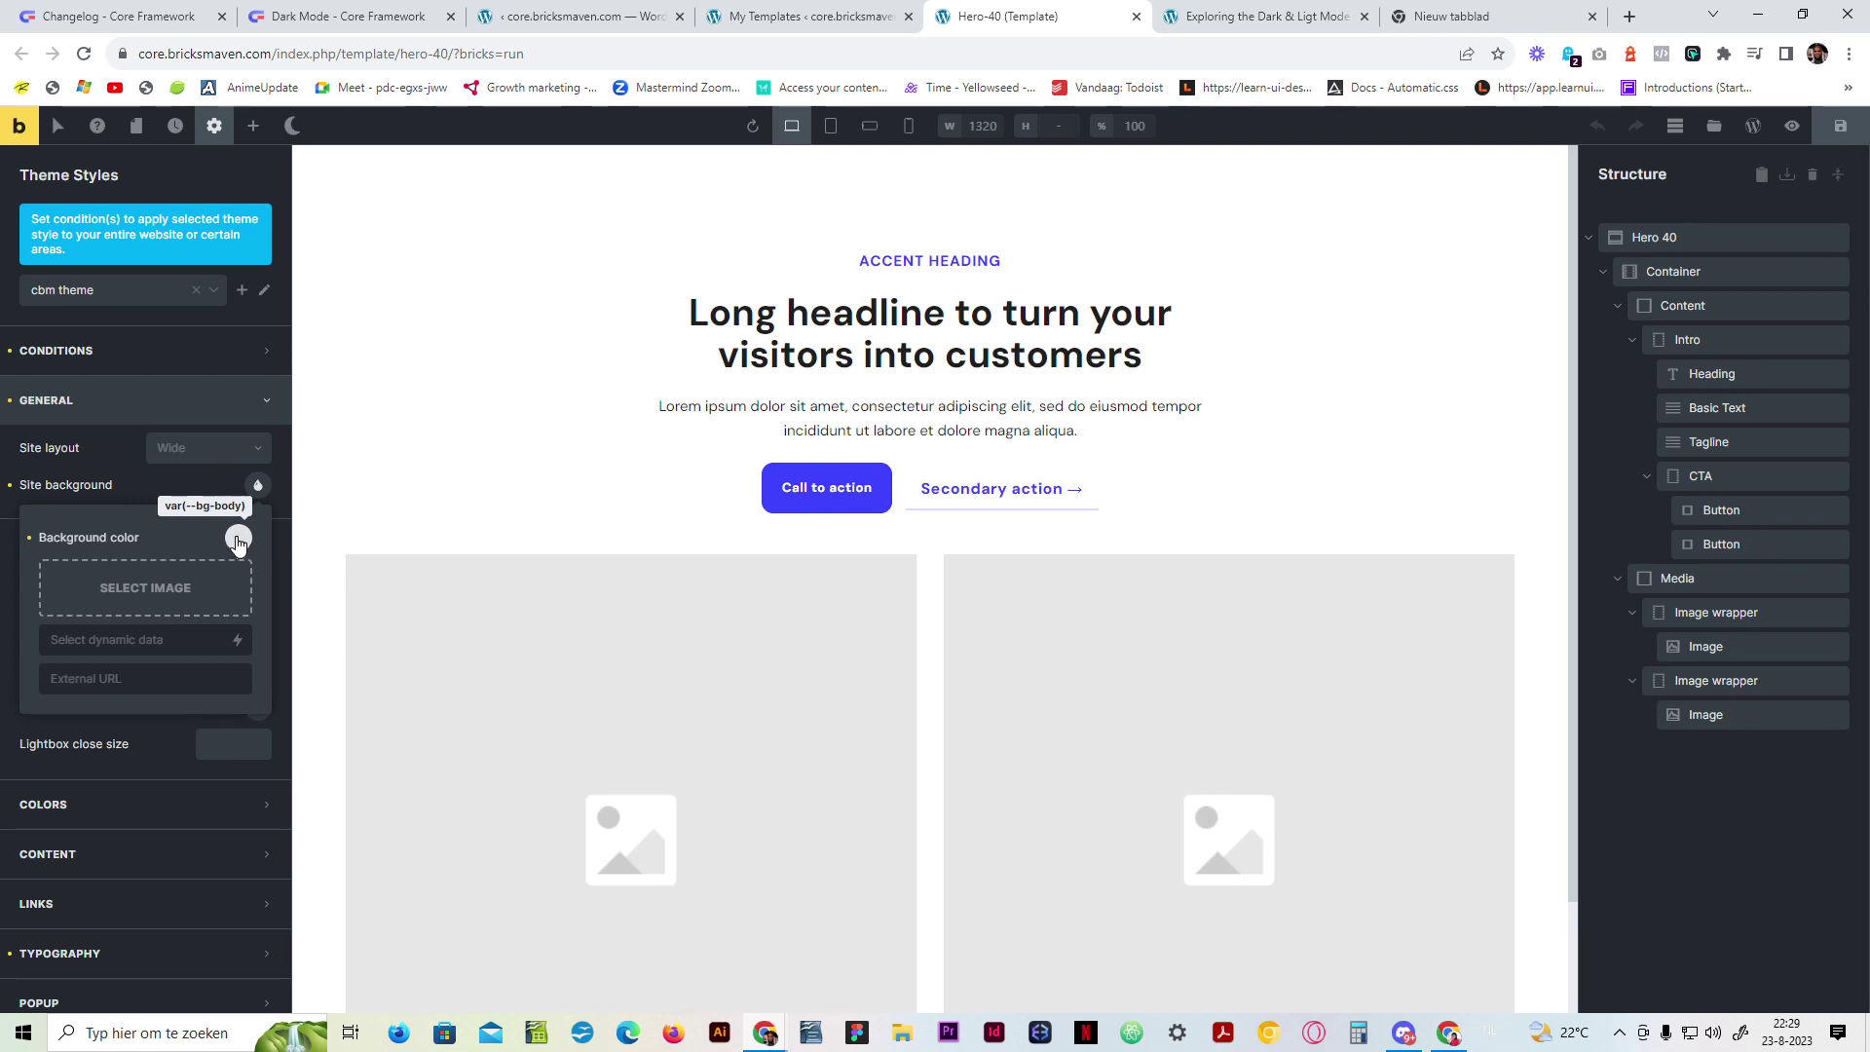
{"action": "left_click", "coordinate": [203, 493]}
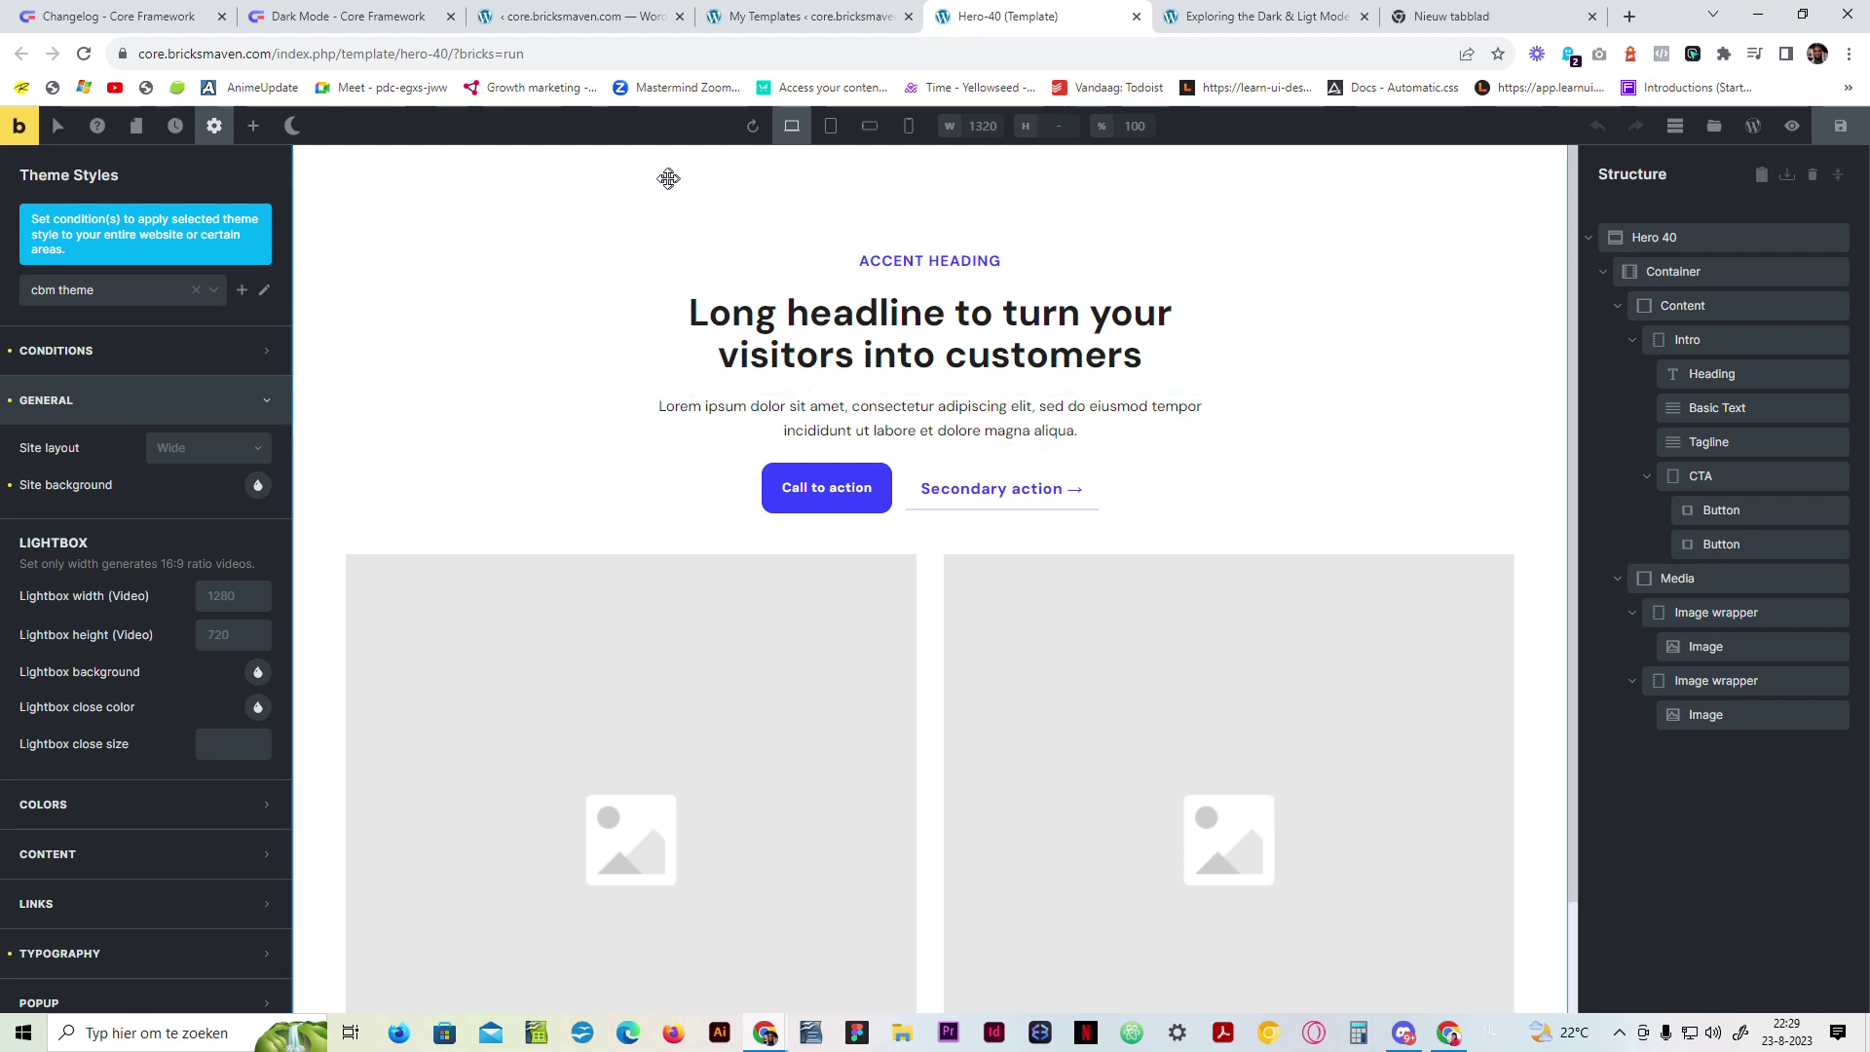
Step: Toggle the canvas between dark and light mode to test the Core Framework theme
{"action": "left_click", "coordinate": [295, 129]}
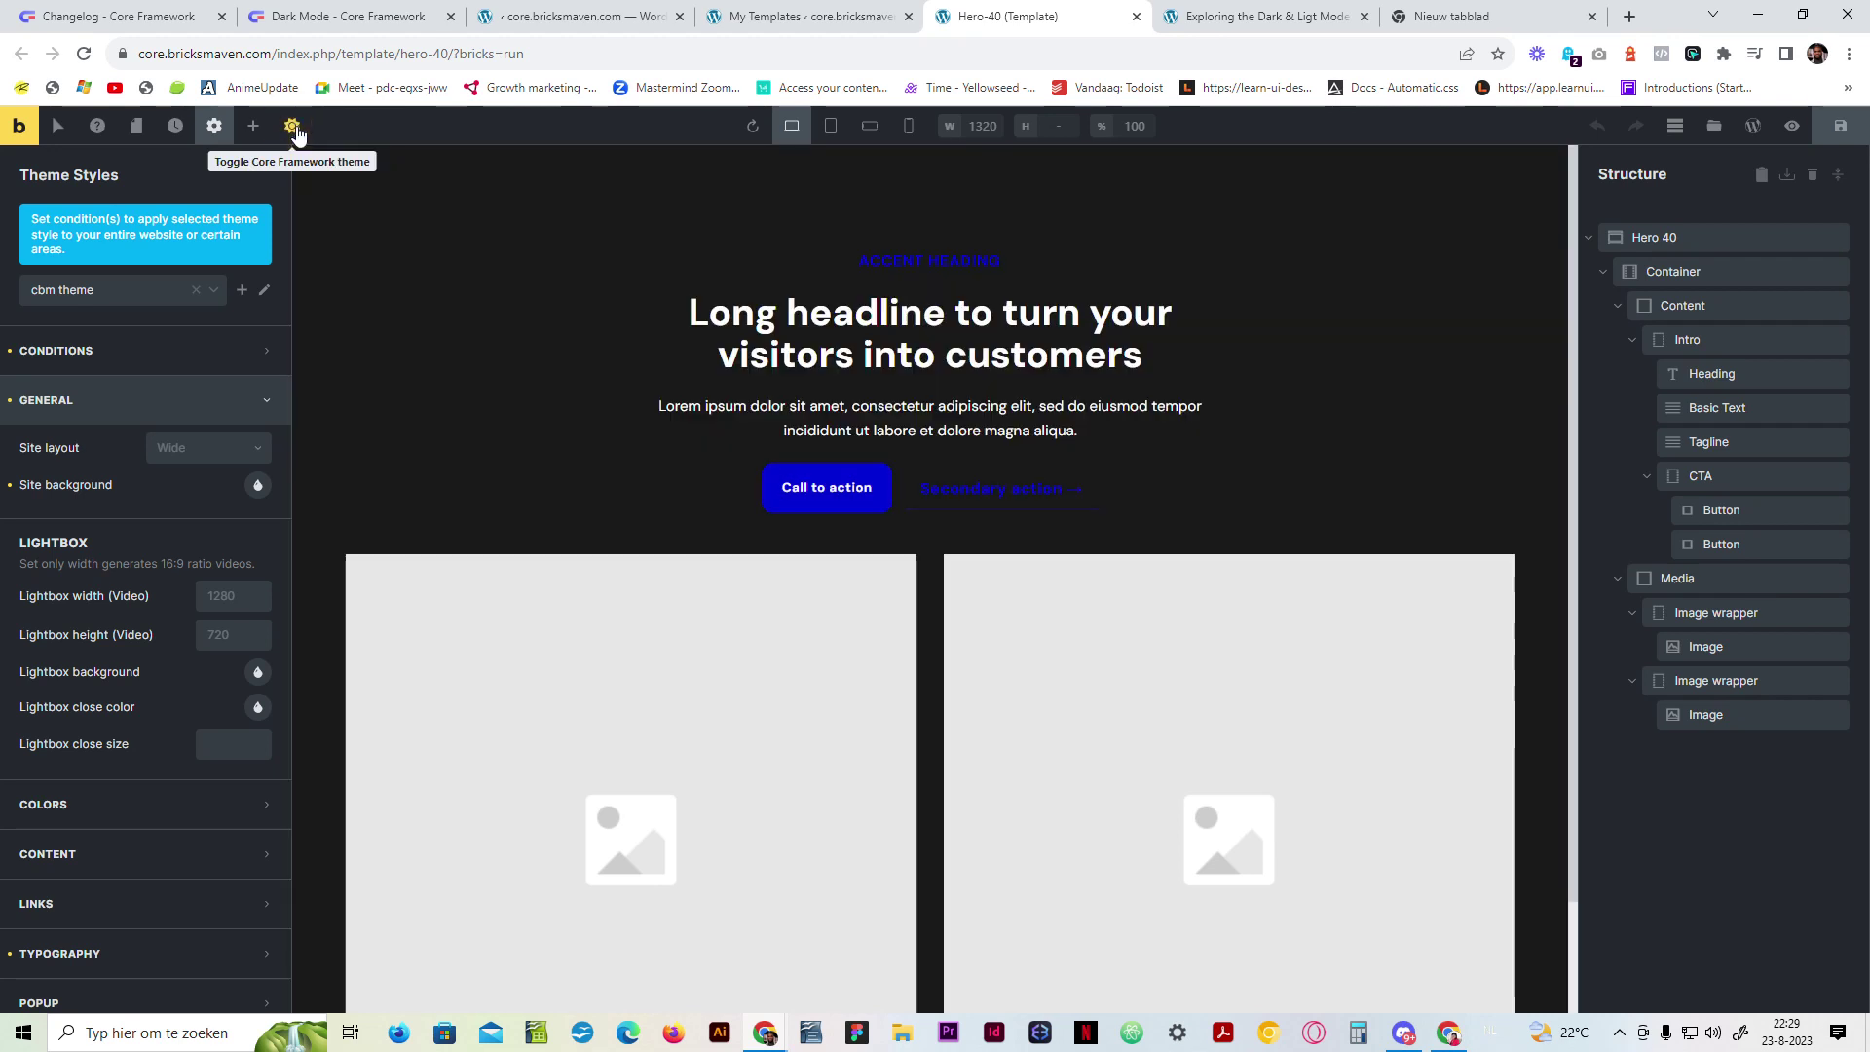
{"action": "left_click", "coordinate": [295, 130]}
{"action": "left_click", "coordinate": [295, 130]}
{"action": "left_click", "coordinate": [295, 130]}
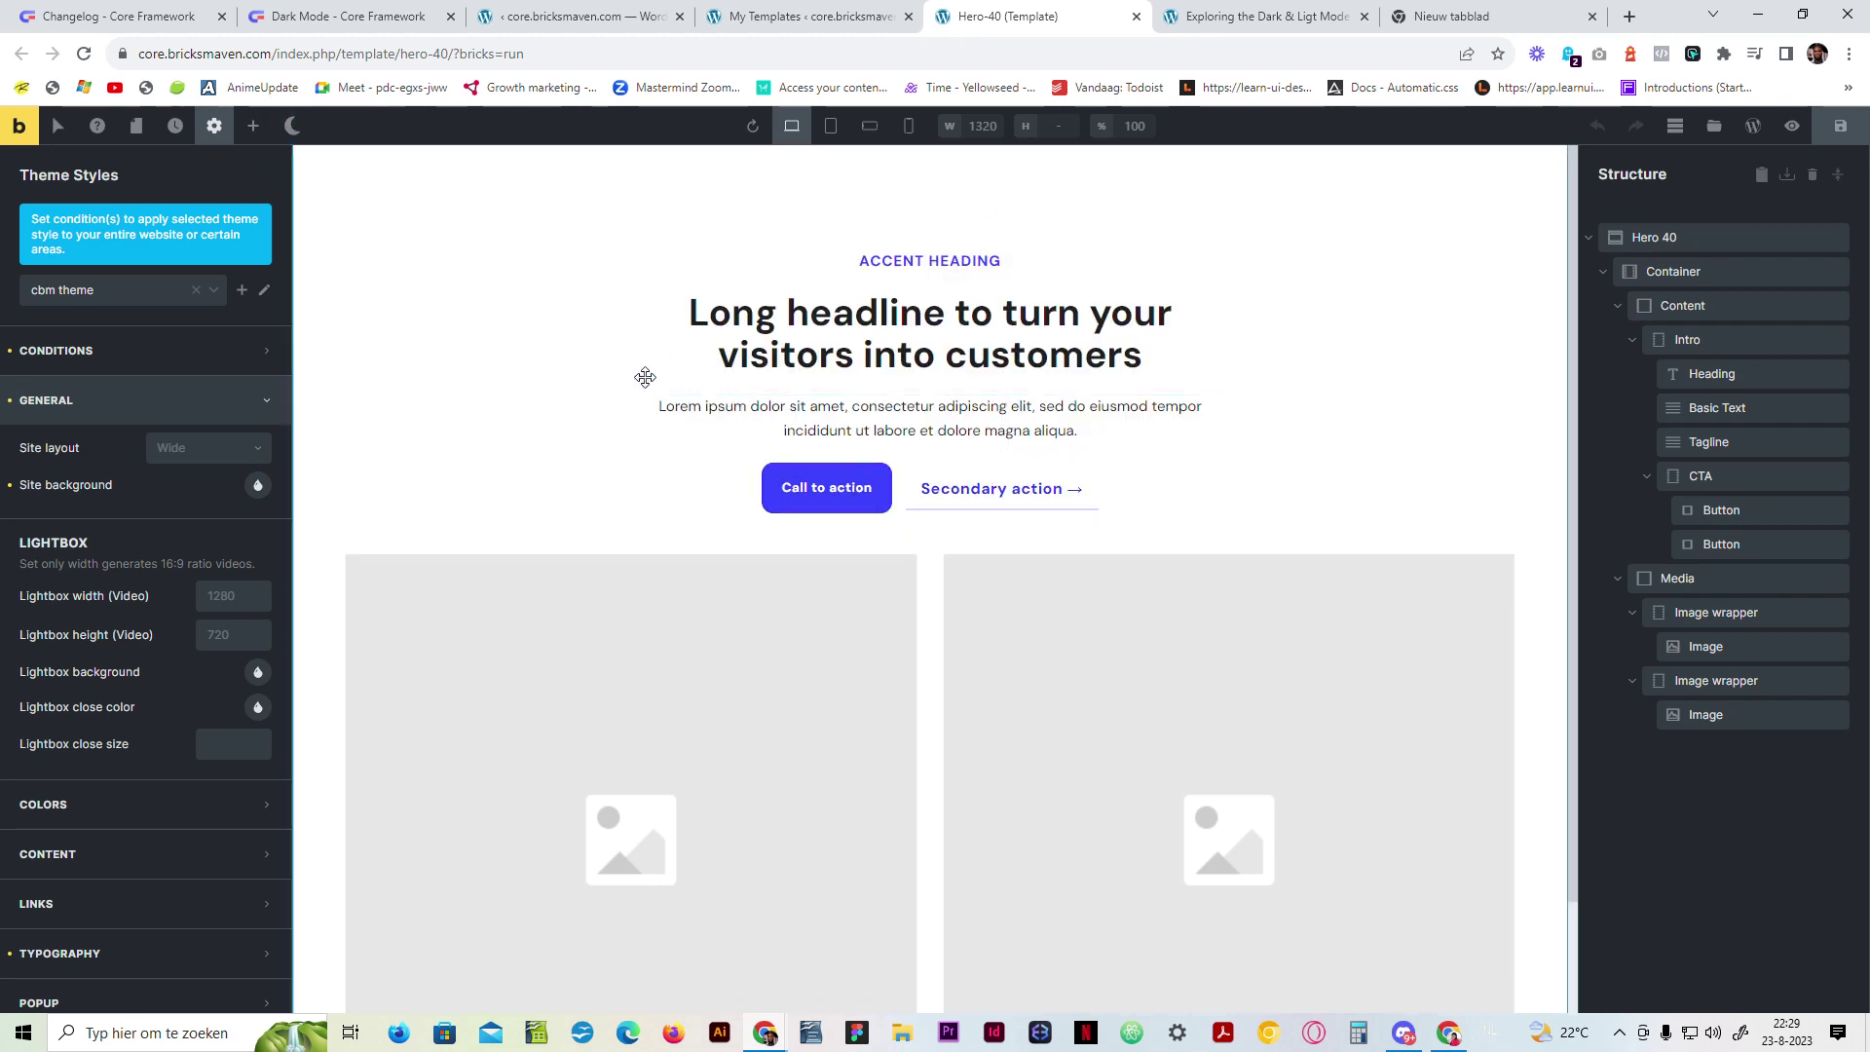
{"action": "left_click", "coordinate": [770, 317]}
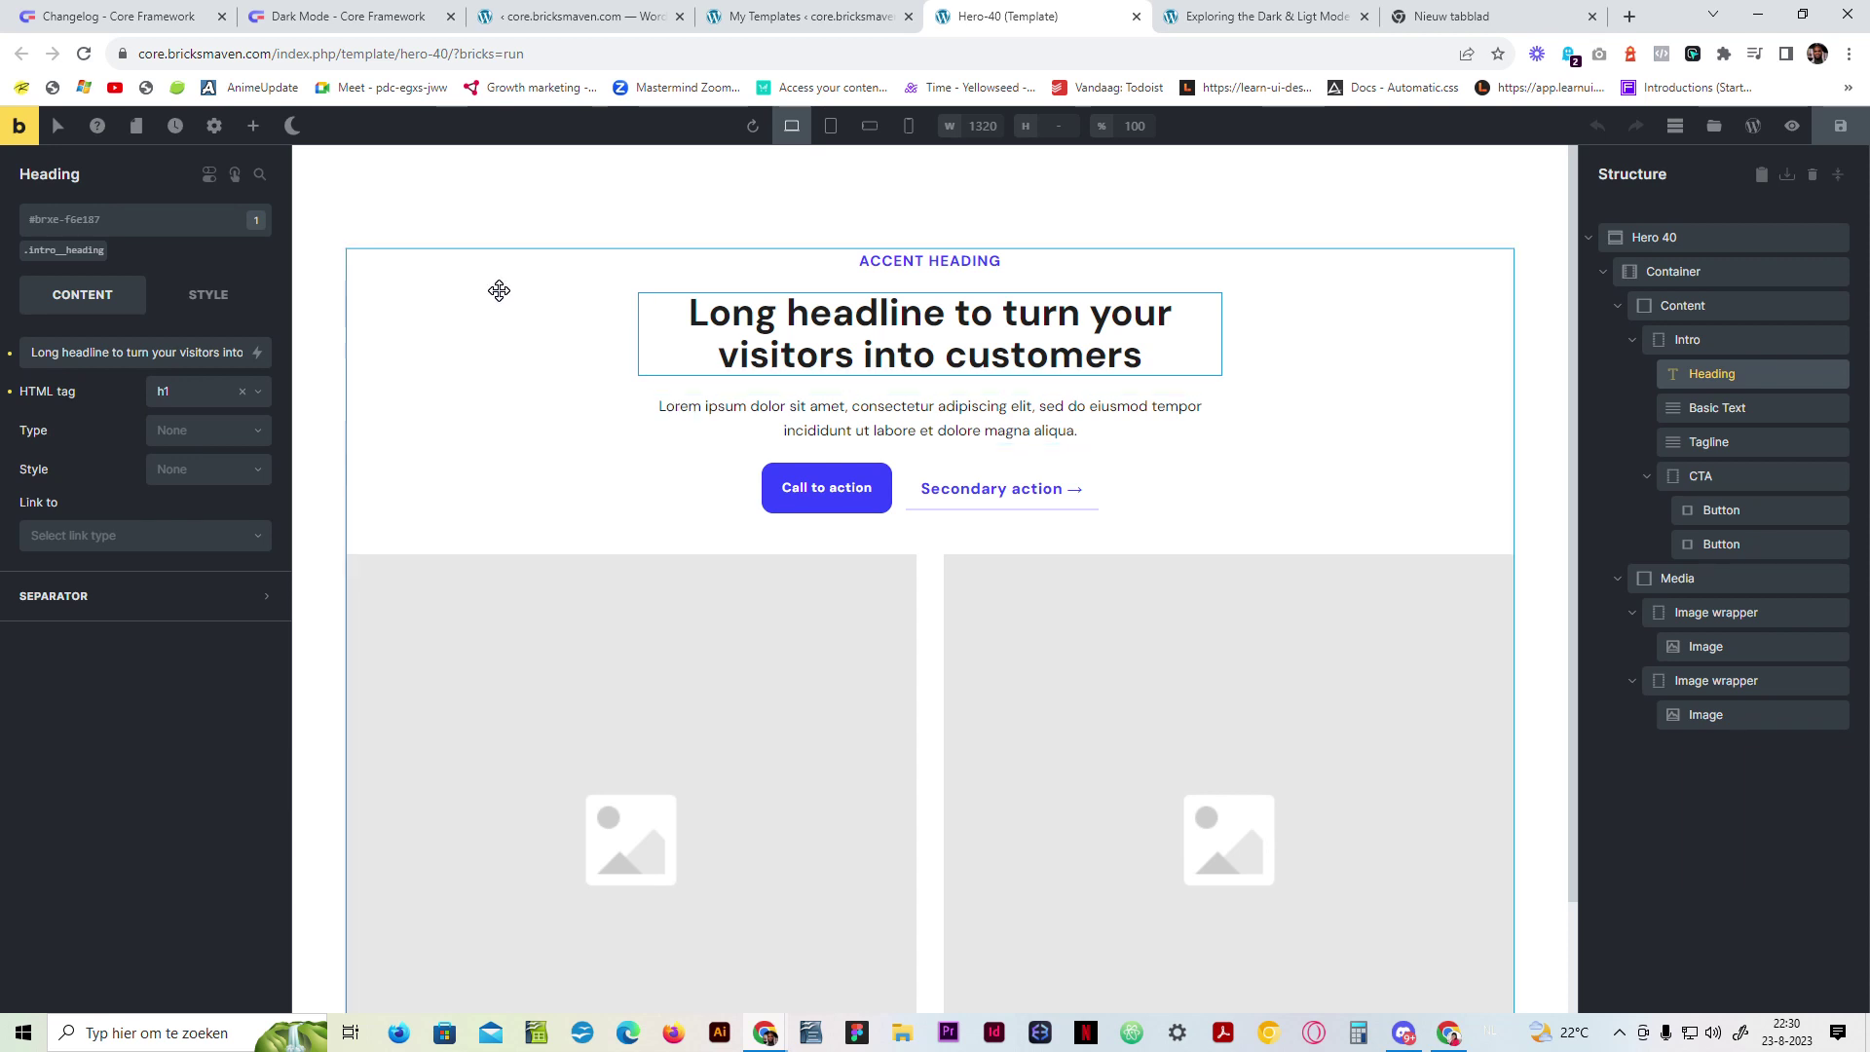
{"action": "left_click", "coordinate": [301, 126]}
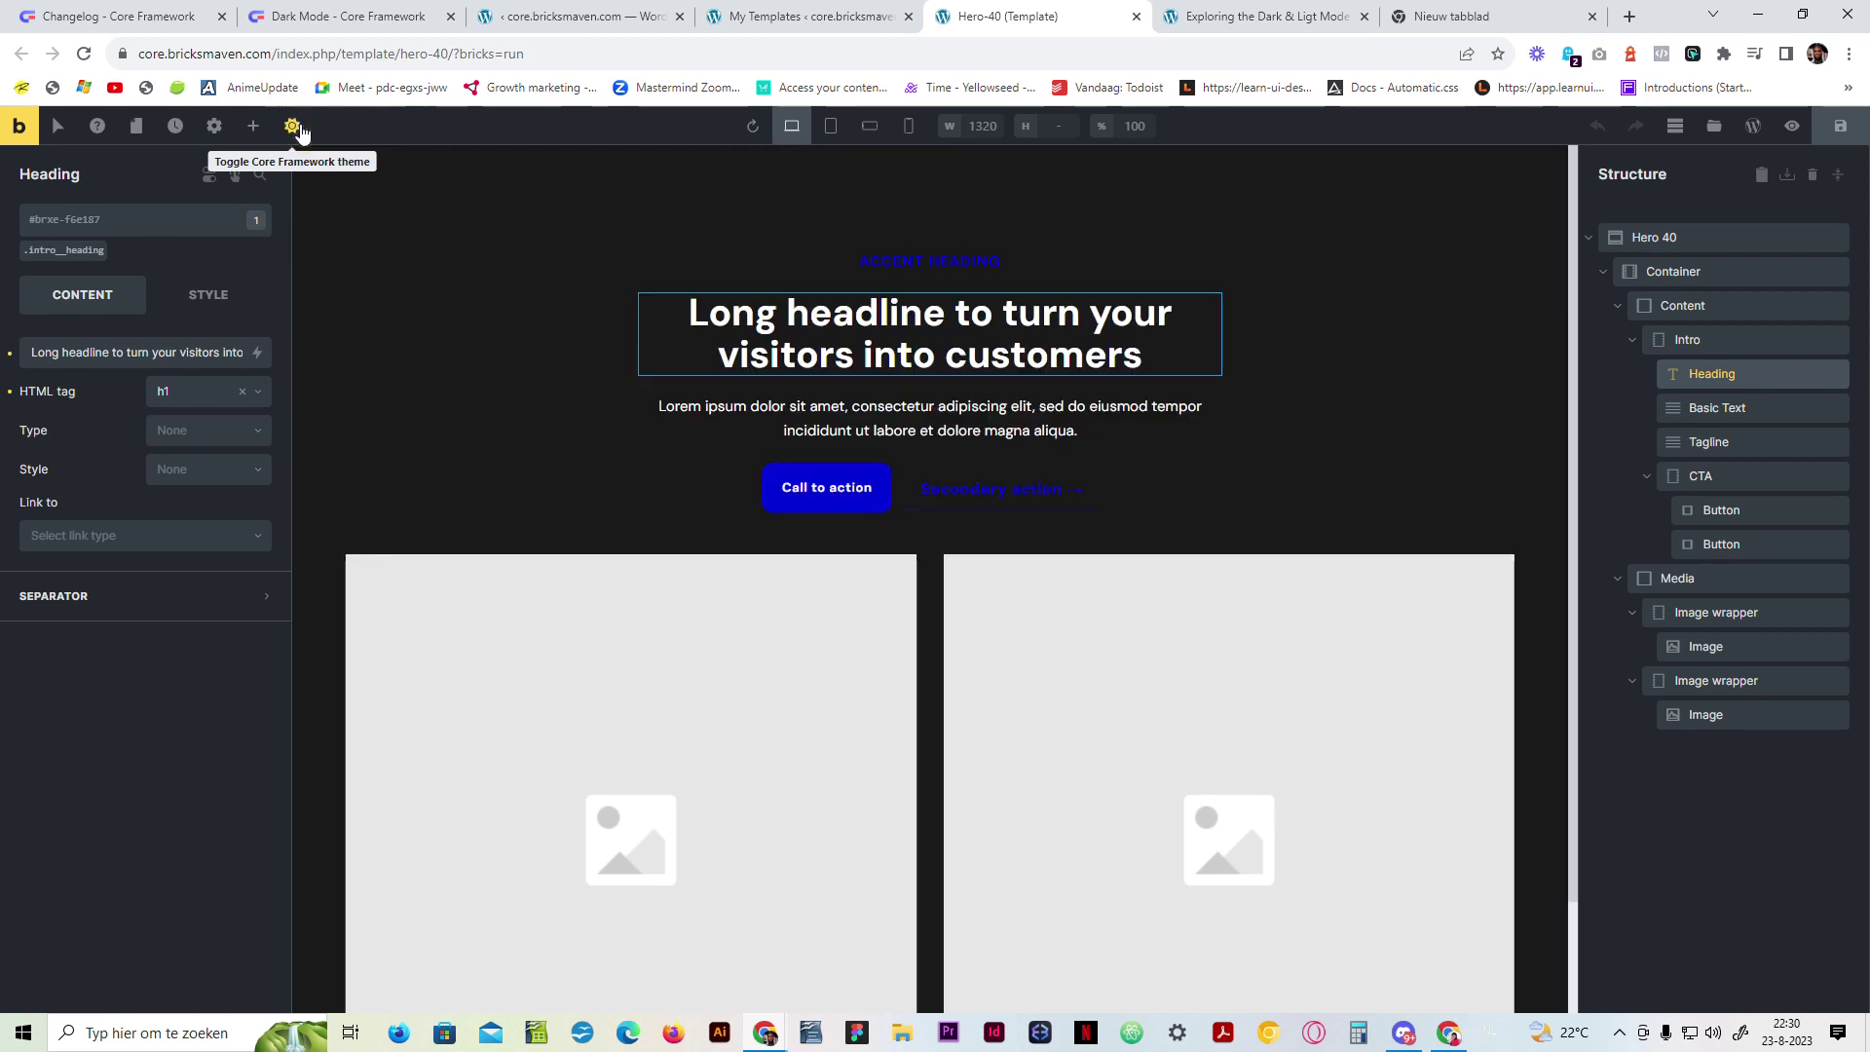
{"action": "left_click", "coordinate": [301, 127]}
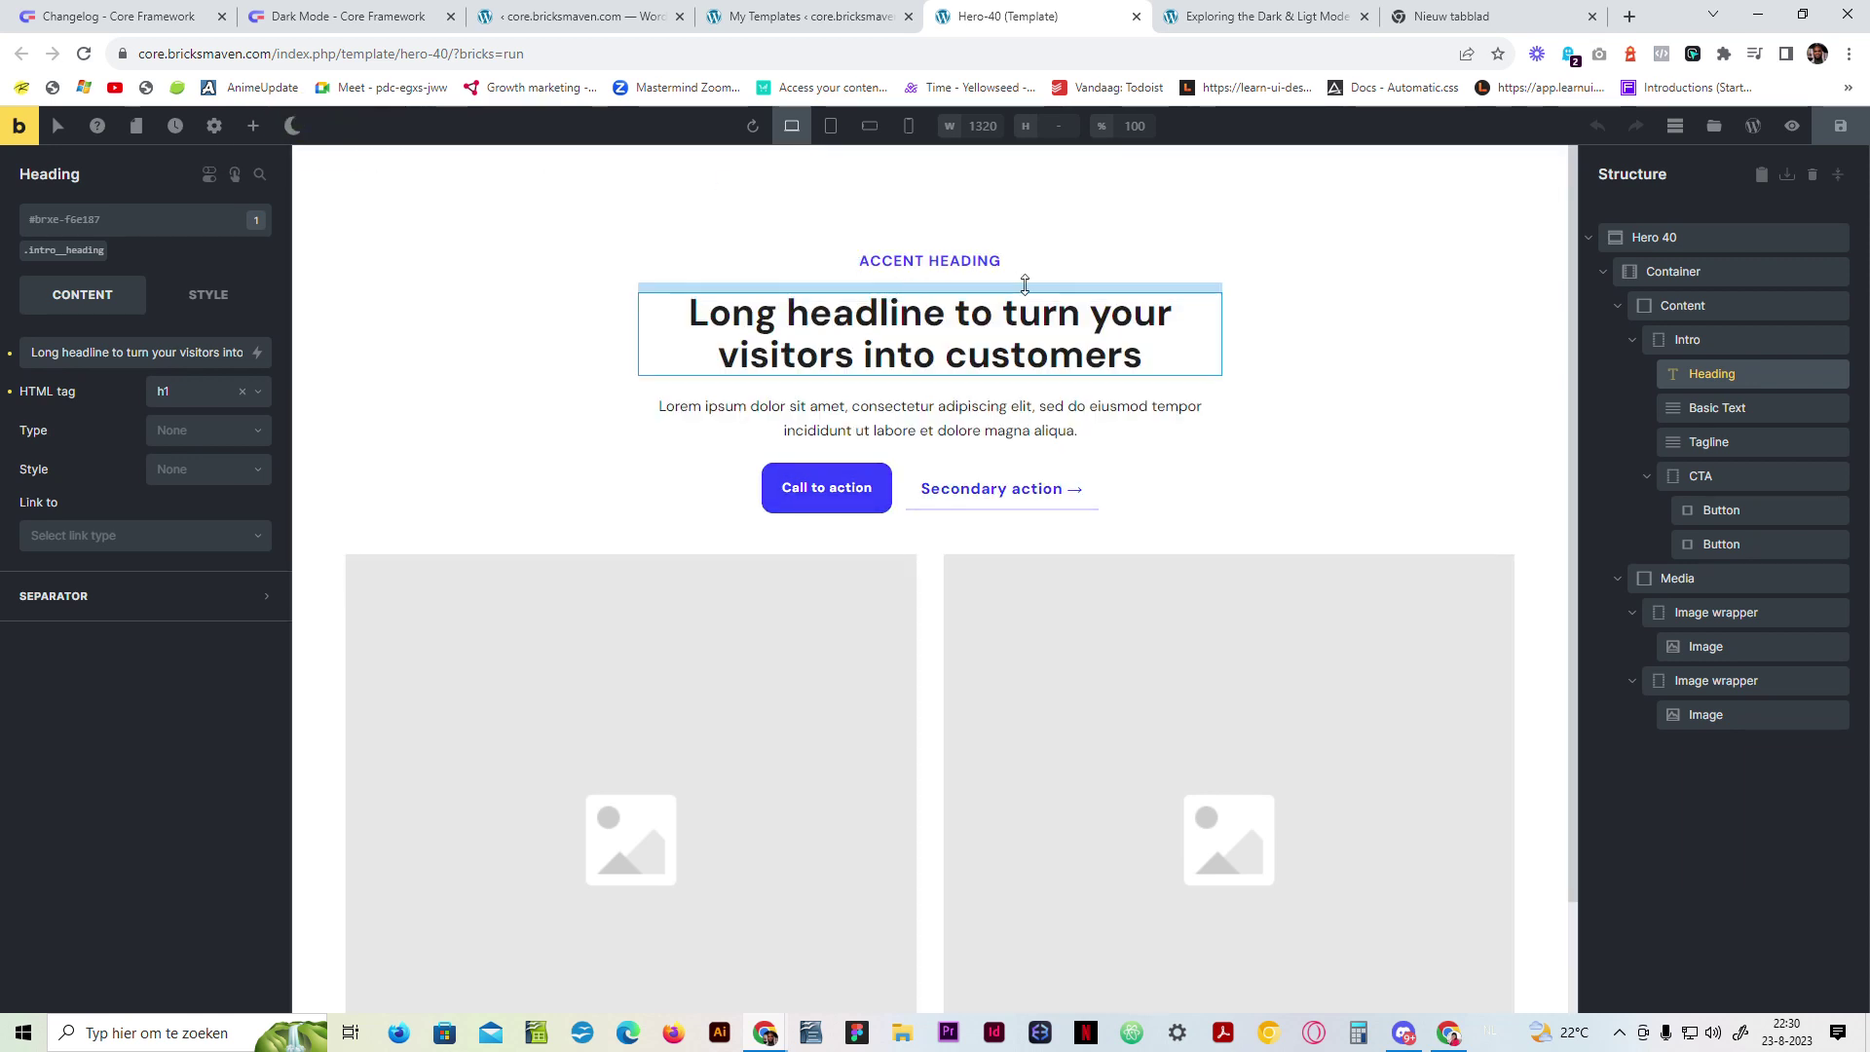
Step: Select Hero 40, save the template and open its front-end preview in a new tab
{"action": "left_click", "coordinate": [1656, 246]}
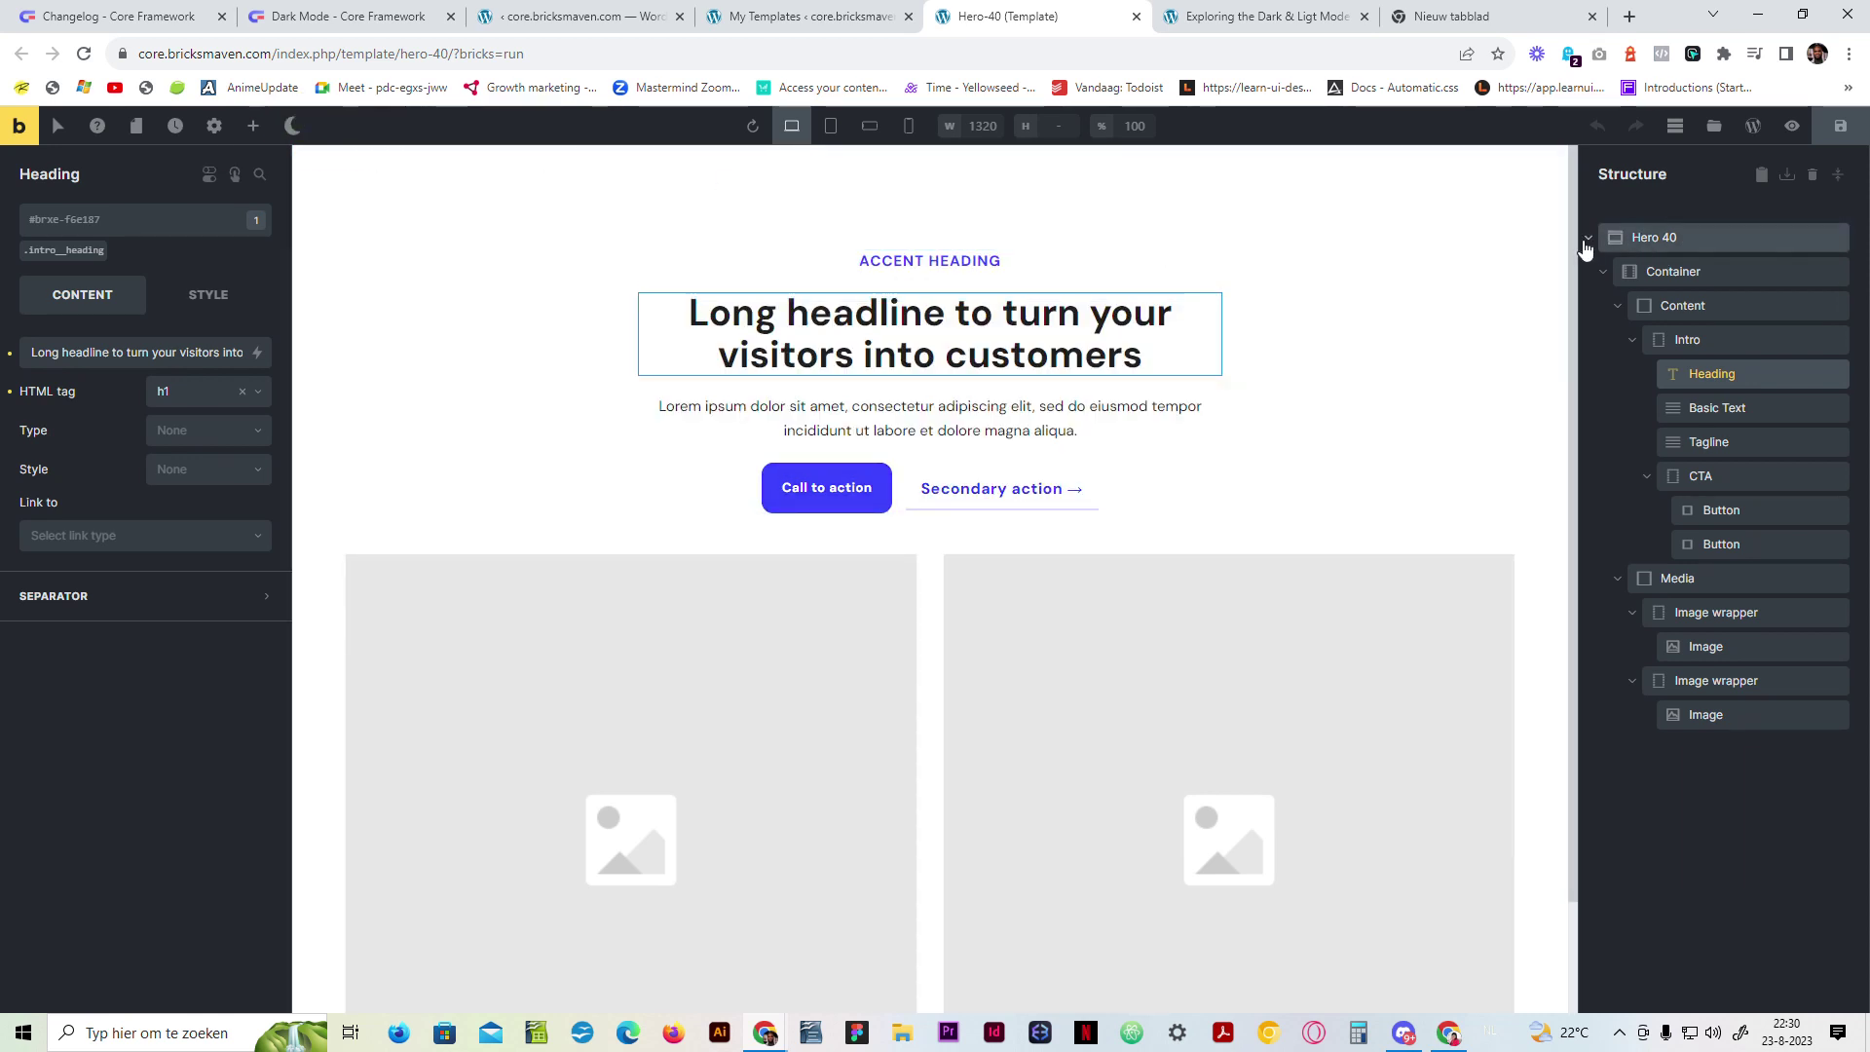
{"action": "left_click", "coordinate": [1588, 237]}
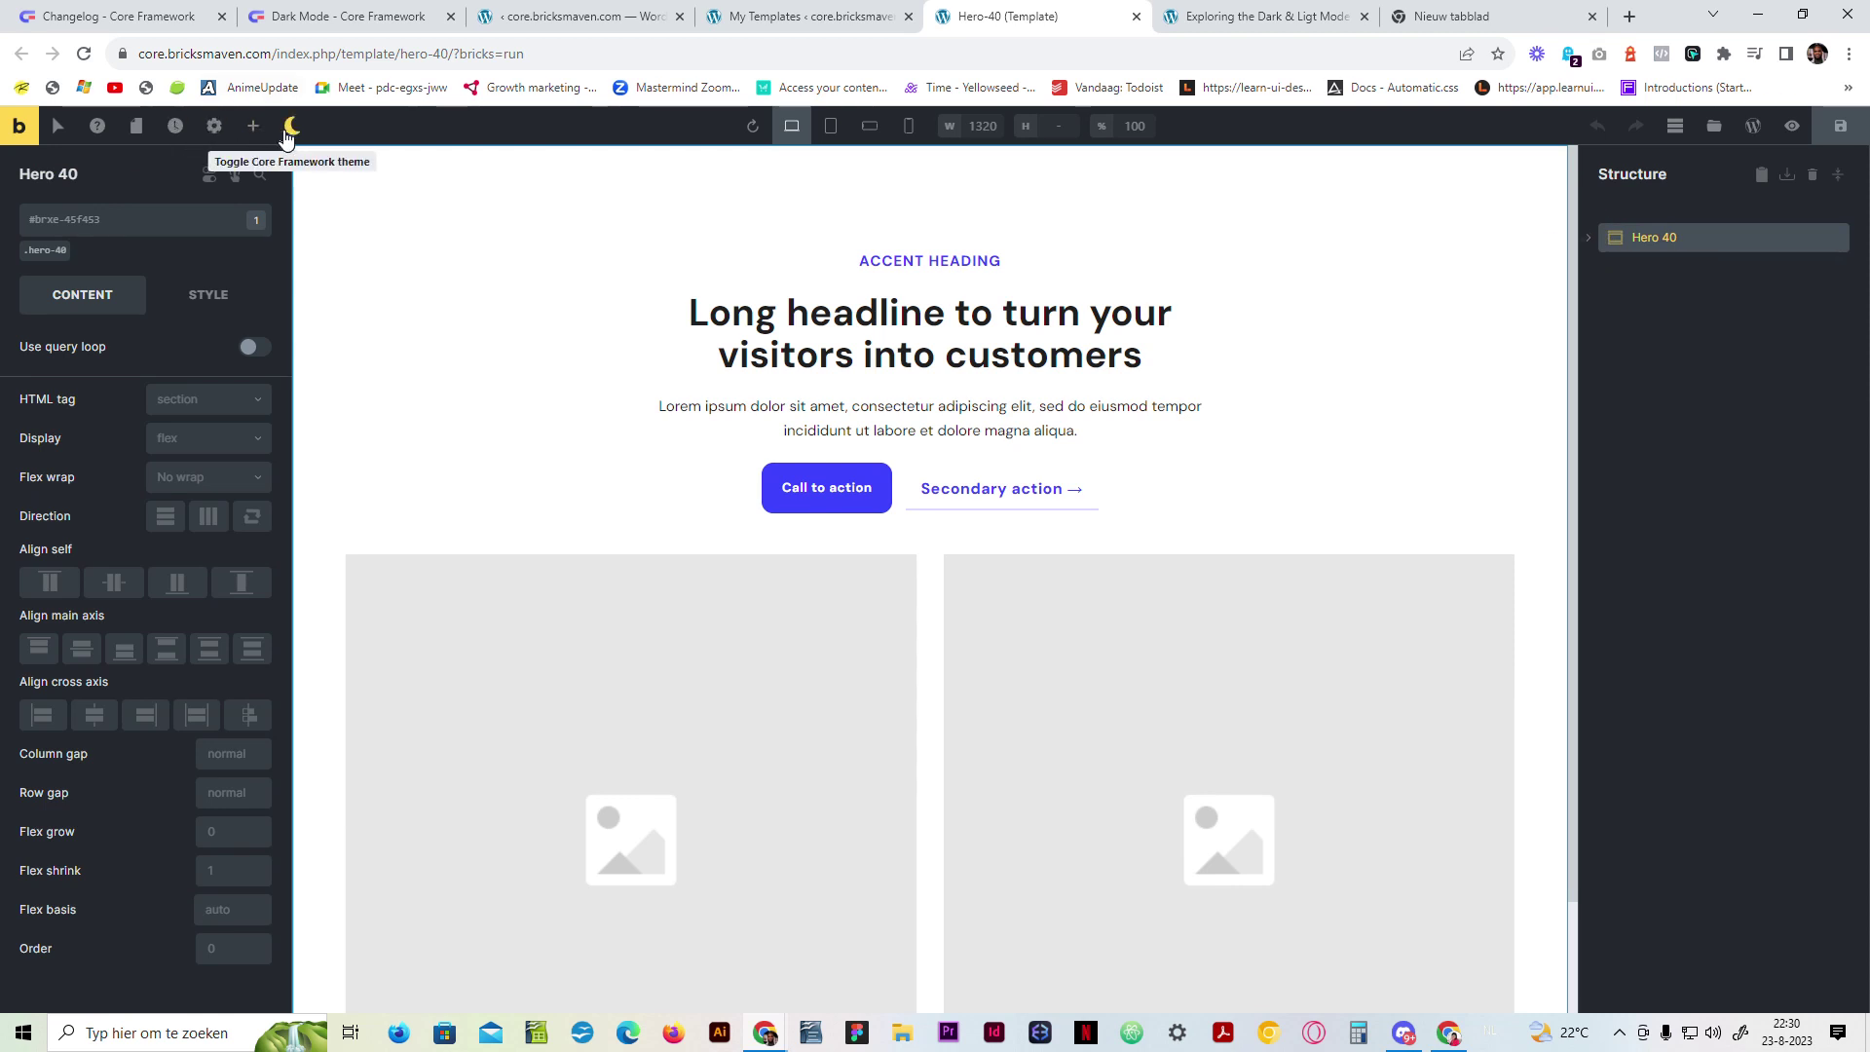
{"action": "left_click", "coordinate": [1840, 125]}
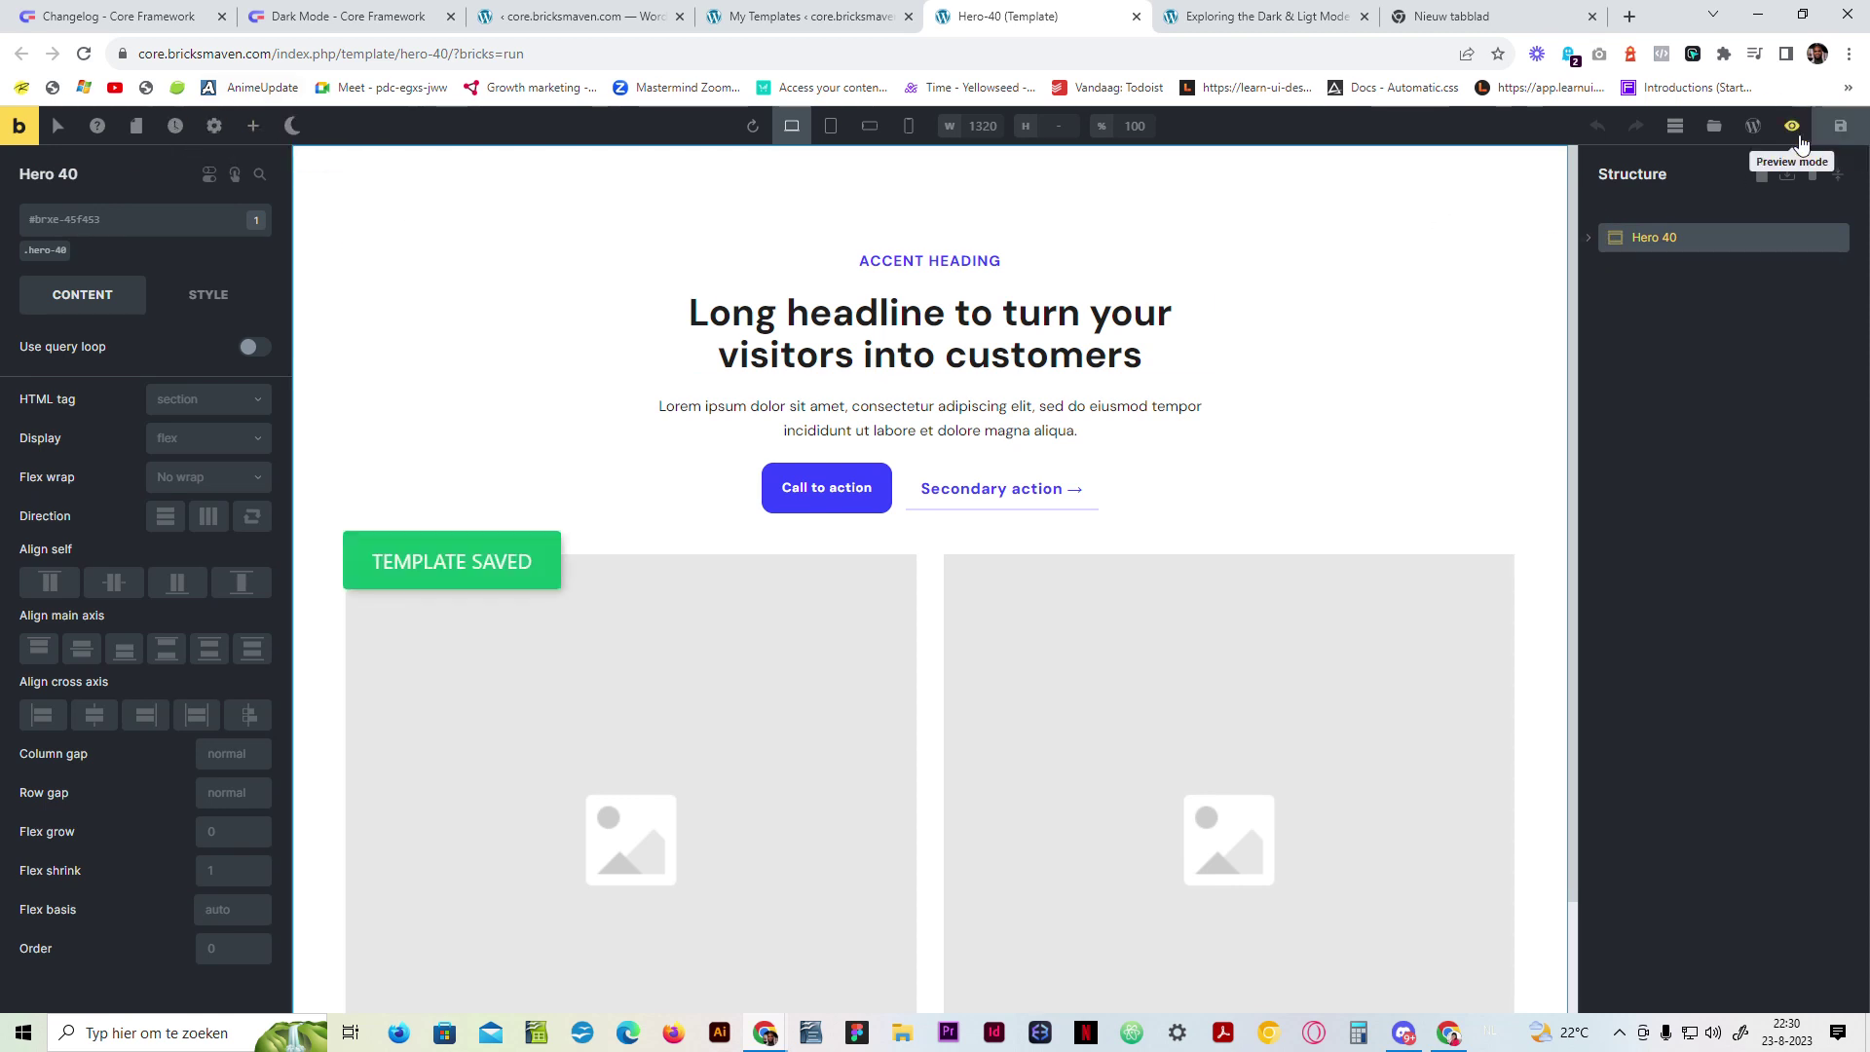
{"action": "left_click", "coordinate": [1792, 126]}
{"action": "left_click", "coordinate": [1754, 126]}
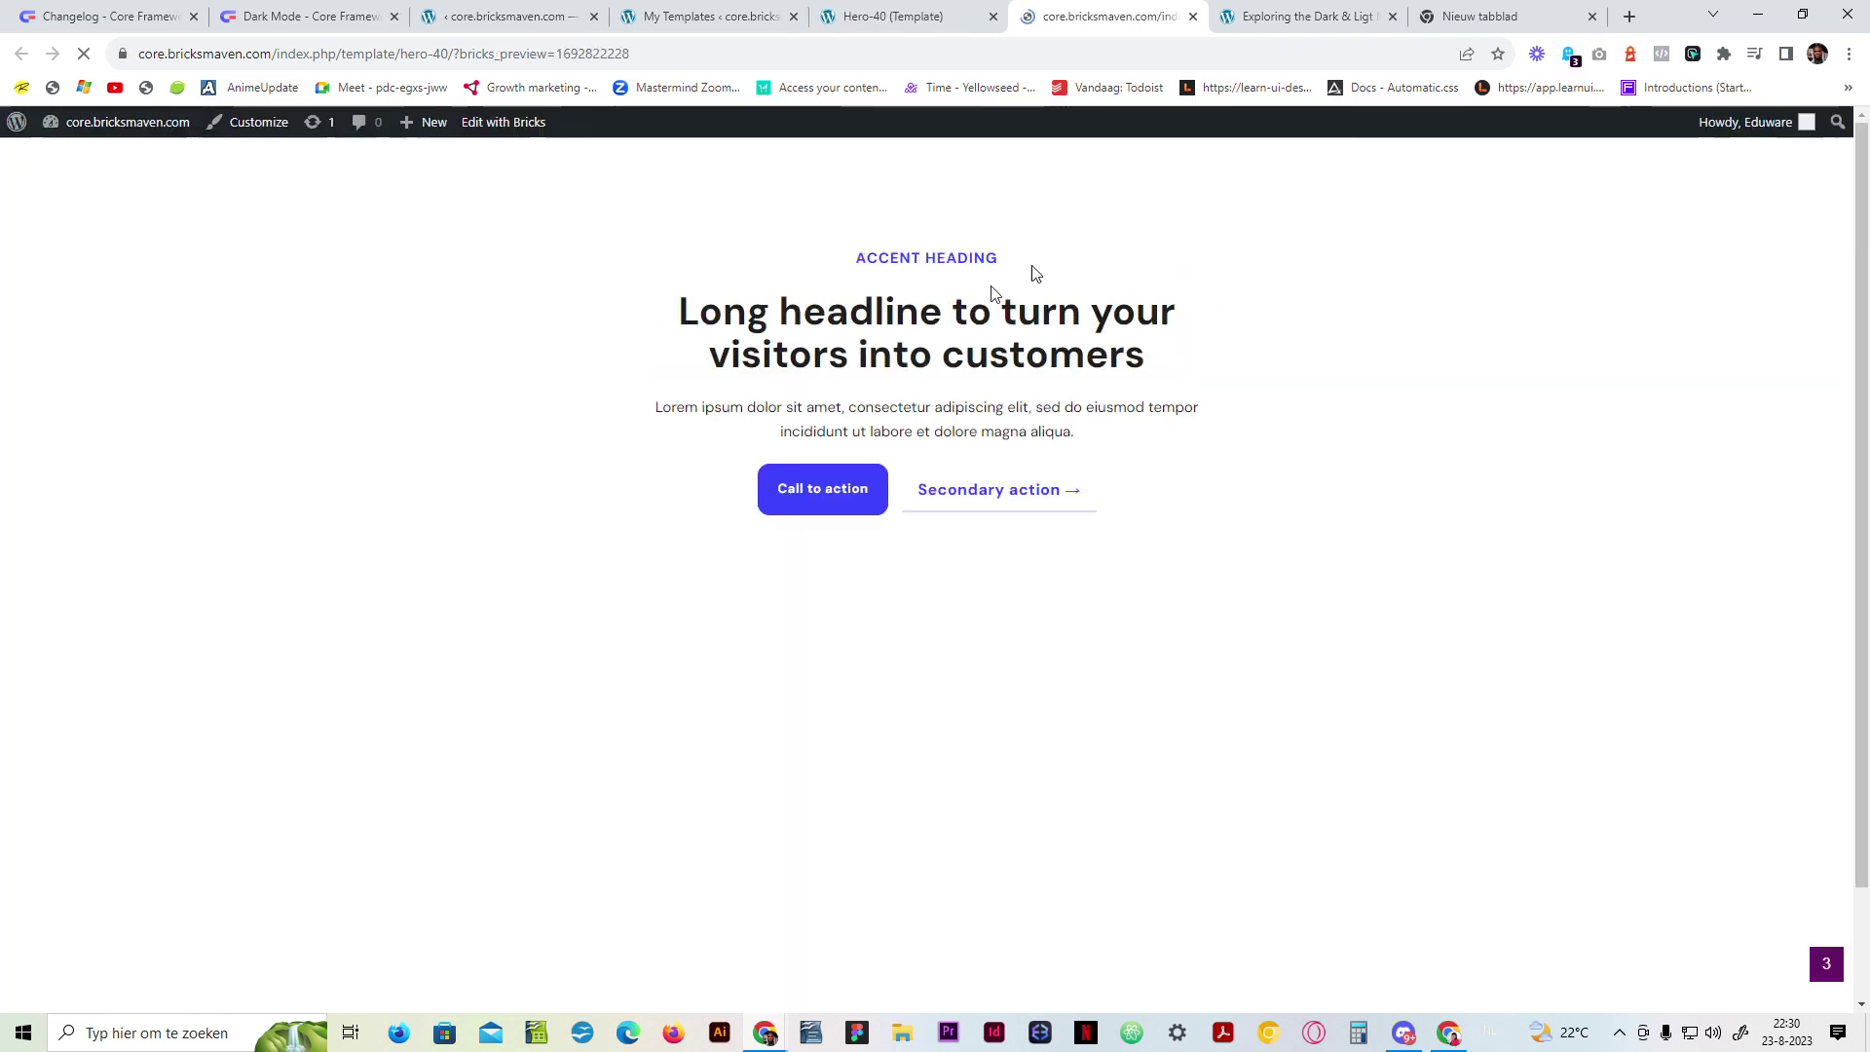
{"action": "key", "text": "ctrl+shift+i"}
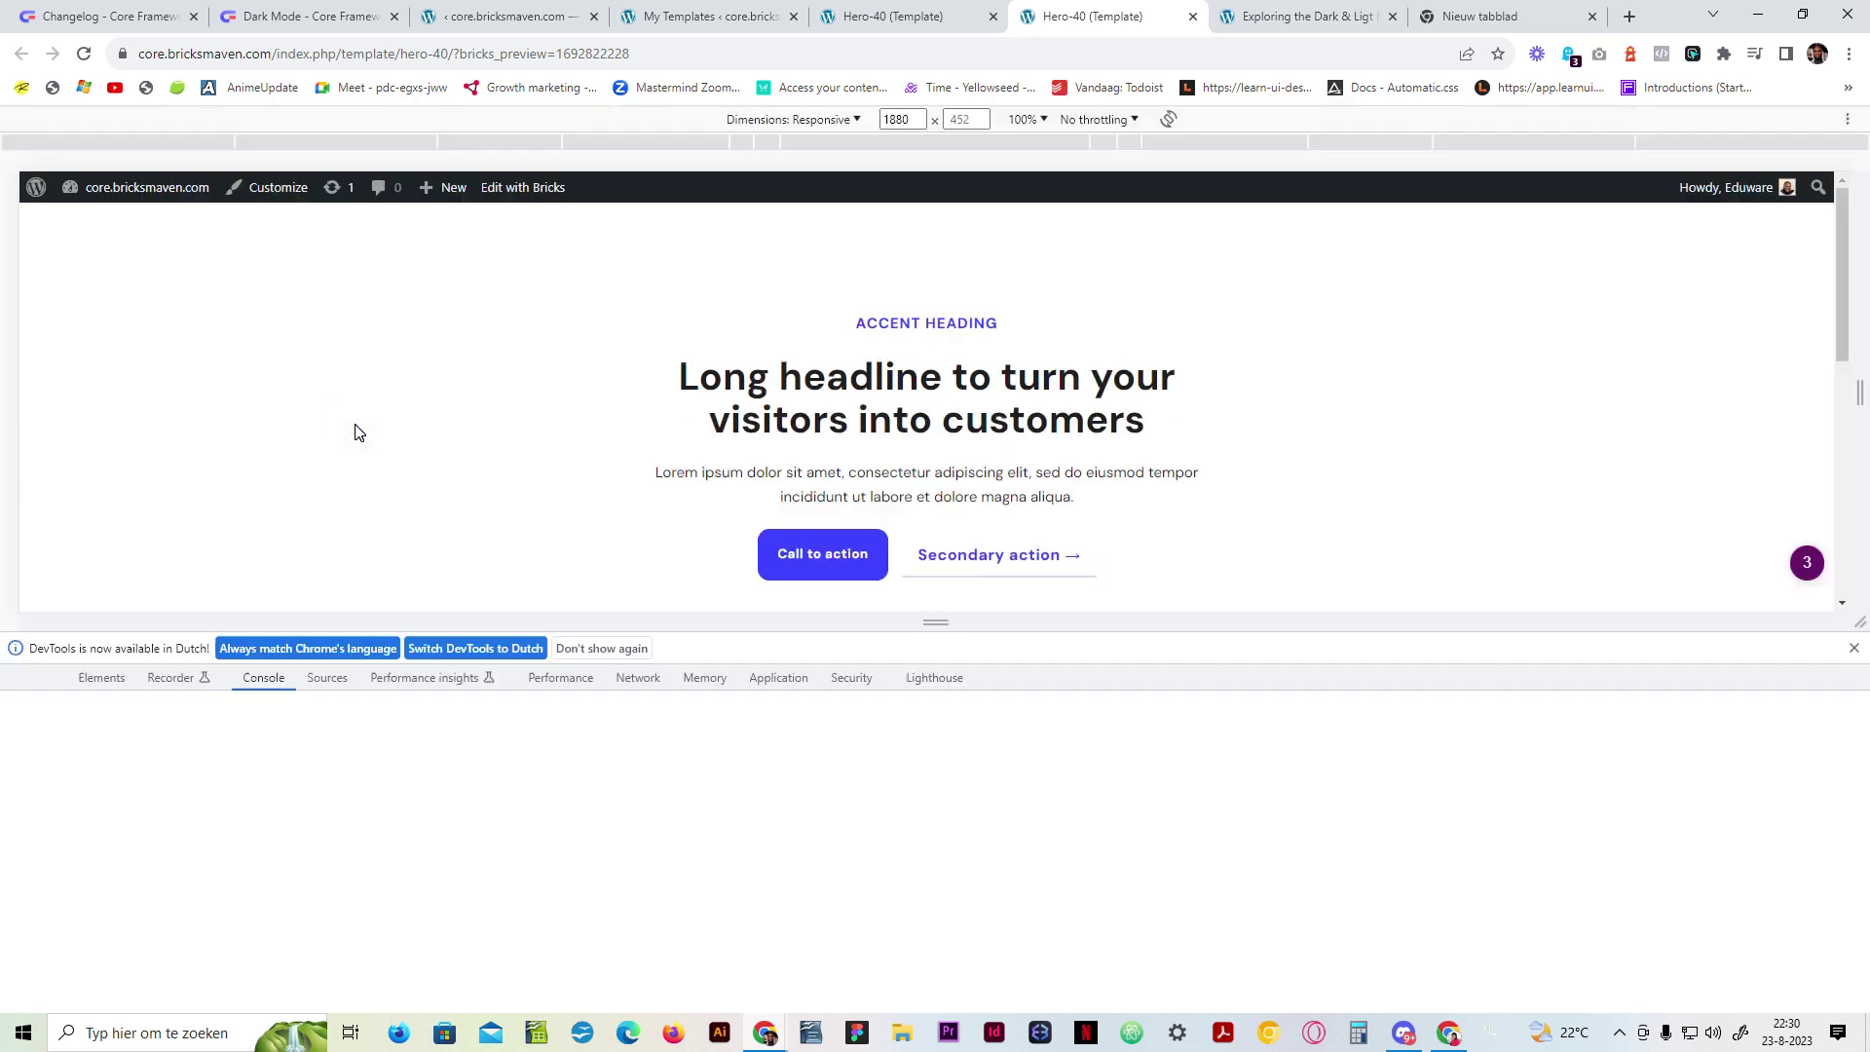
{"action": "left_click", "coordinate": [16, 677]}
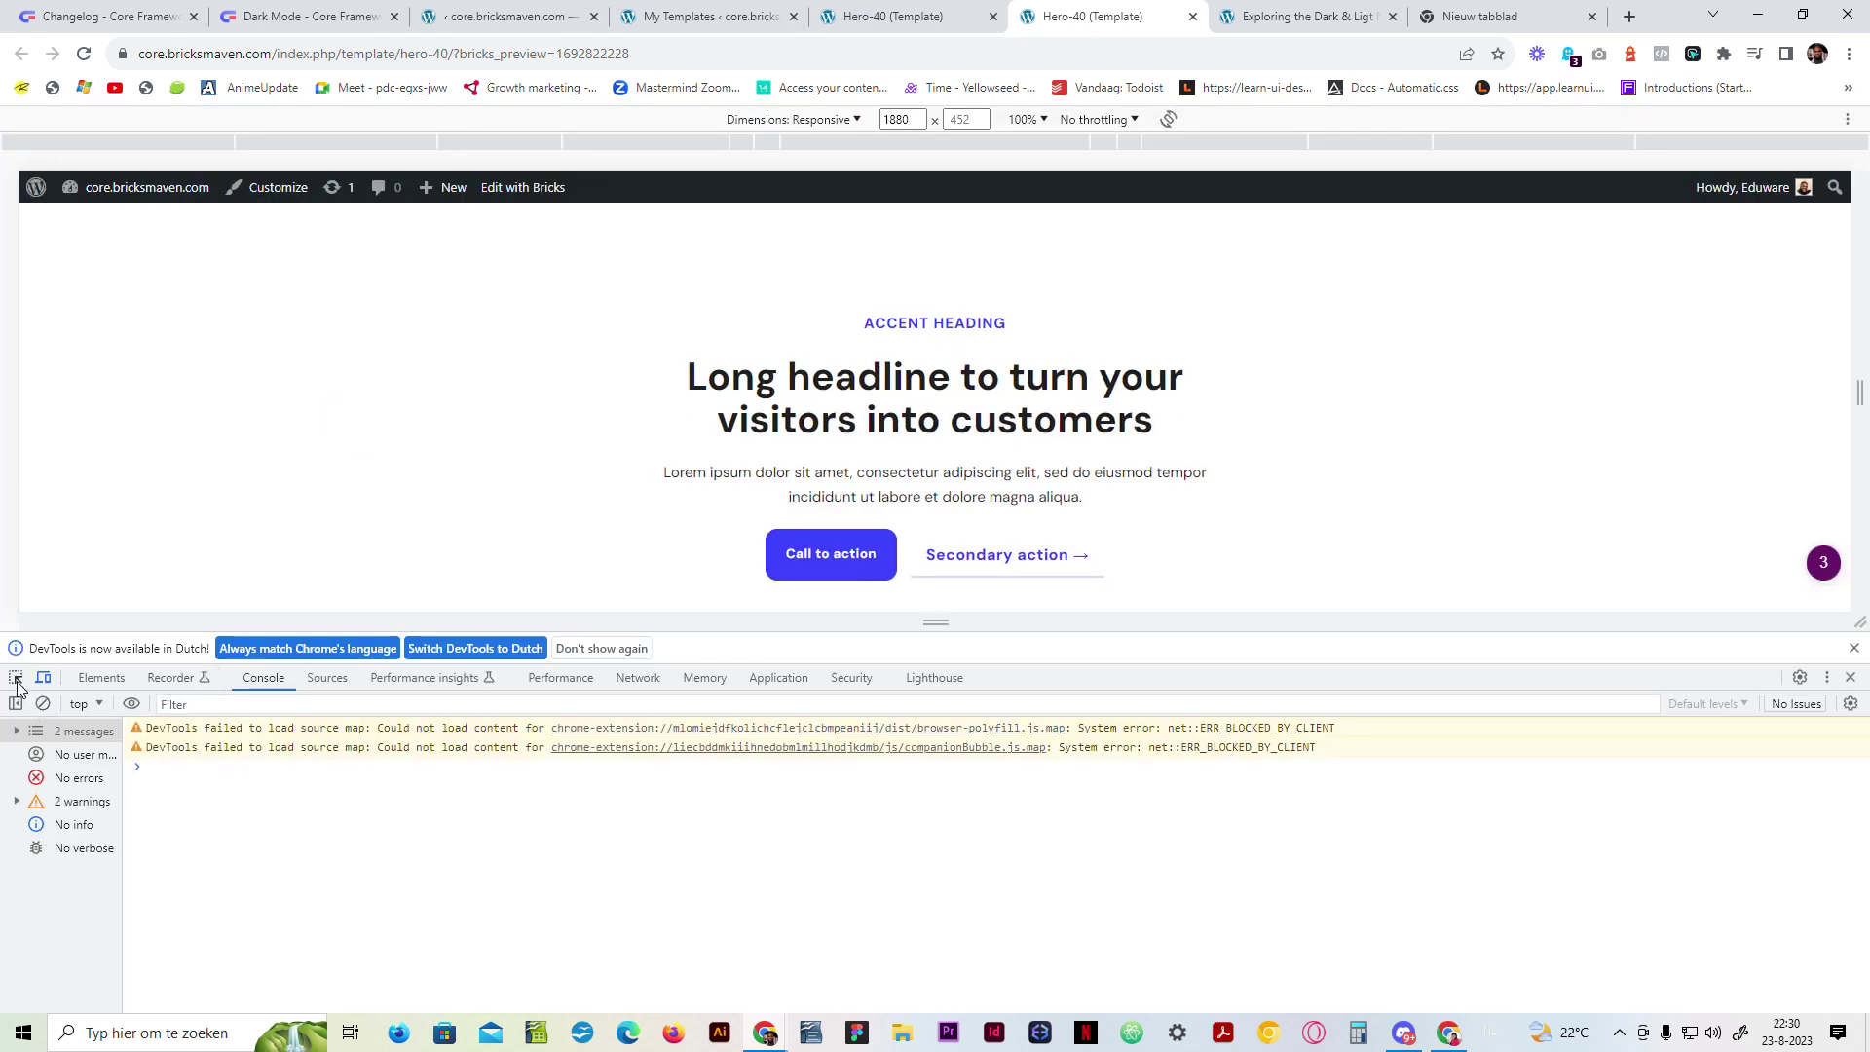
{"action": "left_click", "coordinate": [226, 275]}
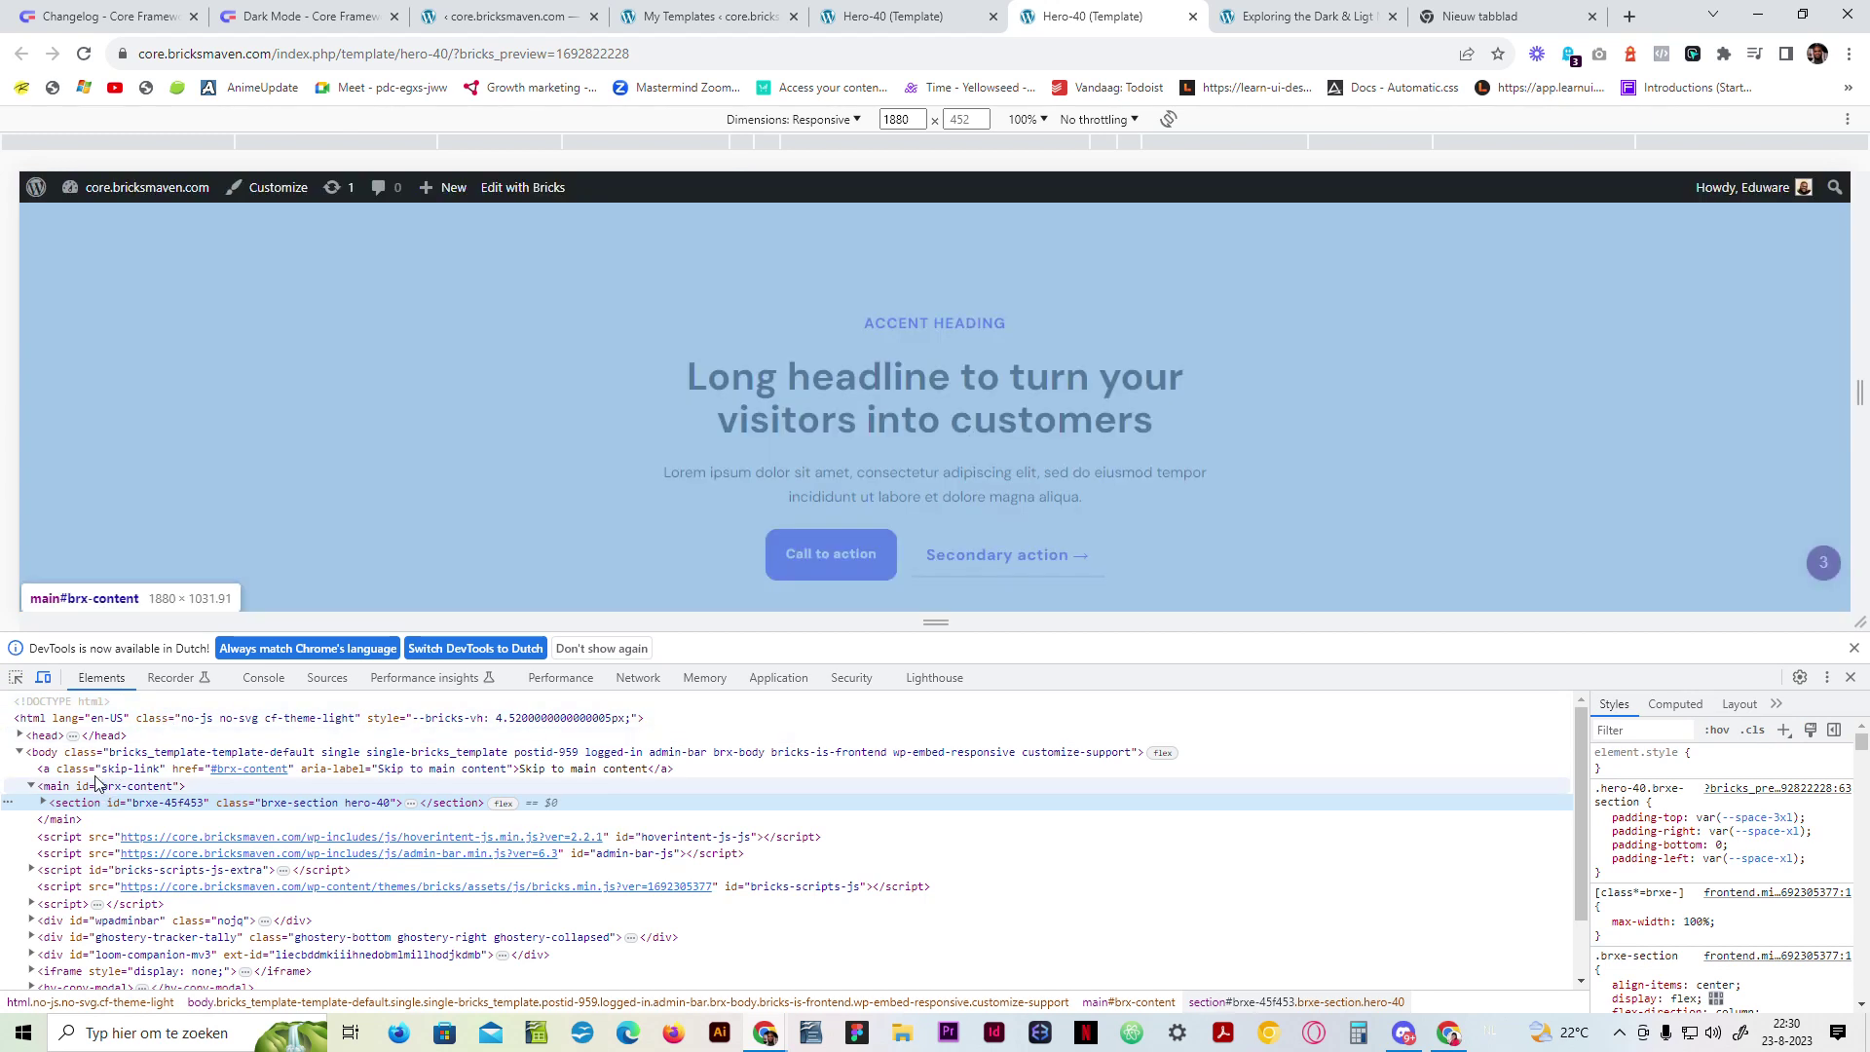
{"action": "left_click", "coordinate": [74, 718]}
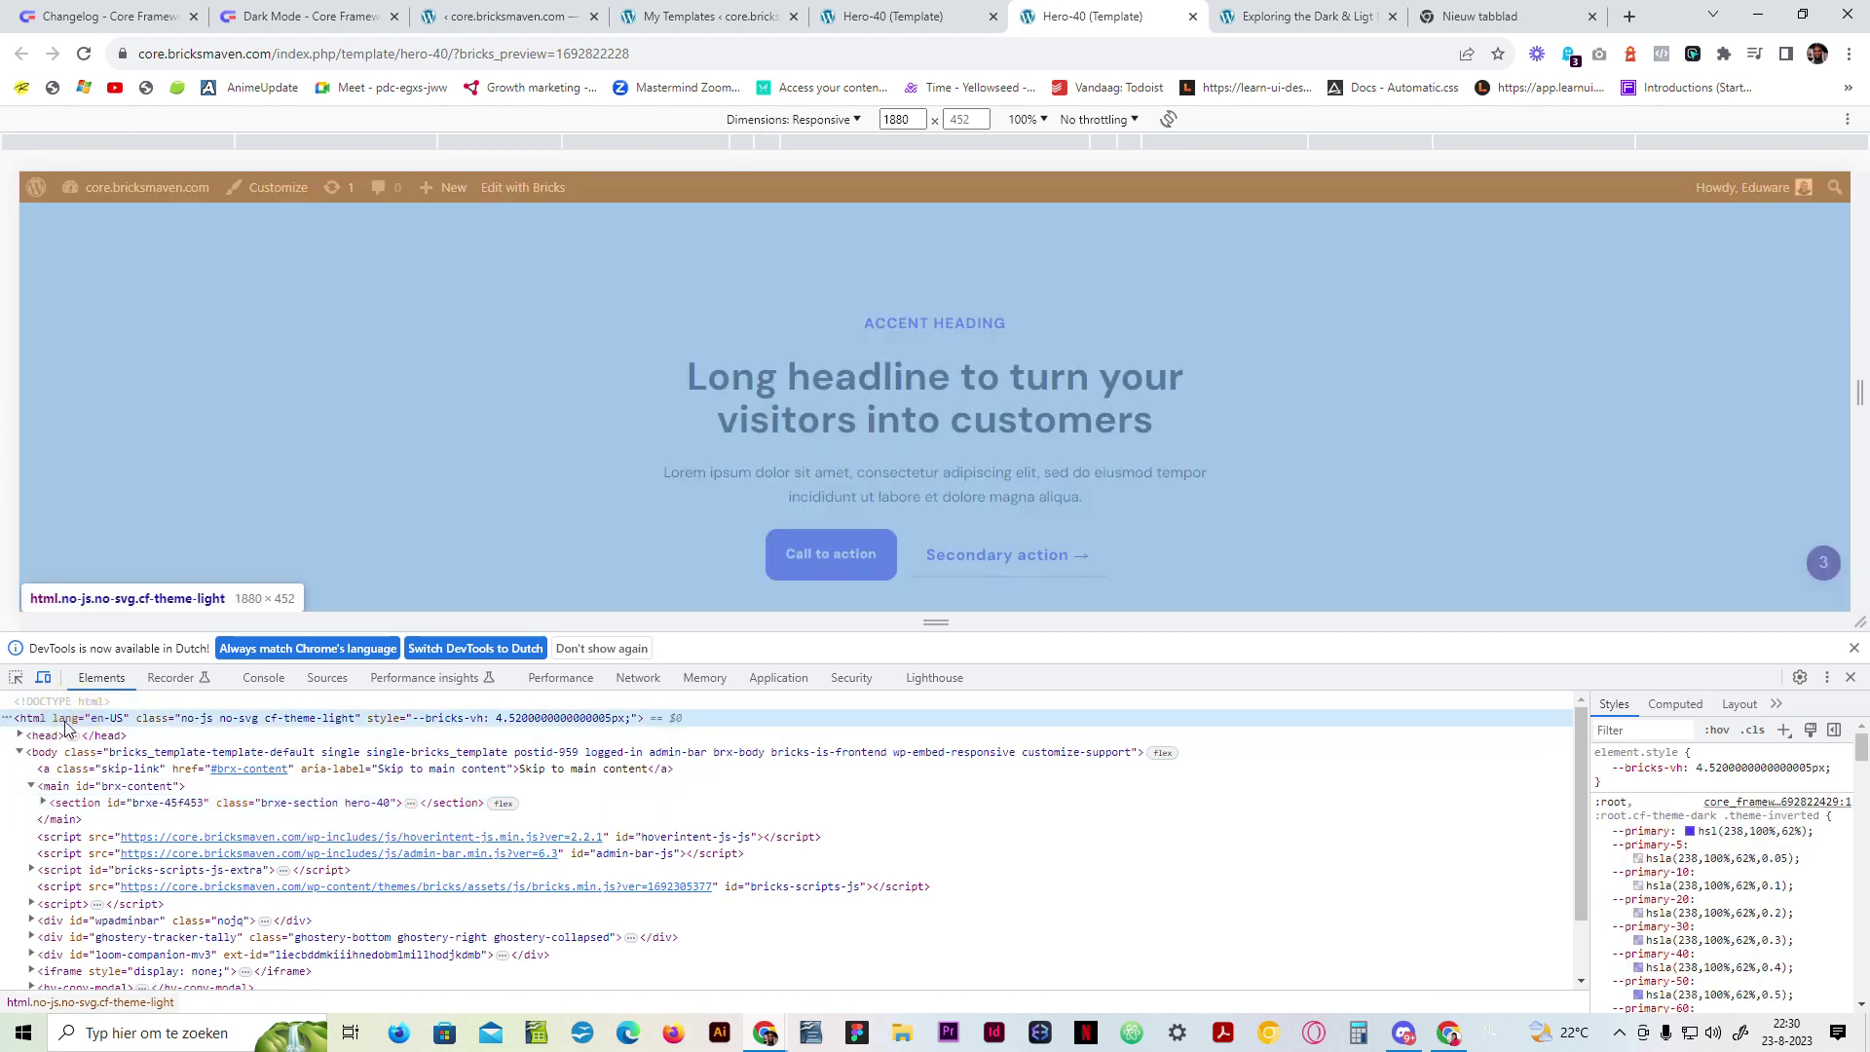
{"action": "double_click", "coordinate": [282, 721]}
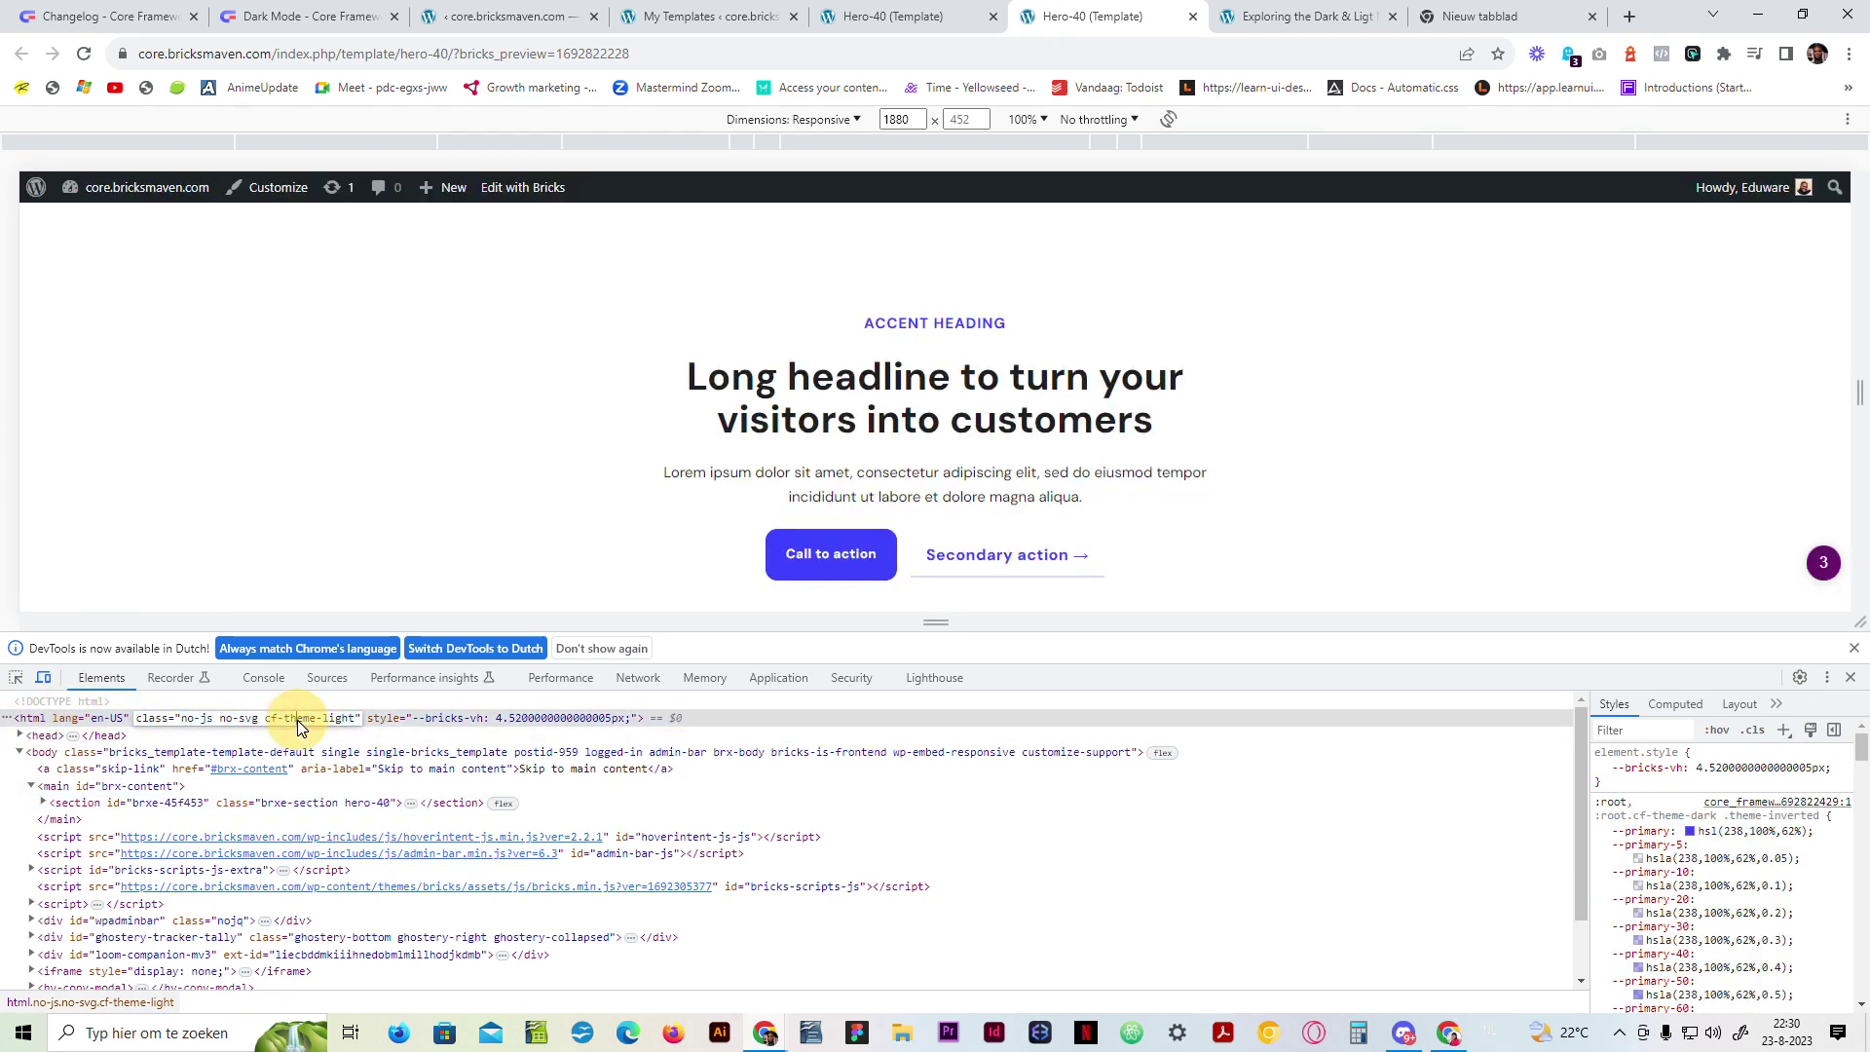
{"action": "double_click", "coordinate": [341, 721]}
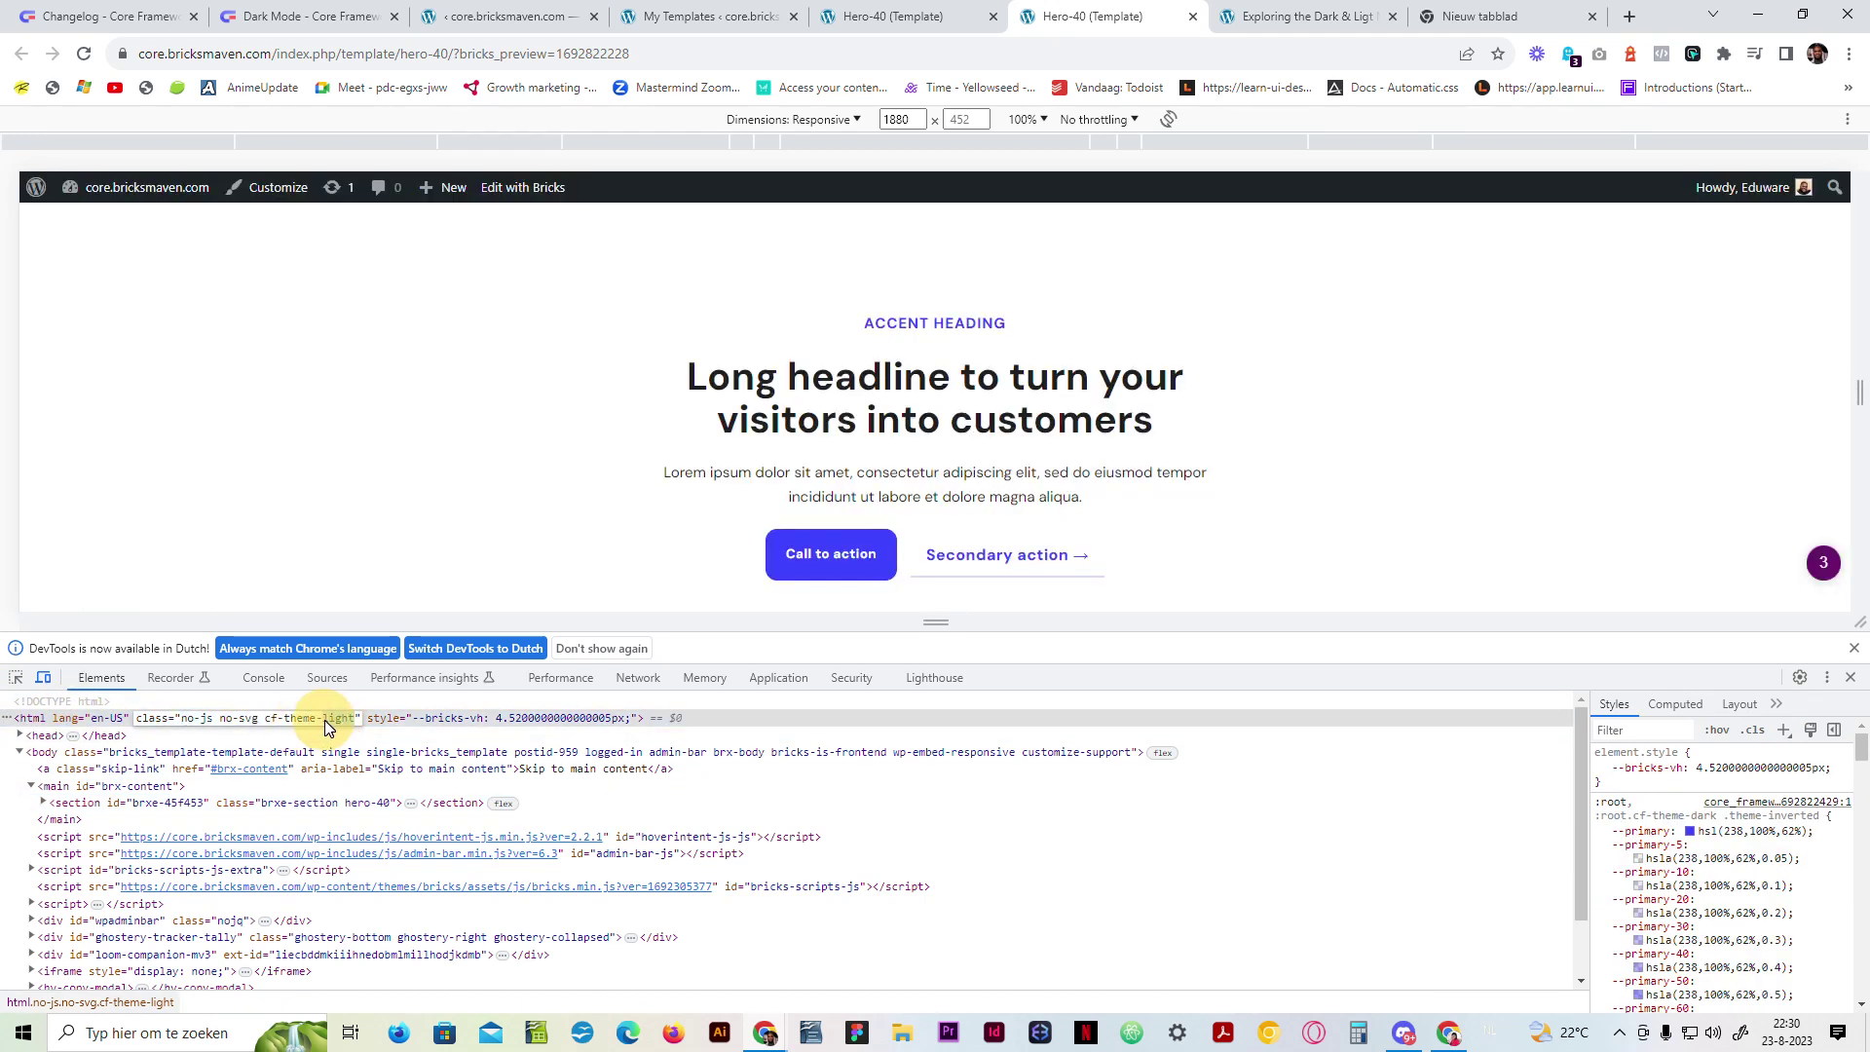
{"action": "type", "text": "dark"}
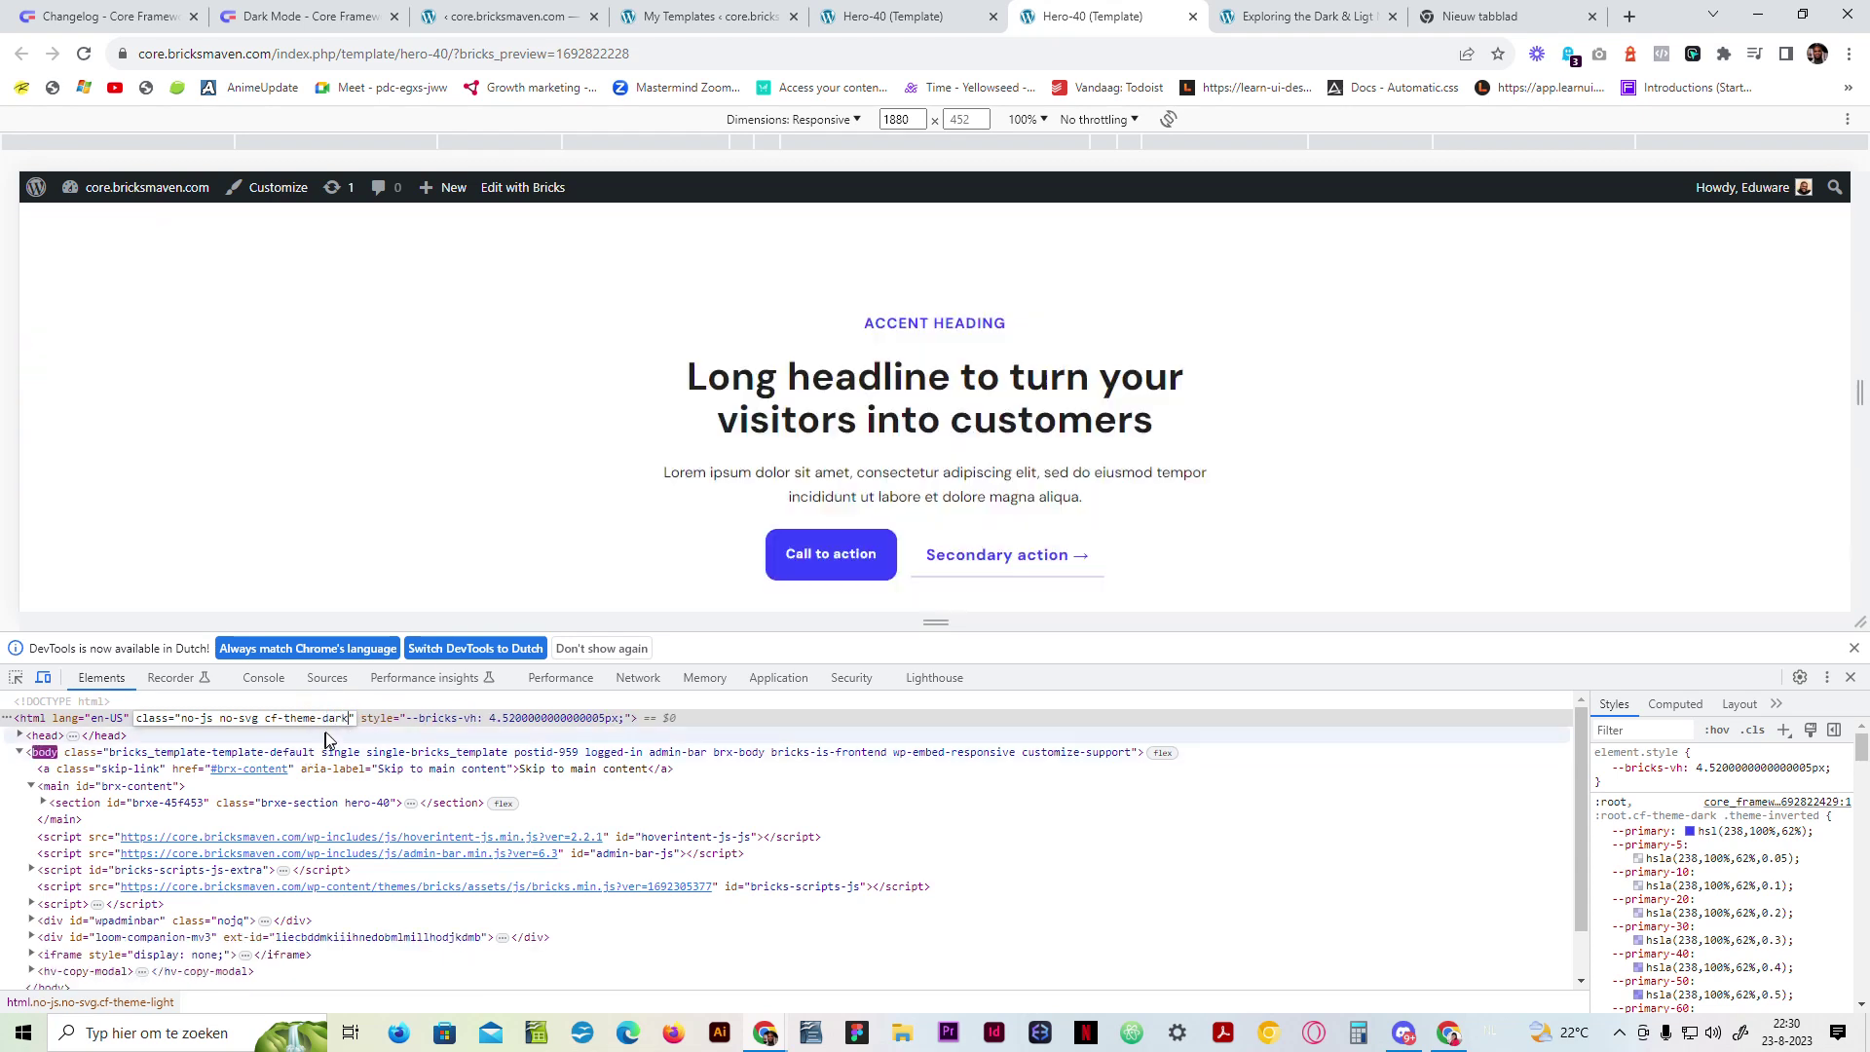
{"action": "left_click", "coordinate": [328, 737]}
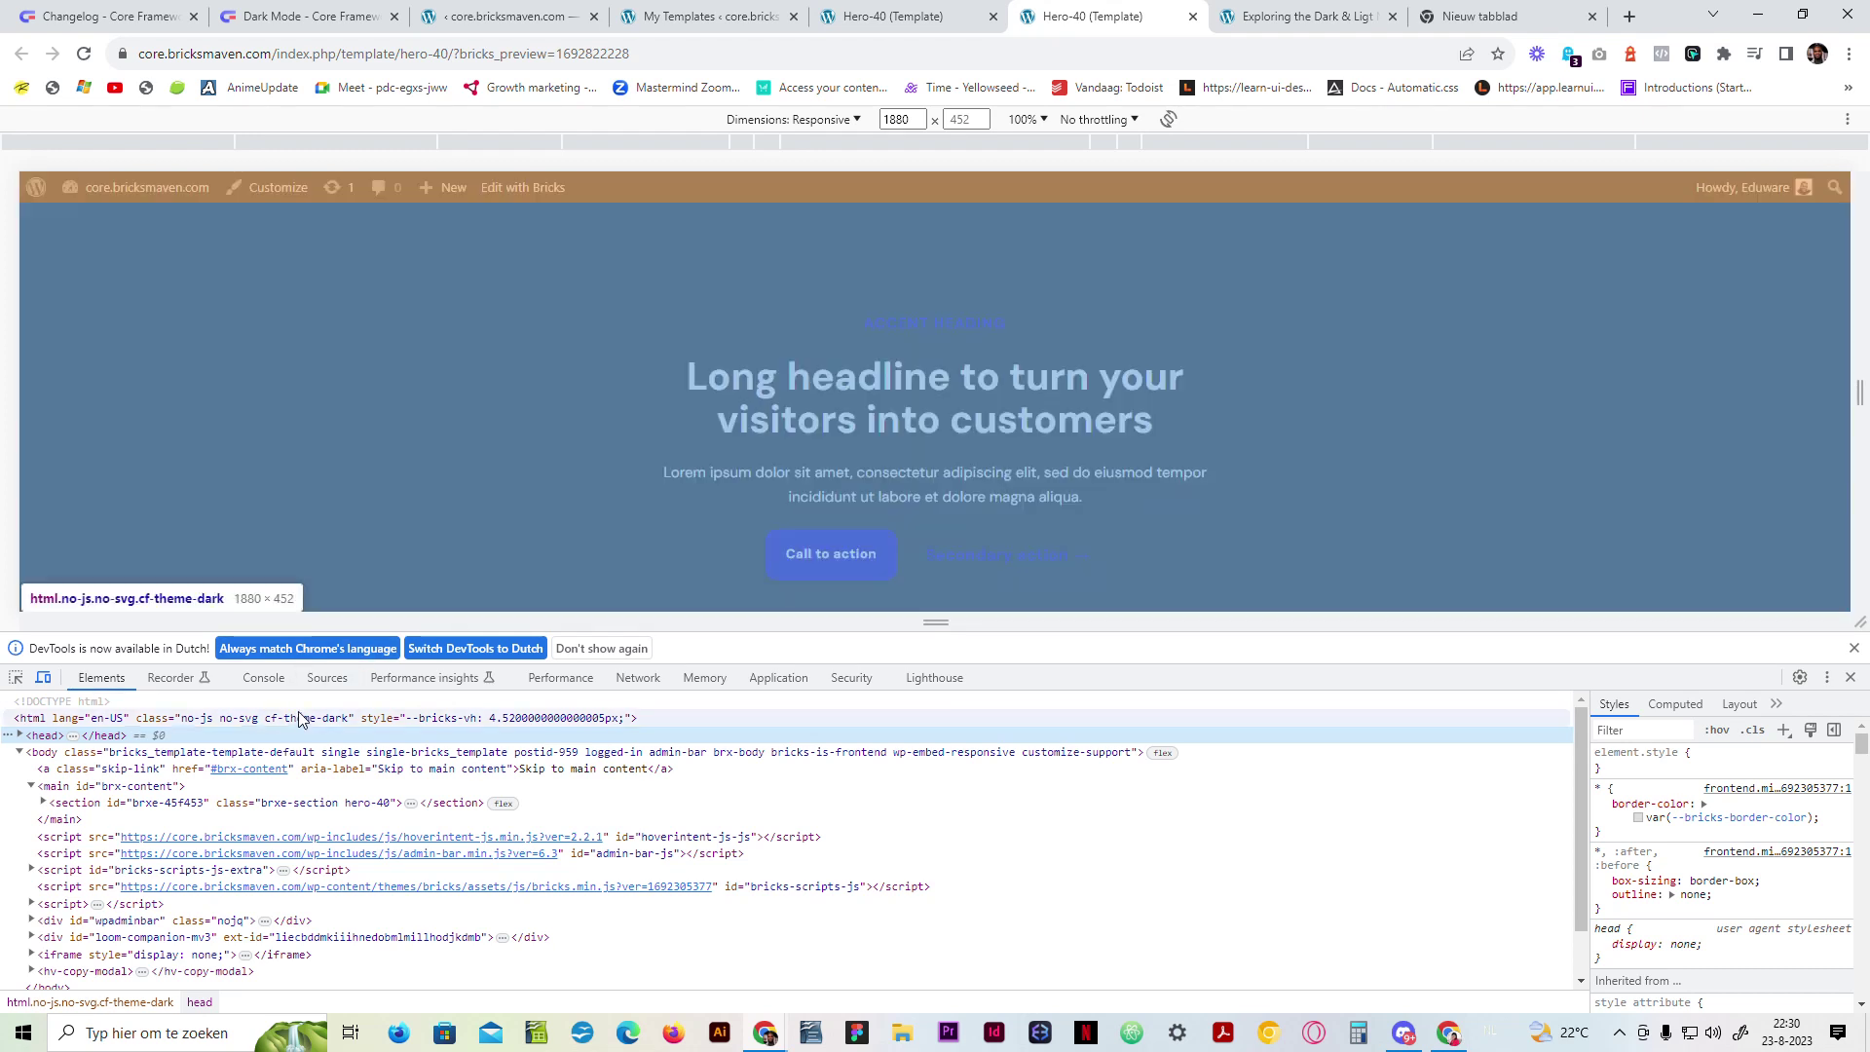
{"action": "left_click", "coordinate": [346, 718]}
{"action": "double_click", "coordinate": [347, 719]}
{"action": "left_click", "coordinate": [349, 719]}
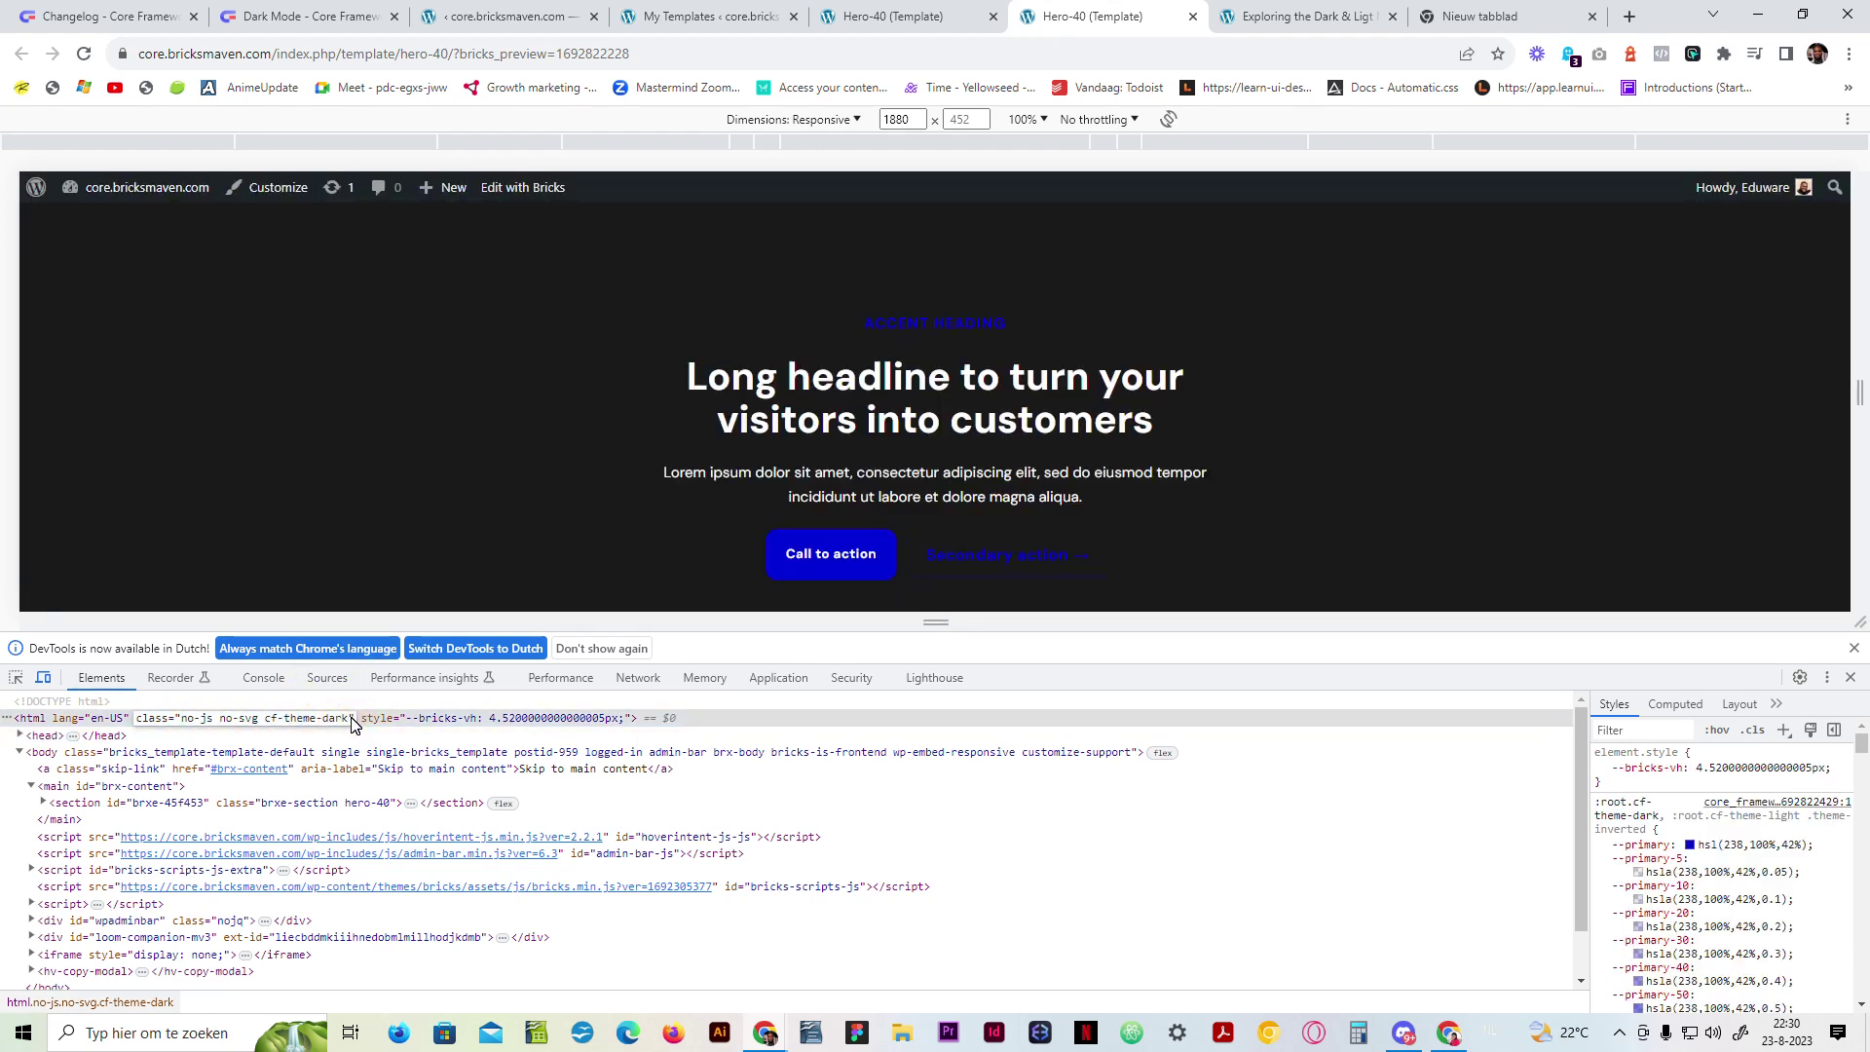
{"action": "key", "text": "BackSpace"}
{"action": "key", "text": "BackSpace"}
{"action": "key", "text": "BackSpace"}
{"action": "key", "text": "BackSpace"}
{"action": "type", "text": "light"}
{"action": "key", "text": "Return"}
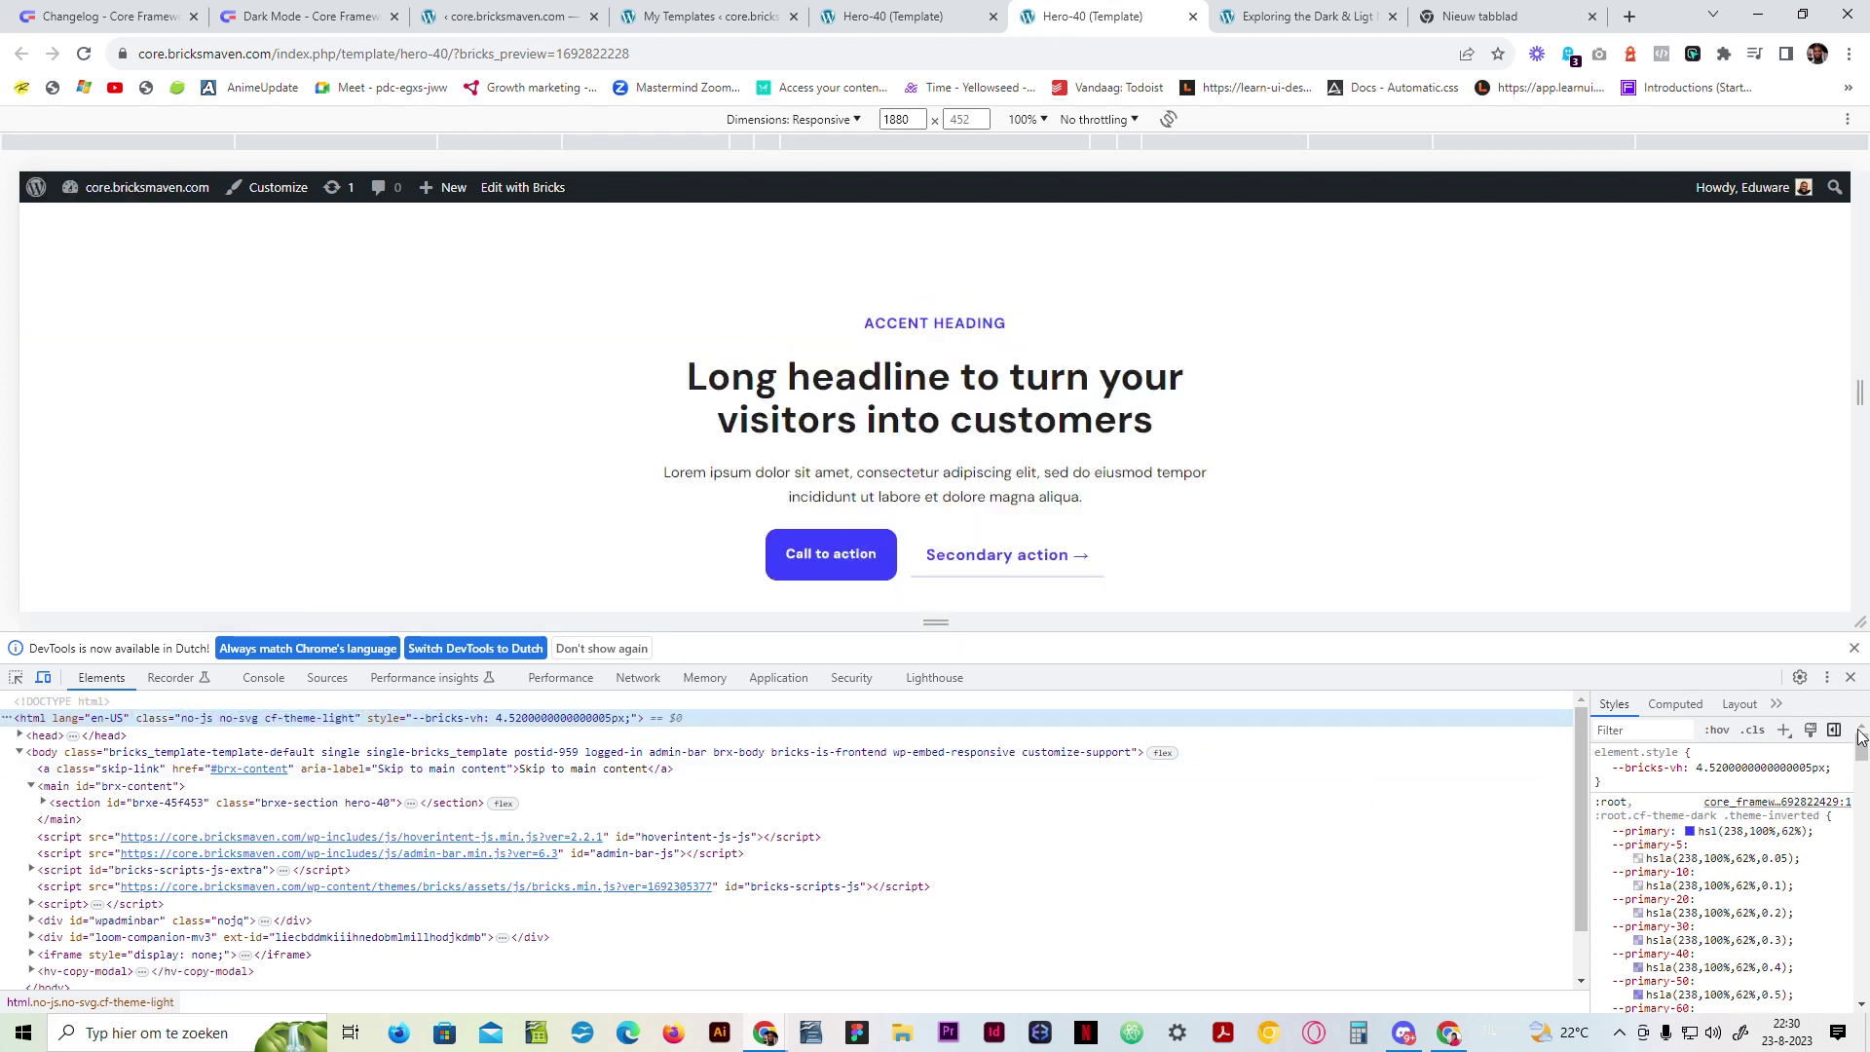
{"action": "left_click", "coordinate": [1851, 679]}
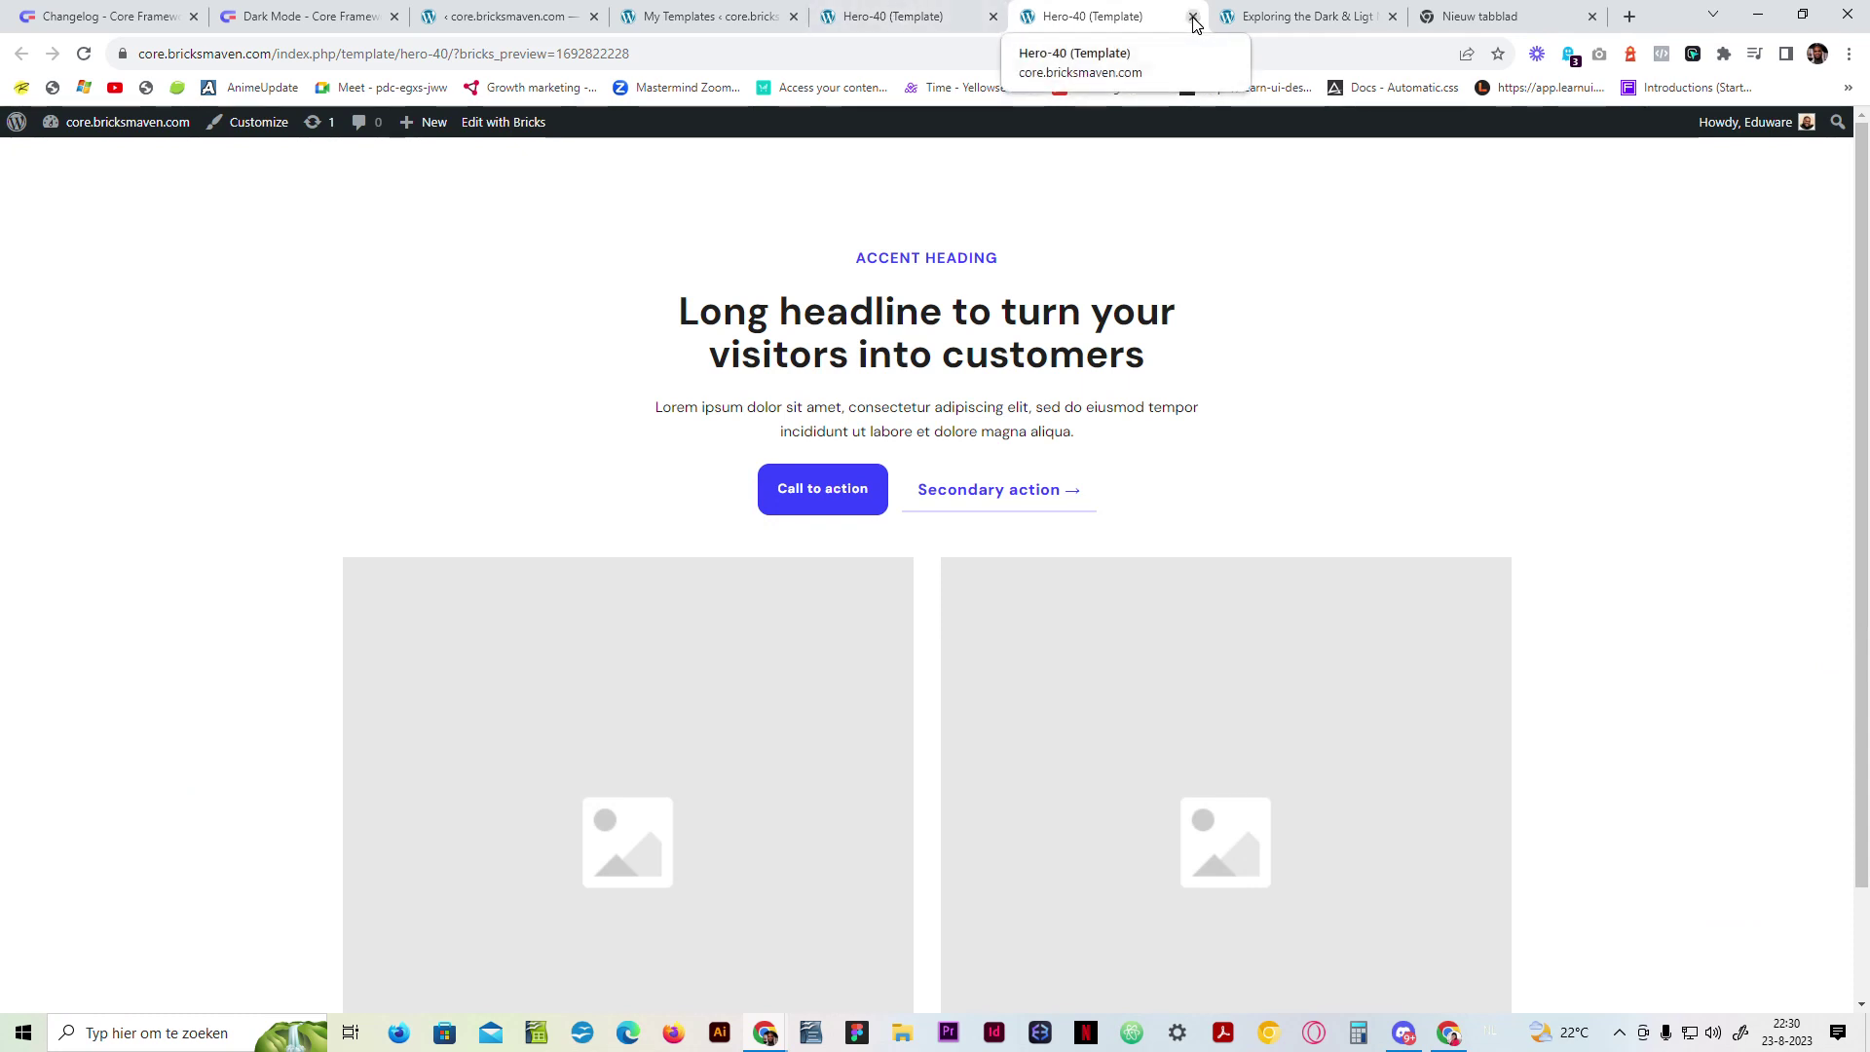
Step: Add a Theme Toggle element to the page, found by searching 'the'
{"action": "left_click", "coordinate": [901, 16]}
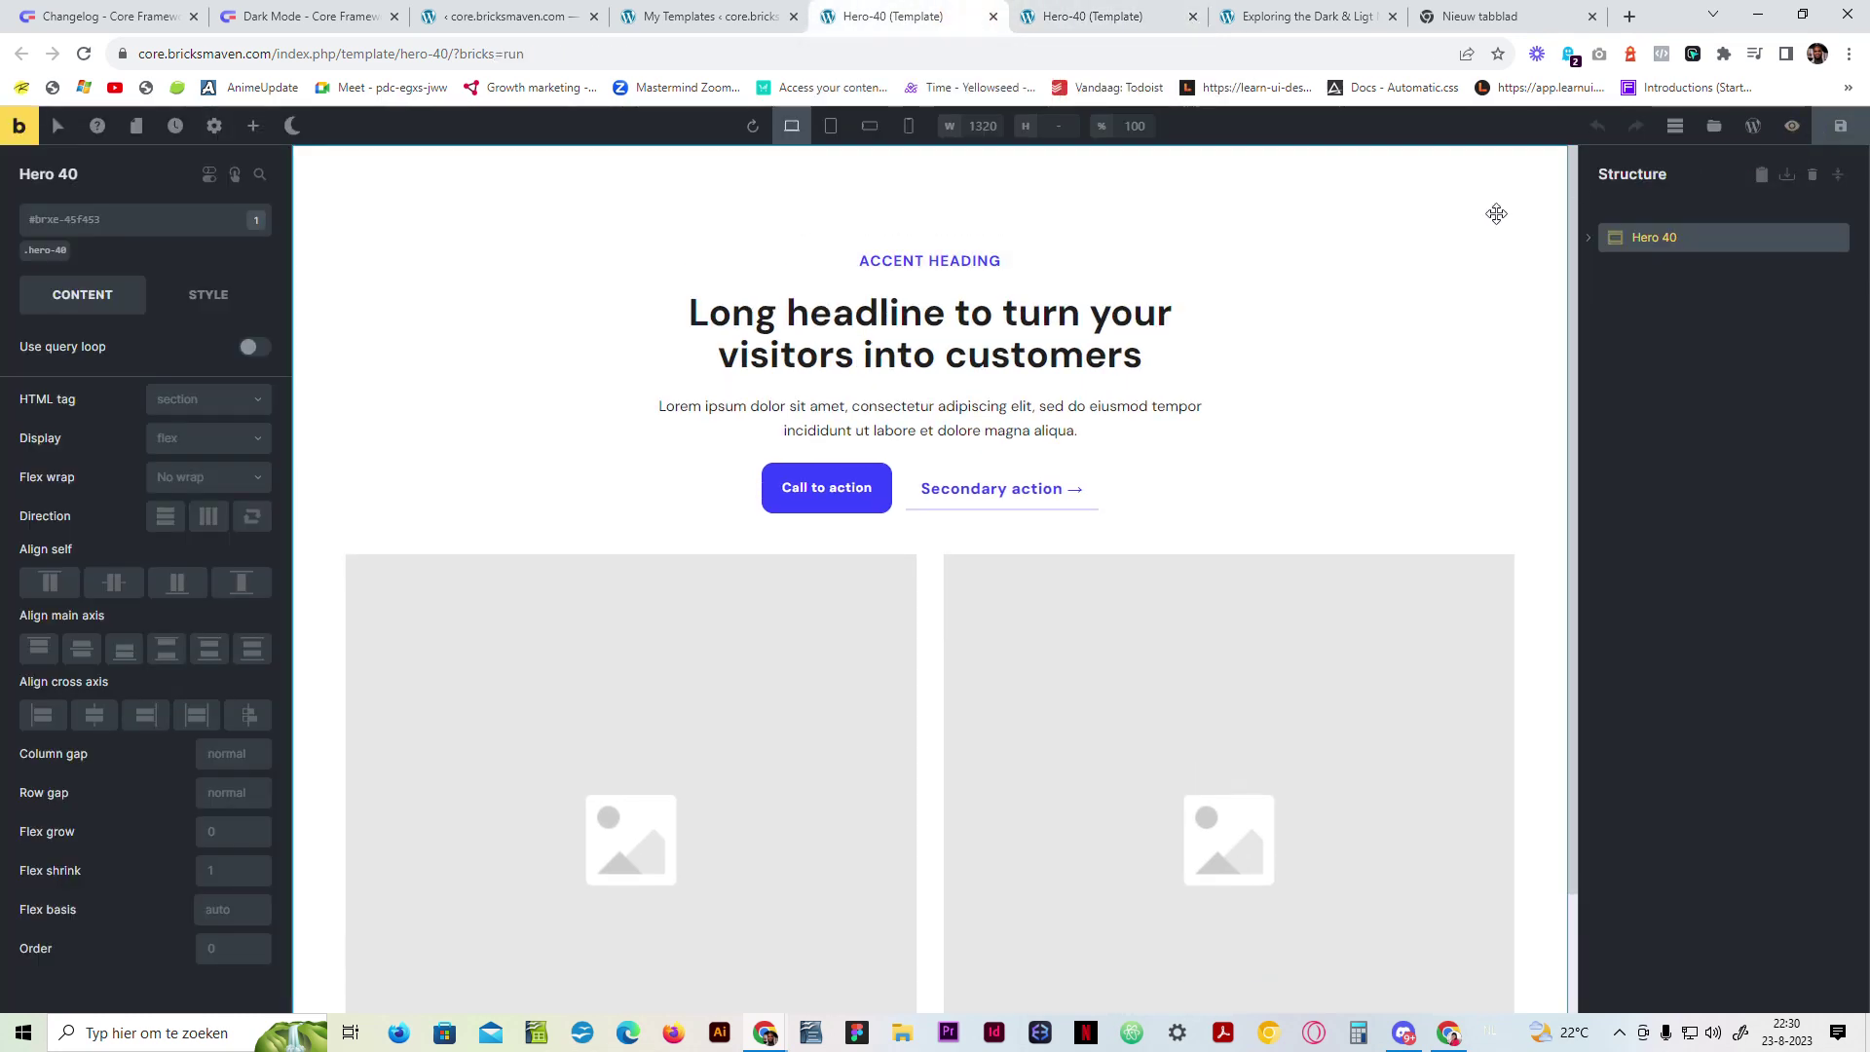
{"action": "left_click", "coordinate": [253, 126]}
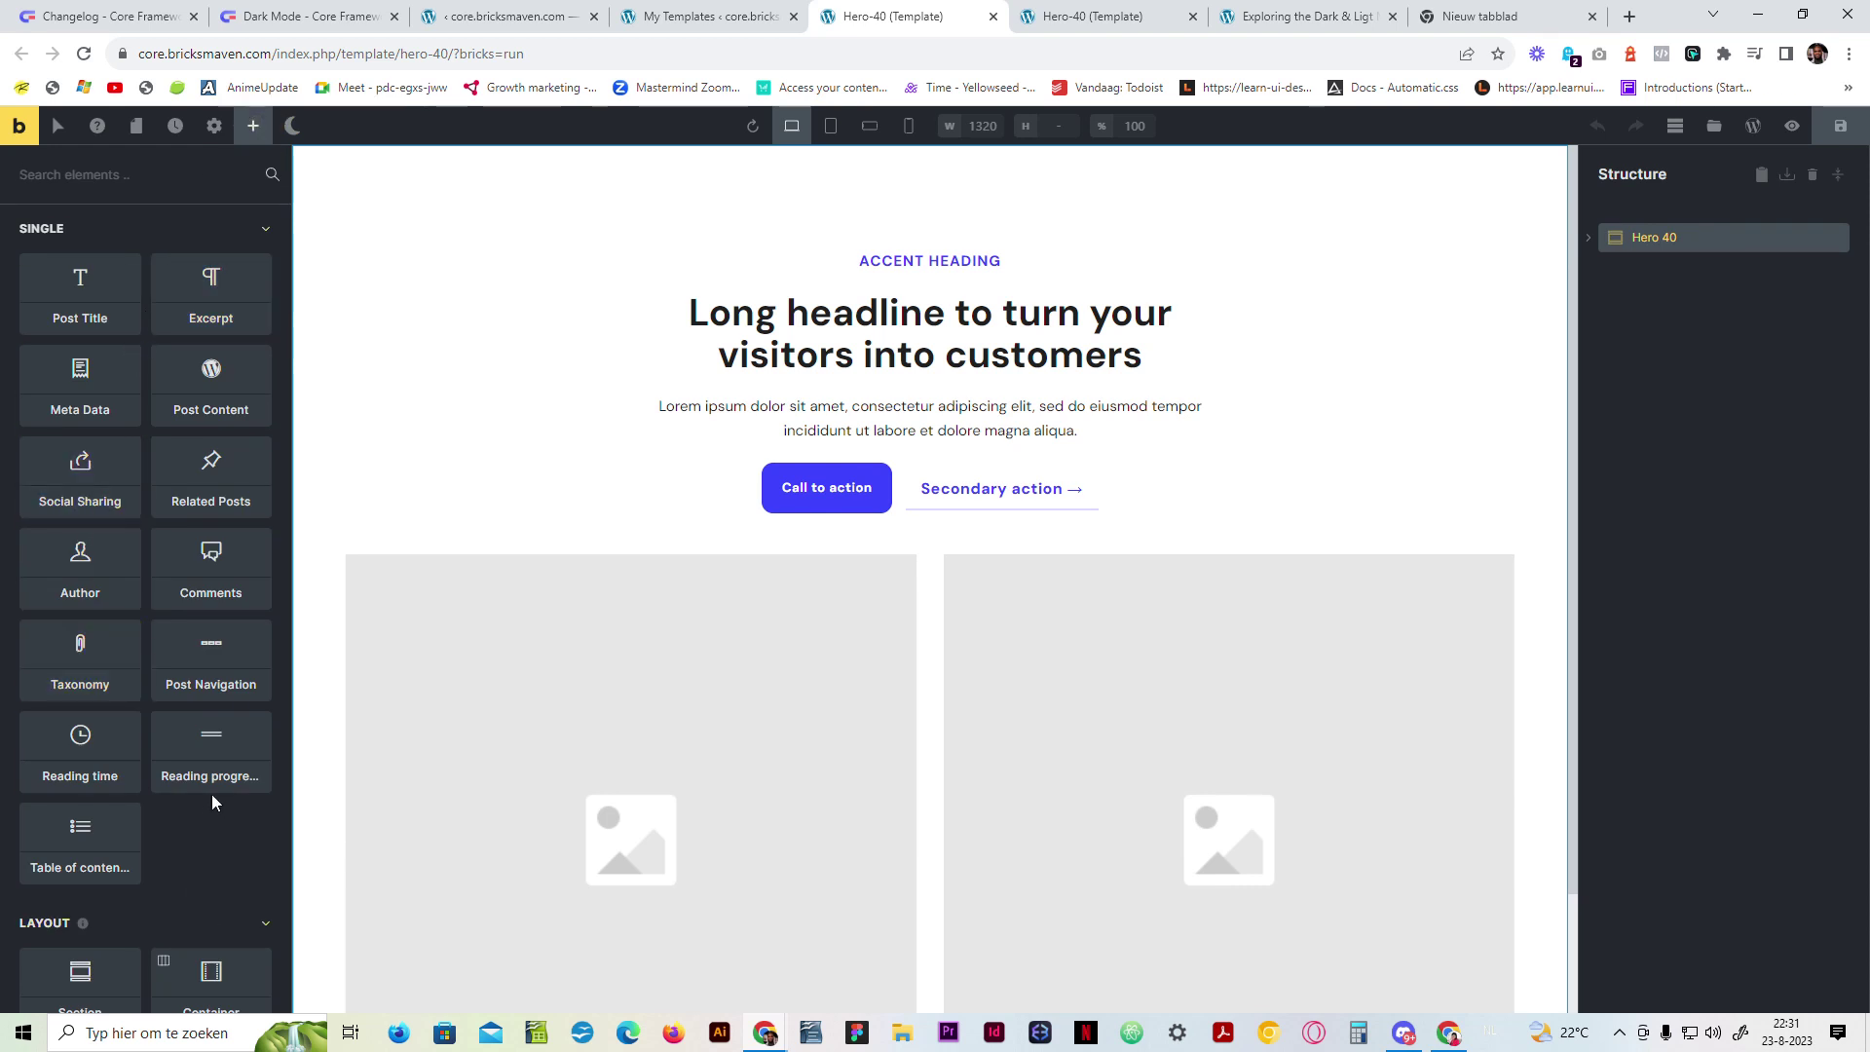
{"action": "scroll", "coordinate": [199, 864], "scroll_direction": "down", "scroll_amount": 5}
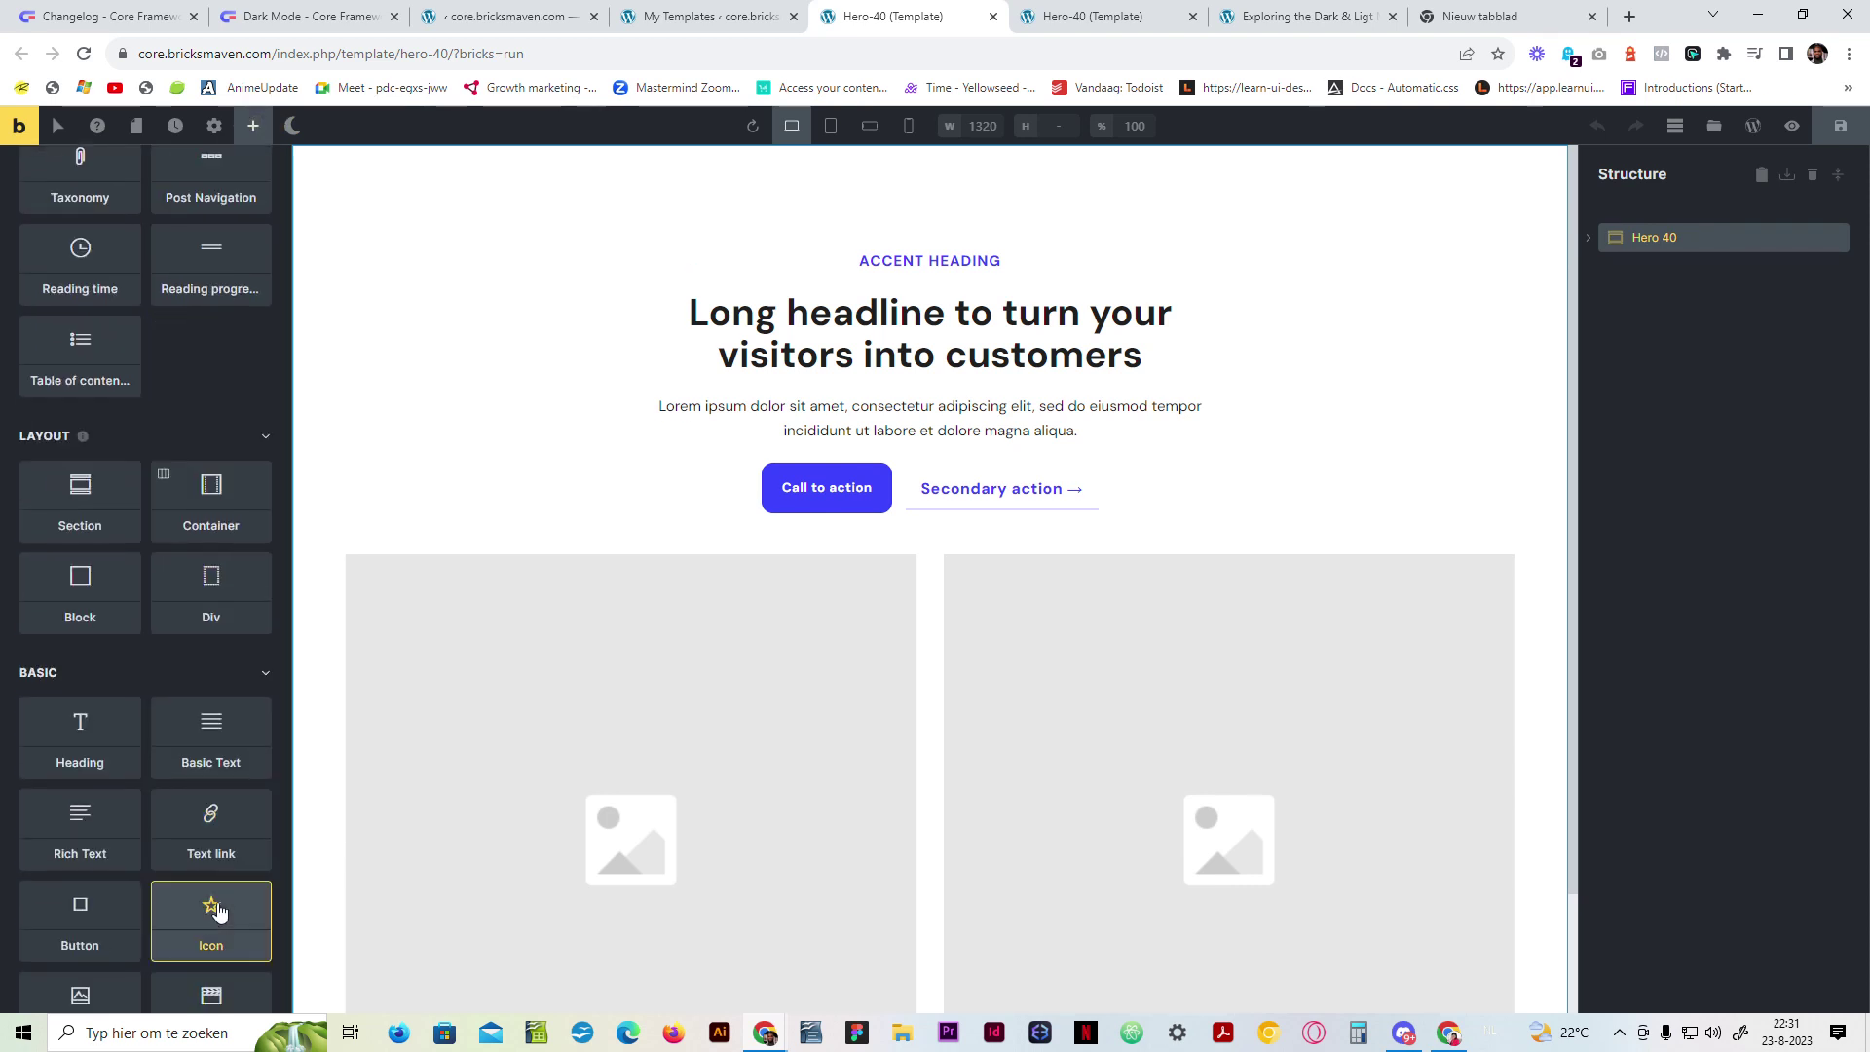
{"action": "scroll", "coordinate": [214, 867], "scroll_direction": "up", "scroll_amount": 5}
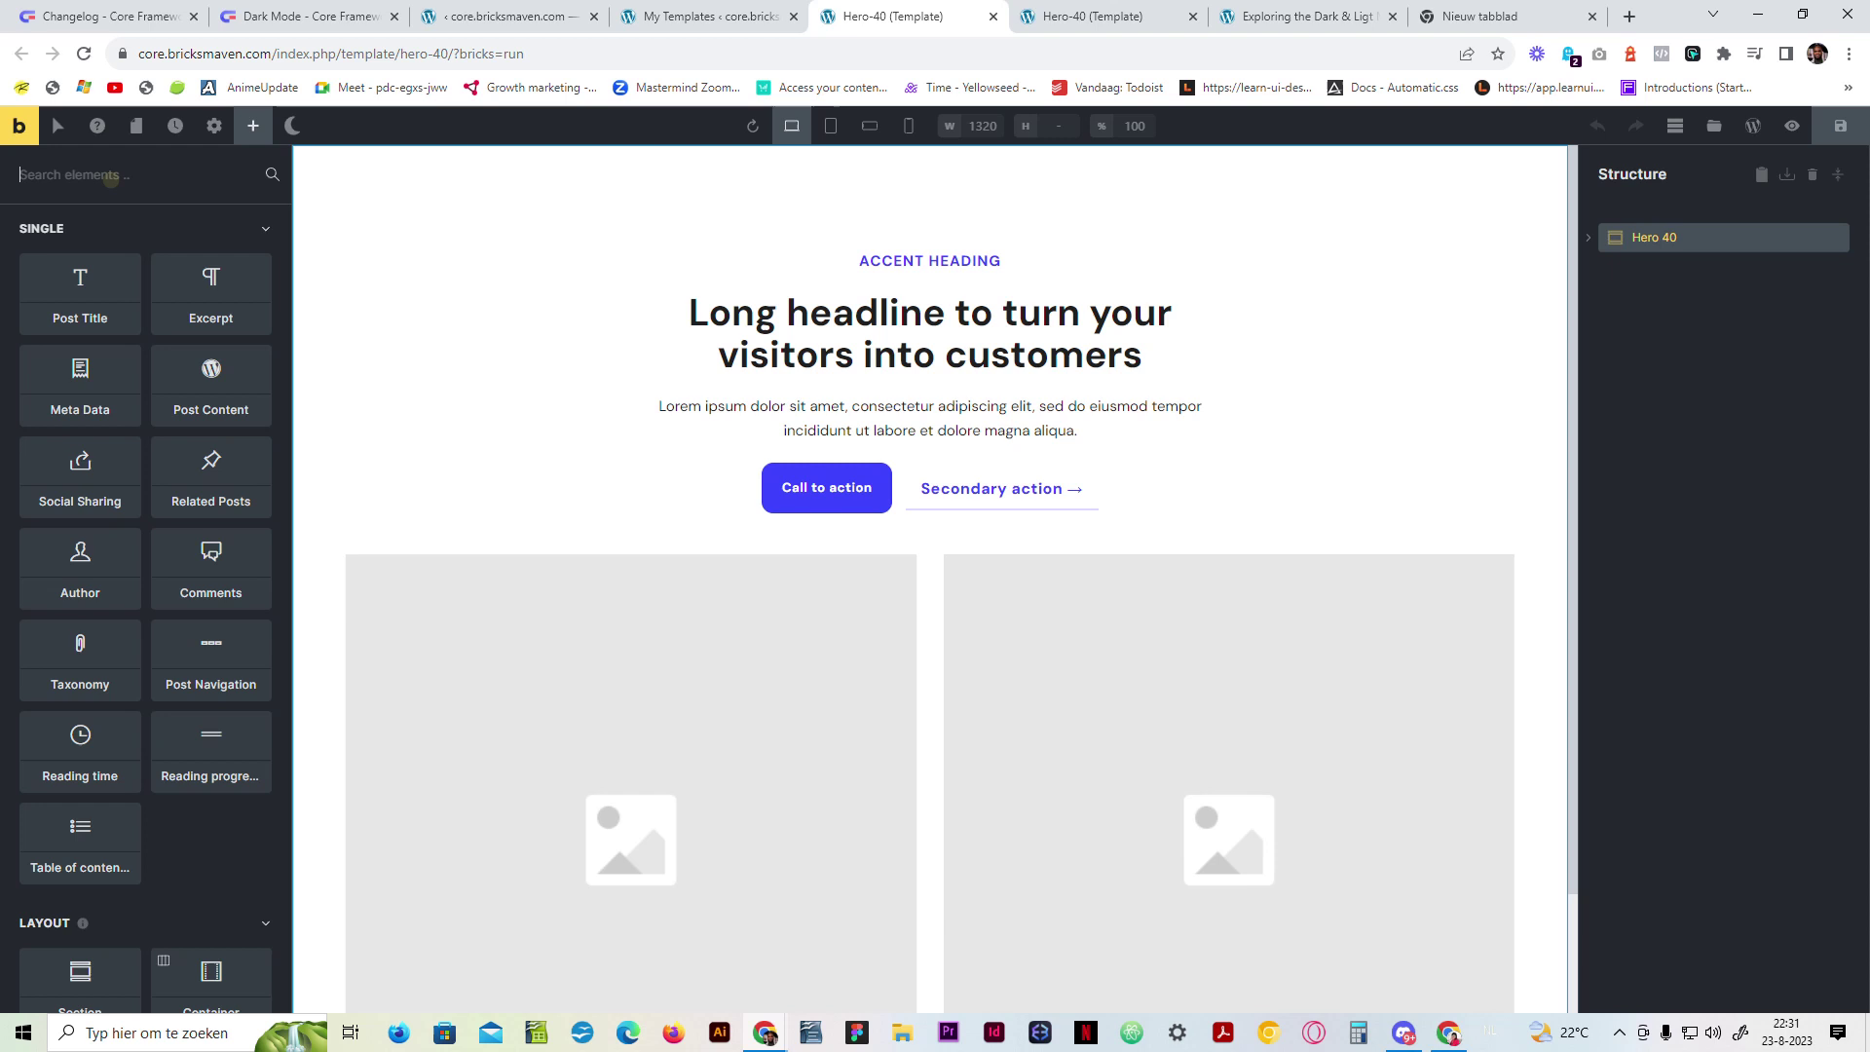
{"action": "type", "text": "the"}
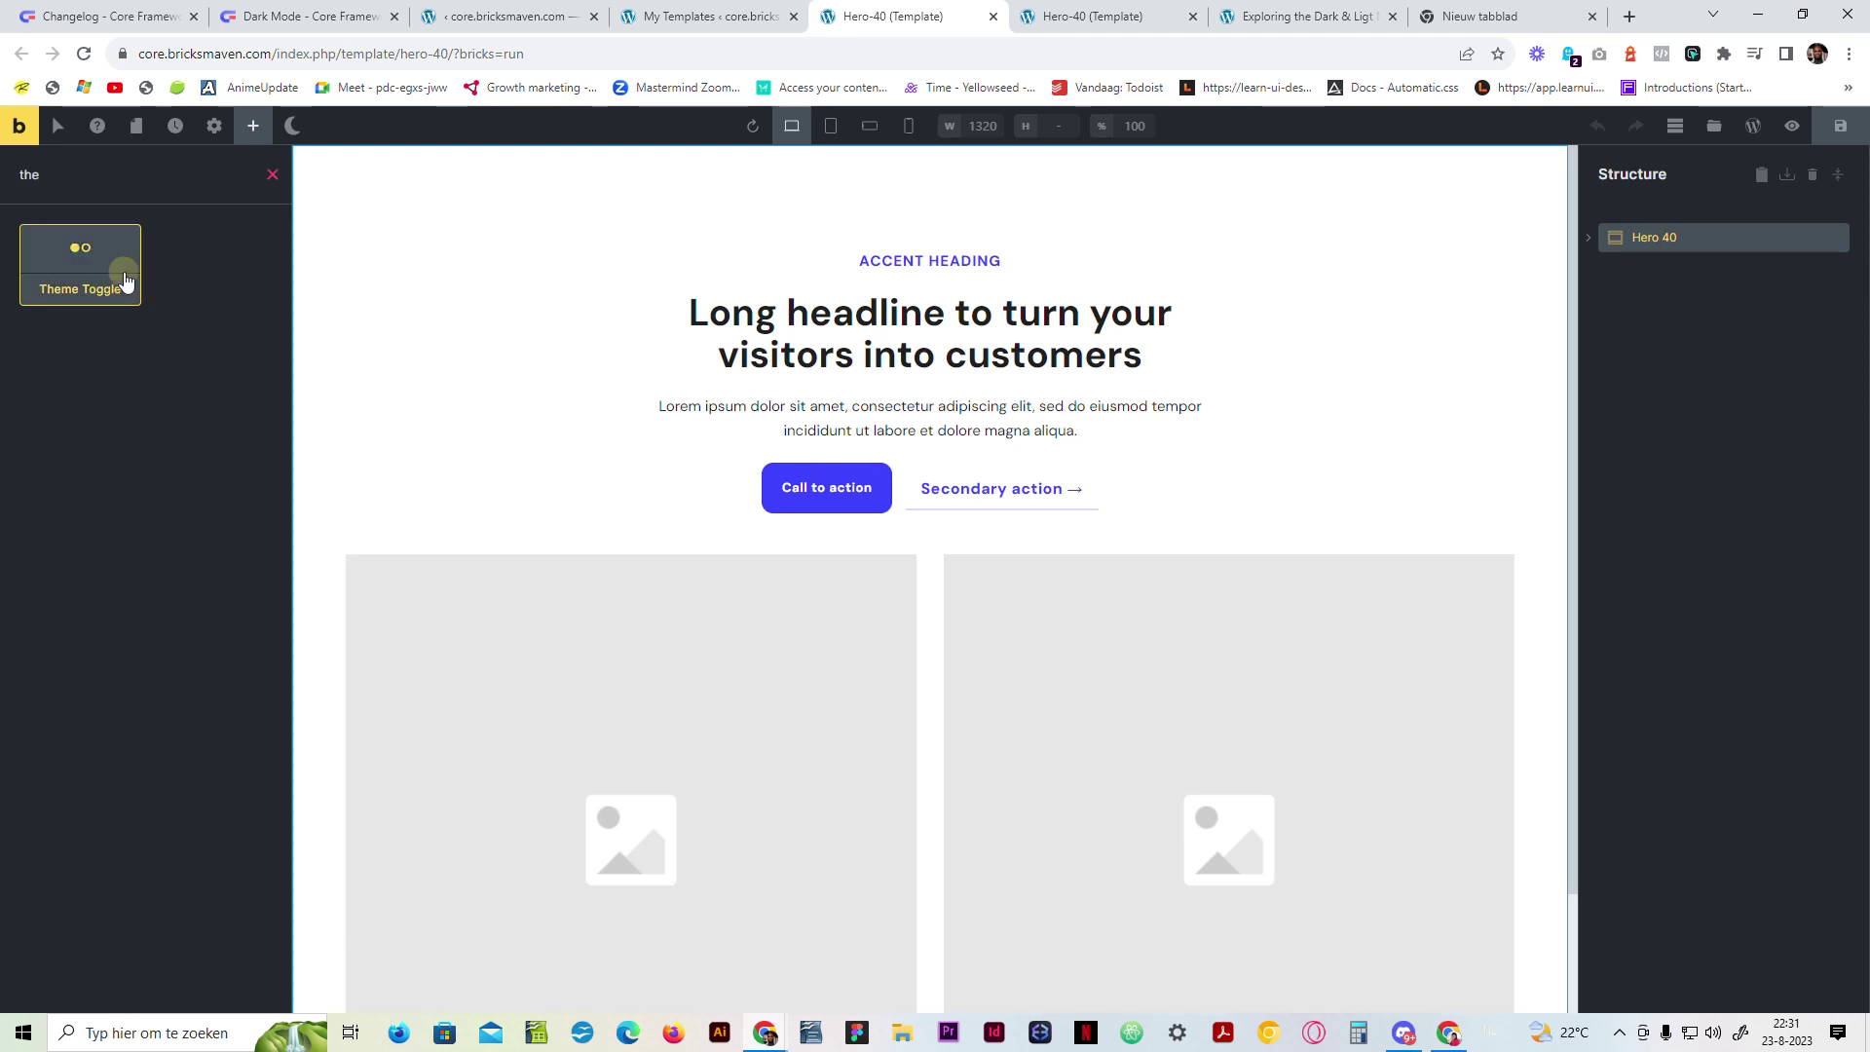
{"action": "left_click_drag", "start_coordinate": [124, 280], "coordinate": [955, 274]}
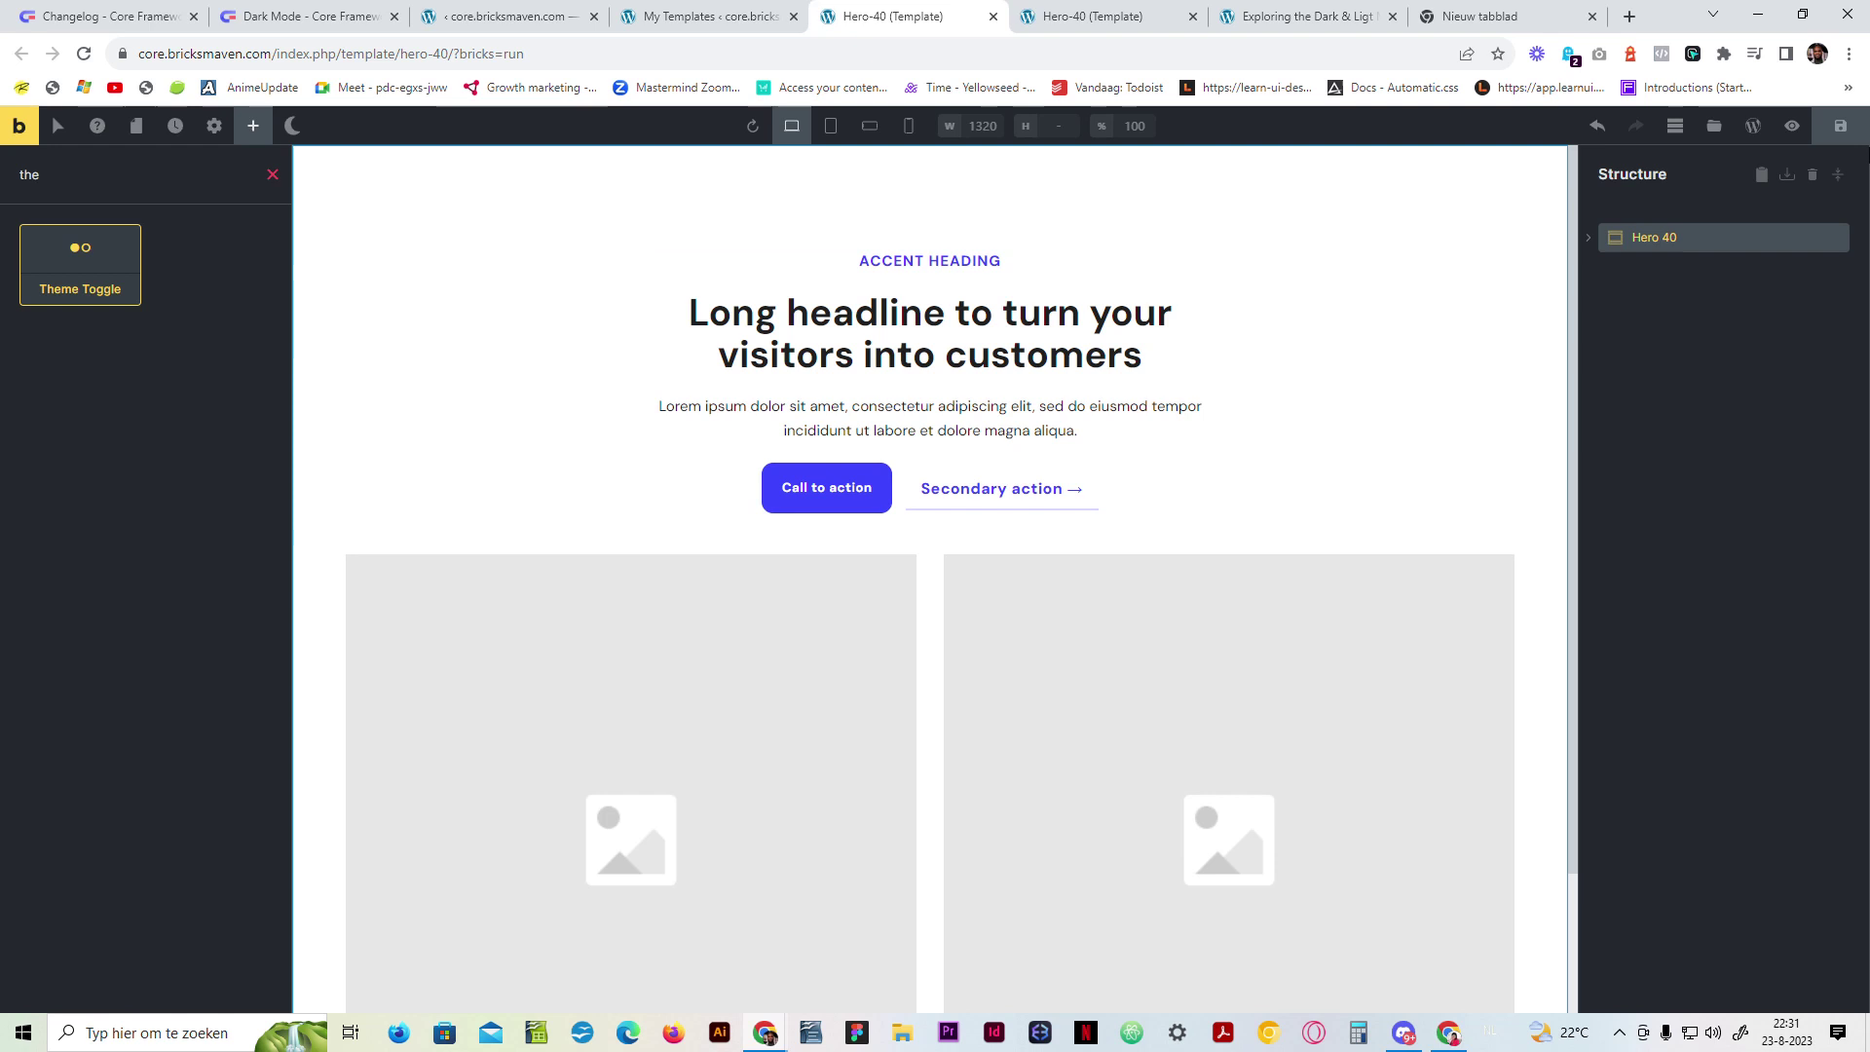
Step: Move the Theme Toggle above Hero 40, wrap it in a Block, and save
{"action": "left_click", "coordinate": [1587, 239]}
{"action": "left_click", "coordinate": [1669, 746]}
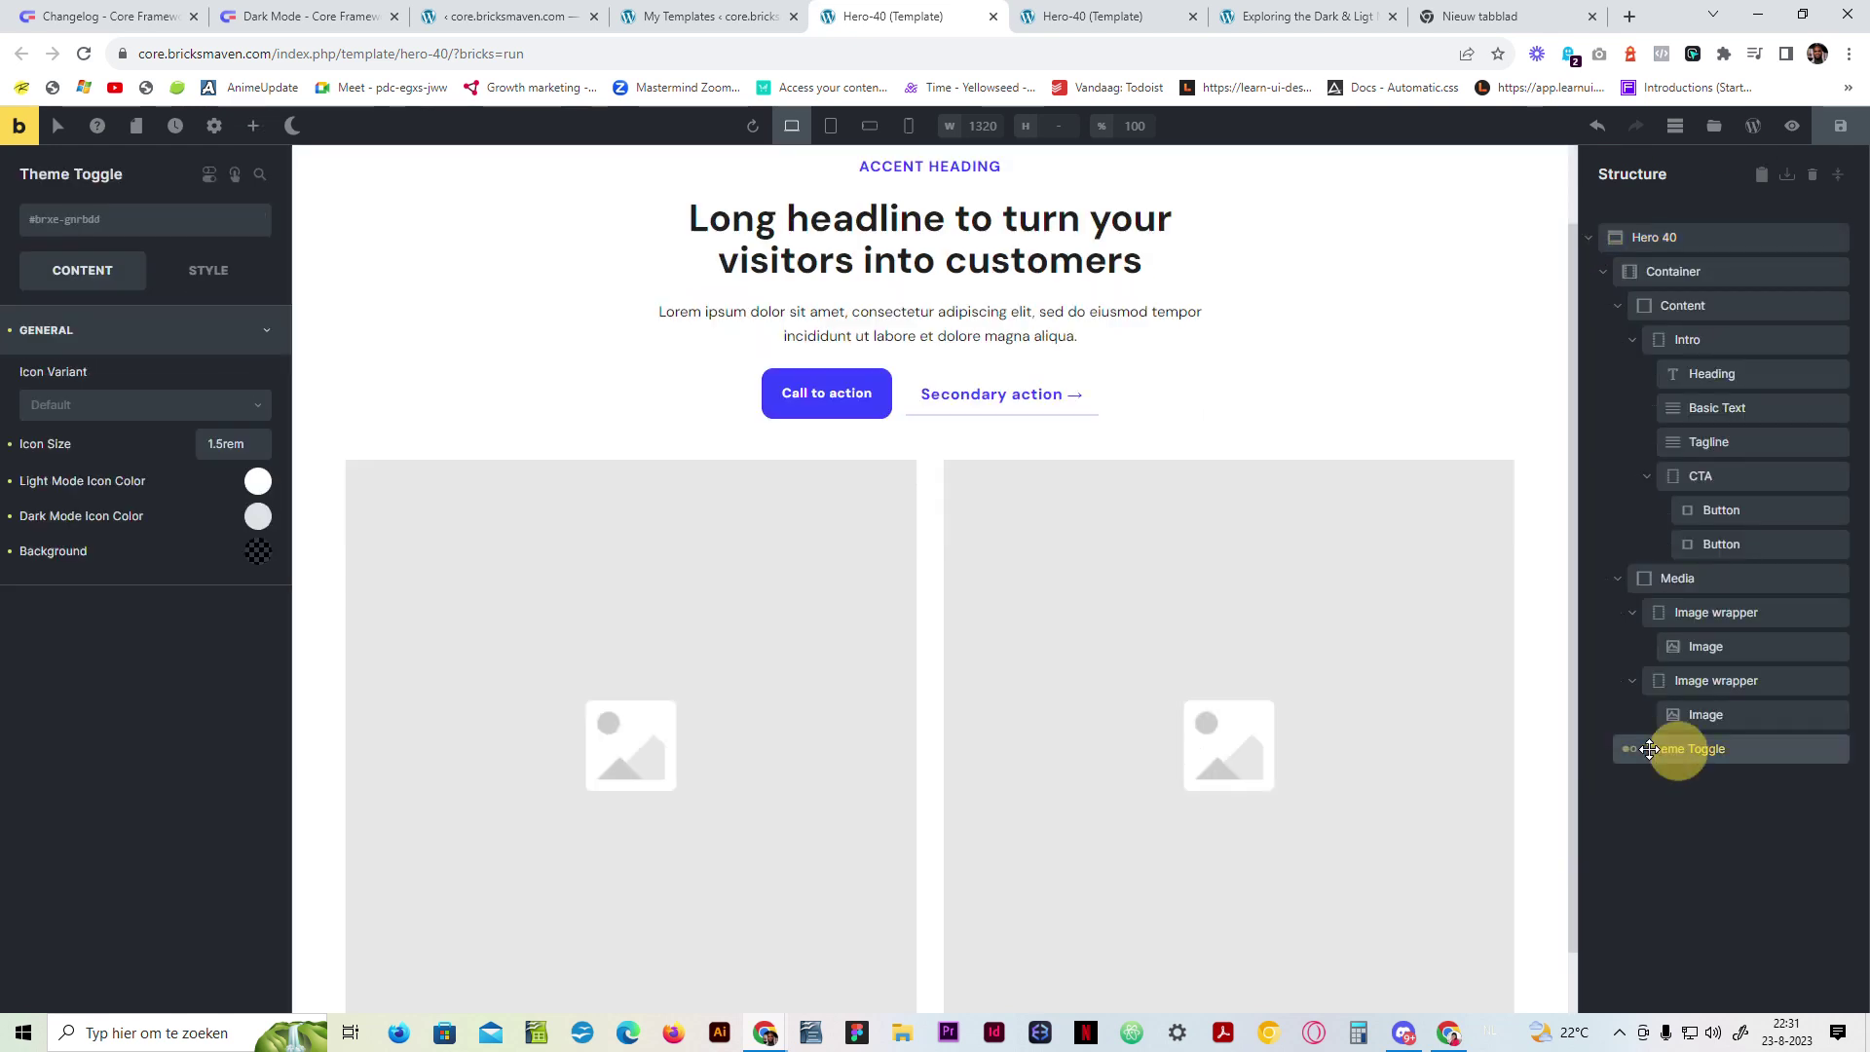
{"action": "left_click_drag", "start_coordinate": [1629, 740], "coordinate": [1640, 234]}
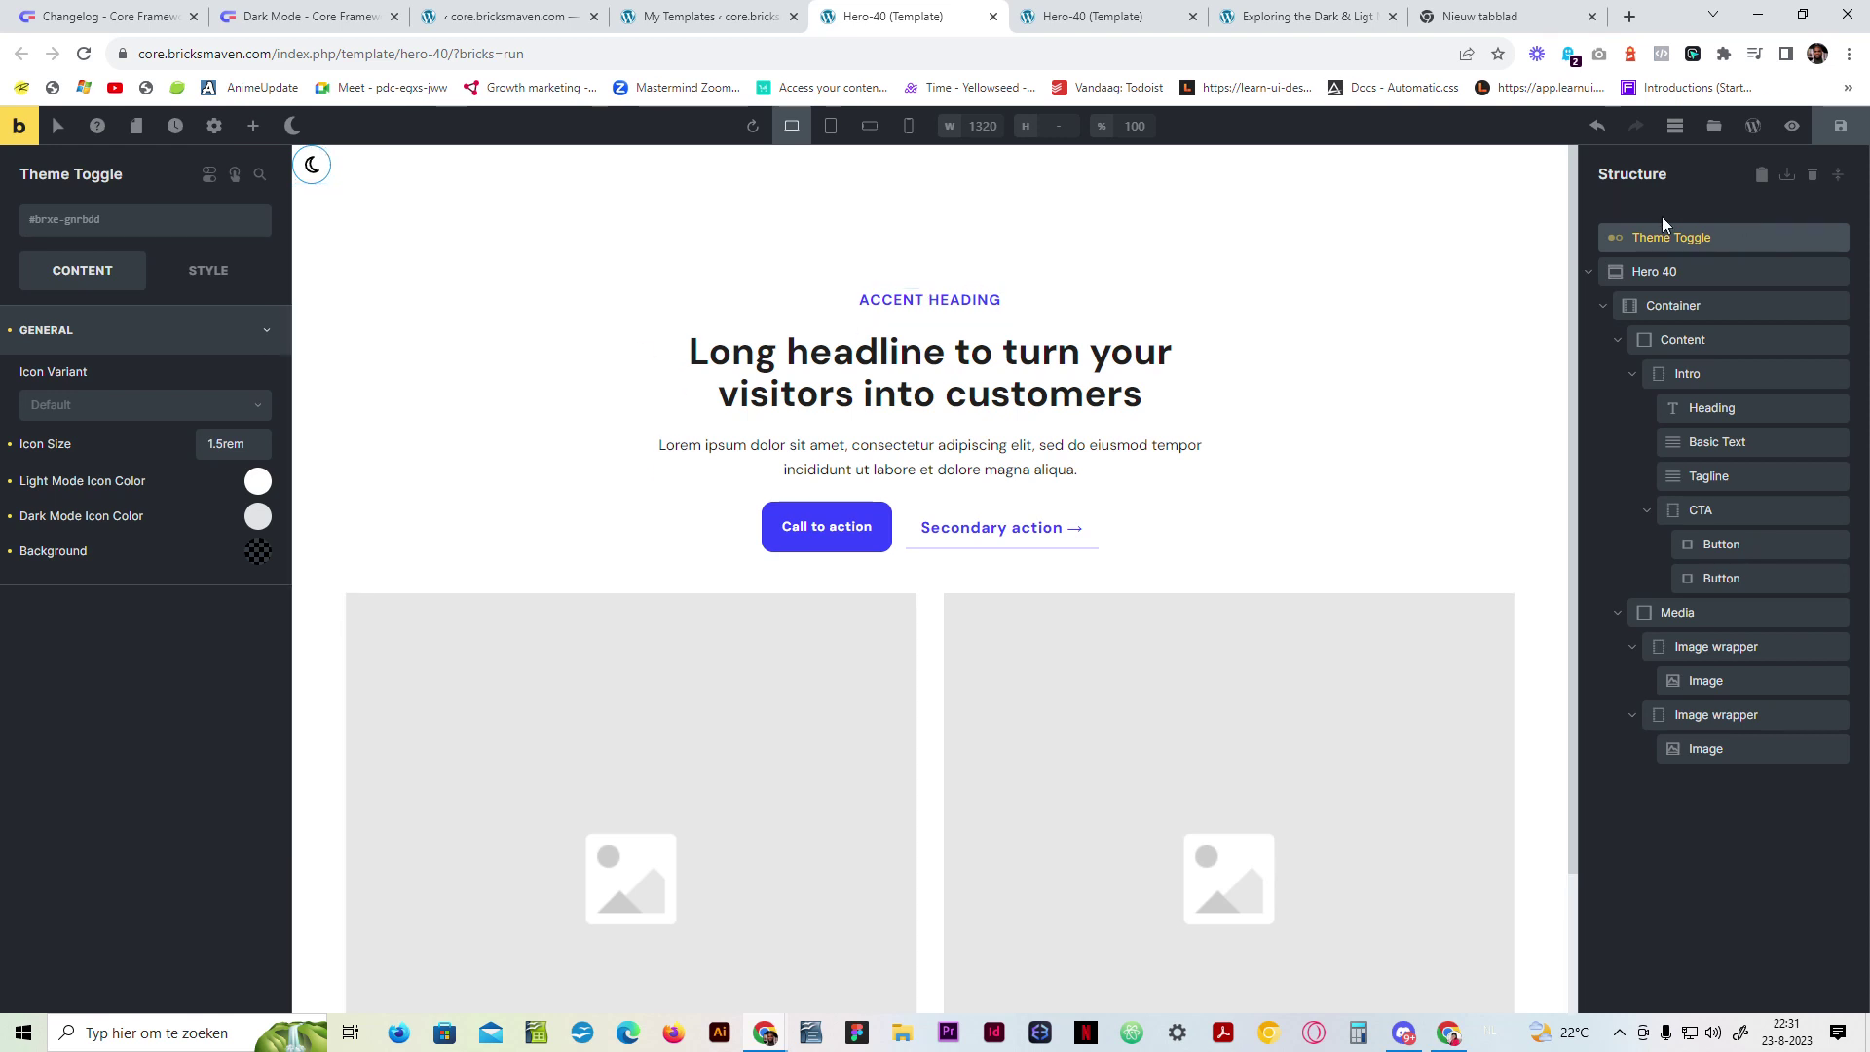
{"action": "right_click", "coordinate": [1646, 242]}
{"action": "left_click", "coordinate": [1694, 472]}
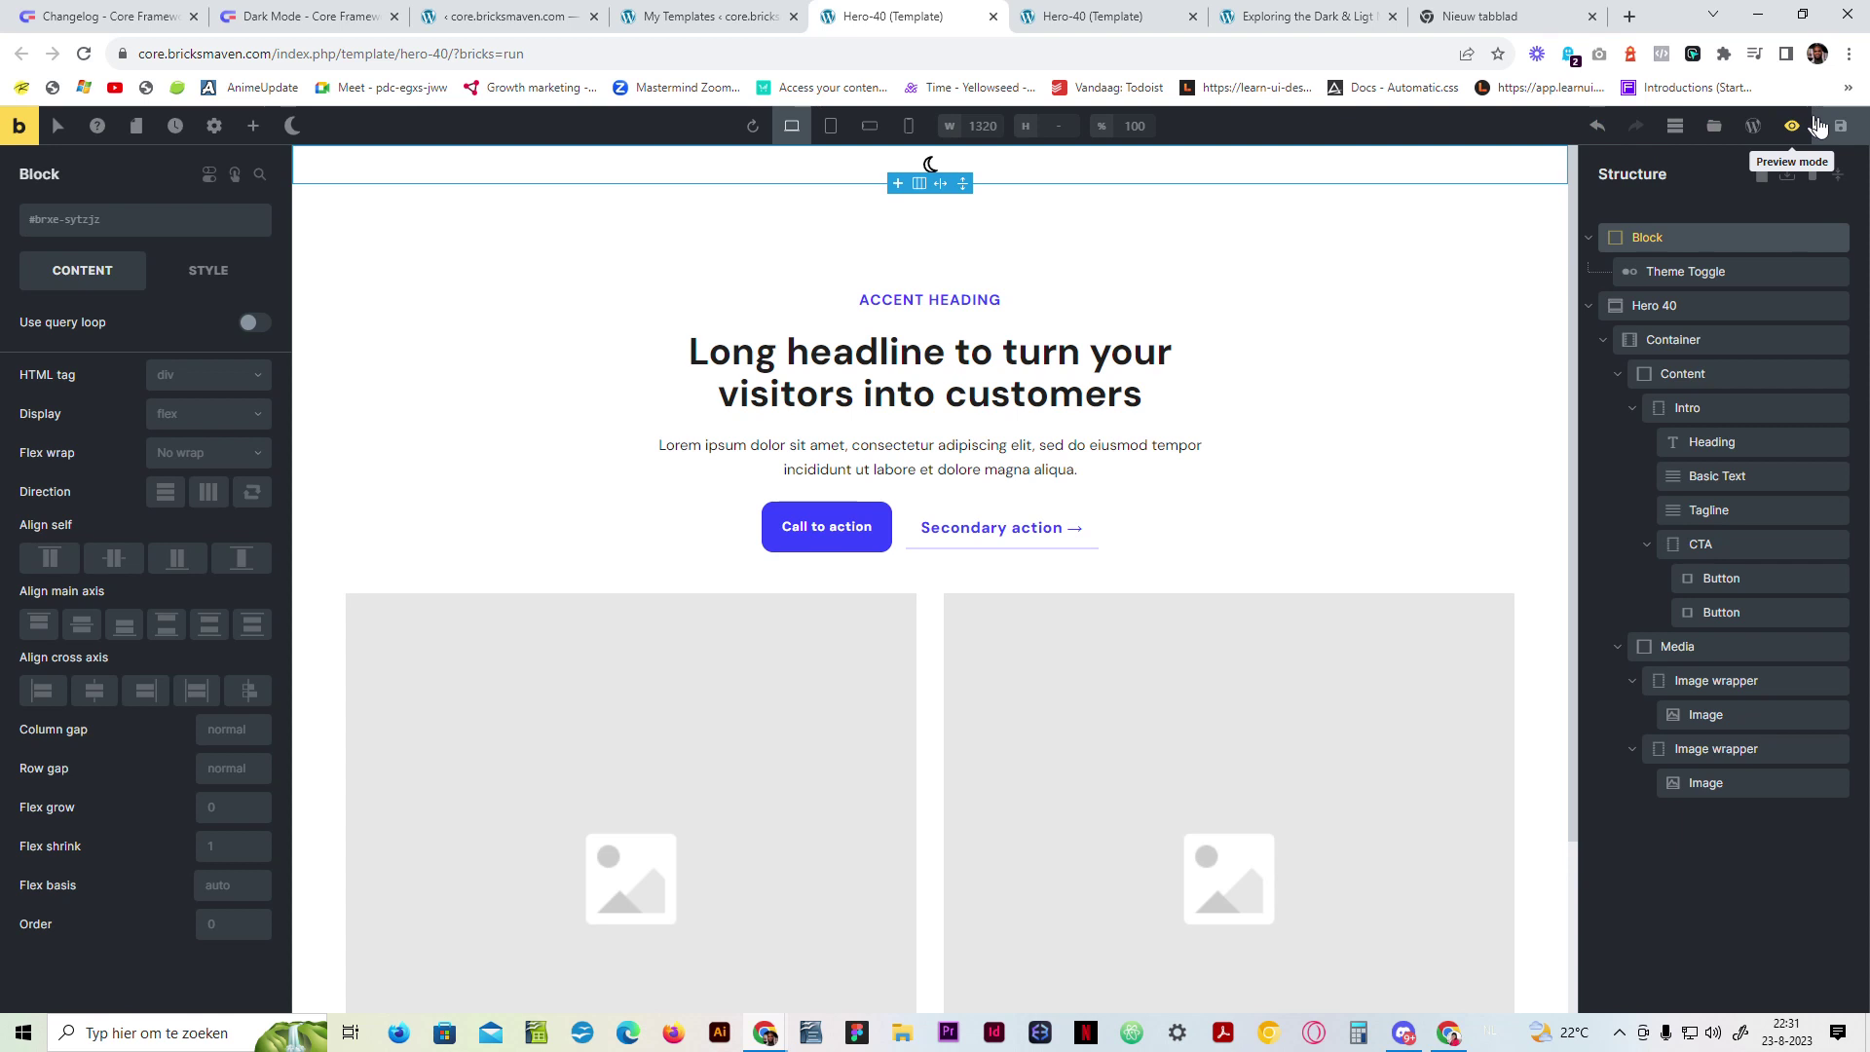
{"action": "left_click", "coordinate": [1828, 128]}
{"action": "left_click", "coordinate": [1071, 14]}
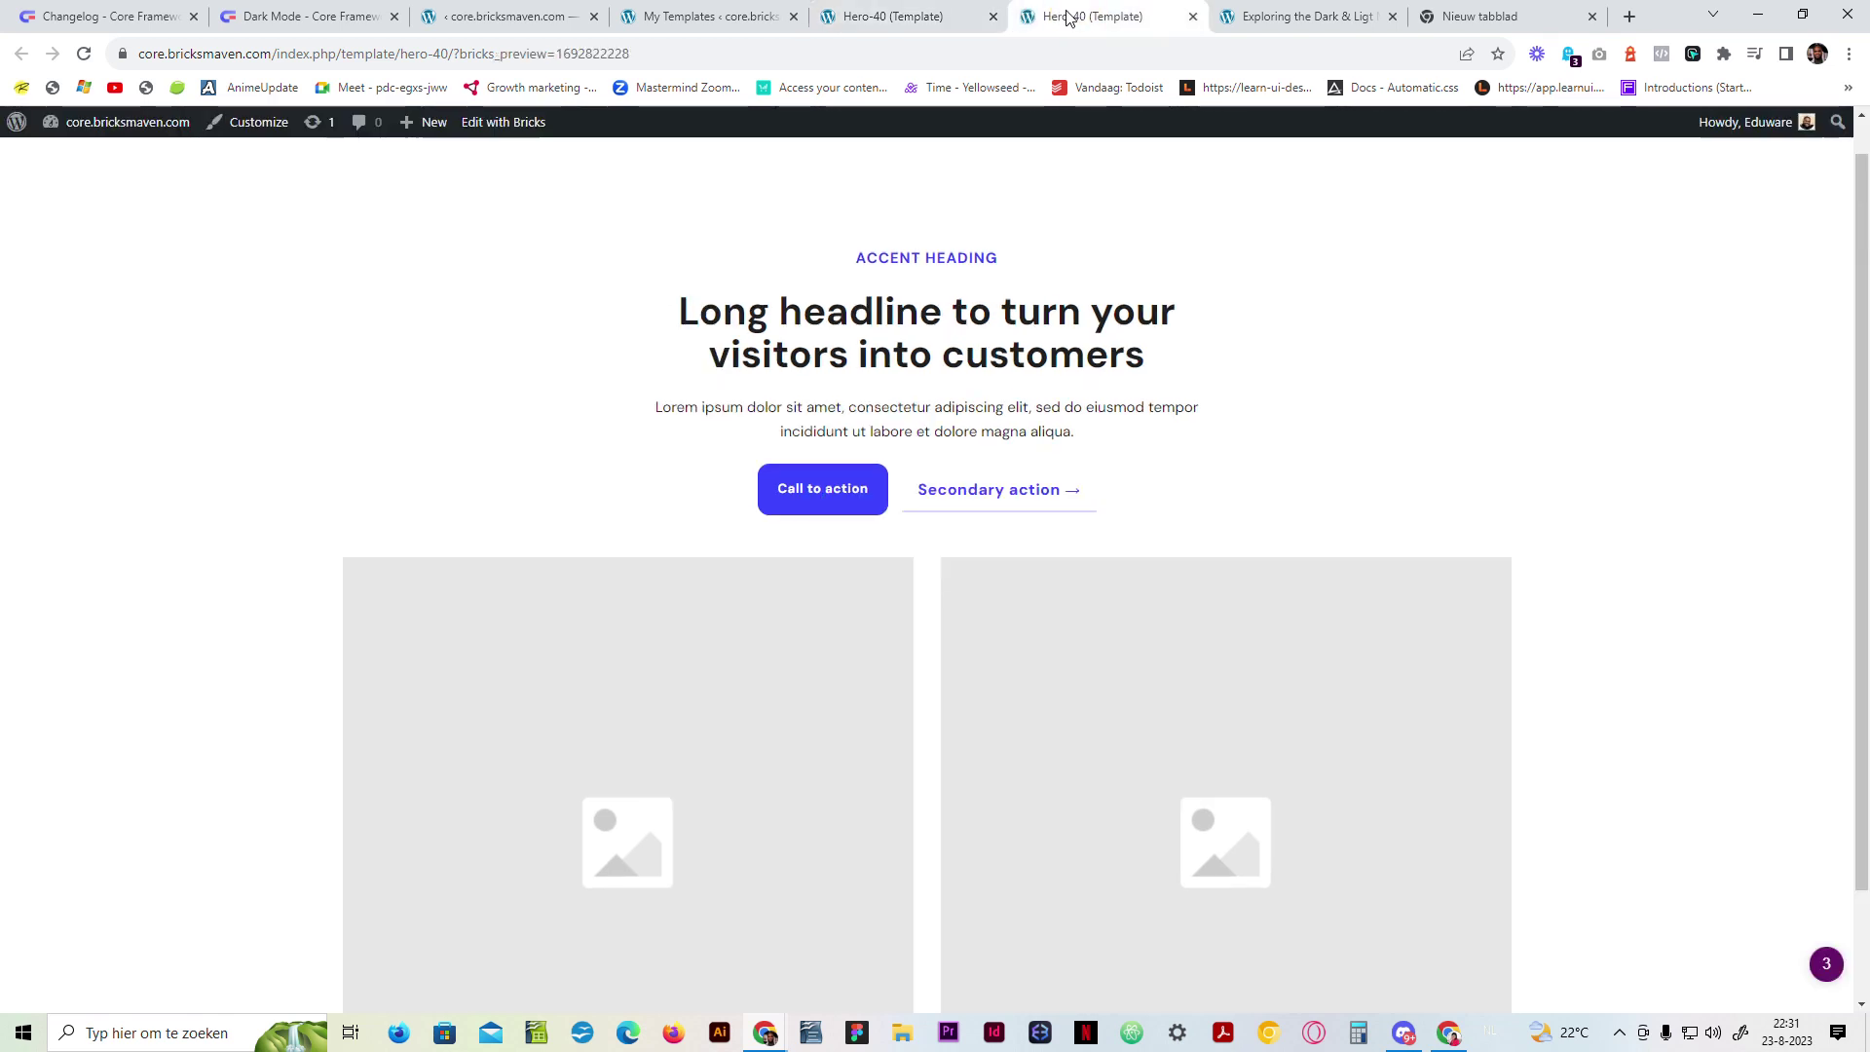
{"action": "left_click", "coordinate": [939, 158]}
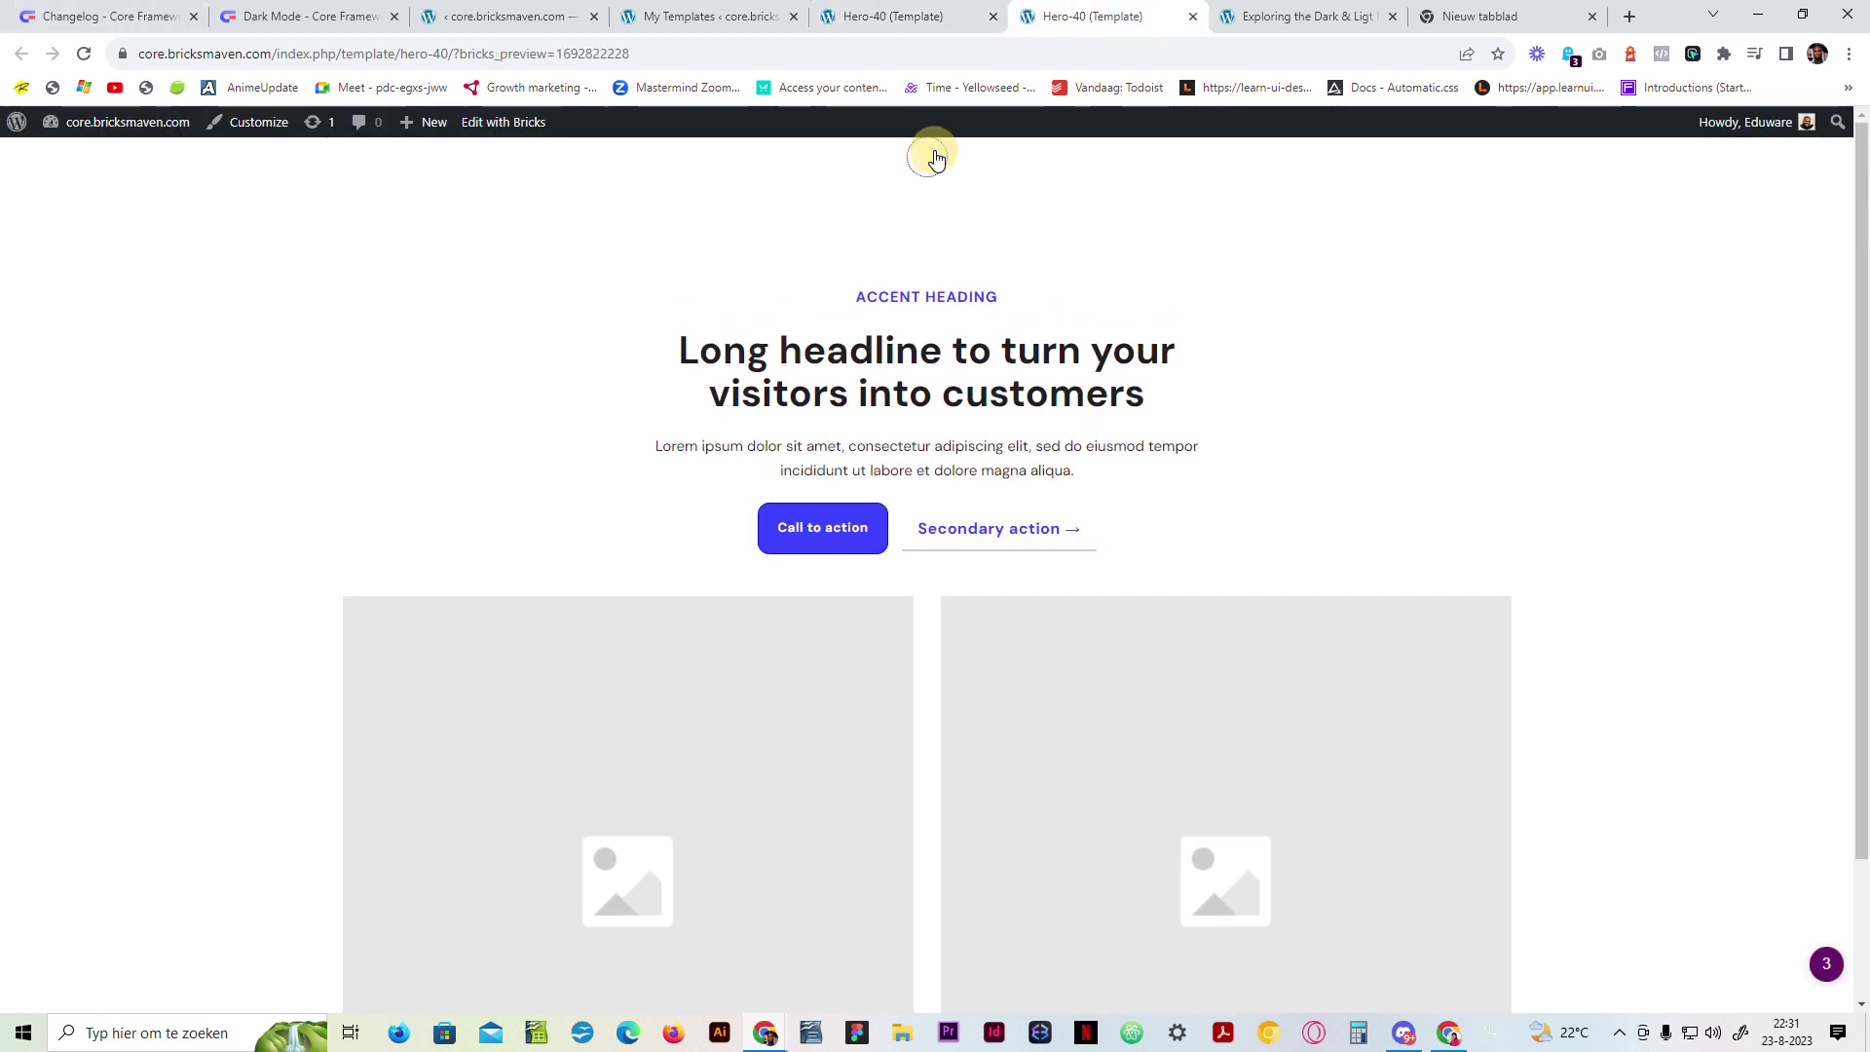
{"action": "left_click", "coordinate": [934, 160]}
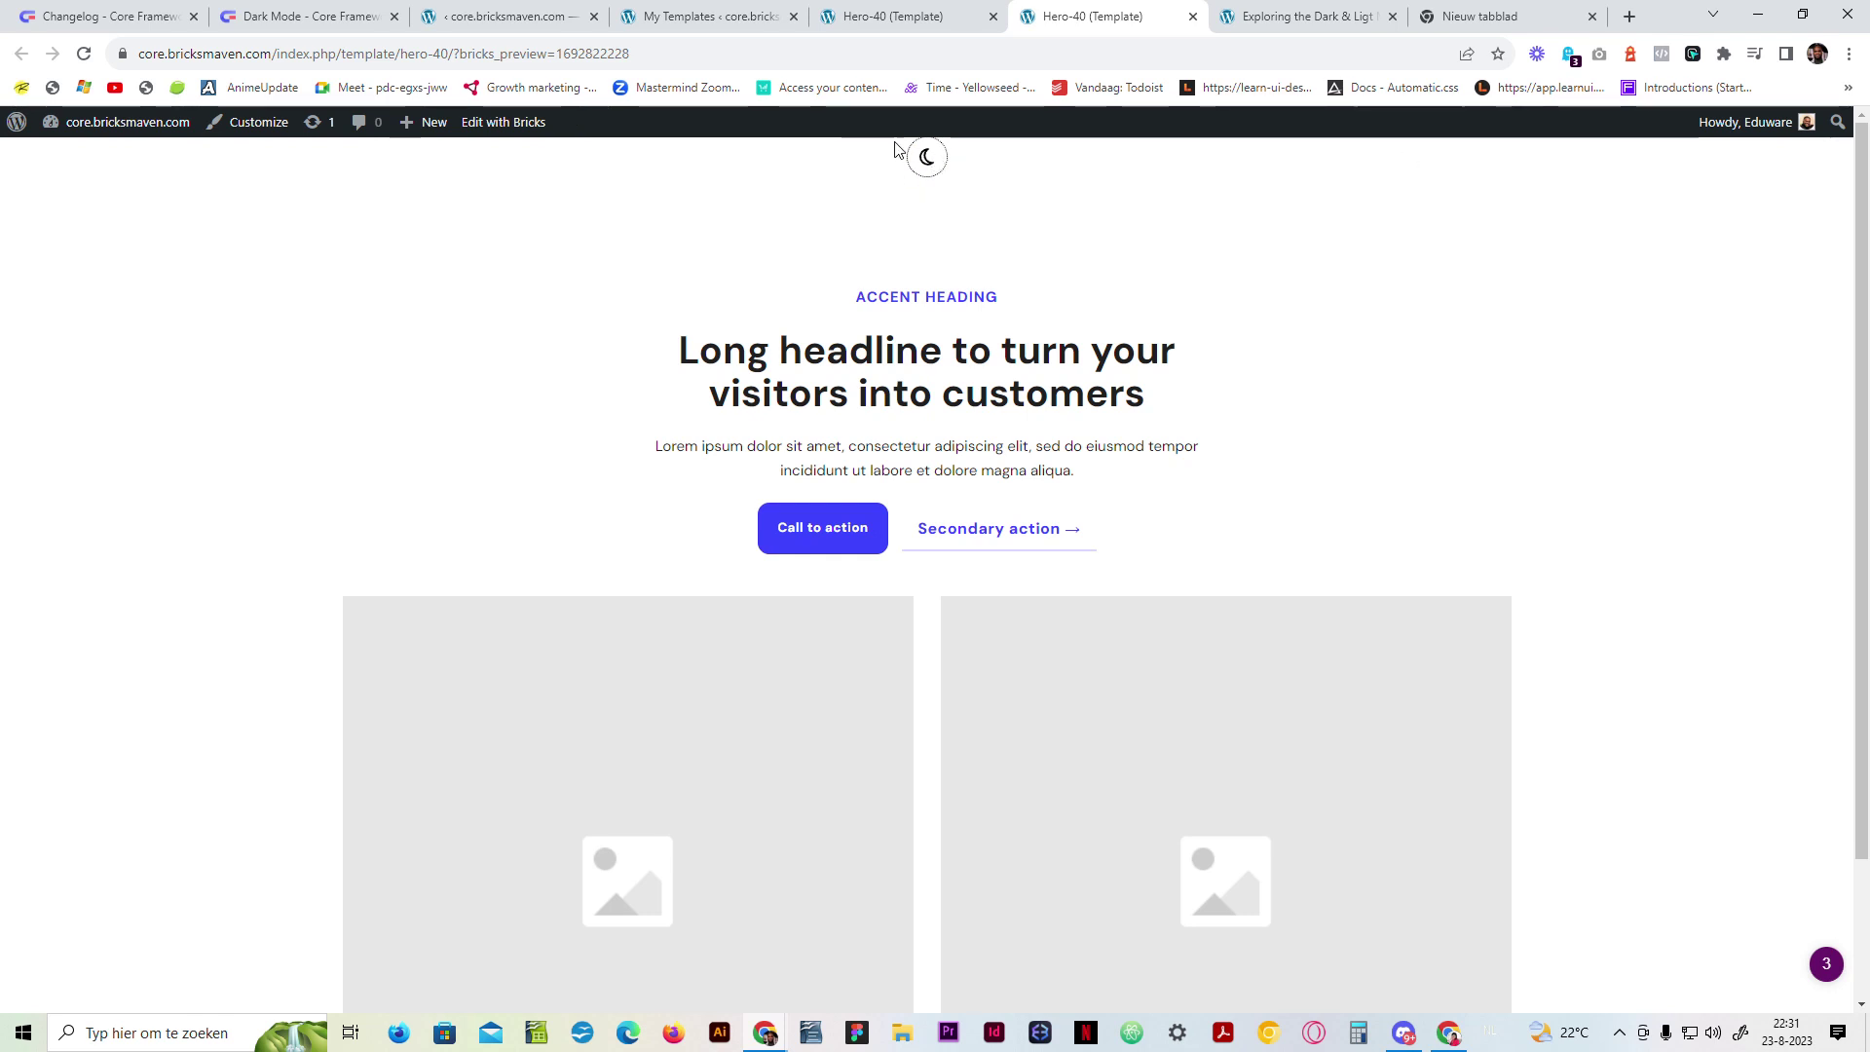
{"action": "left_click", "coordinate": [927, 159]}
{"action": "left_click", "coordinate": [927, 160]}
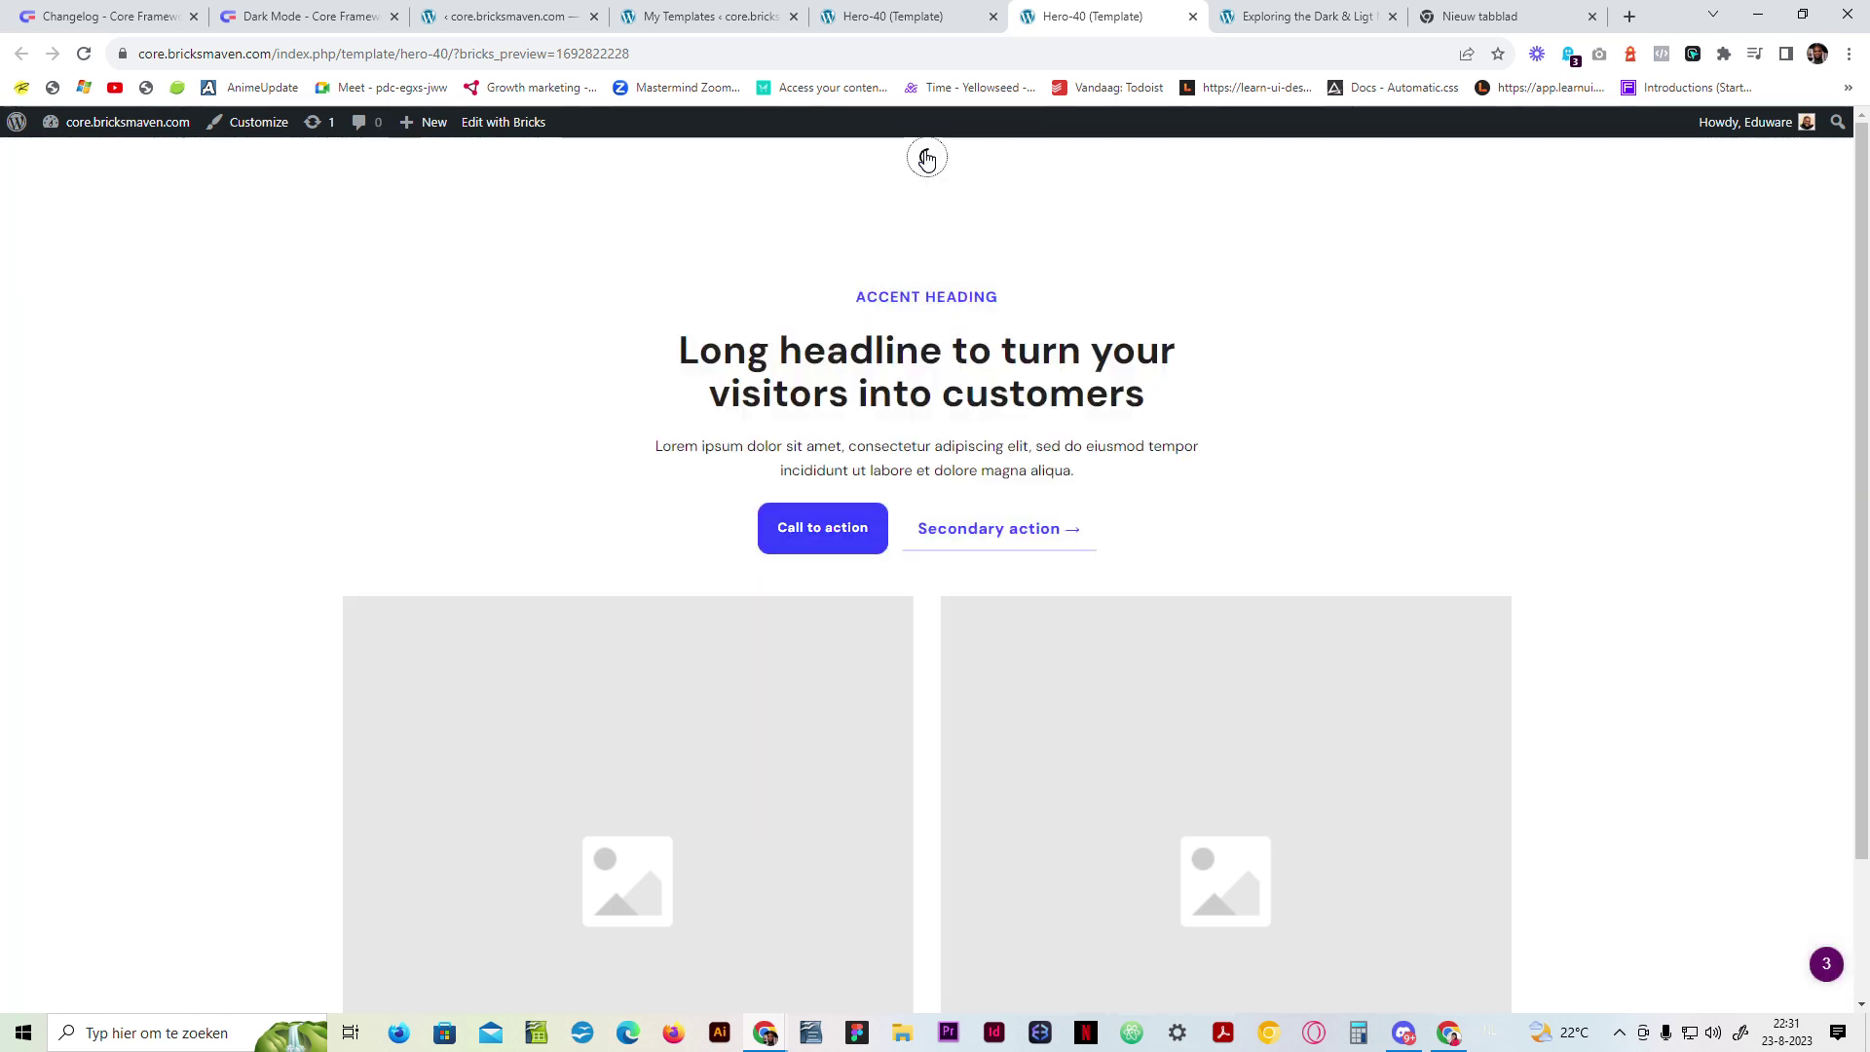
{"action": "left_click", "coordinate": [926, 160]}
{"action": "left_click", "coordinate": [927, 159]}
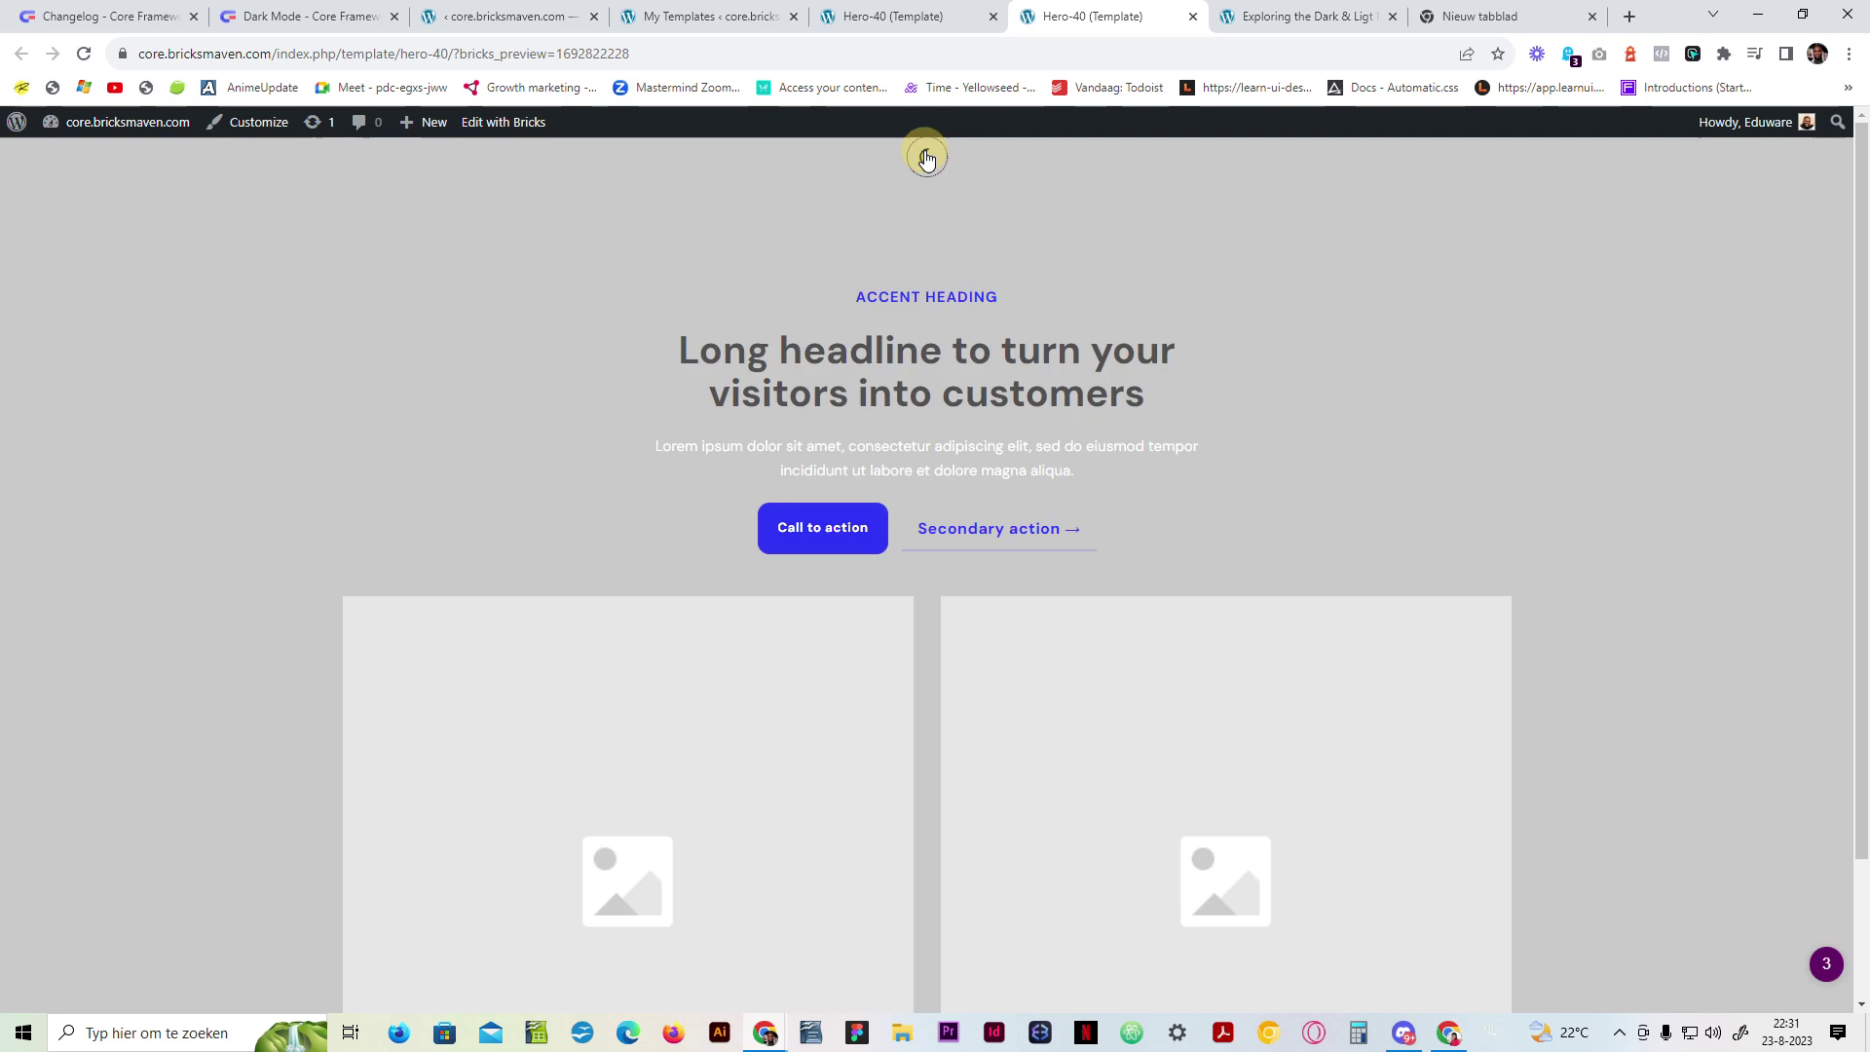
{"action": "left_click", "coordinate": [927, 160]}
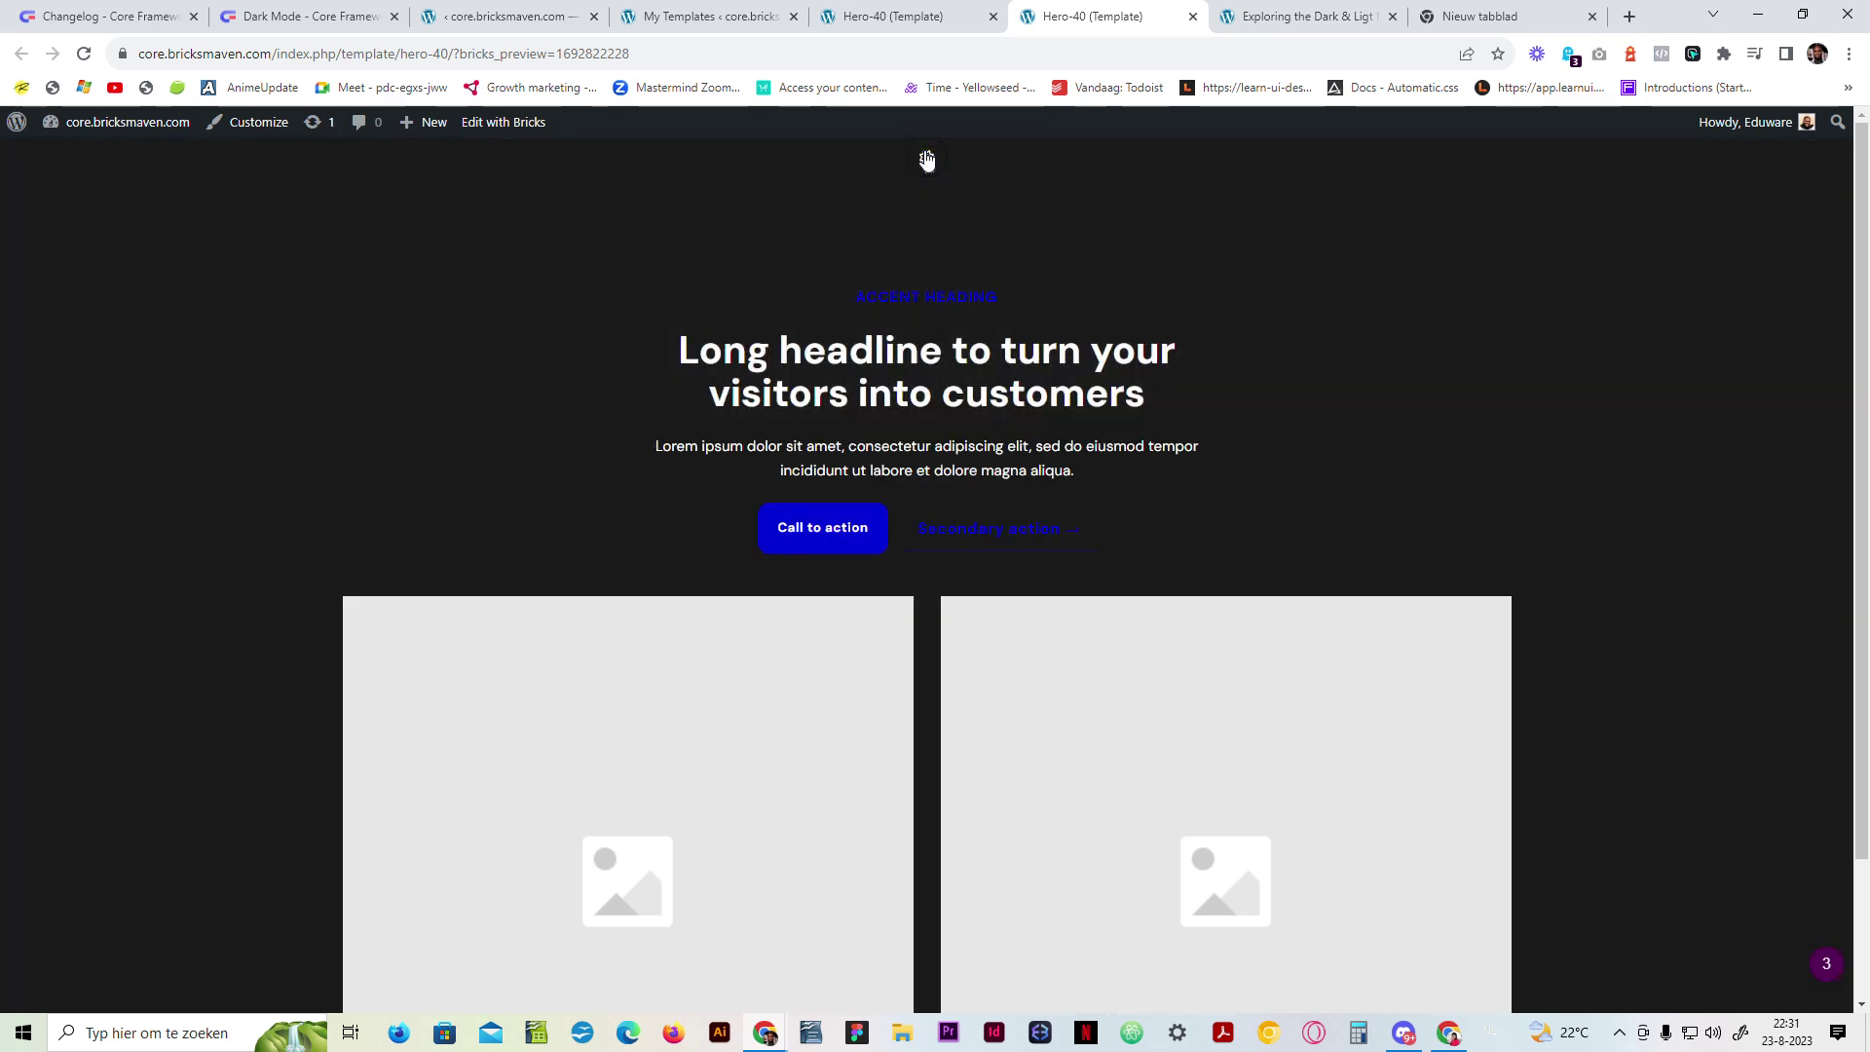
{"action": "left_click", "coordinate": [927, 160]}
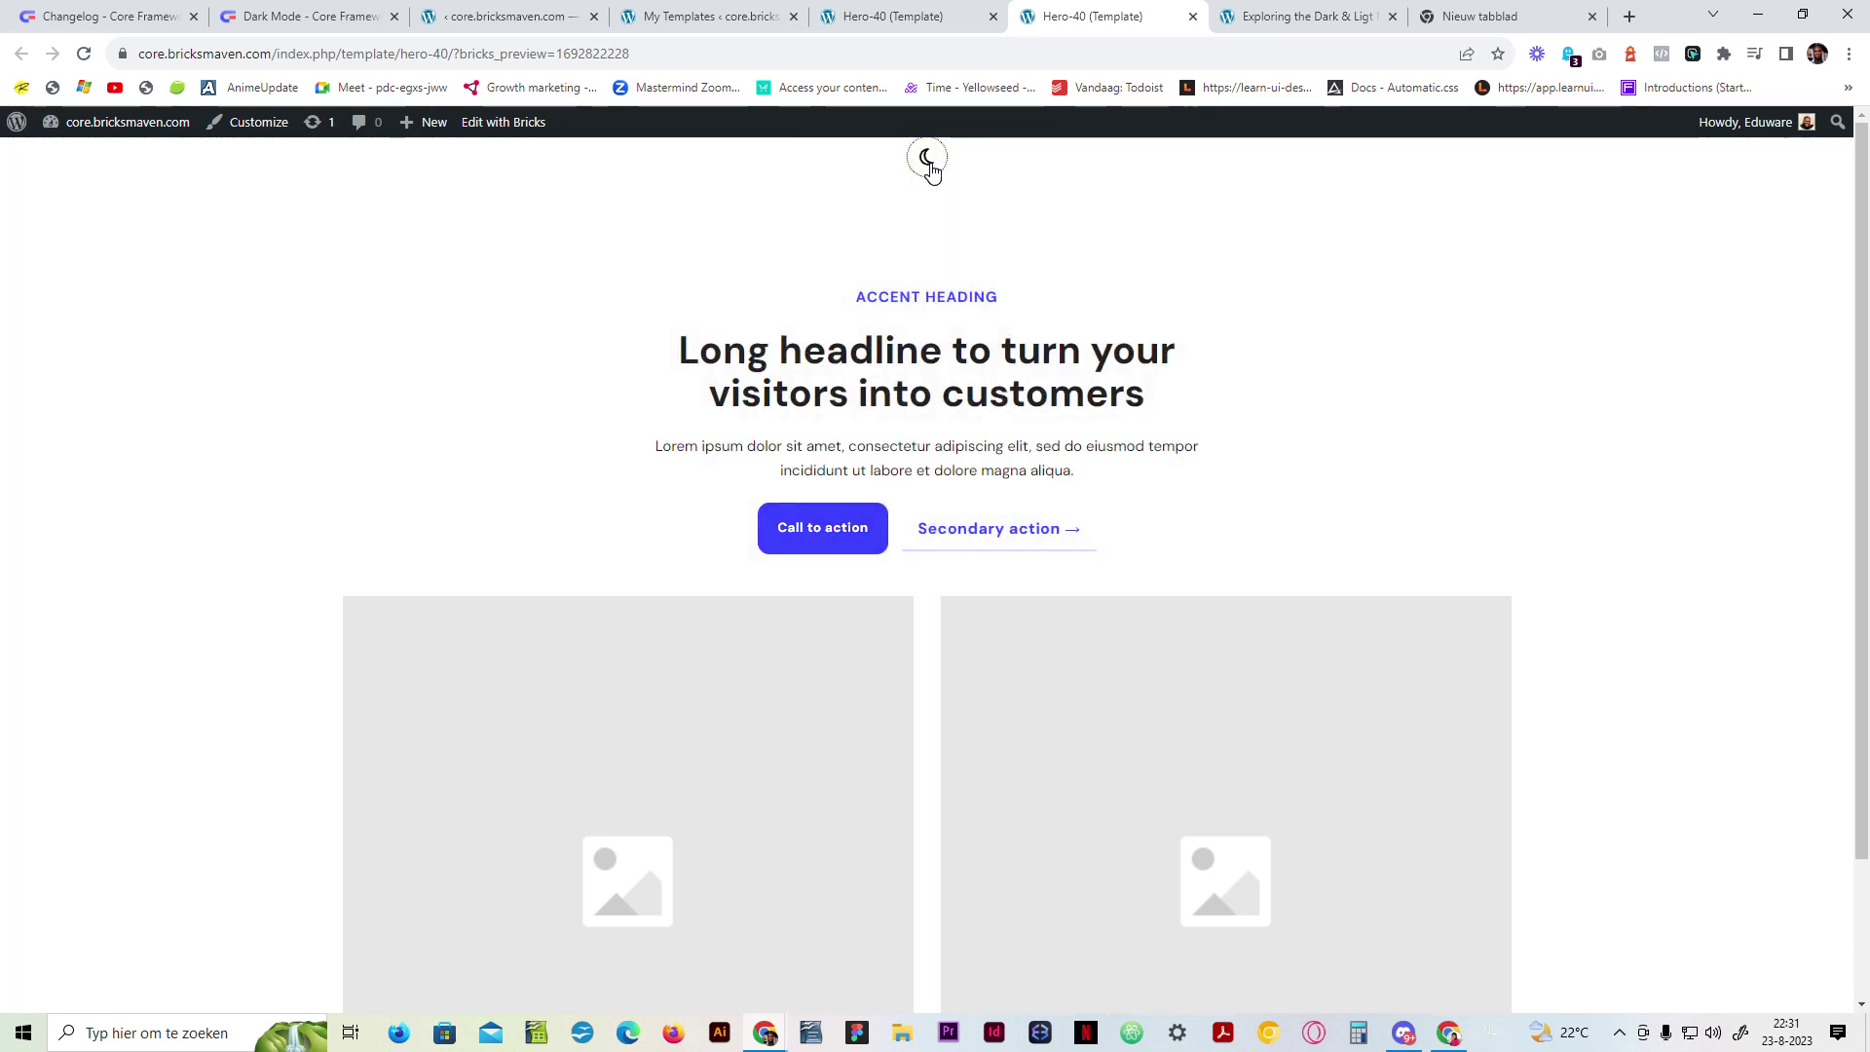
{"action": "left_click", "coordinate": [927, 161]}
{"action": "left_click", "coordinate": [928, 163]}
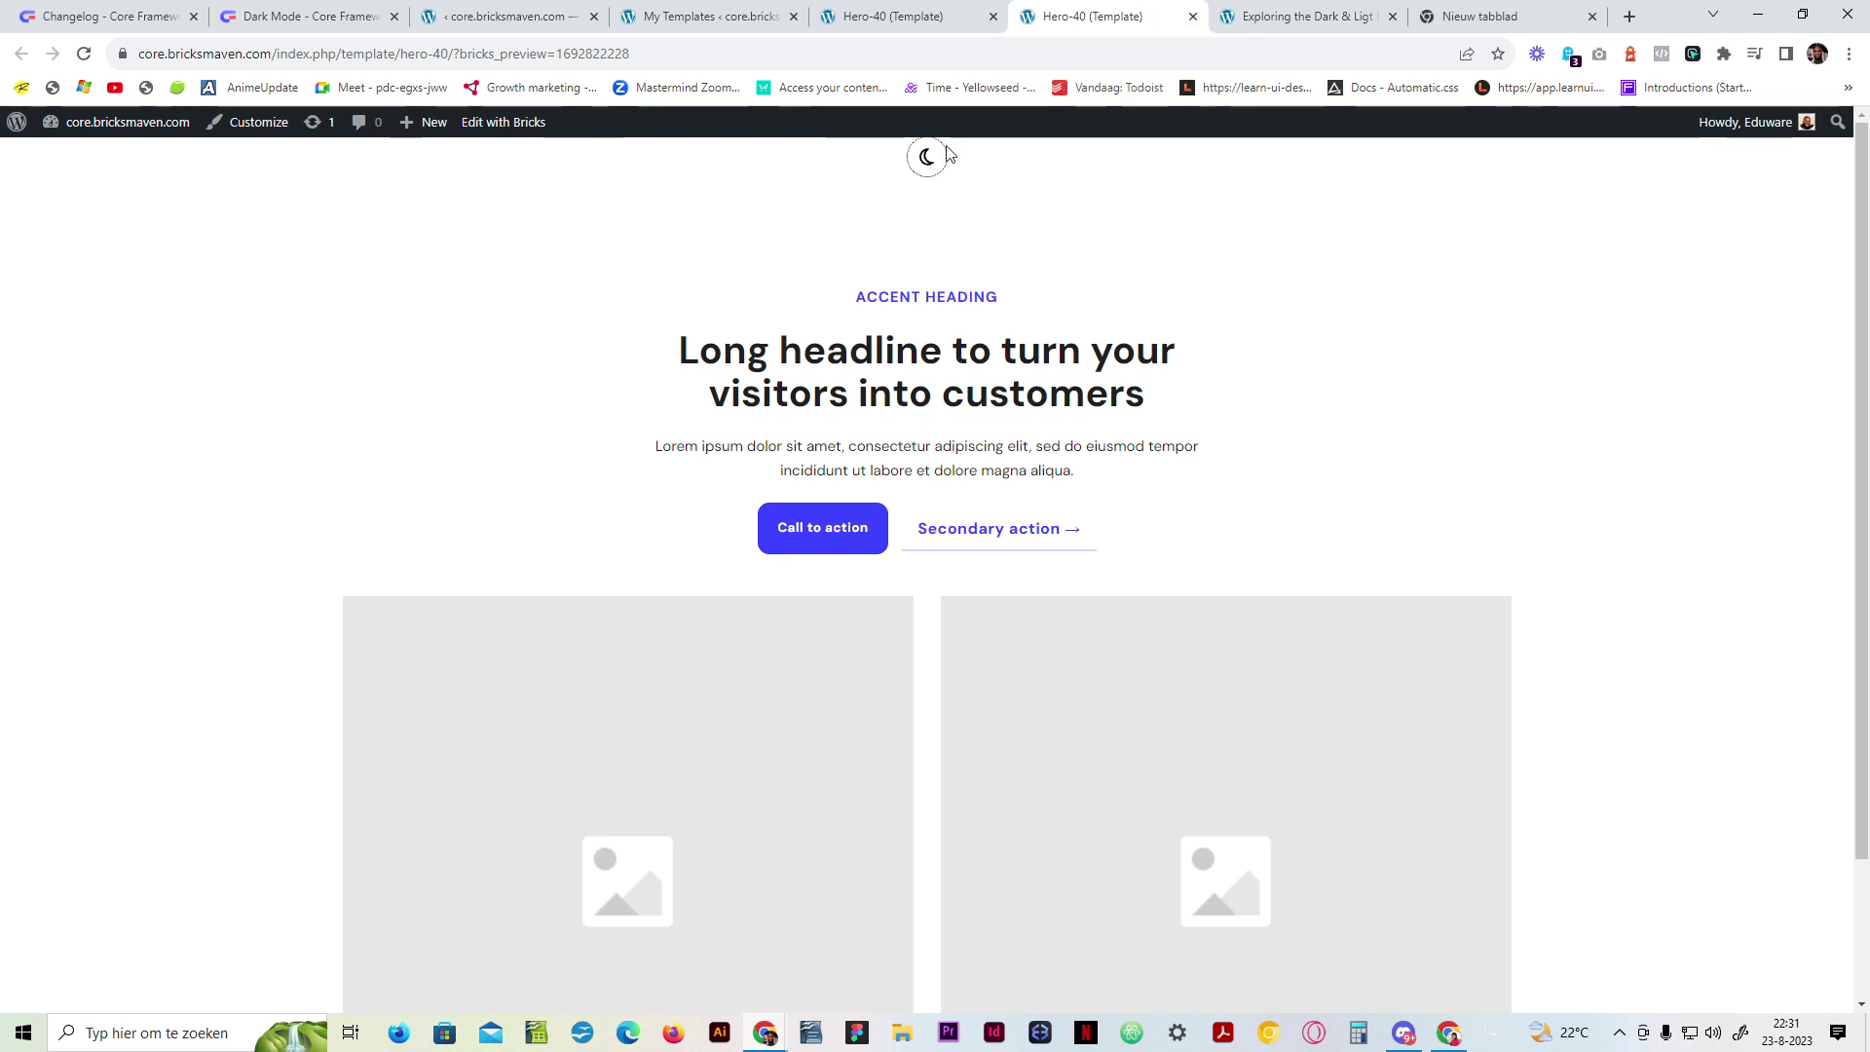
{"action": "left_click", "coordinate": [896, 16]}
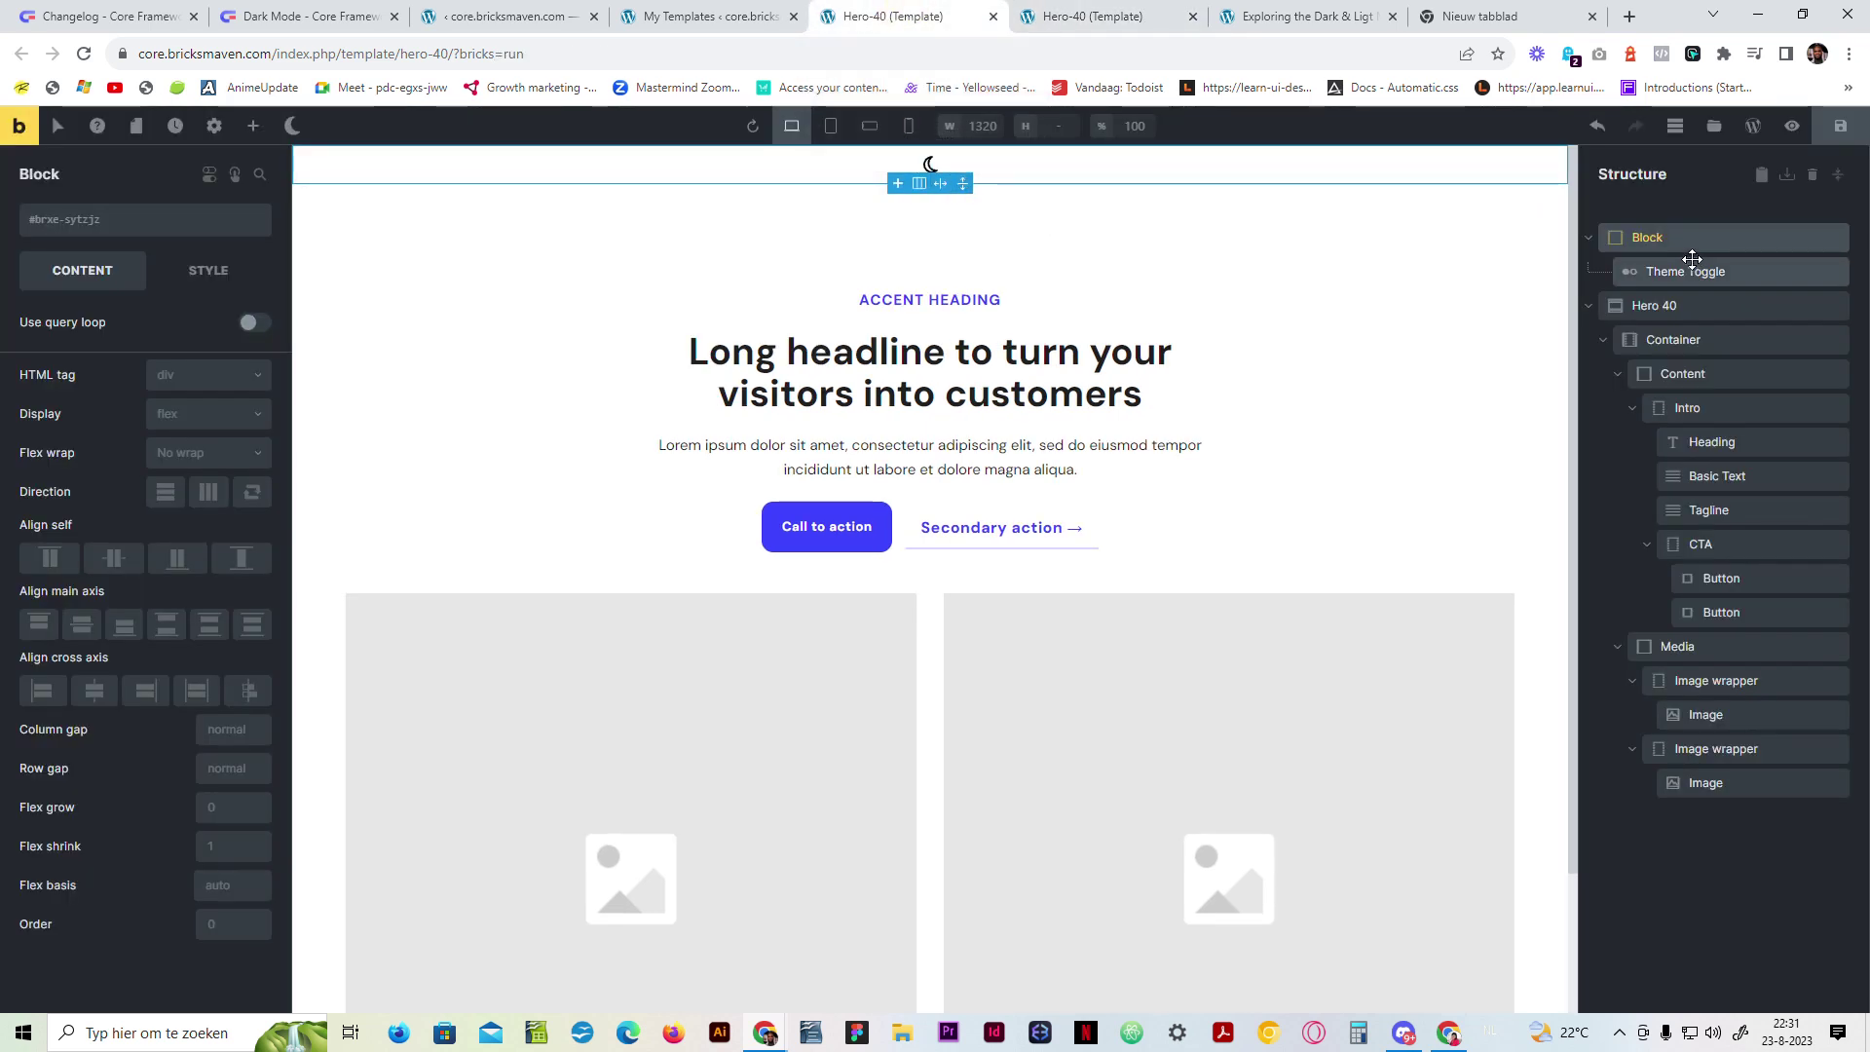
Step: Delete the theme-toggle Block and select the Hero 40 section
{"action": "right_click", "coordinate": [1646, 239]}
{"action": "left_click", "coordinate": [1669, 360]}
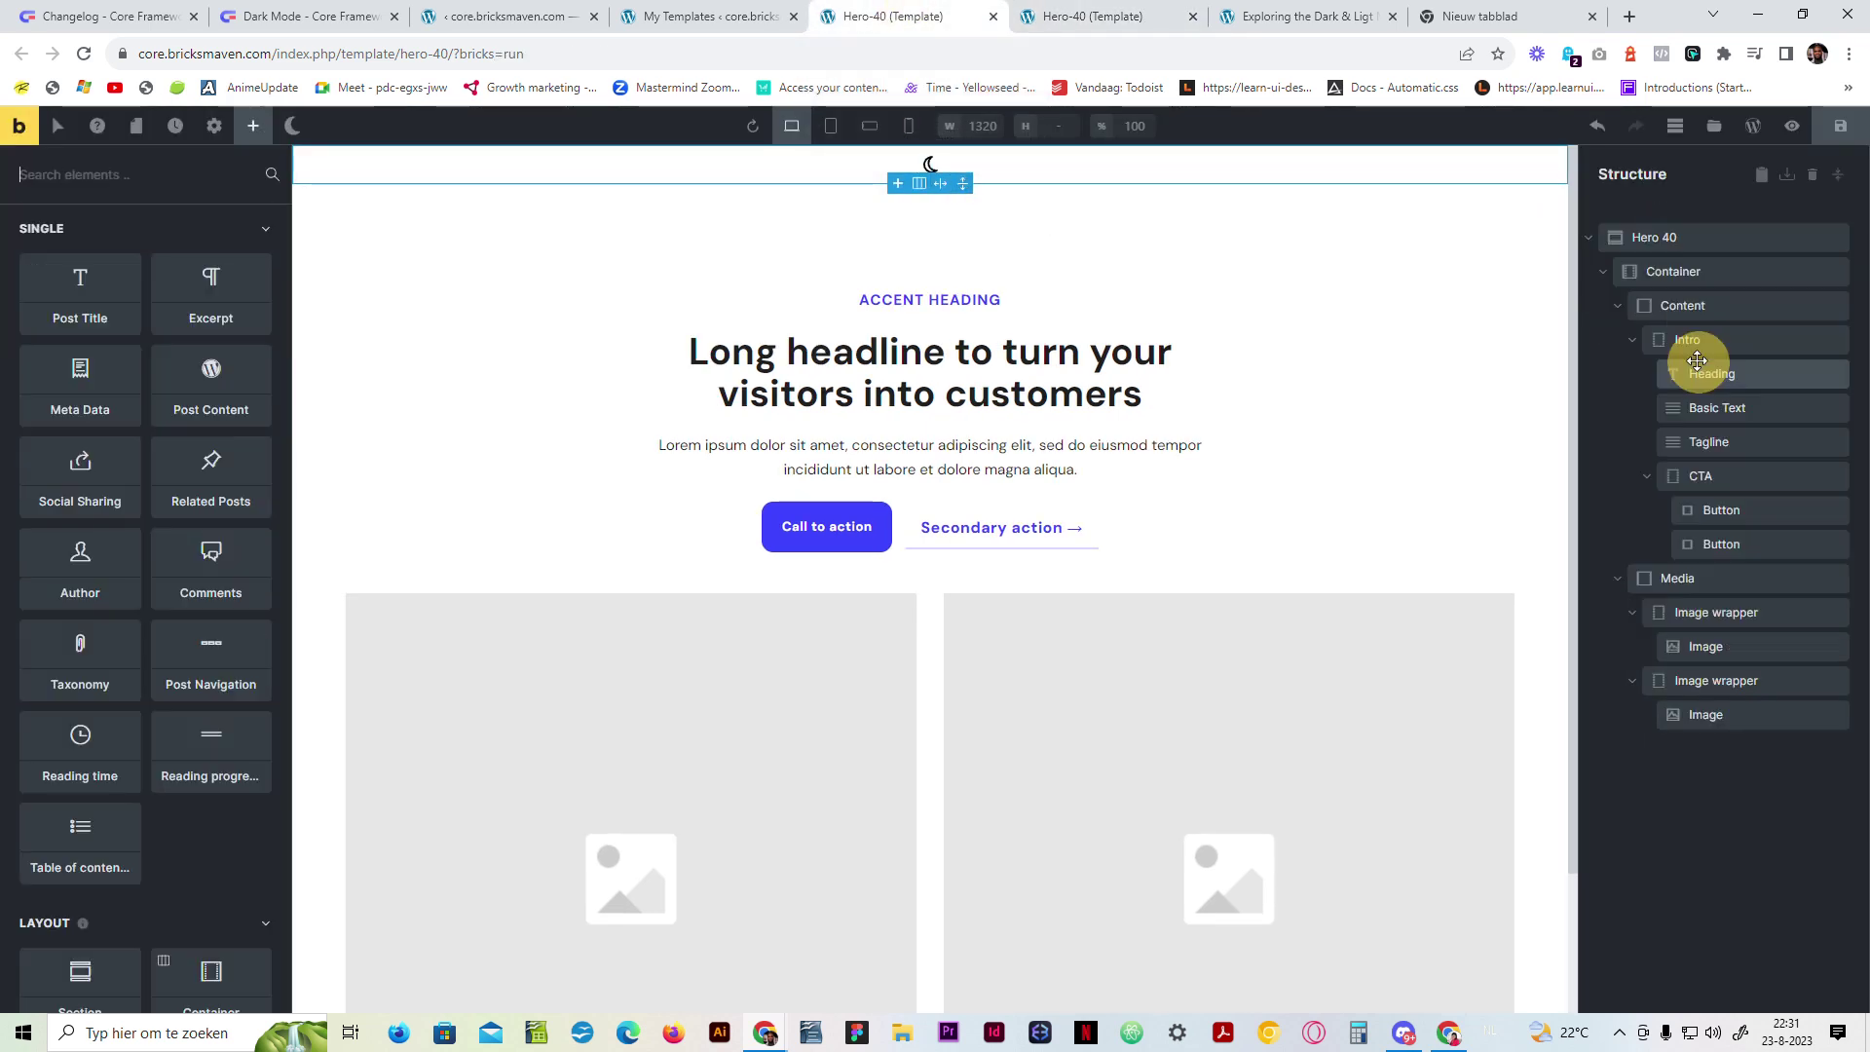
{"action": "left_click", "coordinate": [1638, 236]}
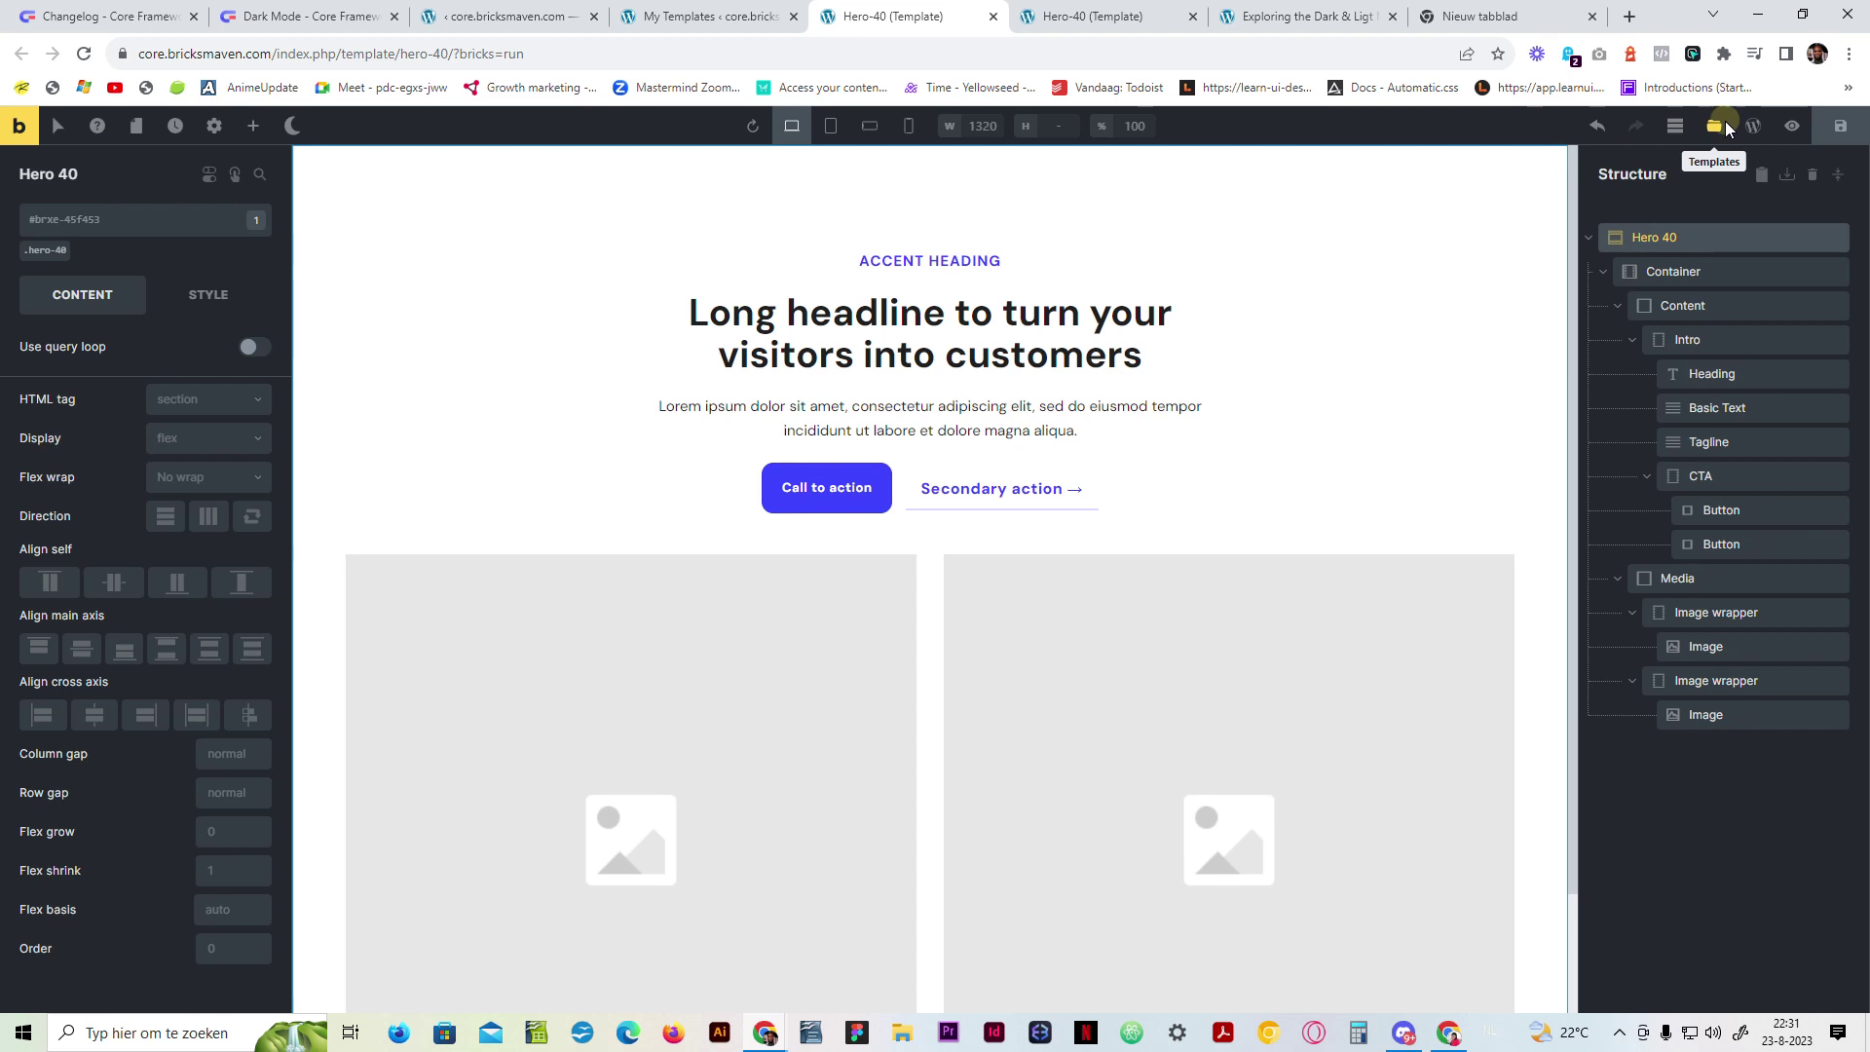
Step: Insert the Contact 12 template from the Content bundle, with images imported, below Hero 40
{"action": "left_click", "coordinate": [1714, 126]}
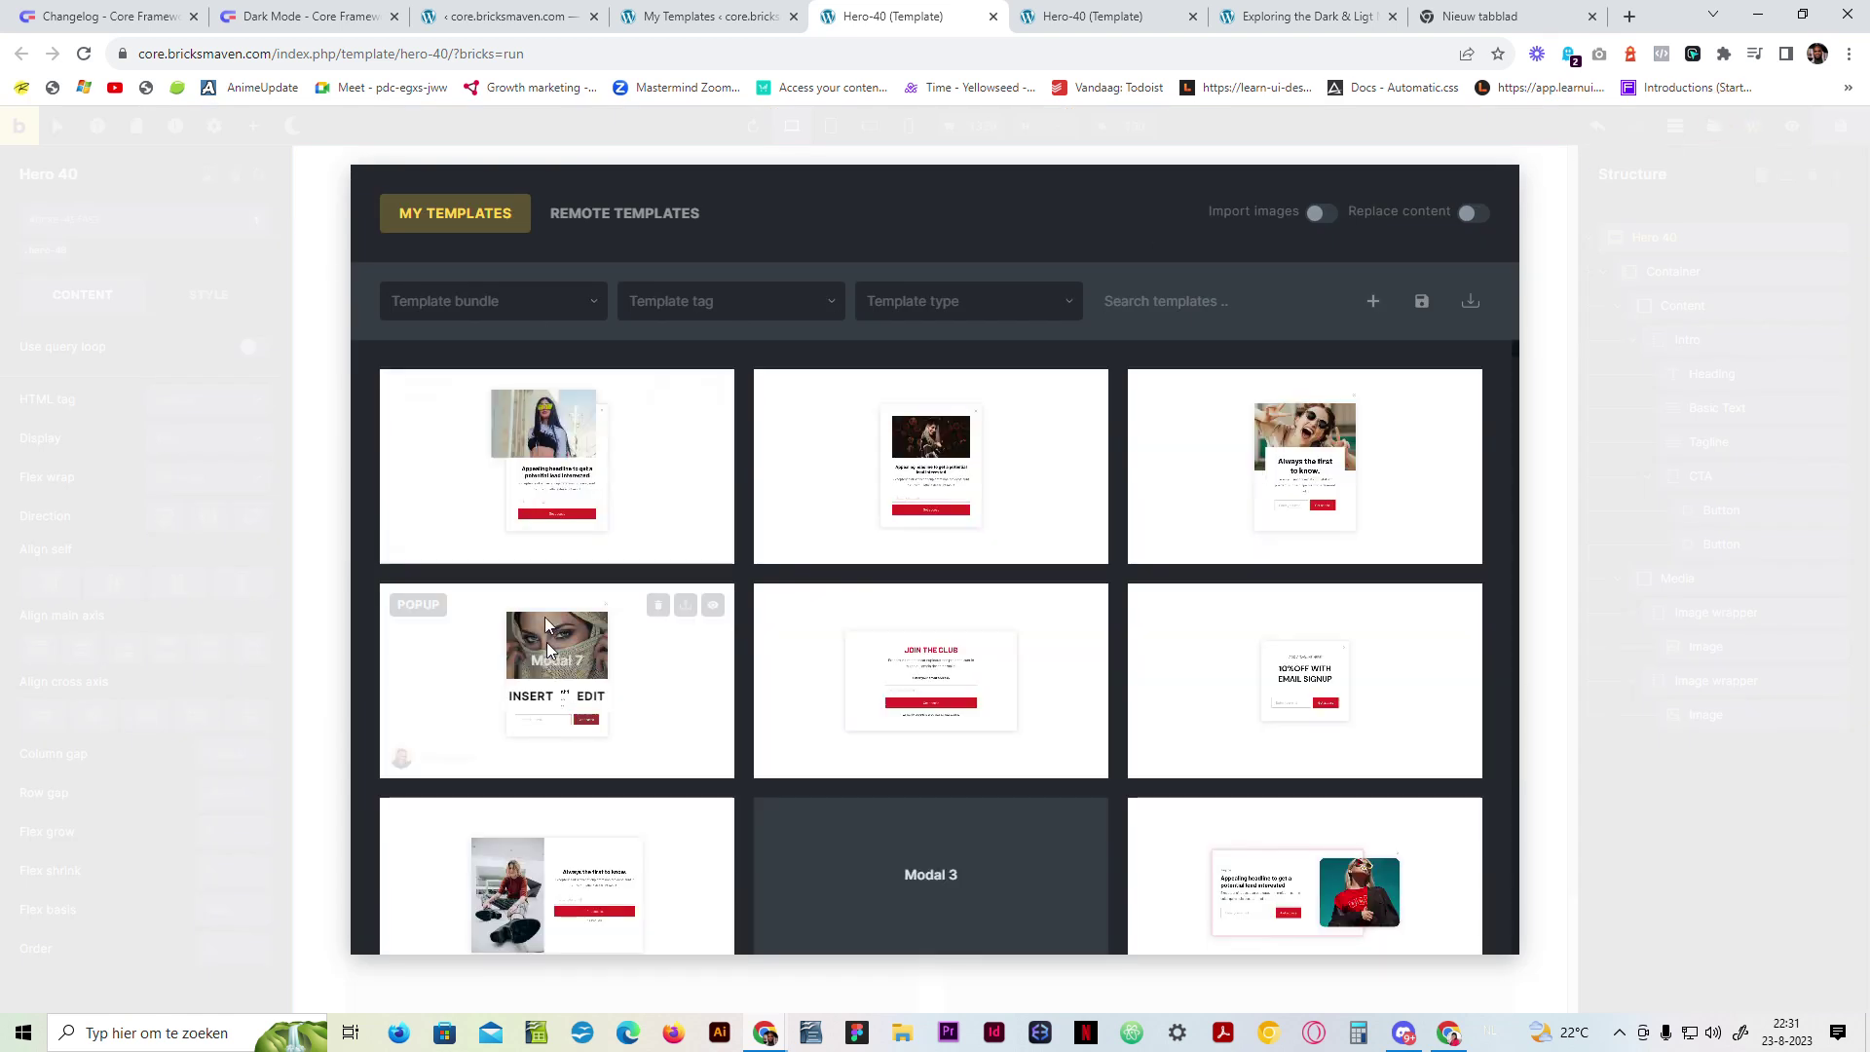
{"action": "left_click", "coordinate": [469, 298]}
{"action": "scroll", "coordinate": [509, 542], "scroll_direction": "down", "scroll_amount": 3}
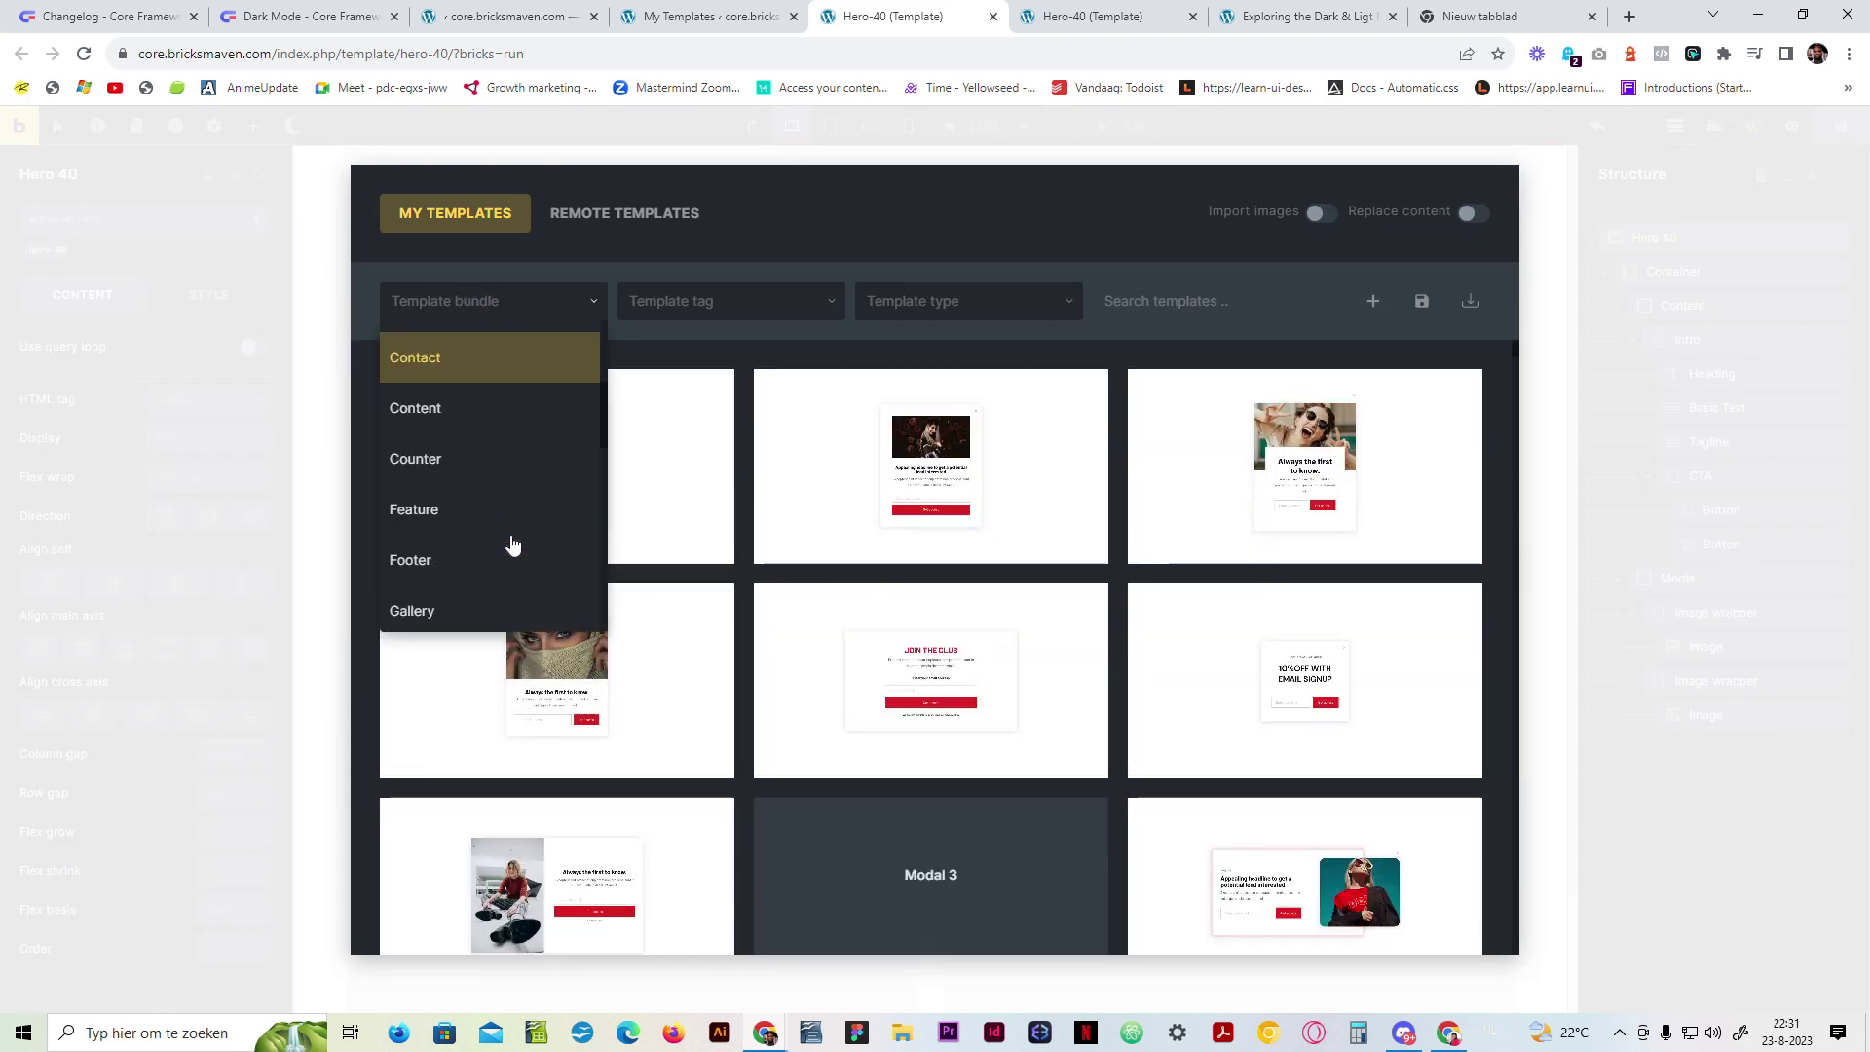
{"action": "left_click", "coordinate": [501, 417]}
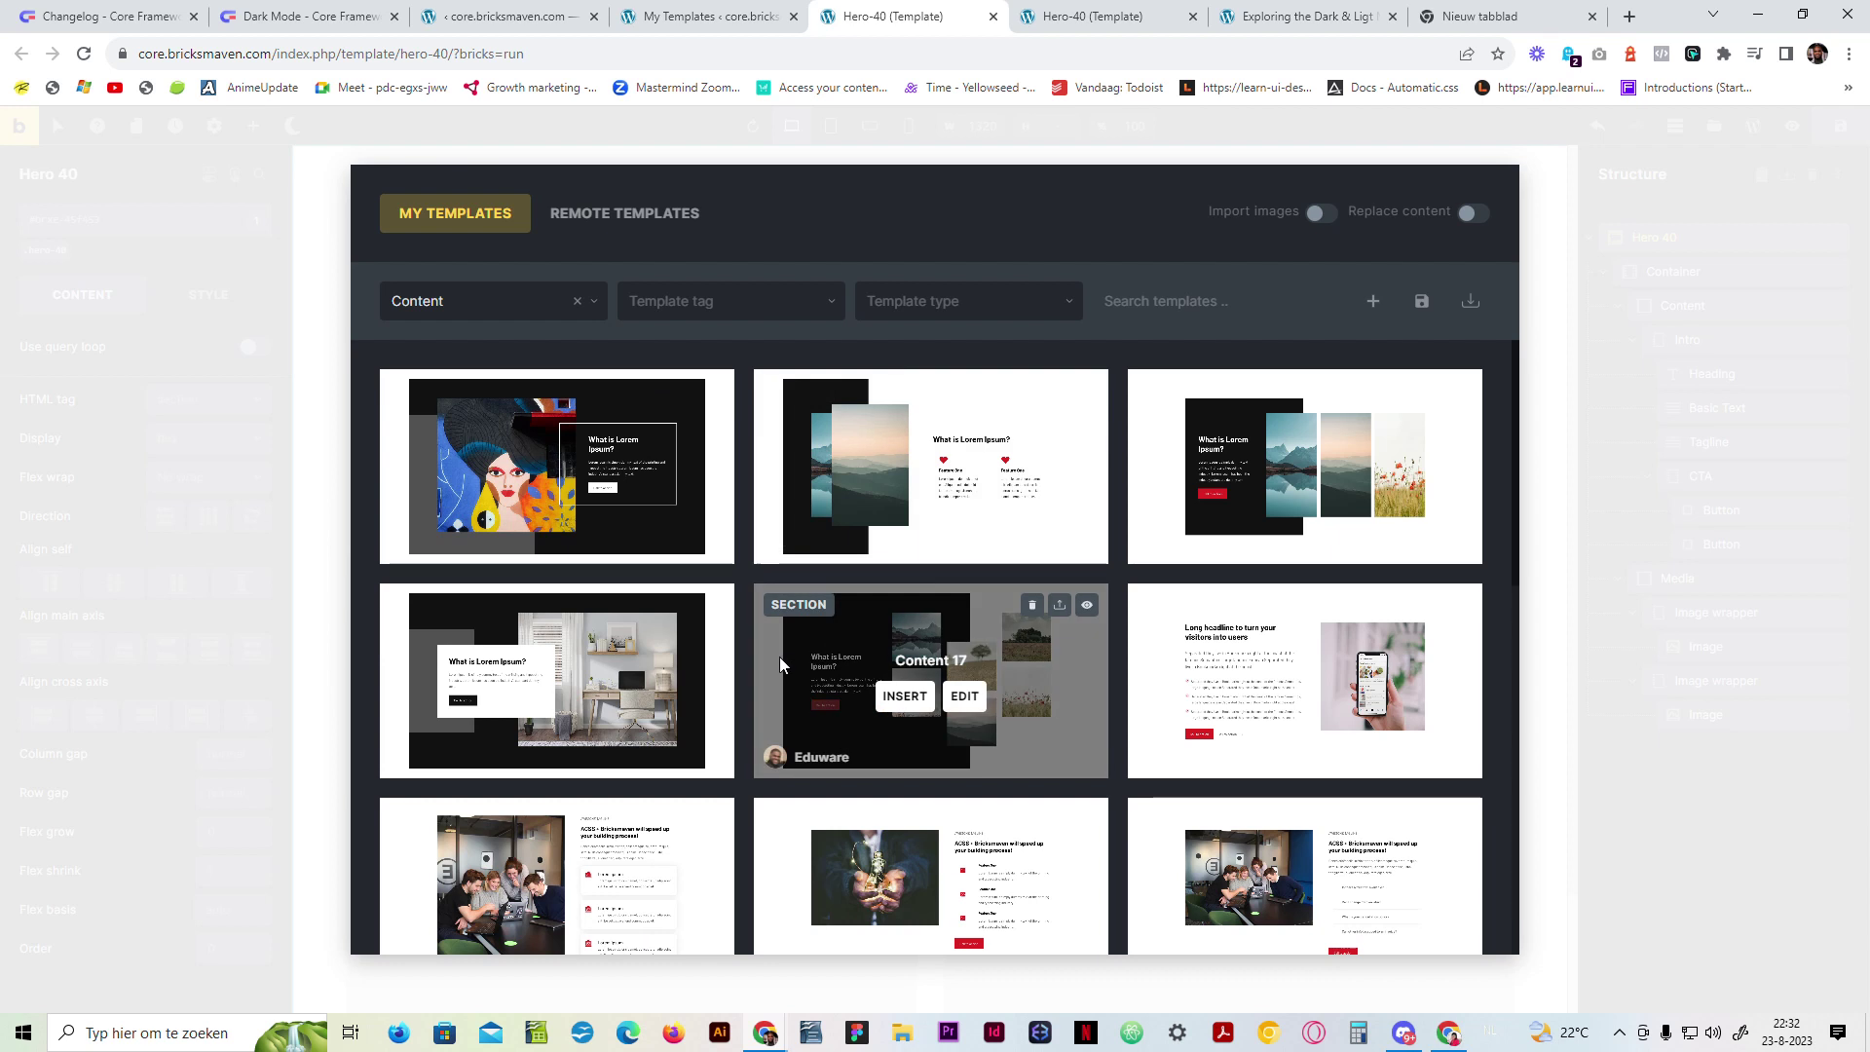
{"action": "scroll", "coordinate": [775, 659], "scroll_direction": "down", "scroll_amount": 3}
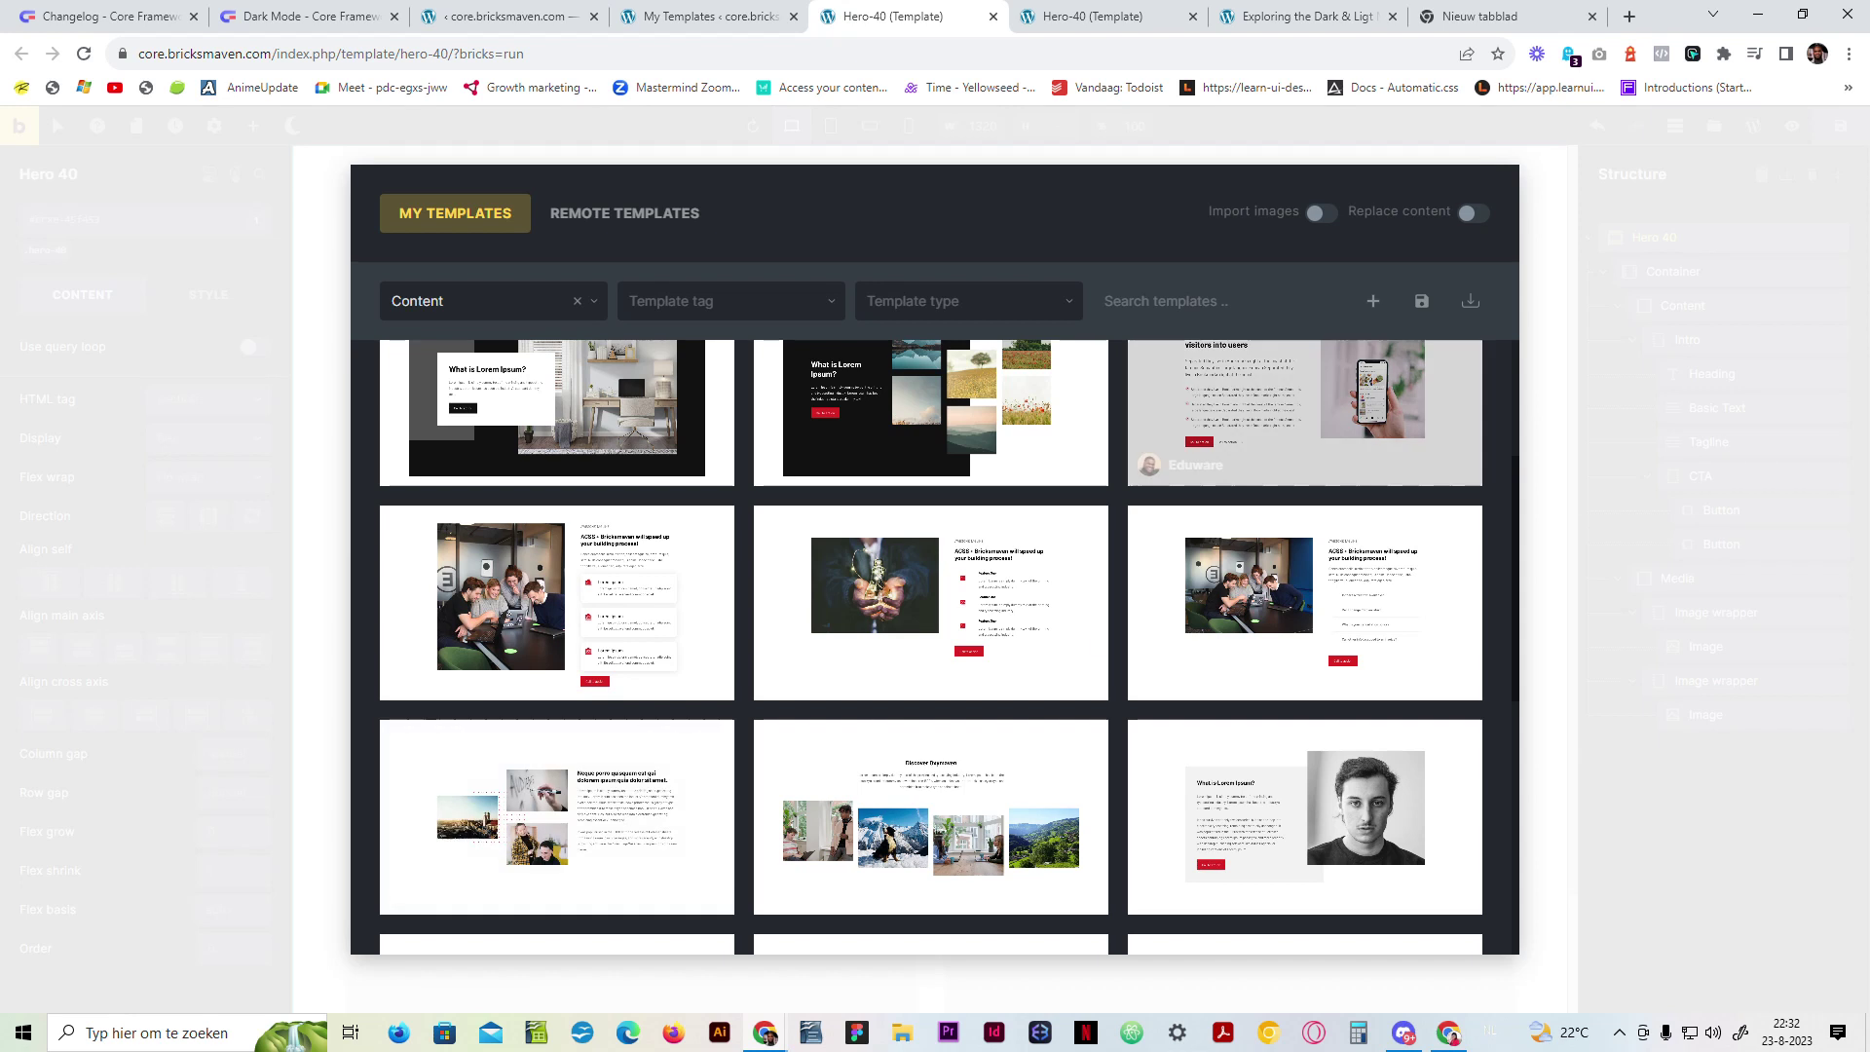
{"action": "left_click", "coordinate": [1321, 212]}
{"action": "left_click", "coordinate": [539, 831]}
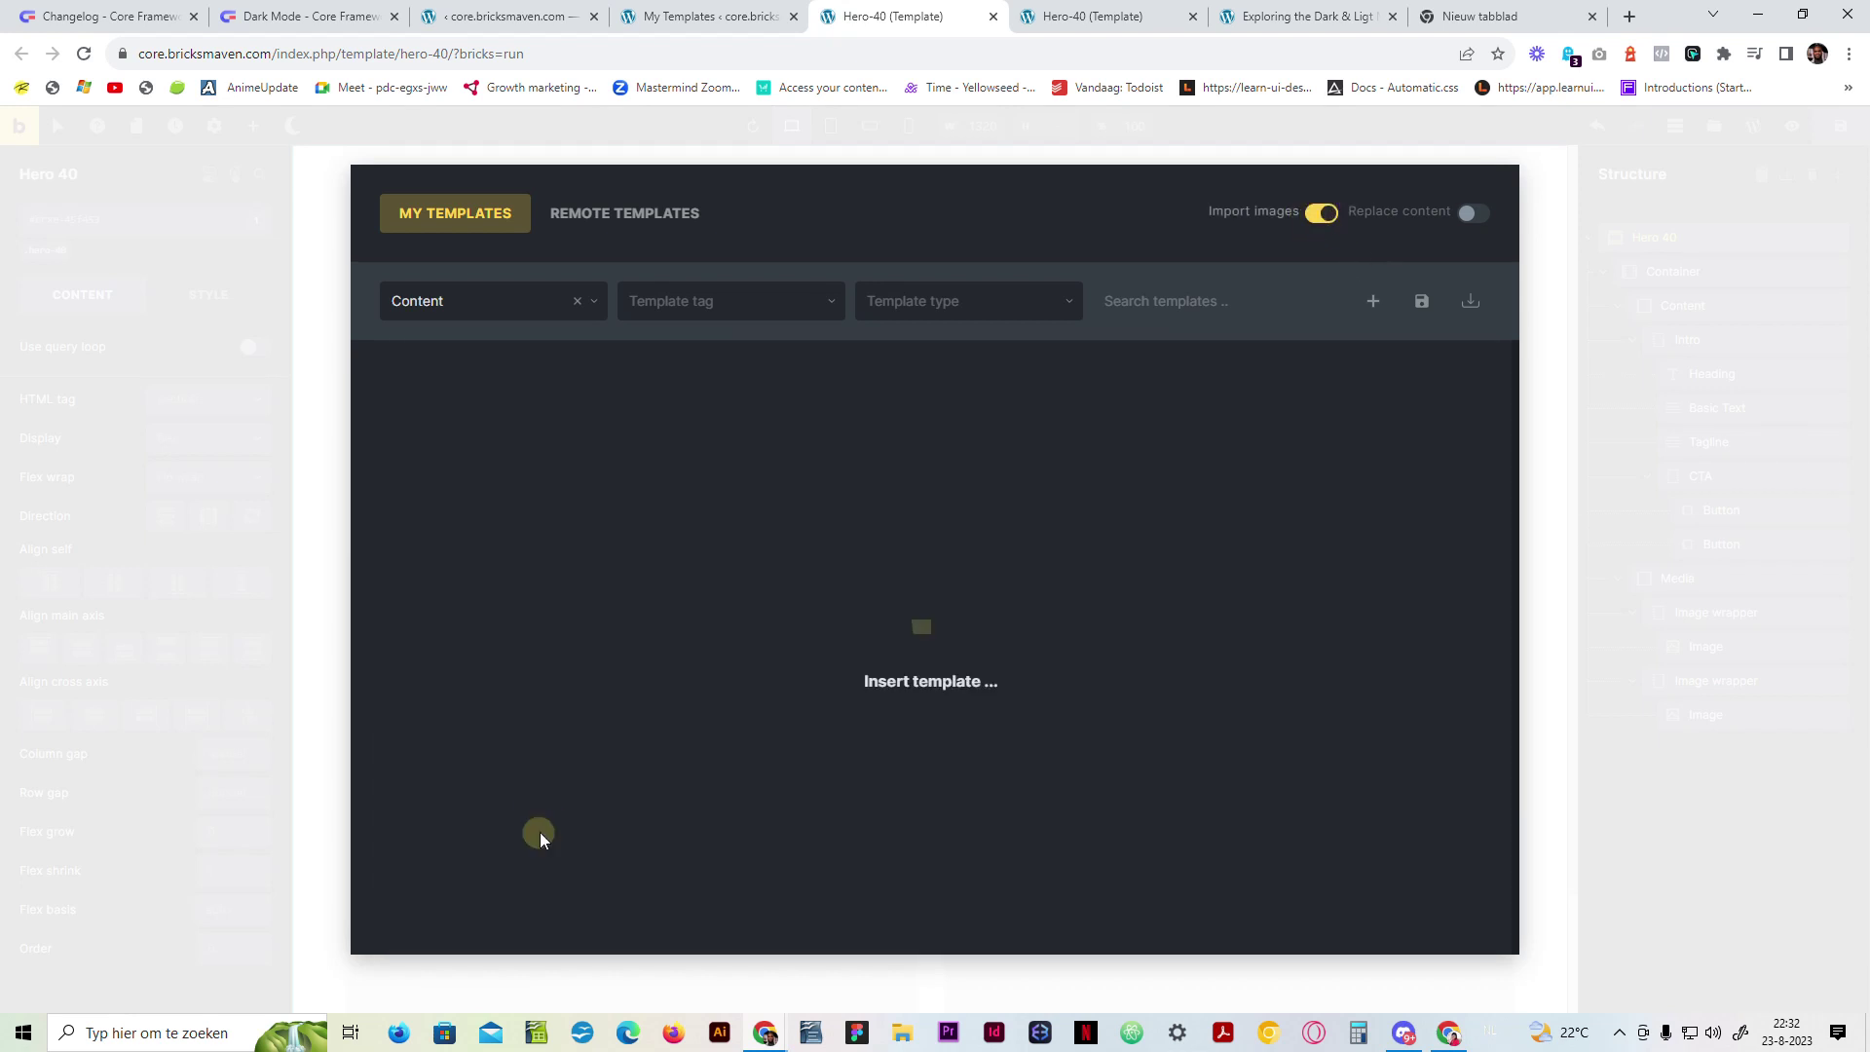
{"action": "scroll", "coordinate": [572, 552], "scroll_direction": "down", "scroll_amount": 5}
{"action": "scroll", "coordinate": [659, 615], "scroll_direction": "up", "scroll_amount": 2}
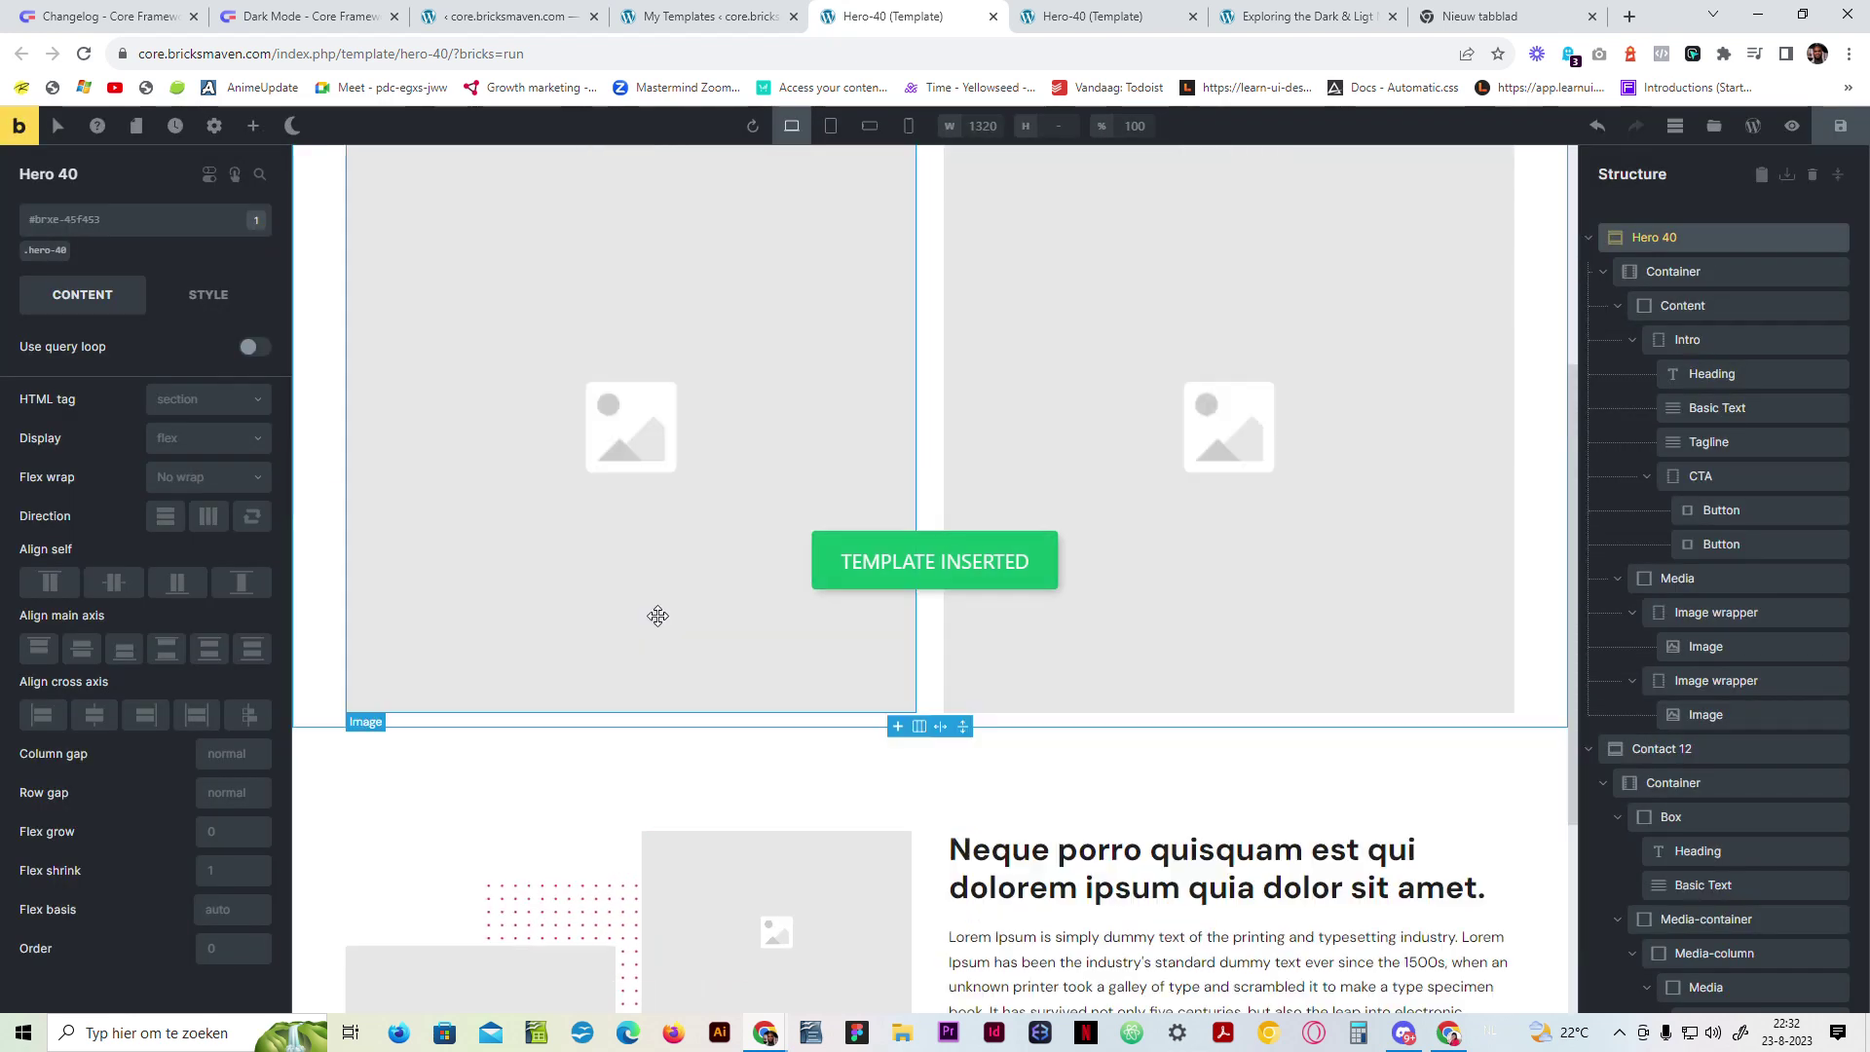
{"action": "scroll", "coordinate": [658, 616], "scroll_direction": "up", "scroll_amount": 4}
{"action": "scroll", "coordinate": [656, 618], "scroll_direction": "down", "scroll_amount": 7}
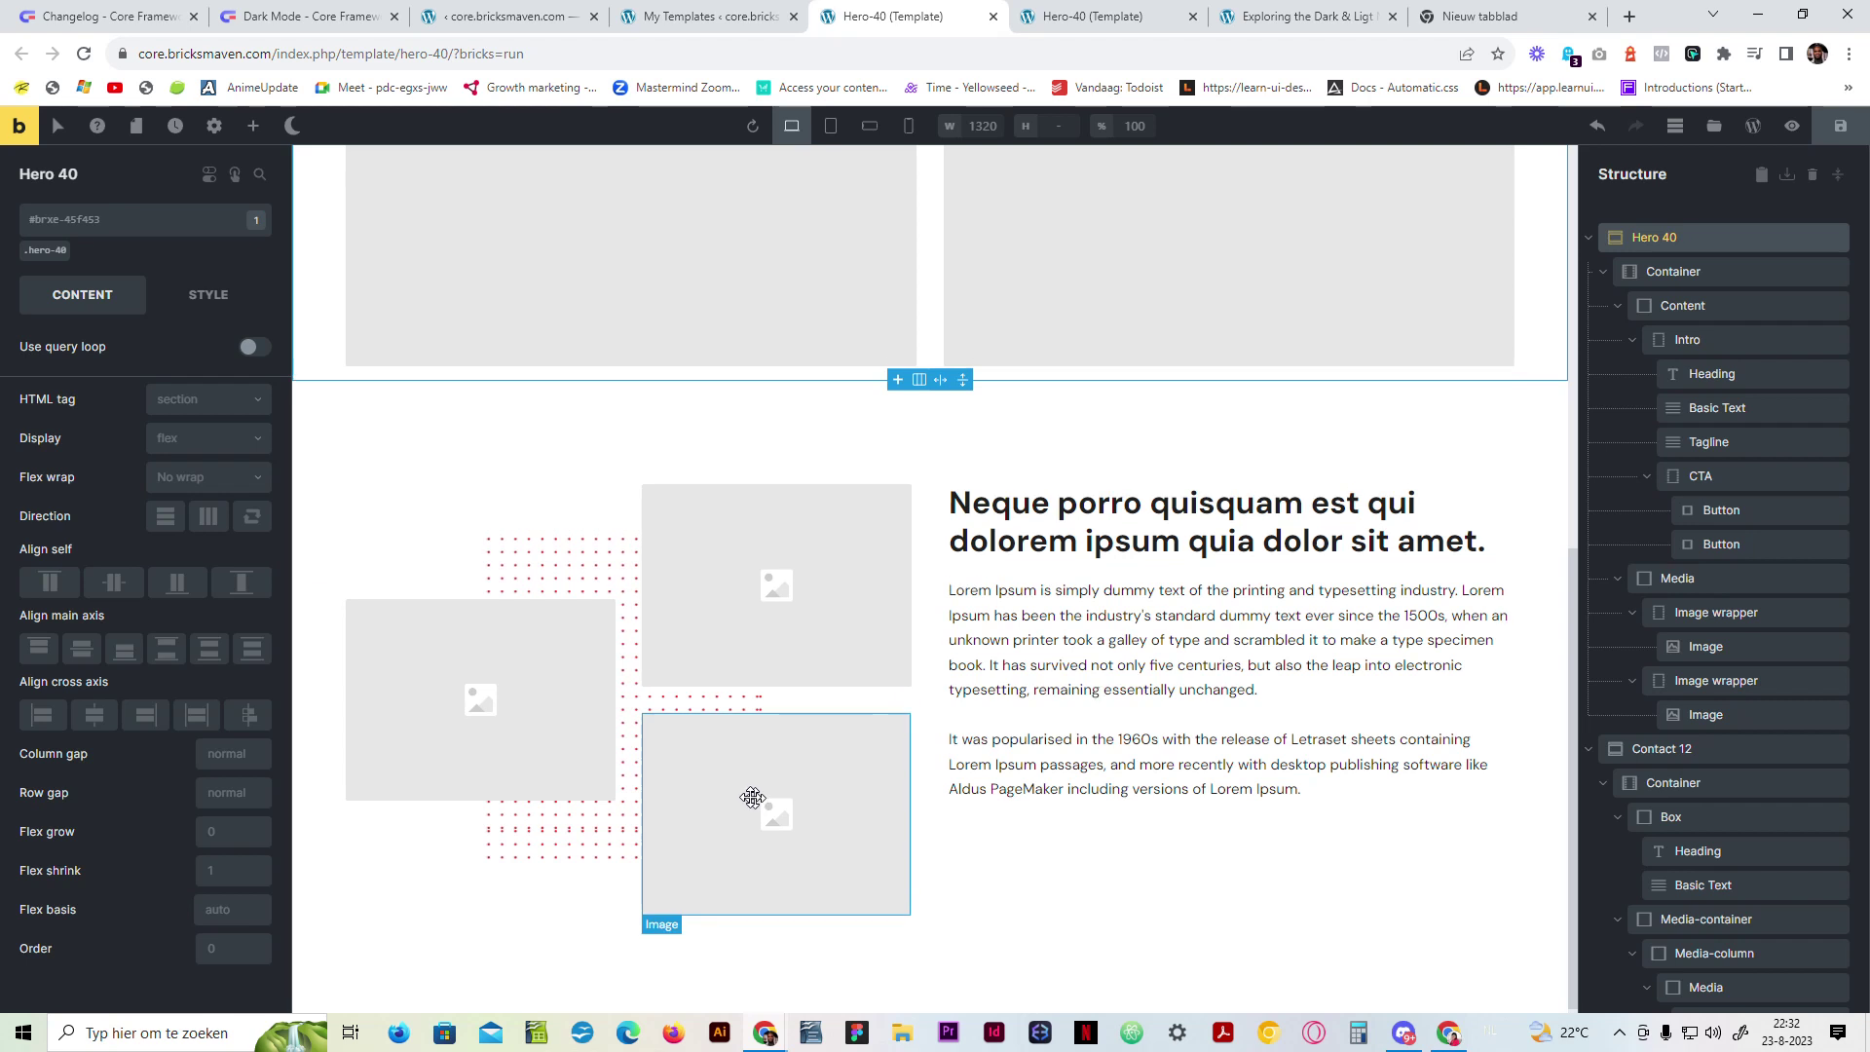
{"action": "scroll", "coordinate": [753, 797], "scroll_direction": "up", "scroll_amount": 7}
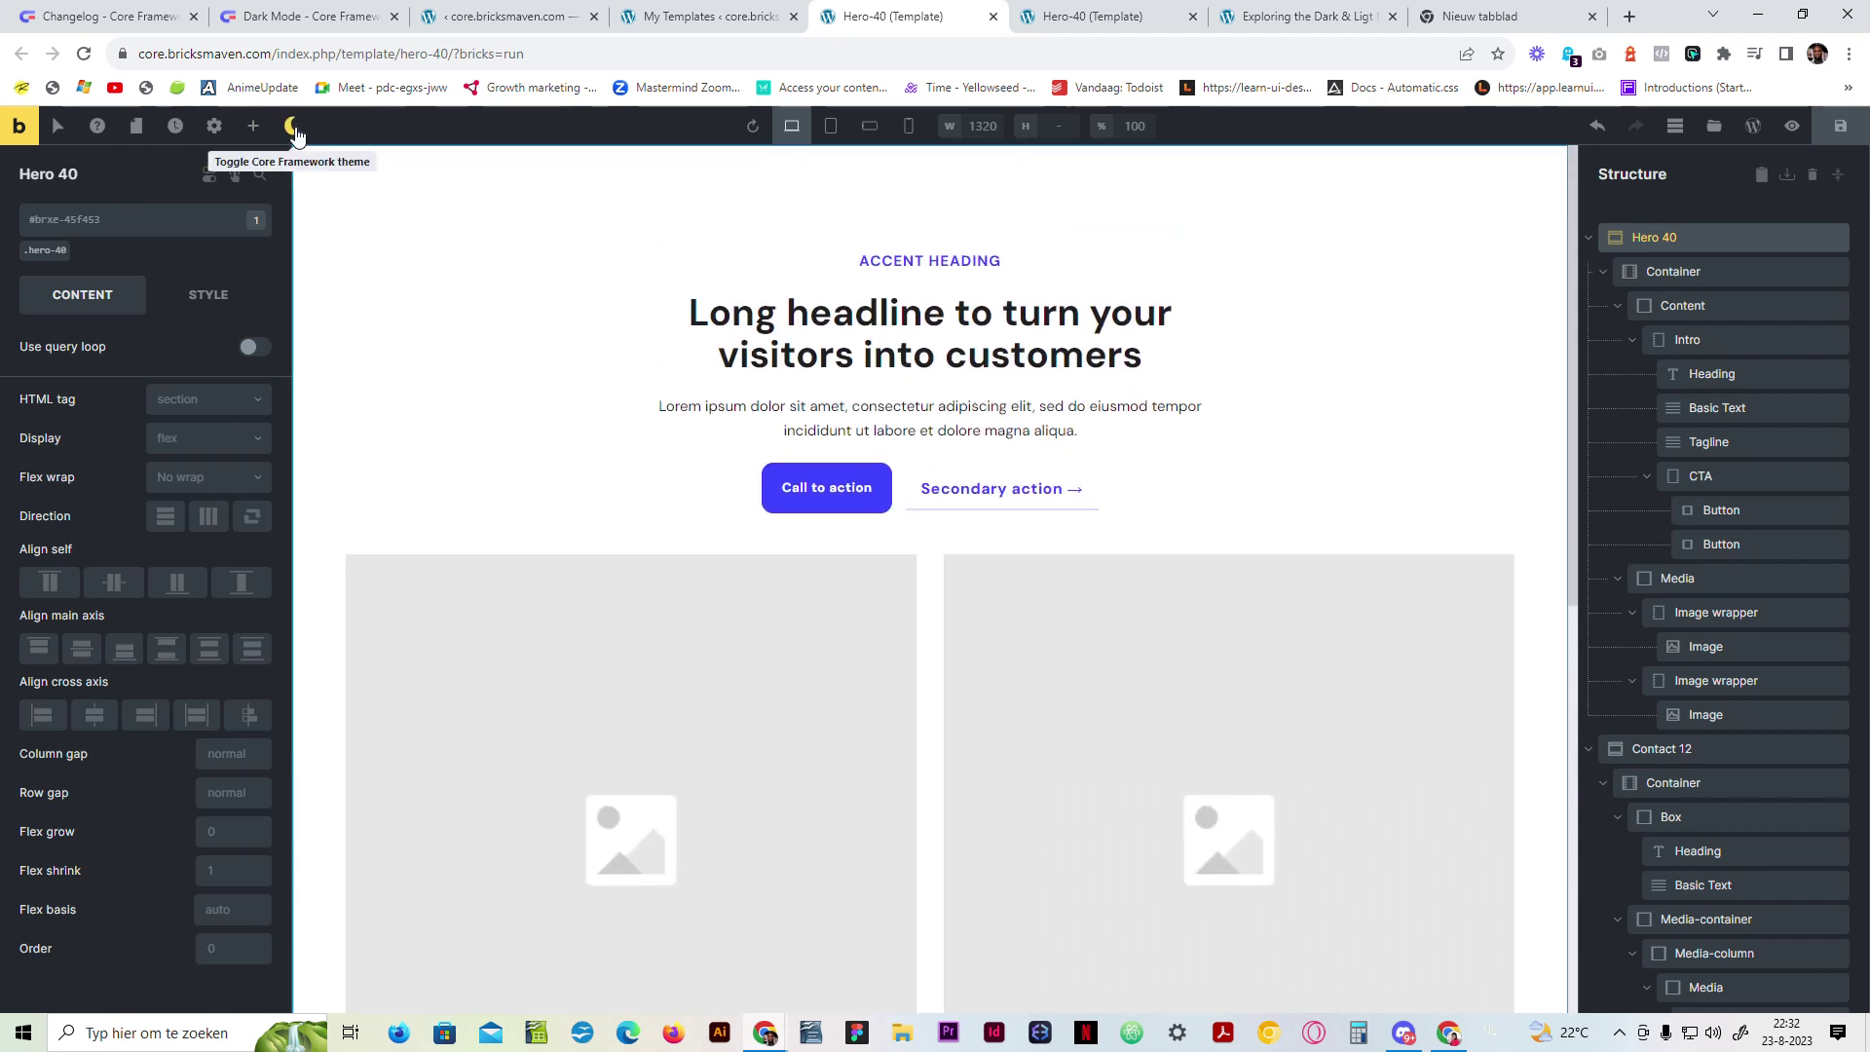
{"action": "left_click", "coordinate": [294, 130]}
{"action": "scroll", "coordinate": [488, 458], "scroll_direction": "down", "scroll_amount": 7}
{"action": "scroll", "coordinate": [484, 463], "scroll_direction": "up", "scroll_amount": 4}
{"action": "scroll", "coordinate": [458, 467], "scroll_direction": "down", "scroll_amount": 4}
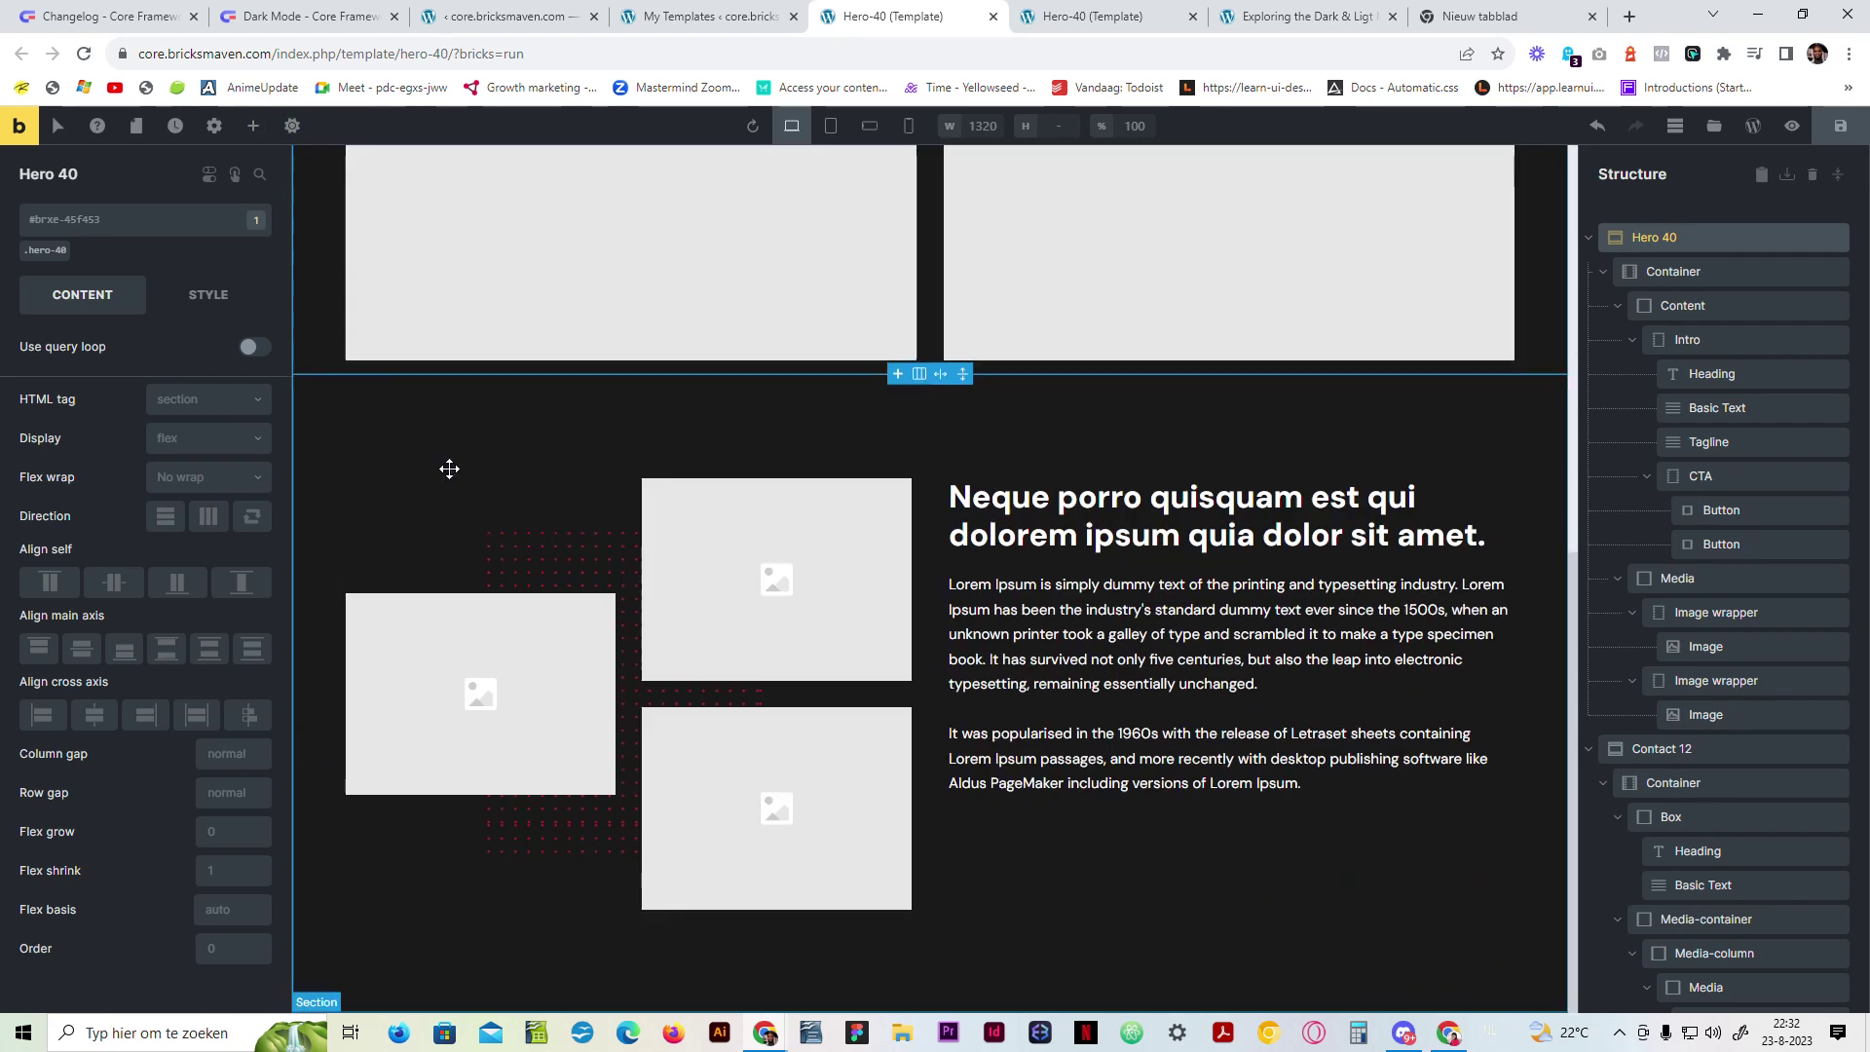
{"action": "scroll", "coordinate": [389, 438], "scroll_direction": "up", "scroll_amount": 4}
{"action": "scroll", "coordinate": [393, 442], "scroll_direction": "down", "scroll_amount": 4}
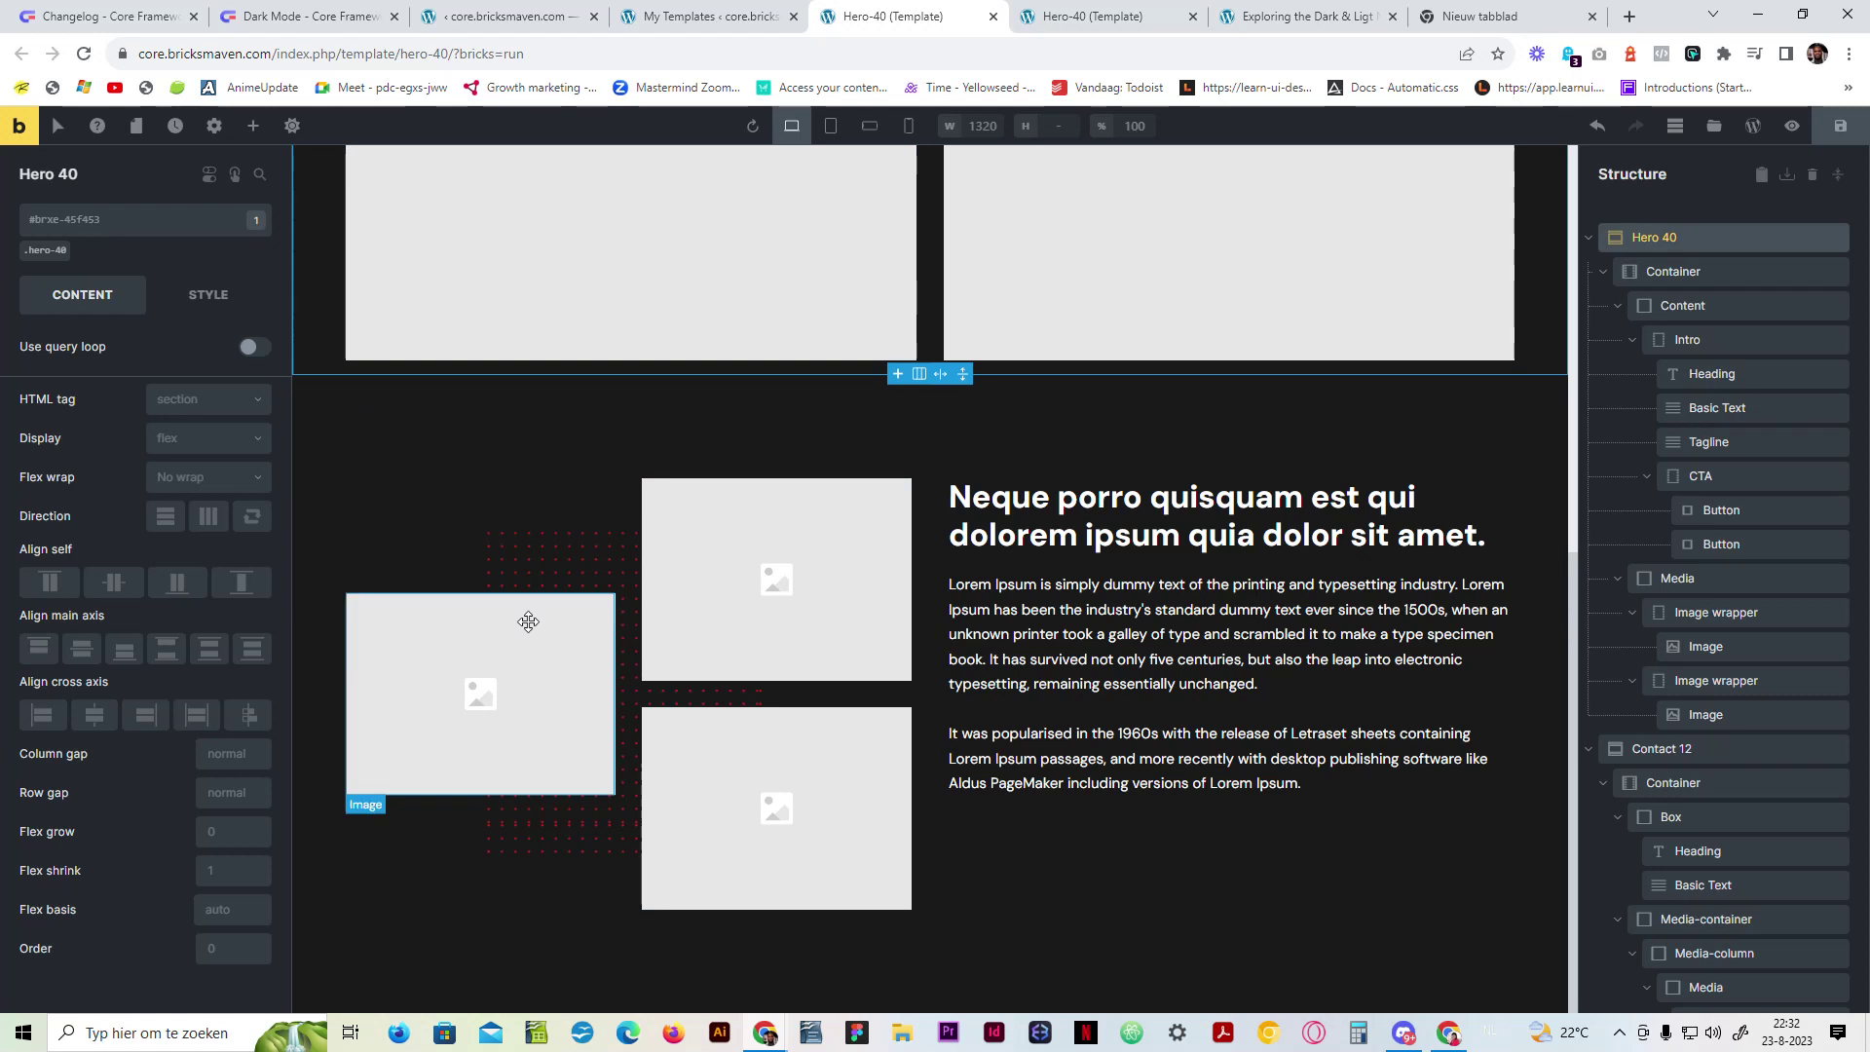
{"action": "scroll", "coordinate": [751, 530], "scroll_direction": "up", "scroll_amount": 7}
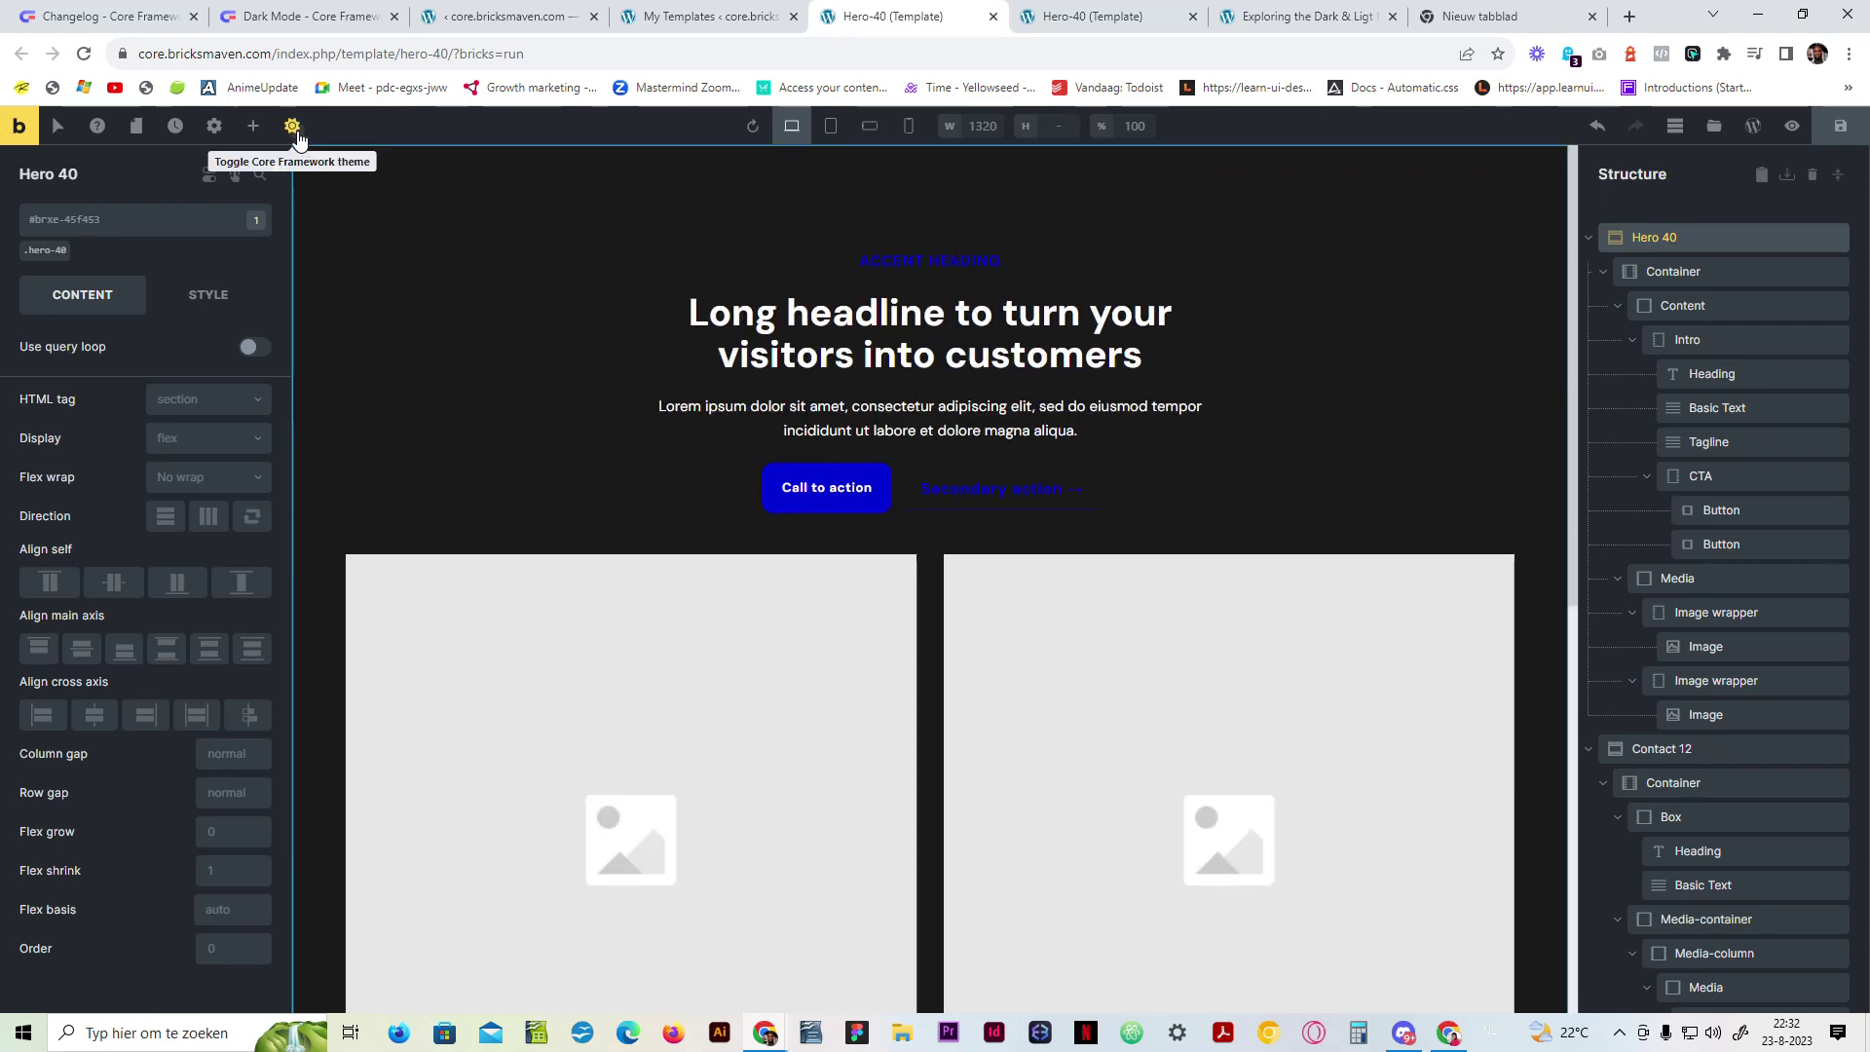
{"action": "left_click", "coordinate": [294, 130]}
{"action": "scroll", "coordinate": [481, 551], "scroll_direction": "down", "scroll_amount": 6}
{"action": "scroll", "coordinate": [430, 554], "scroll_direction": "up", "scroll_amount": 2}
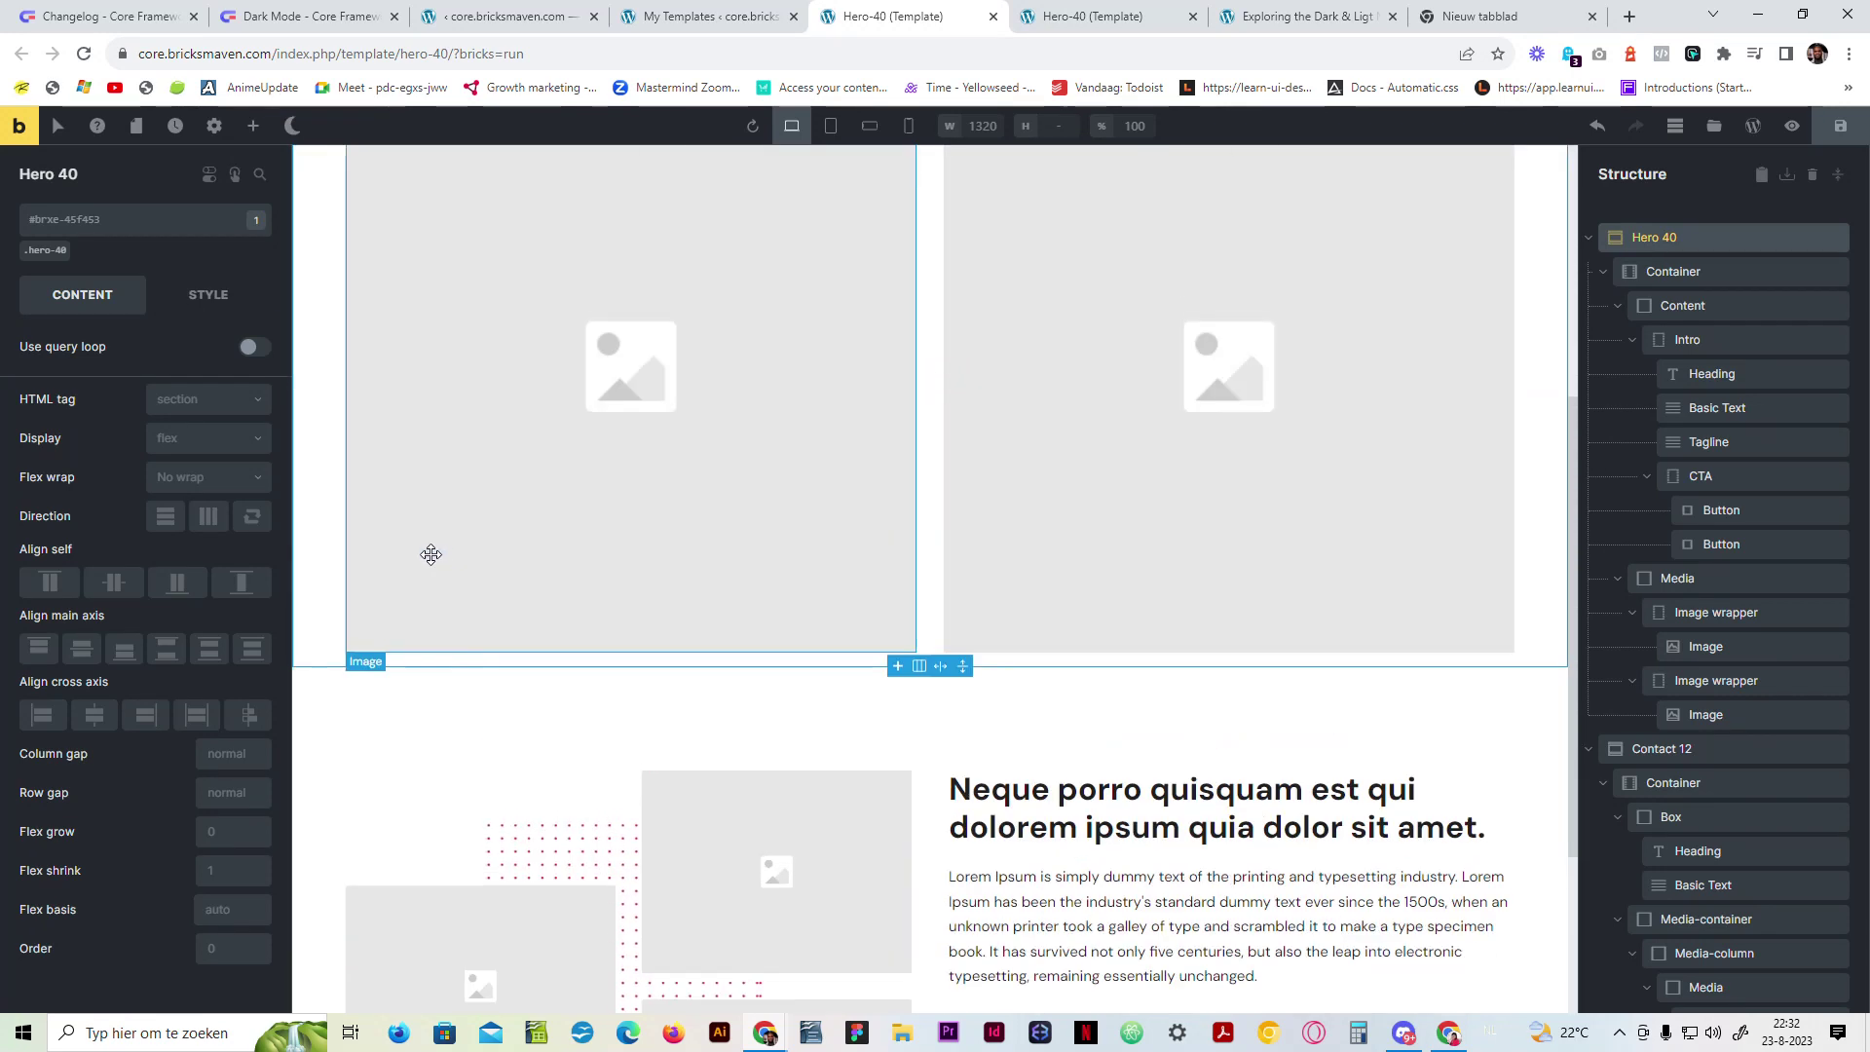
{"action": "scroll", "coordinate": [431, 555], "scroll_direction": "up", "scroll_amount": 5}
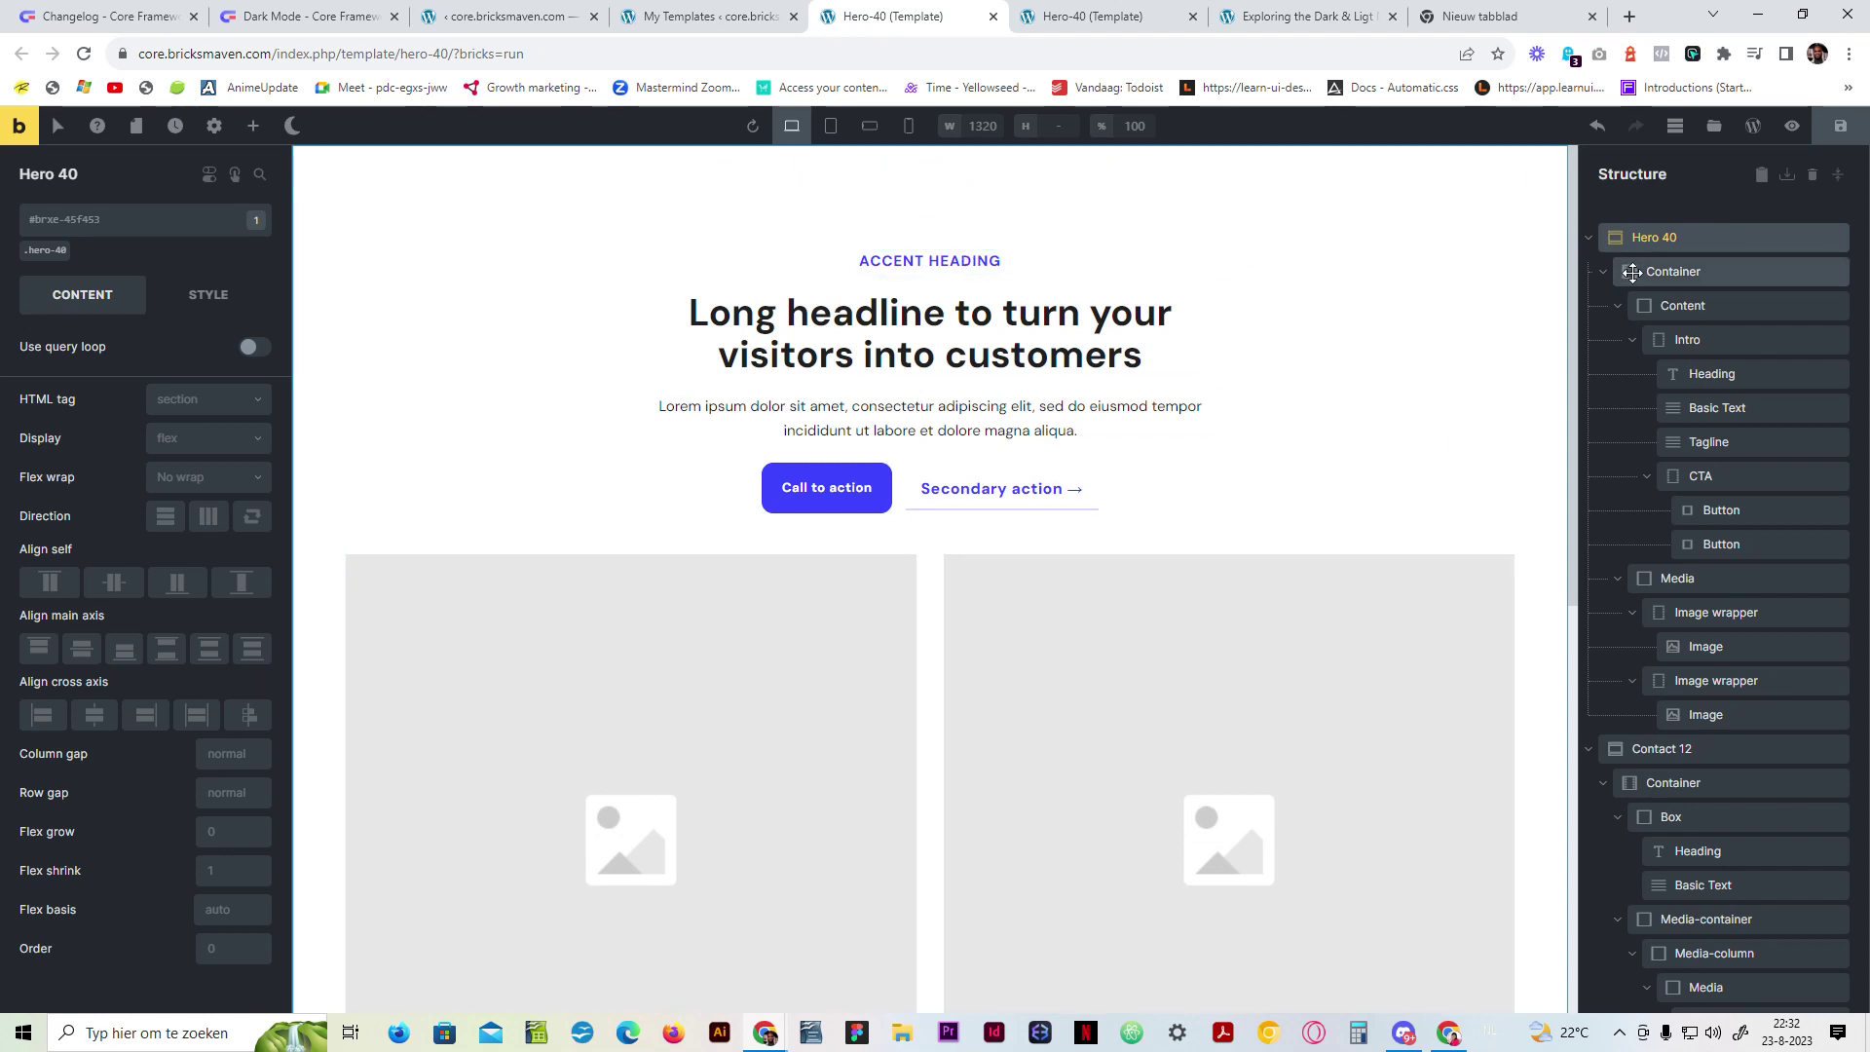
Step: Add the .theme-inverted class to the Hero 40 section
{"action": "left_click", "coordinate": [1588, 238]}
{"action": "left_click", "coordinate": [131, 229]}
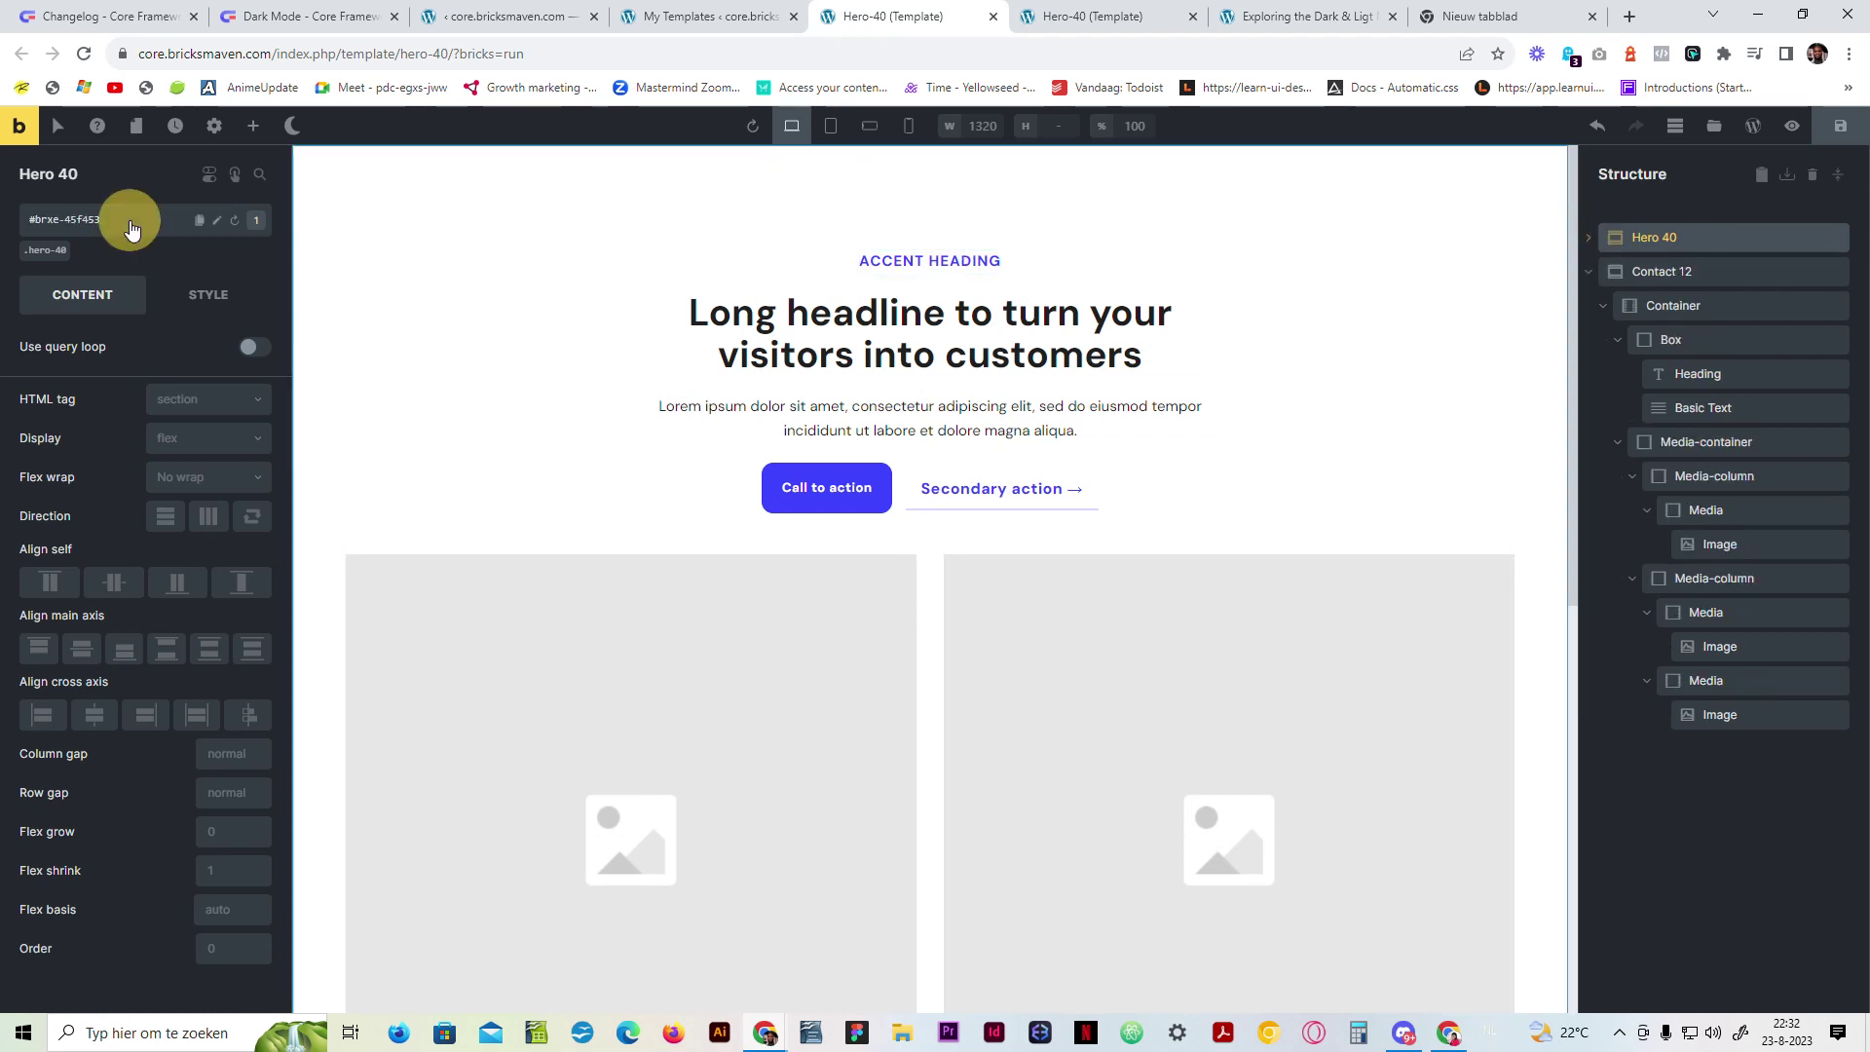
{"action": "type", "text": "theme"}
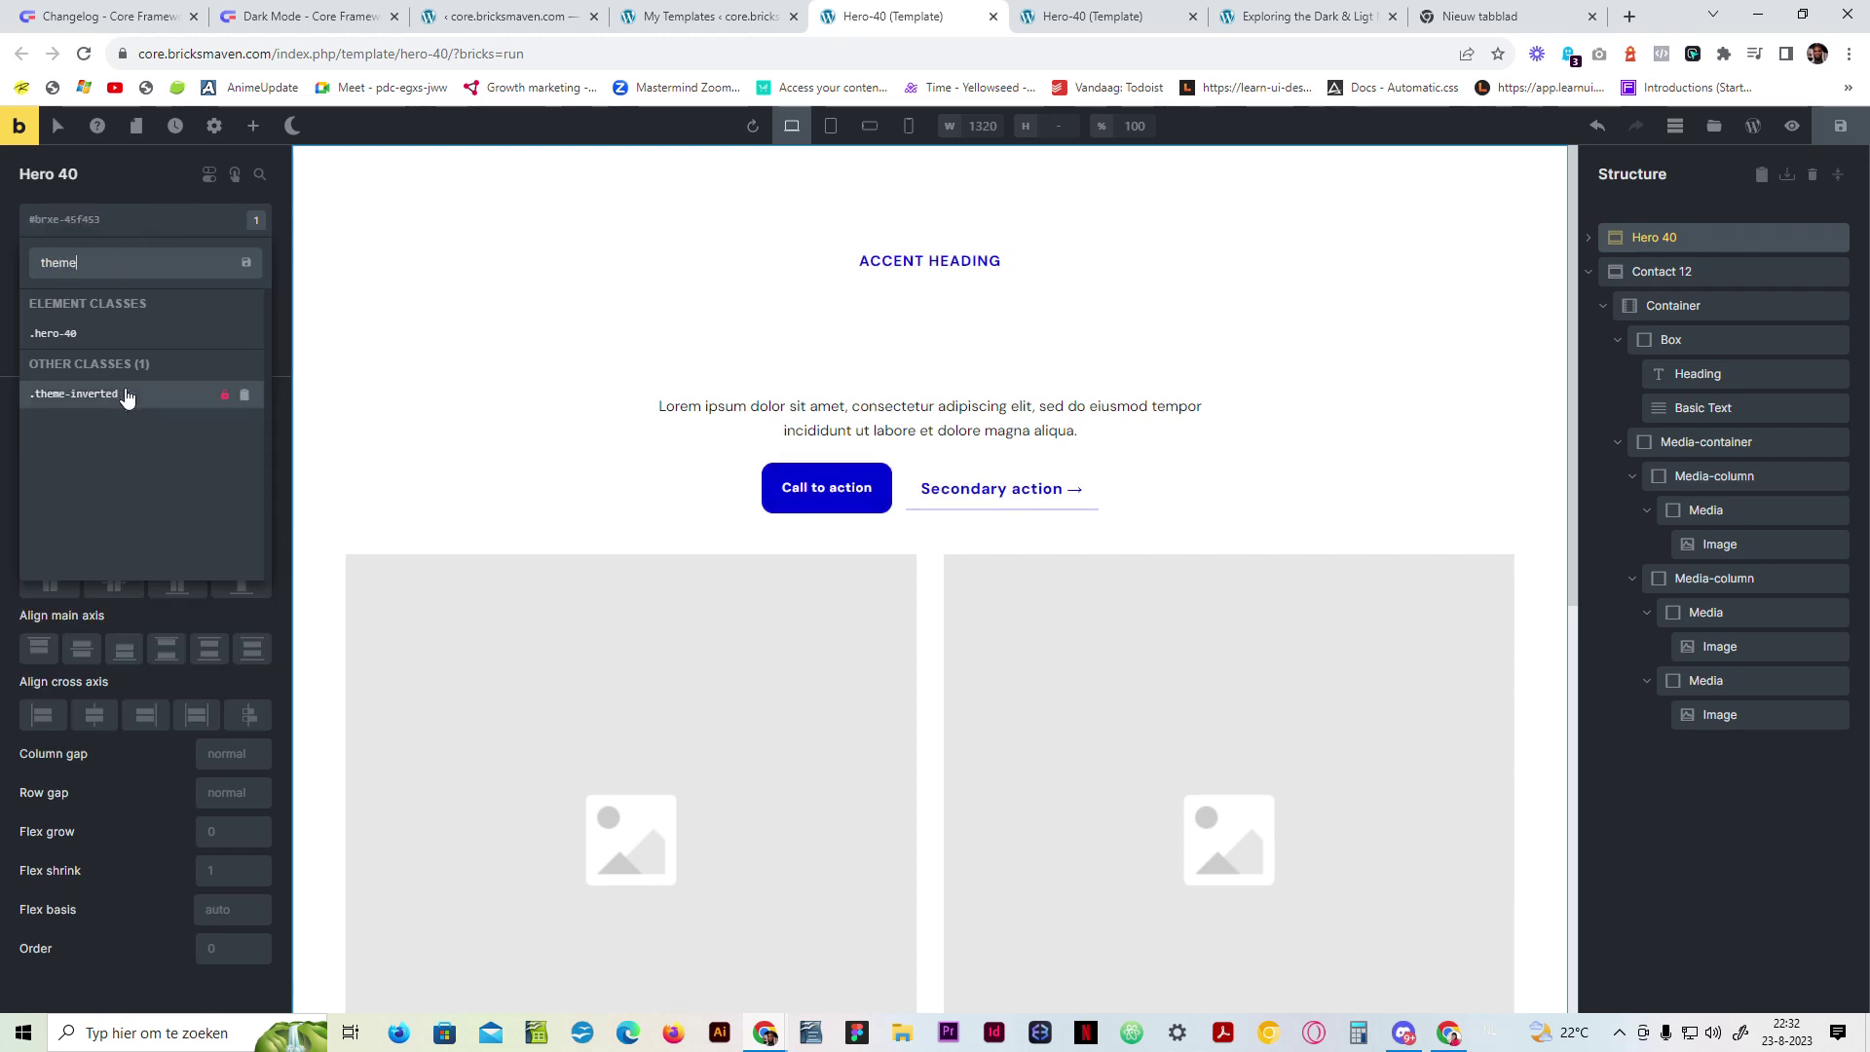
{"action": "left_click", "coordinate": [124, 394]}
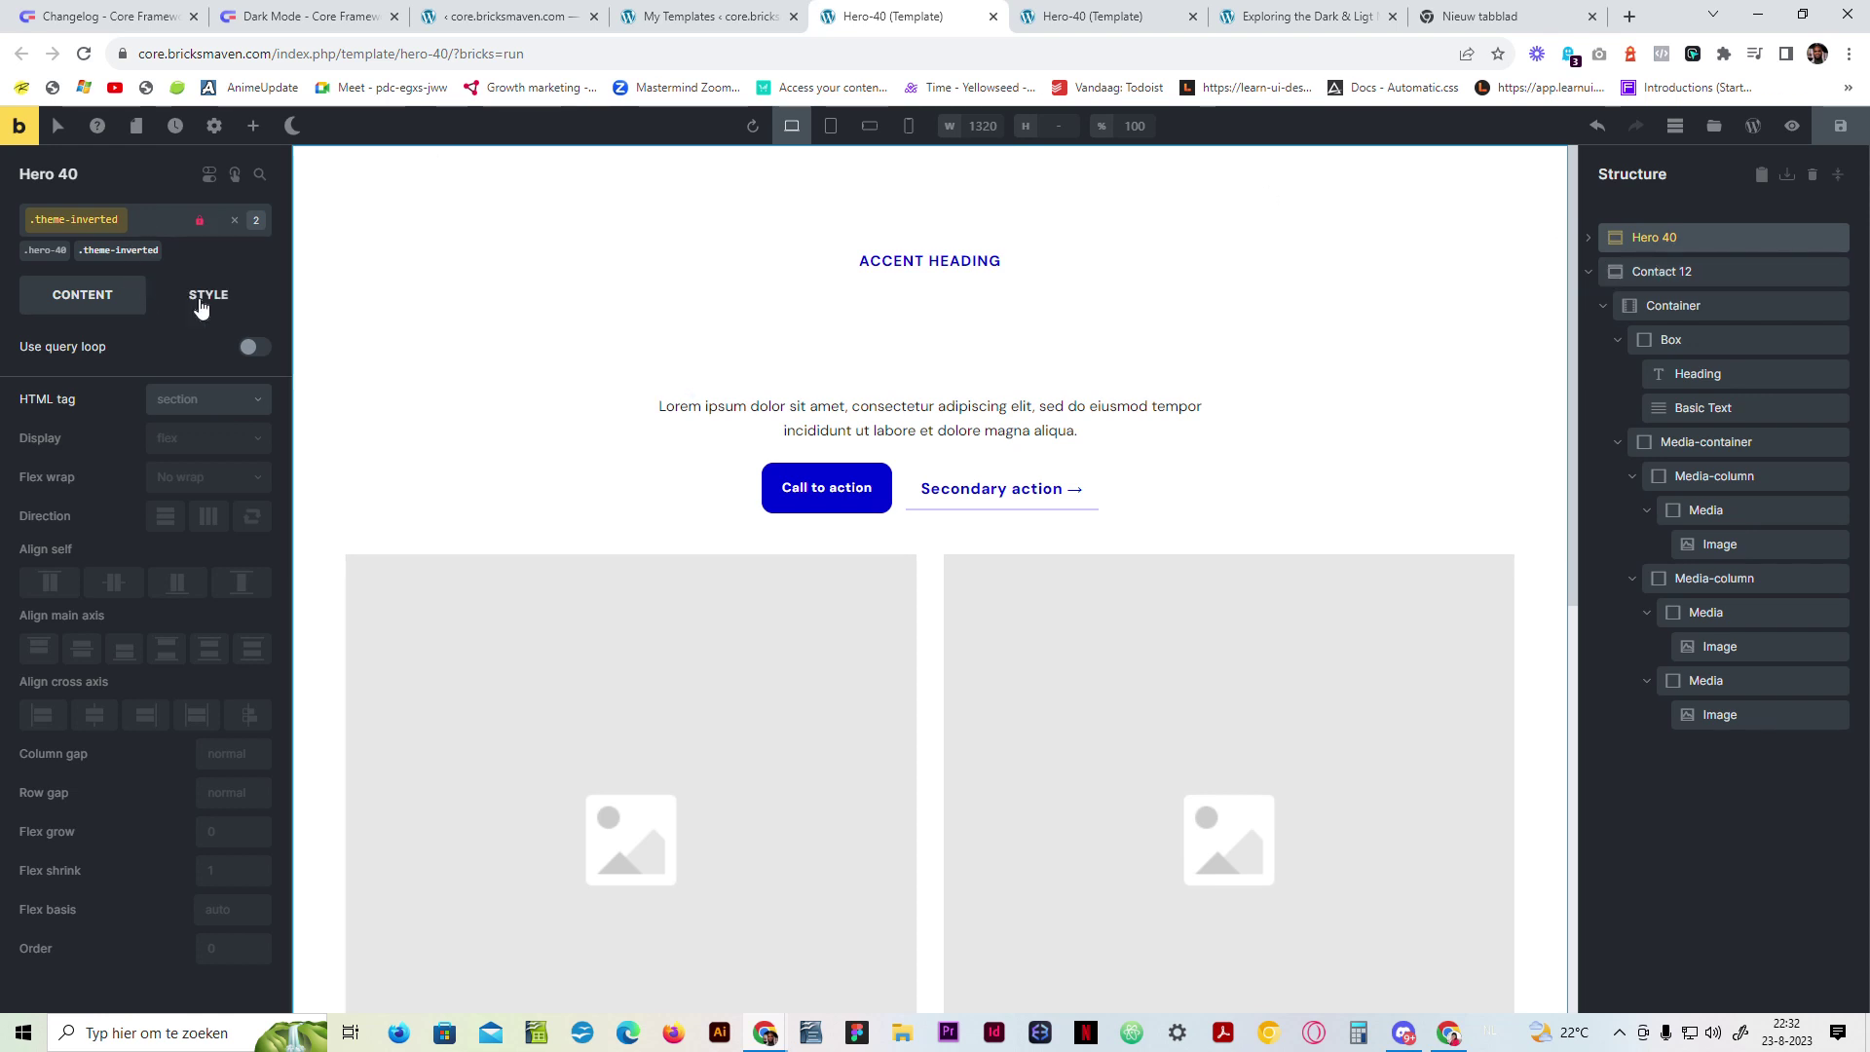
Step: Switch to editing the .hero-40 class and show its style settings
{"action": "left_click", "coordinate": [39, 249]}
{"action": "left_click", "coordinate": [126, 175]}
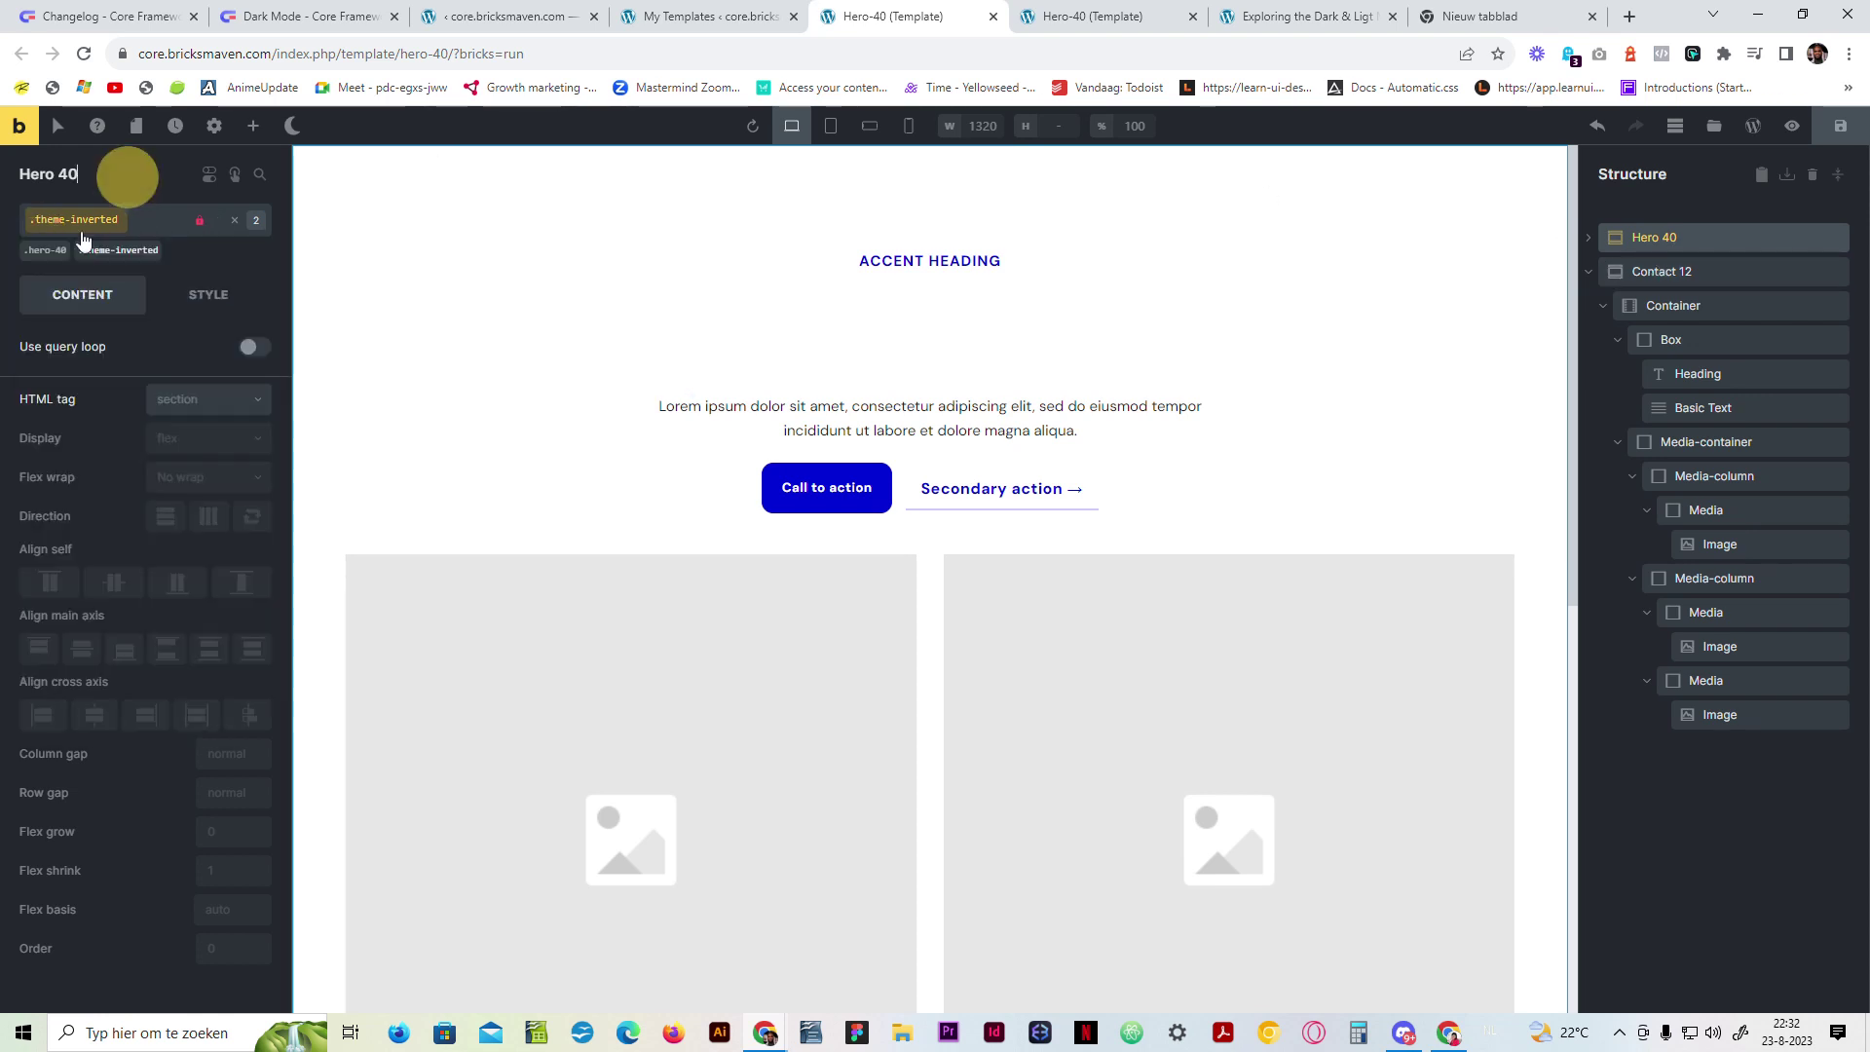
{"action": "left_click", "coordinate": [47, 254]}
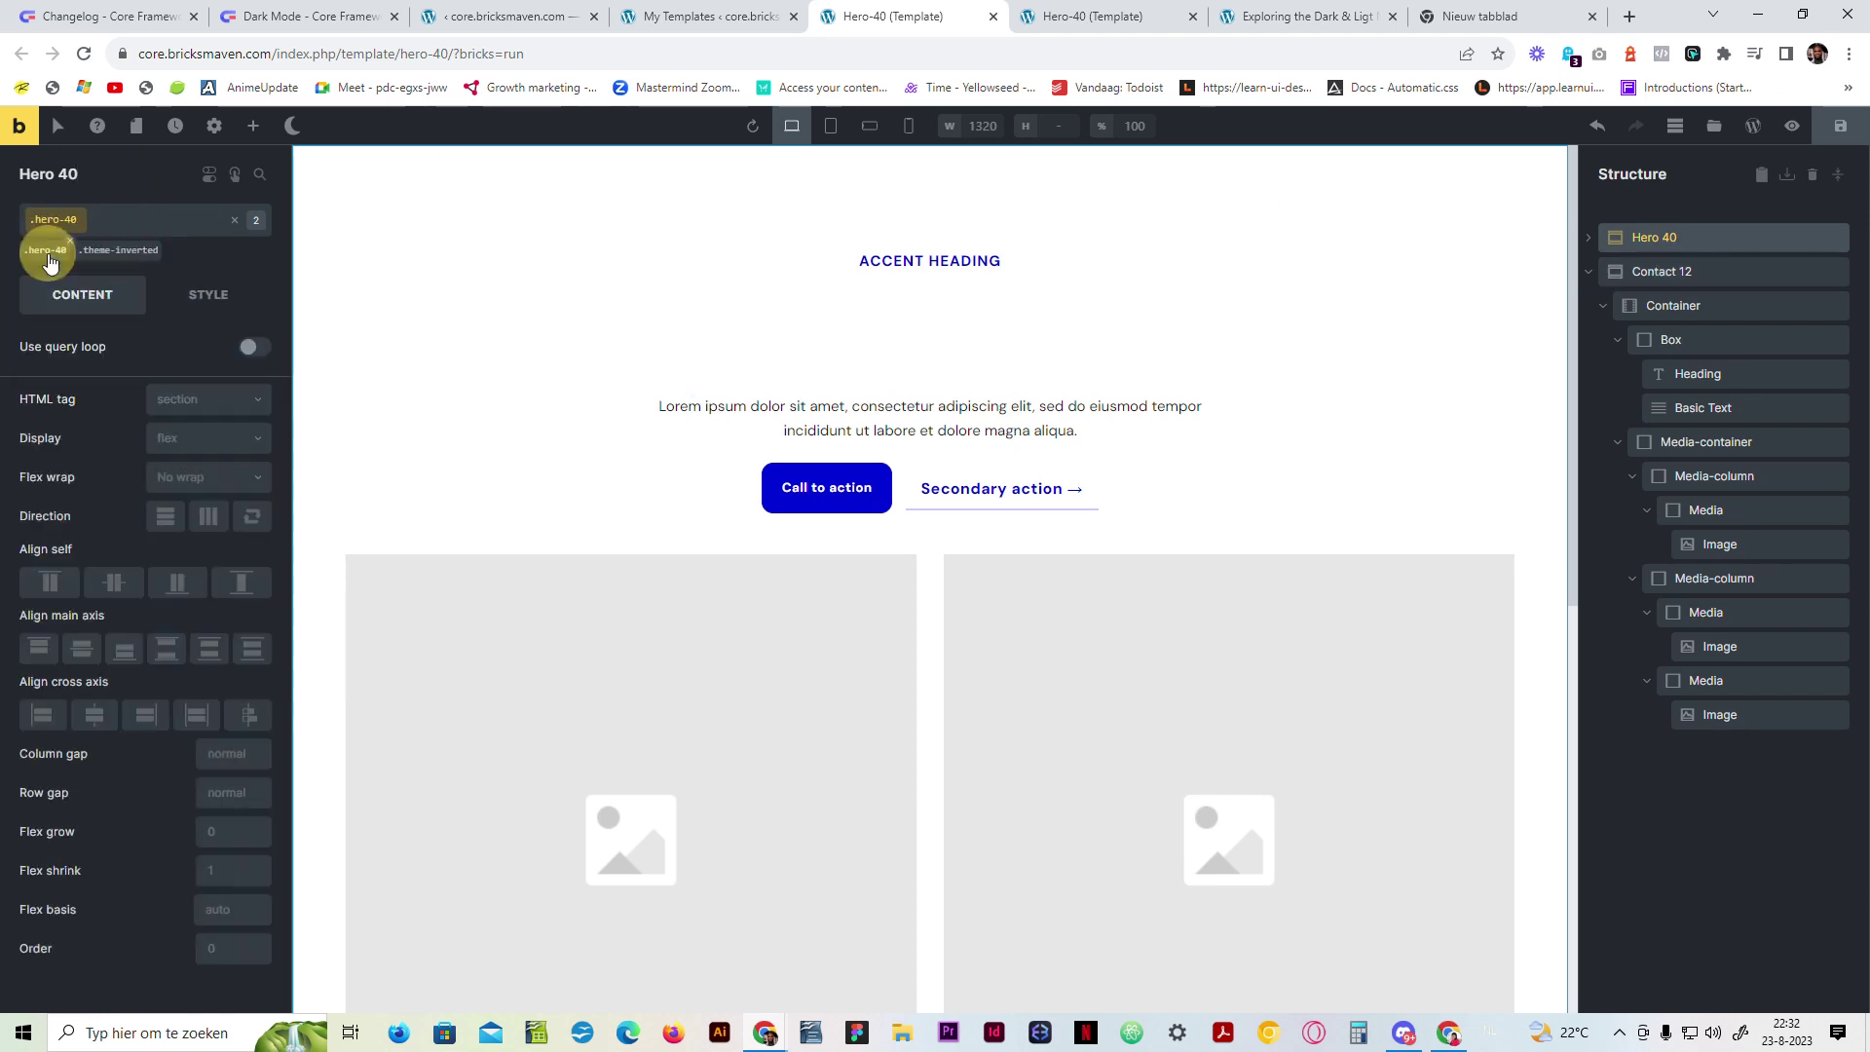
{"action": "left_click", "coordinate": [223, 300]}
Step: Set .hero-40's background colour to var(--bg-body) and remove .theme-inverted from the hero
{"action": "left_click", "coordinate": [219, 454]}
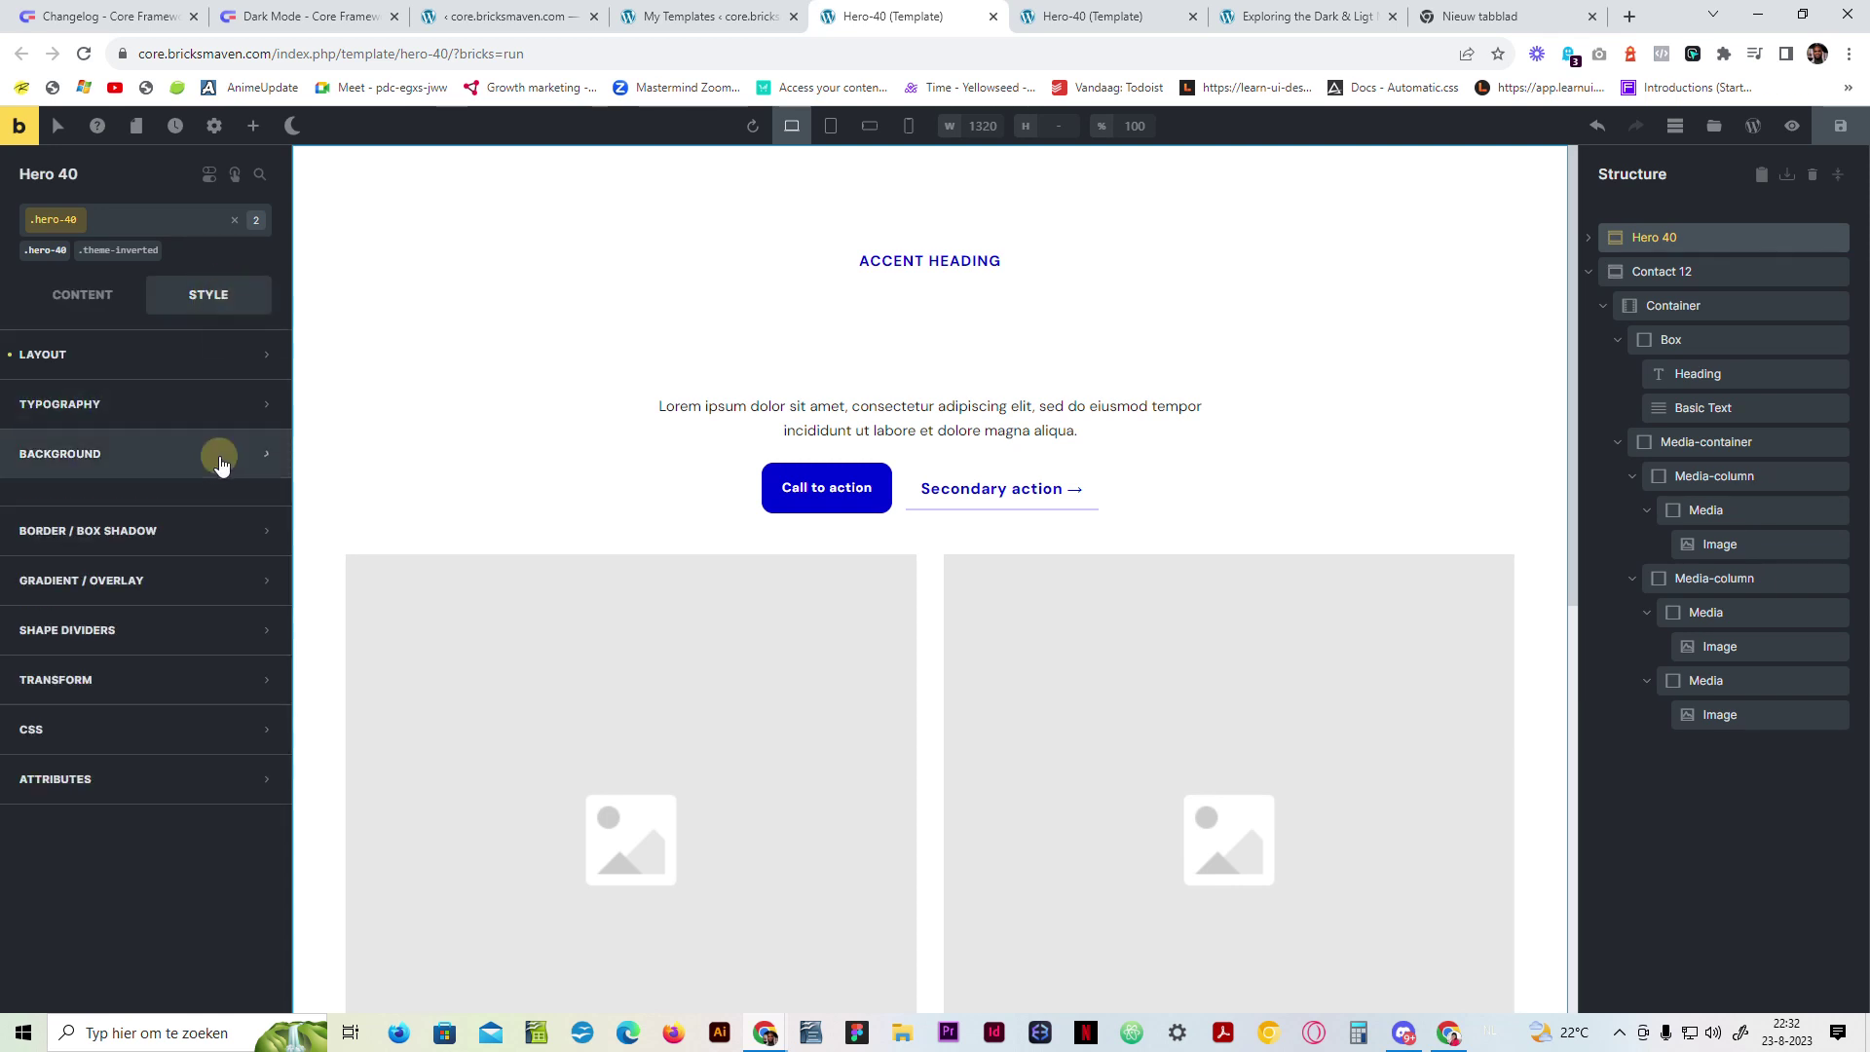
{"action": "left_click", "coordinate": [257, 502]}
{"action": "scroll", "coordinate": [113, 649], "scroll_direction": "down", "scroll_amount": 2}
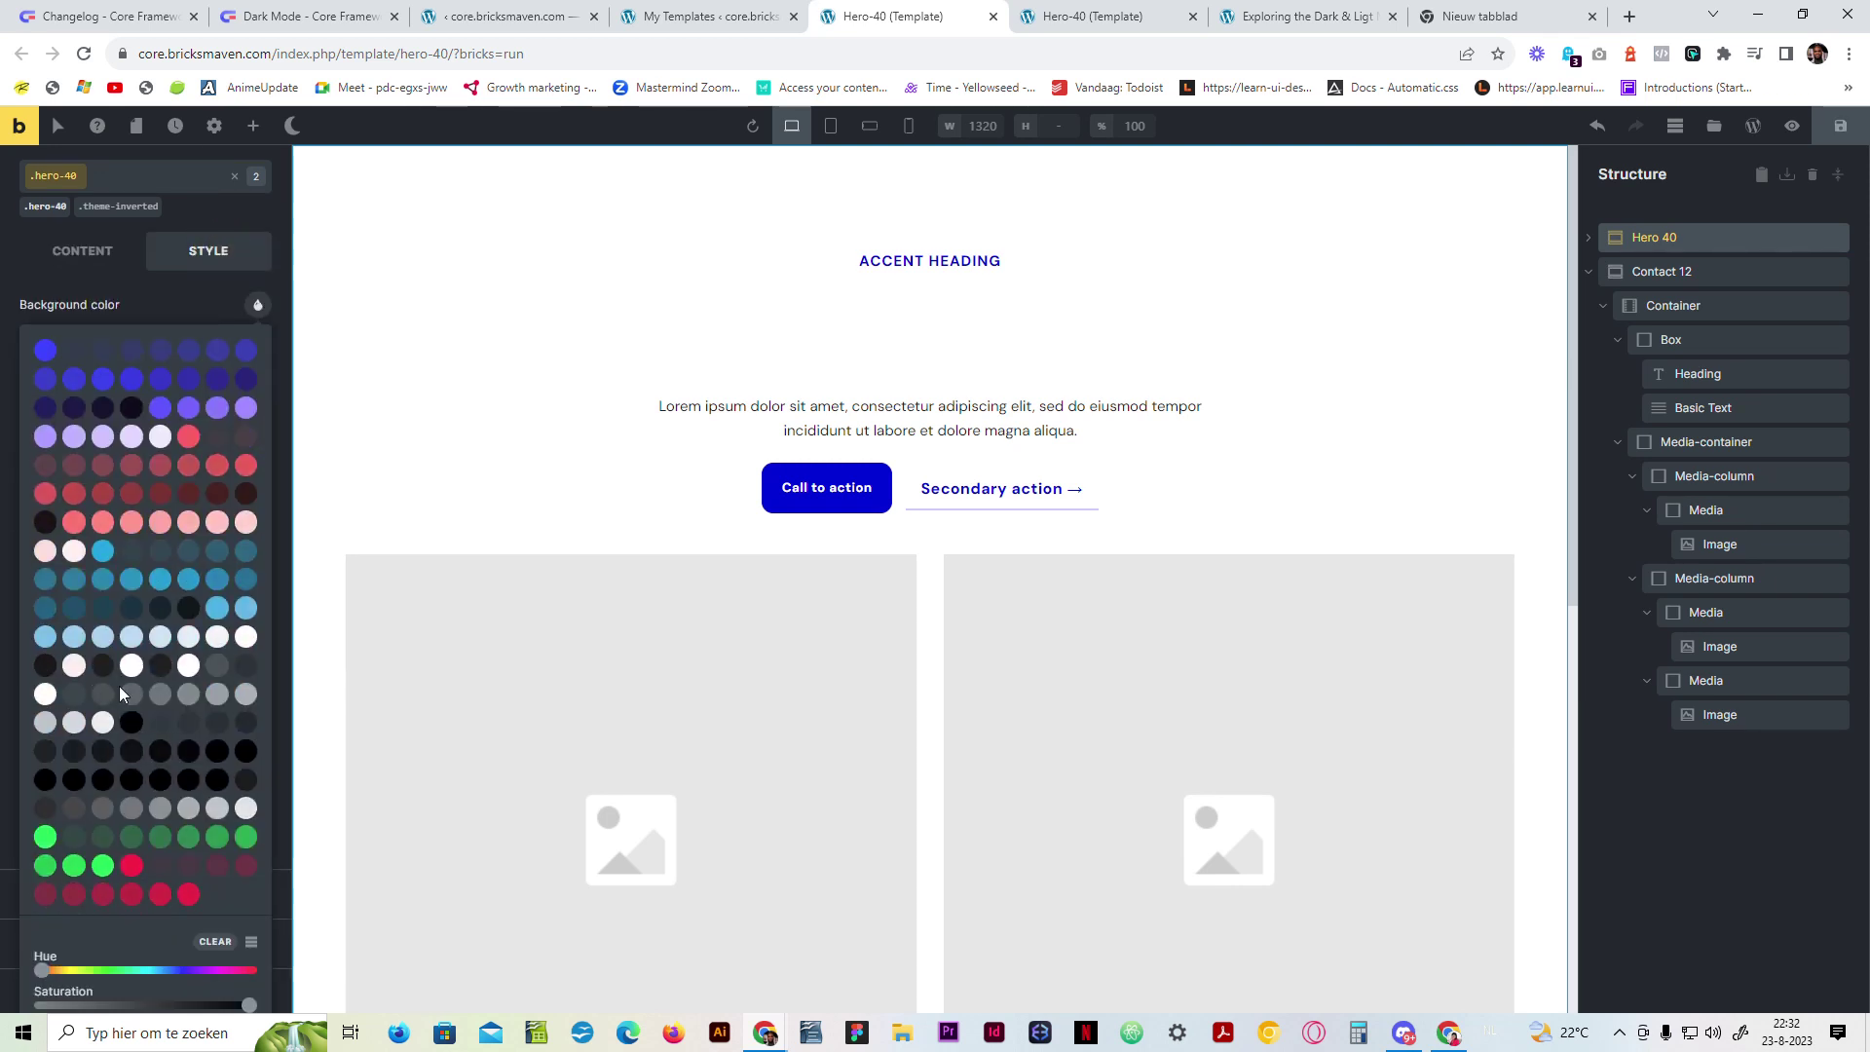
{"action": "left_click", "coordinate": [248, 643]}
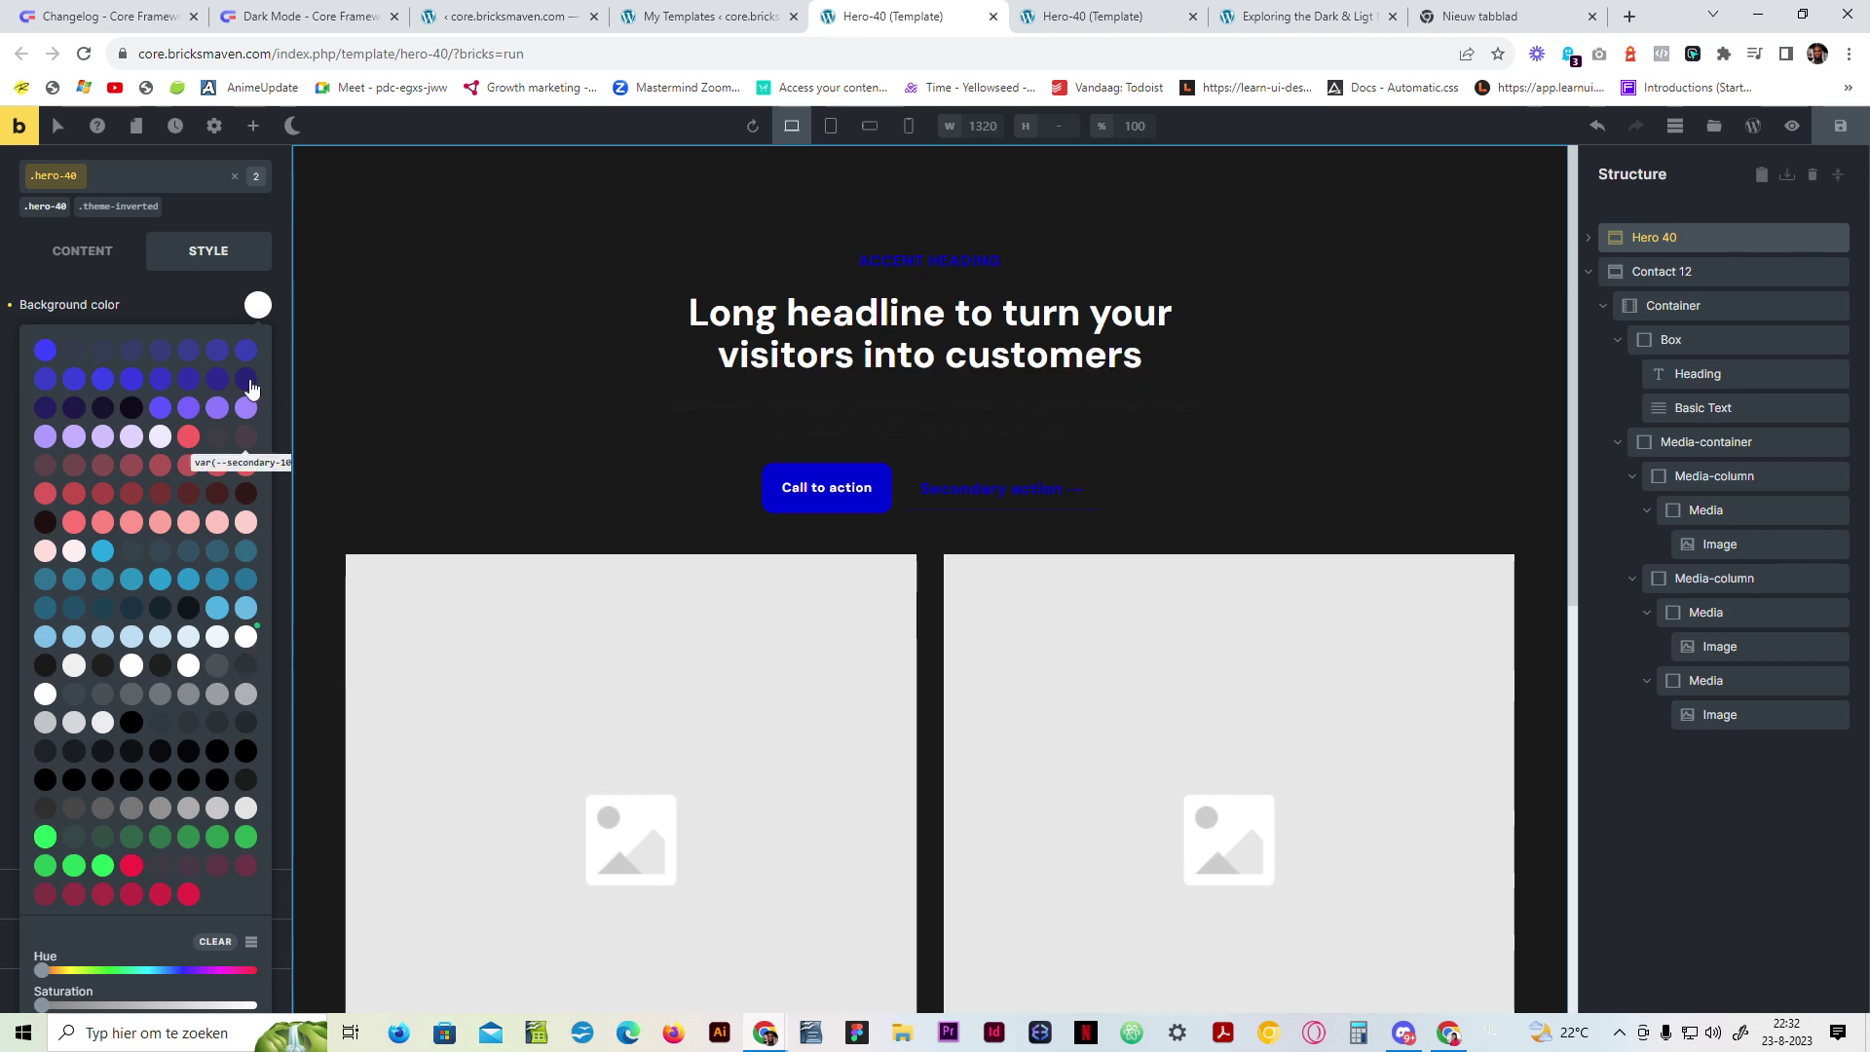
{"action": "left_click", "coordinate": [207, 289]}
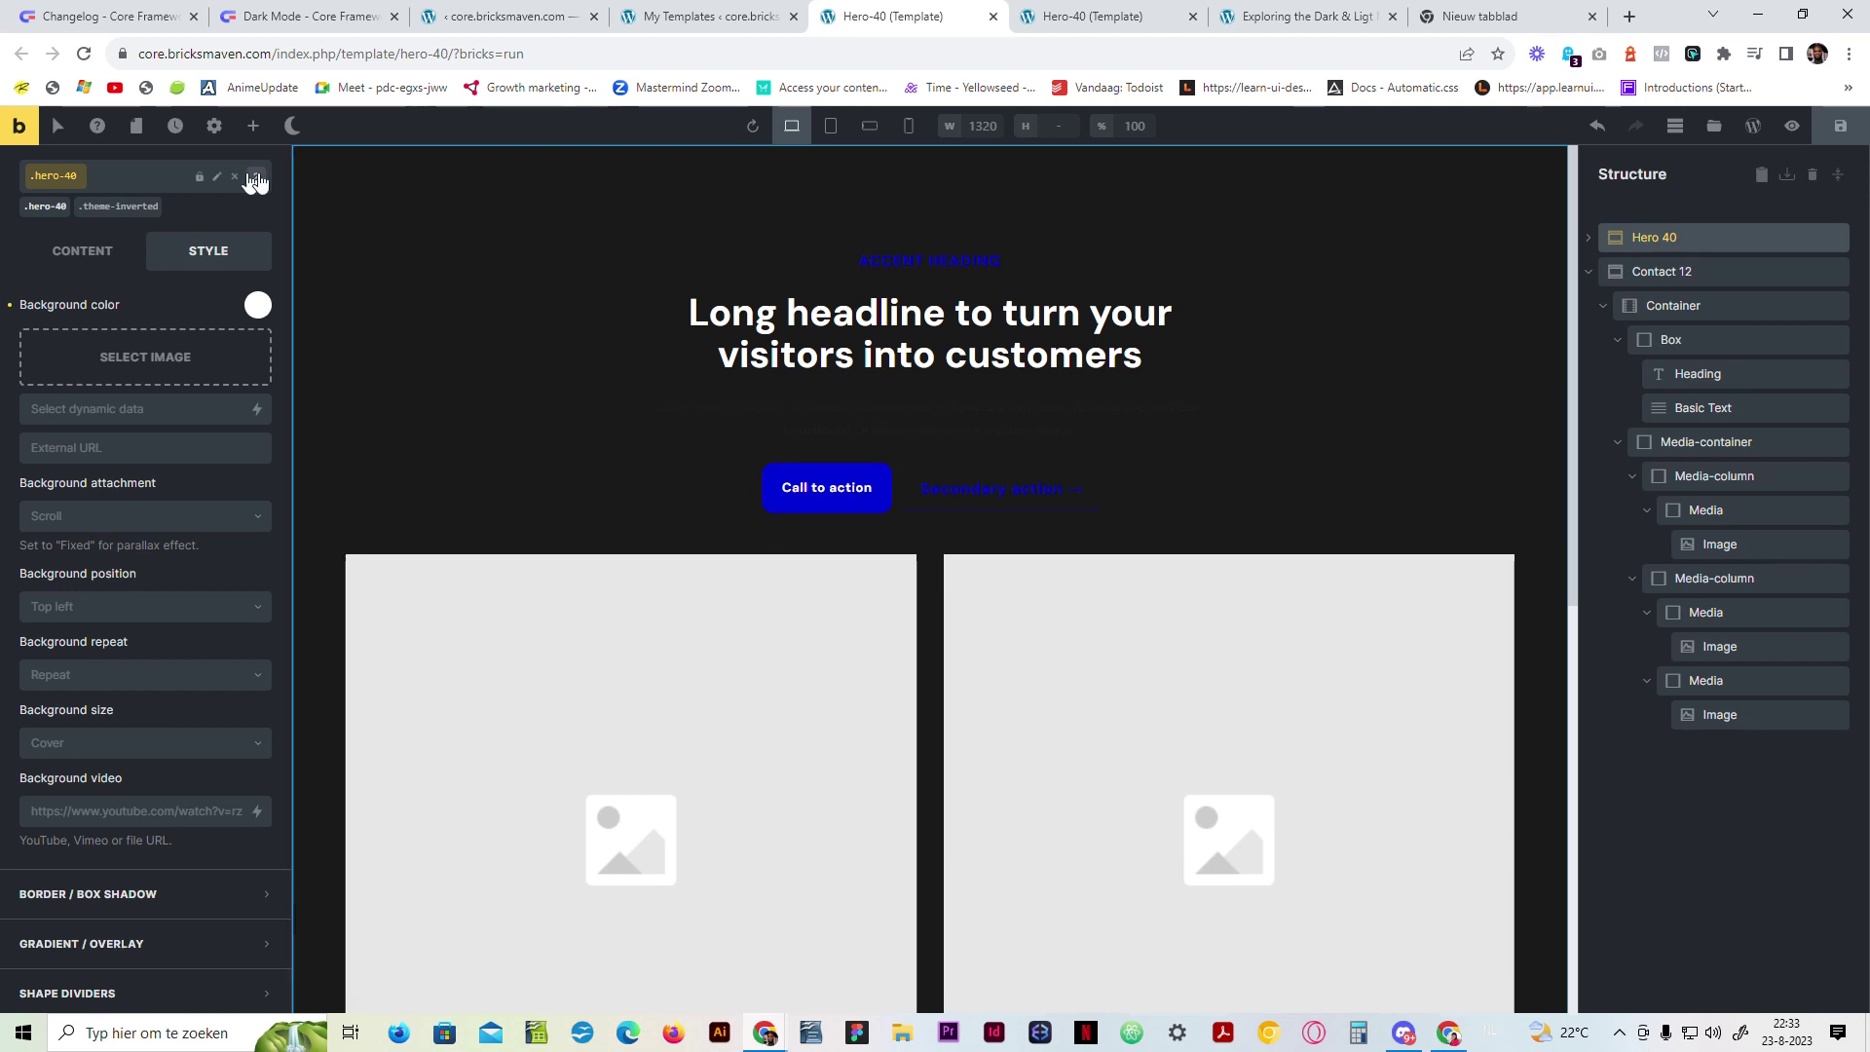
{"action": "left_click", "coordinate": [161, 197]}
Step: Test the moon theme toggle, switching the canvas between dark and light twice
{"action": "left_click", "coordinate": [290, 129]}
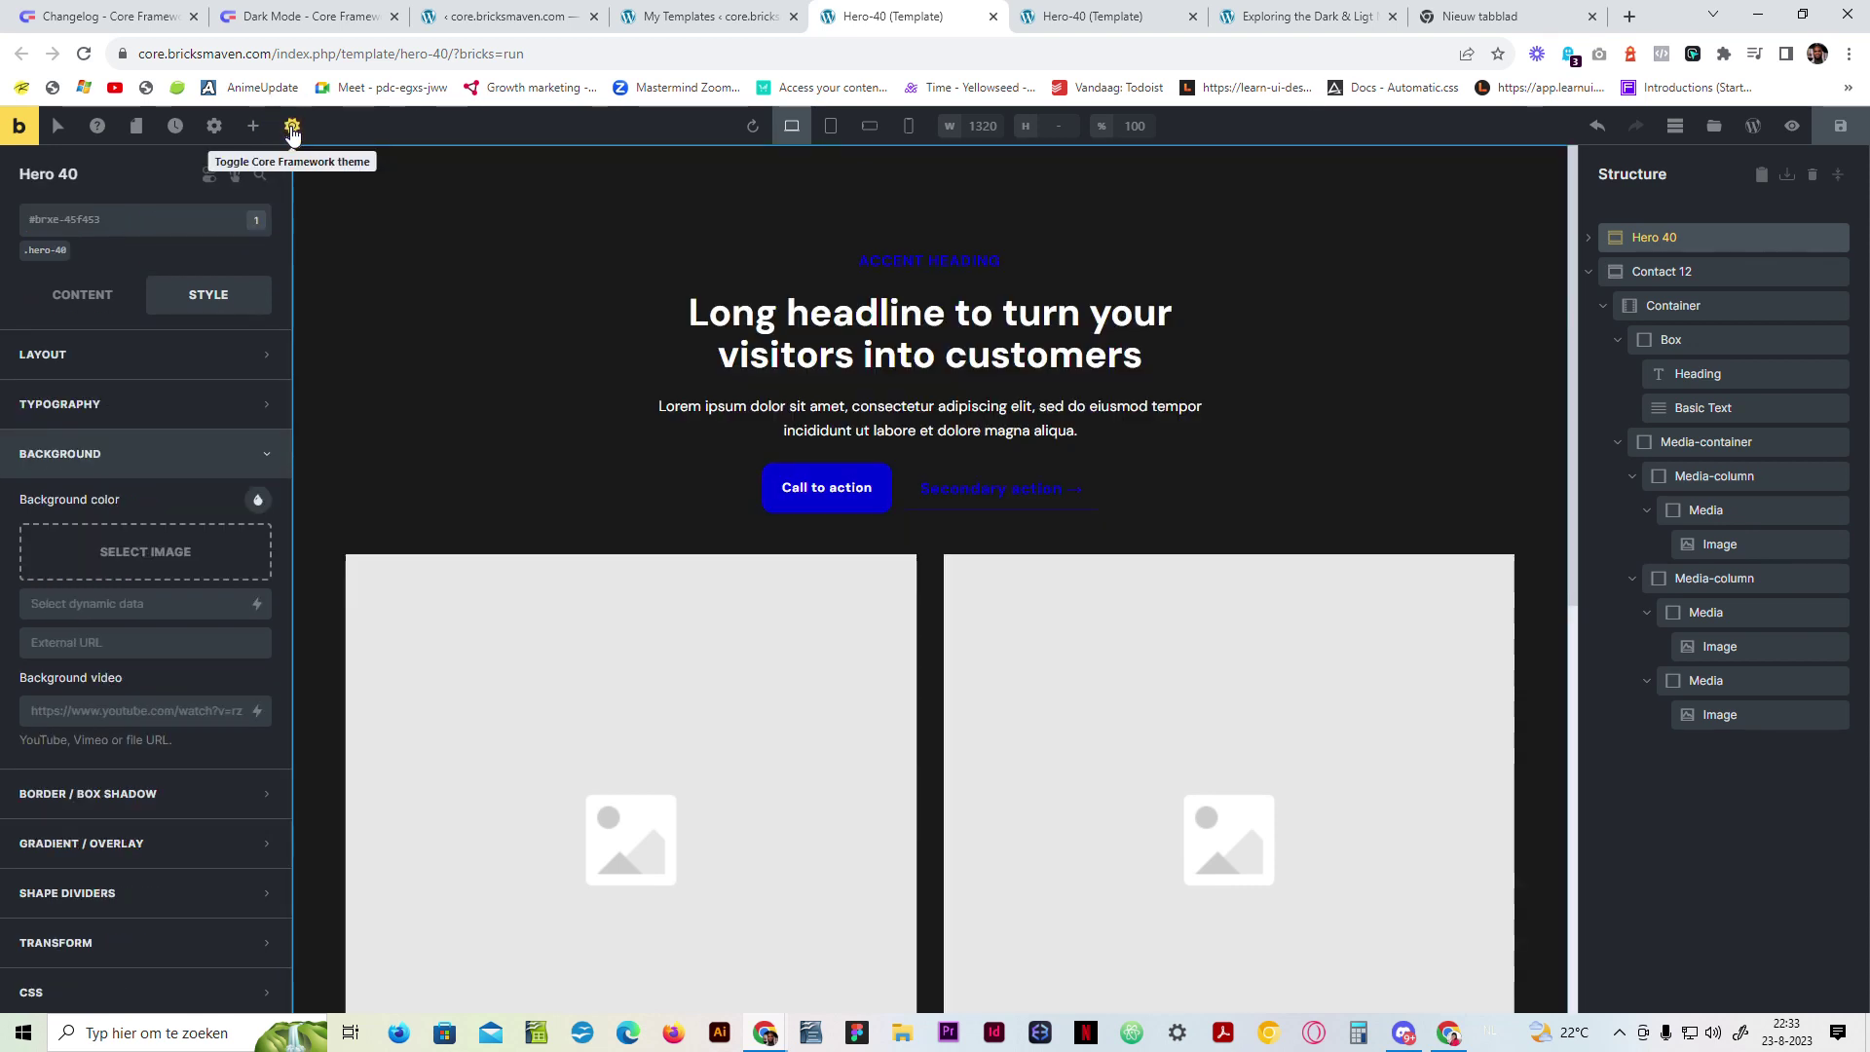
{"action": "left_click", "coordinate": [291, 130]}
{"action": "left_click", "coordinate": [290, 130]}
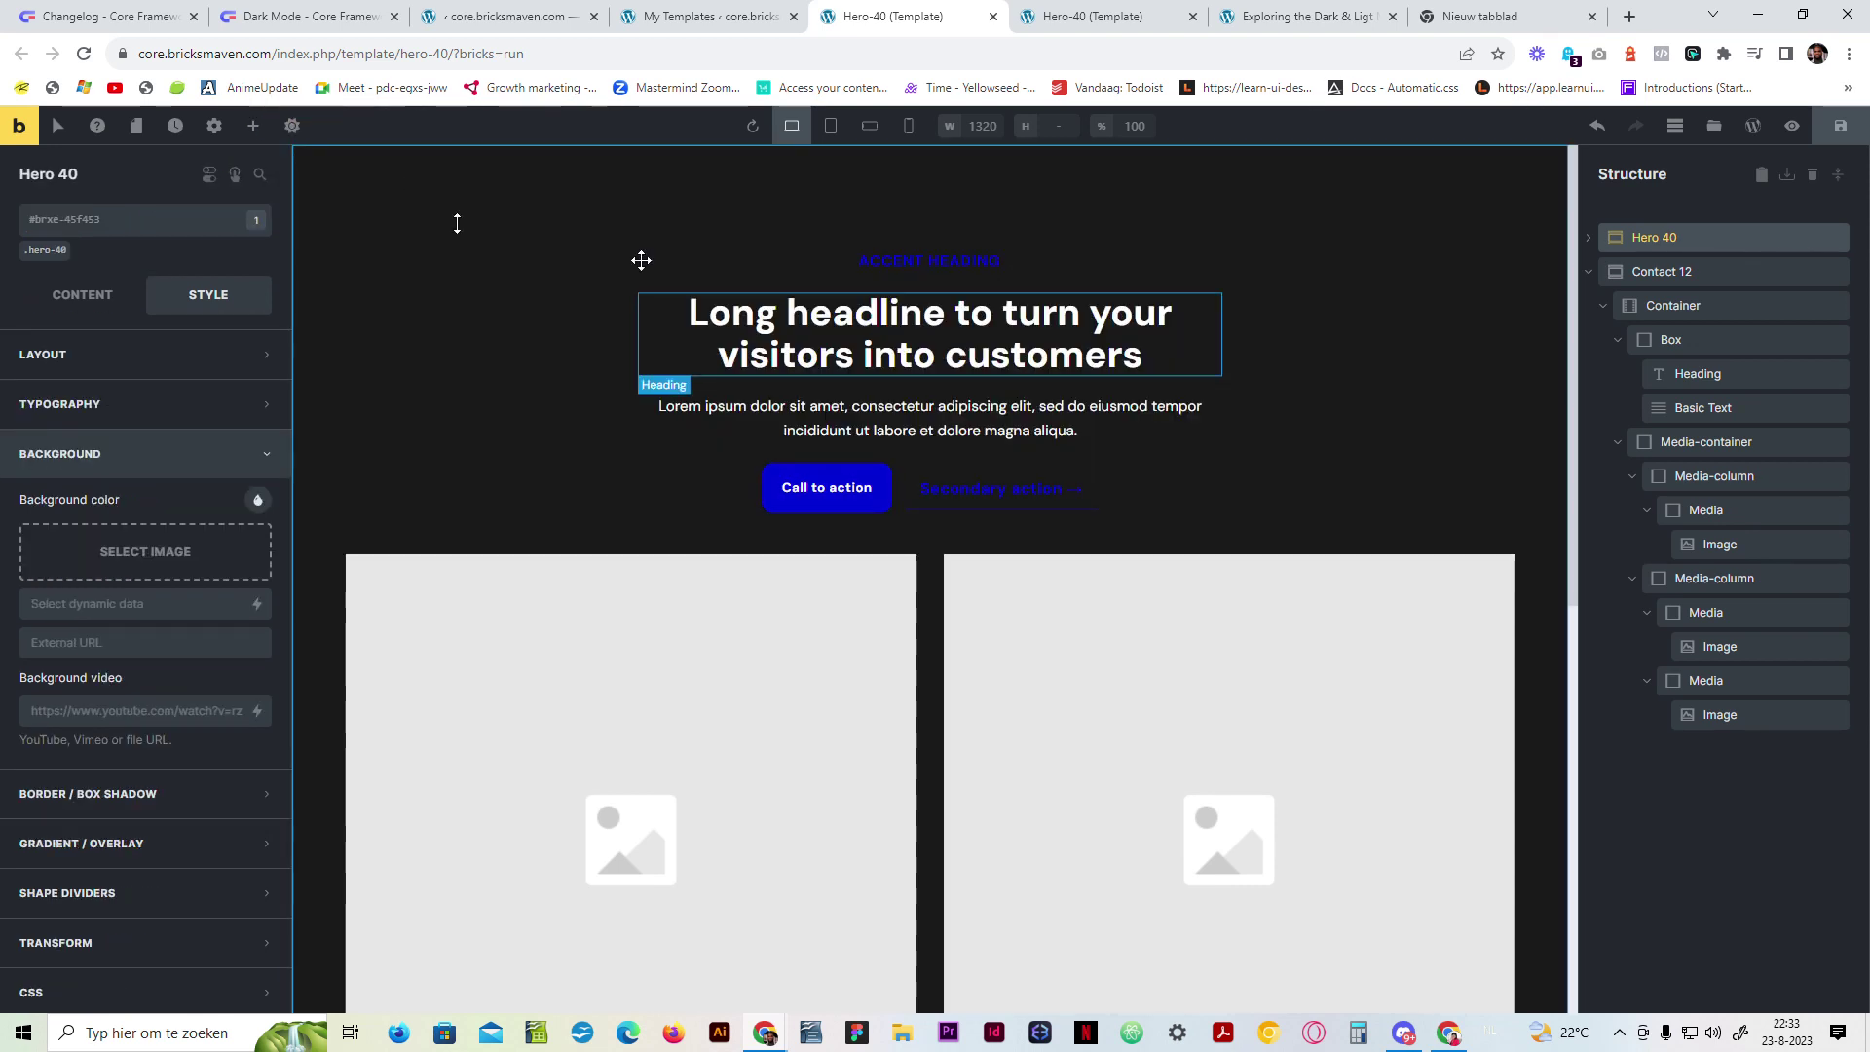
{"action": "left_click", "coordinate": [314, 129]}
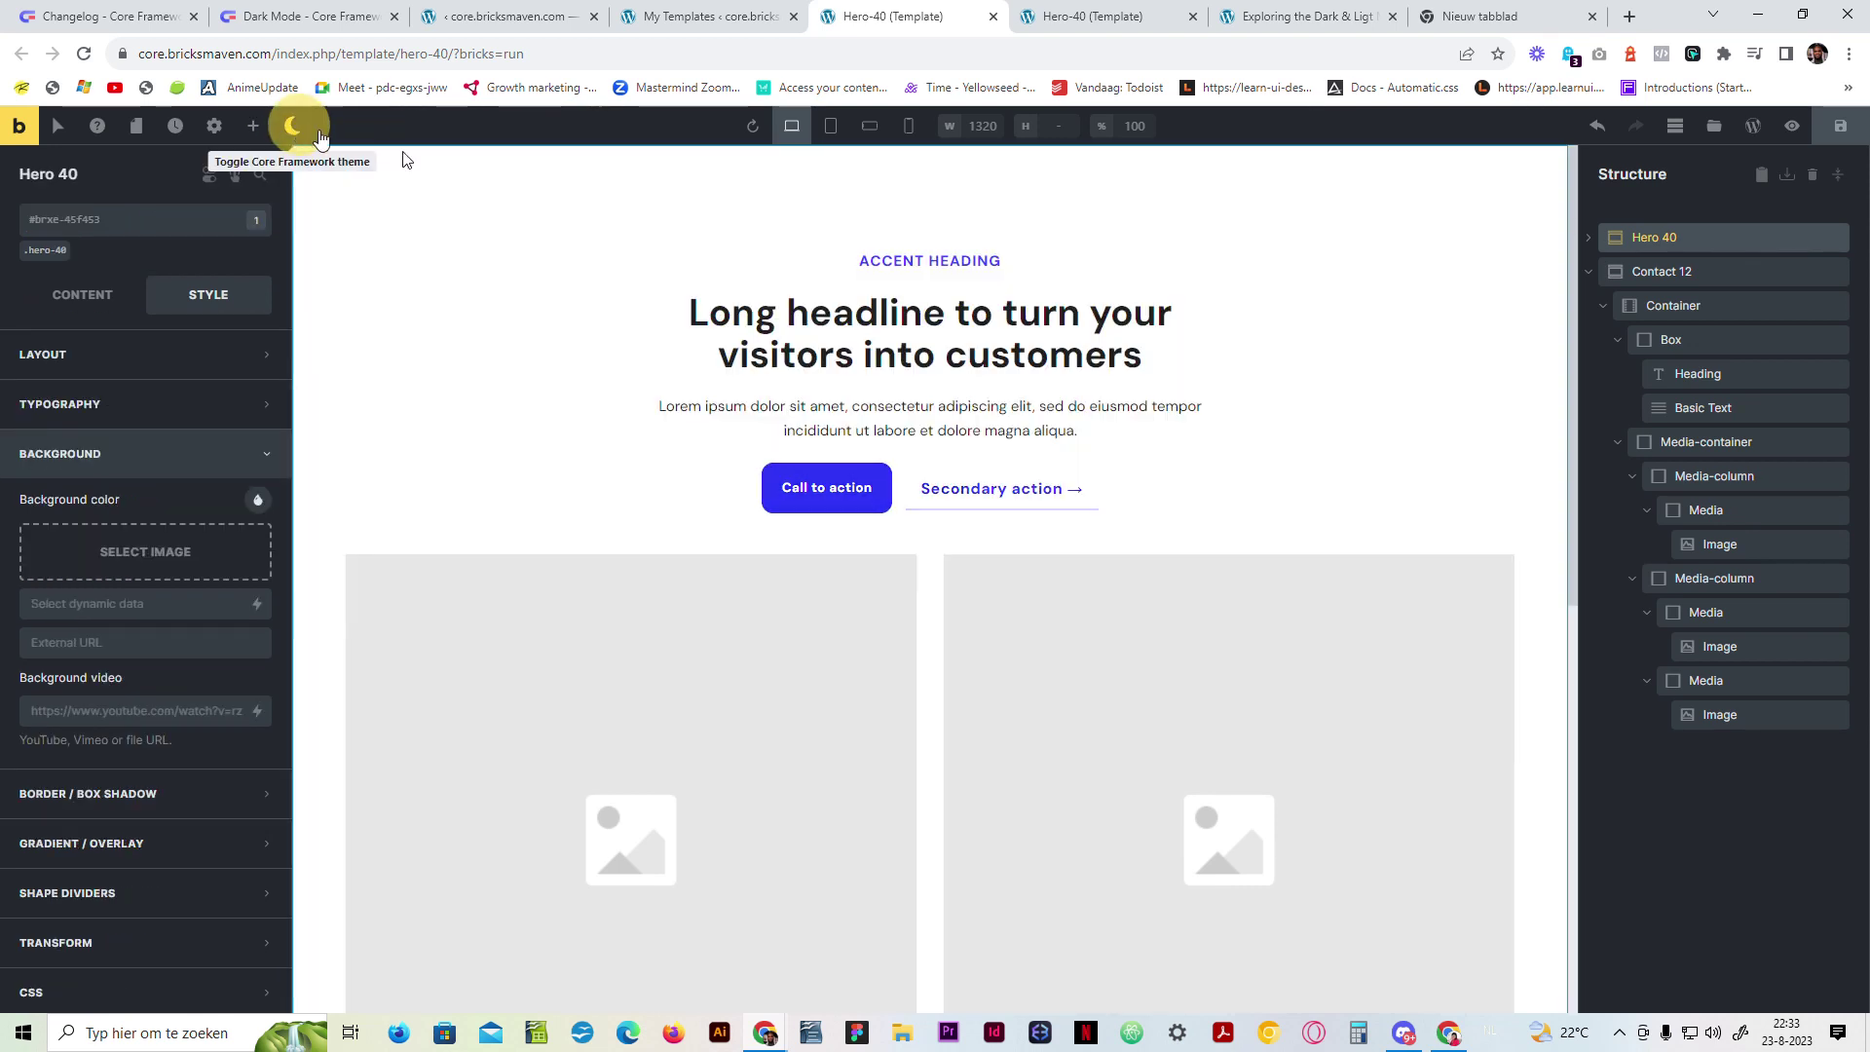
Step: Re-add the .theme-inverted class to the Hero 40 section and save the template
{"action": "left_click", "coordinate": [156, 220]}
{"action": "type", "text": "theme"}
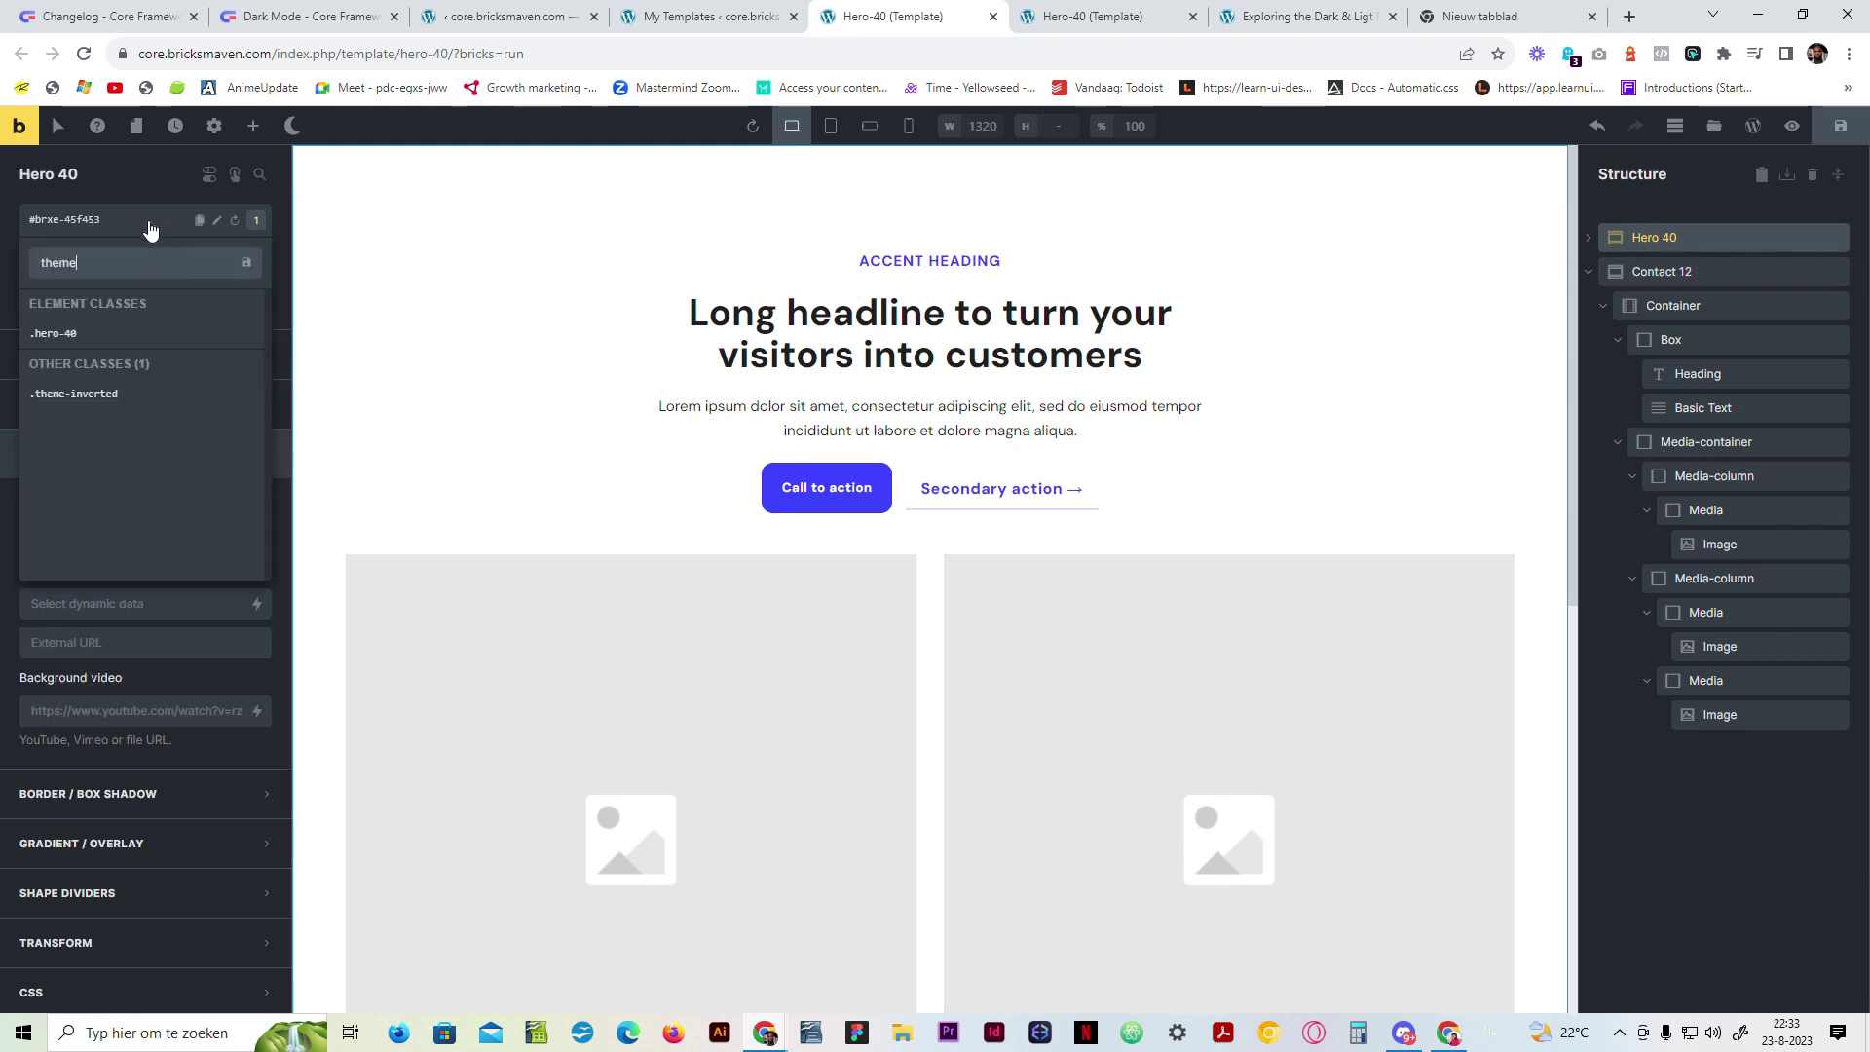
{"action": "left_click", "coordinate": [117, 394]}
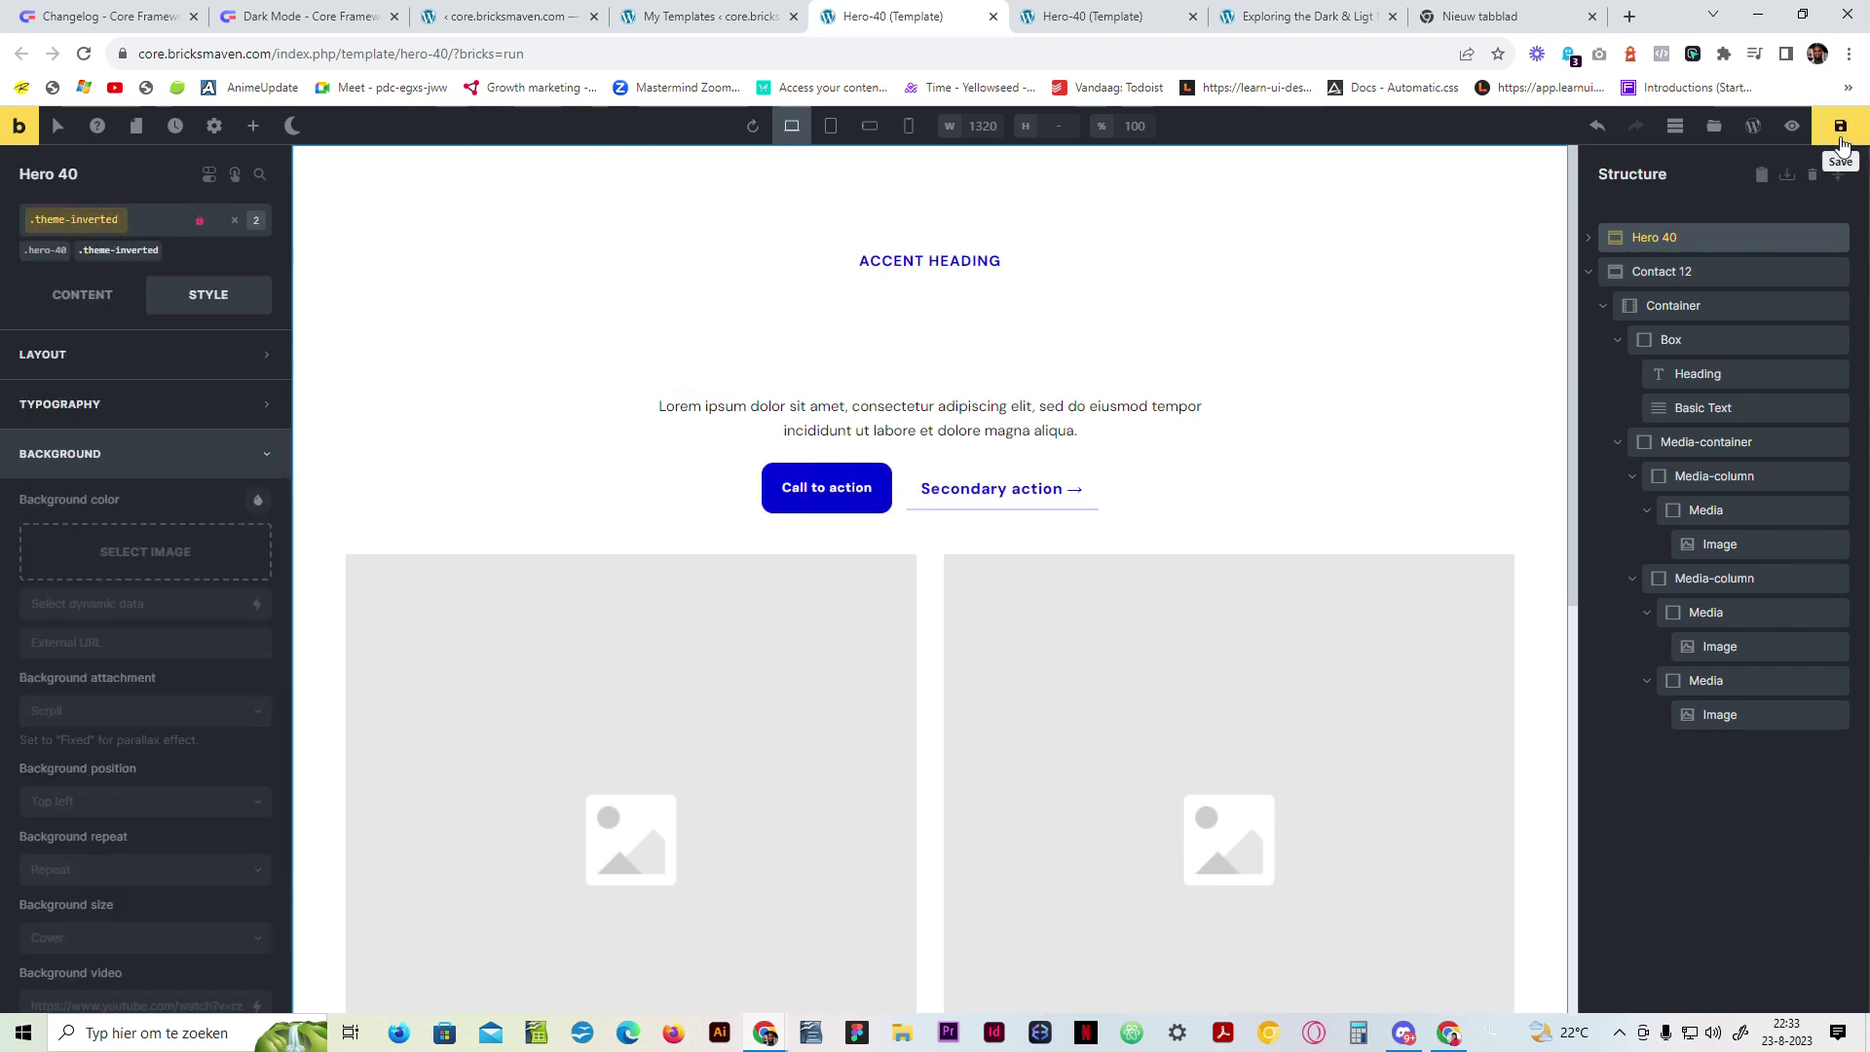
{"action": "left_click", "coordinate": [1839, 126]}
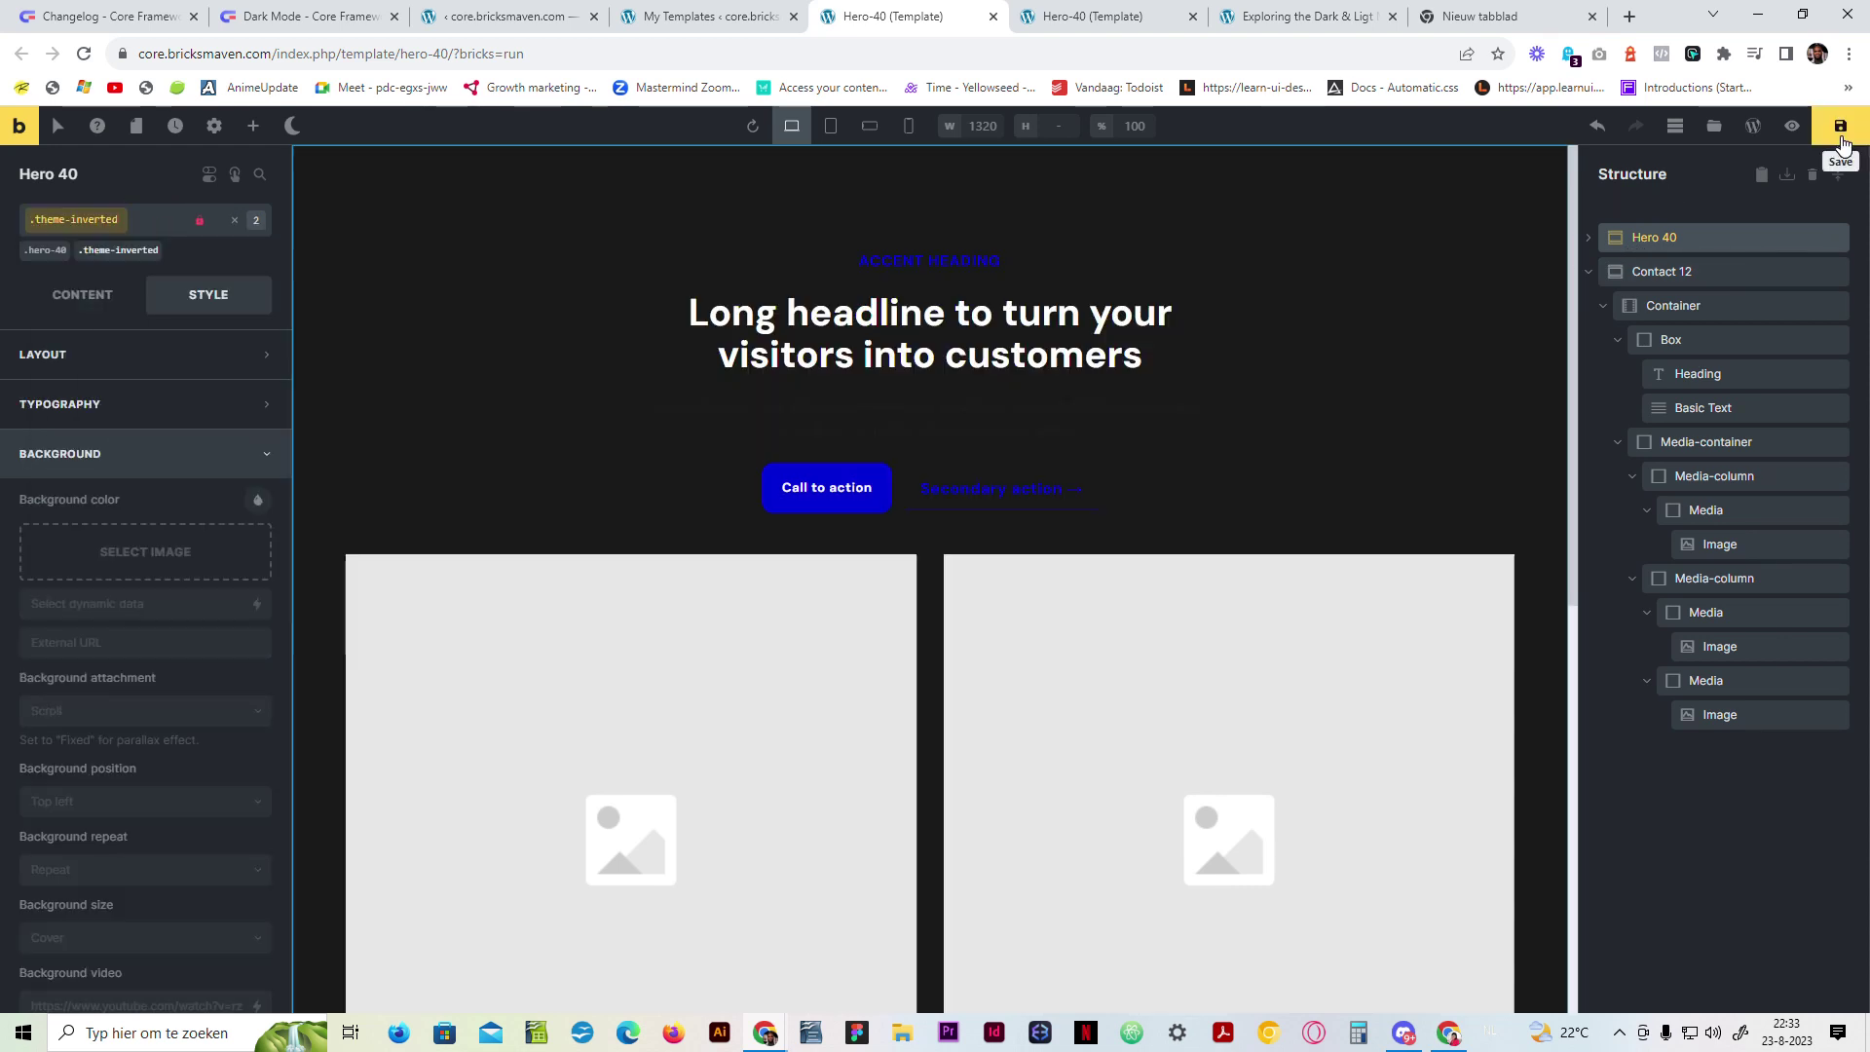
{"action": "left_click", "coordinate": [1079, 16]}
Step: Scroll through the Hero-40 preview to check the dark hero and its white headline
{"action": "scroll", "coordinate": [565, 482], "scroll_direction": "down", "scroll_amount": 5}
{"action": "scroll", "coordinate": [546, 507], "scroll_direction": "down", "scroll_amount": 3}
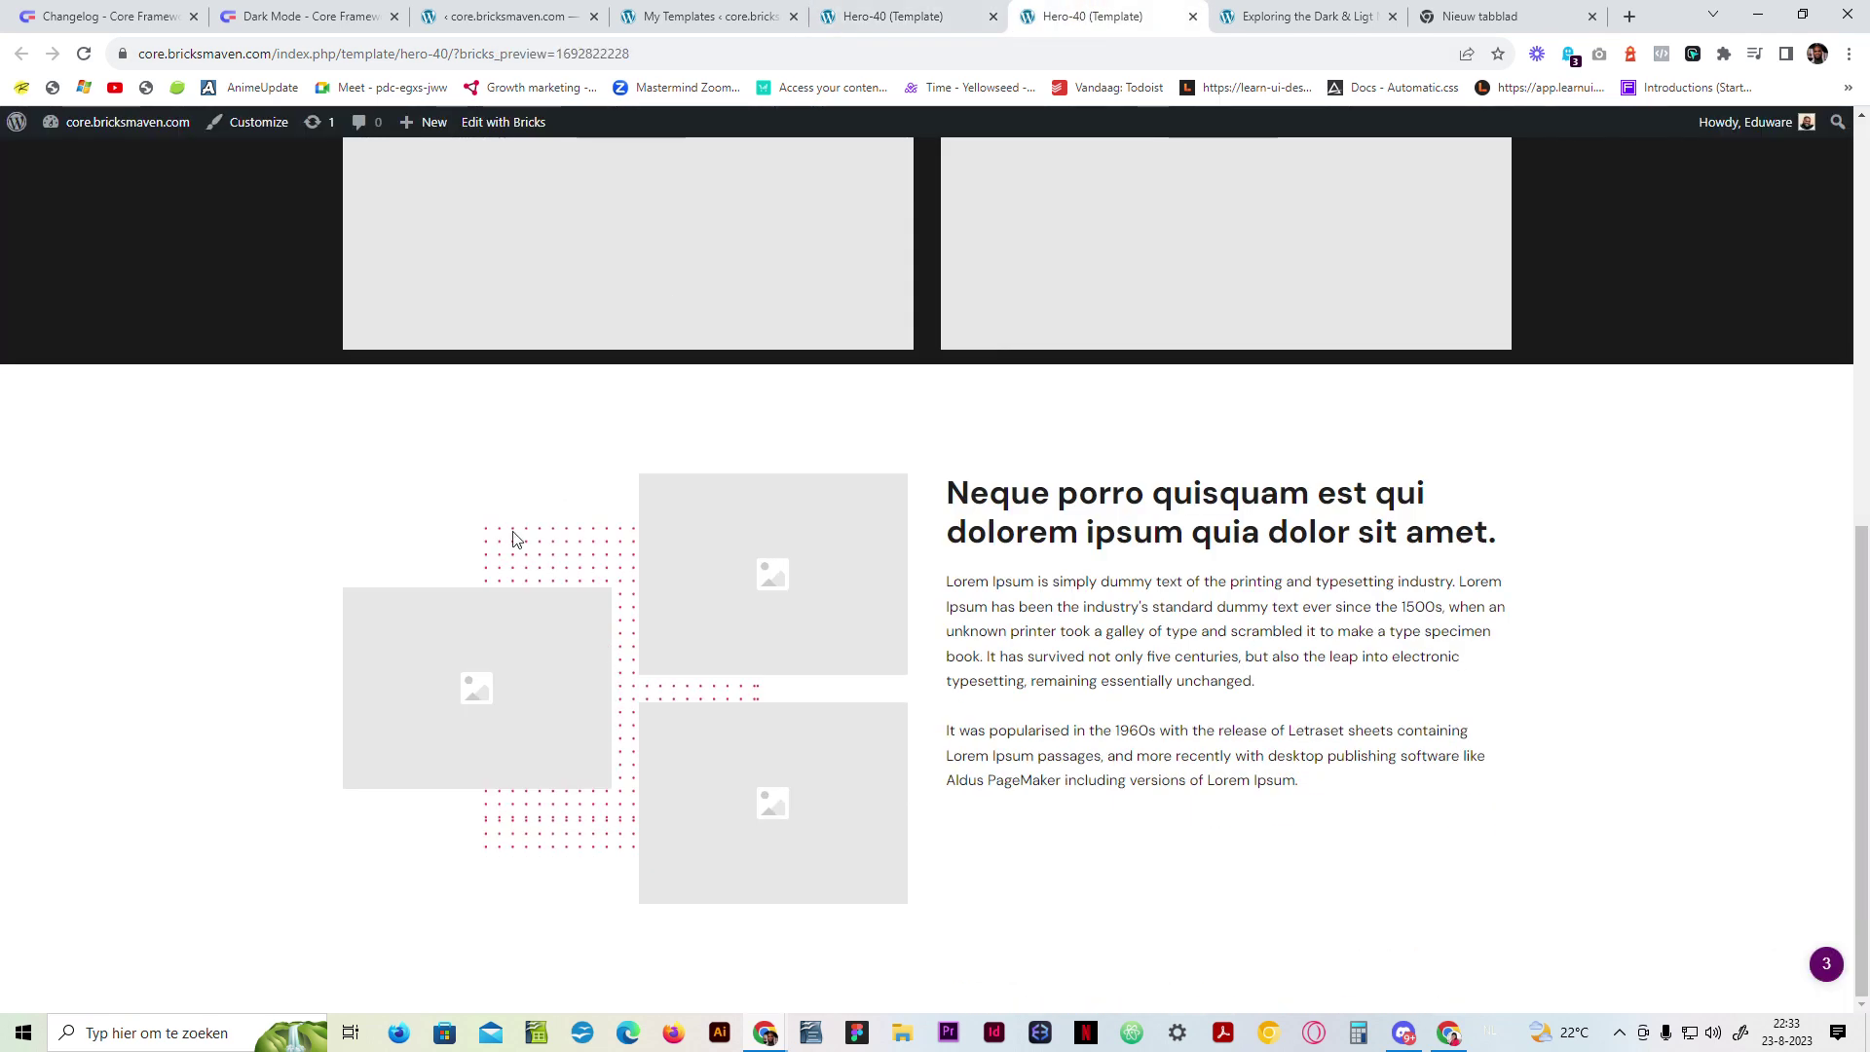
{"action": "scroll", "coordinate": [374, 440], "scroll_direction": "up", "scroll_amount": 7}
{"action": "scroll", "coordinate": [390, 438], "scroll_direction": "down", "scroll_amount": 4}
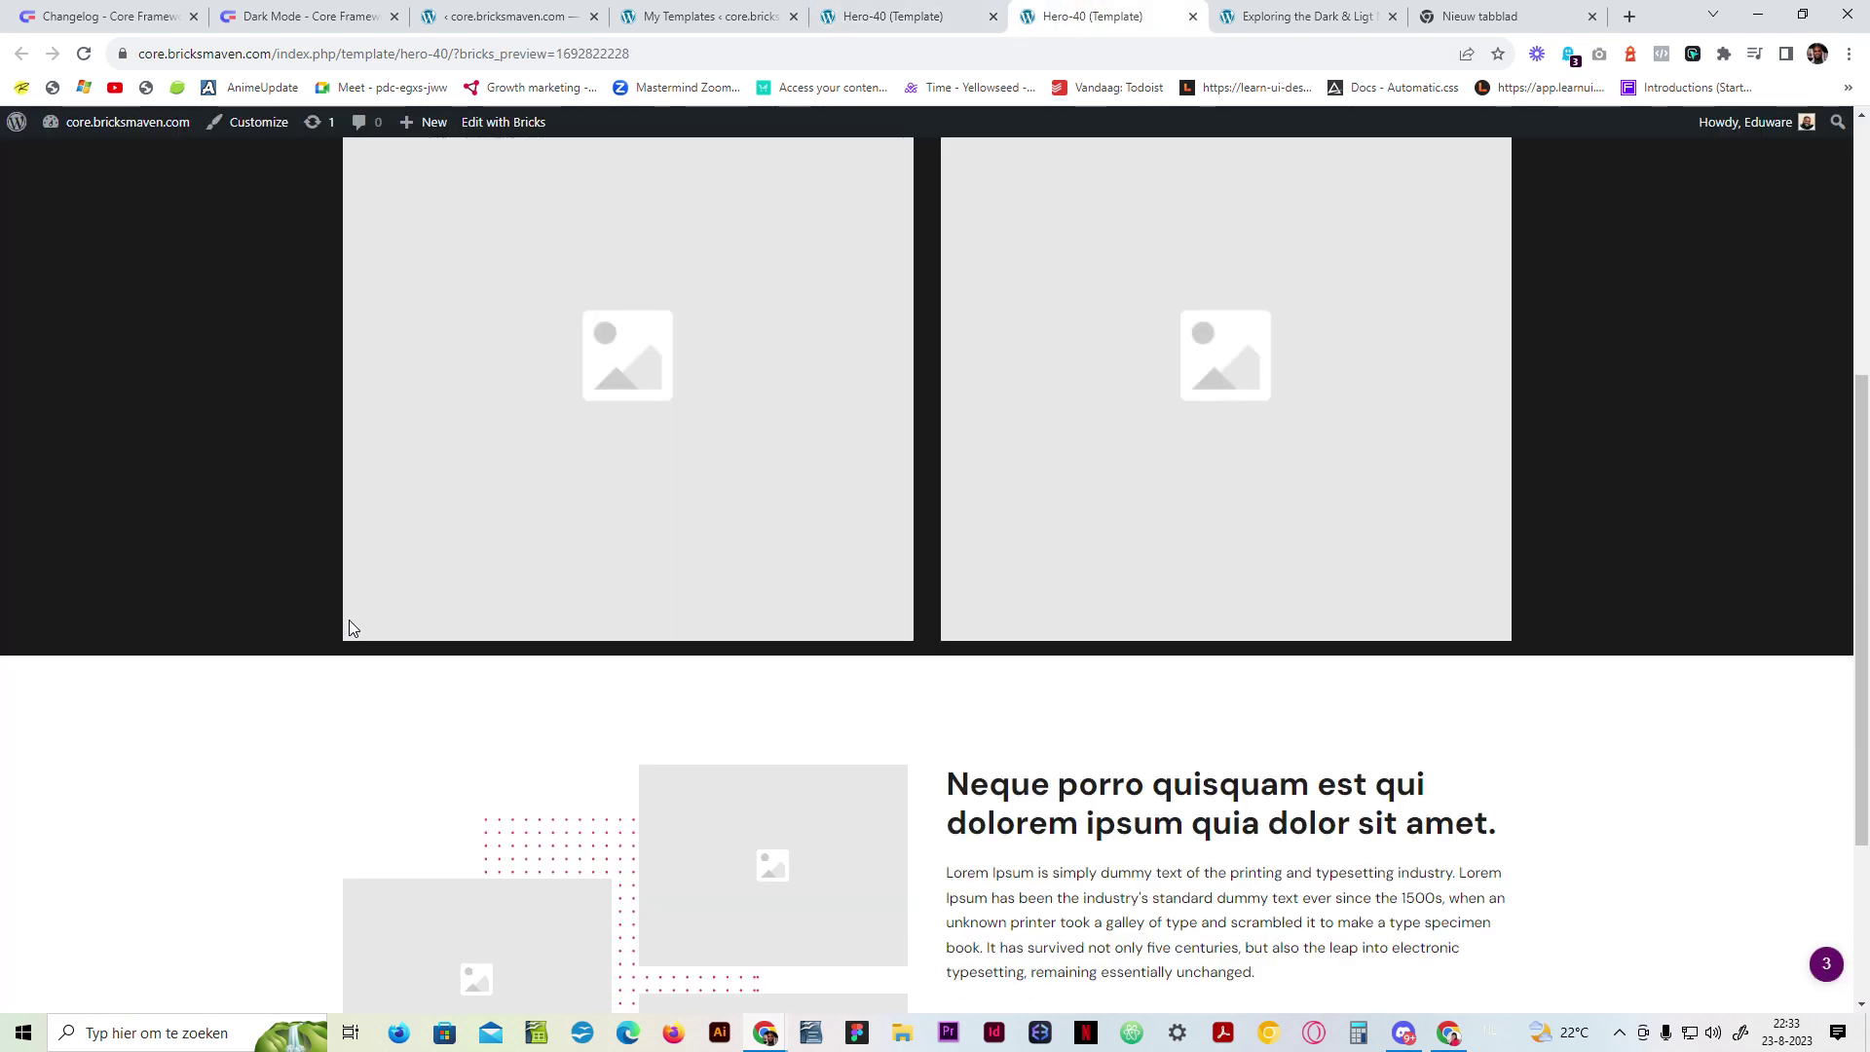
{"action": "scroll", "coordinate": [346, 621], "scroll_direction": "down", "scroll_amount": 3}
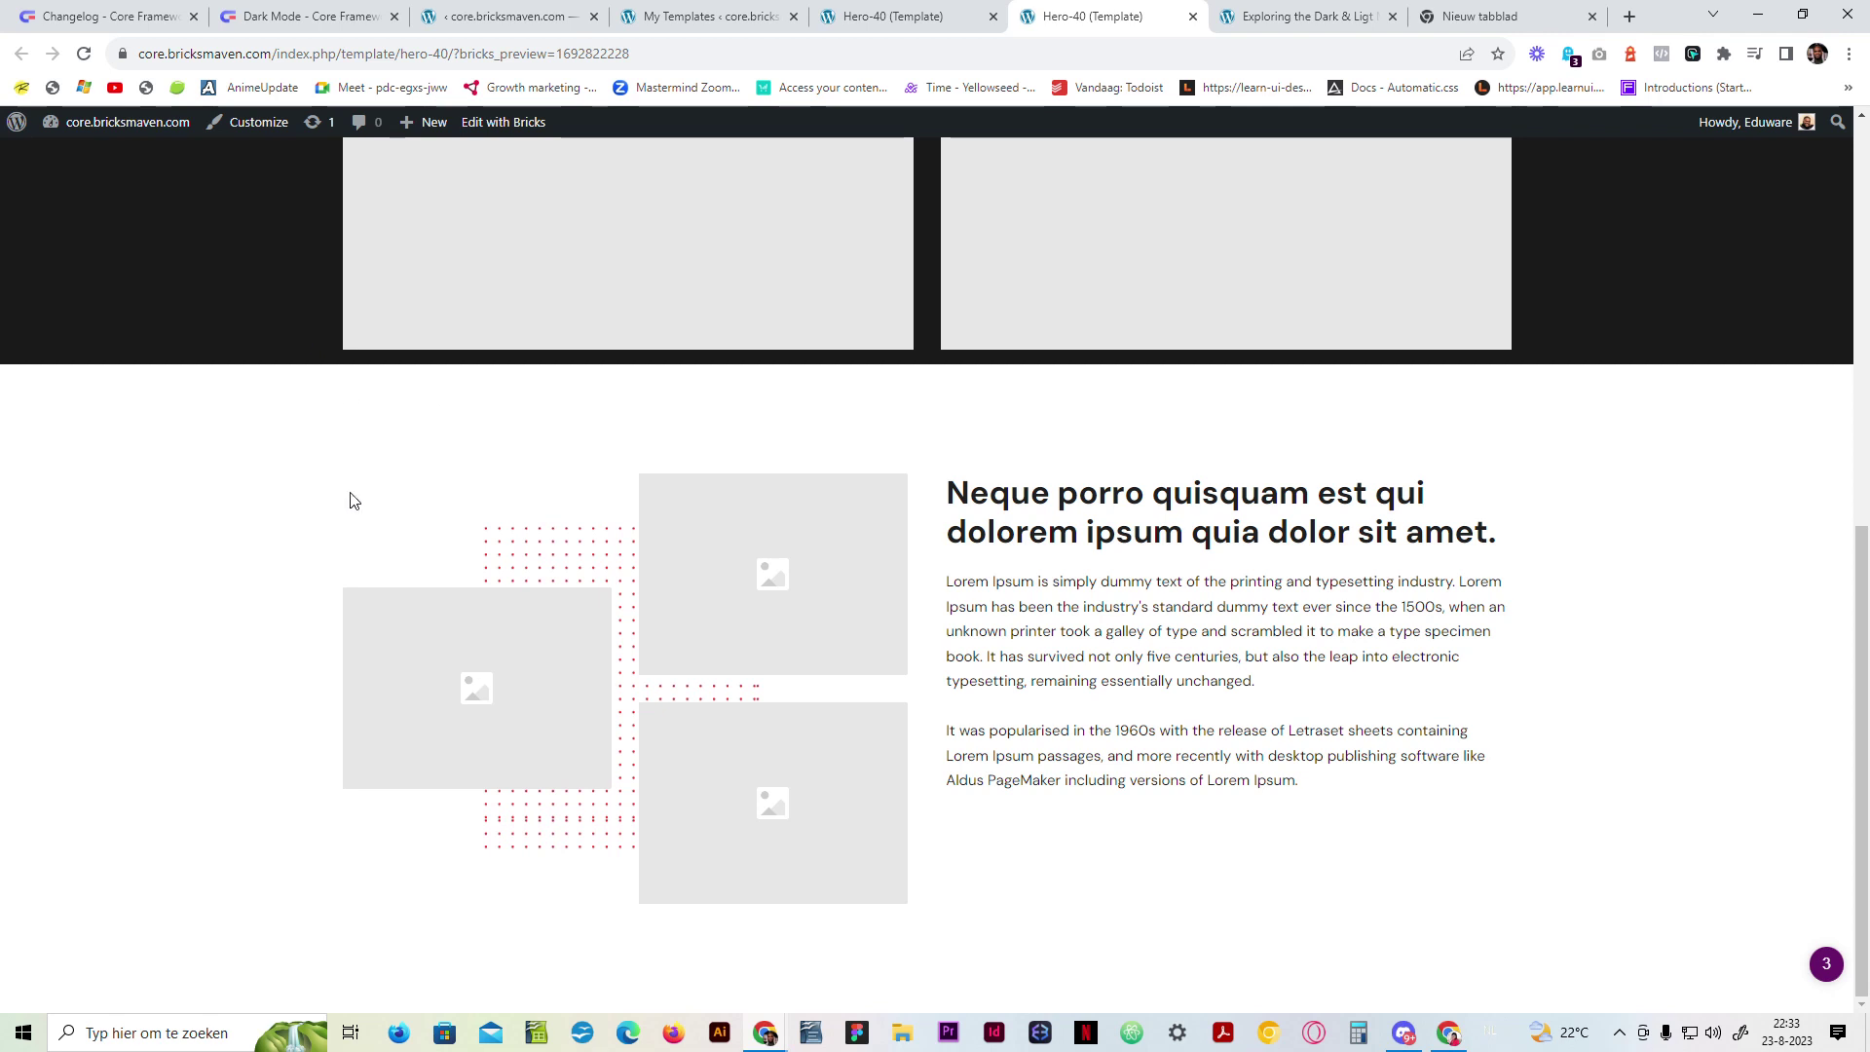
{"action": "scroll", "coordinate": [677, 719], "scroll_direction": "up", "scroll_amount": 8}
{"action": "scroll", "coordinate": [573, 672], "scroll_direction": "down", "scroll_amount": 10}
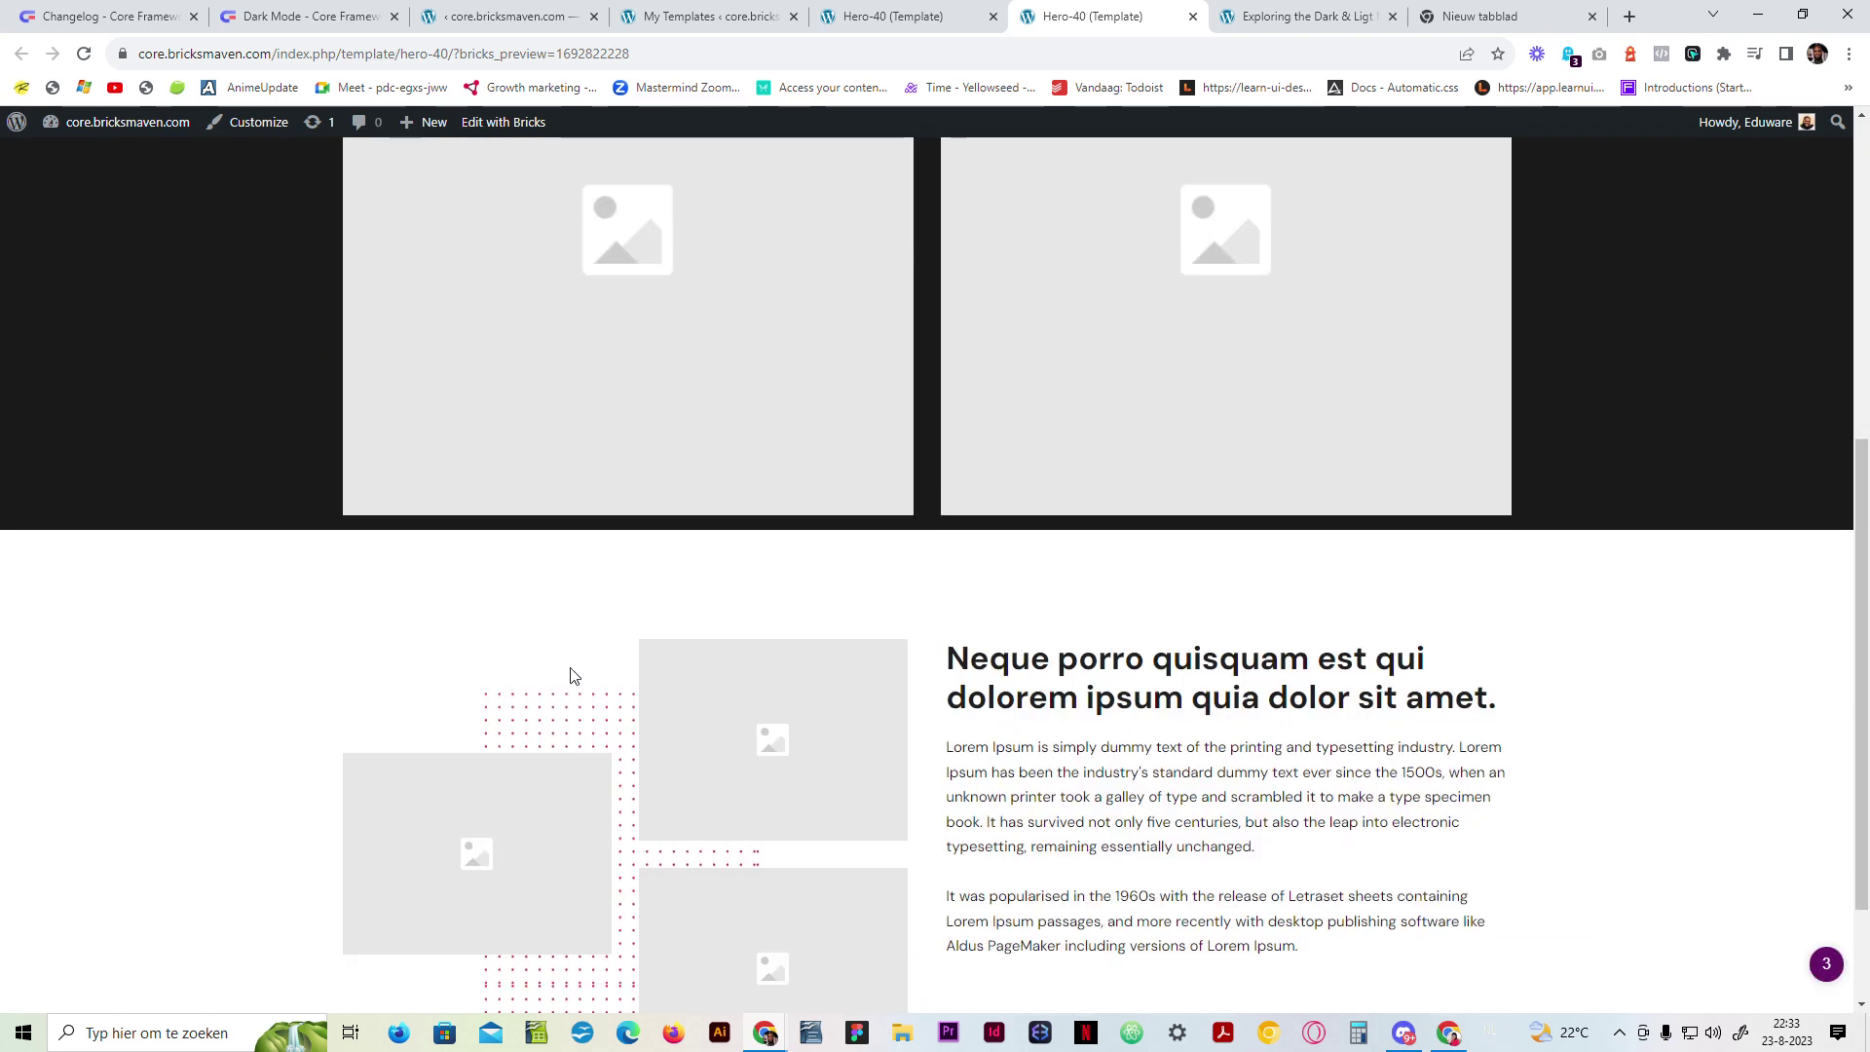
{"action": "scroll", "coordinate": [573, 672], "scroll_direction": "up", "scroll_amount": 3}
{"action": "scroll", "coordinate": [573, 673], "scroll_direction": "up", "scroll_amount": 3}
{"action": "scroll", "coordinate": [569, 648], "scroll_direction": "down", "scroll_amount": 5}
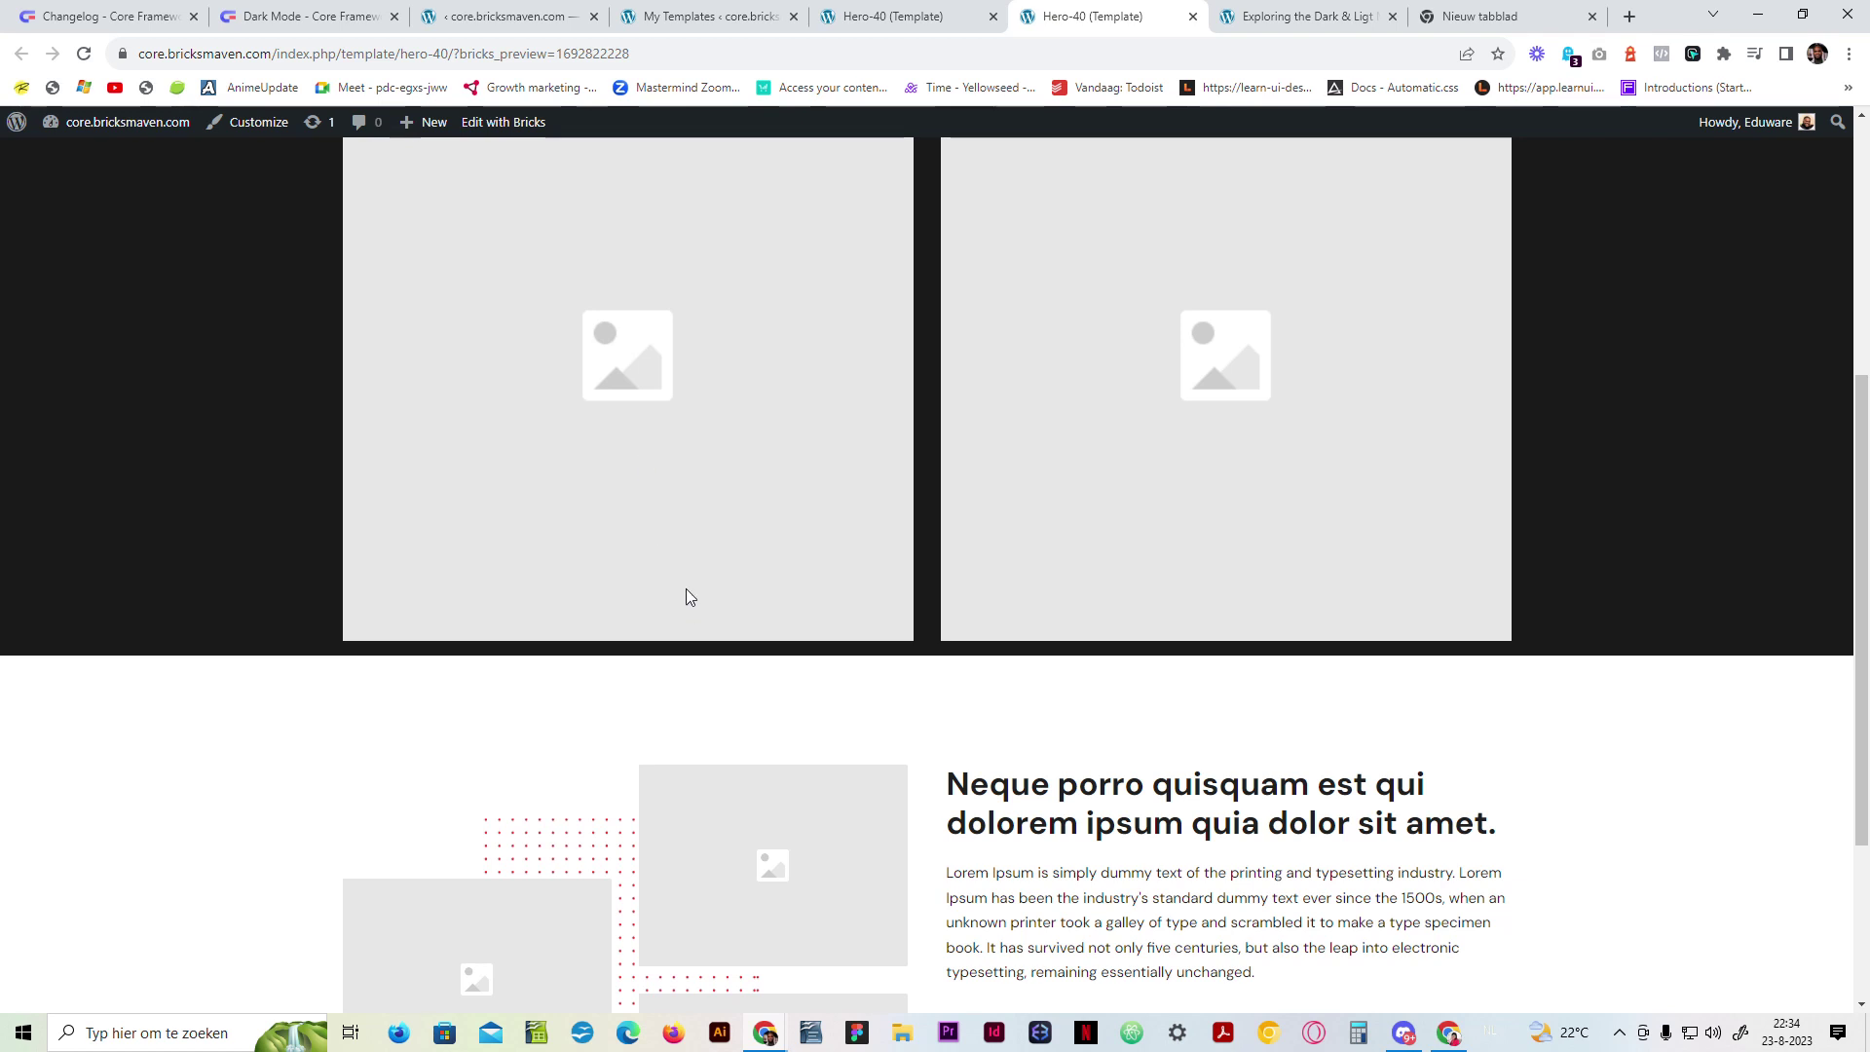
{"action": "scroll", "coordinate": [682, 604], "scroll_direction": "up", "scroll_amount": 4}
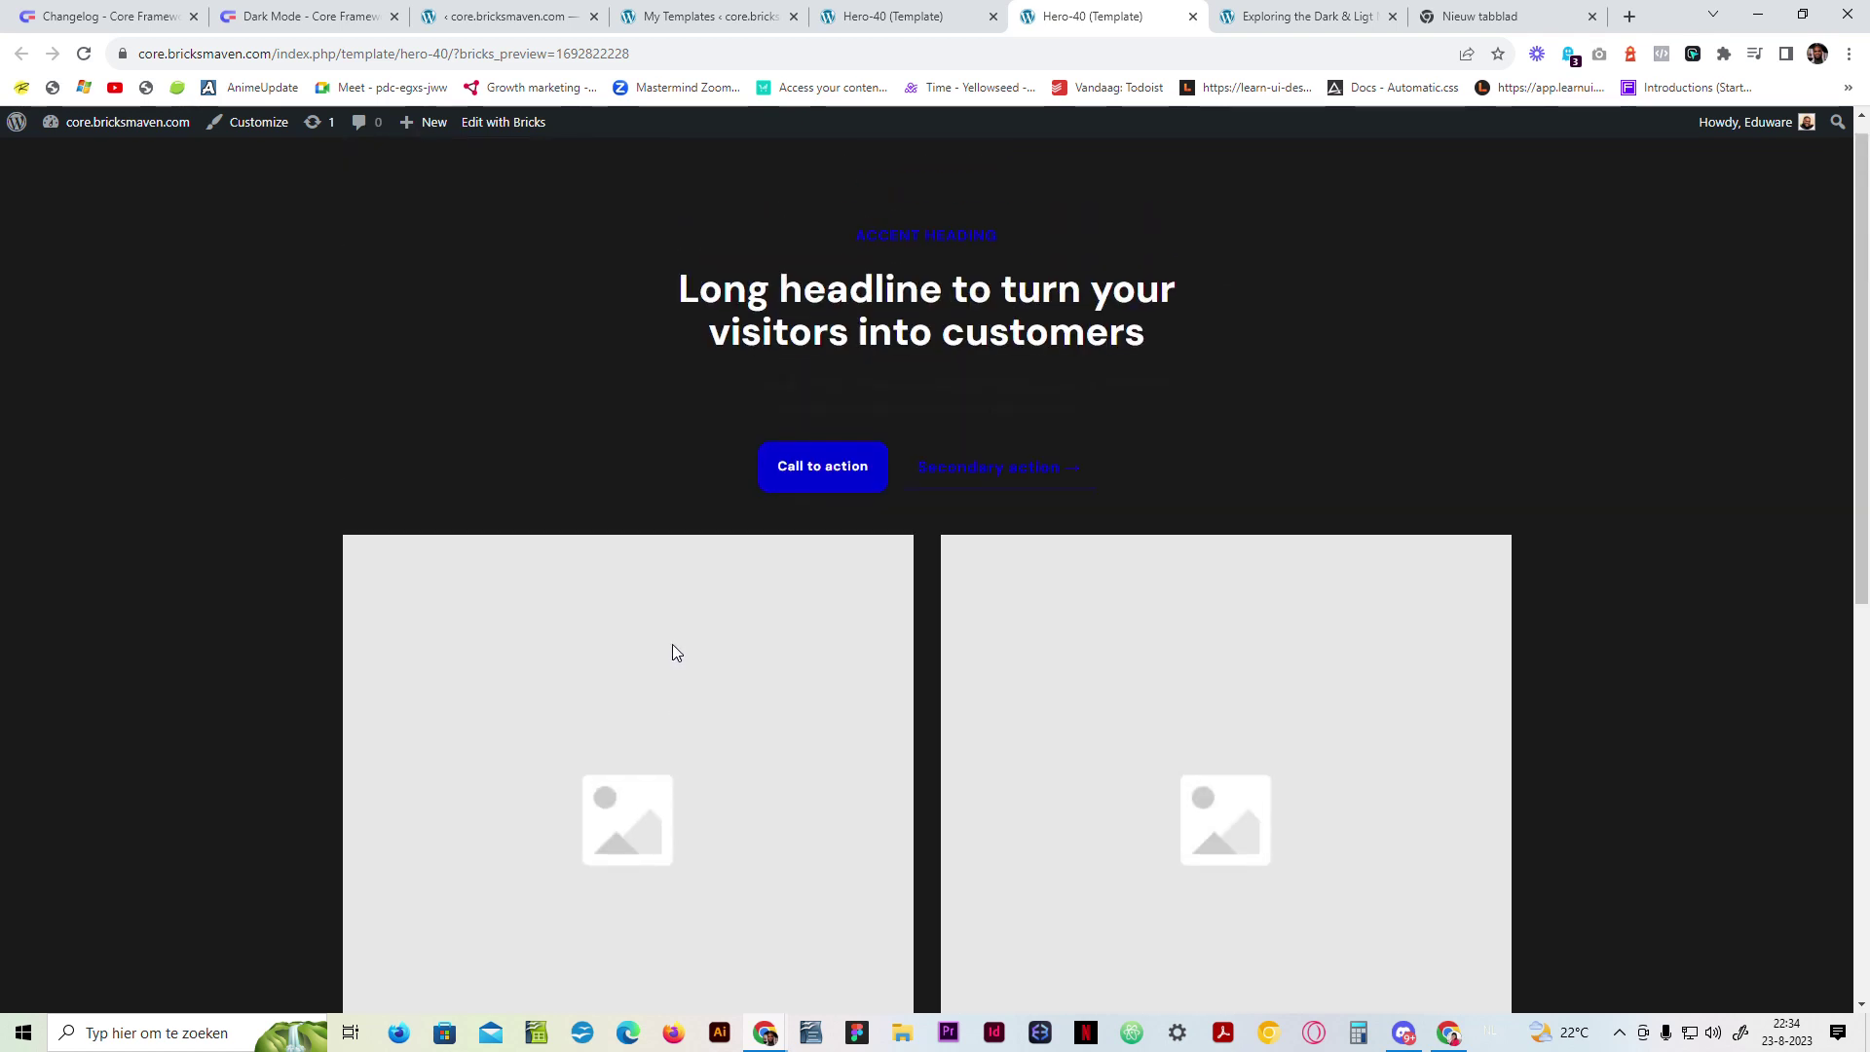
Step: Remove .theme-inverted from Hero 40 and clear the .hero-40 background colour
{"action": "left_click", "coordinate": [1193, 16]}
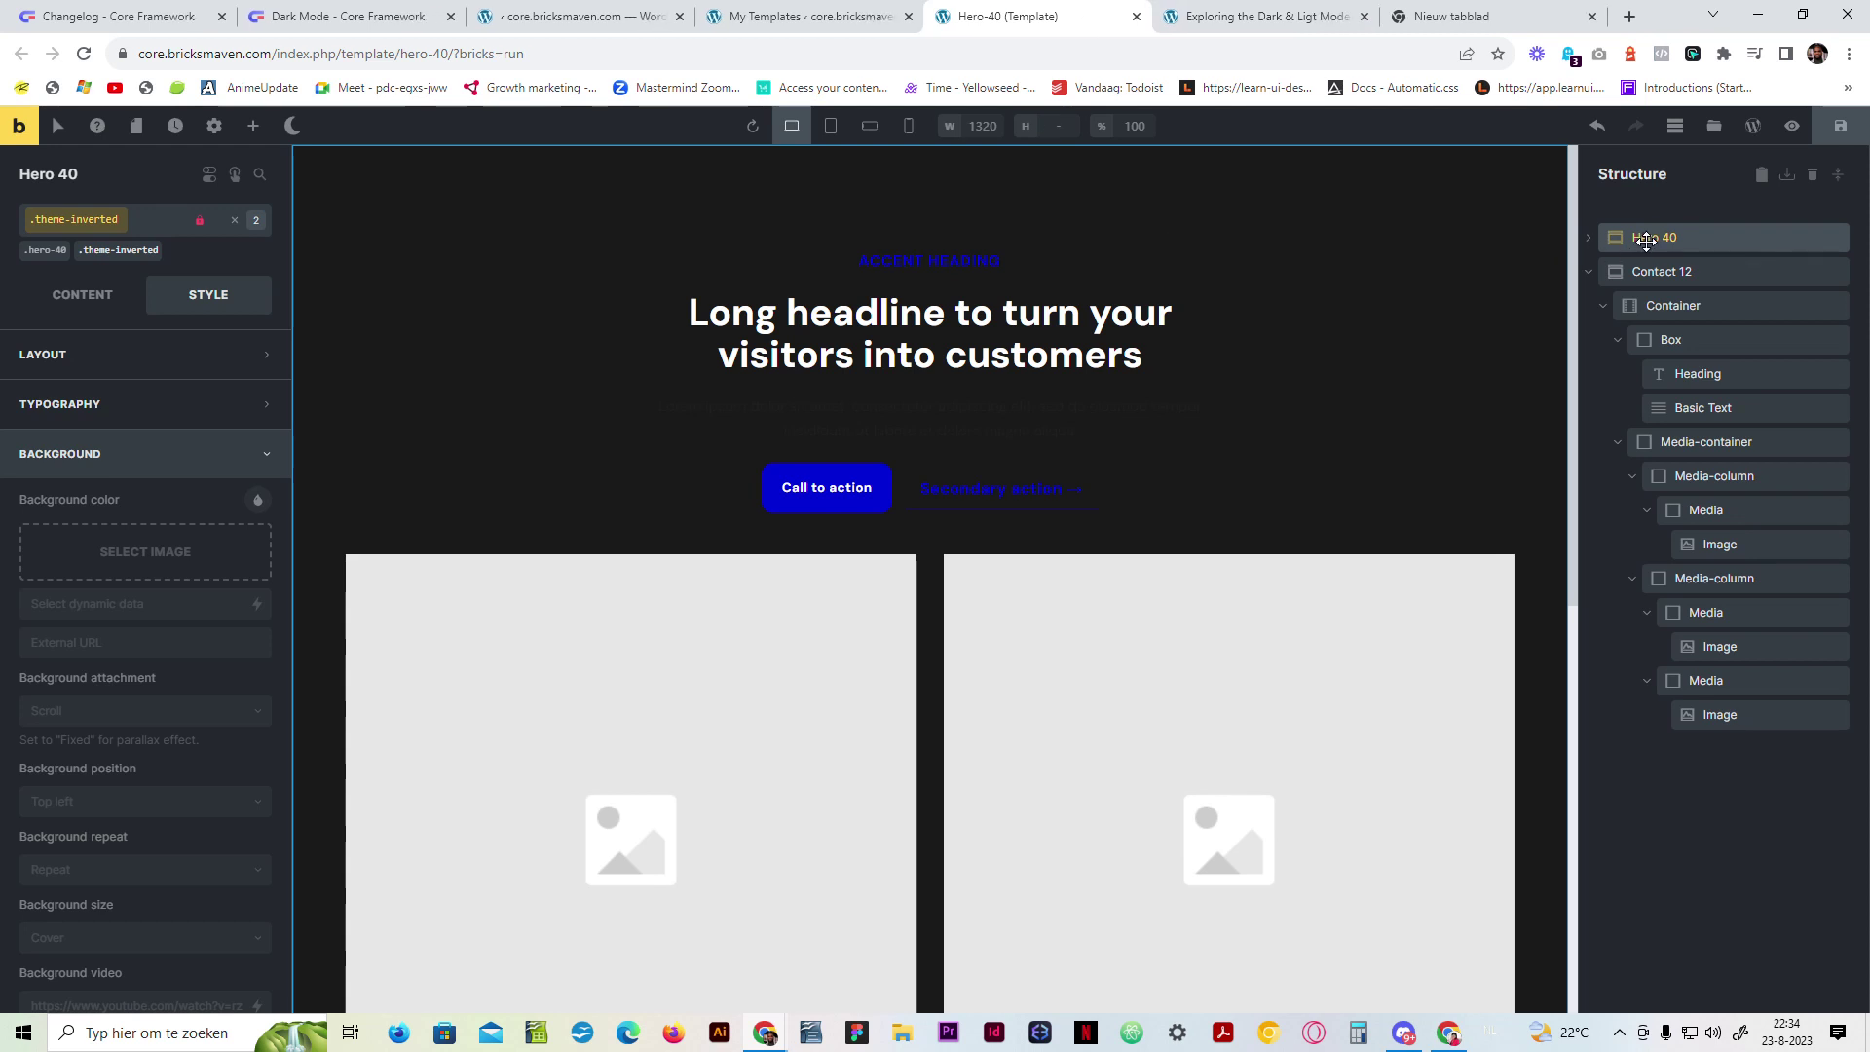
{"action": "left_click", "coordinate": [162, 242]}
{"action": "left_click", "coordinate": [42, 256]}
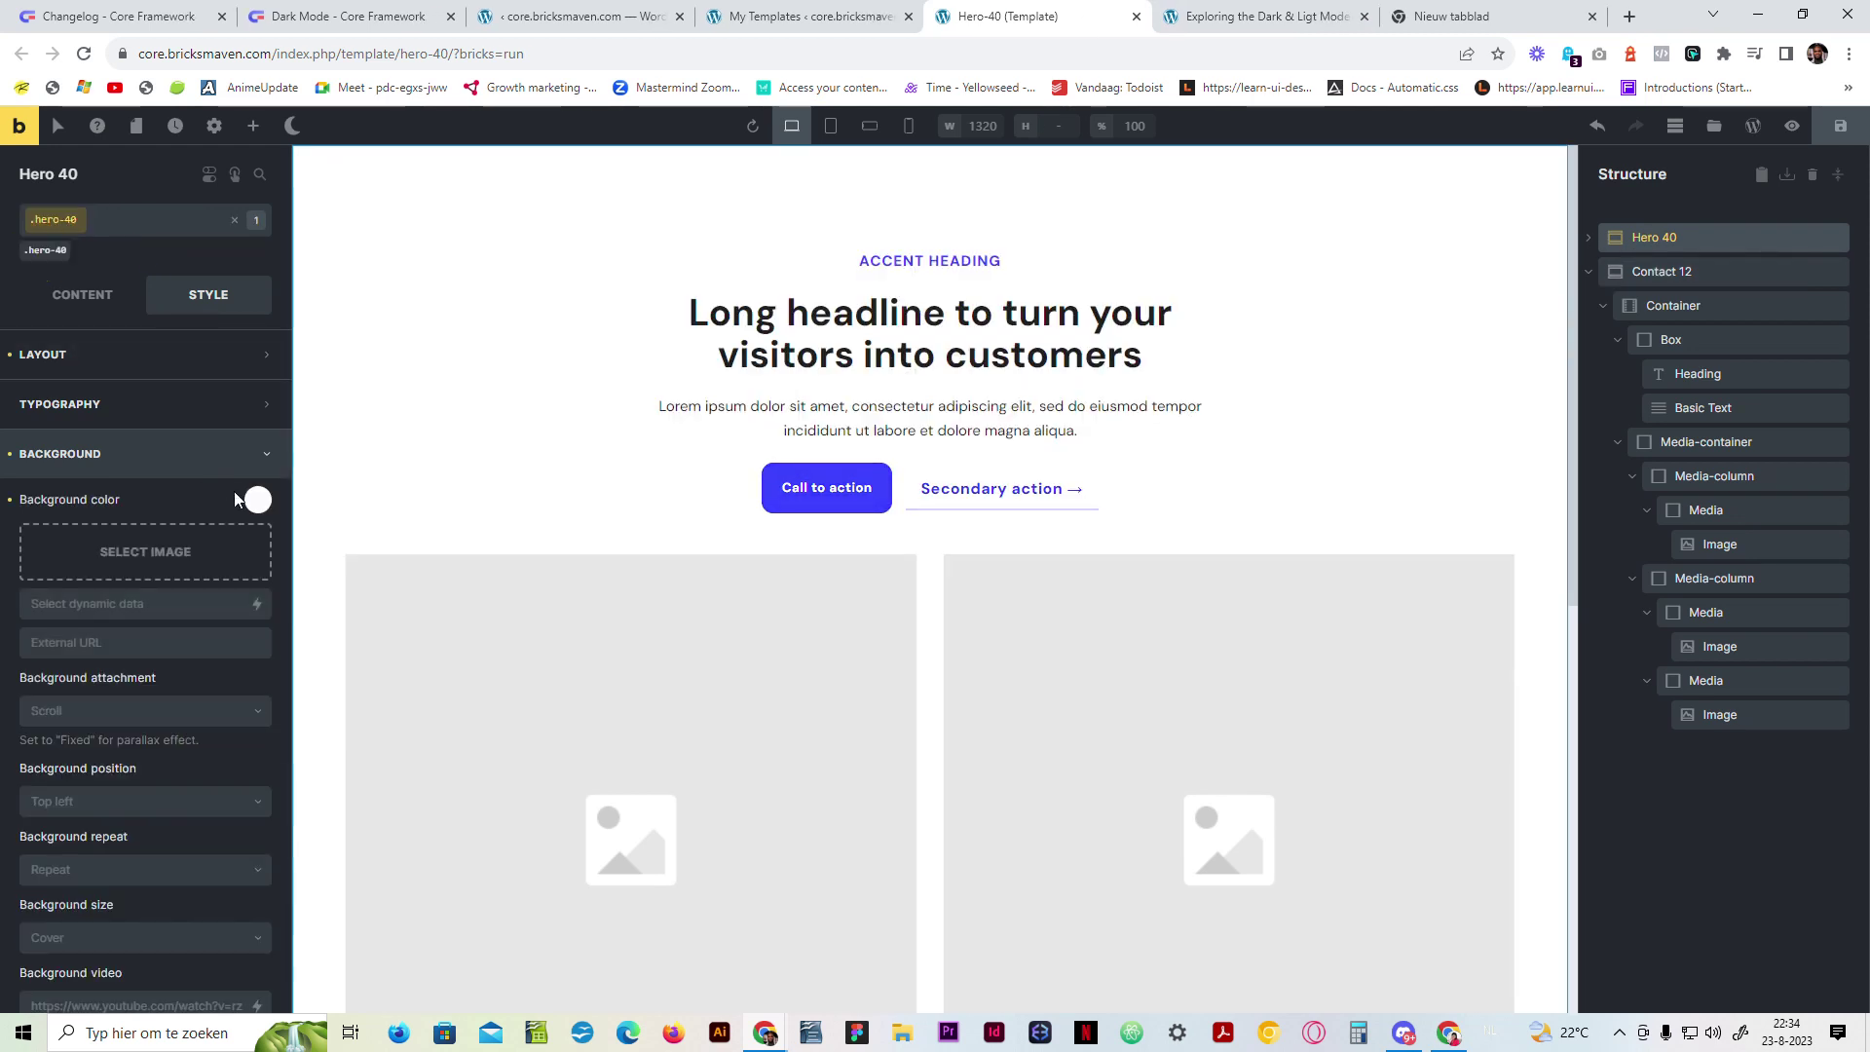
{"action": "scroll", "coordinate": [146, 374], "scroll_direction": "down", "scroll_amount": 2}
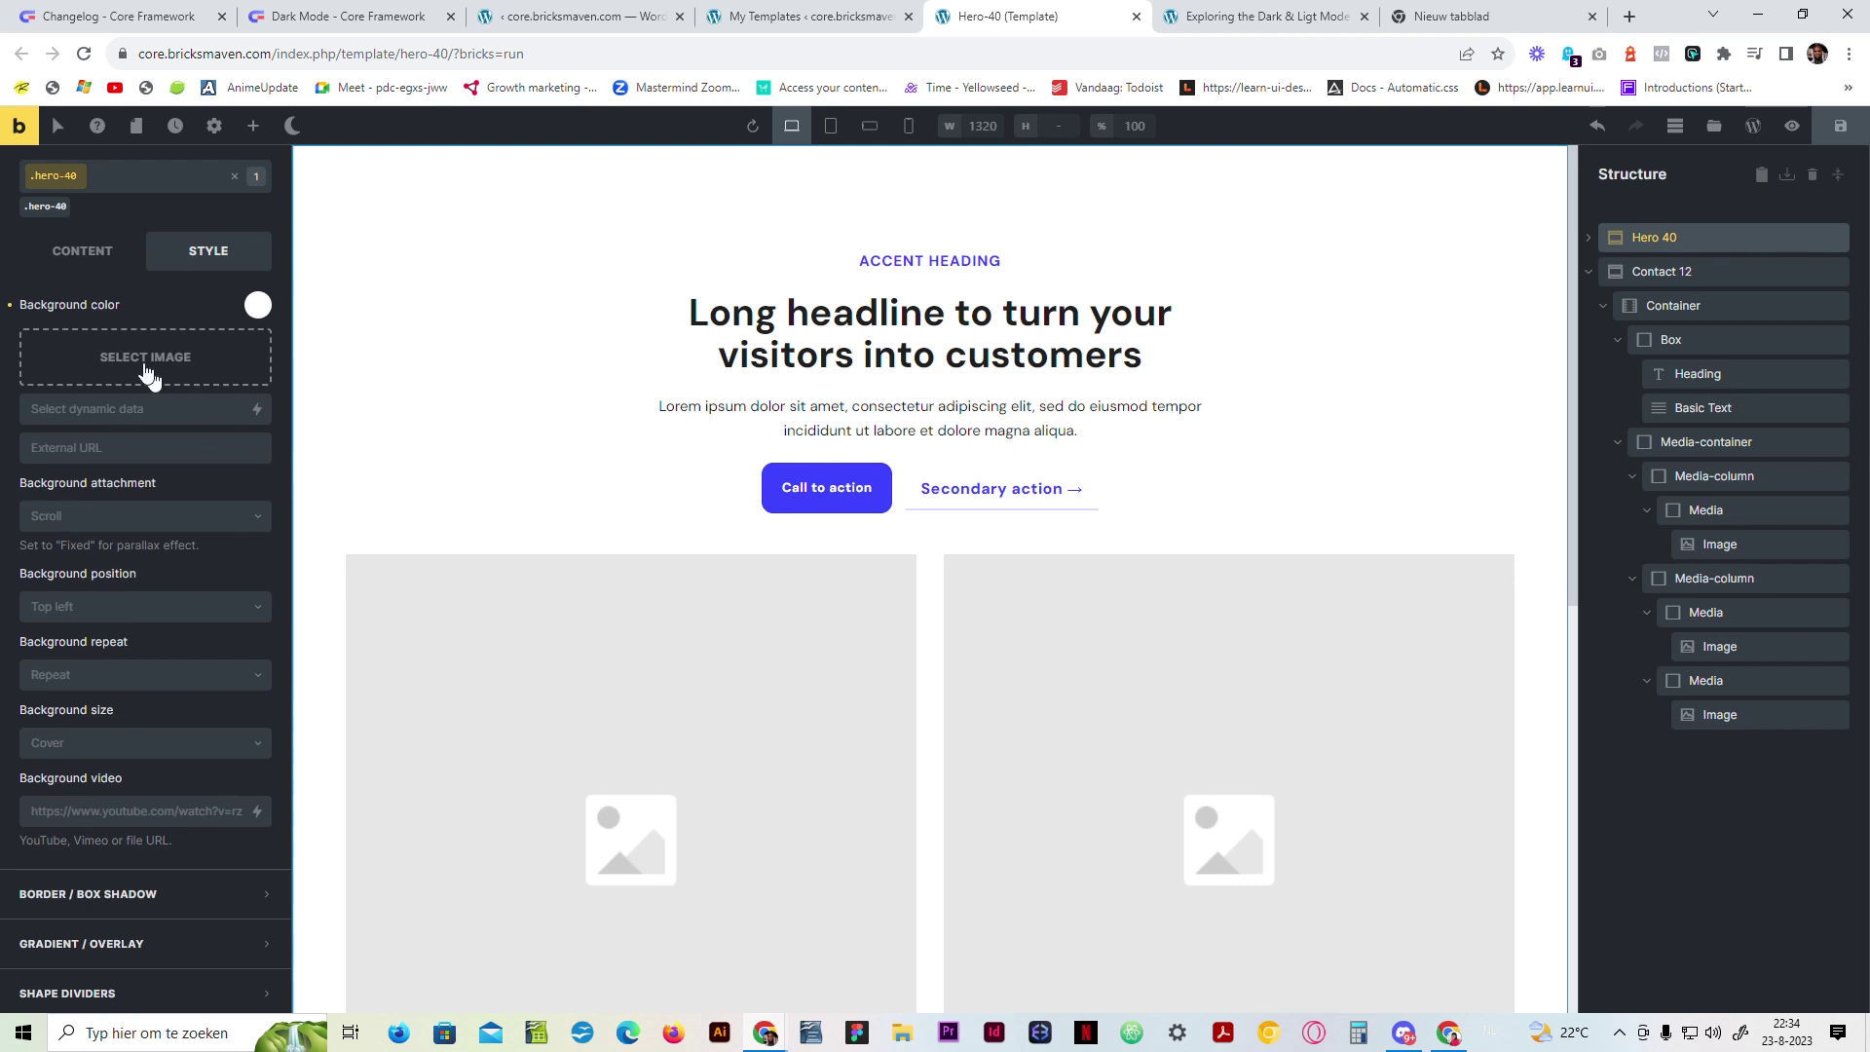
{"action": "left_click", "coordinate": [12, 306]}
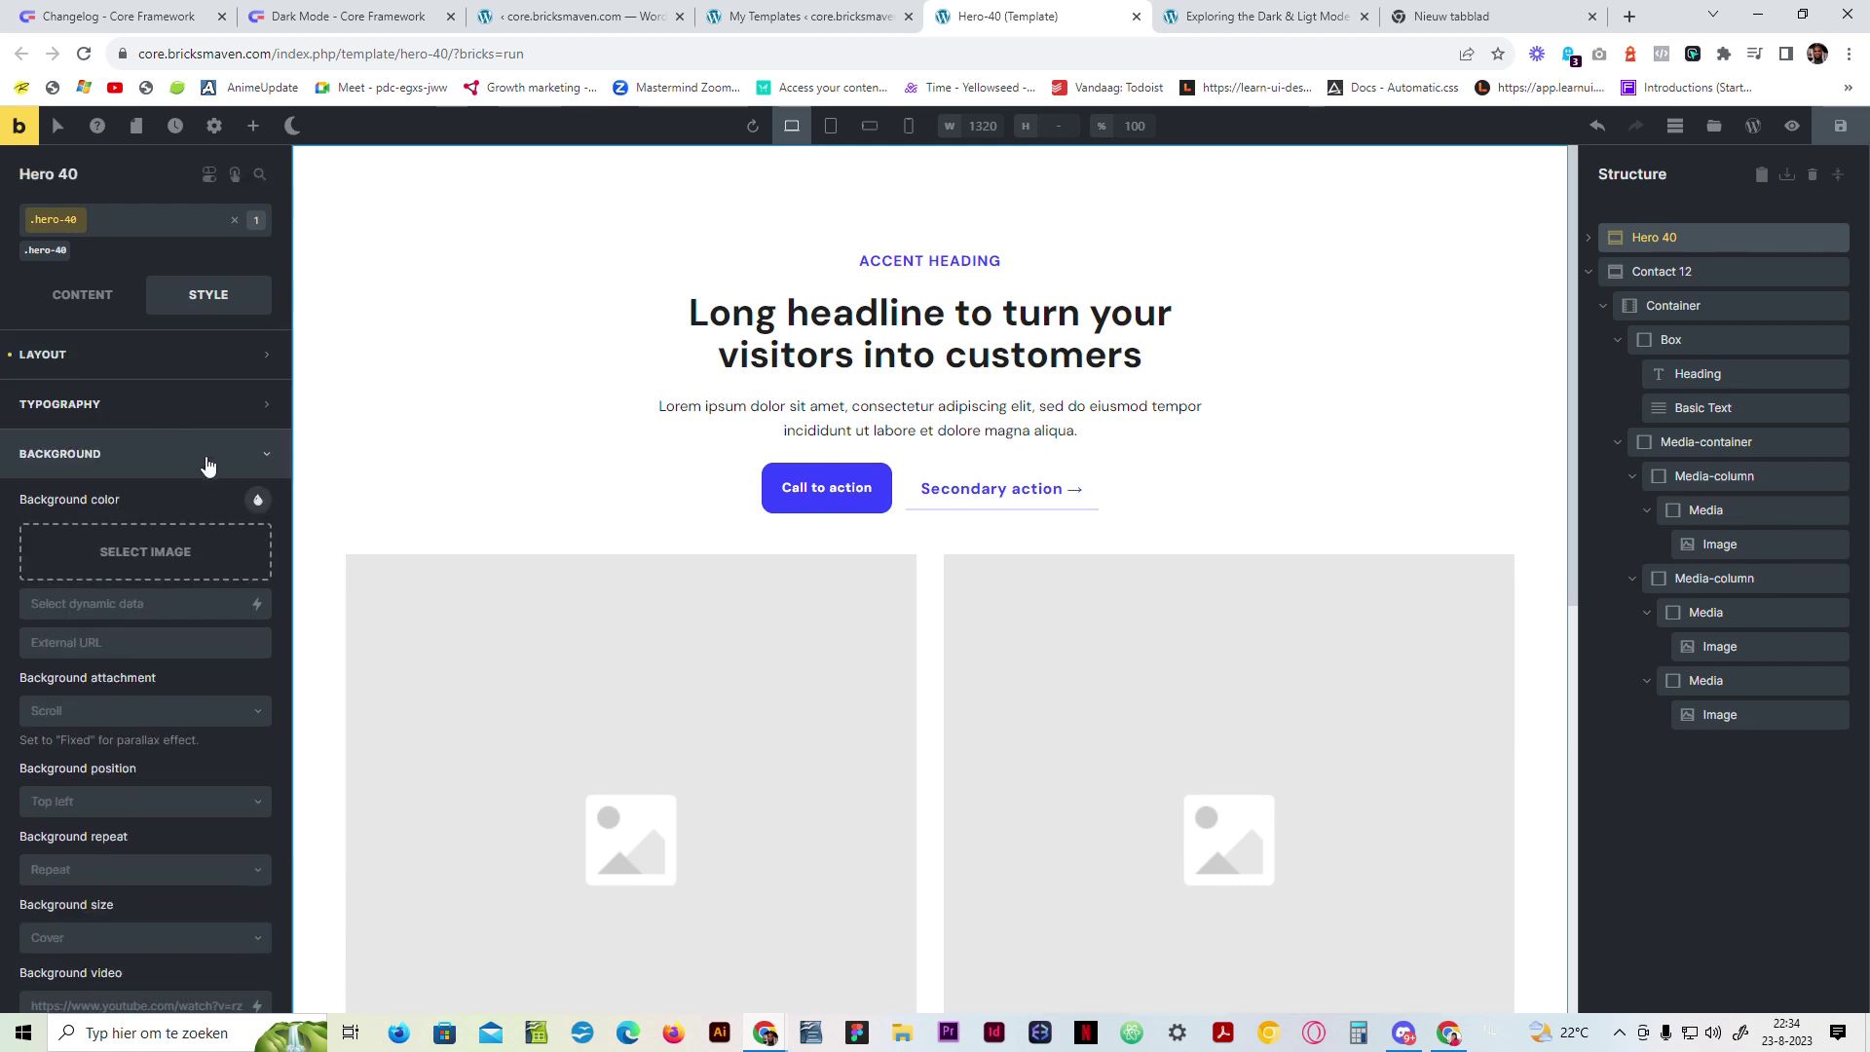
{"action": "left_click", "coordinate": [207, 460]}
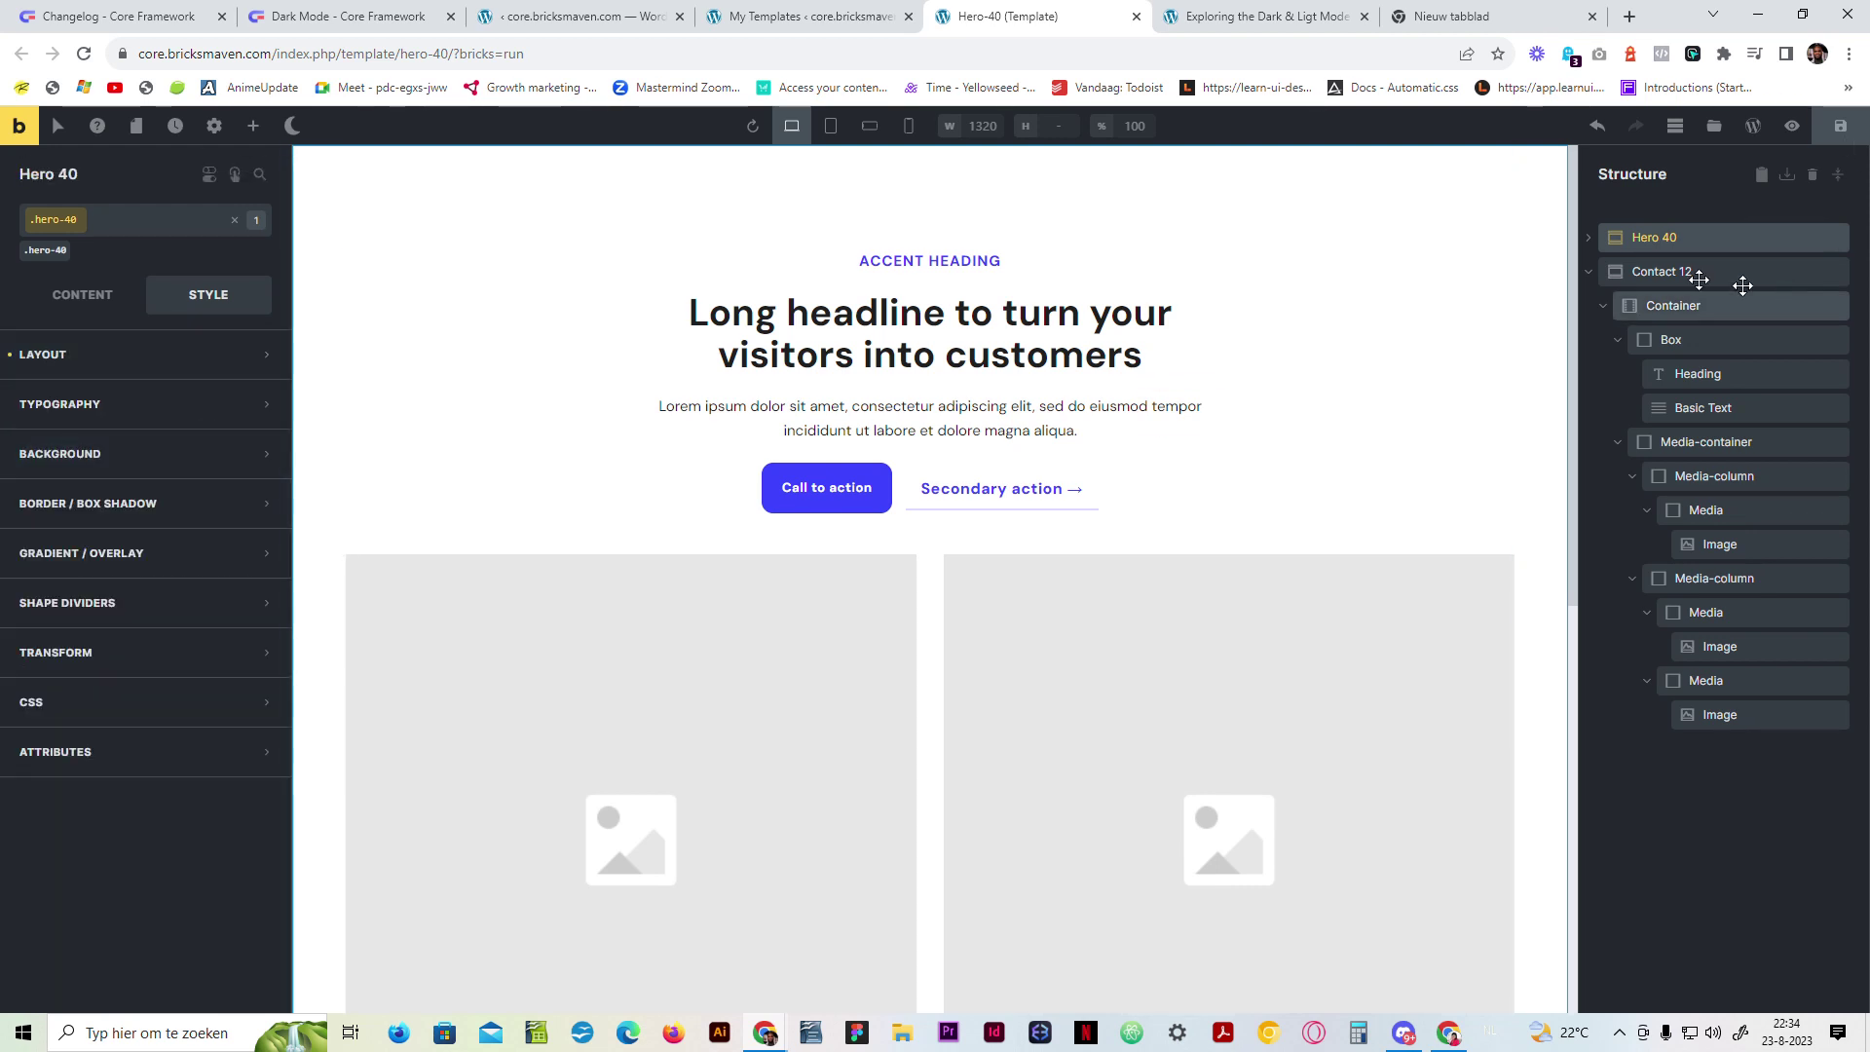
Step: Delete the Contact 12 section, reselect Hero 40, and save the template
{"action": "right_click", "coordinate": [1665, 273]}
{"action": "left_click", "coordinate": [1671, 409]}
{"action": "left_click", "coordinate": [1666, 234]}
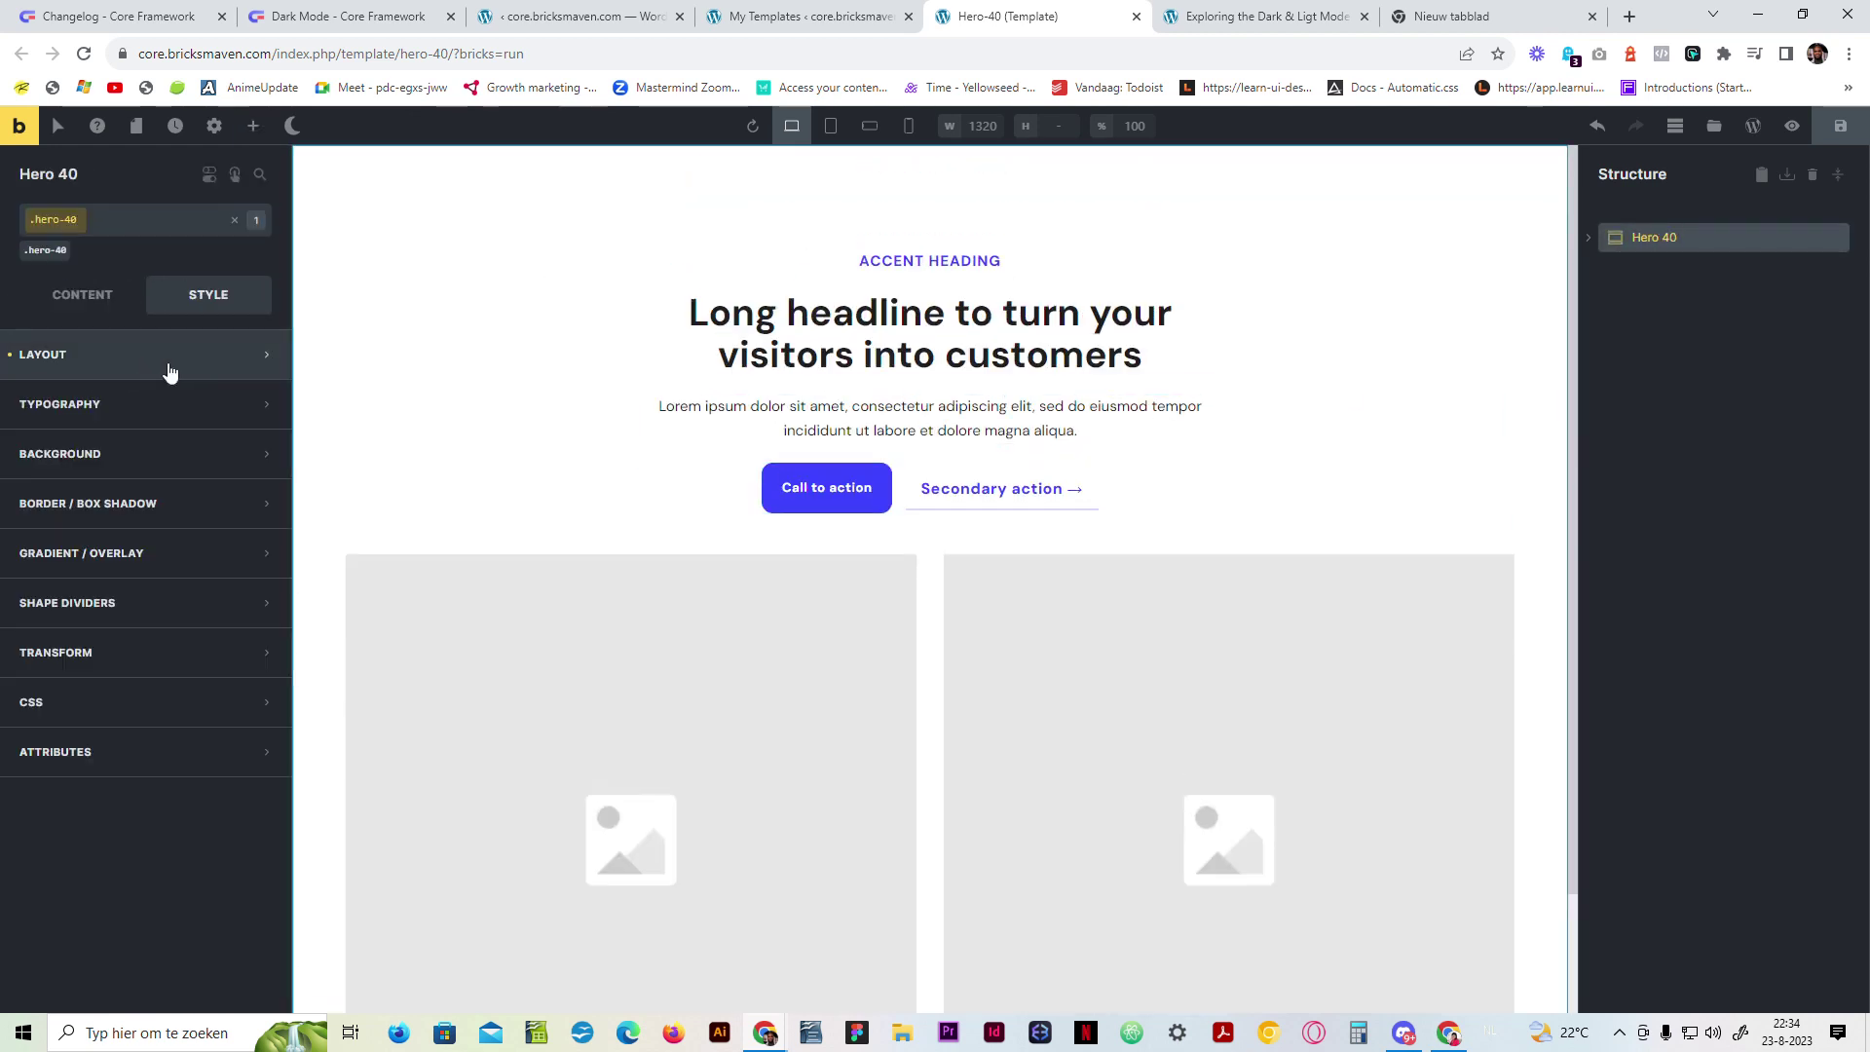
{"action": "left_click", "coordinate": [86, 294]}
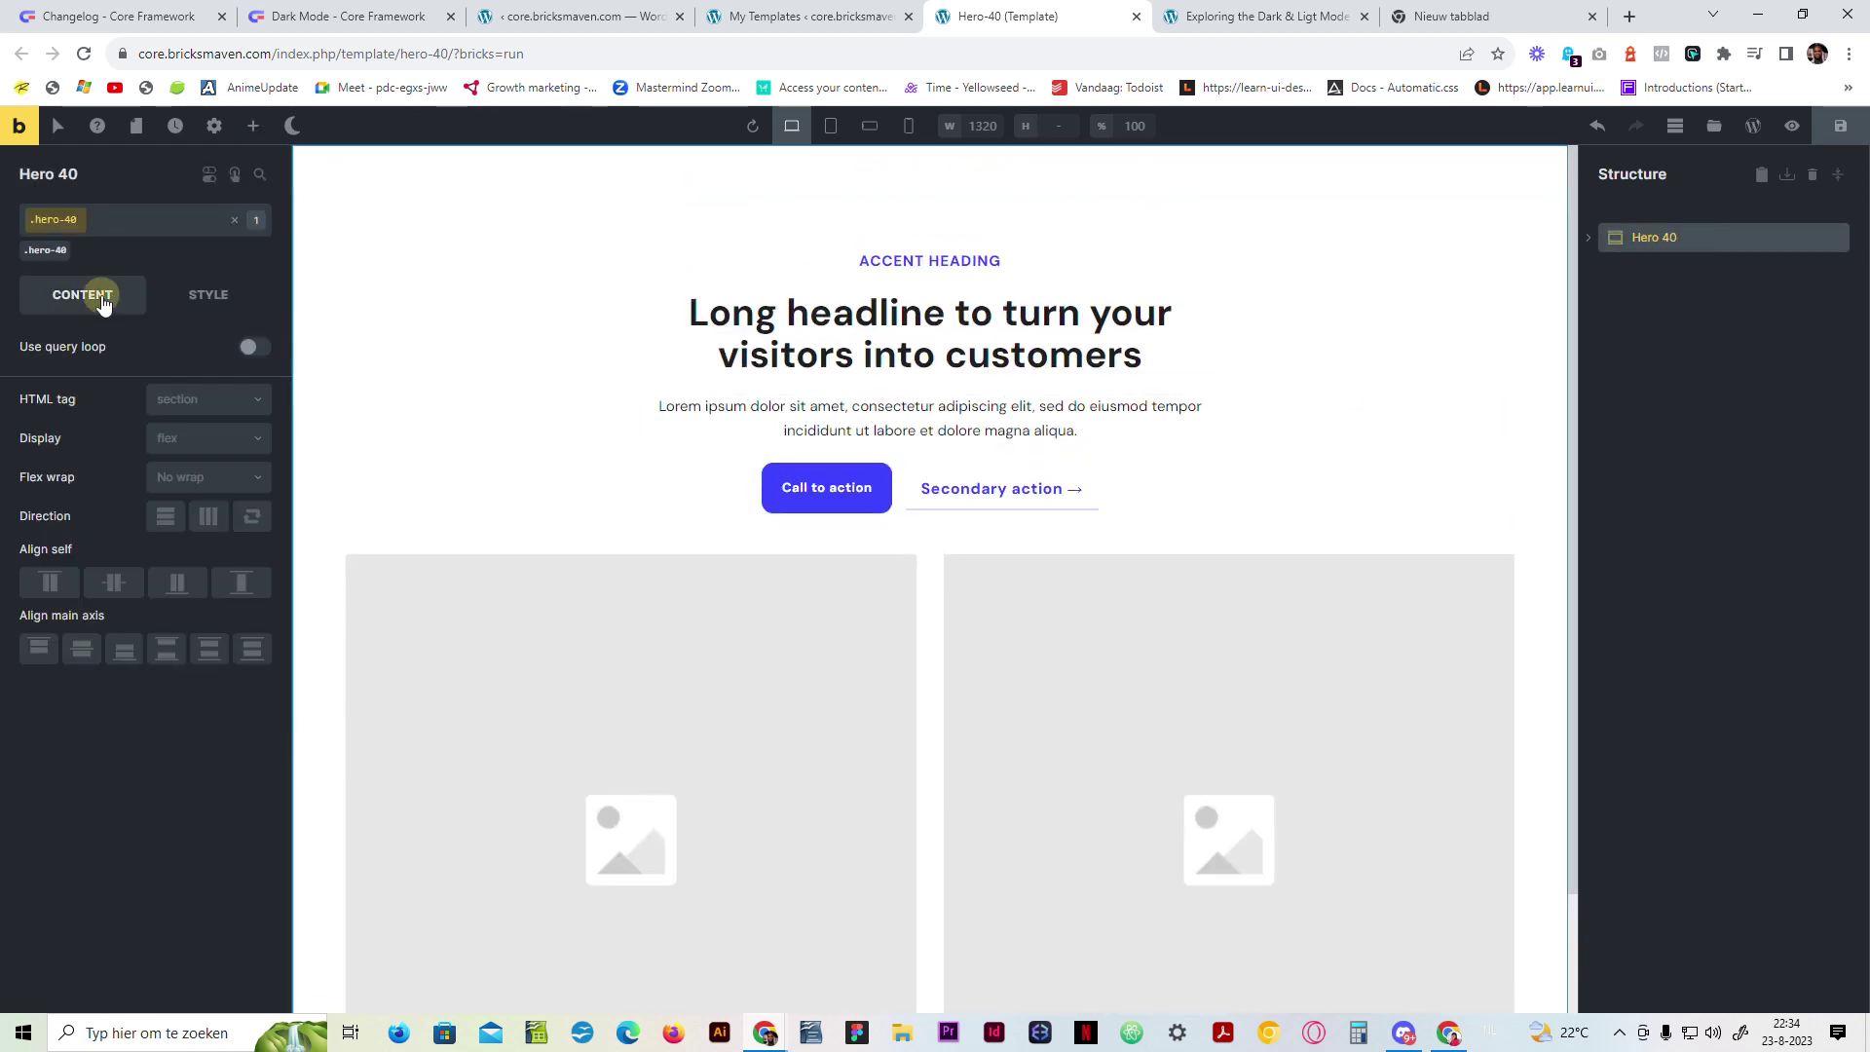
{"action": "left_click", "coordinate": [1841, 141]}
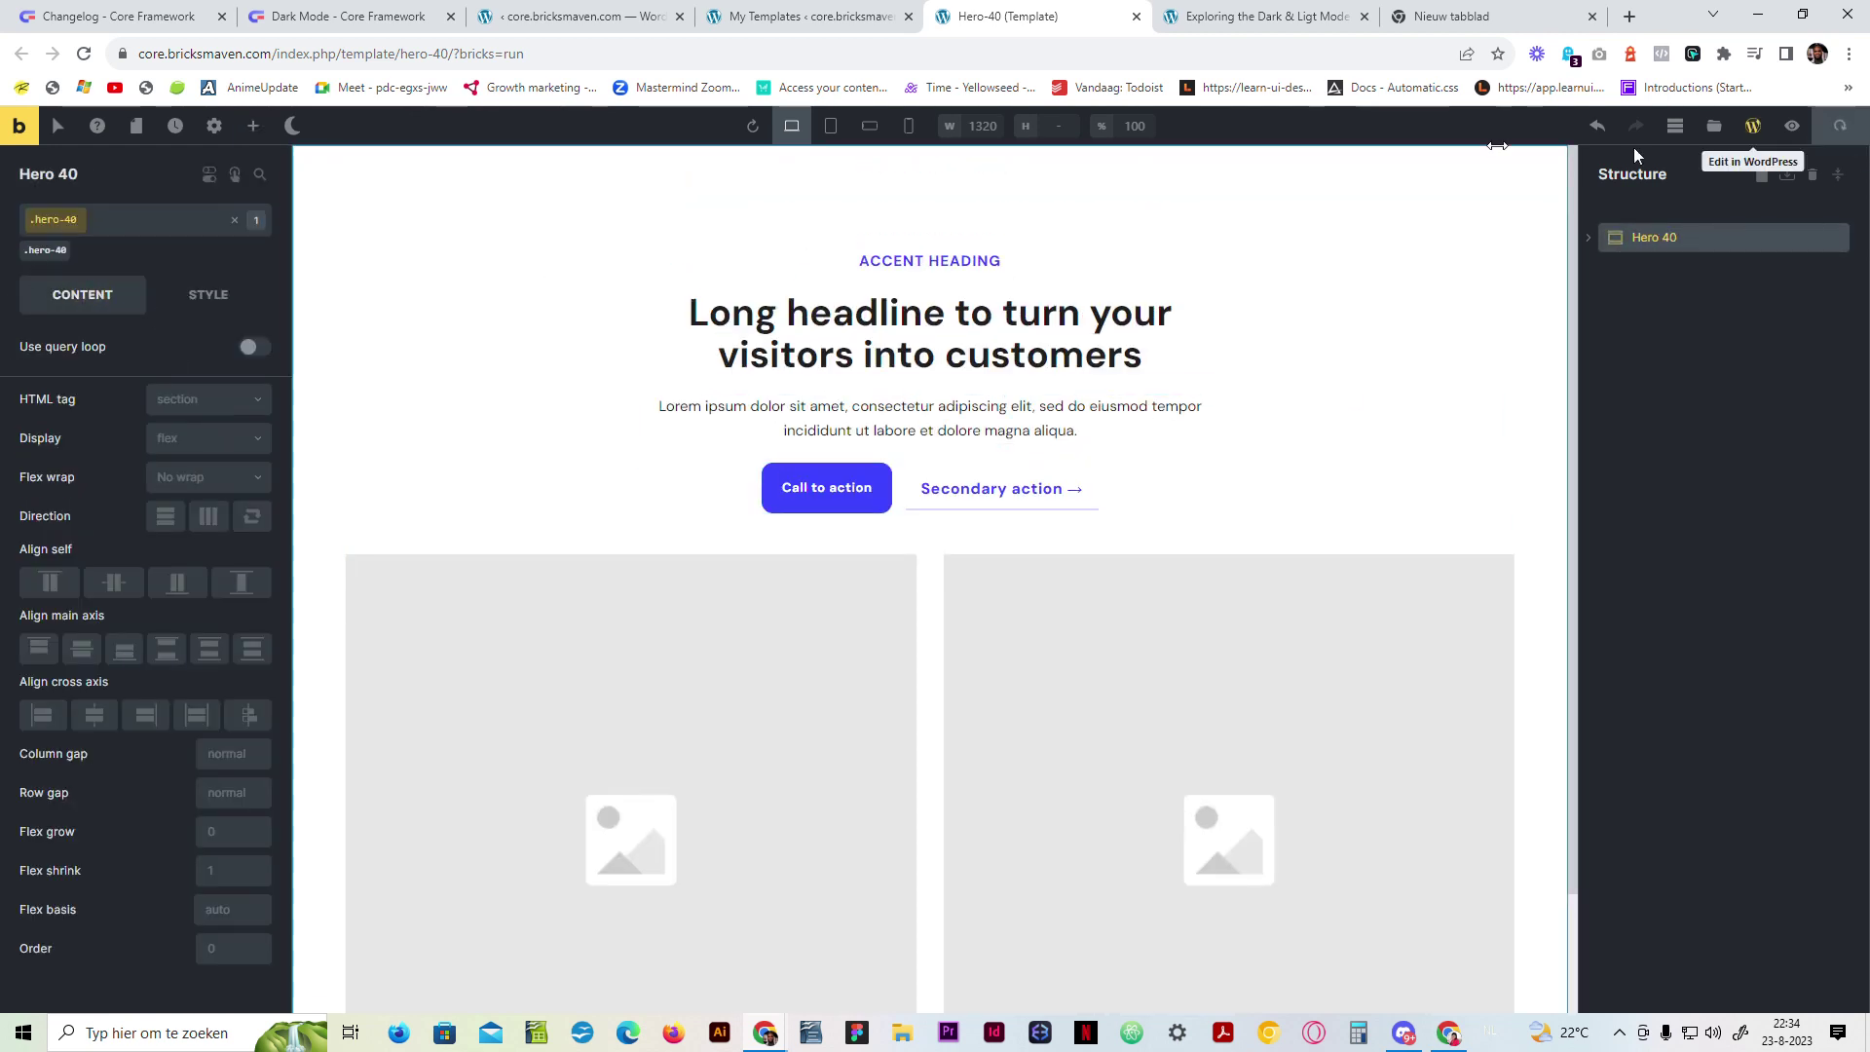
{"action": "left_click", "coordinate": [1137, 17]}
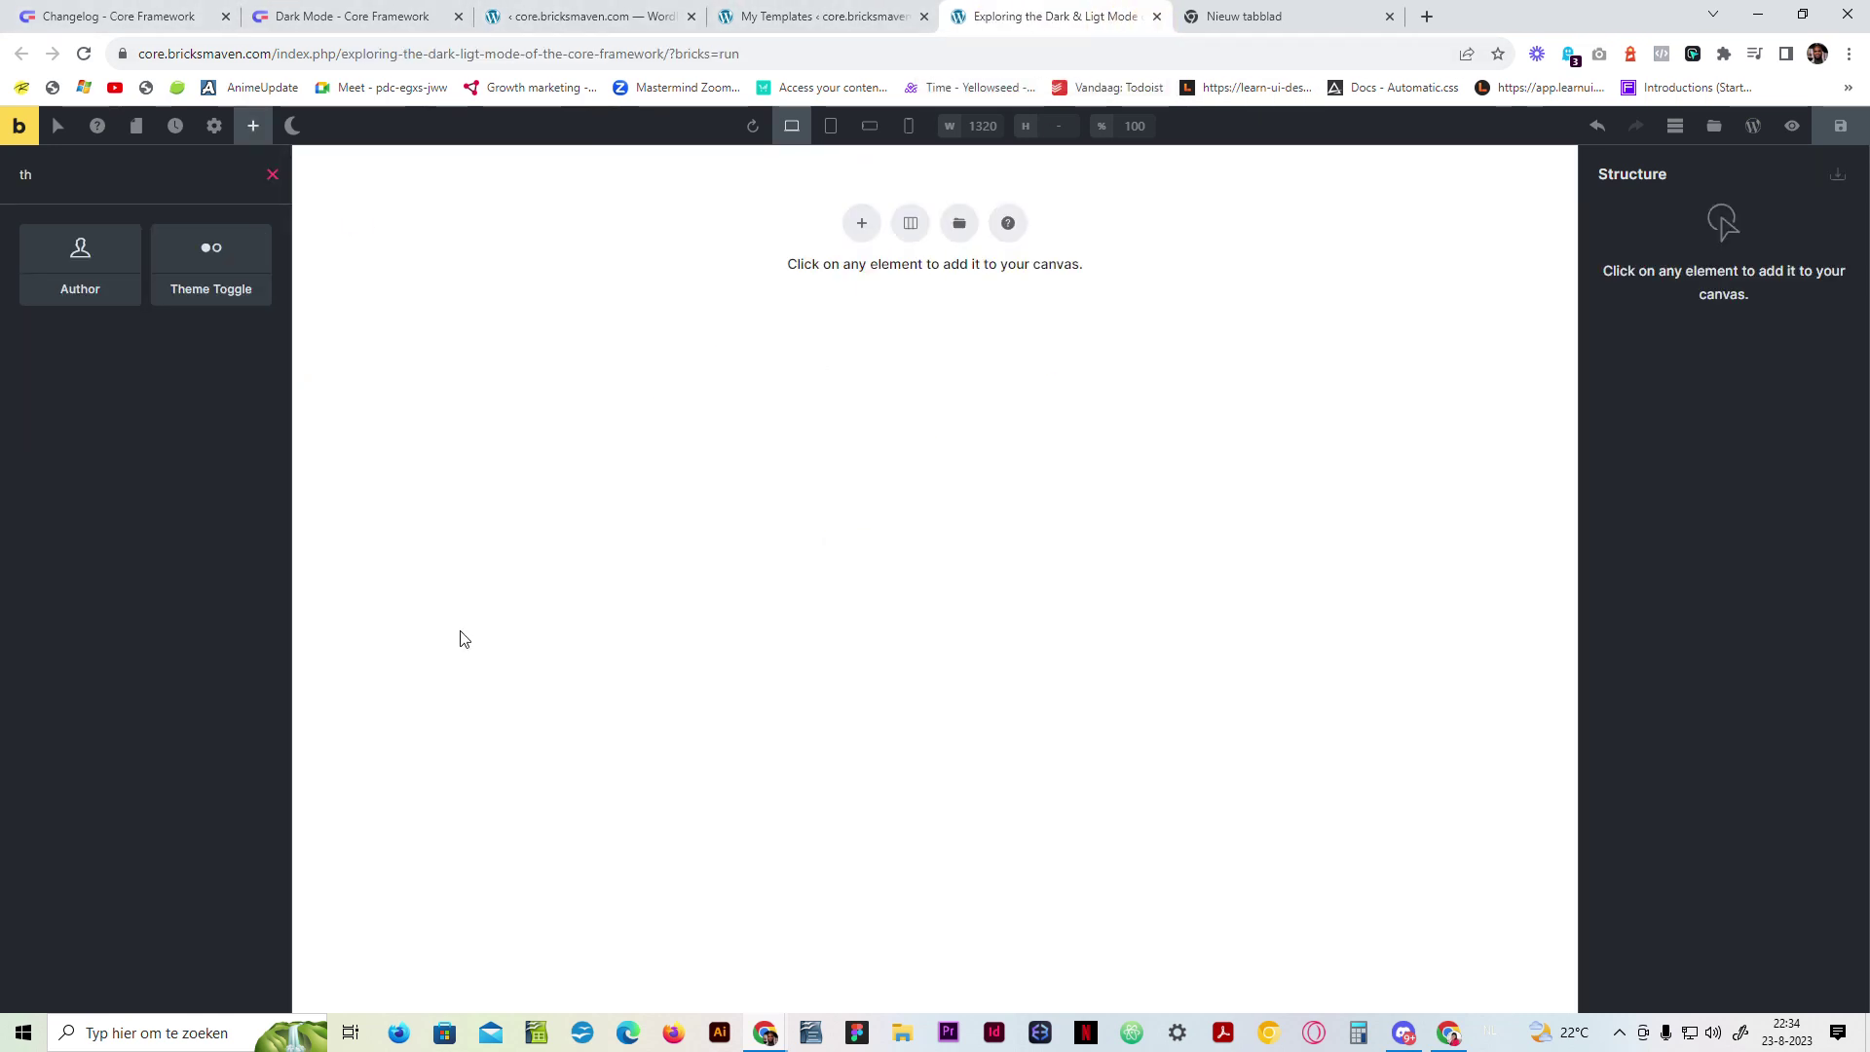
Step: Insert the Header 2 template from the Header bundle with image import on
{"action": "left_click", "coordinate": [273, 176]}
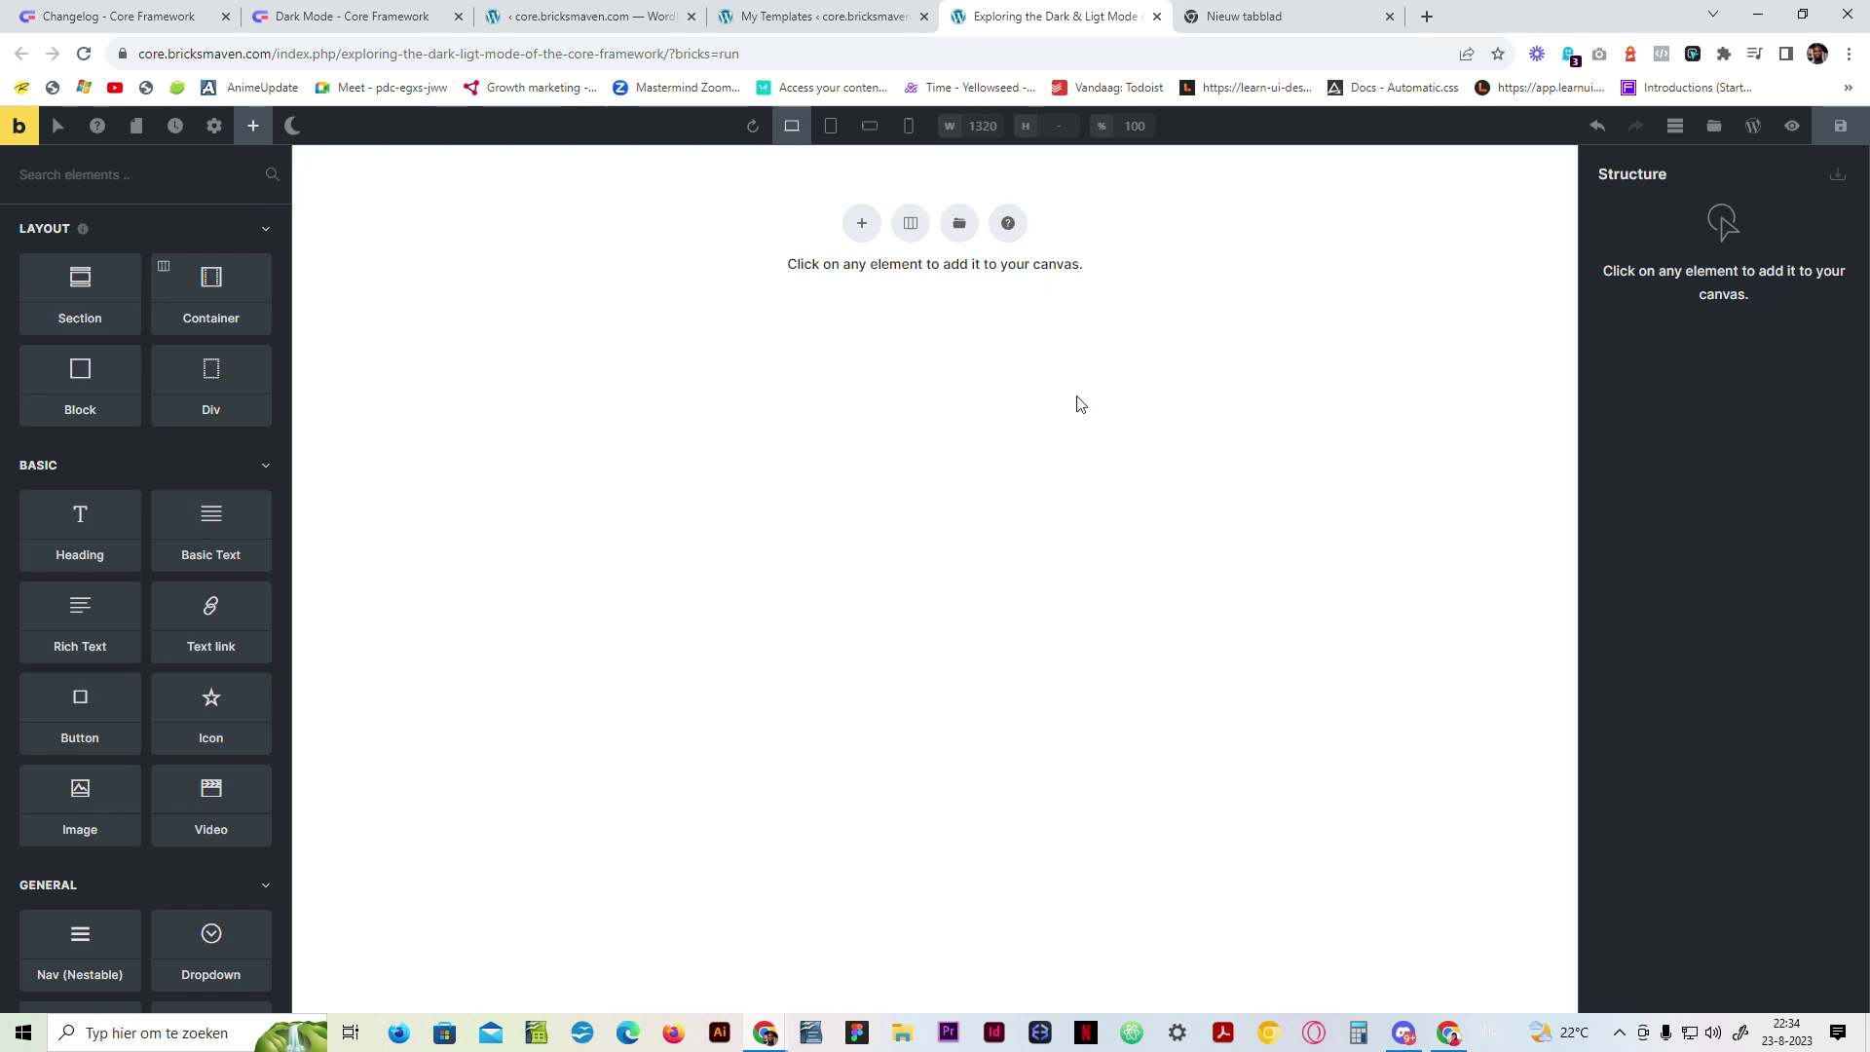
{"action": "left_click", "coordinate": [1717, 126]}
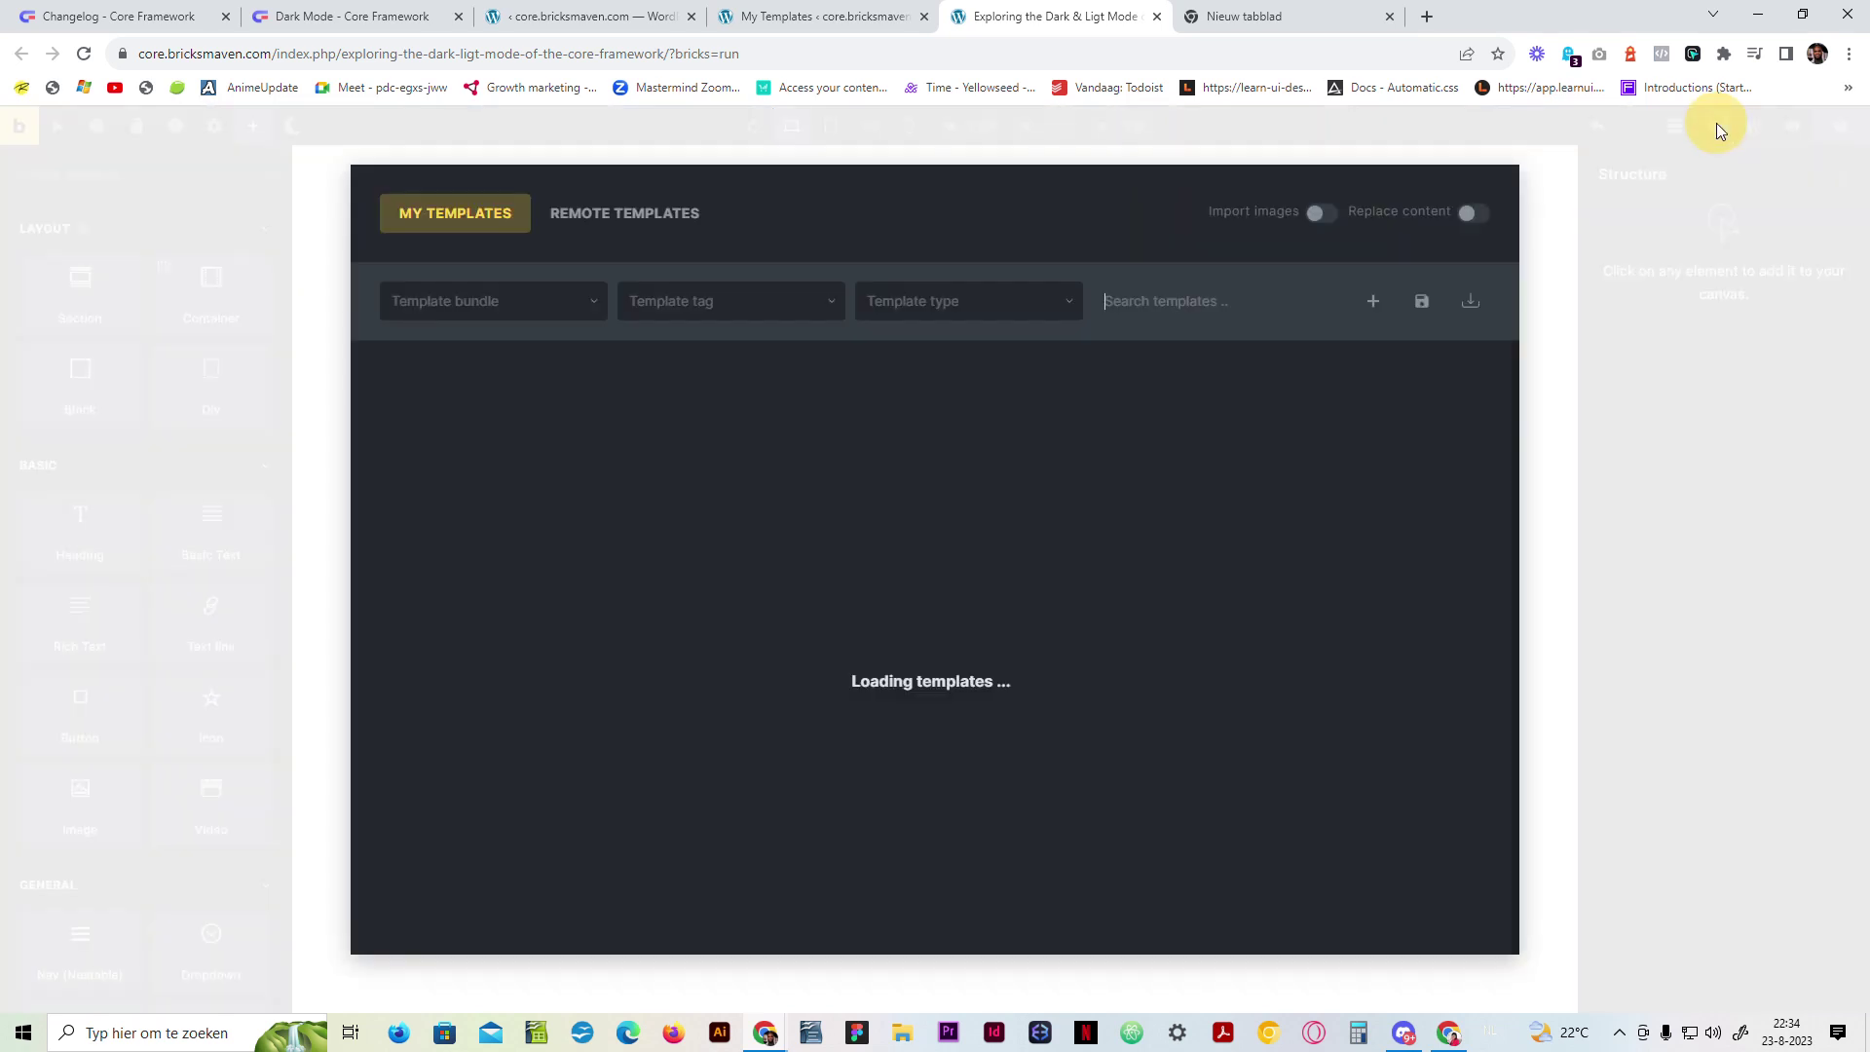
{"action": "left_click", "coordinate": [611, 216]}
{"action": "left_click", "coordinate": [460, 222]}
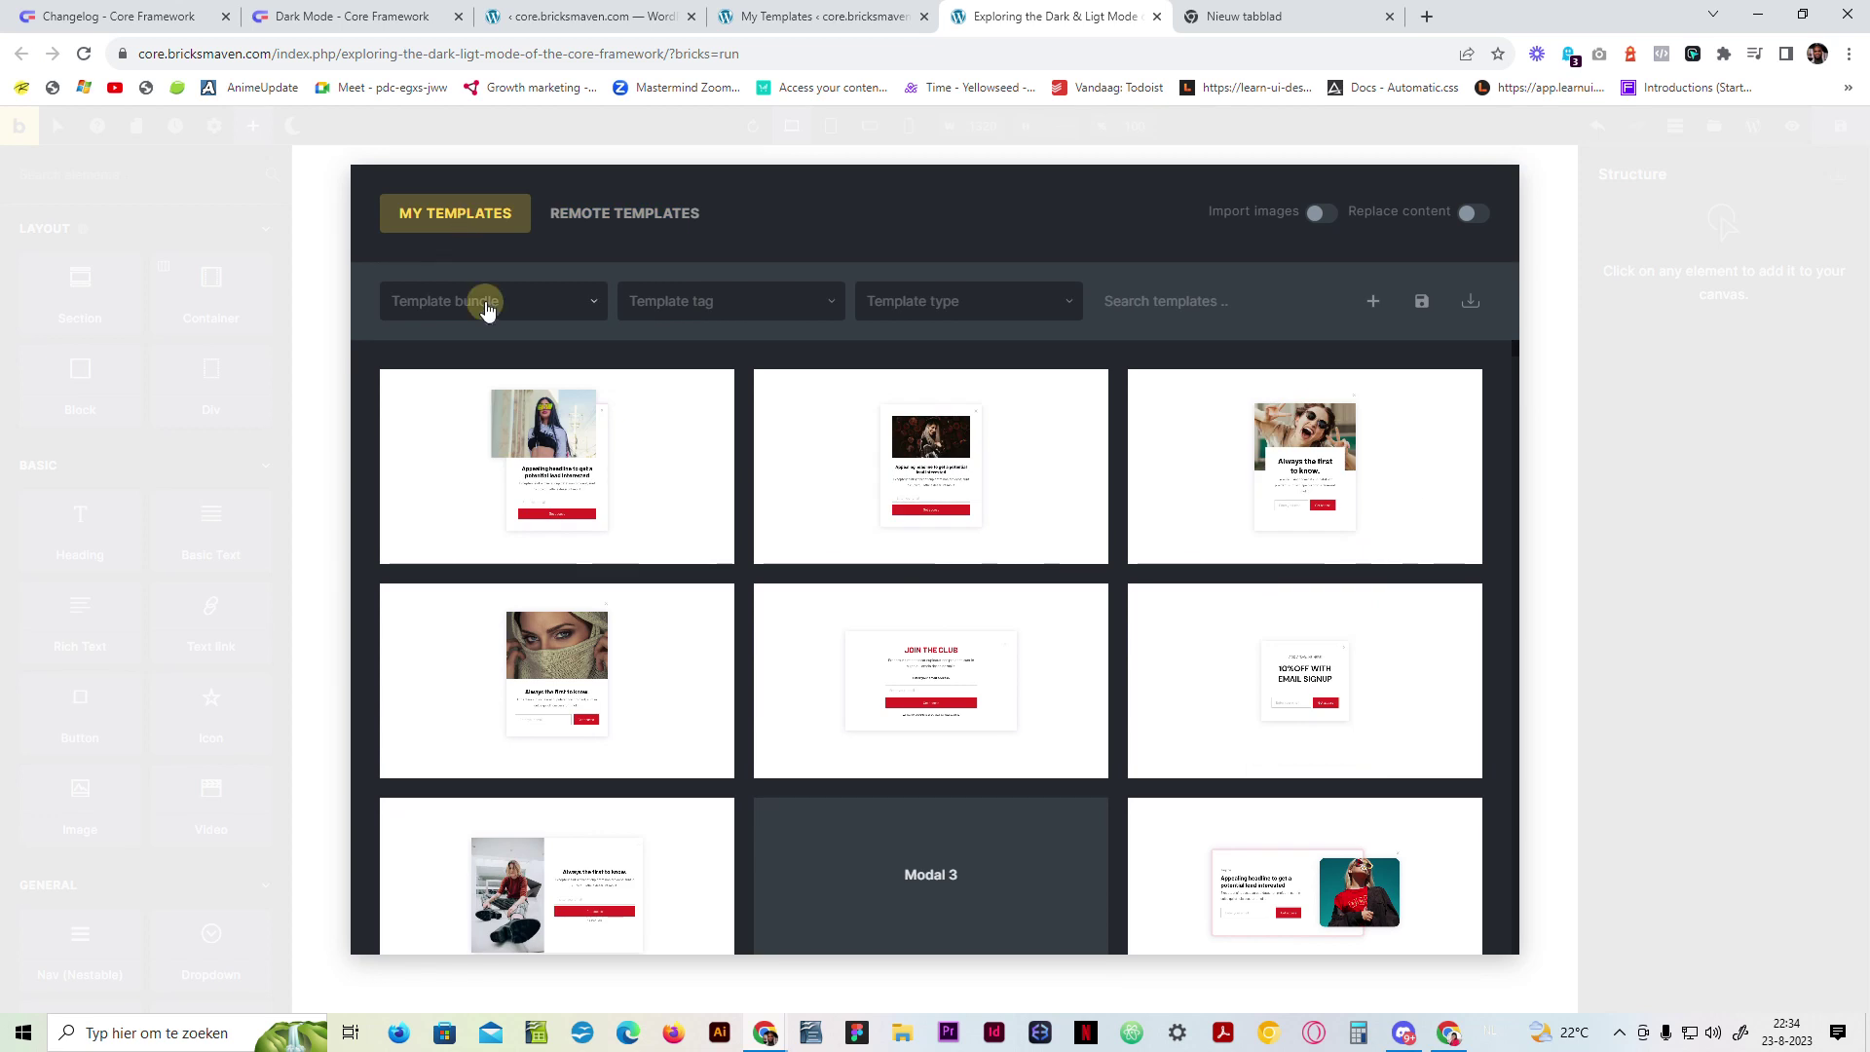
{"action": "left_click", "coordinate": [487, 306]}
{"action": "scroll", "coordinate": [470, 541], "scroll_direction": "down", "scroll_amount": 4}
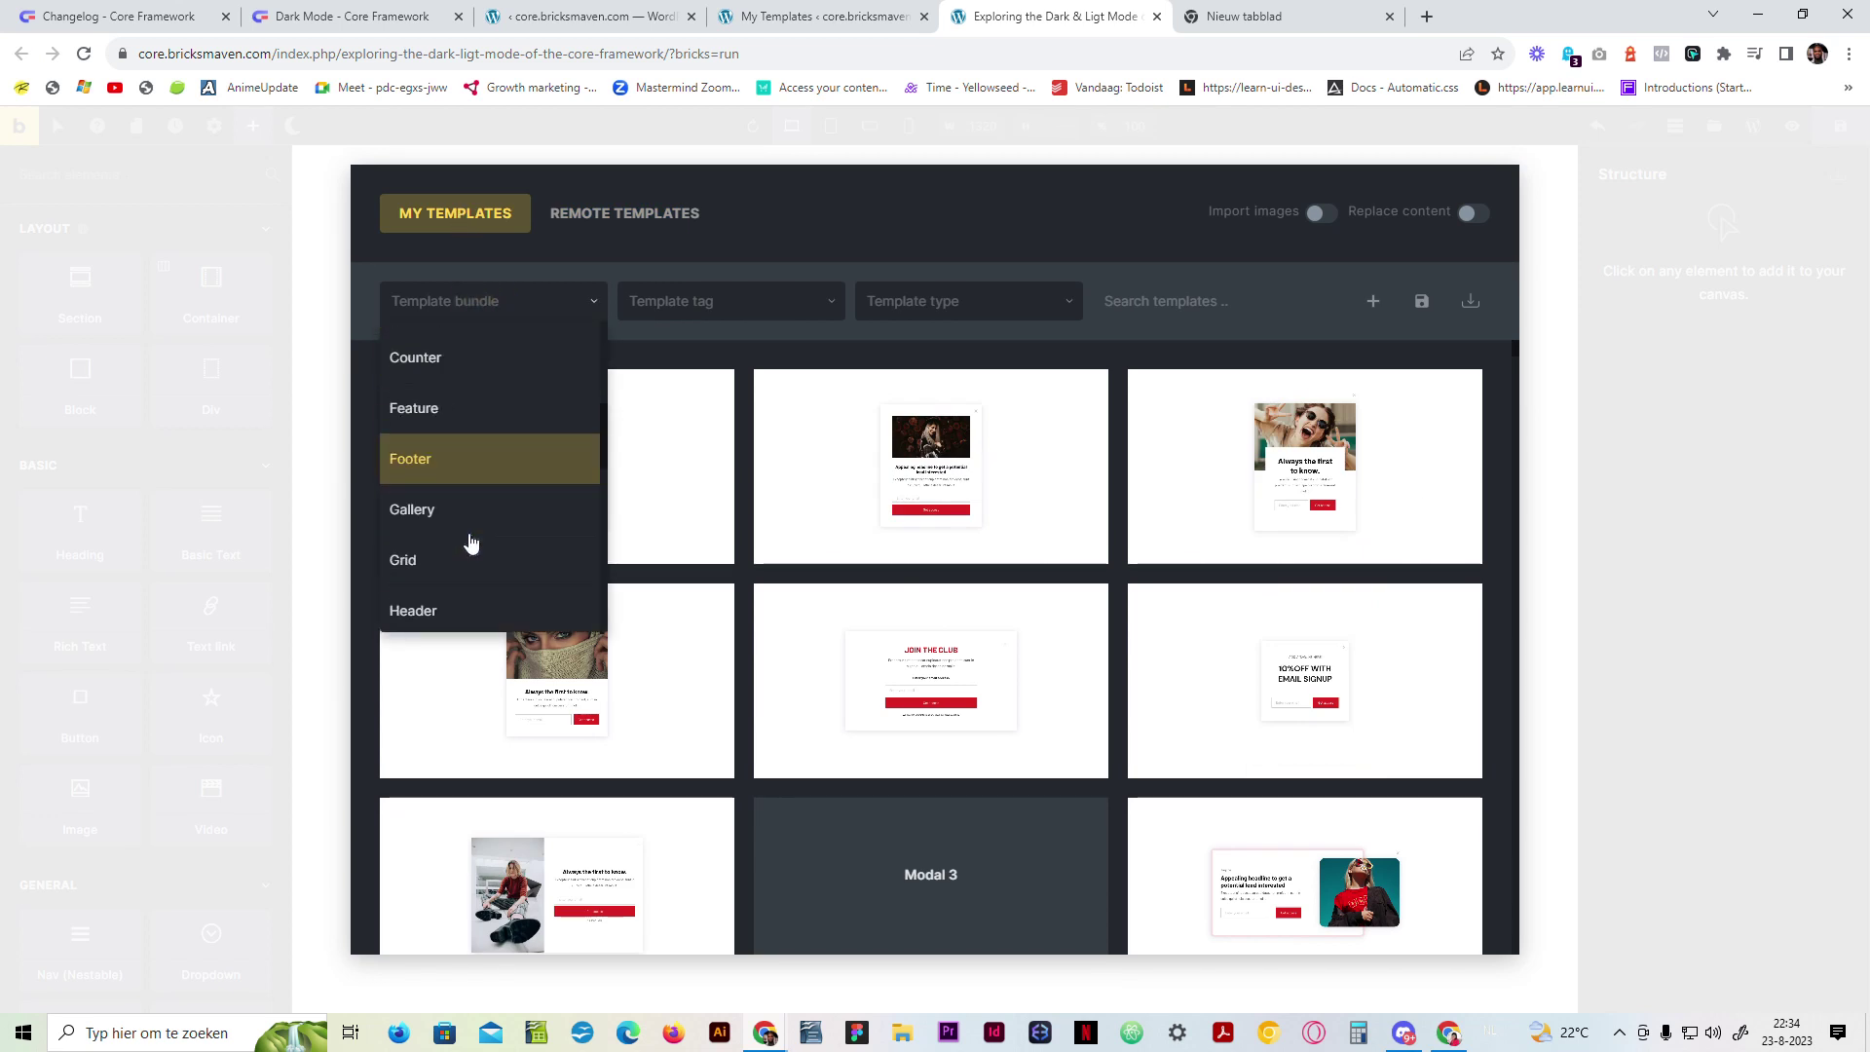
{"action": "scroll", "coordinate": [471, 542], "scroll_direction": "down", "scroll_amount": 2}
{"action": "left_click", "coordinate": [452, 530]}
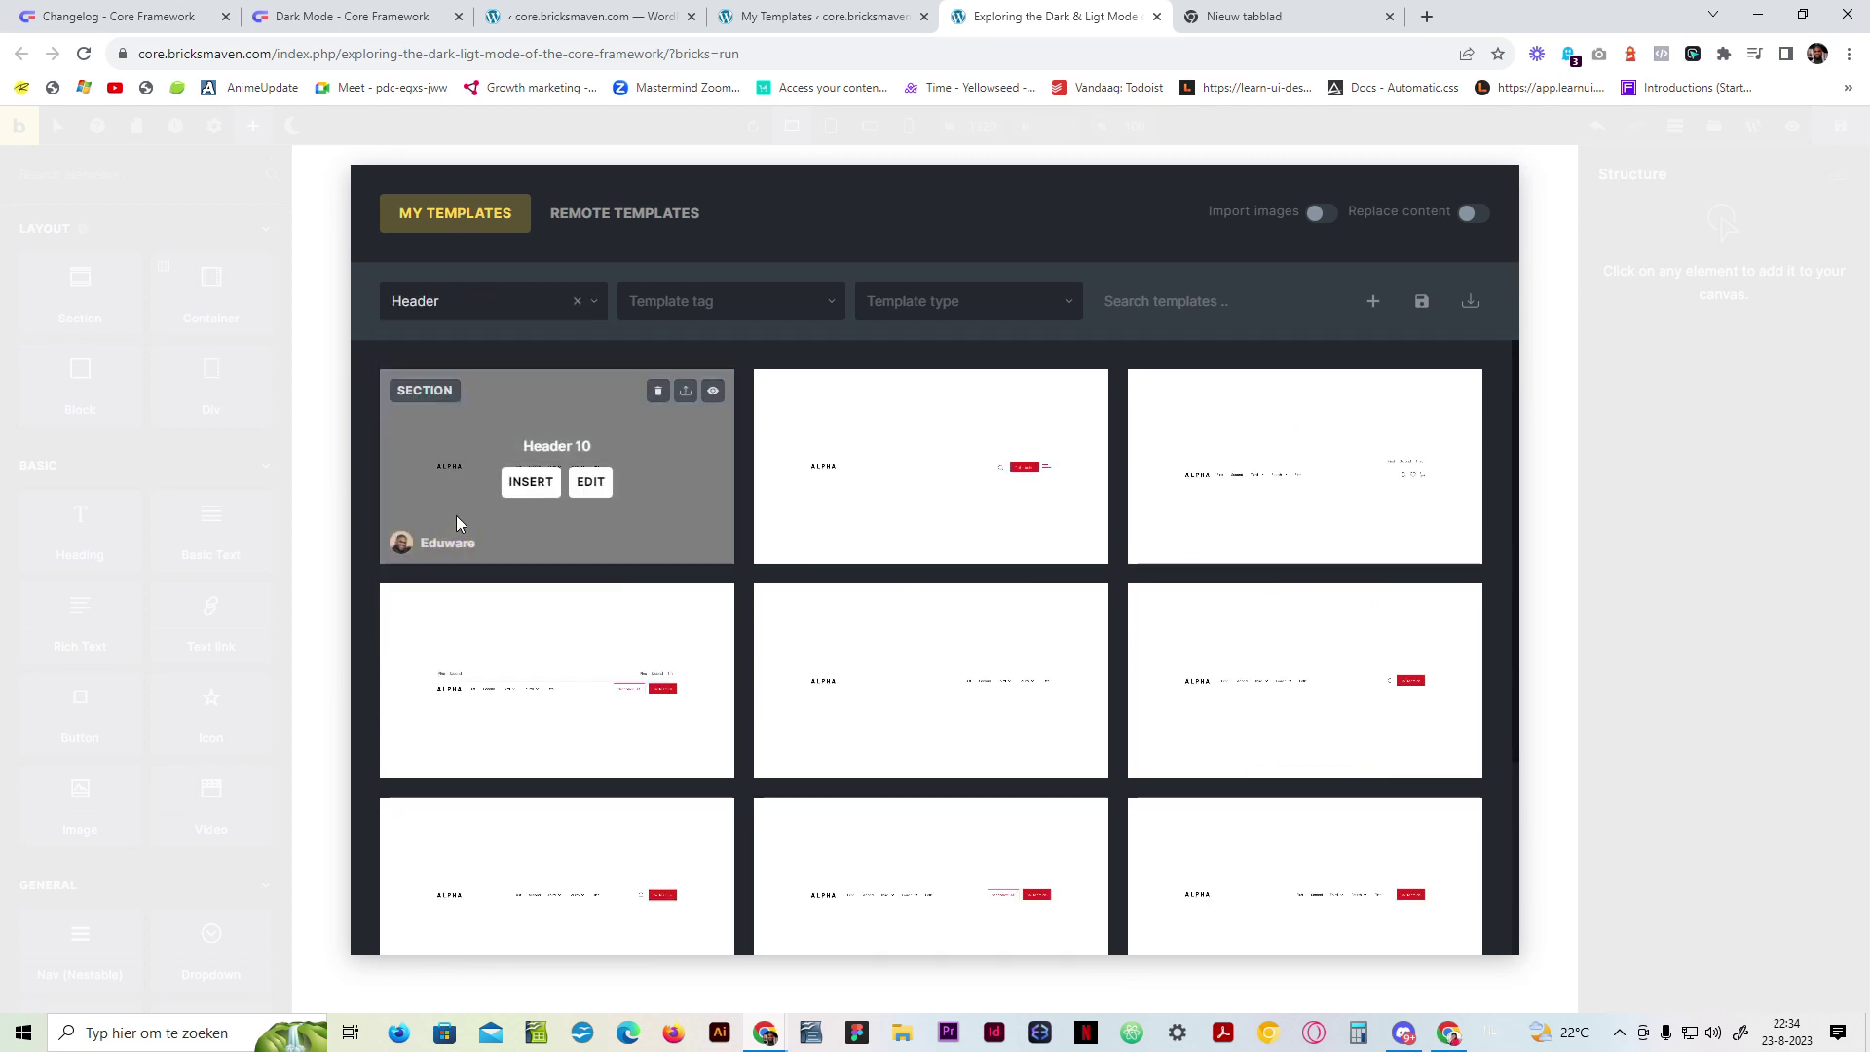
{"action": "scroll", "coordinate": [994, 613], "scroll_direction": "down", "scroll_amount": 1}
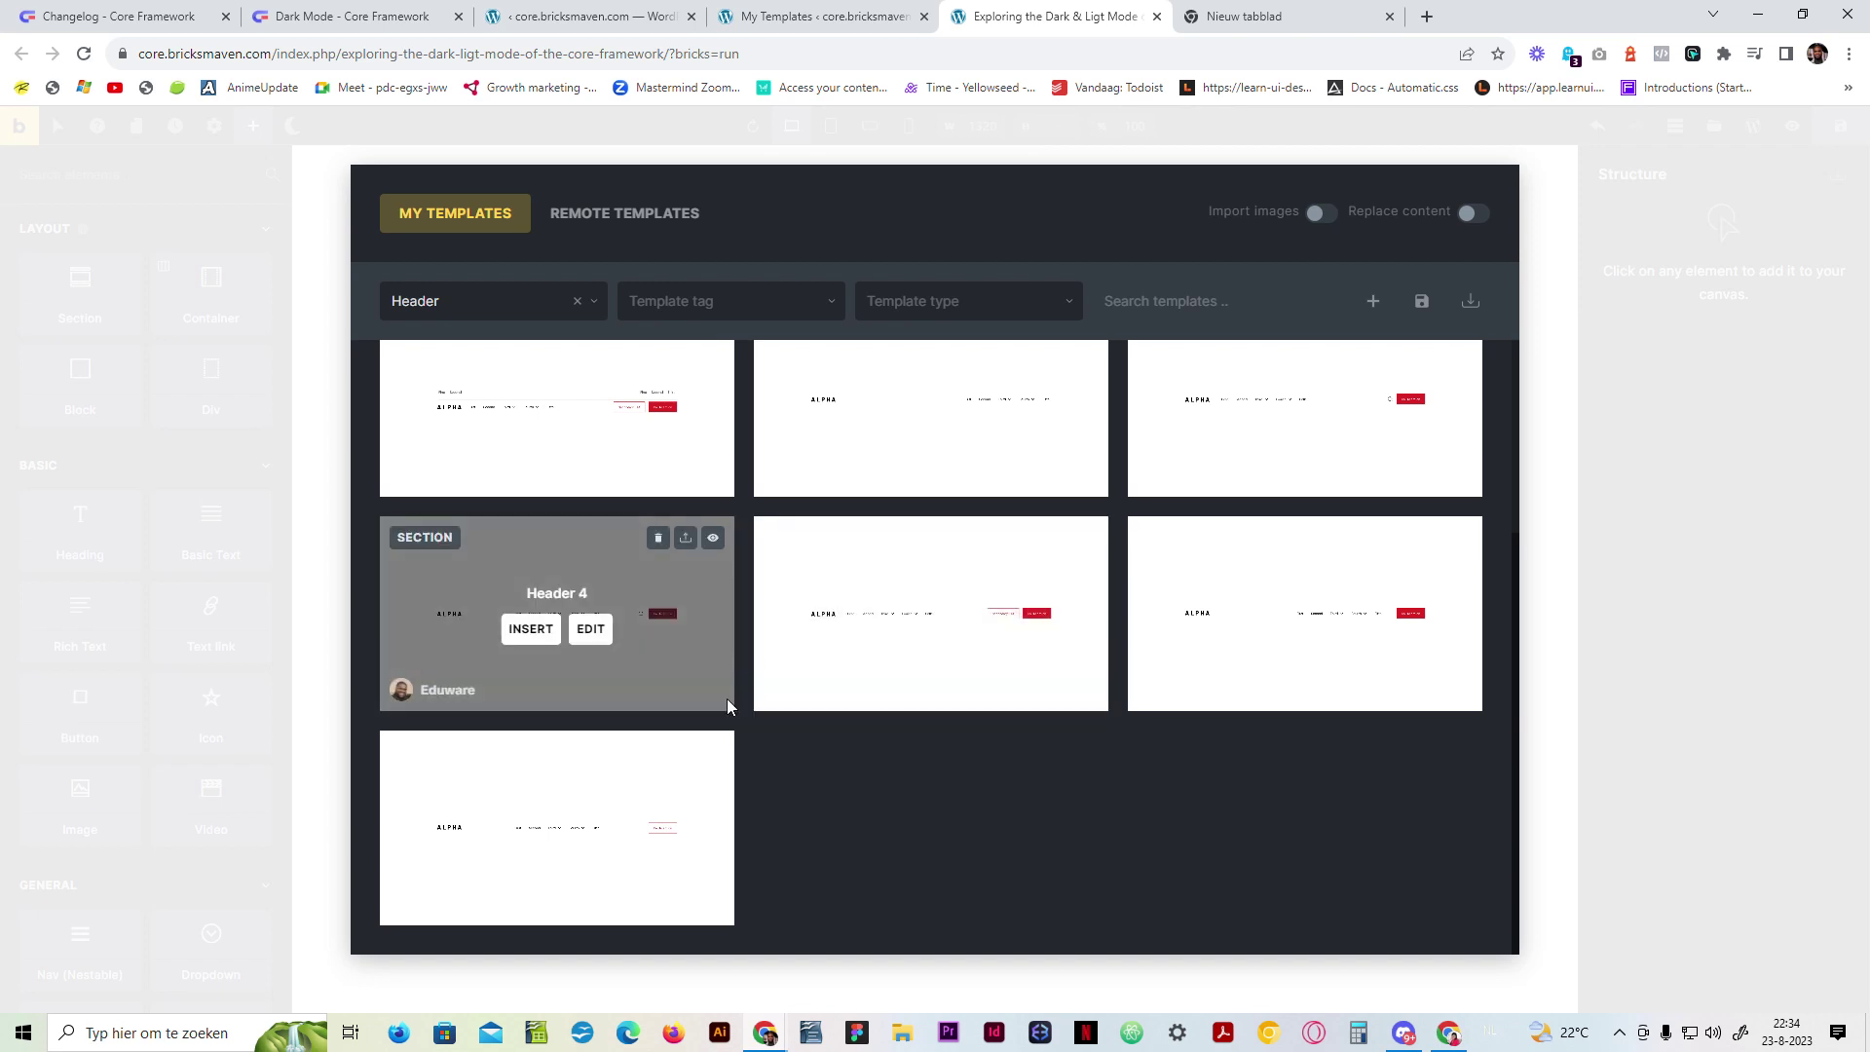
{"action": "mouse_move", "coordinate": [1295, 633]}
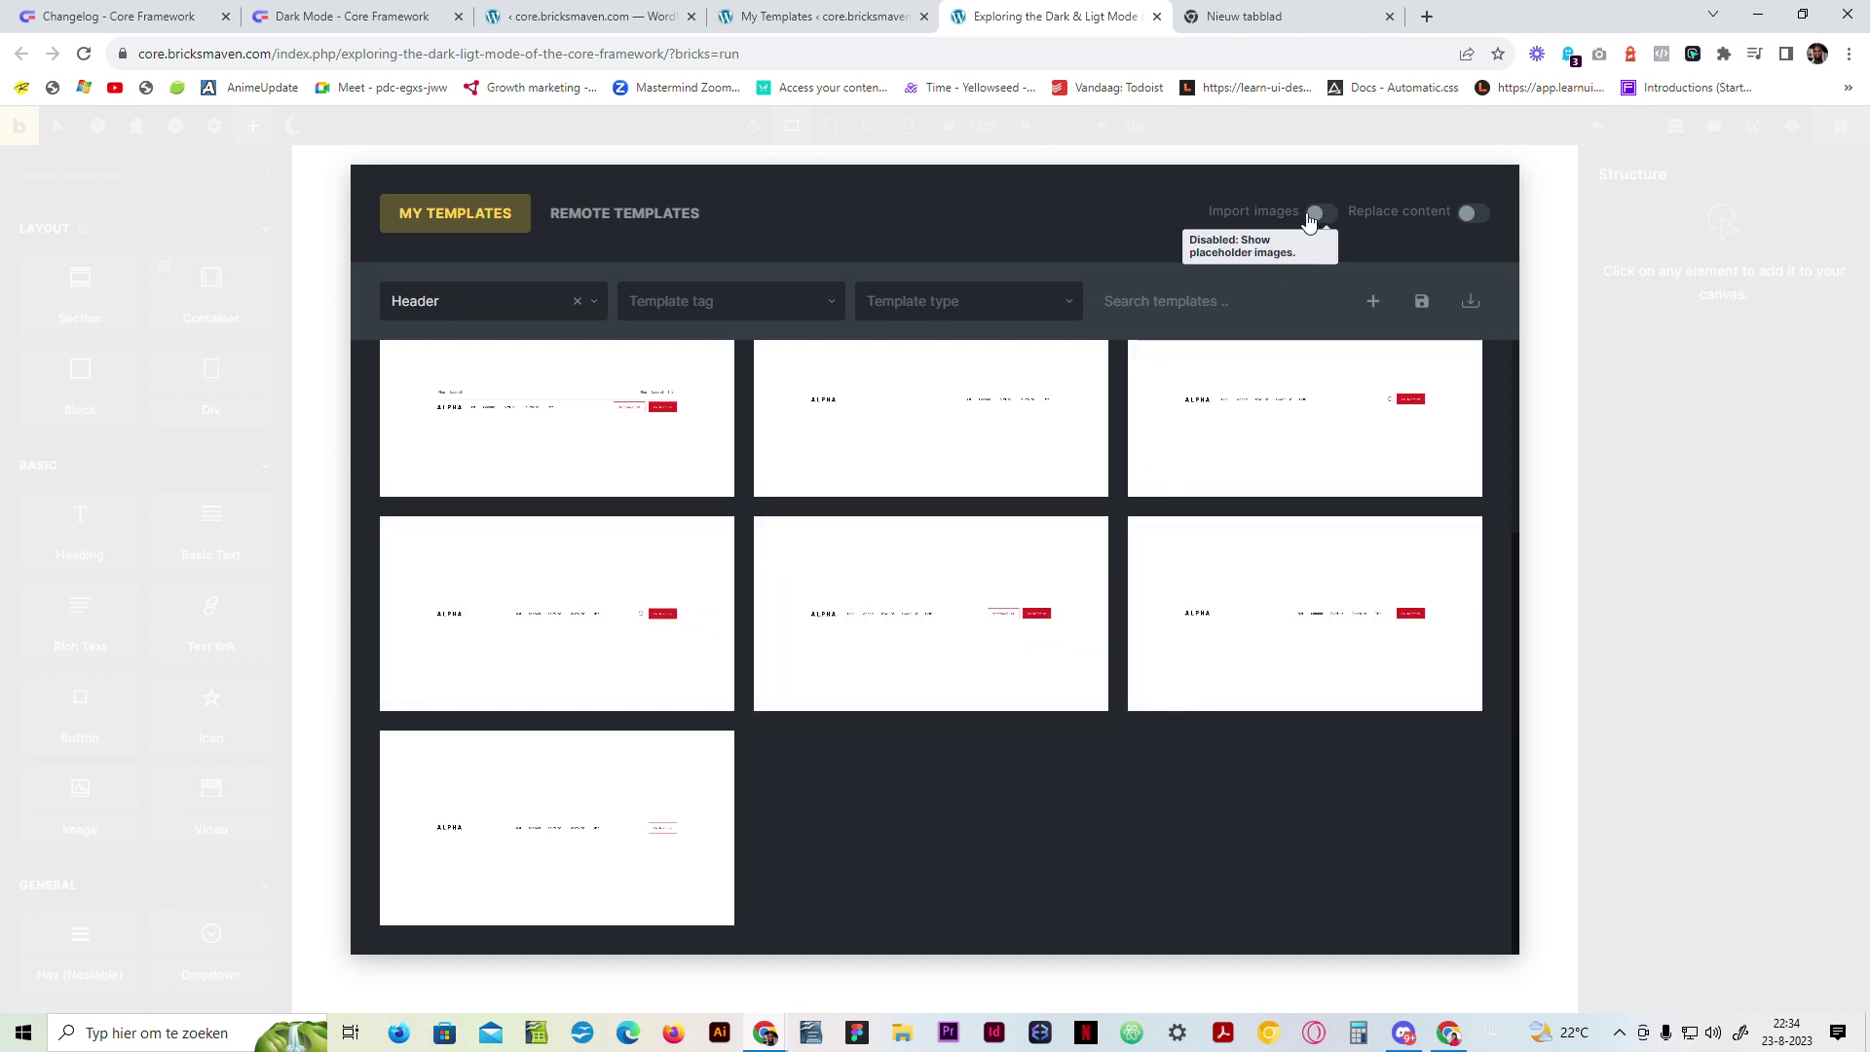
{"action": "left_click", "coordinate": [1317, 213]}
{"action": "left_click", "coordinate": [1272, 628]}
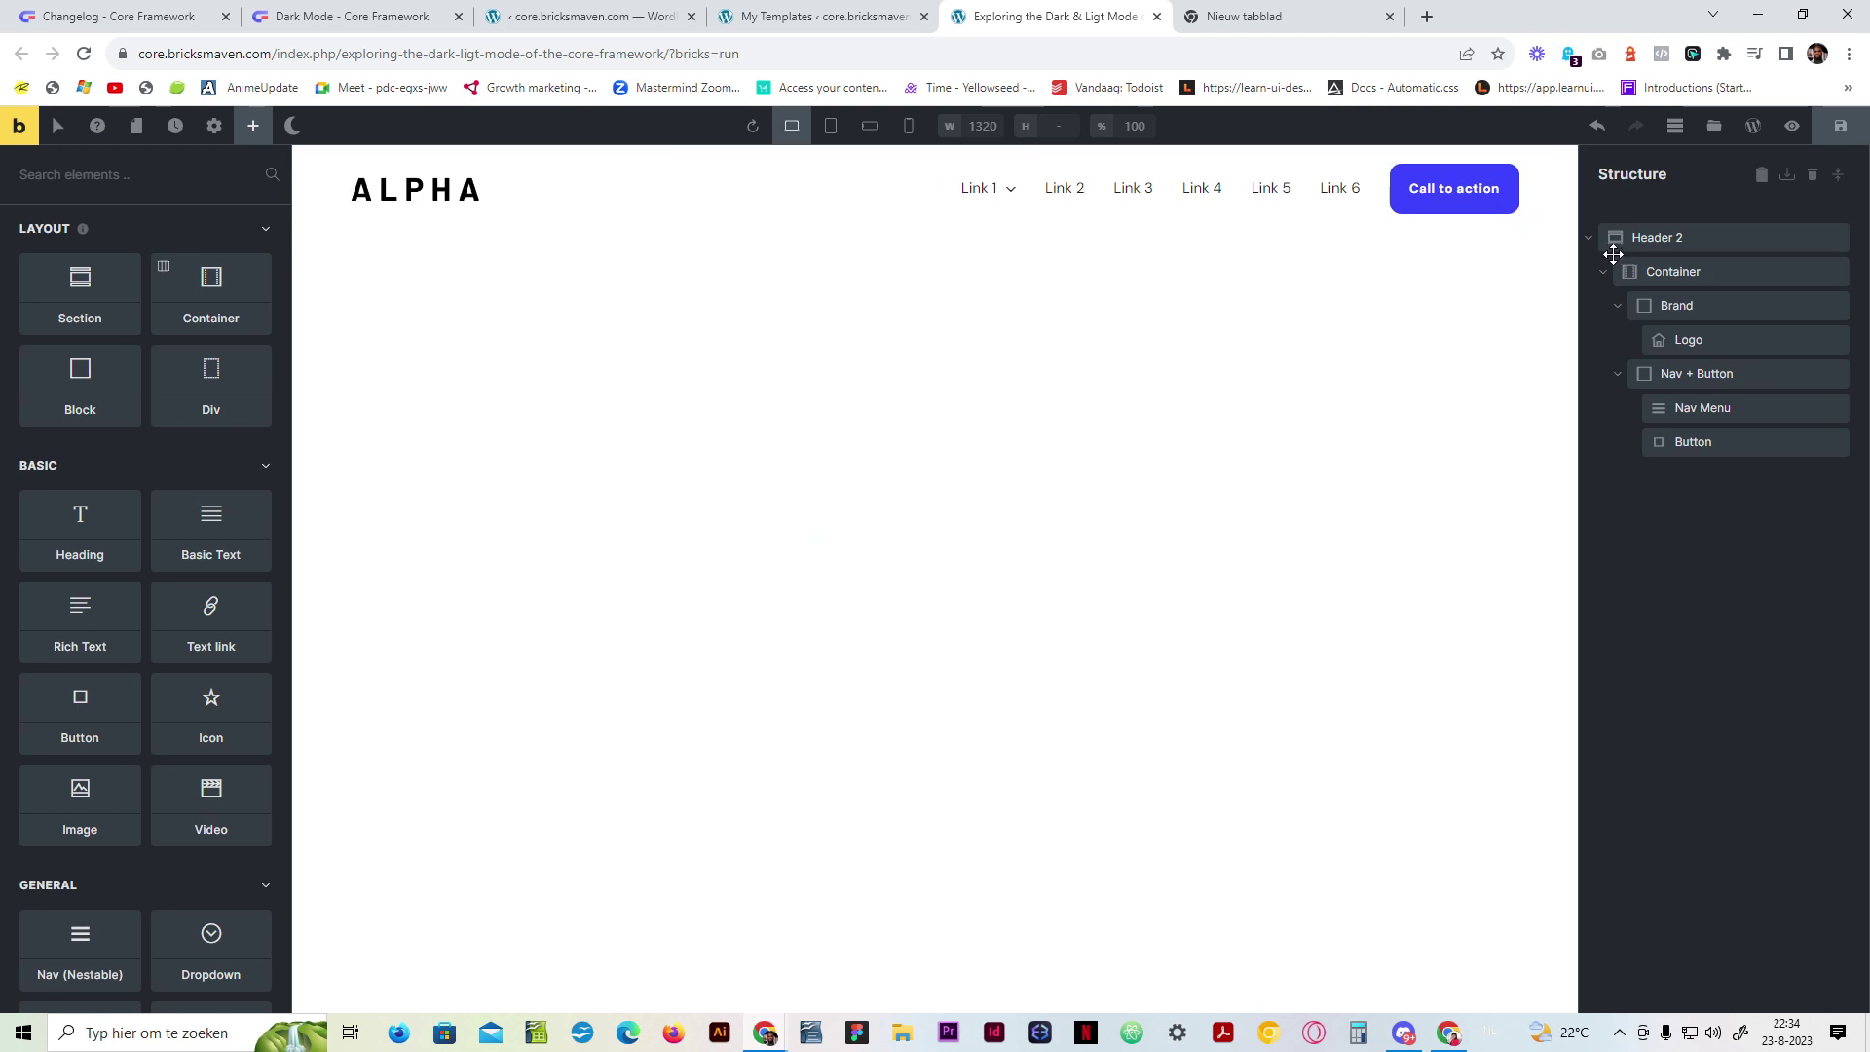
Step: Add a Theme Toggle element to the header's Nav + Button group
{"action": "left_click", "coordinate": [1692, 373]}
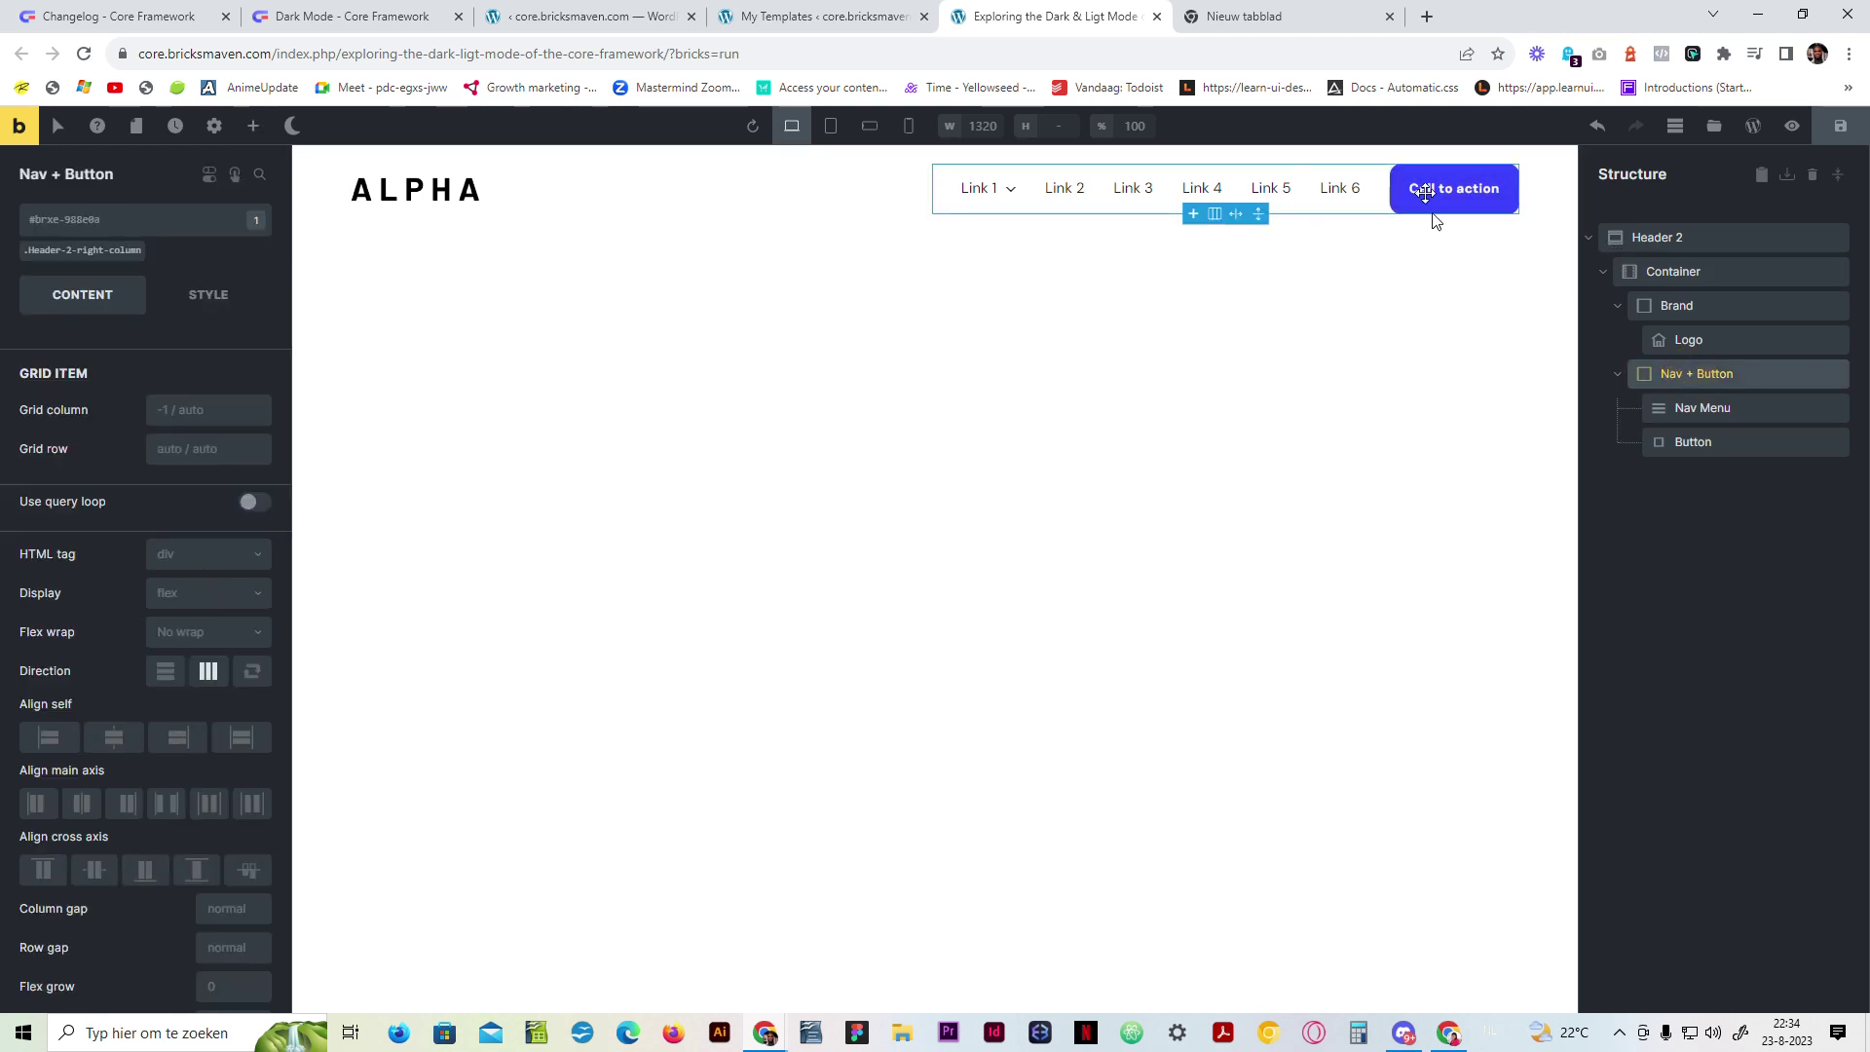
{"action": "left_click", "coordinate": [252, 126]}
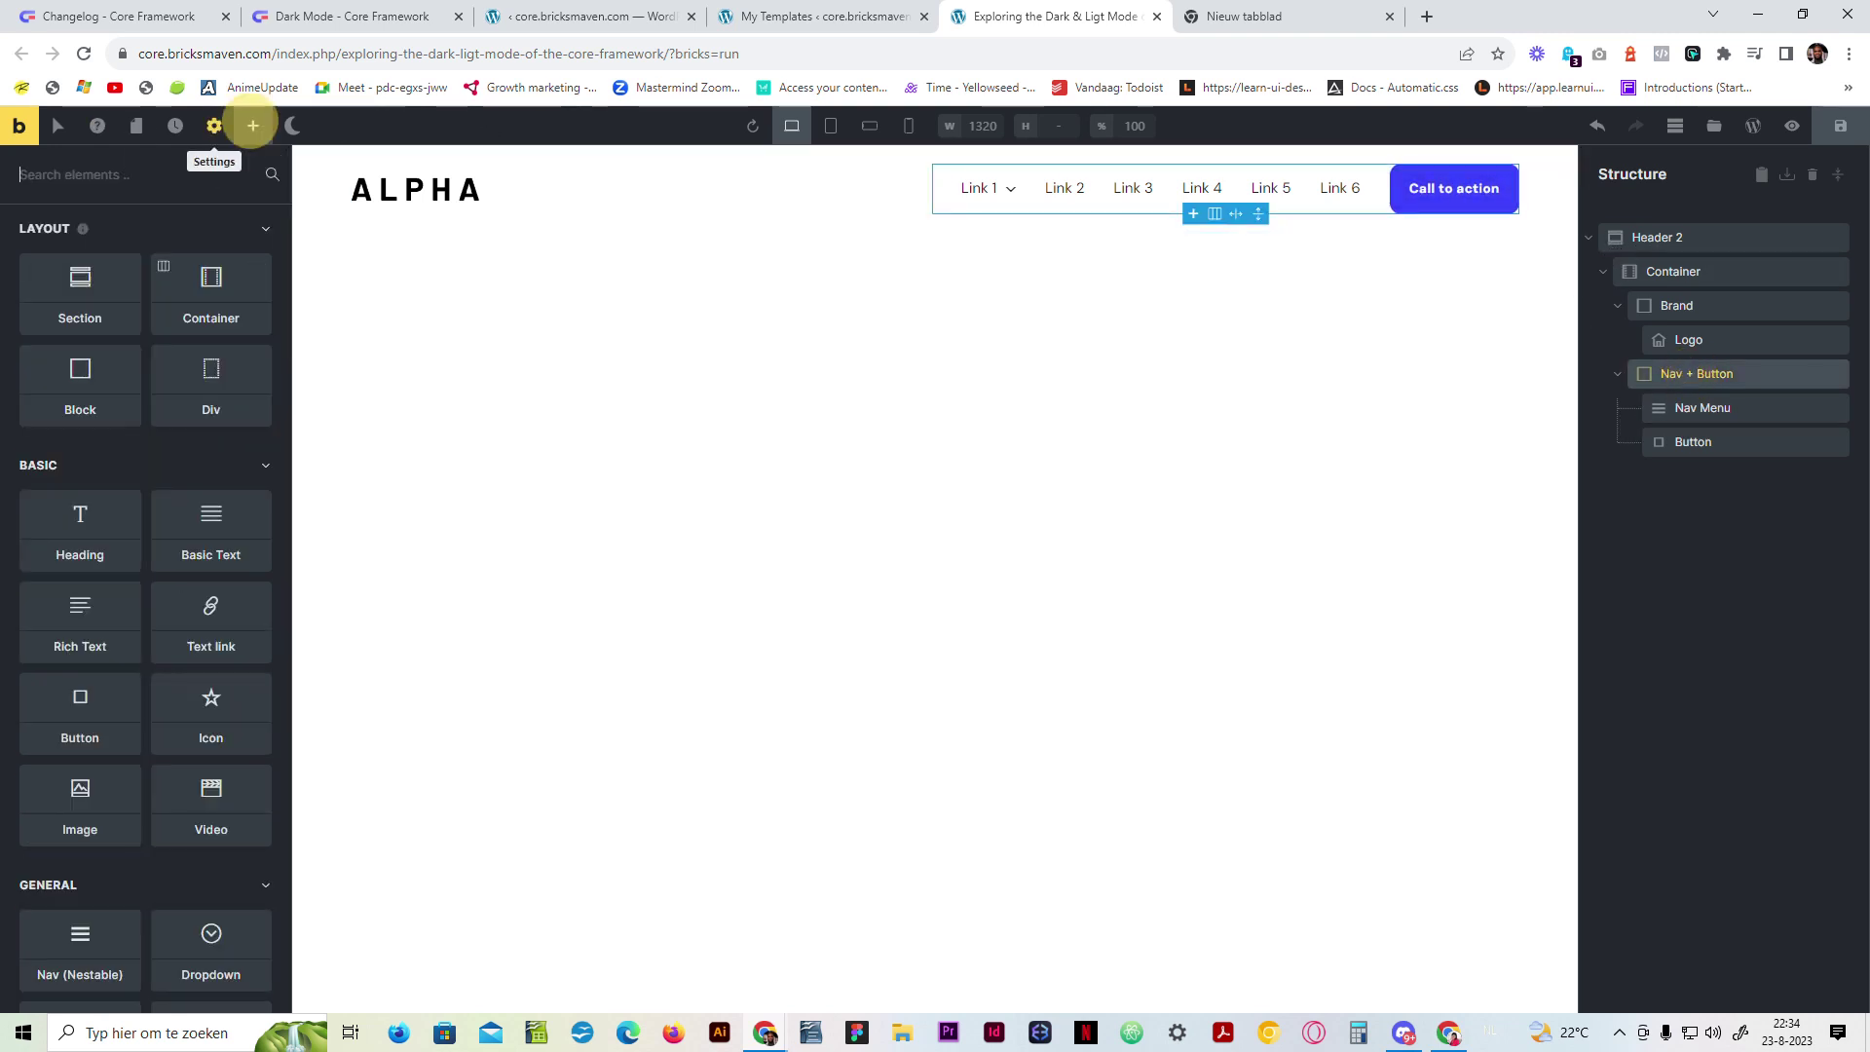
{"action": "type", "text": "the"}
{"action": "left_click", "coordinate": [78, 261]}
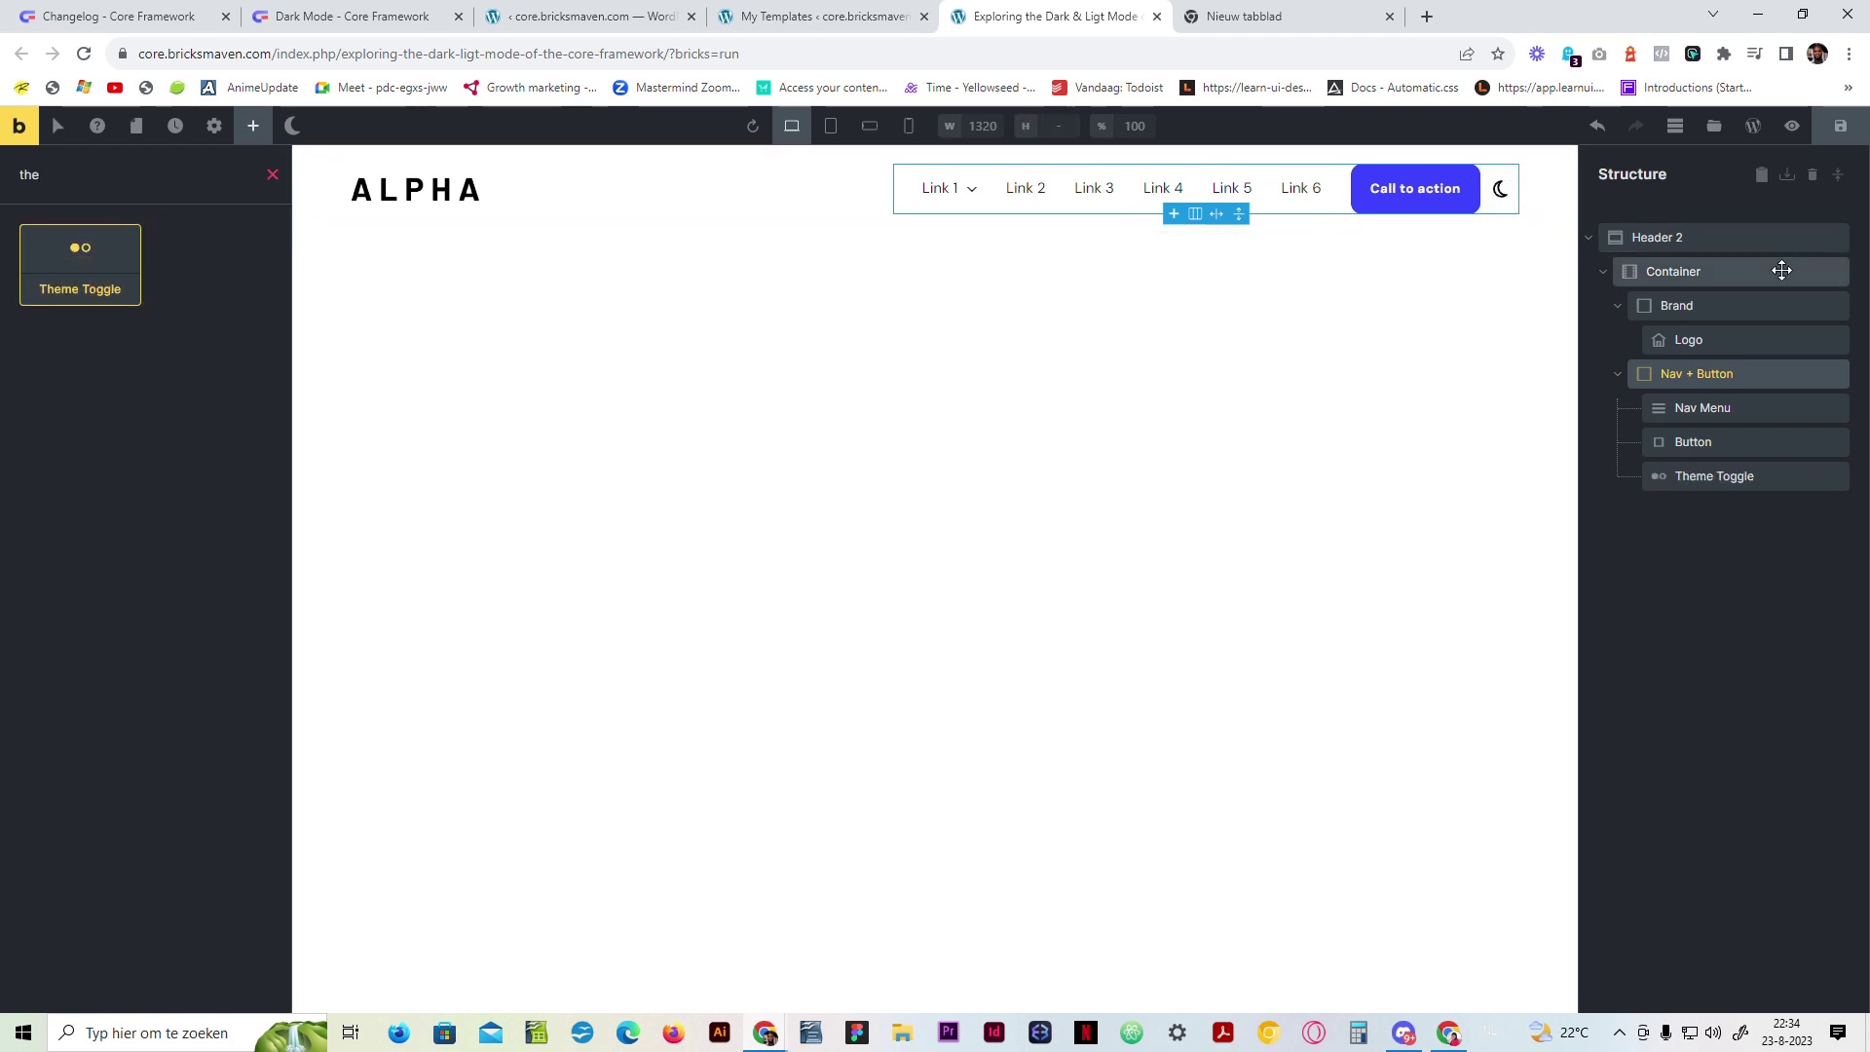
{"action": "left_click", "coordinate": [1590, 239]}
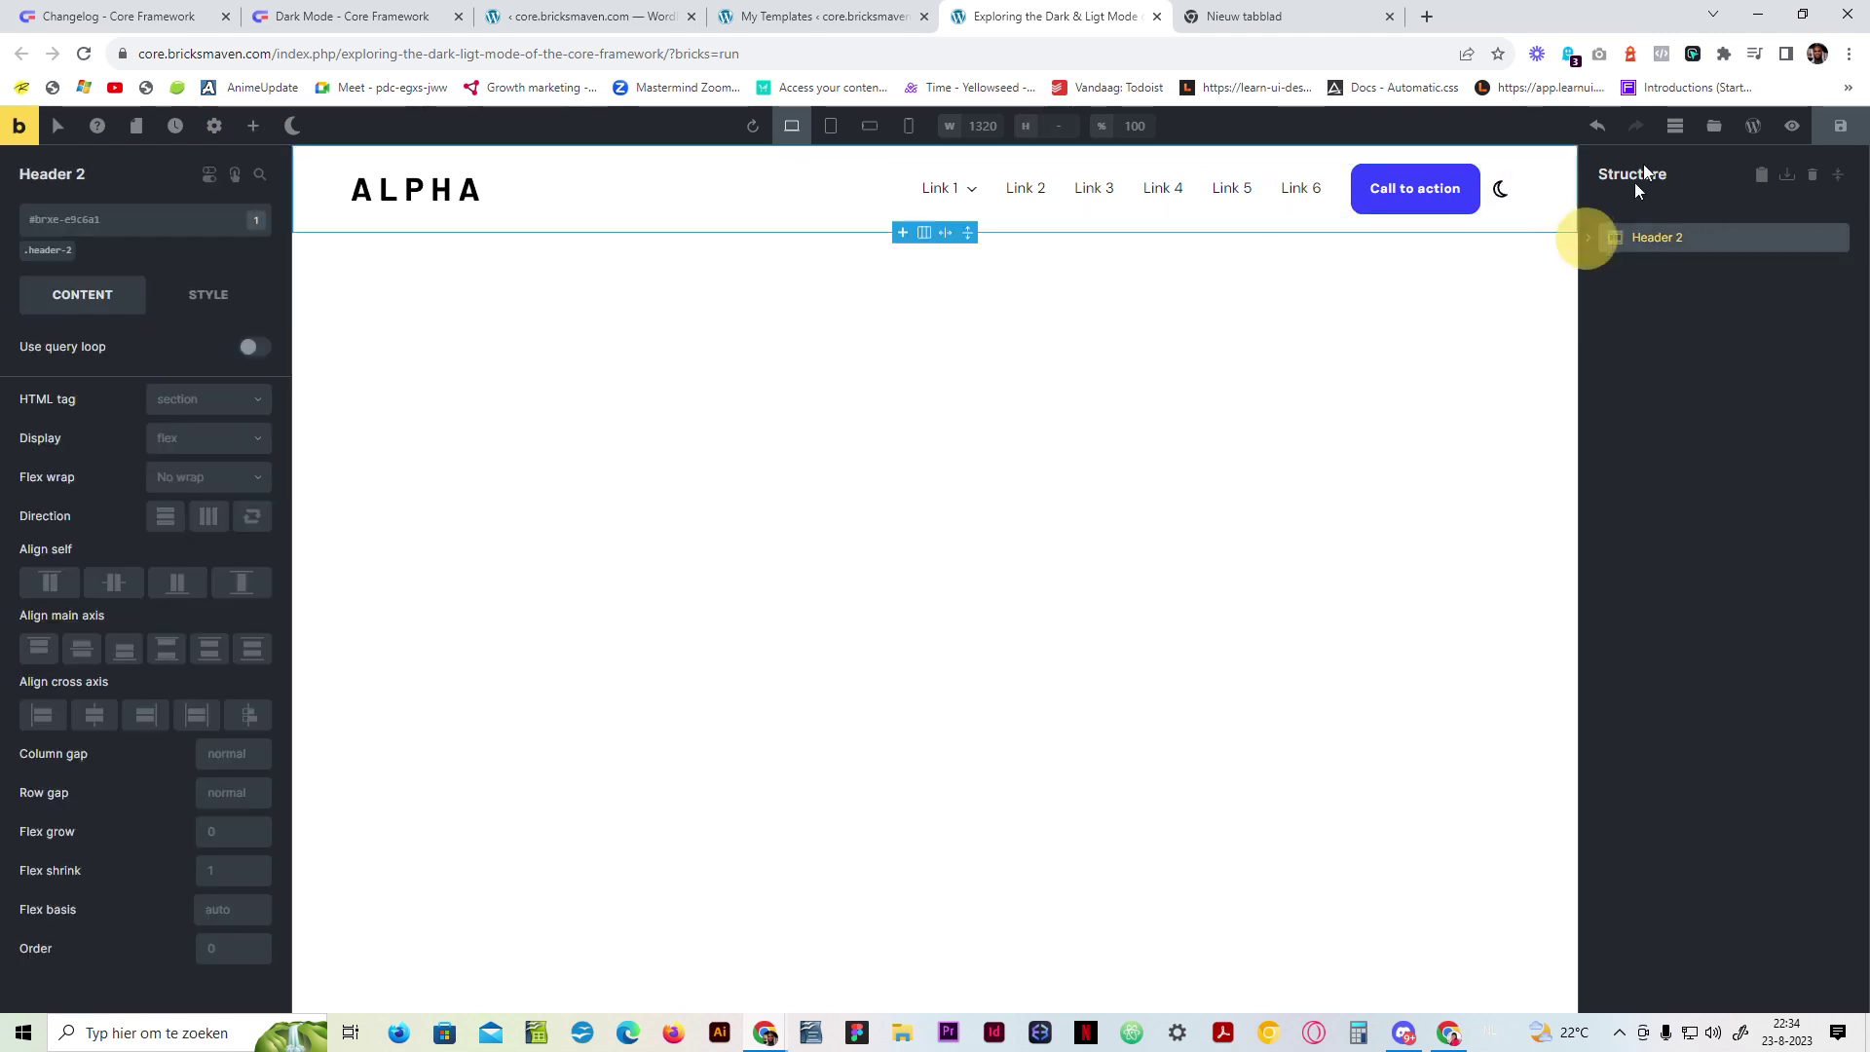
Step: Insert the Hero 37 template from the Hero bundle with its images imported
{"action": "left_click", "coordinate": [1715, 128]}
{"action": "left_click", "coordinate": [533, 300]}
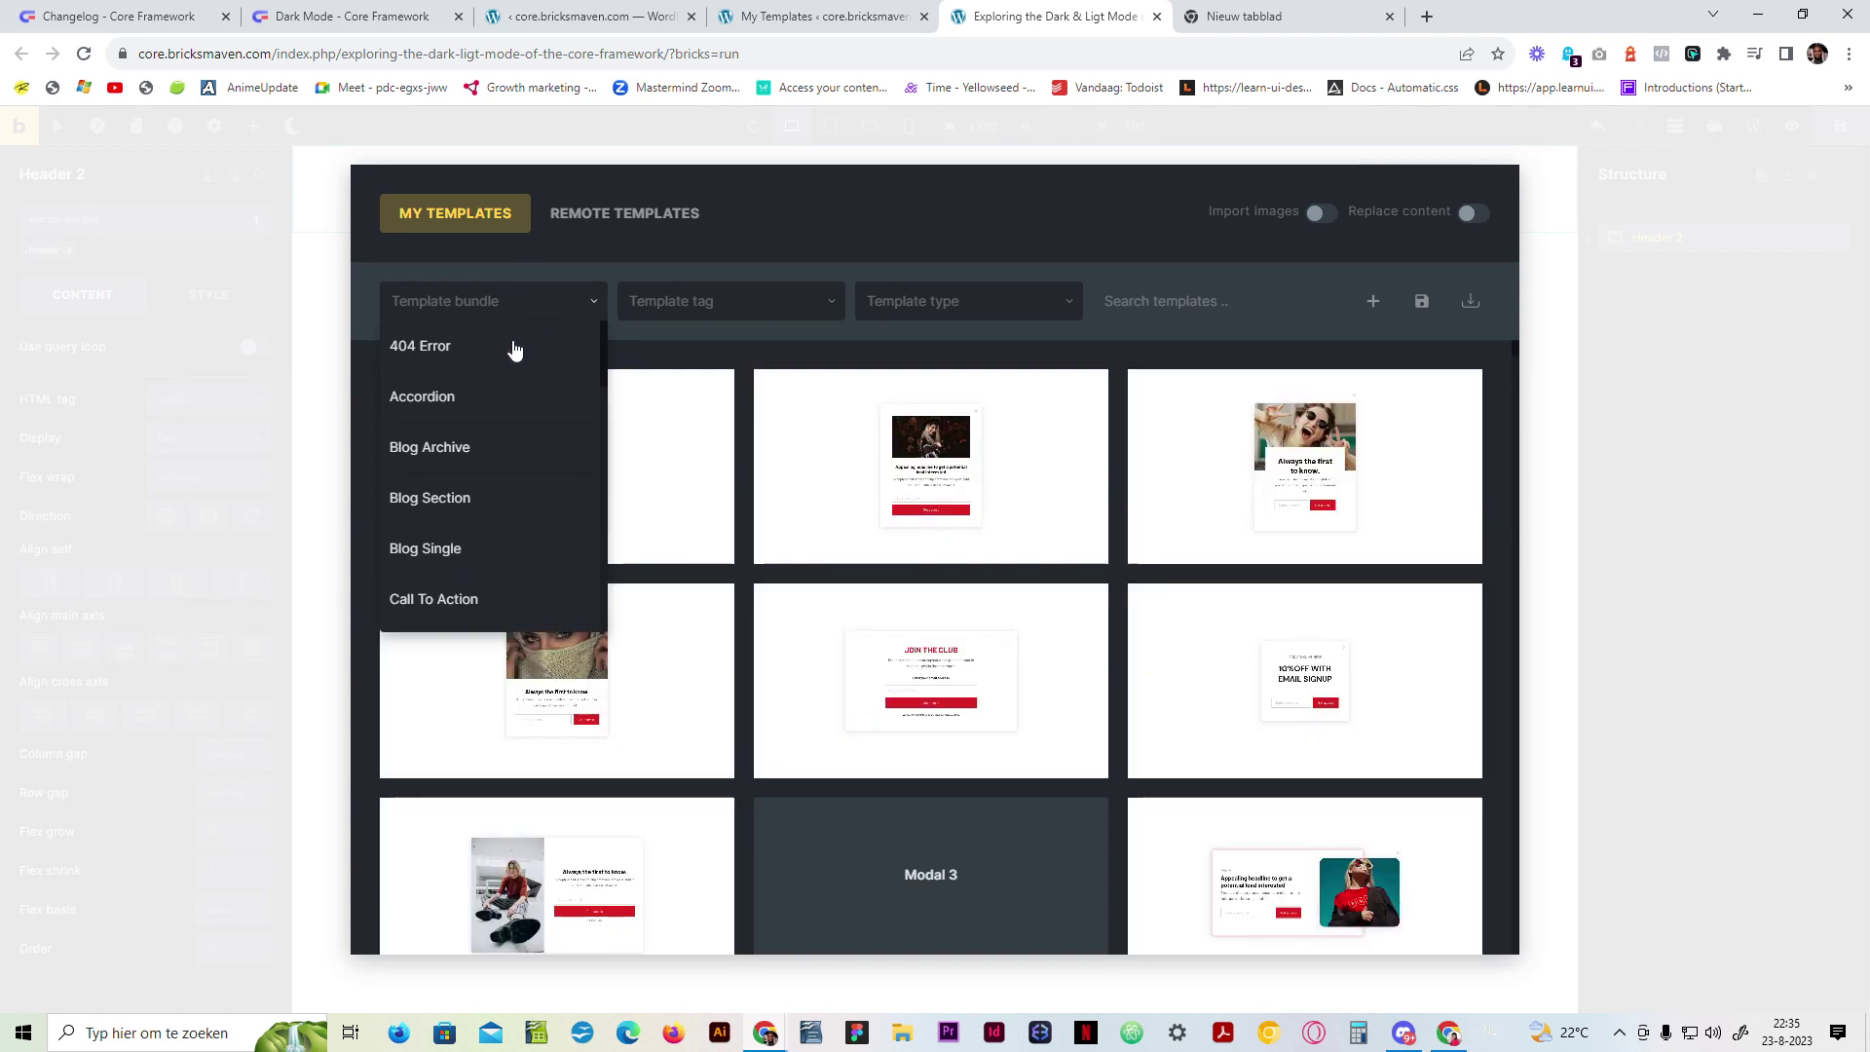
{"action": "scroll", "coordinate": [429, 516], "scroll_direction": "down", "scroll_amount": 5}
{"action": "scroll", "coordinate": [446, 524], "scroll_direction": "down", "scroll_amount": 2}
{"action": "left_click", "coordinate": [444, 519]}
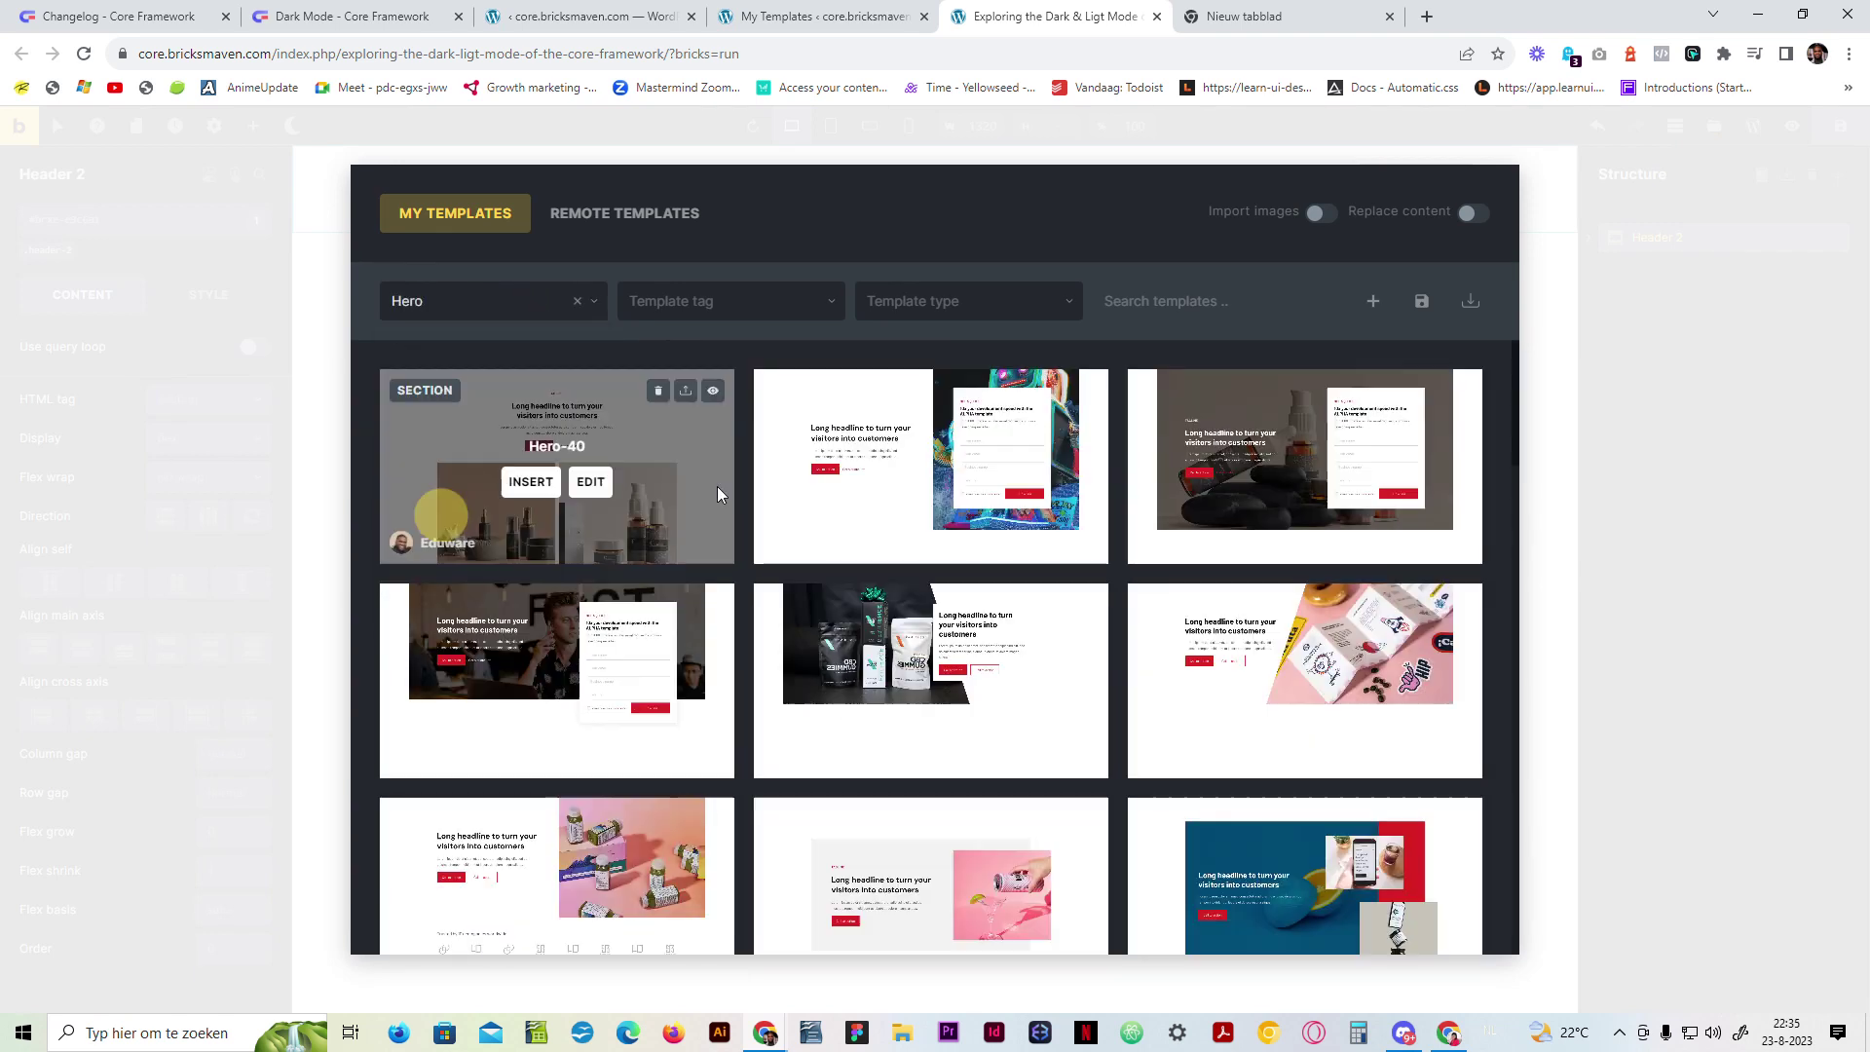
{"action": "scroll", "coordinate": [755, 675], "scroll_direction": "down", "scroll_amount": 3}
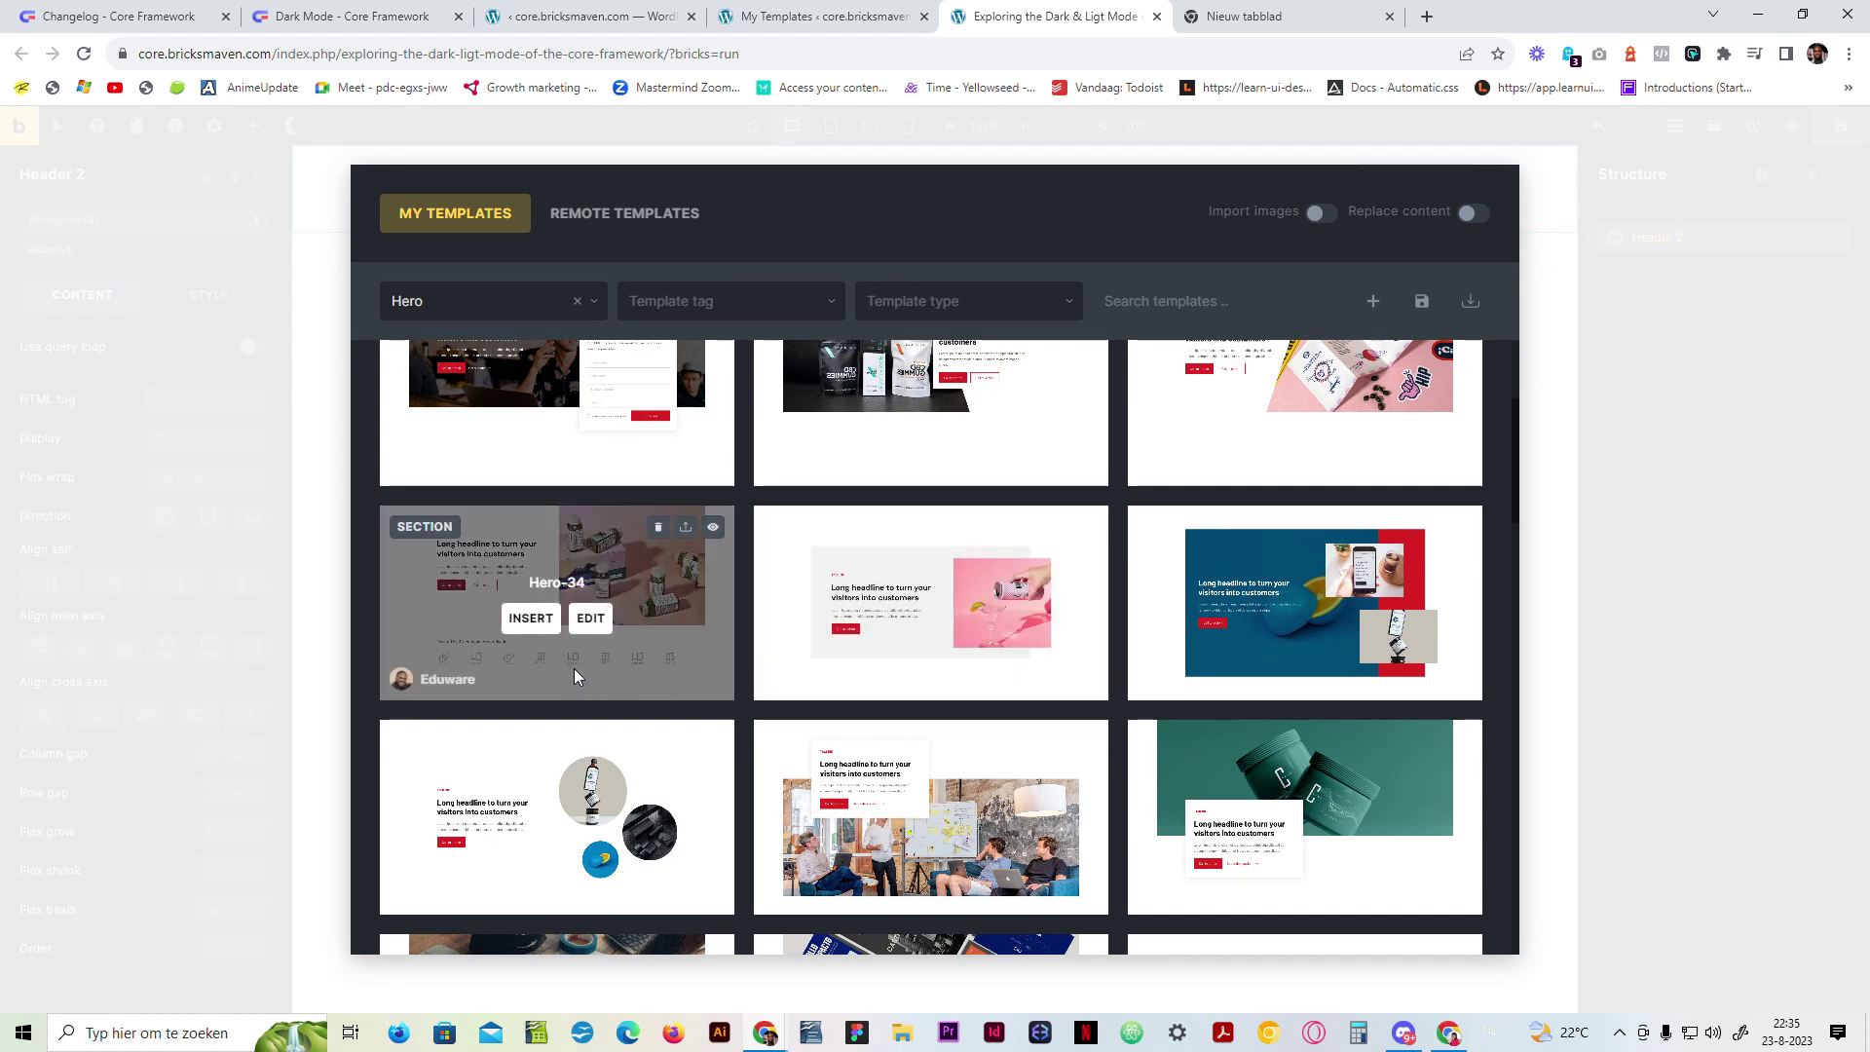
{"action": "left_click", "coordinate": [1326, 214]}
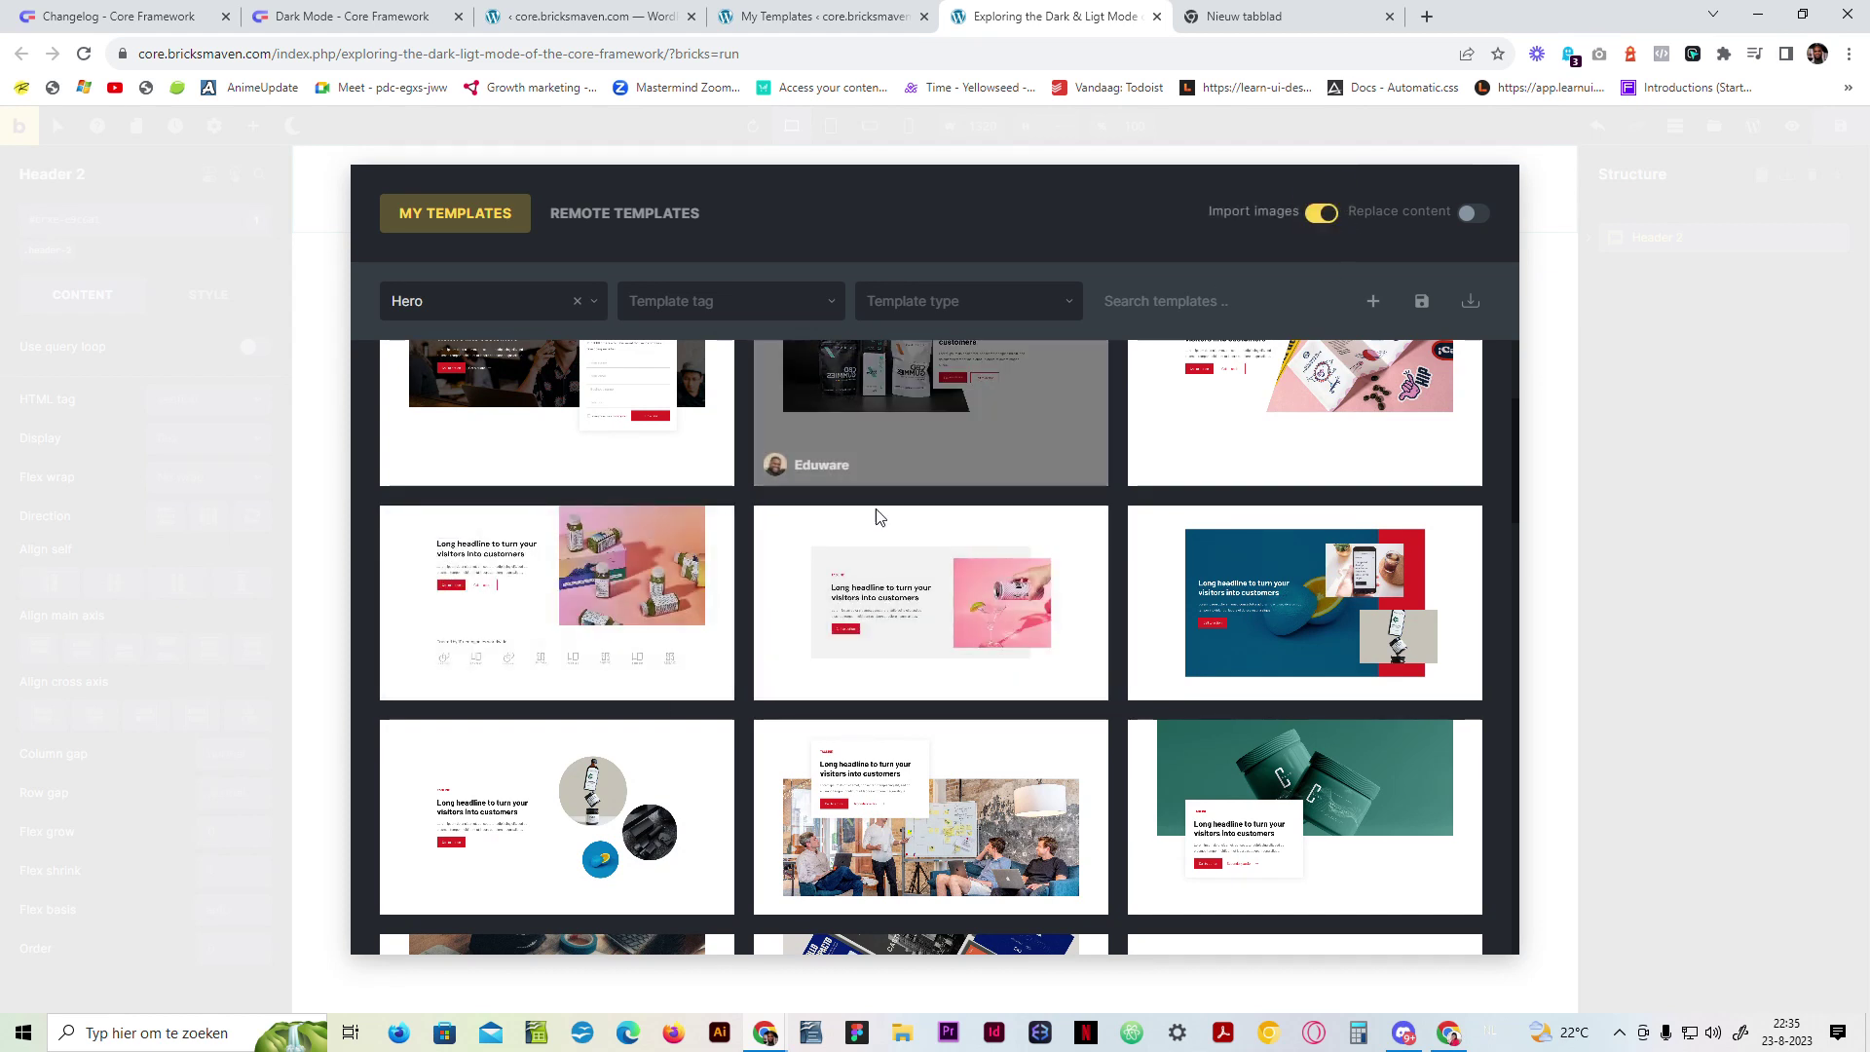
{"action": "scroll", "coordinate": [756, 680], "scroll_direction": "up", "scroll_amount": 3}
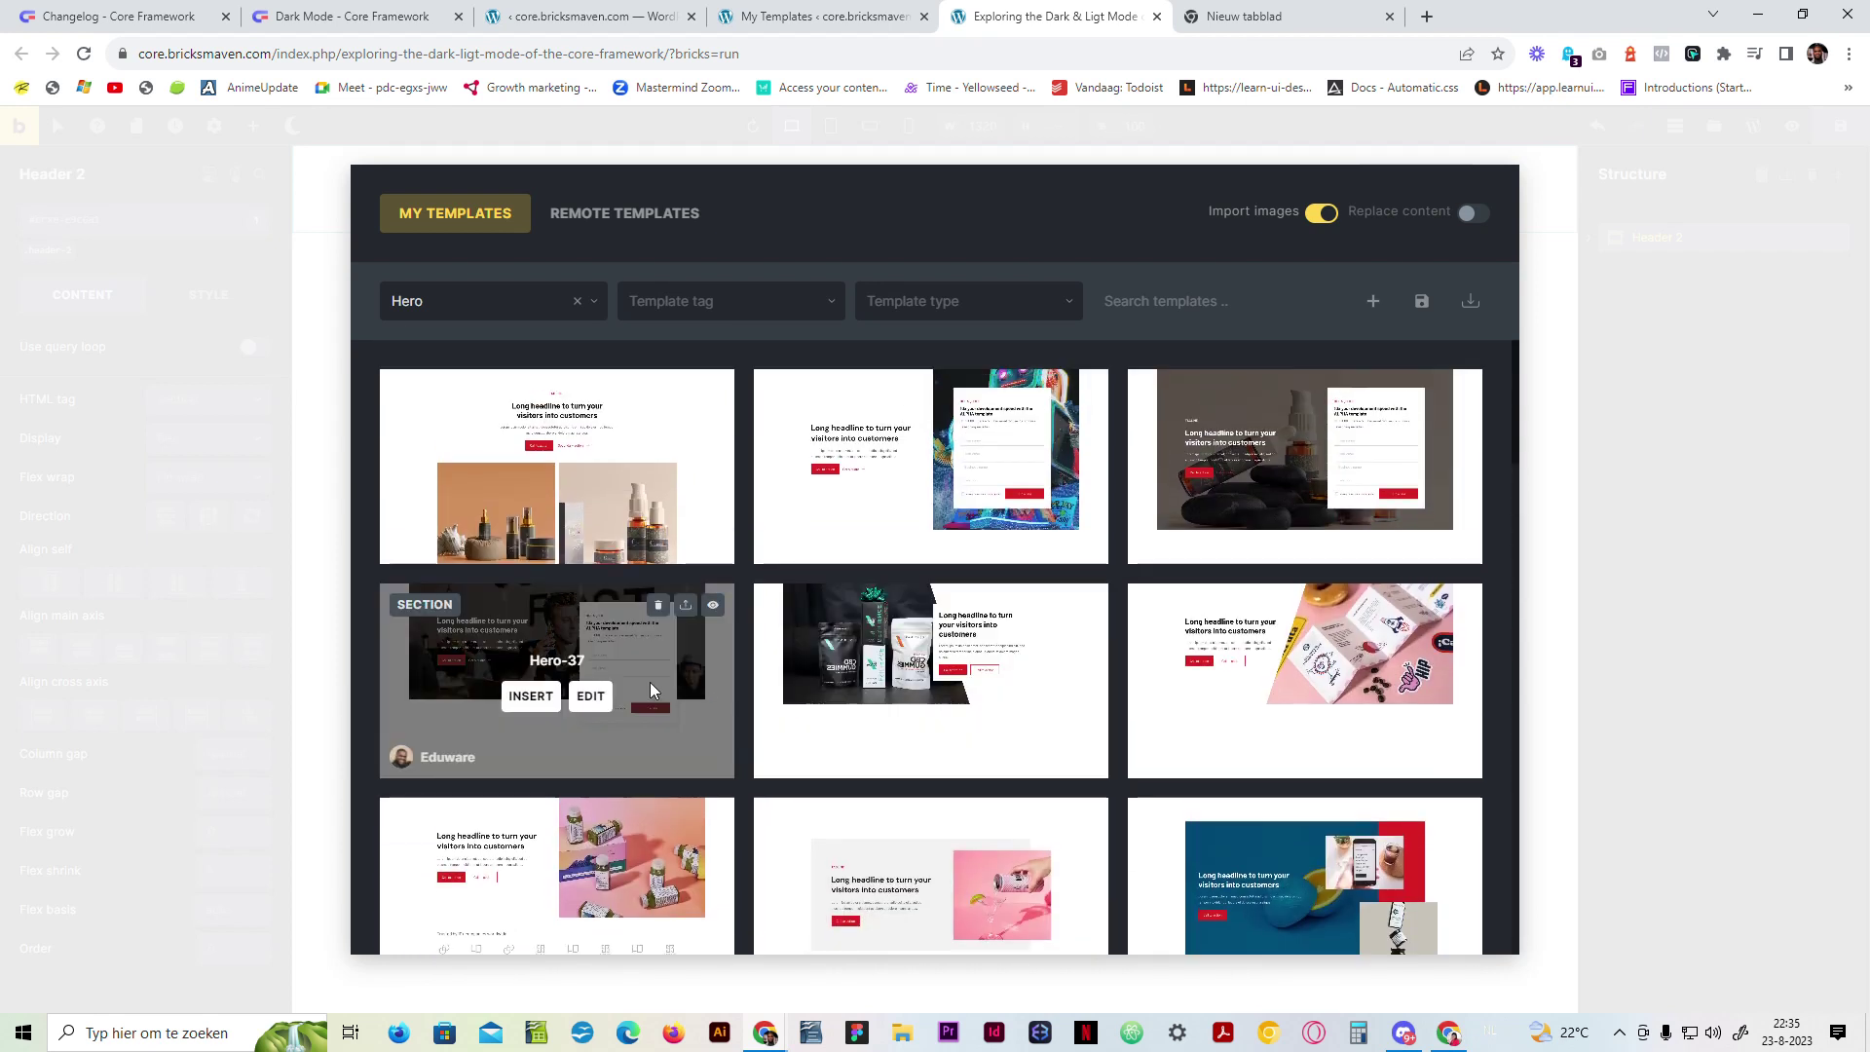
{"action": "left_click", "coordinate": [531, 696]}
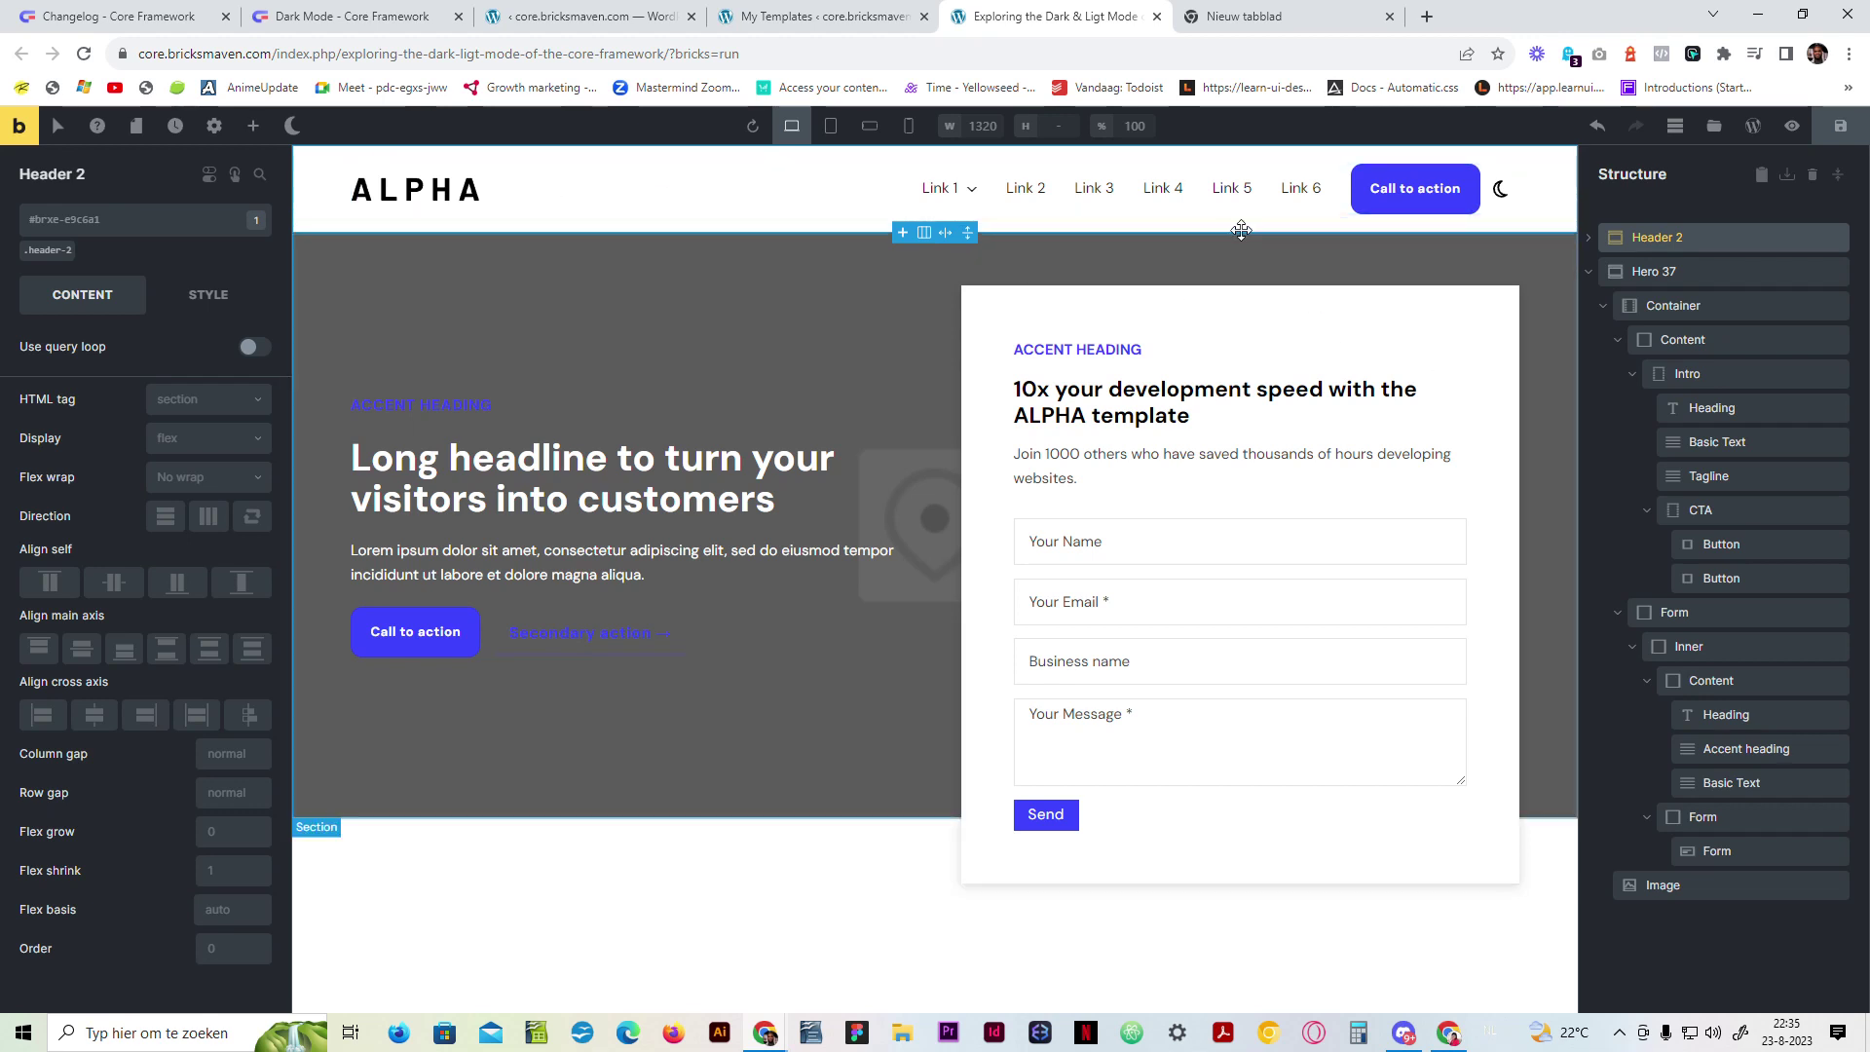
Step: Insert the Content 12 template from the Content bundle with images imported
{"action": "left_click", "coordinate": [1717, 129]}
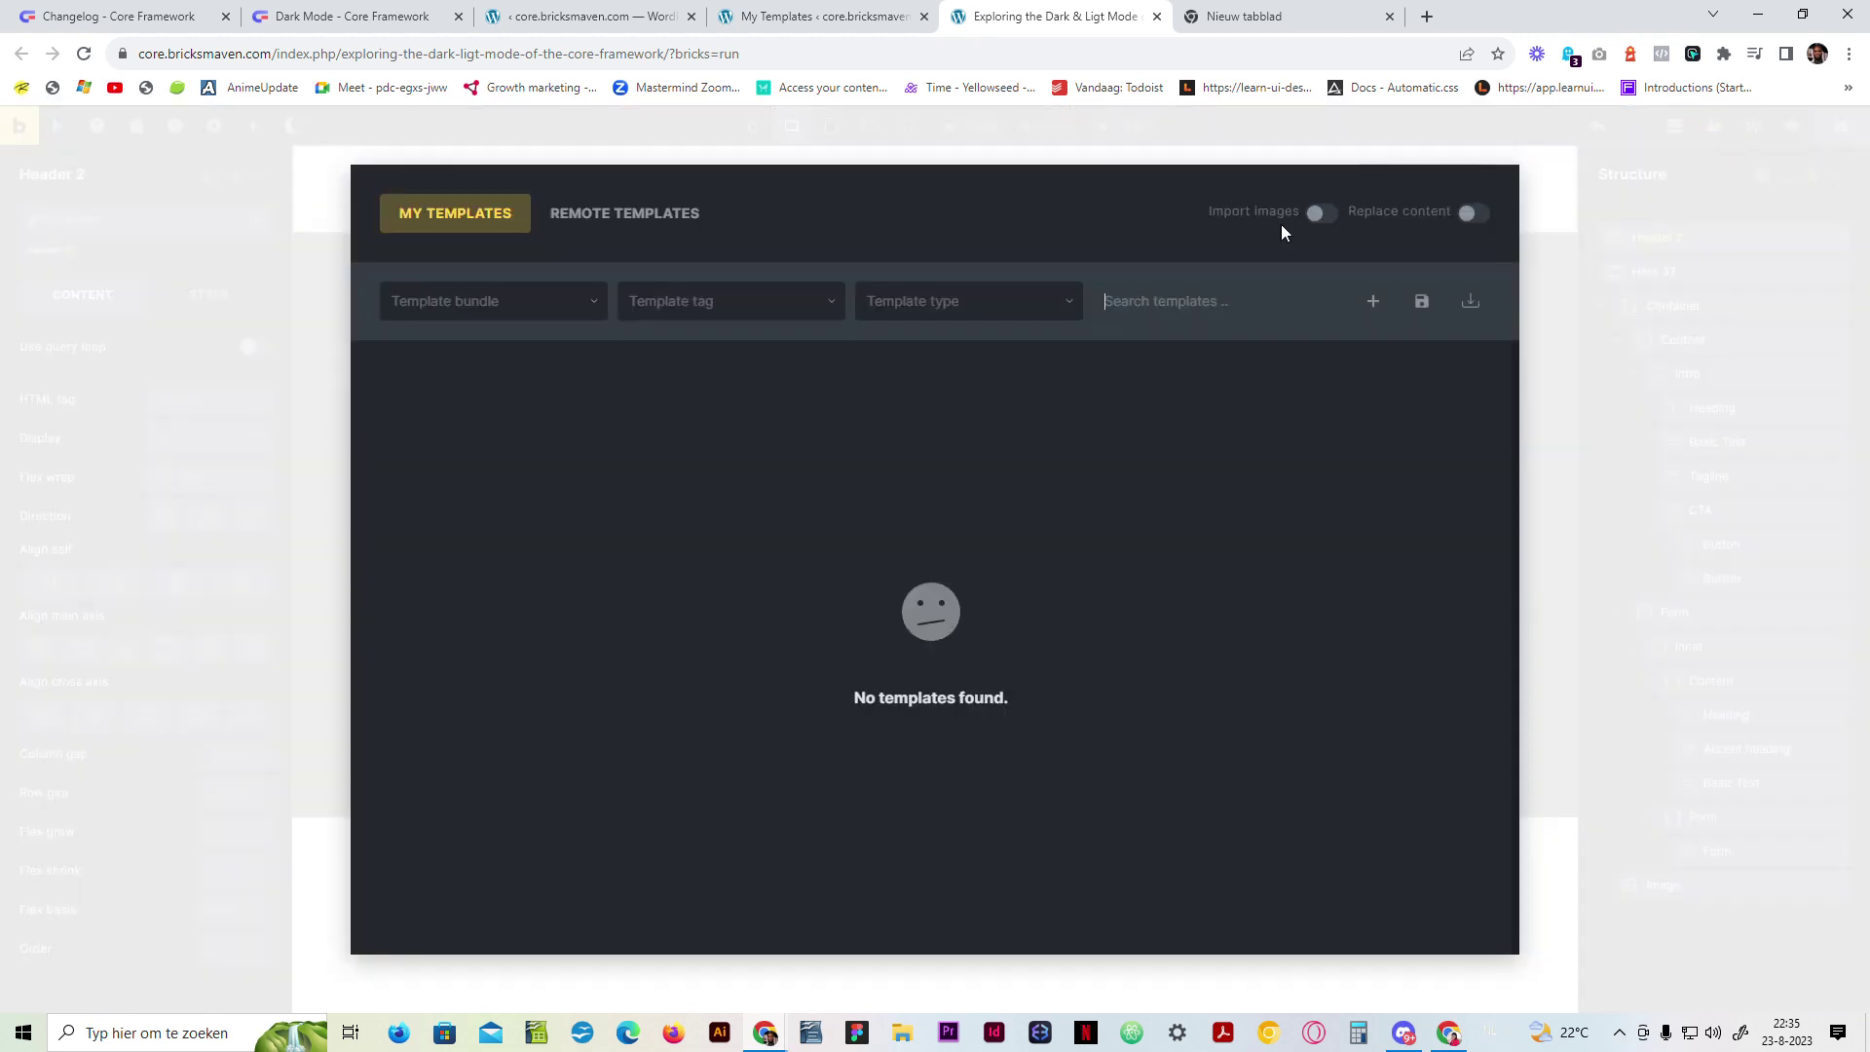
{"action": "left_click", "coordinate": [570, 301]}
{"action": "scroll", "coordinate": [488, 551], "scroll_direction": "down", "scroll_amount": 2}
{"action": "left_click", "coordinate": [472, 530]}
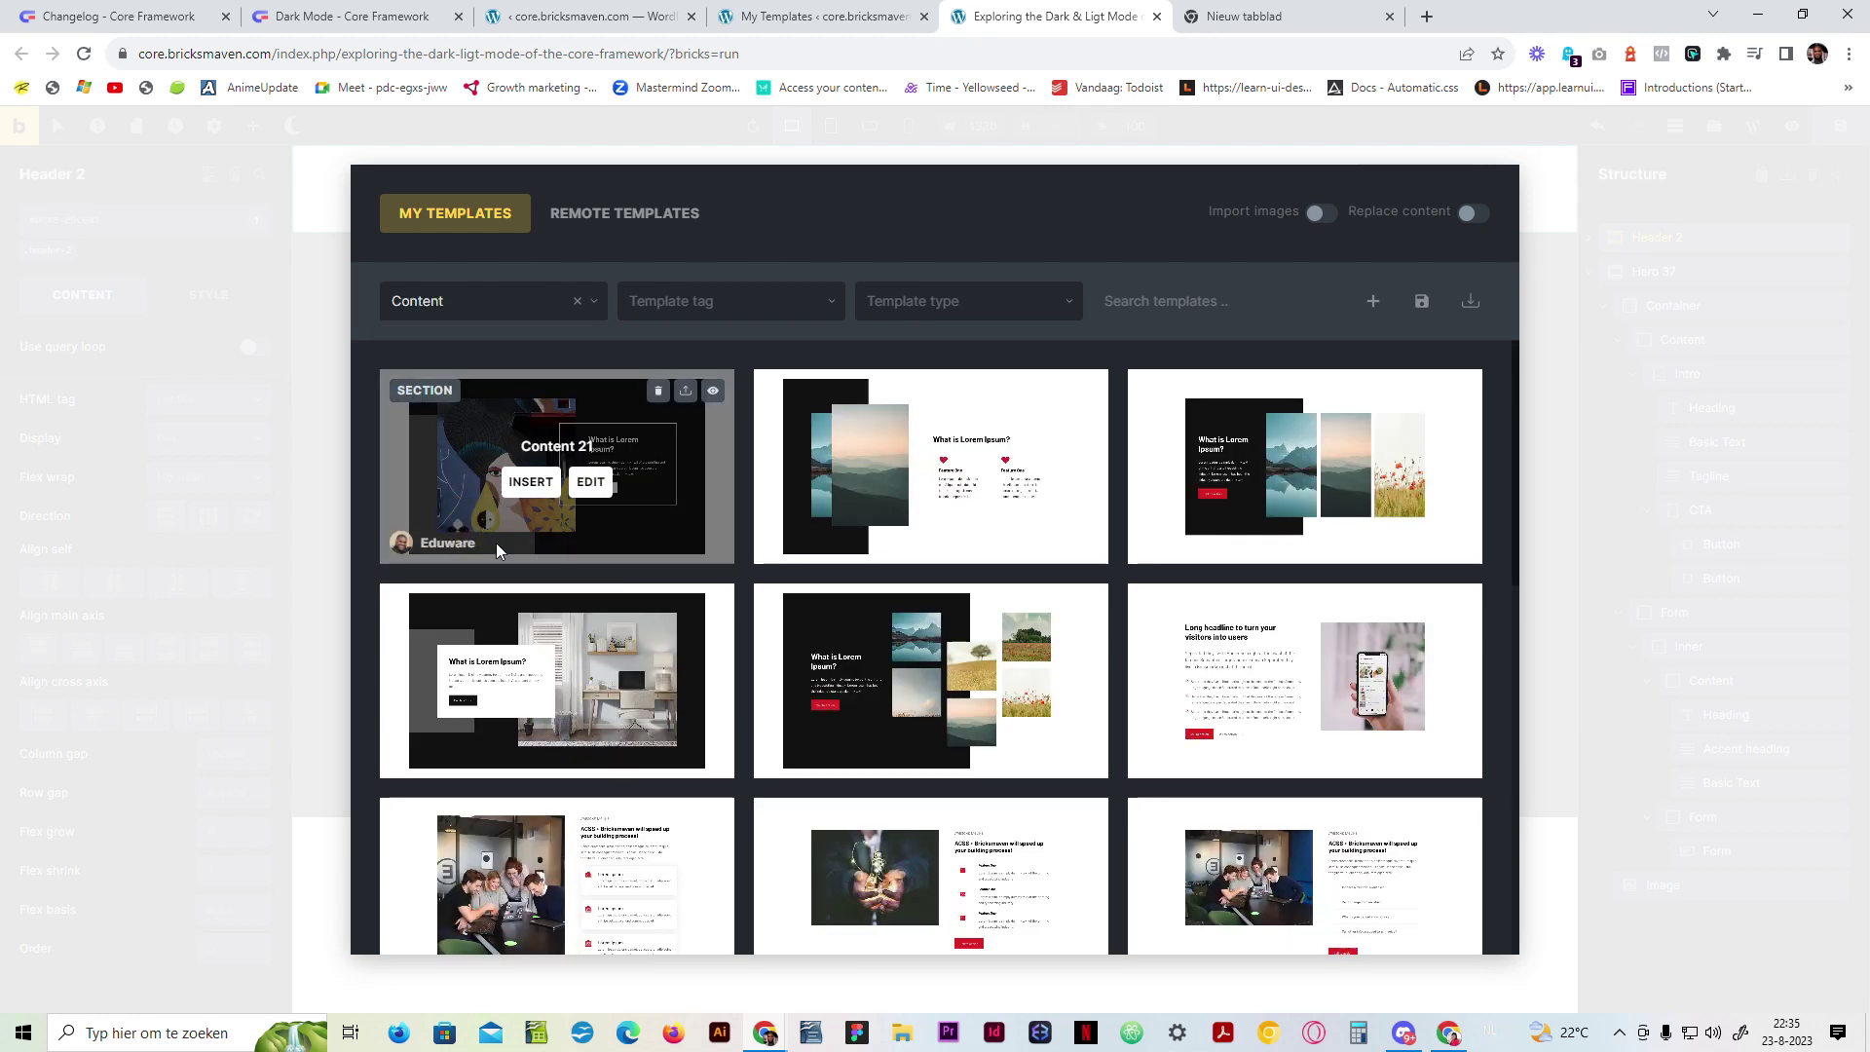
{"action": "scroll", "coordinate": [584, 672], "scroll_direction": "down", "scroll_amount": 4}
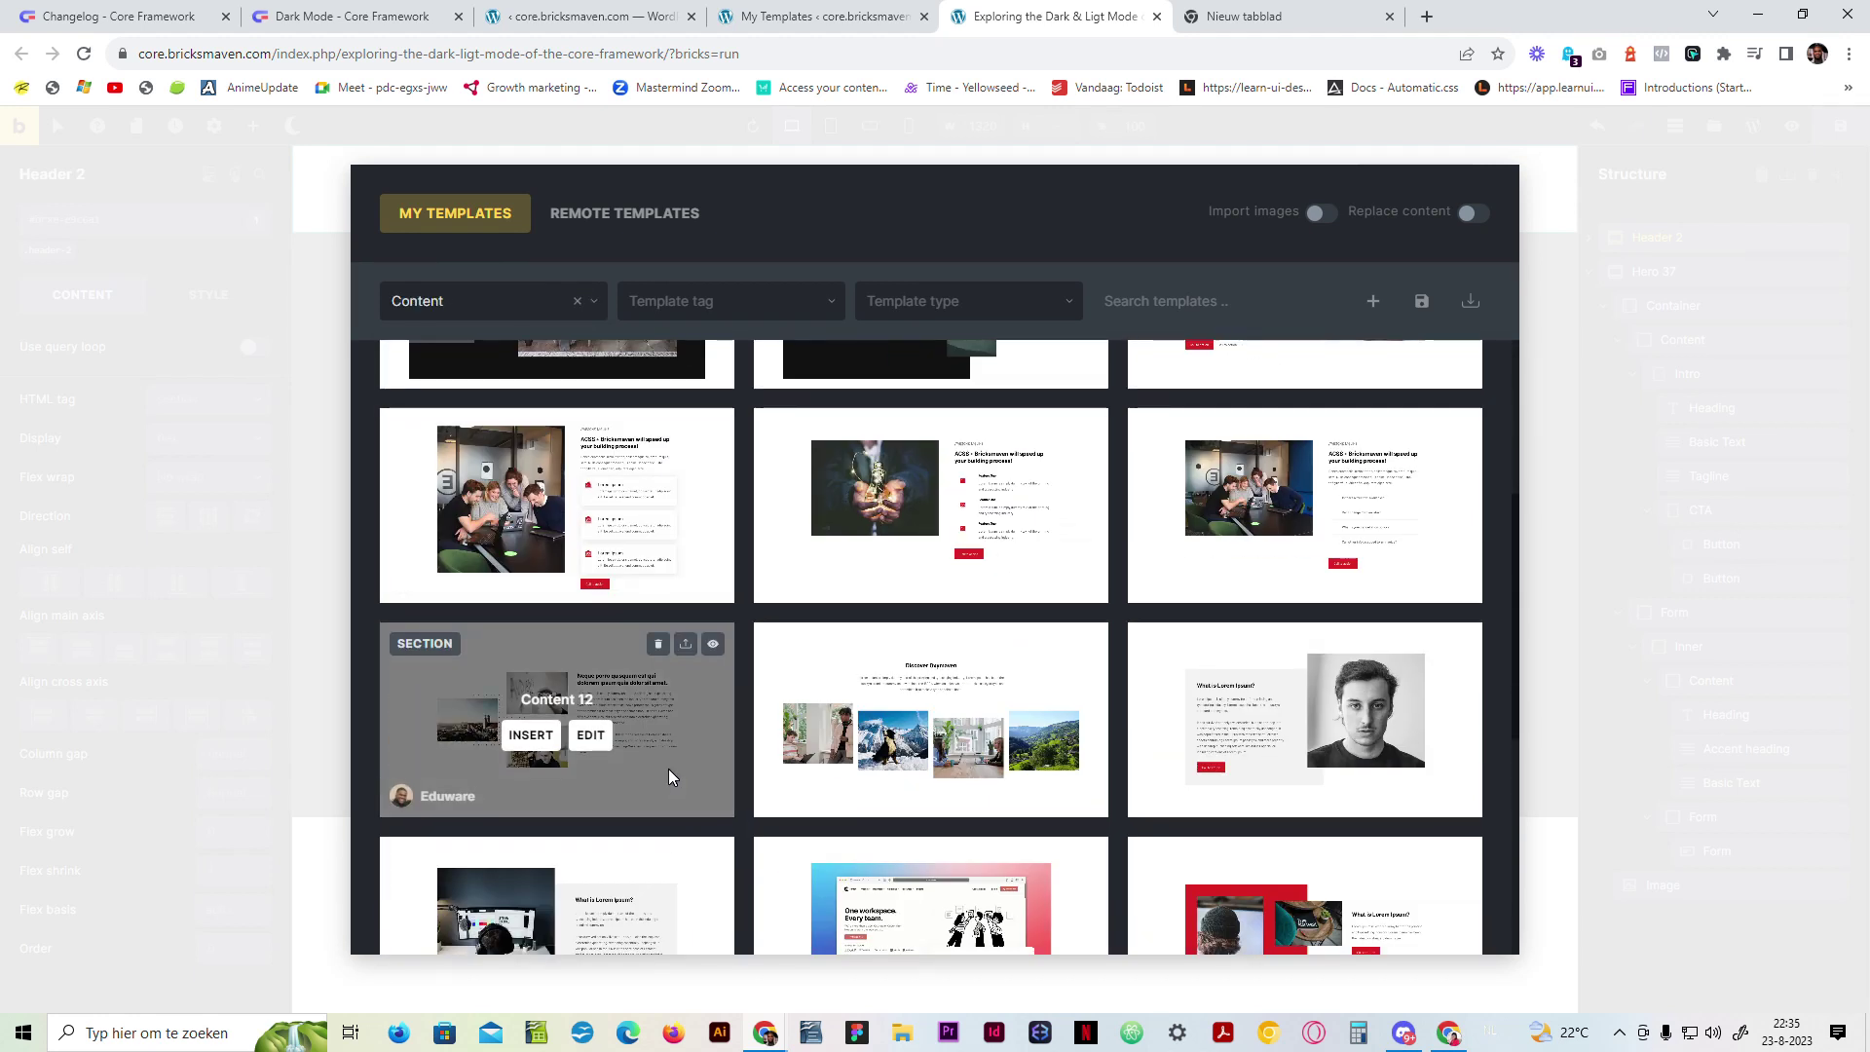
{"action": "scroll", "coordinate": [669, 769], "scroll_direction": "down", "scroll_amount": 2}
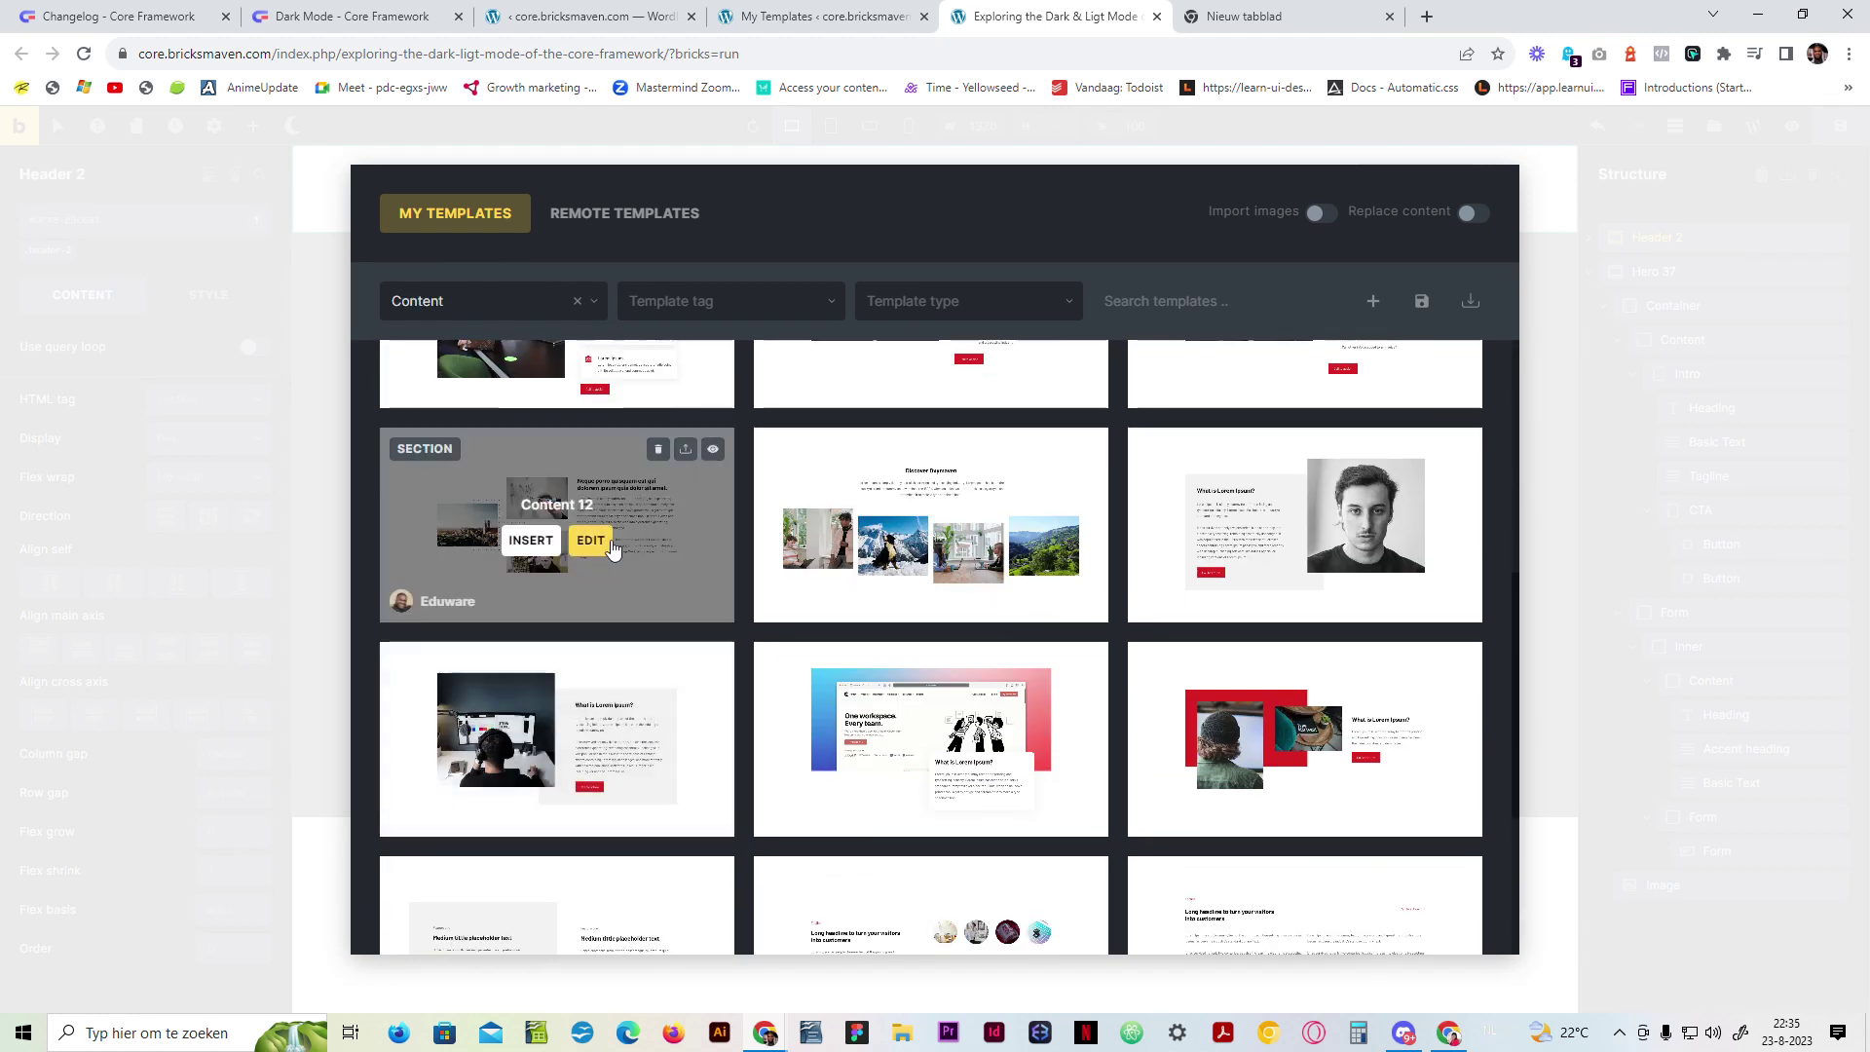
{"action": "left_click", "coordinate": [1320, 214]}
{"action": "left_click", "coordinate": [527, 541]}
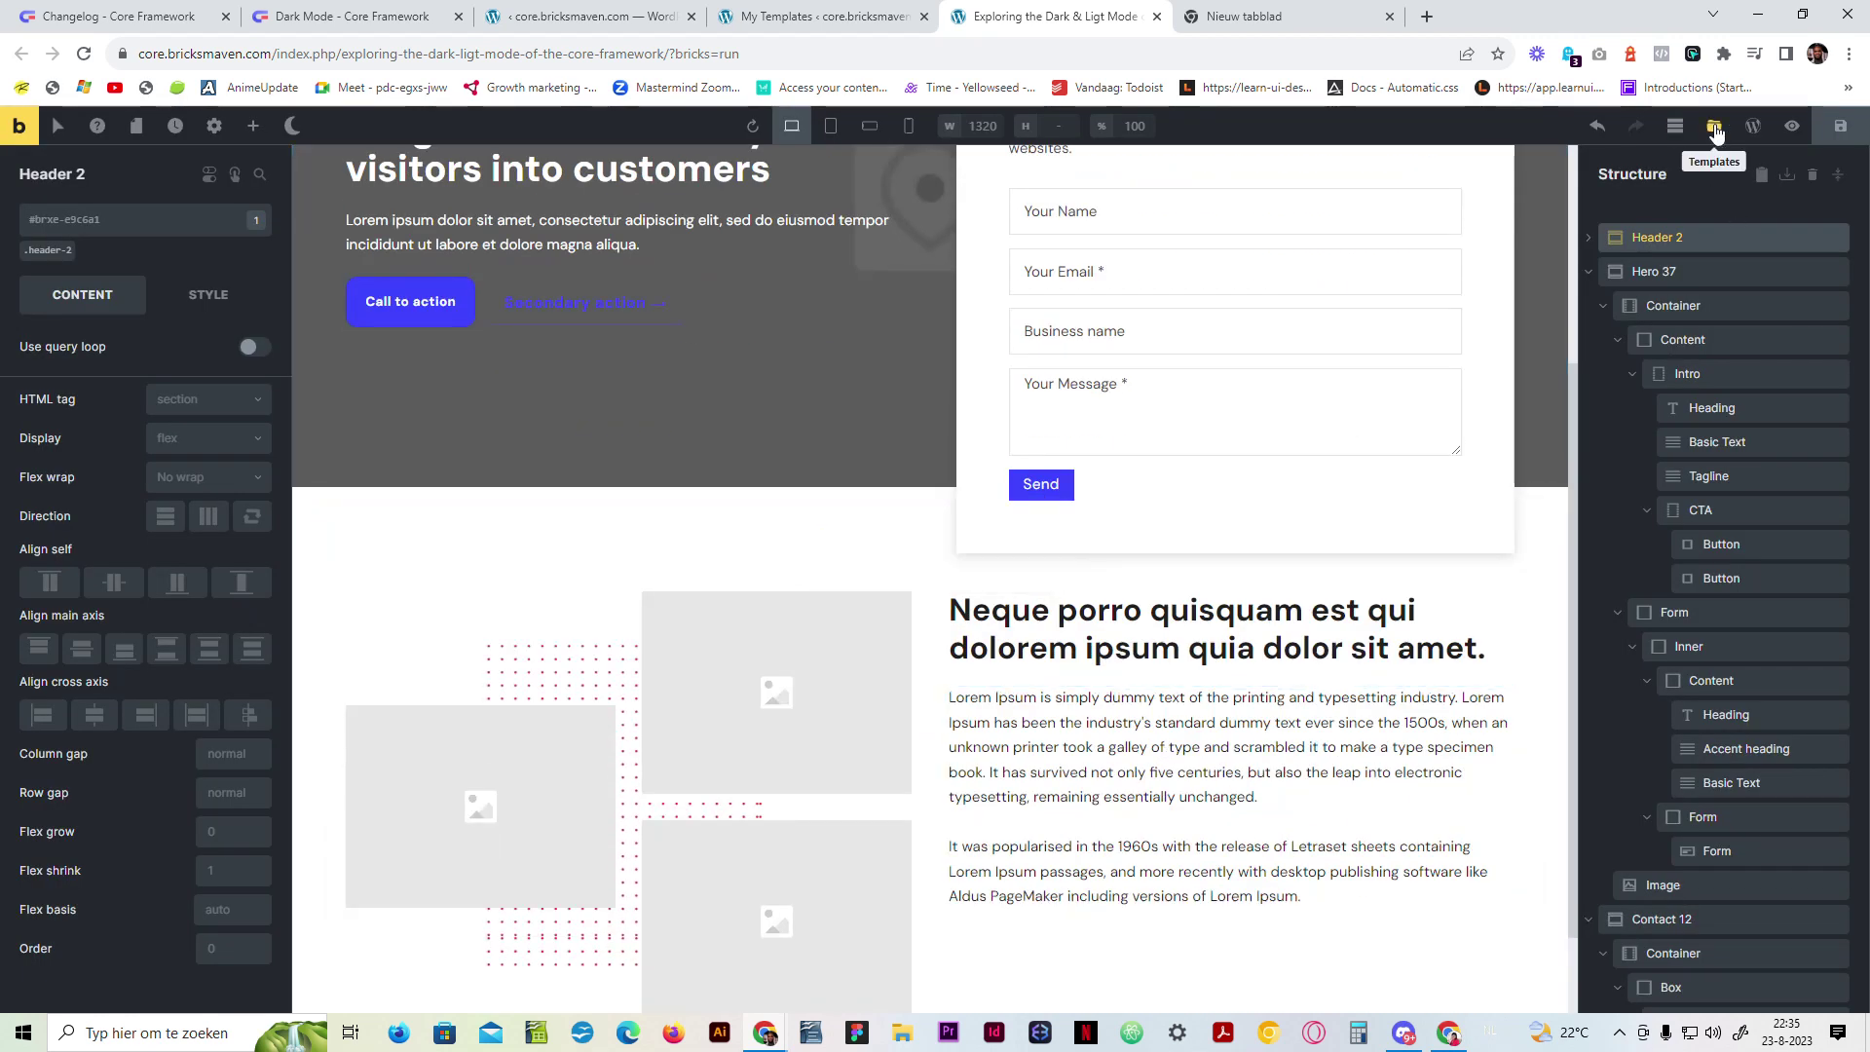
Step: Insert the Feature 17 template from the Feature bundle with images imported
{"action": "left_click", "coordinate": [1712, 127]}
{"action": "left_click", "coordinate": [521, 314]}
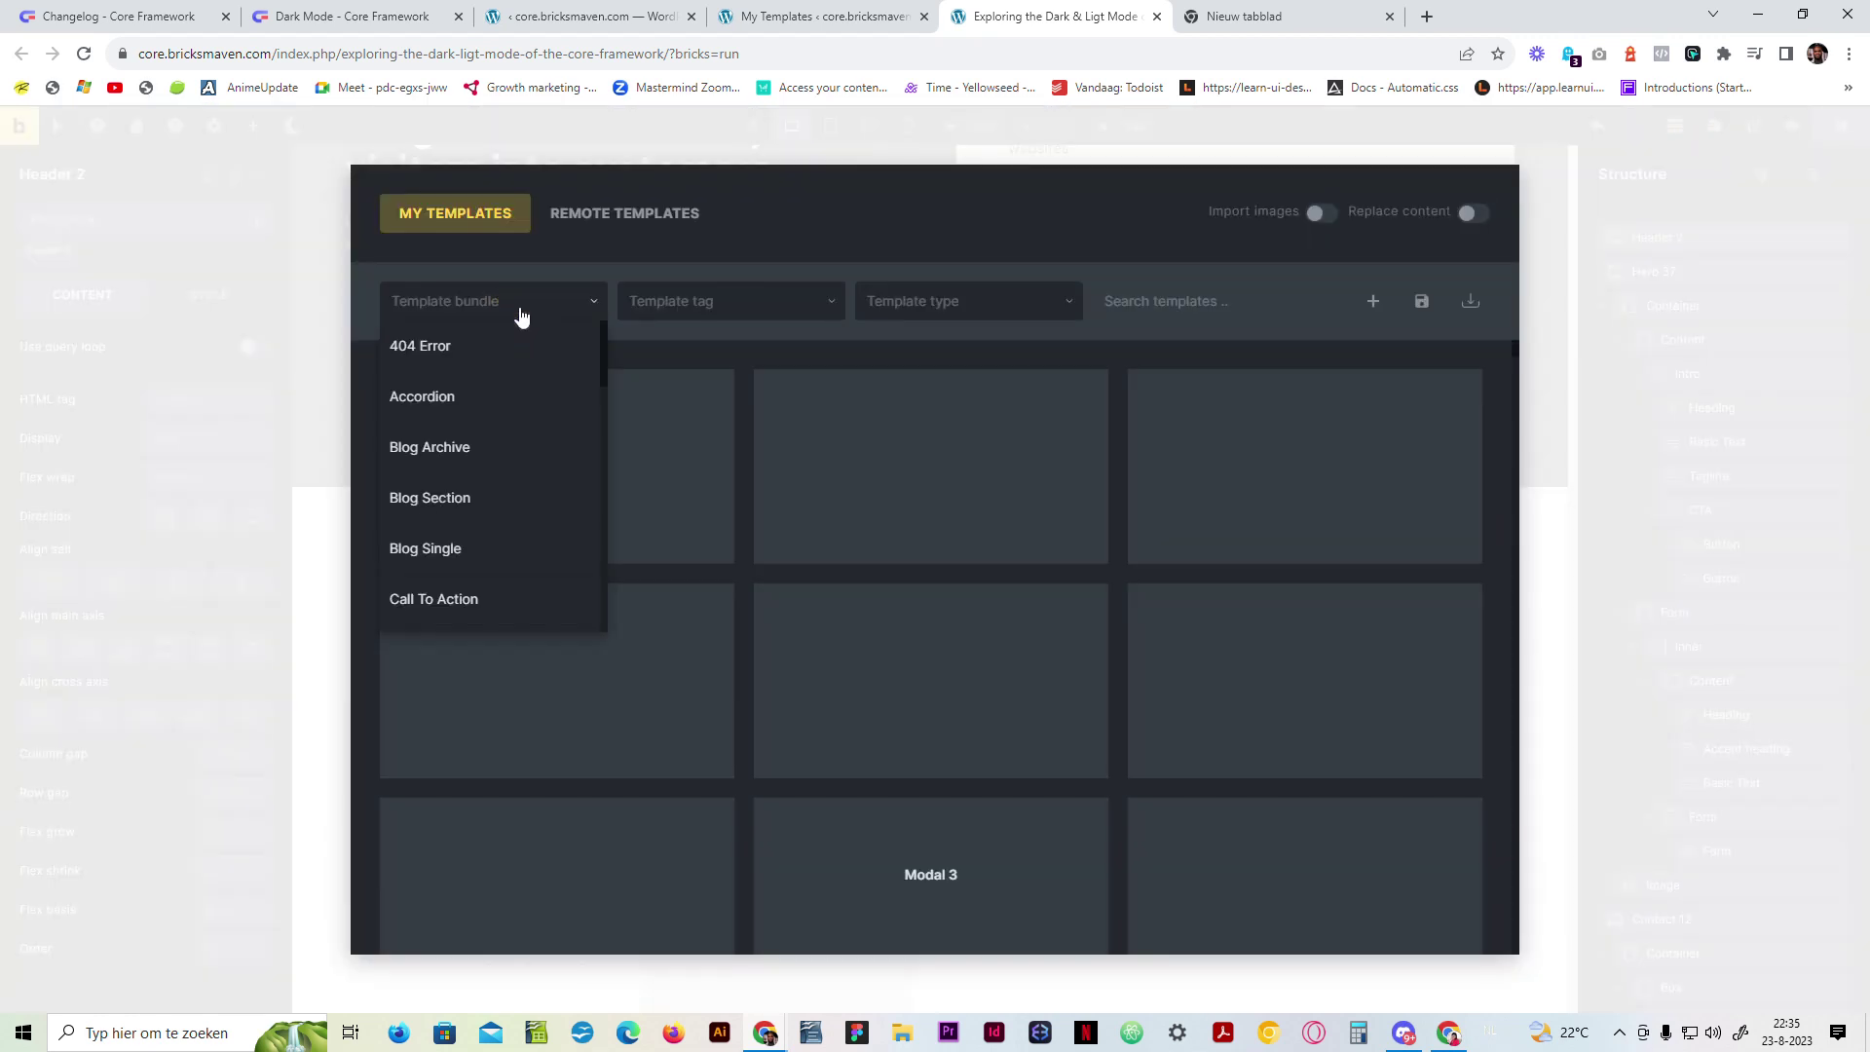
{"action": "scroll", "coordinate": [434, 487], "scroll_direction": "down", "scroll_amount": 4}
{"action": "left_click", "coordinate": [425, 431]}
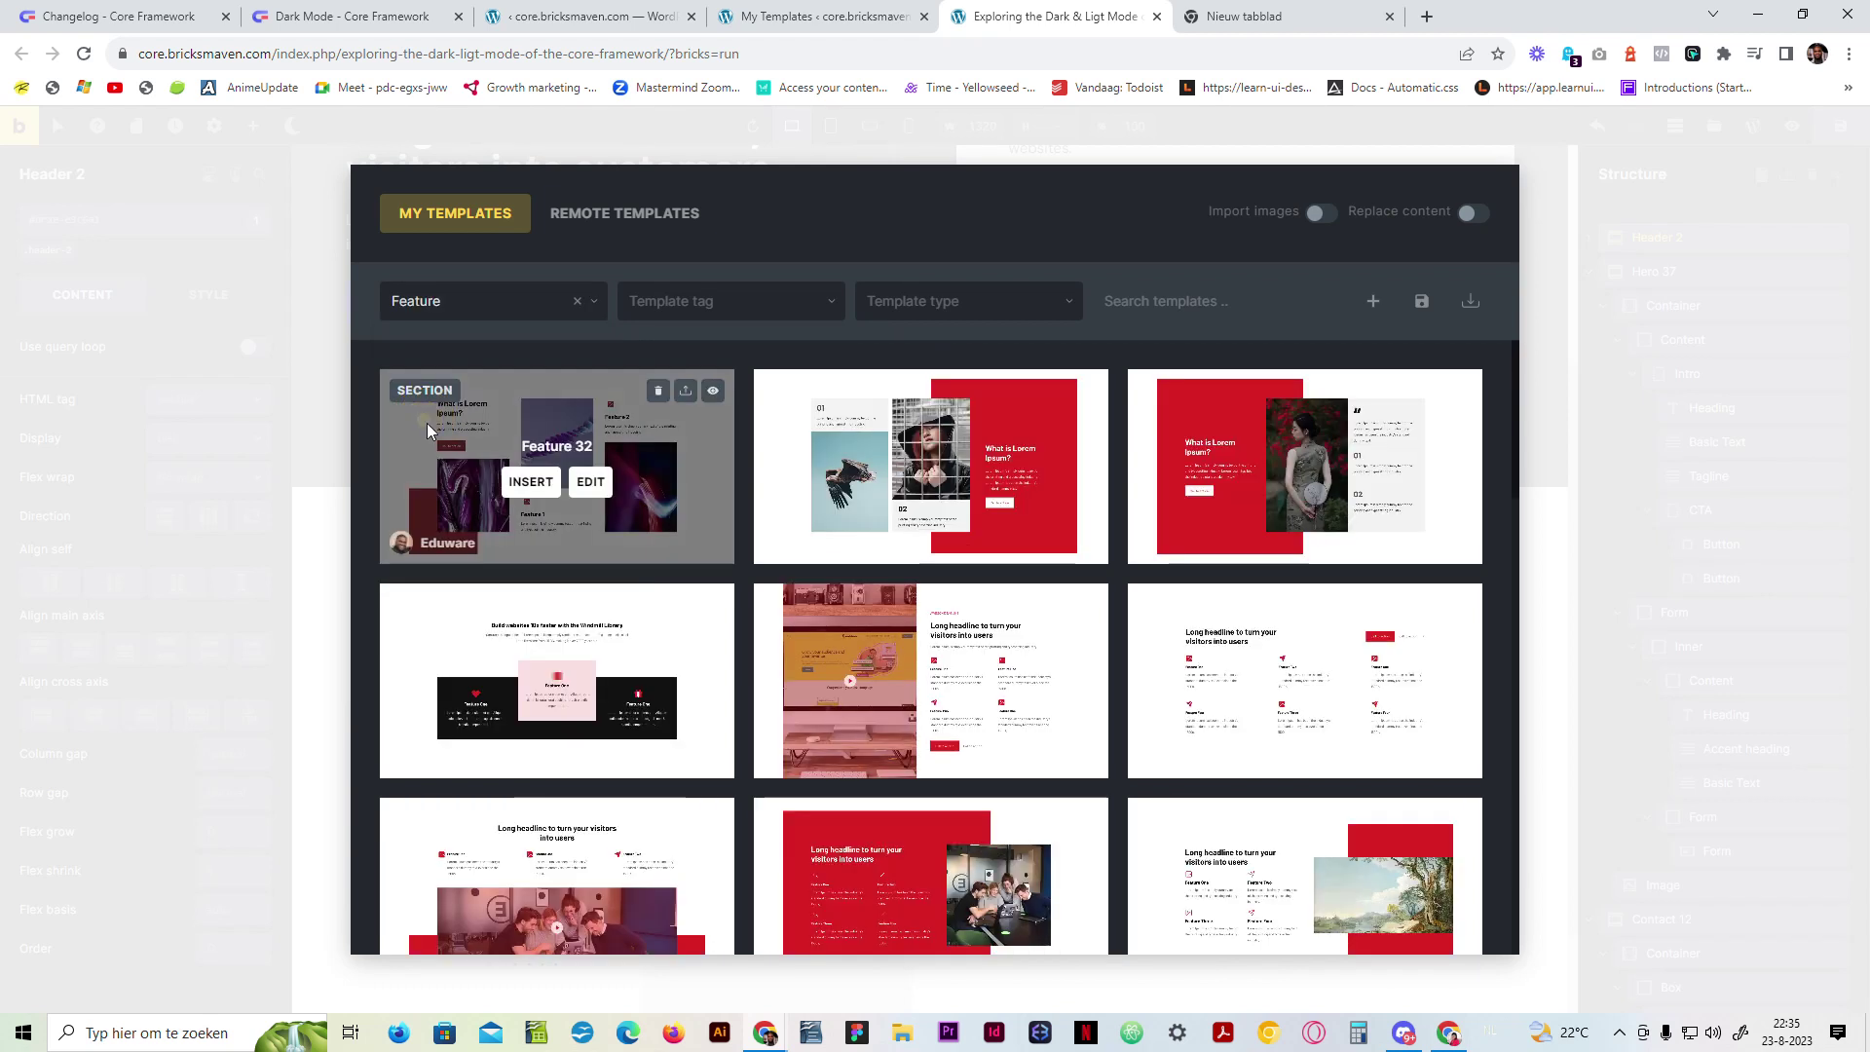
{"action": "scroll", "coordinate": [571, 585], "scroll_direction": "down", "scroll_amount": 5}
{"action": "scroll", "coordinate": [561, 633], "scroll_direction": "down", "scroll_amount": 2}
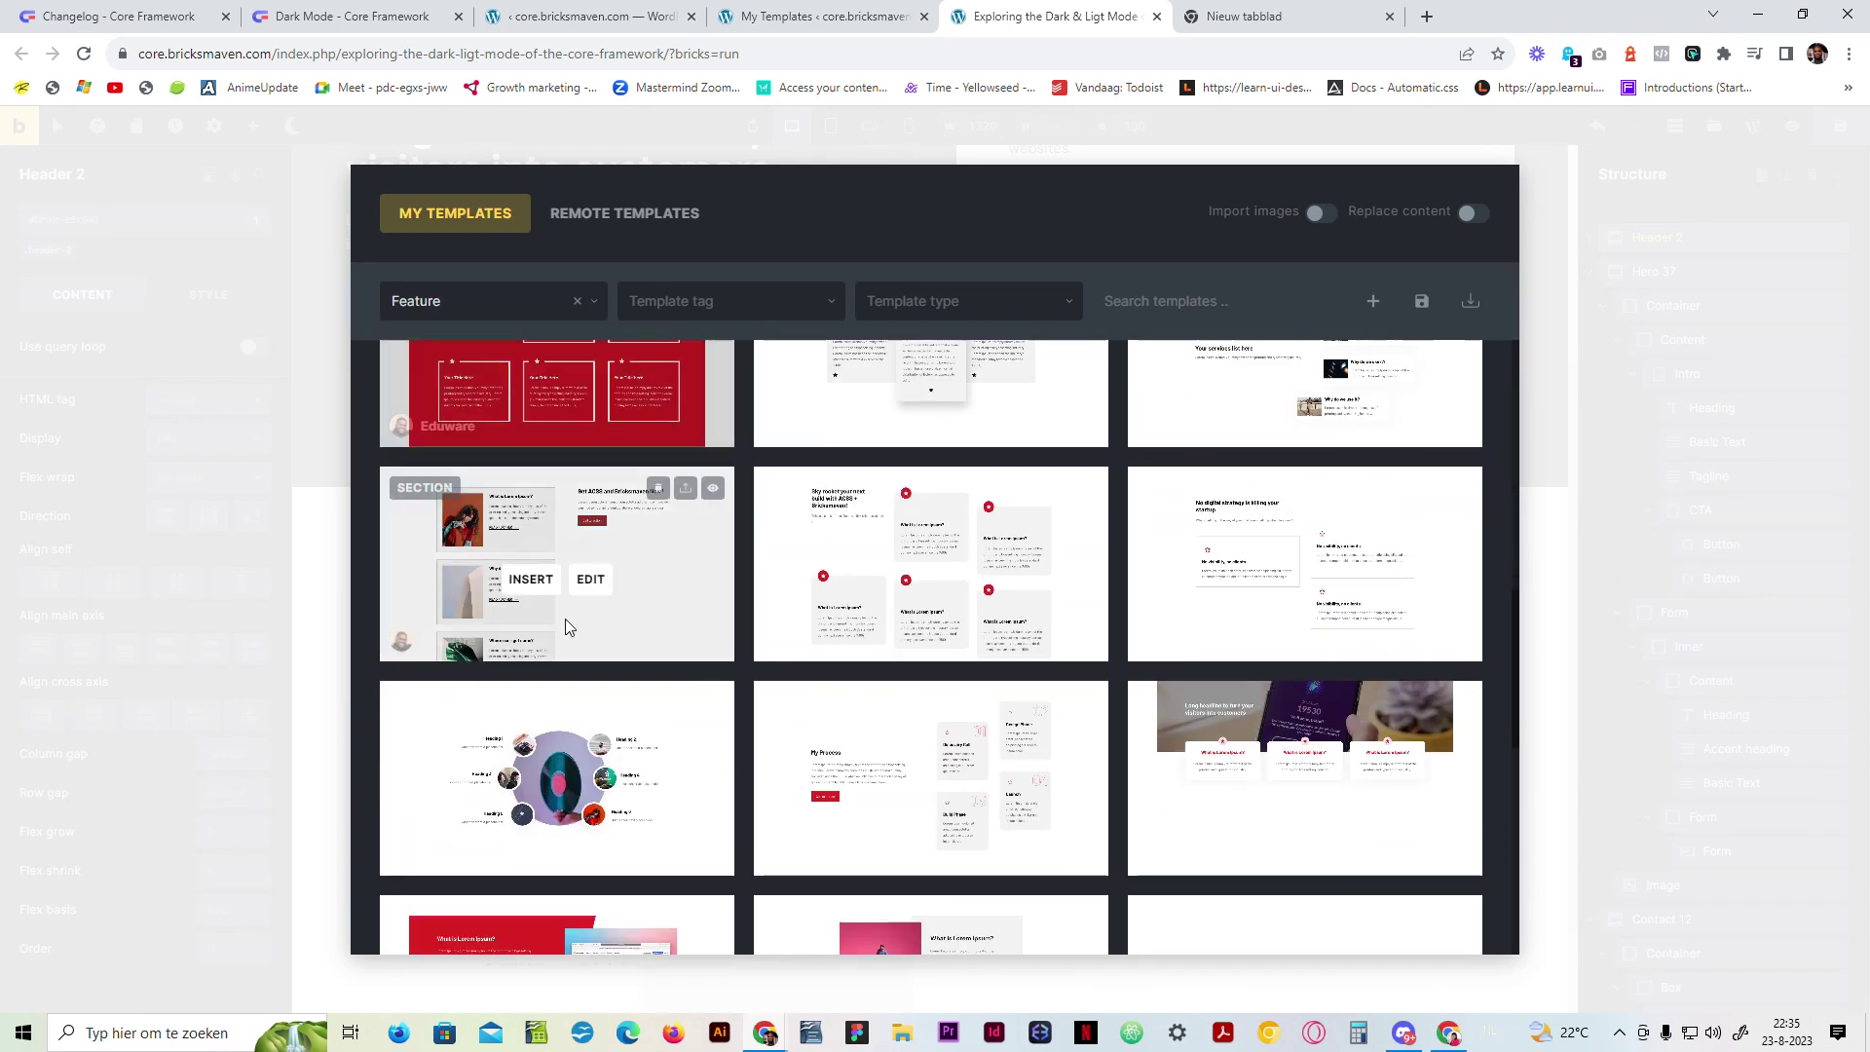
{"action": "left_click", "coordinate": [1321, 212]}
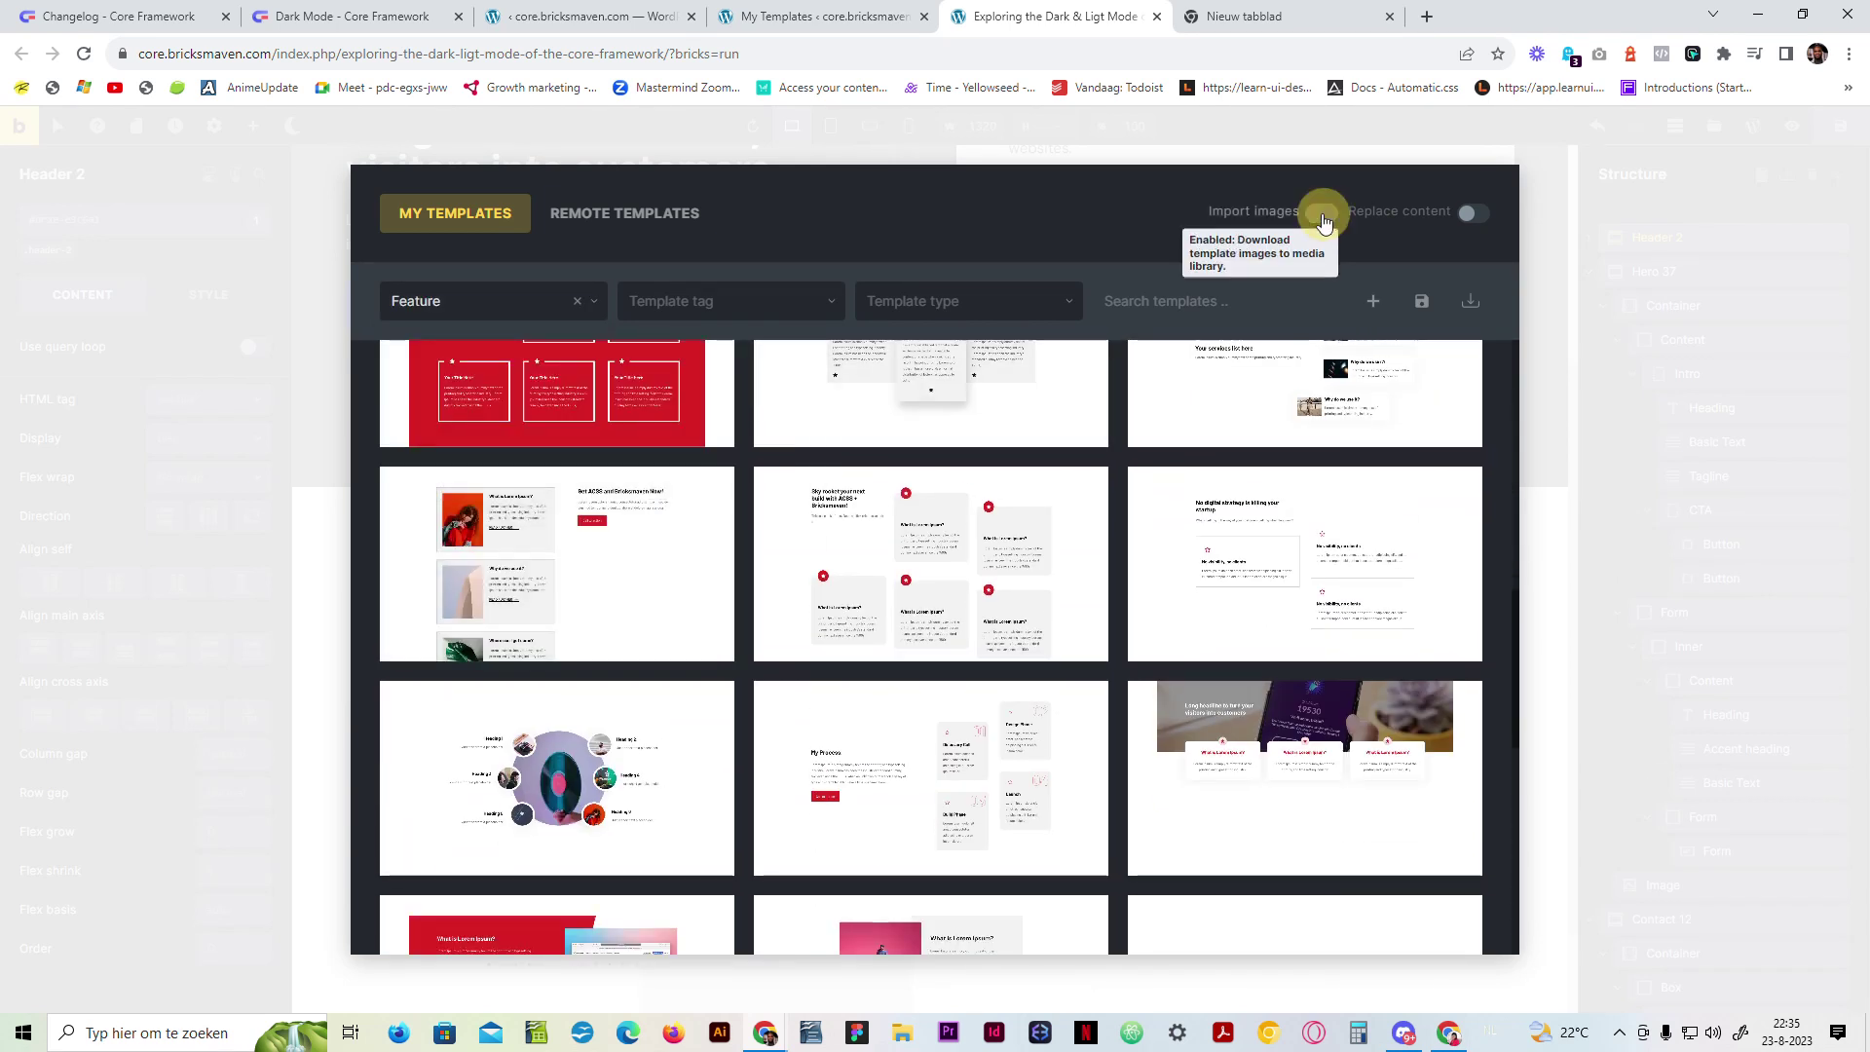
{"action": "left_click", "coordinate": [538, 585]}
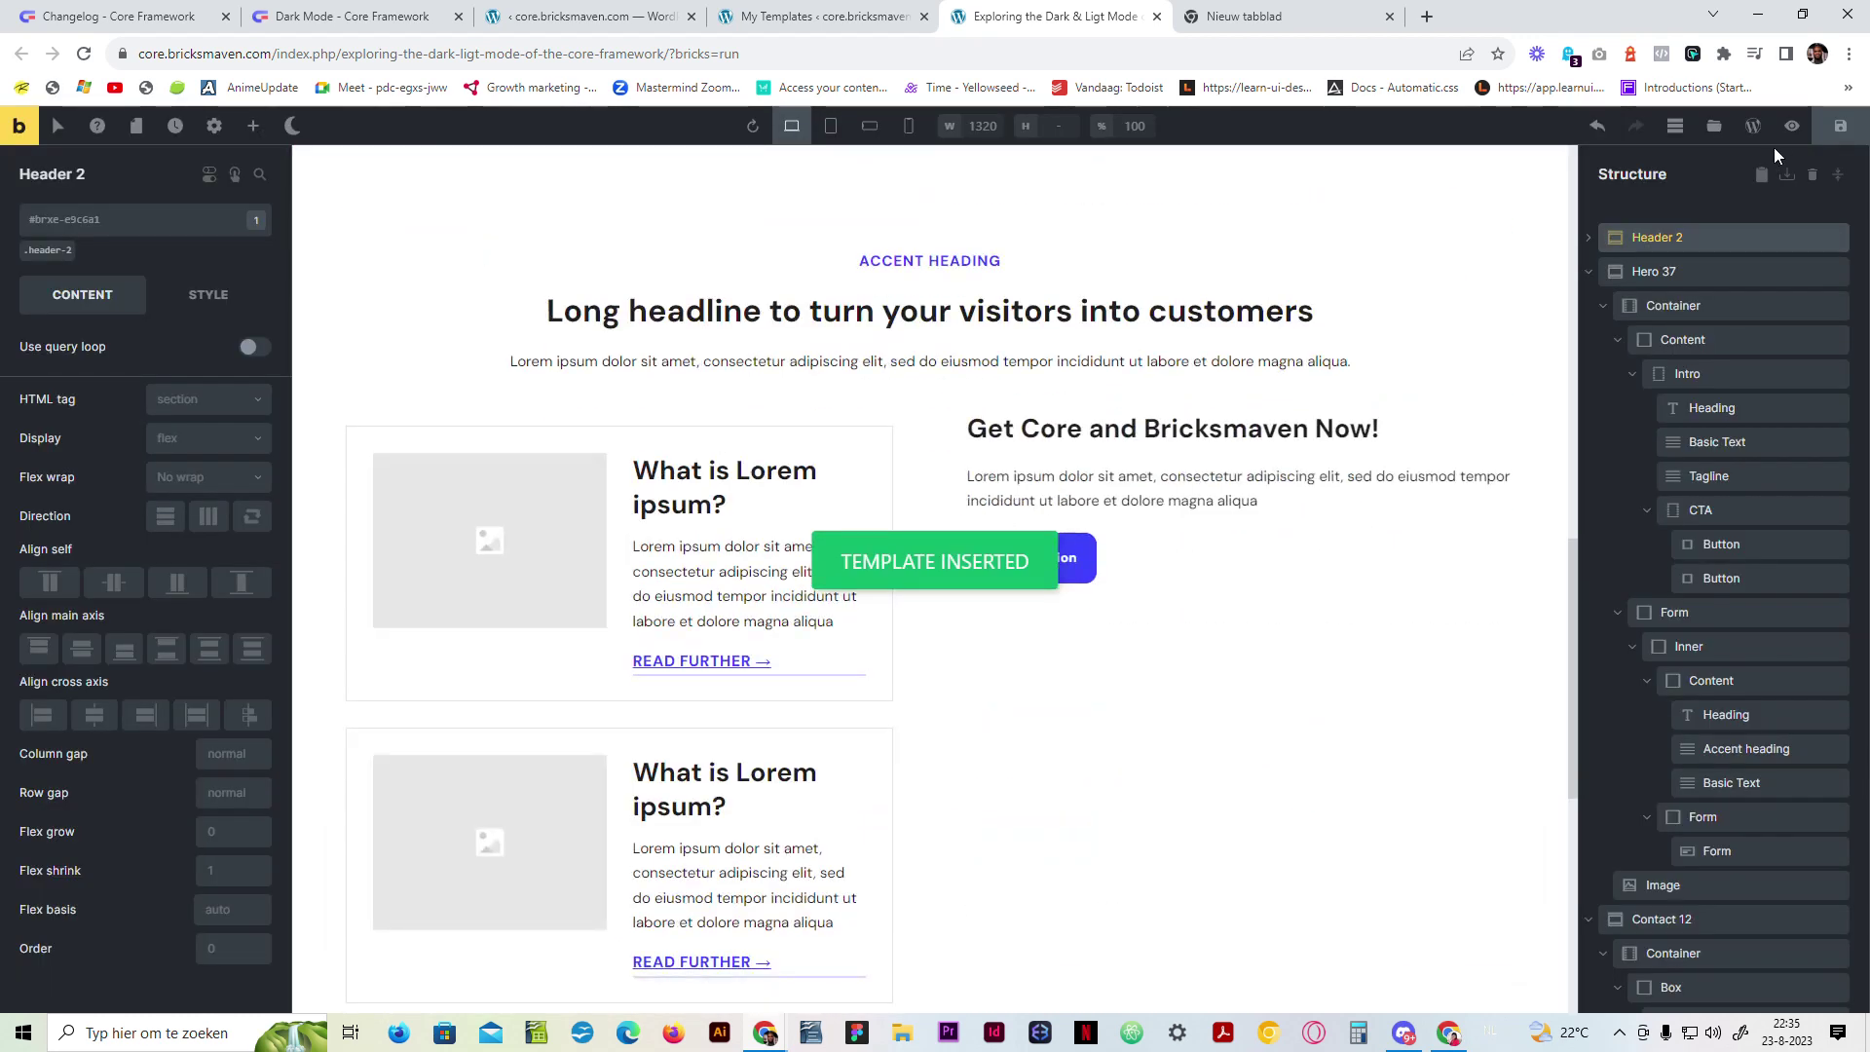
Step: Insert the Content 17 'ACSS + Bricksmaven' features template with images imported
{"action": "left_click", "coordinate": [1714, 130]}
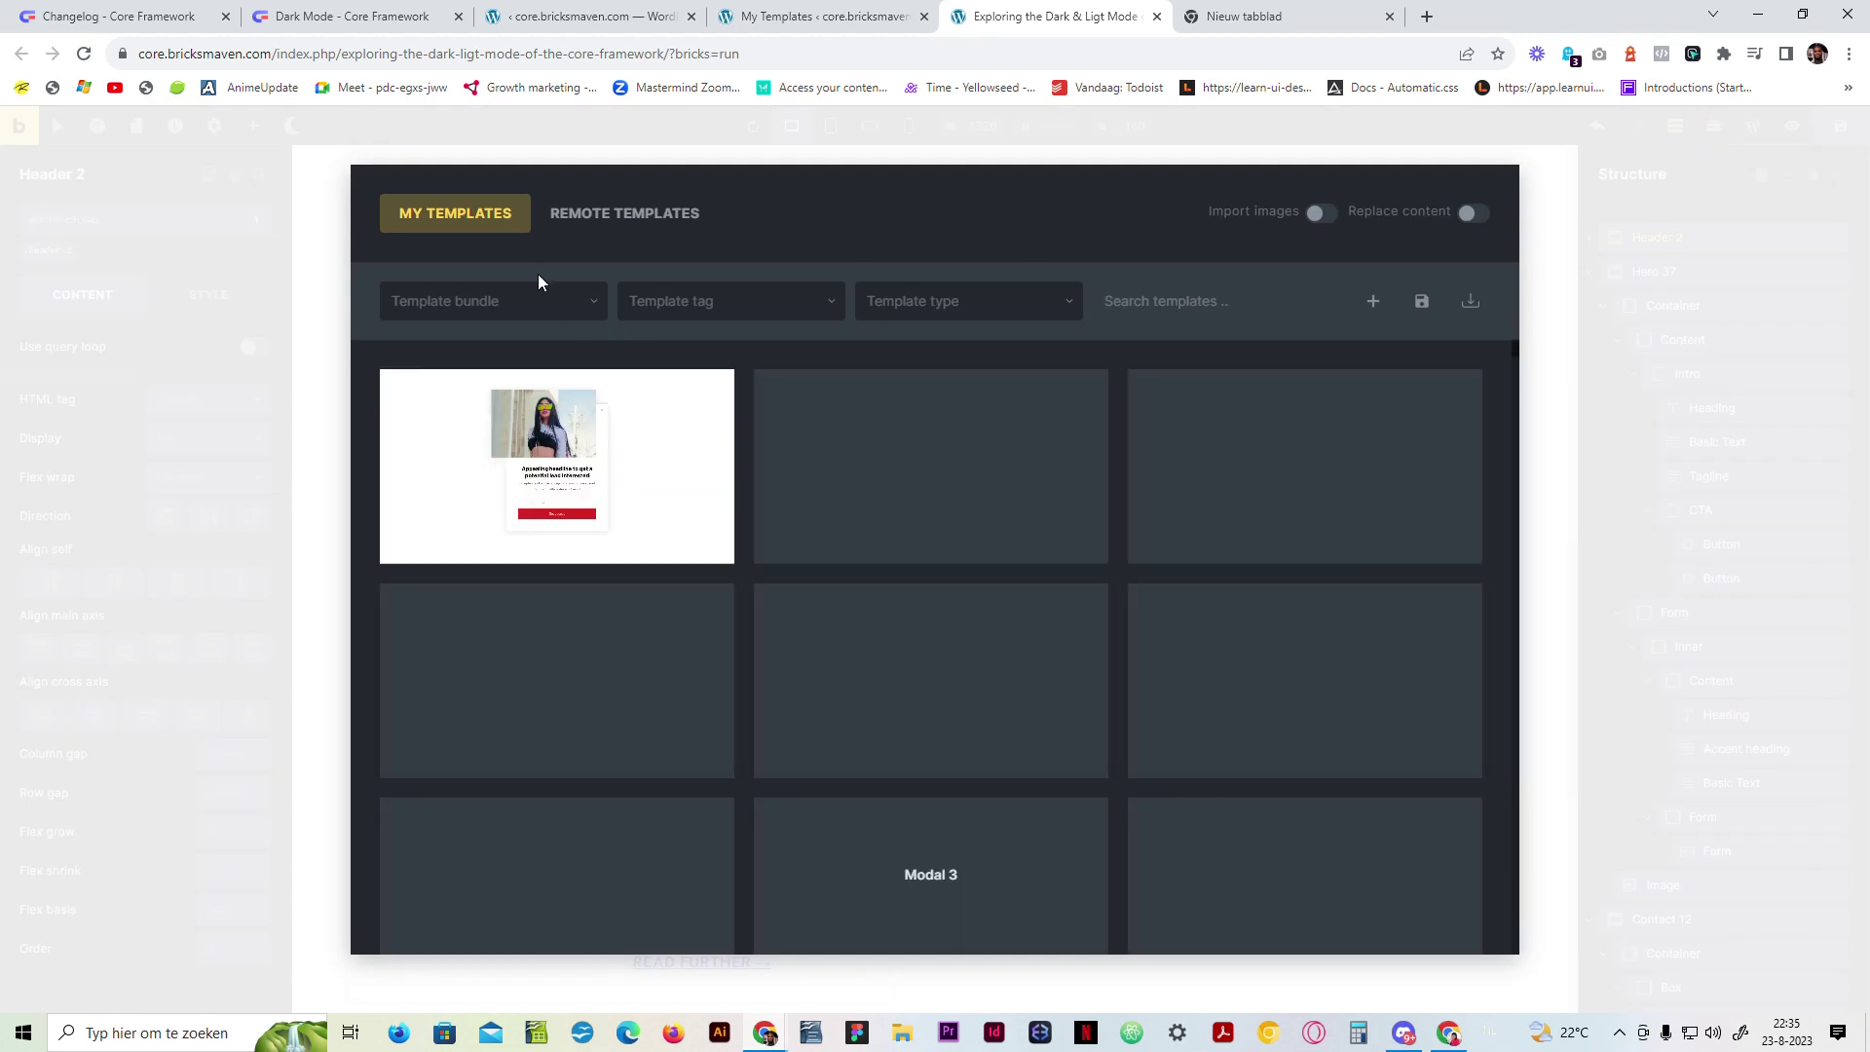
{"action": "left_click", "coordinate": [543, 304]}
{"action": "scroll", "coordinate": [484, 559], "scroll_direction": "down", "scroll_amount": 3}
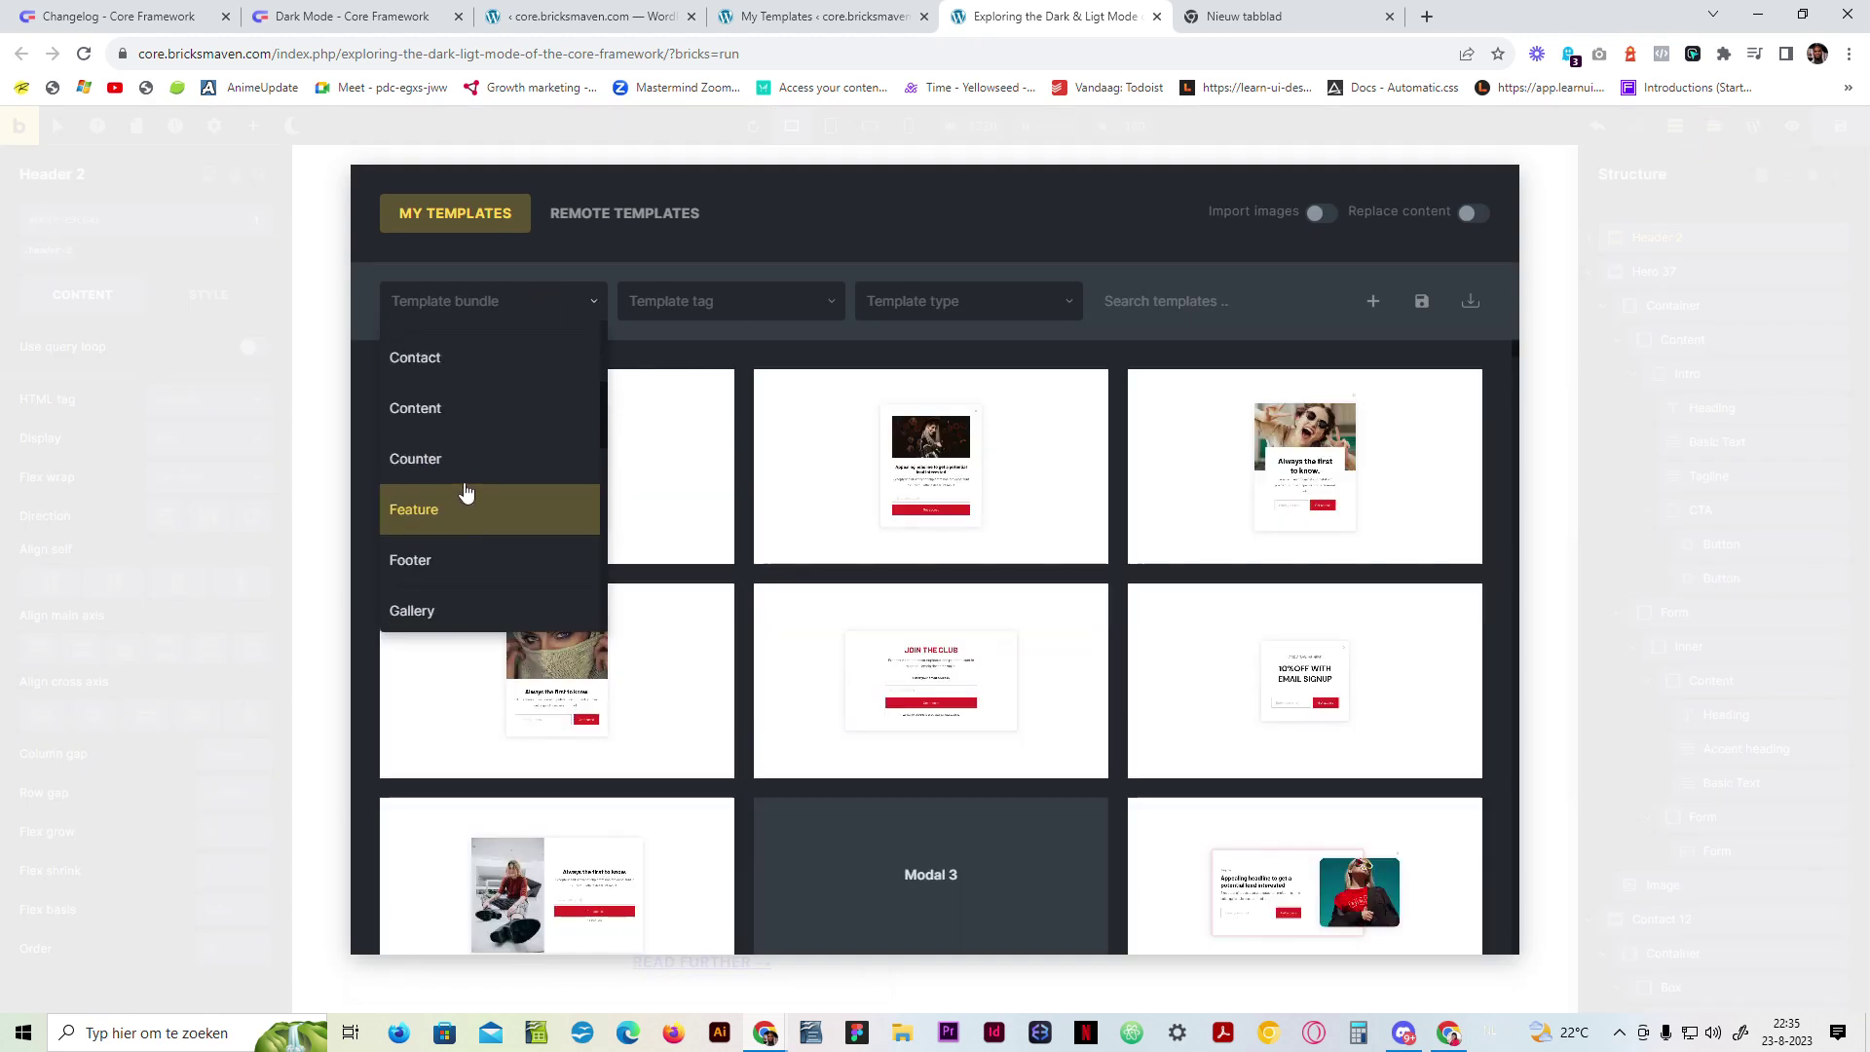
{"action": "left_click", "coordinate": [463, 428]}
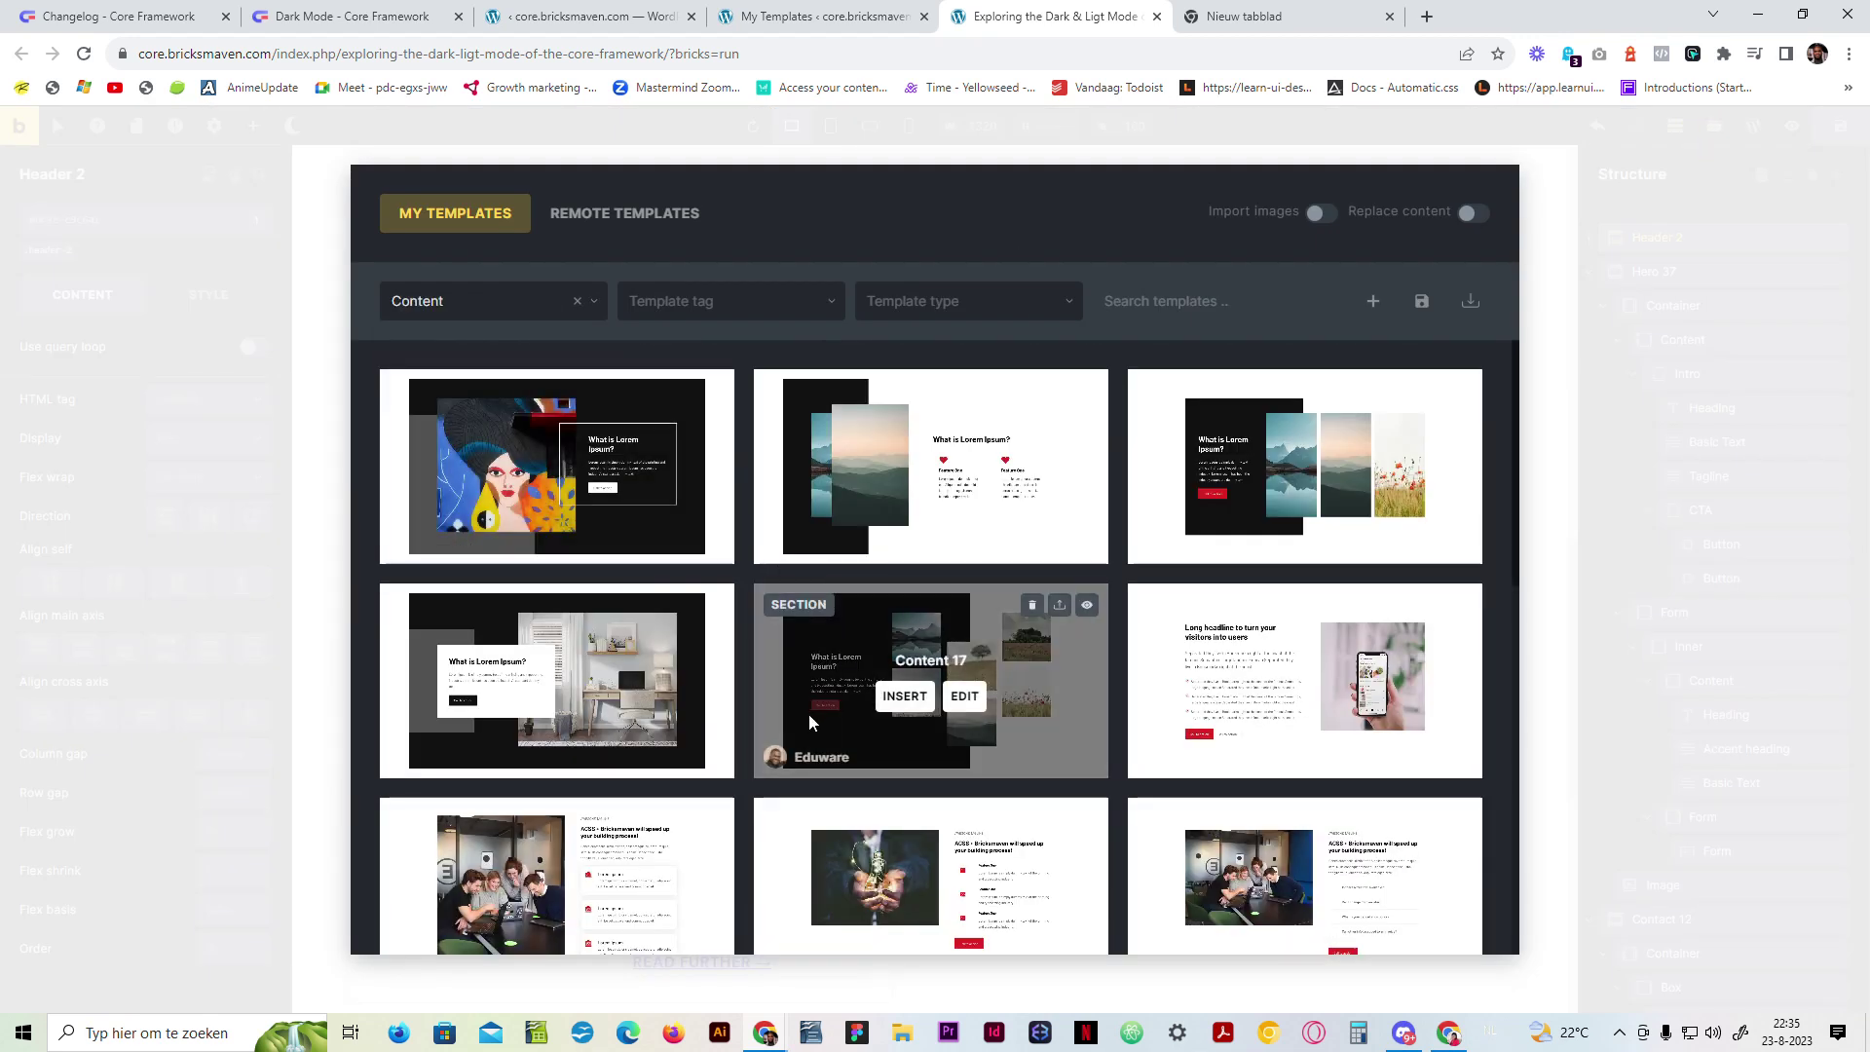
{"action": "scroll", "coordinate": [821, 687], "scroll_direction": "down", "scroll_amount": 3}
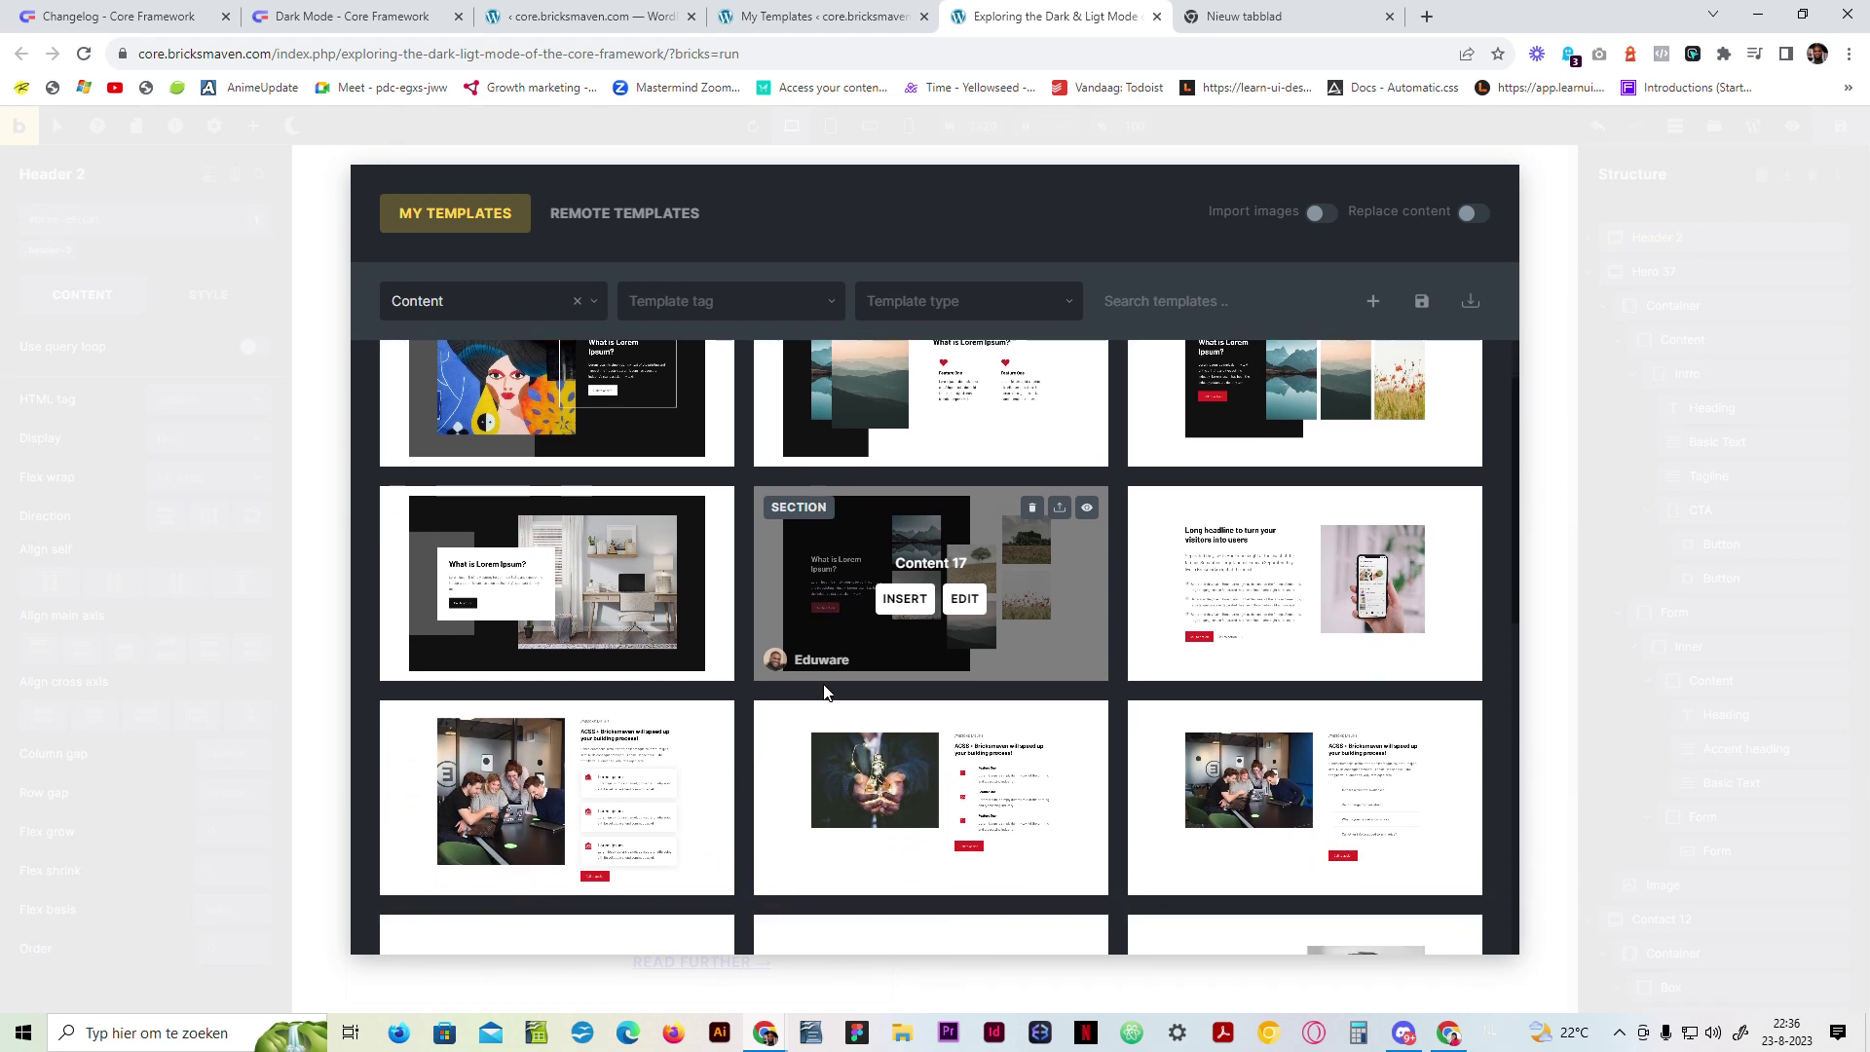
{"action": "scroll", "coordinate": [823, 692], "scroll_direction": "down", "scroll_amount": 2}
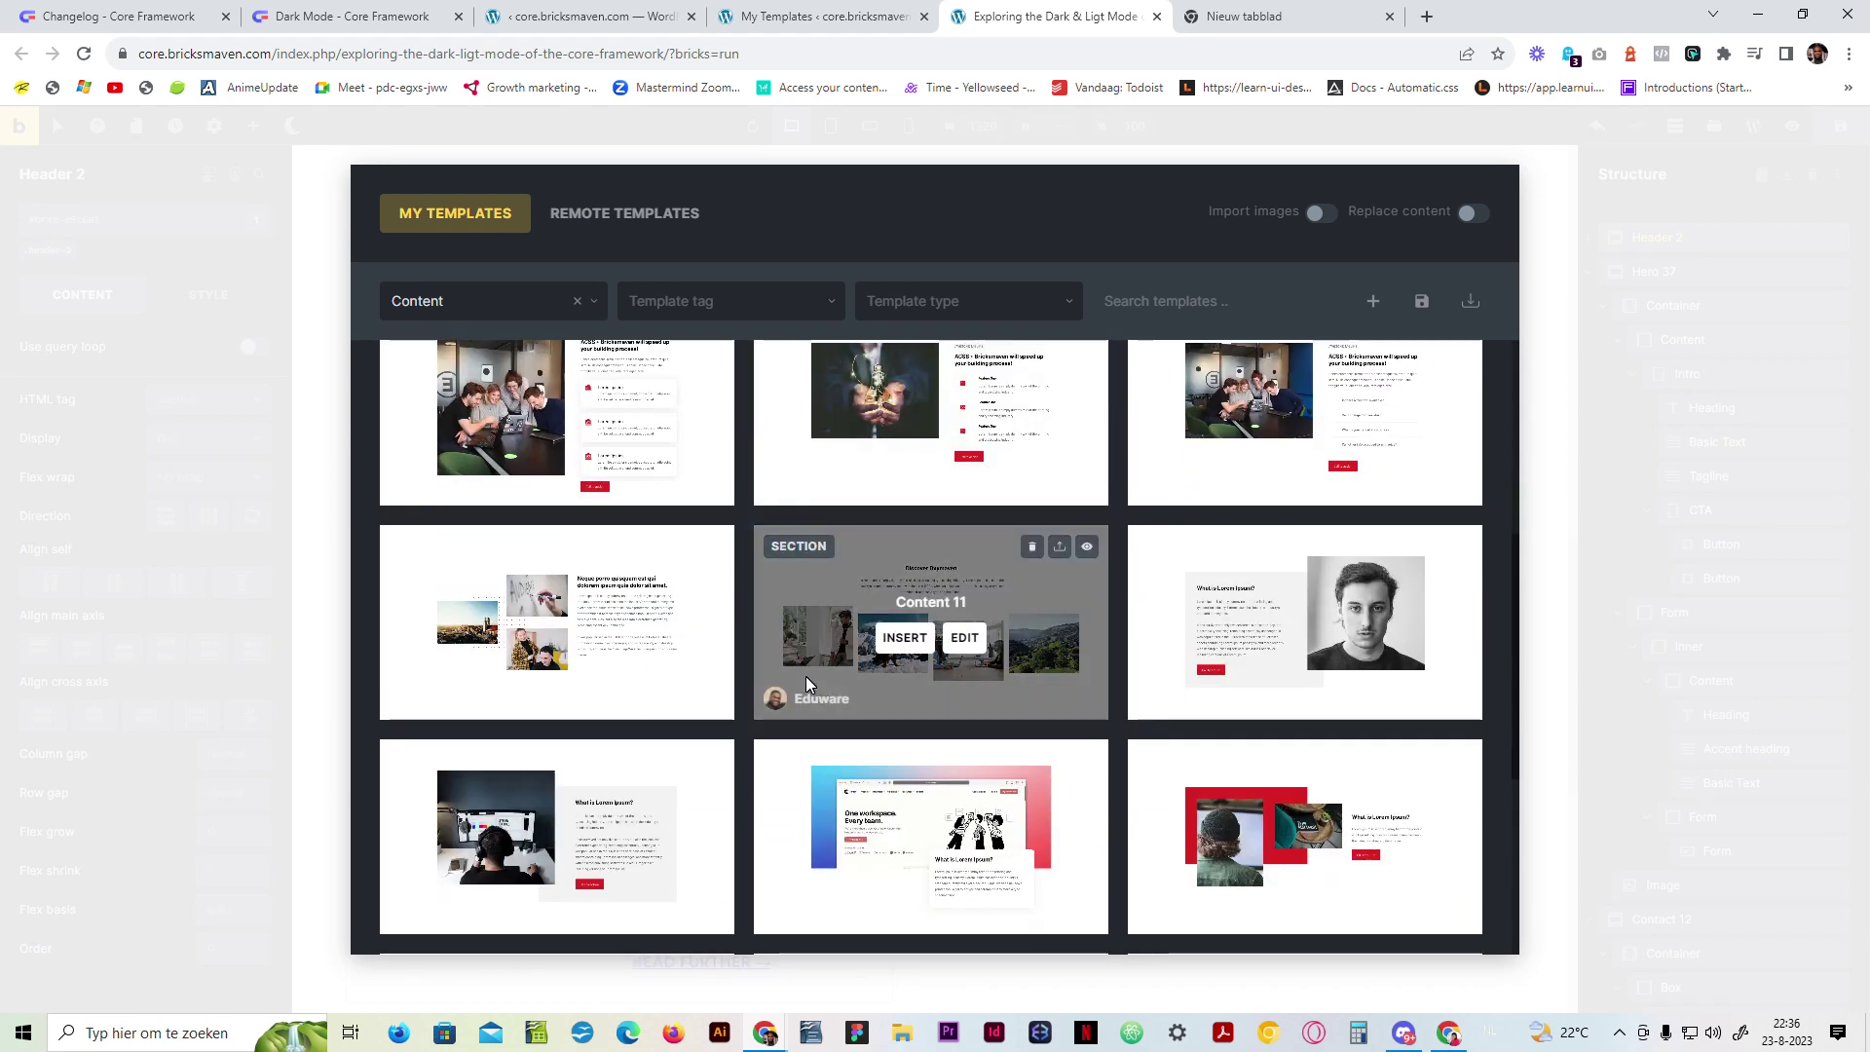
{"action": "scroll", "coordinate": [804, 676], "scroll_direction": "down", "scroll_amount": 4}
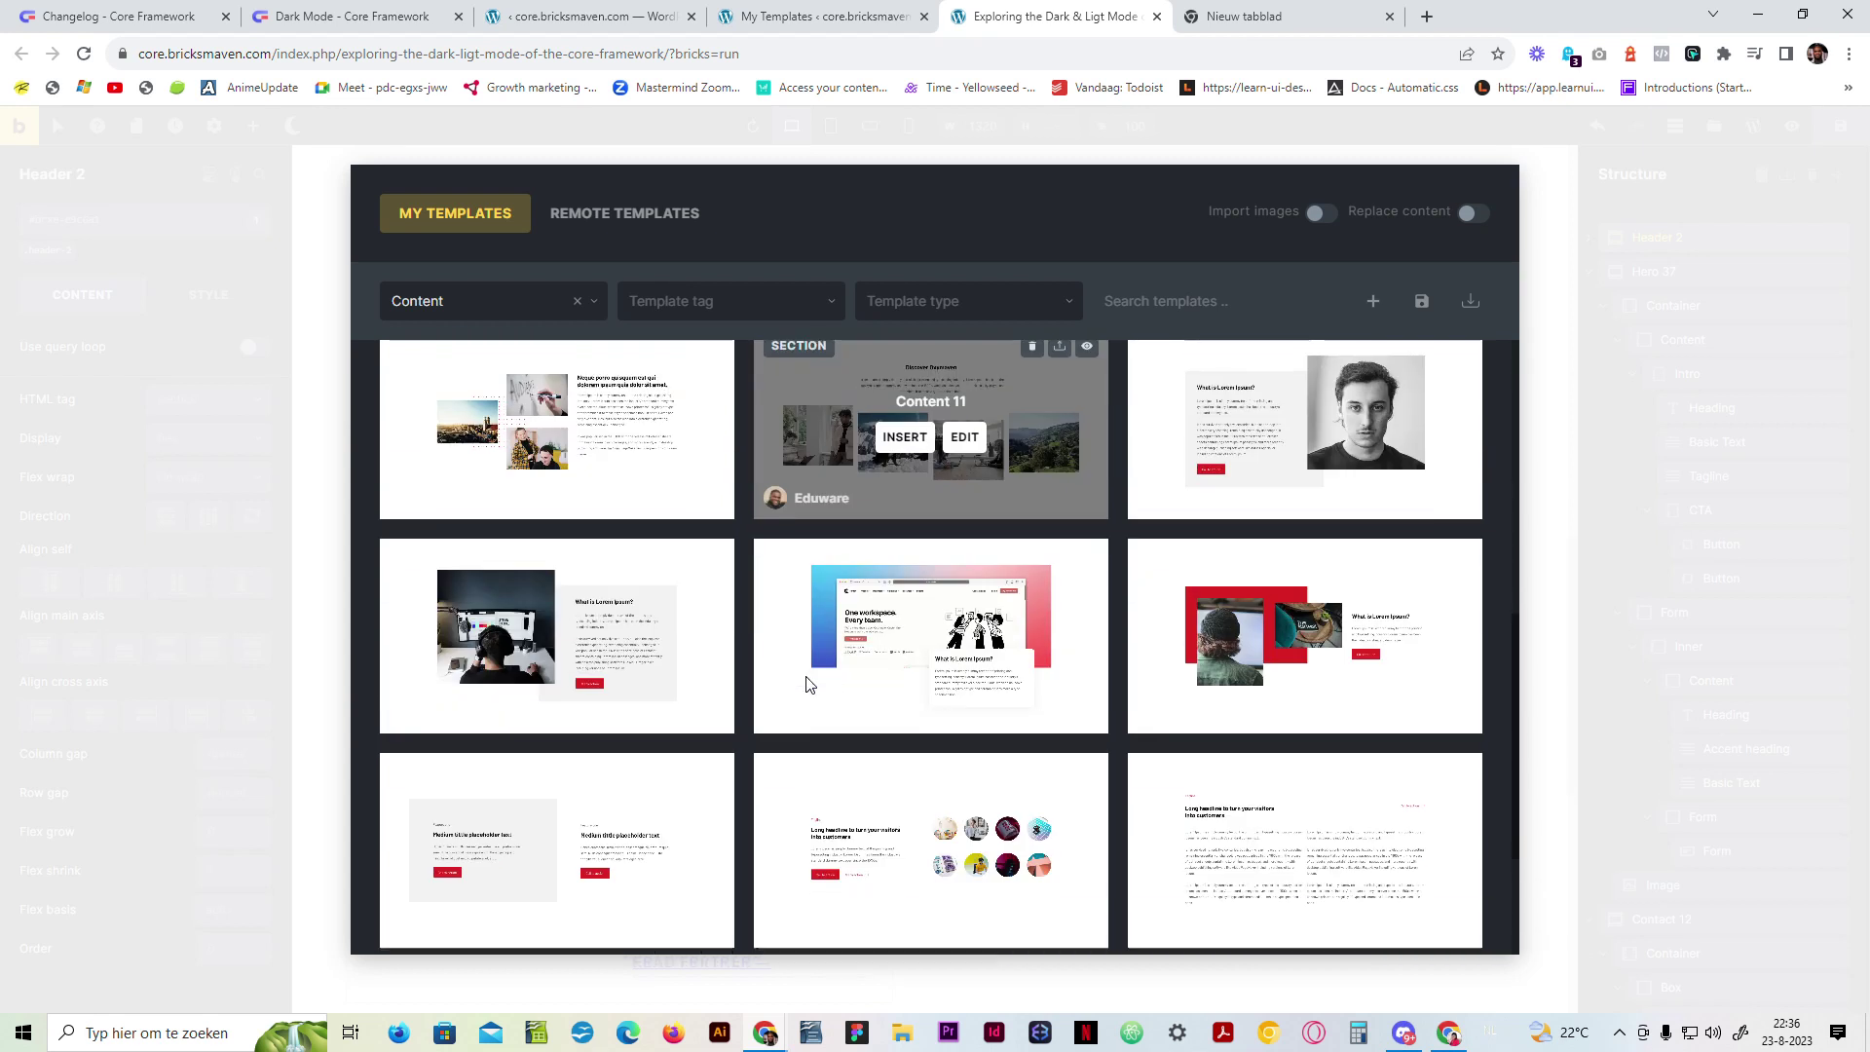
{"action": "scroll", "coordinate": [798, 584], "scroll_direction": "down", "scroll_amount": 1}
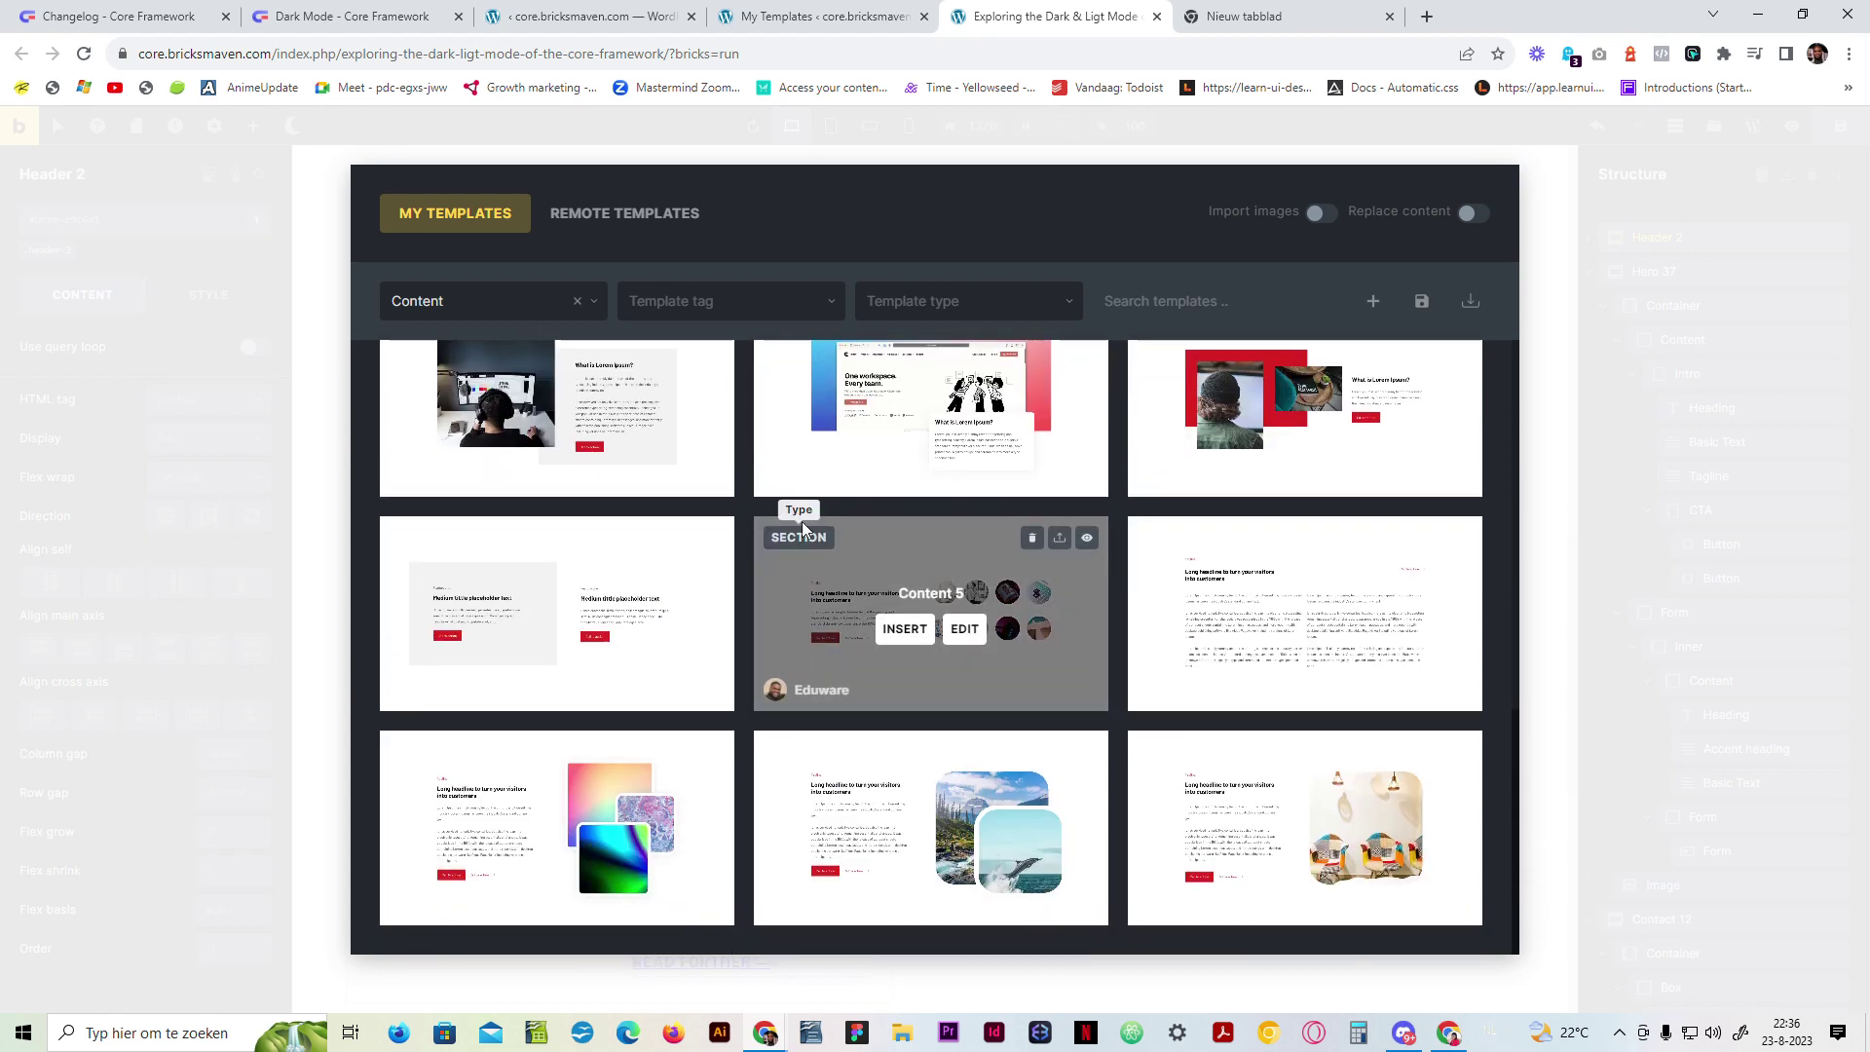
{"action": "scroll", "coordinate": [803, 523], "scroll_direction": "up", "scroll_amount": 10}
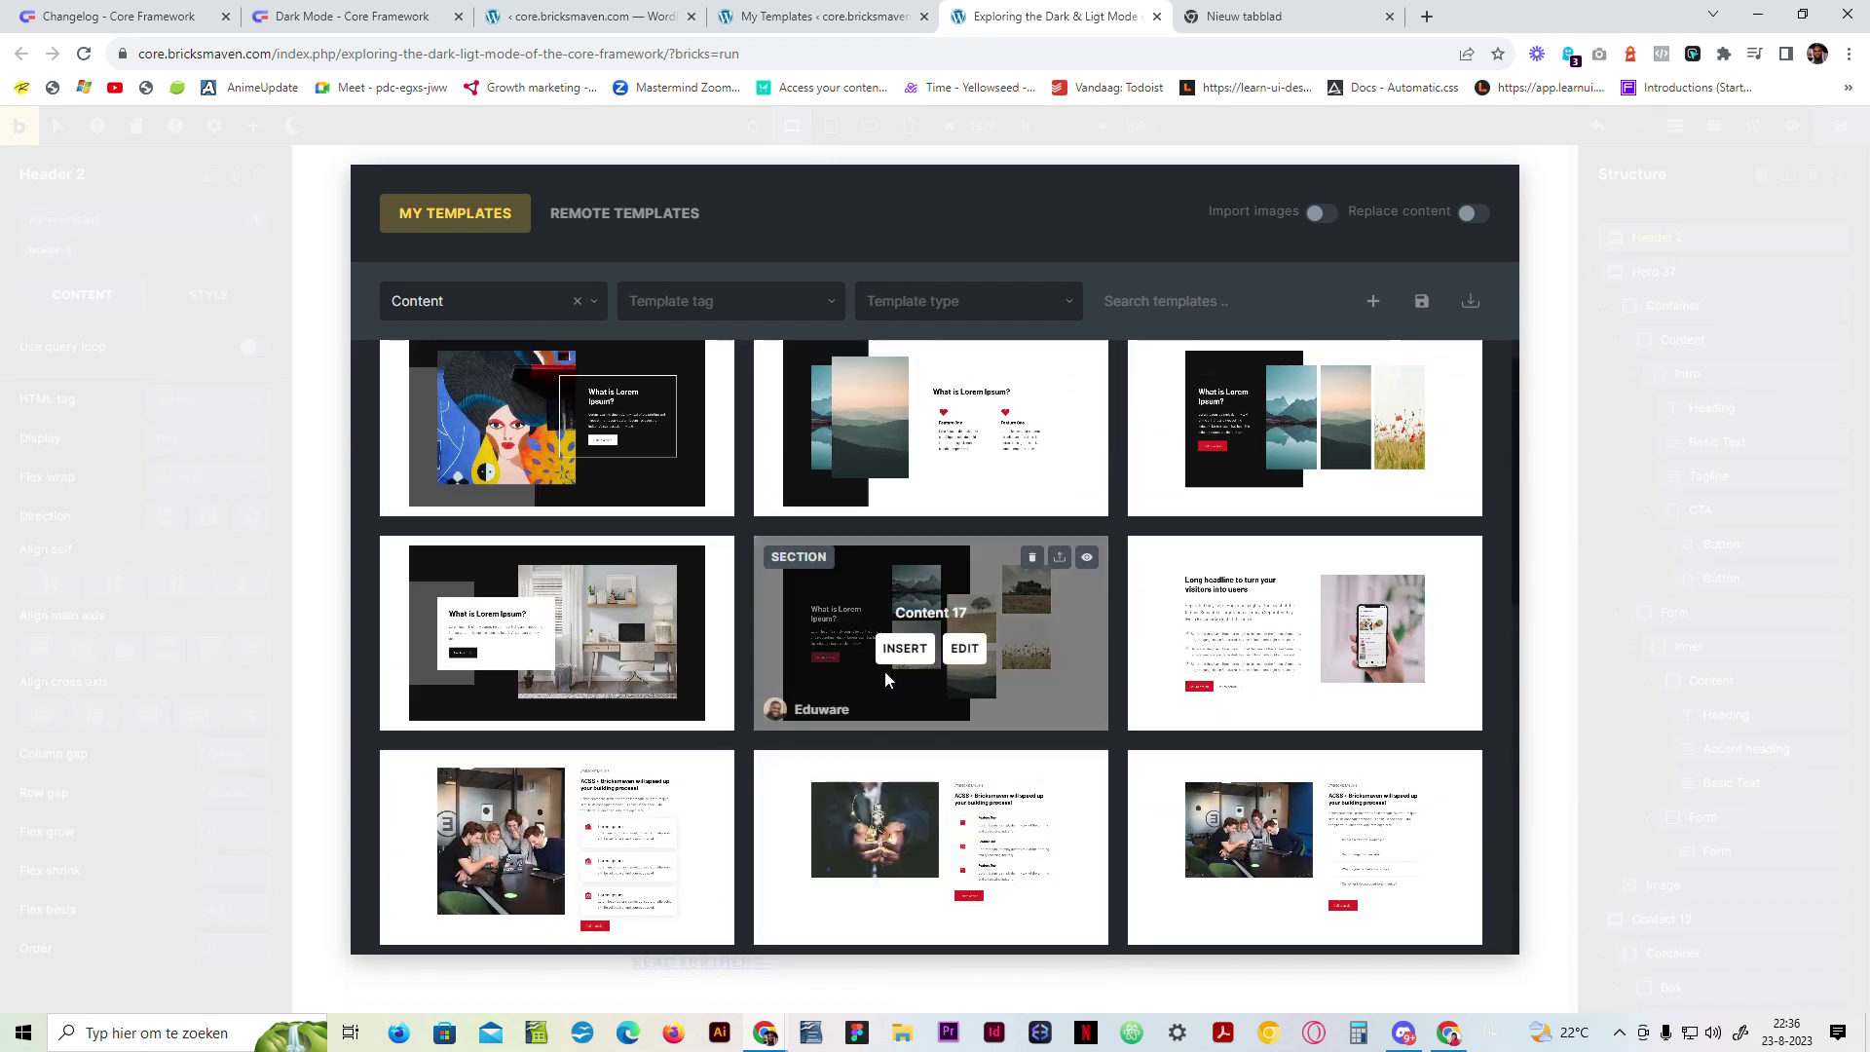
{"action": "left_click", "coordinate": [1321, 212]}
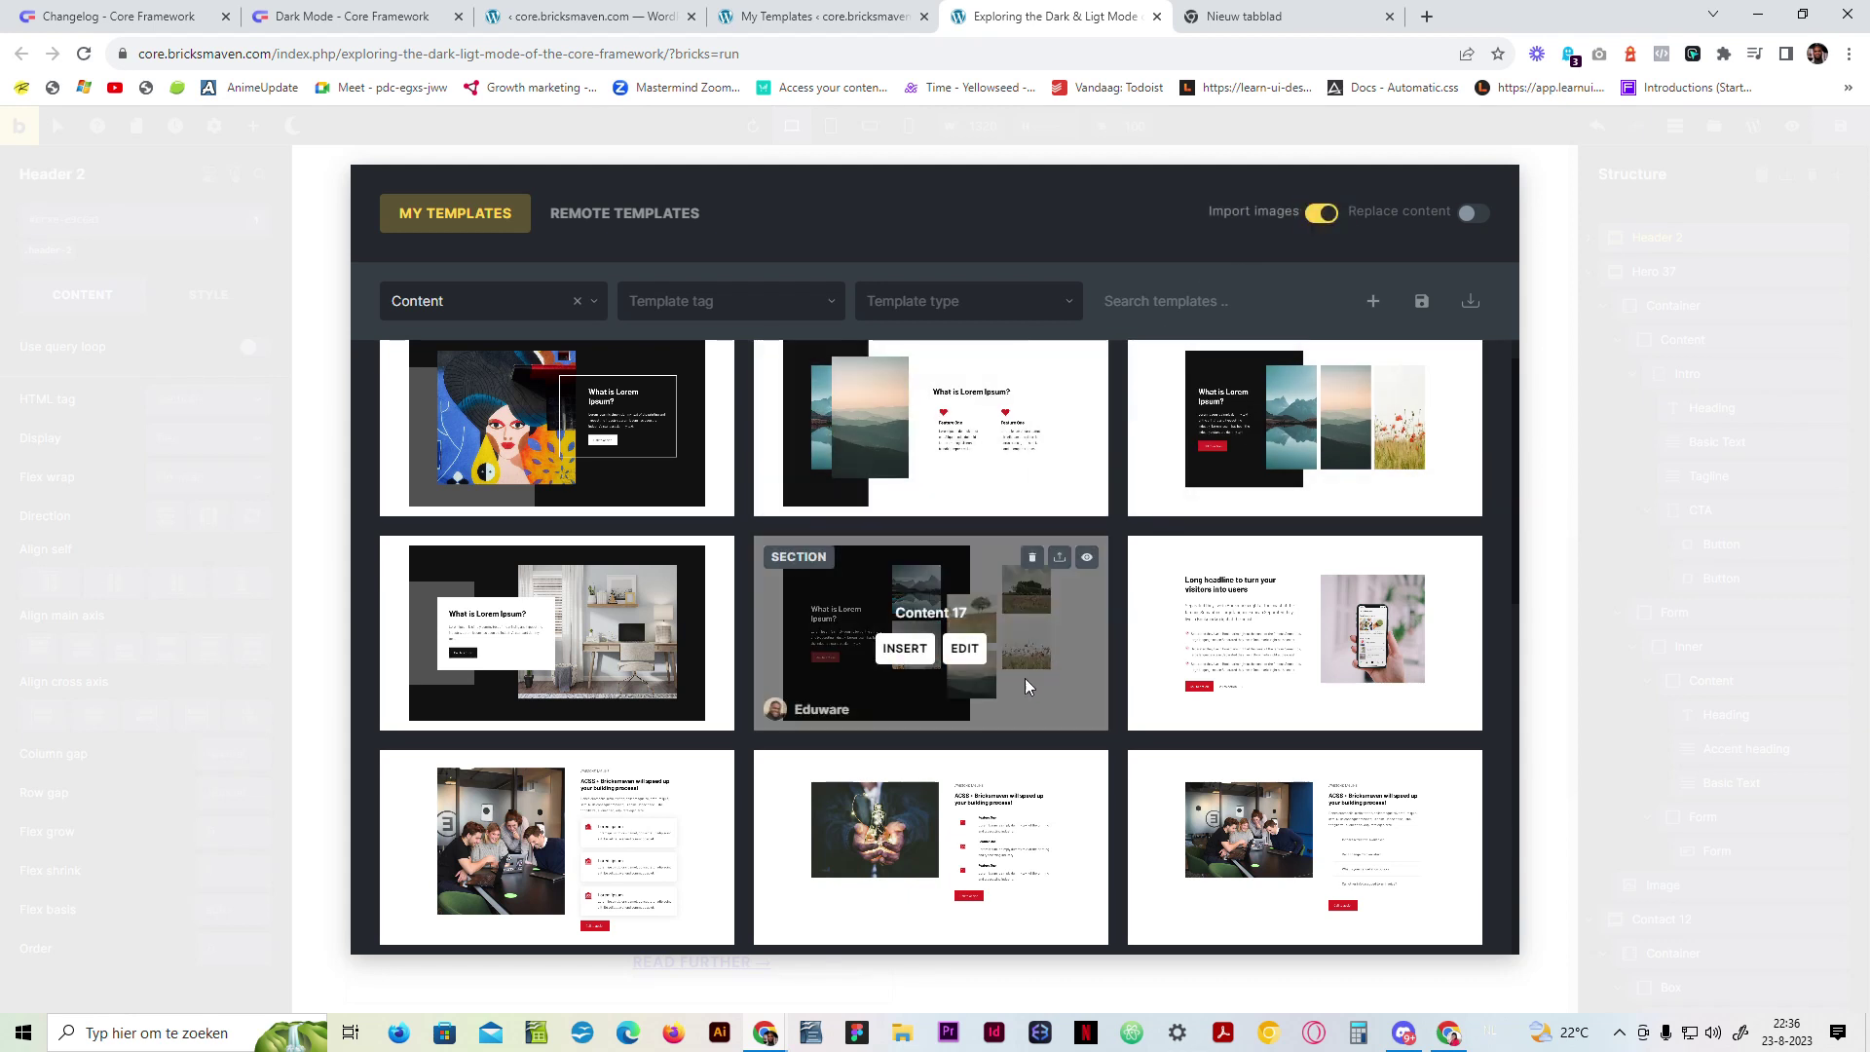
{"action": "scroll", "coordinate": [1024, 686], "scroll_direction": "down", "scroll_amount": 2}
{"action": "left_click", "coordinate": [914, 767]}
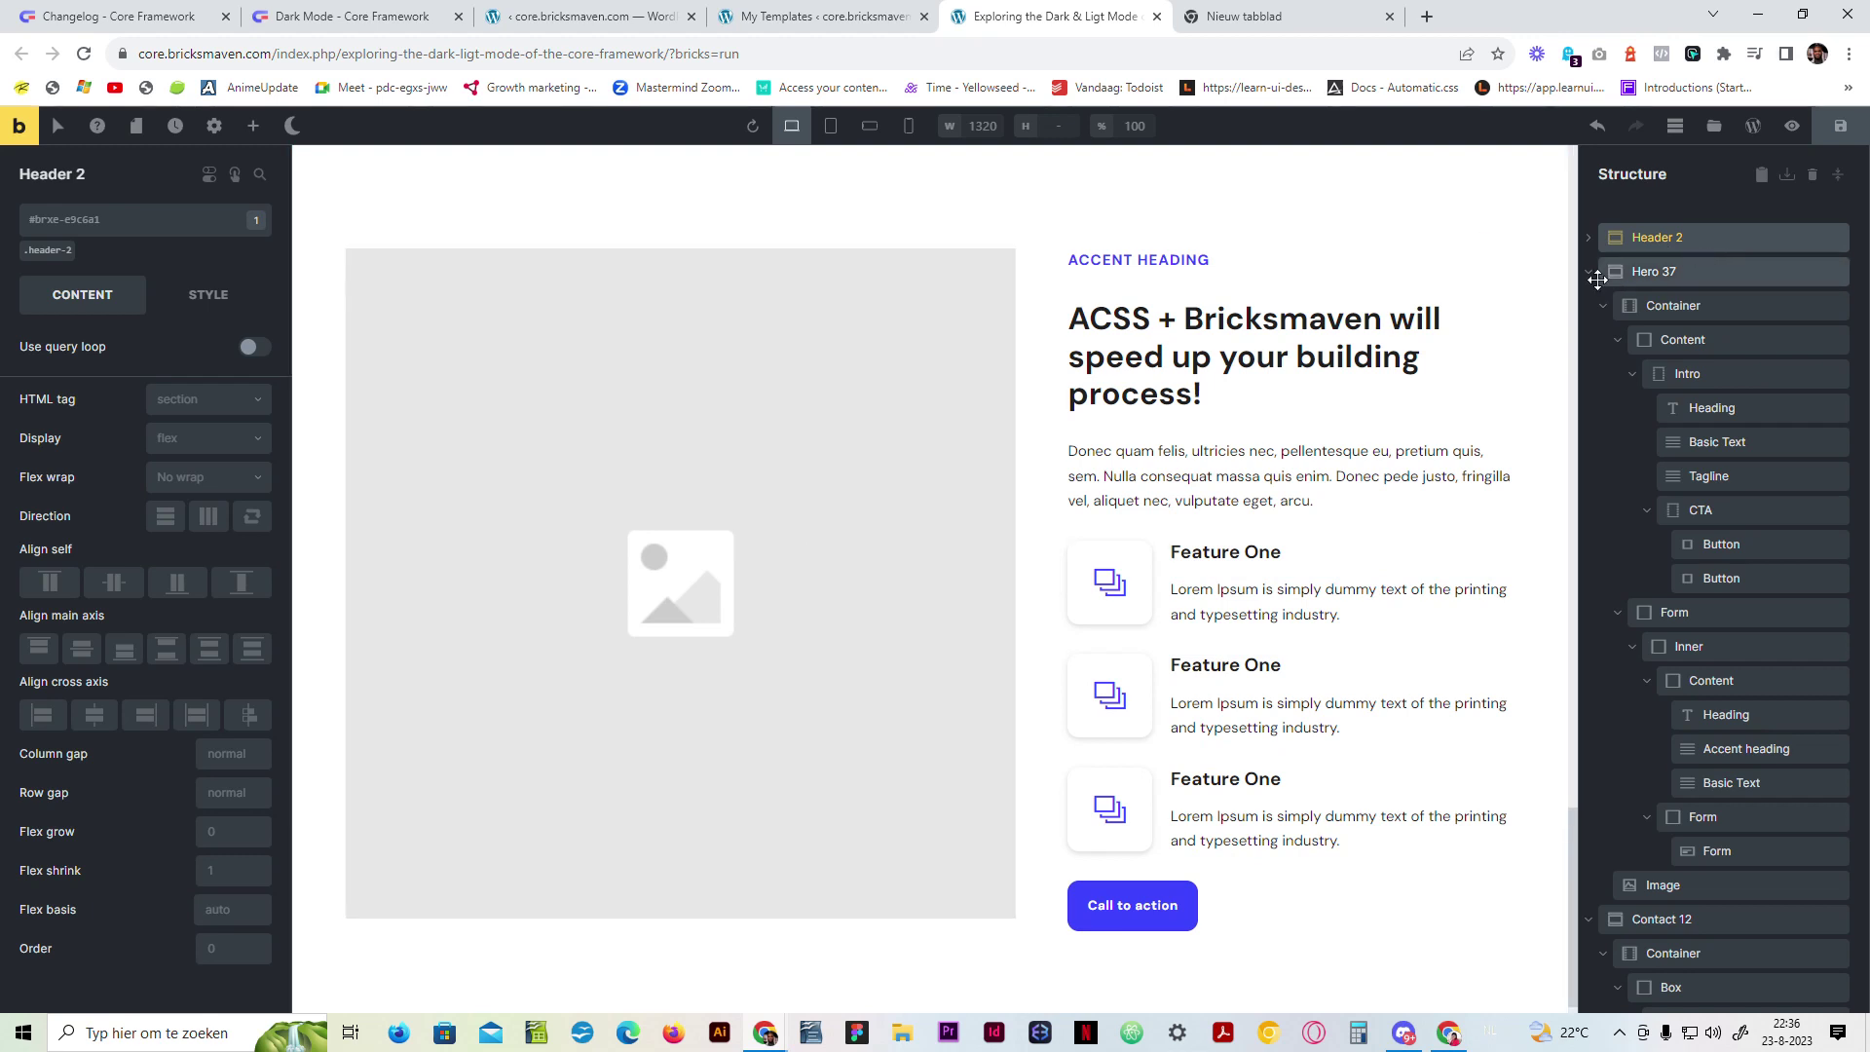
{"action": "left_click", "coordinate": [1714, 130]}
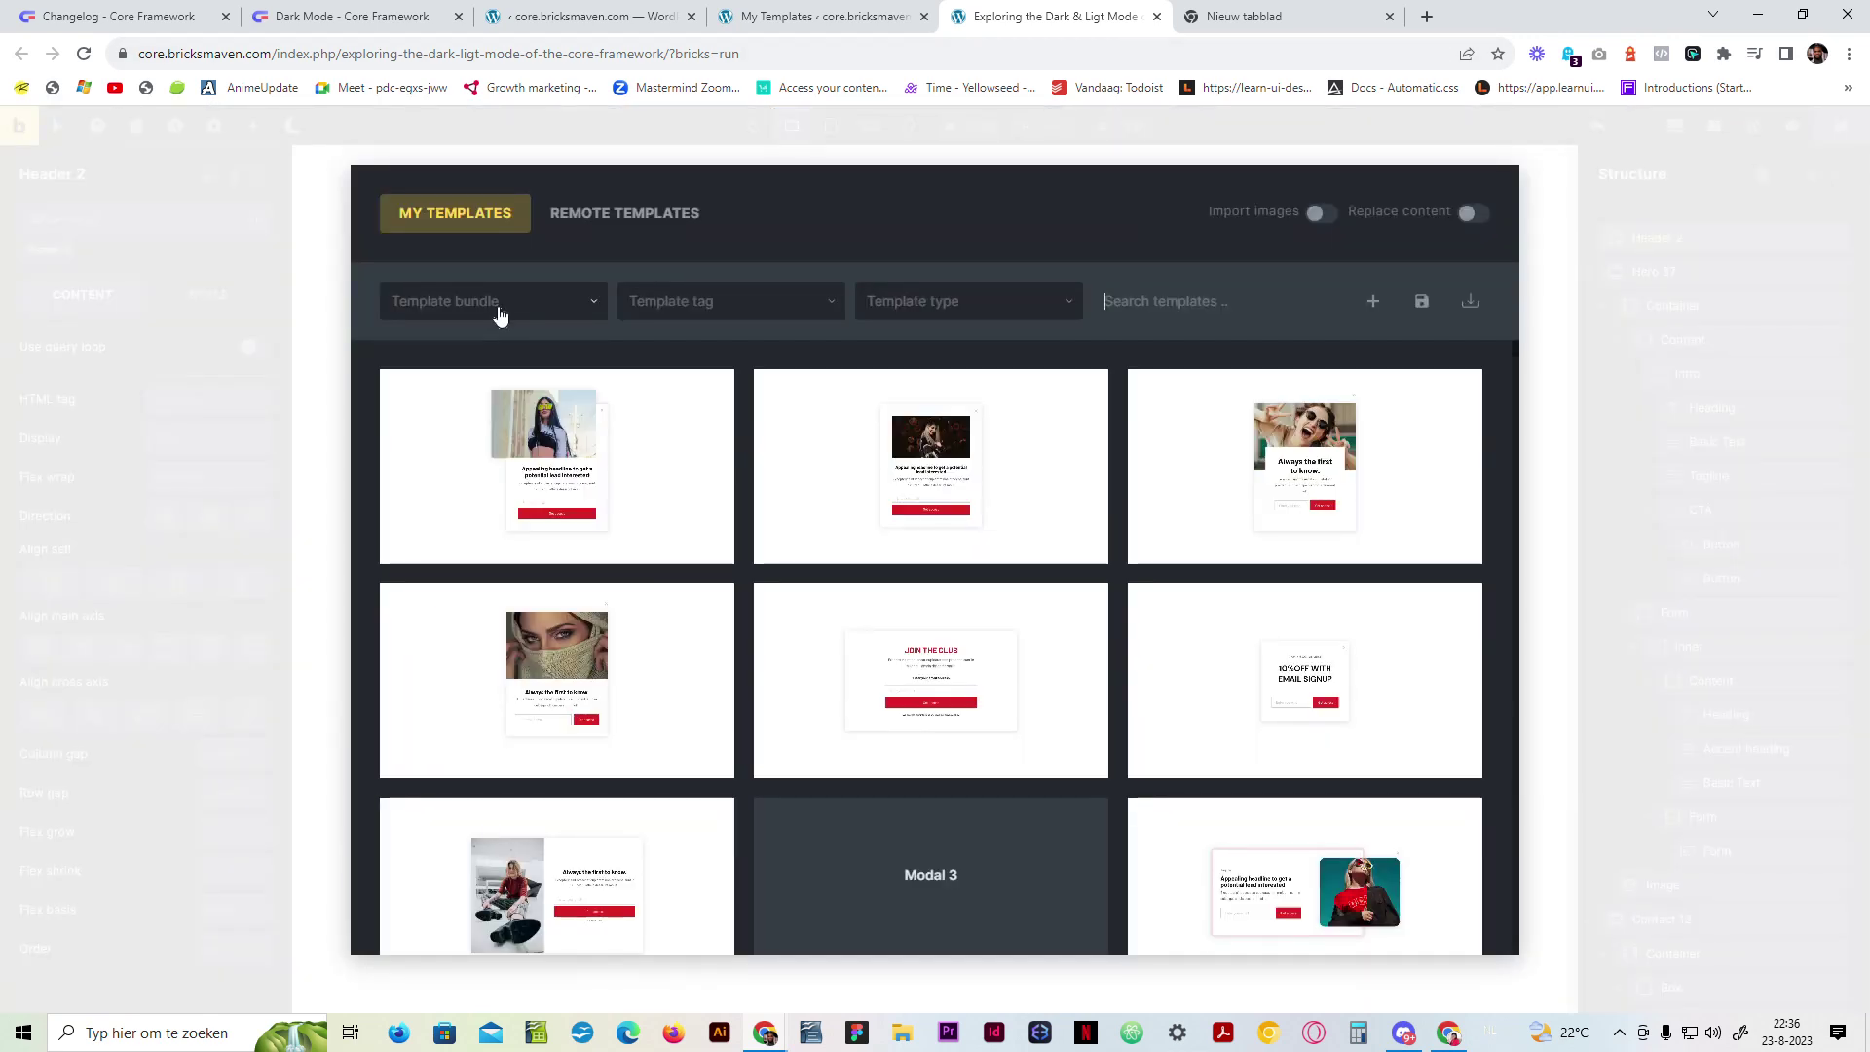
Step: Filter to the Call To Action bundle, enable image import, and insert Call To Action 17
{"action": "left_click", "coordinate": [499, 315]}
{"action": "left_click", "coordinate": [481, 597]}
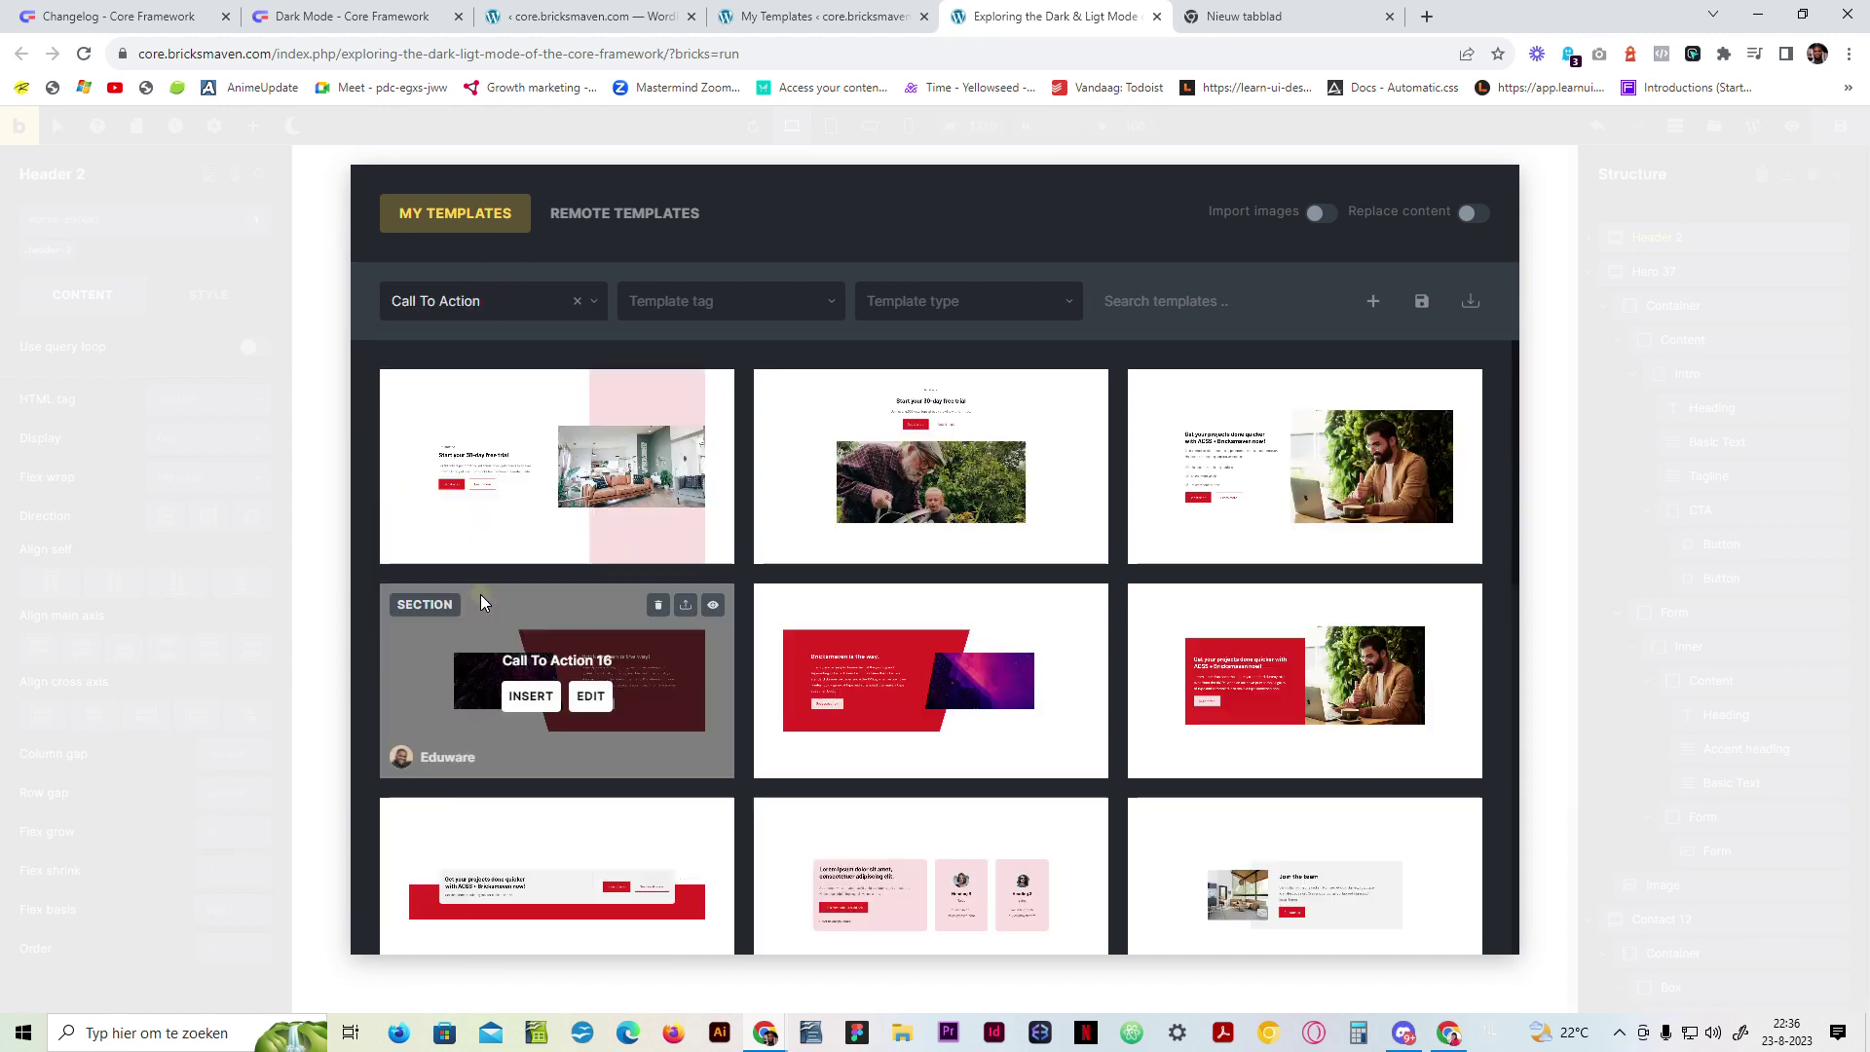
{"action": "scroll", "coordinate": [563, 641], "scroll_direction": "down", "scroll_amount": 5}
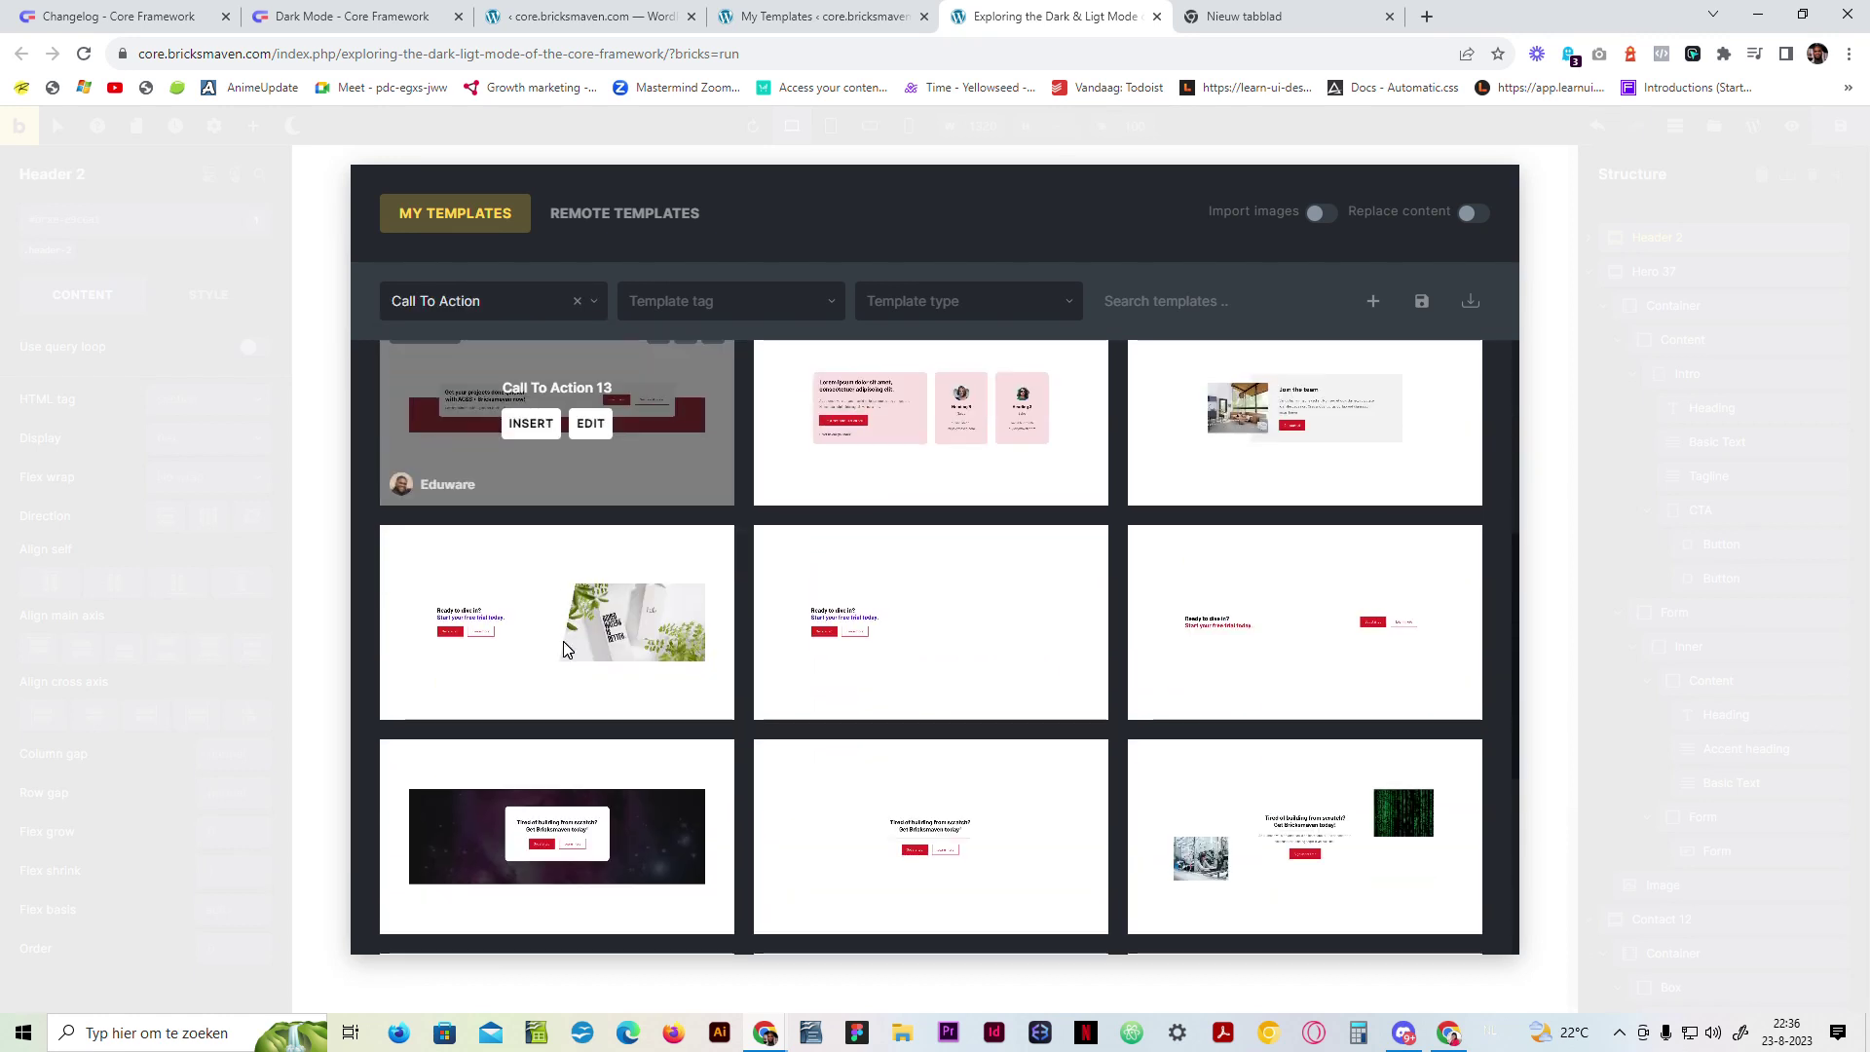
{"action": "scroll", "coordinate": [950, 728], "scroll_direction": "down", "scroll_amount": 2}
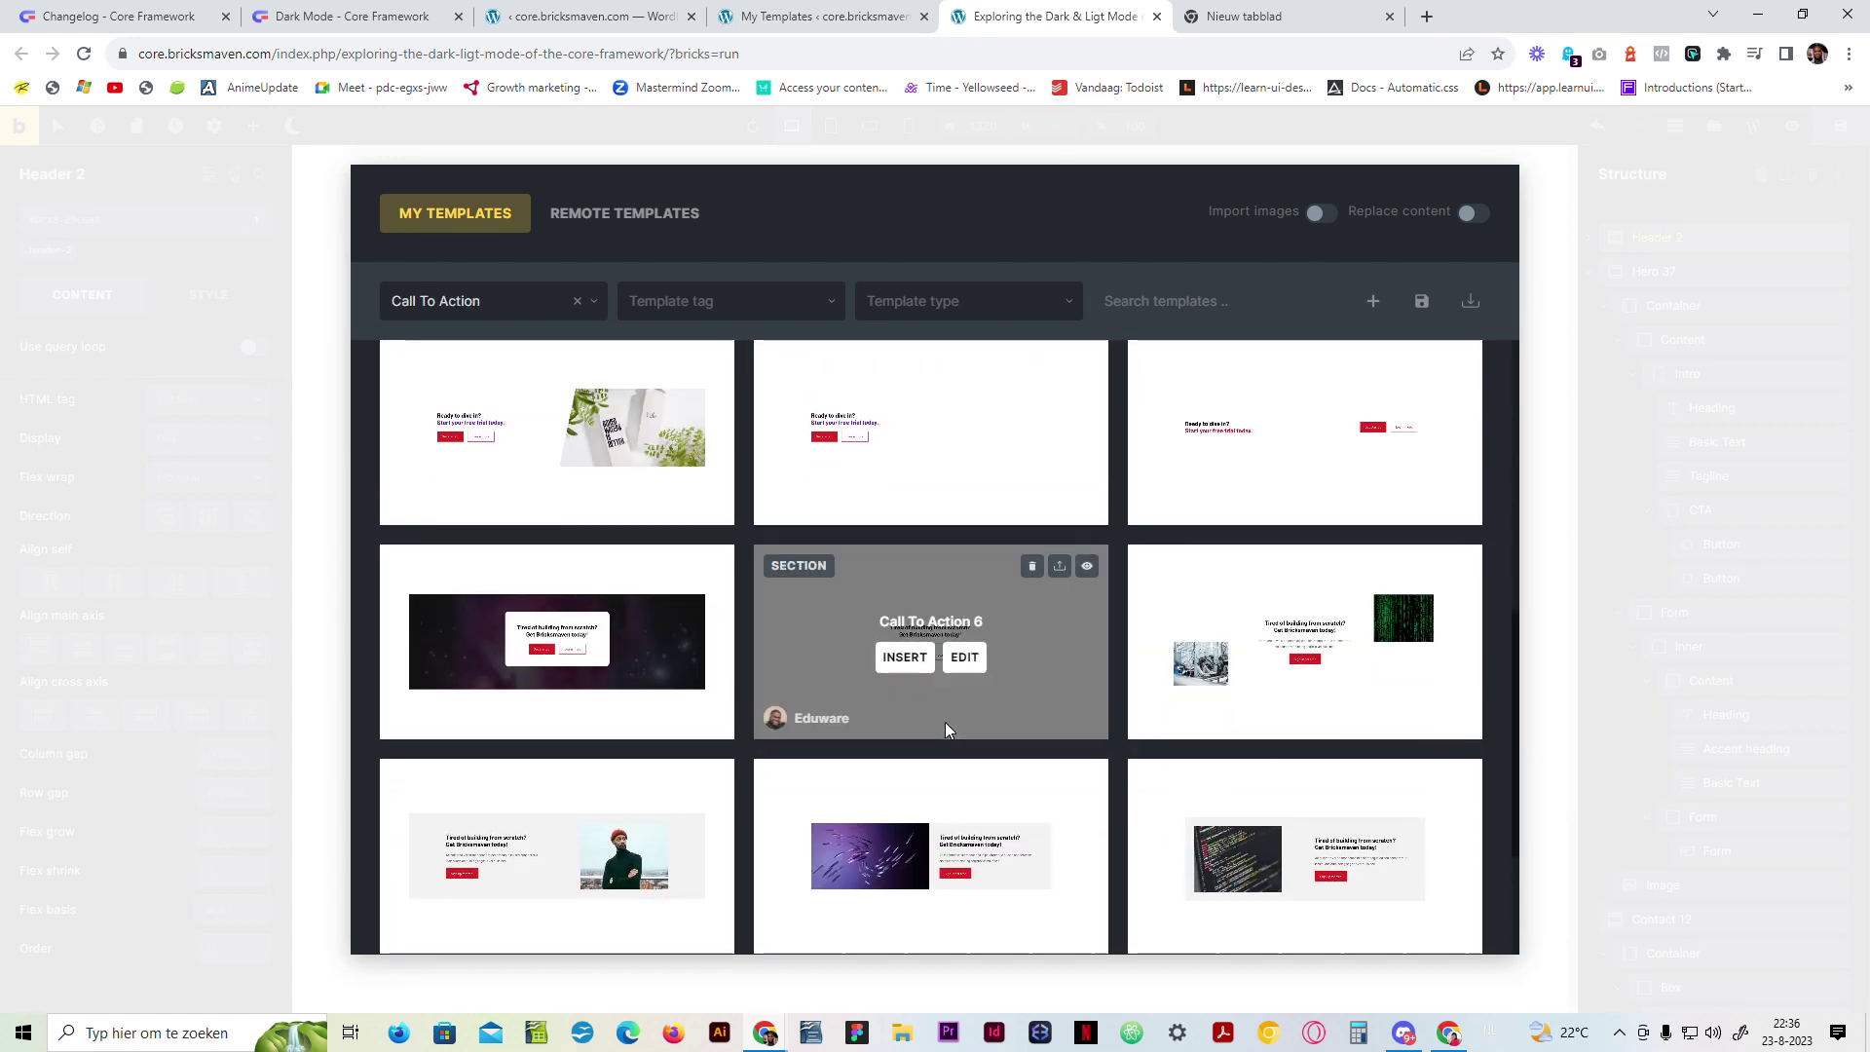
{"action": "scroll", "coordinate": [945, 722], "scroll_direction": "up", "scroll_amount": 5}
{"action": "mouse_move", "coordinate": [944, 708]}
{"action": "scroll", "coordinate": [941, 692], "scroll_direction": "up", "scroll_amount": 1}
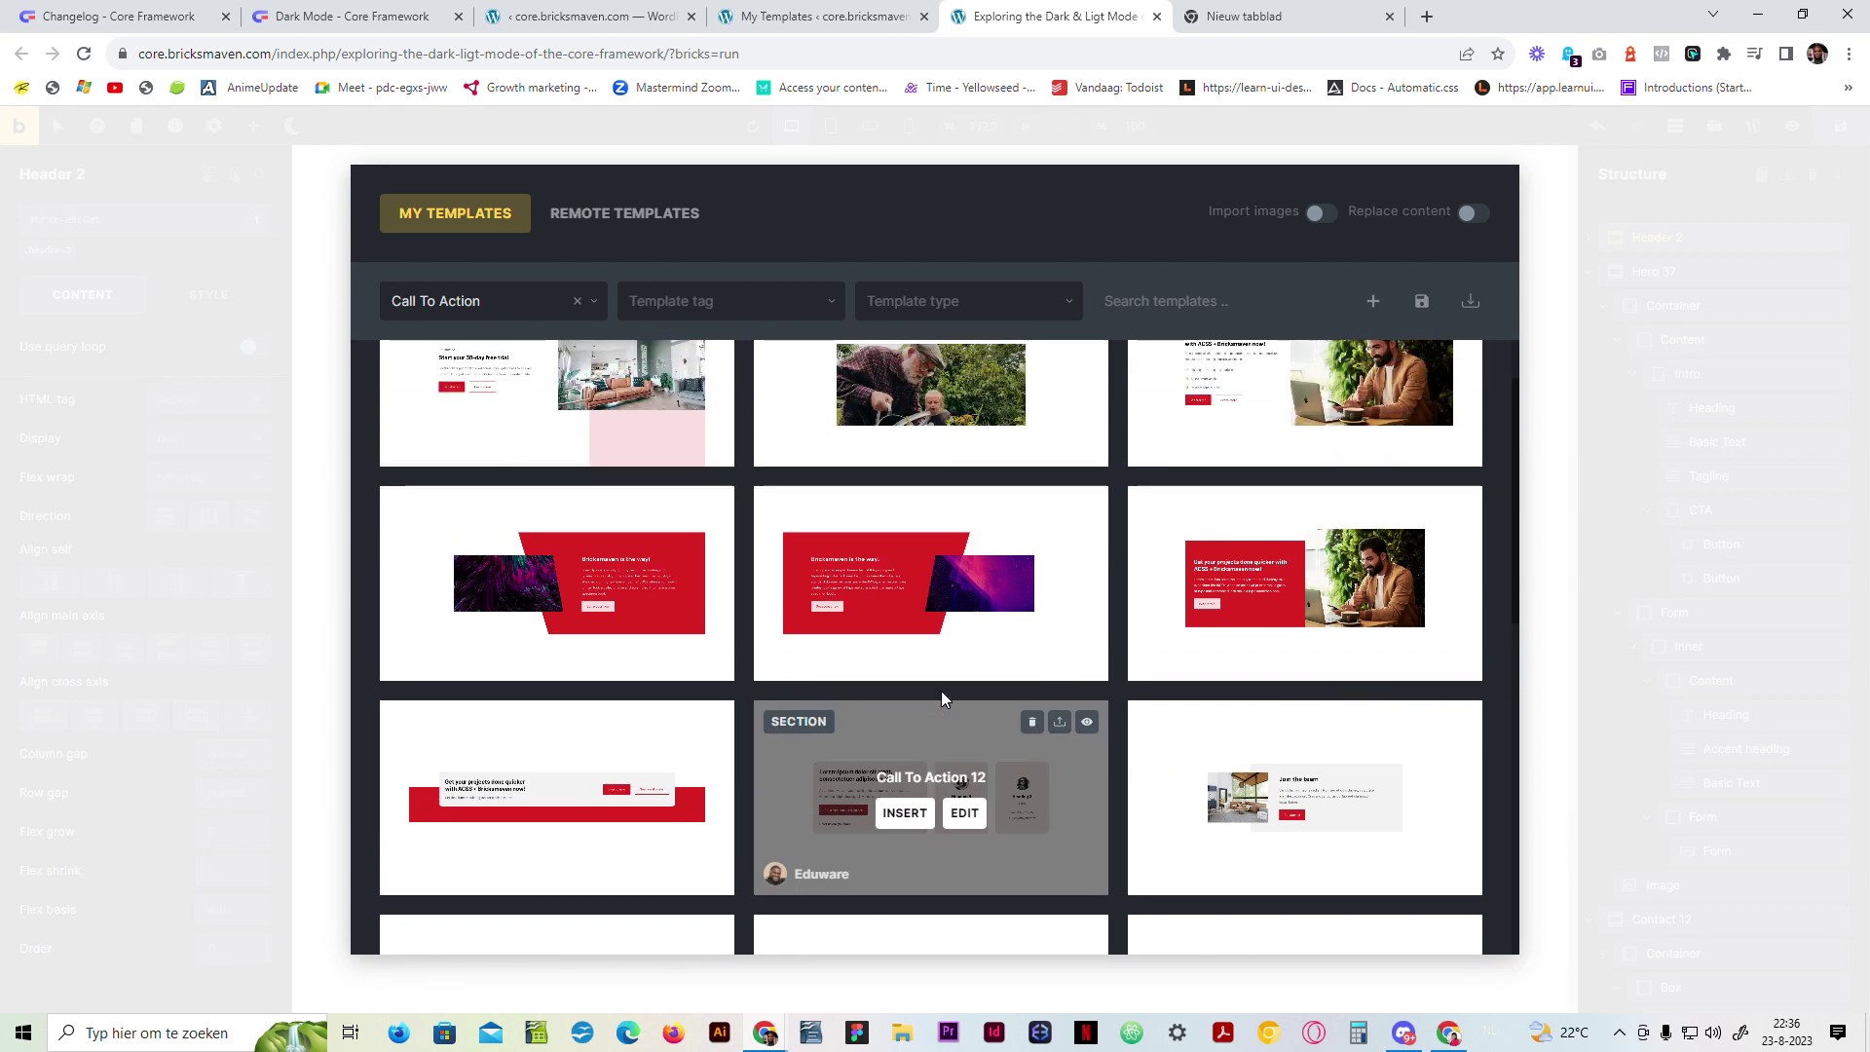
{"action": "scroll", "coordinate": [972, 680], "scroll_direction": "up", "scroll_amount": 1}
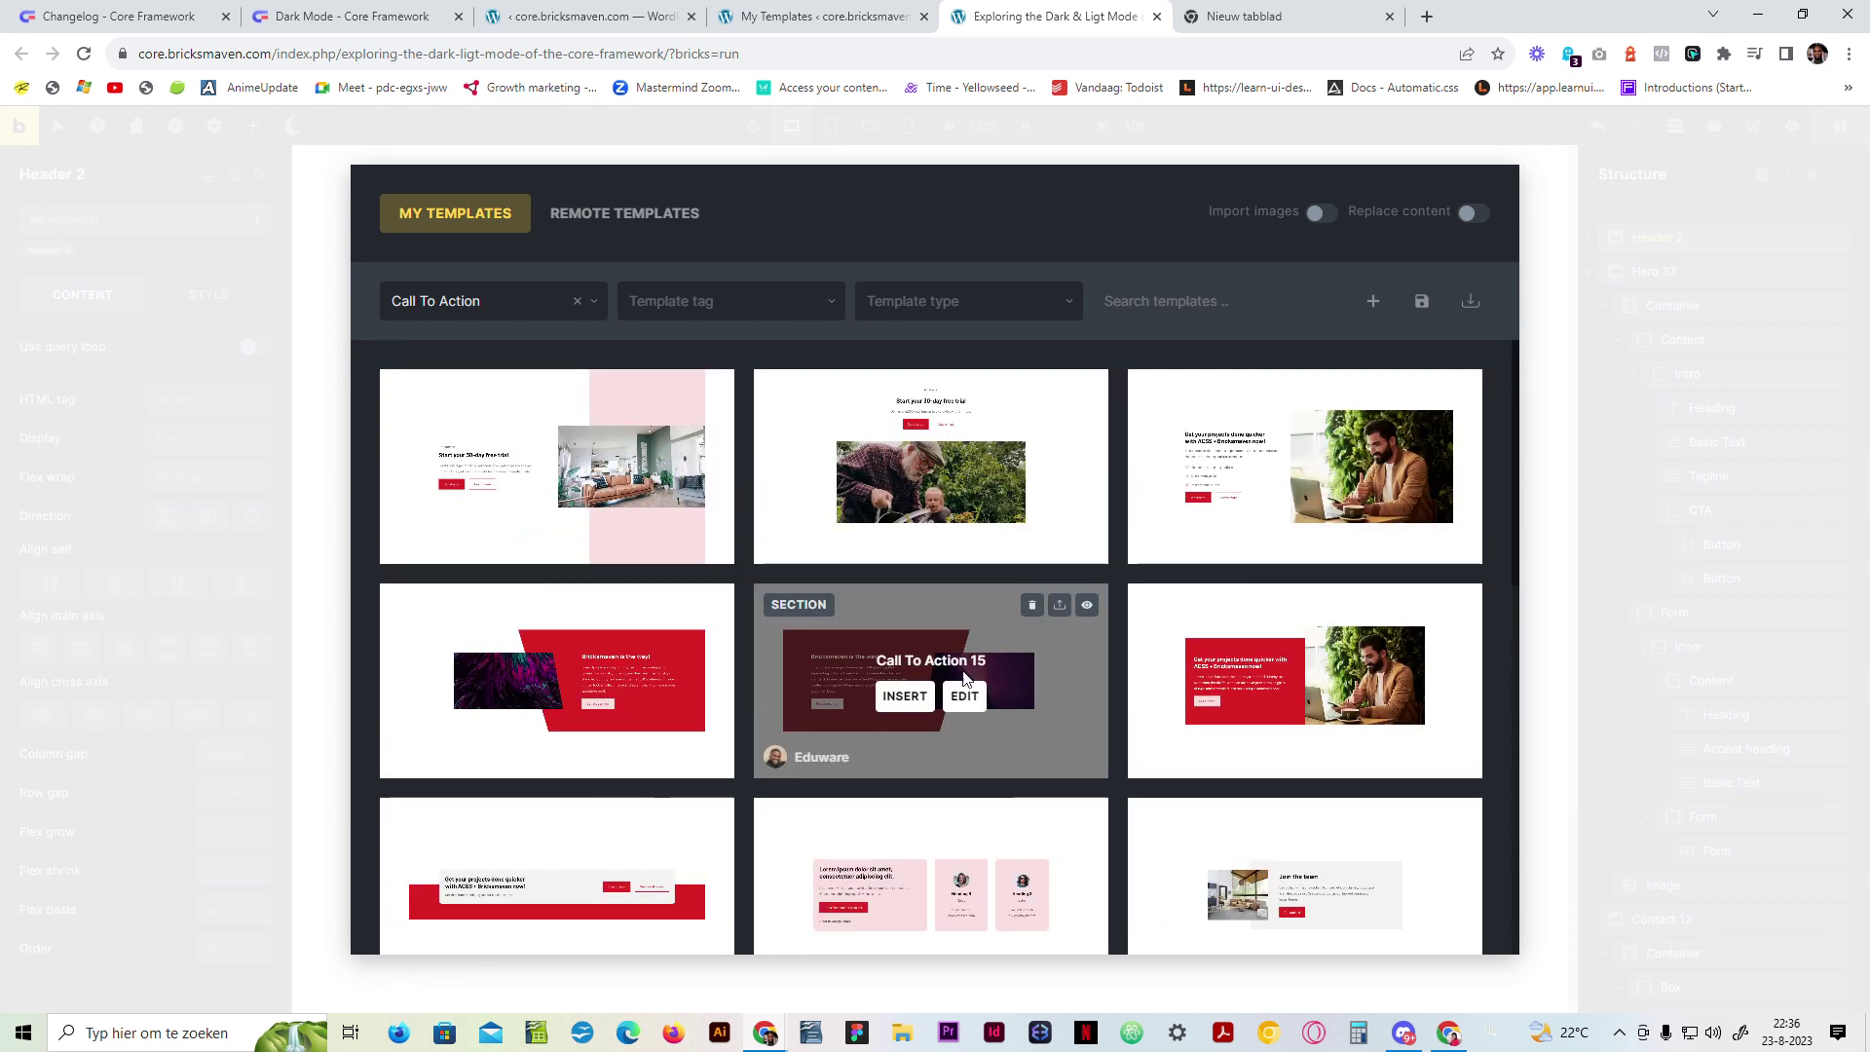
{"action": "left_click", "coordinate": [1321, 212]}
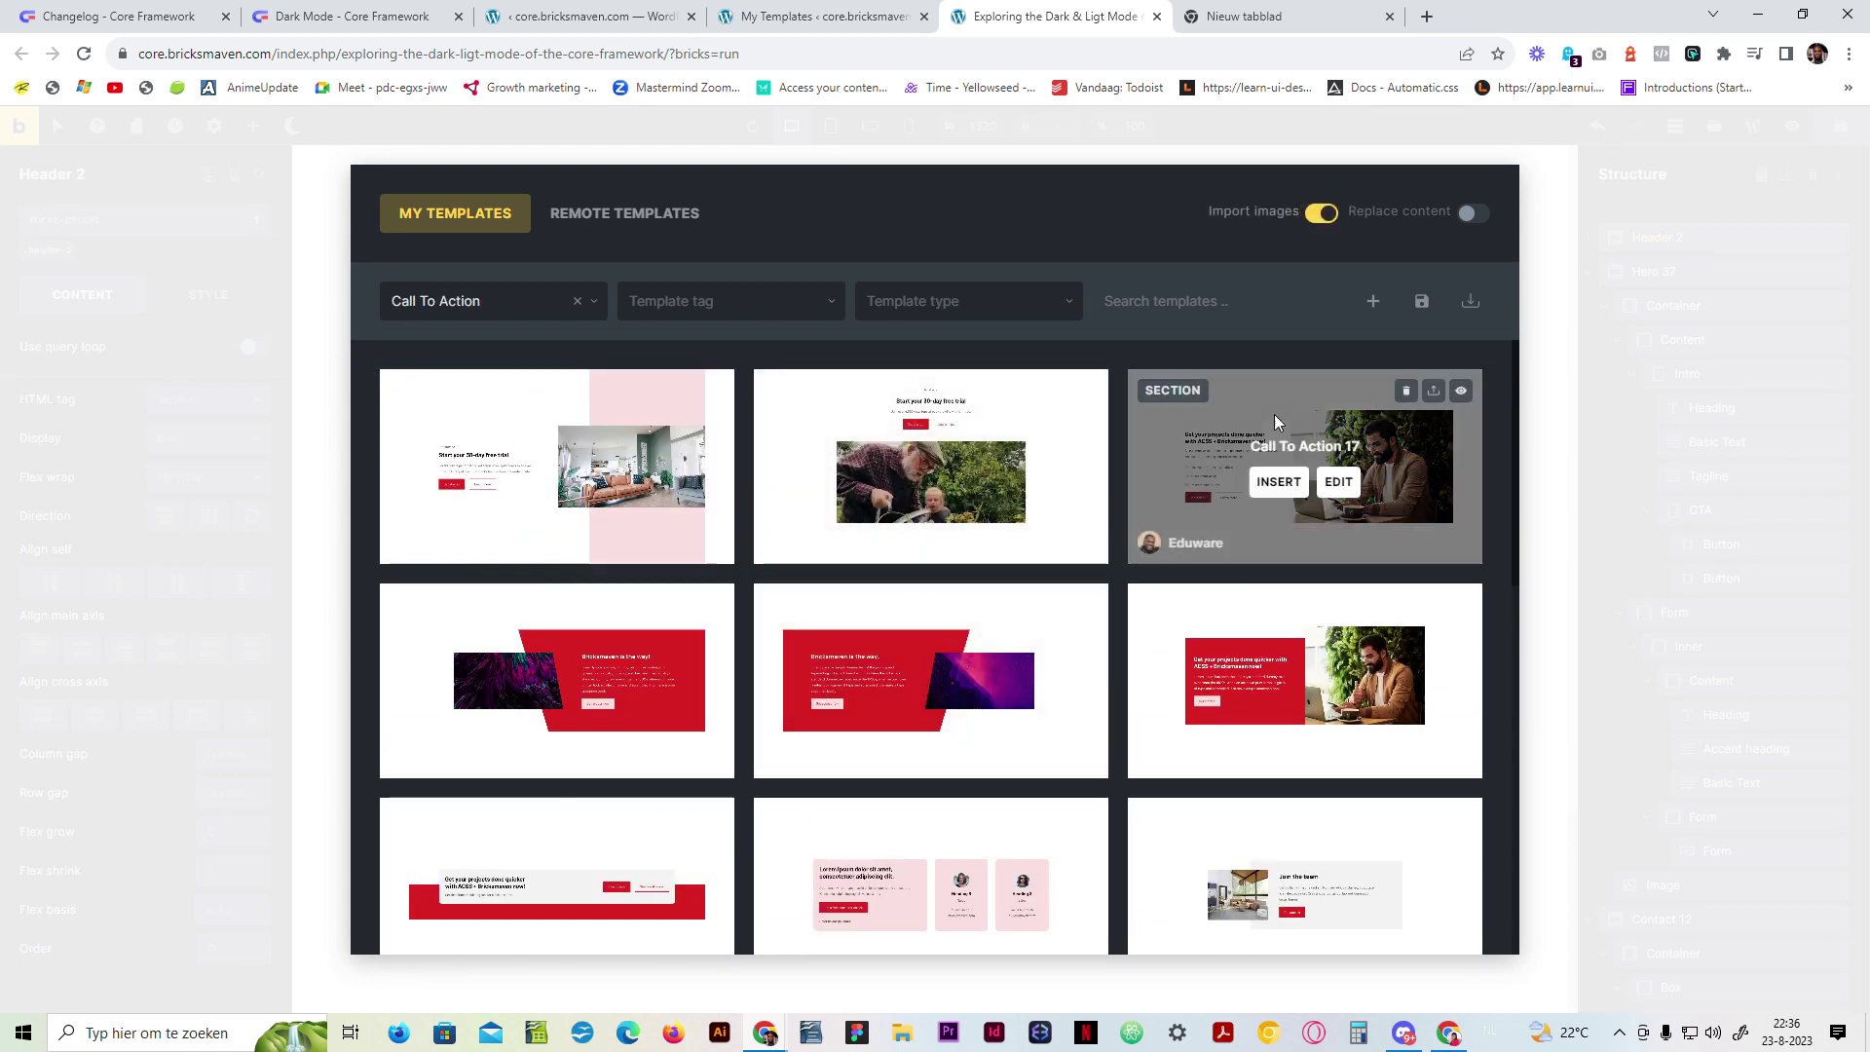
{"action": "left_click", "coordinate": [1279, 484]}
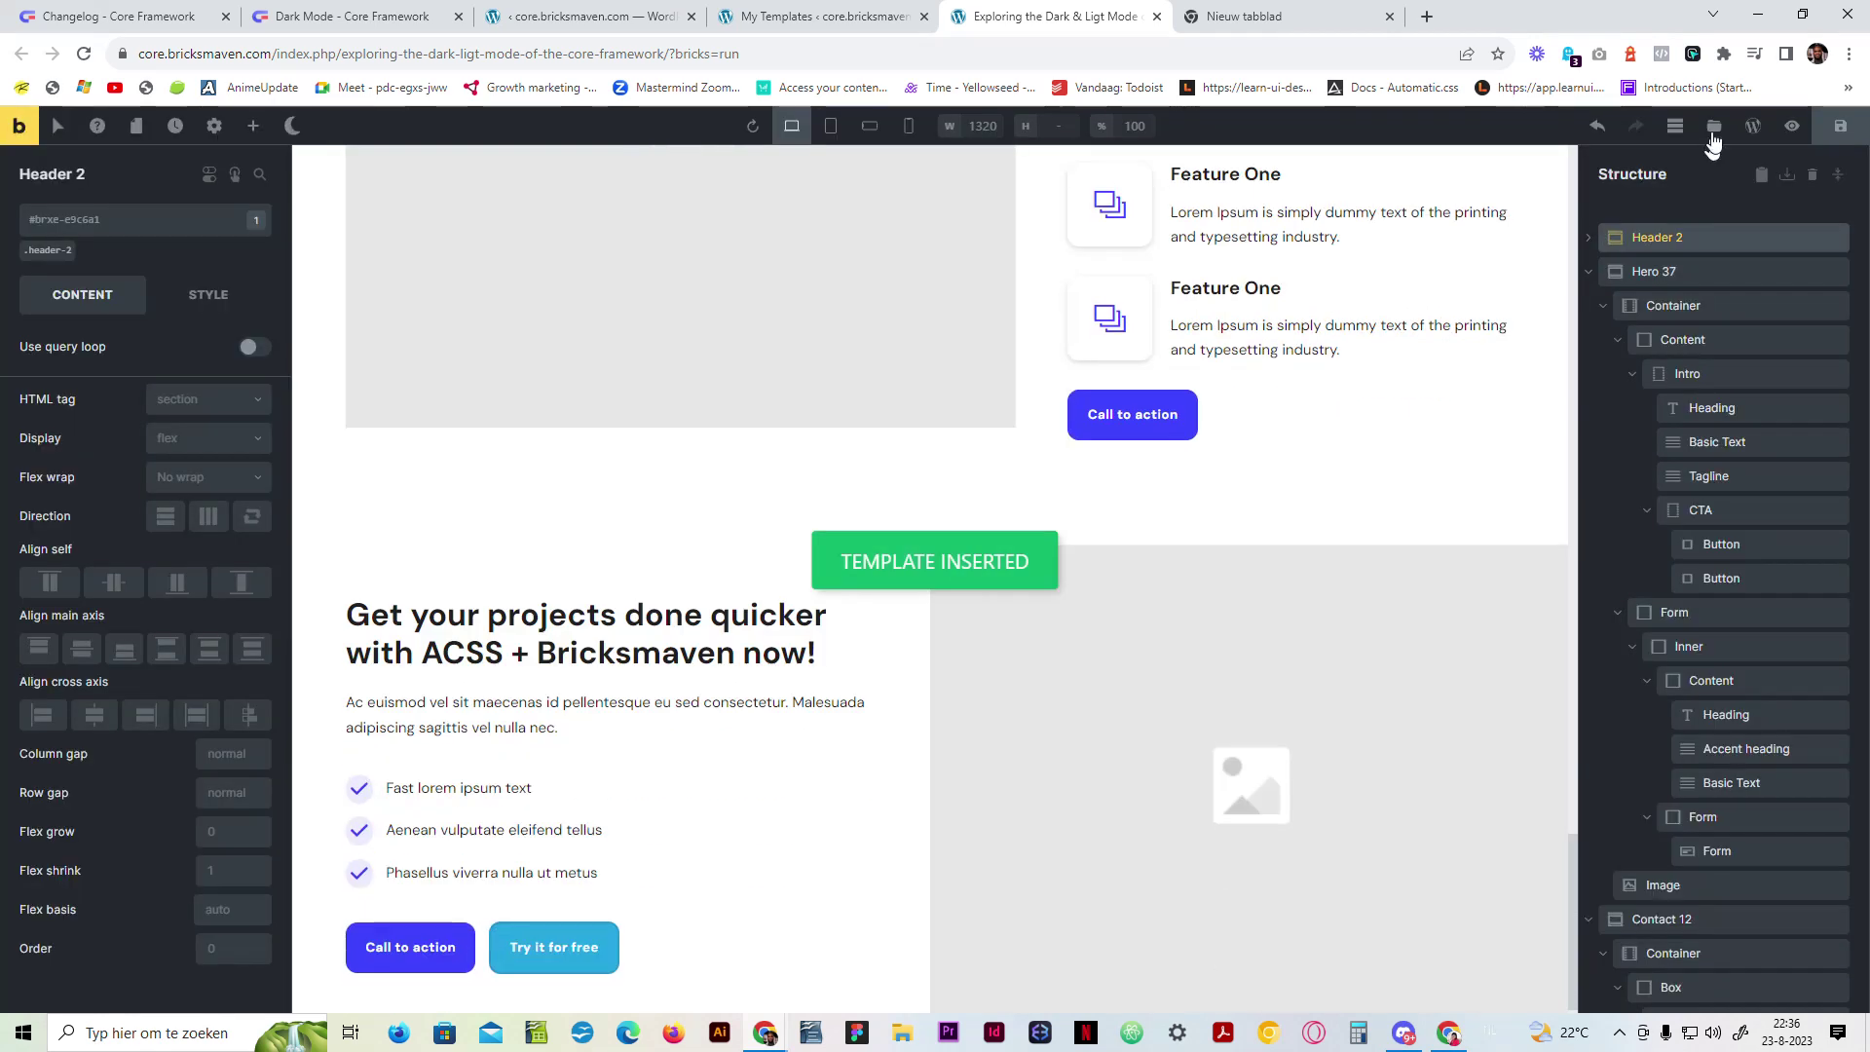
Step: Insert the Footer 6 template from the Footer bundle with images imported
{"action": "left_click", "coordinate": [1715, 130]}
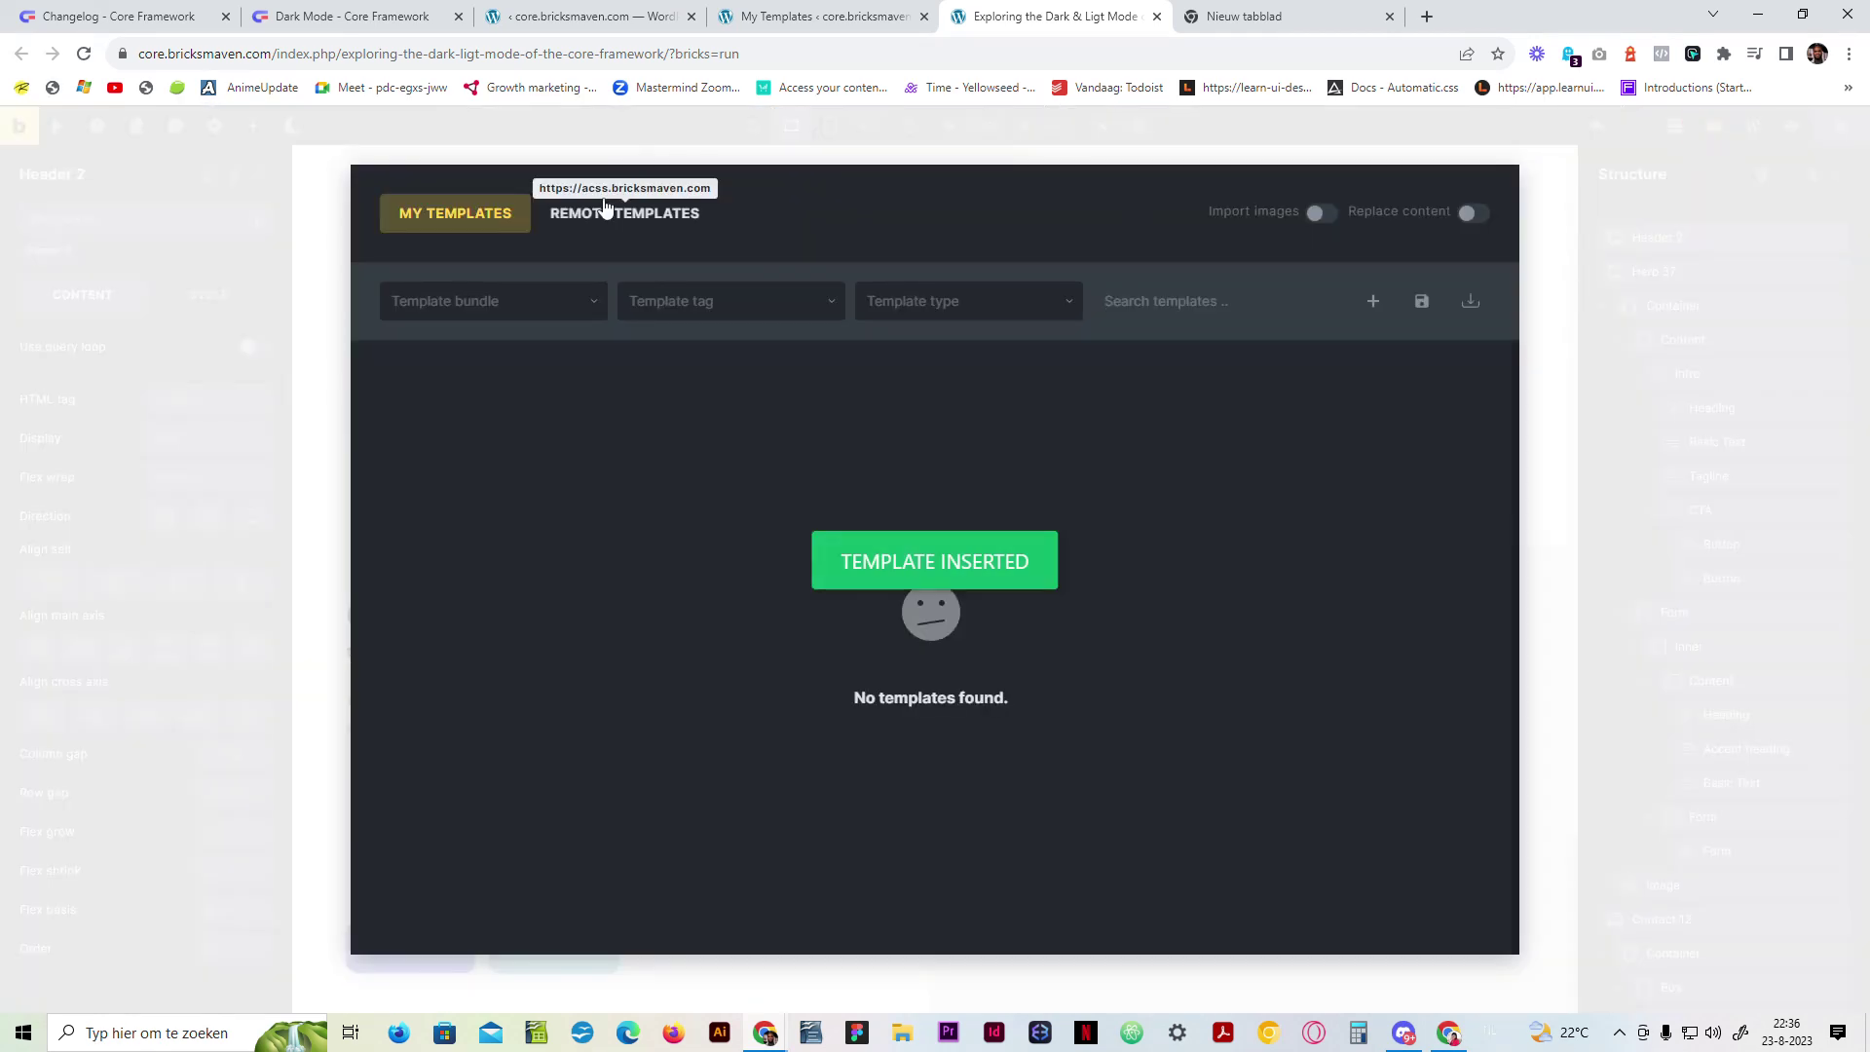
{"action": "left_click", "coordinate": [507, 301]}
{"action": "scroll", "coordinate": [468, 542], "scroll_direction": "down", "scroll_amount": 2}
{"action": "scroll", "coordinate": [468, 516], "scroll_direction": "down", "scroll_amount": 3}
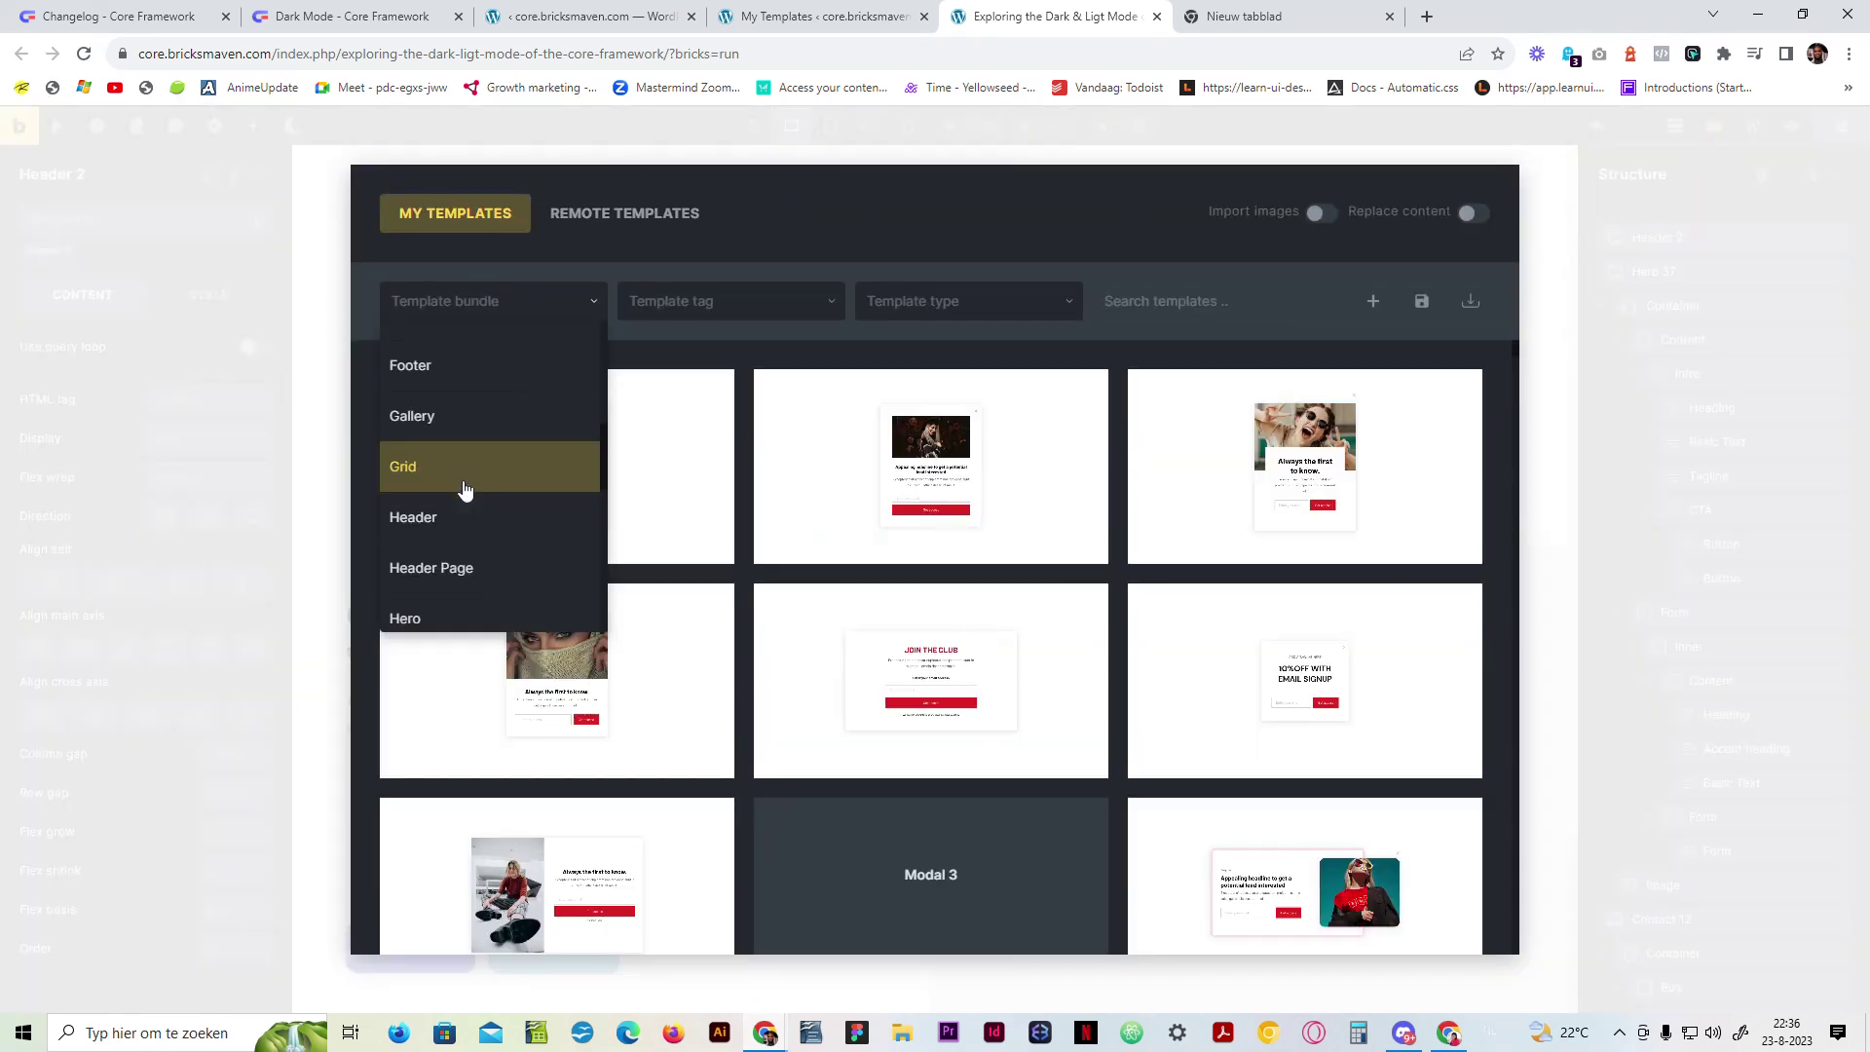
{"action": "left_click", "coordinate": [447, 375]}
{"action": "scroll", "coordinate": [867, 669], "scroll_direction": "down", "scroll_amount": 1}
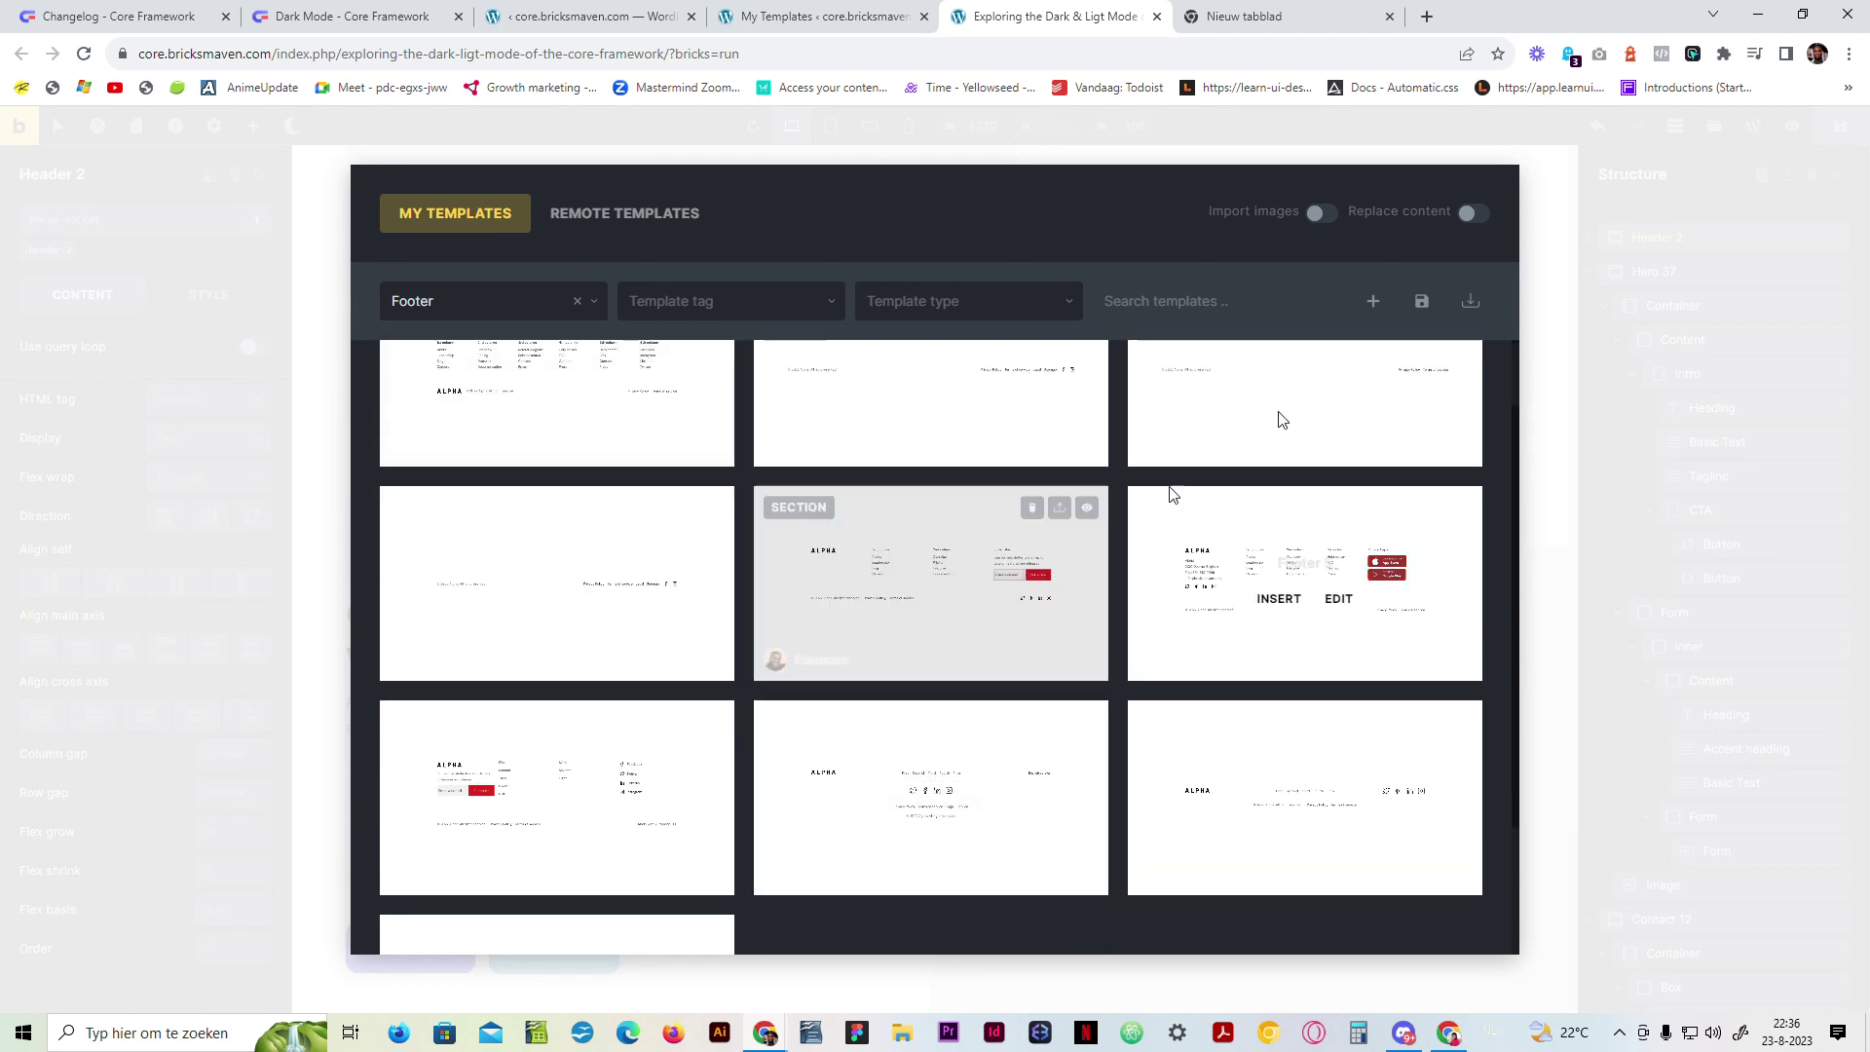
{"action": "left_click", "coordinate": [1320, 213]}
{"action": "left_click", "coordinate": [915, 598]}
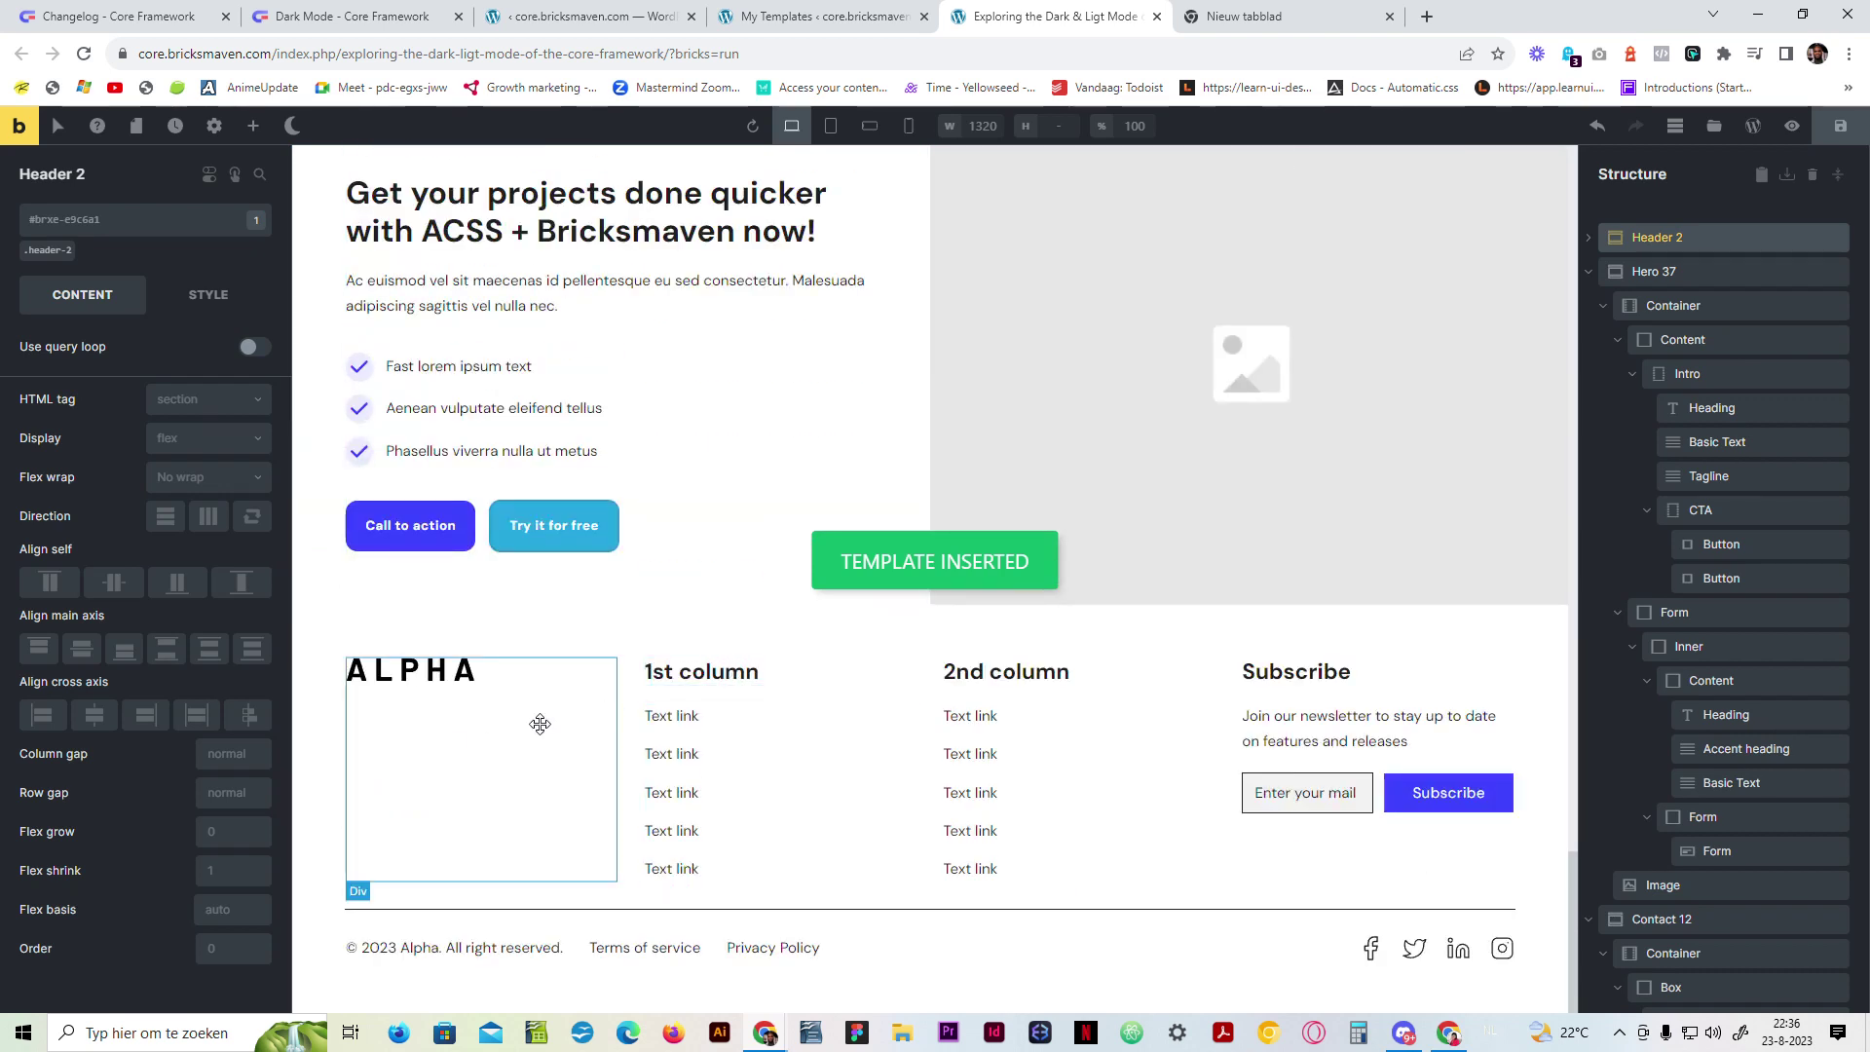
Step: Scroll the canvas back to the top and open the page preview
{"action": "scroll", "coordinate": [974, 782], "scroll_direction": "up", "scroll_amount": 10}
{"action": "scroll", "coordinate": [974, 782], "scroll_direction": "up", "scroll_amount": 10}
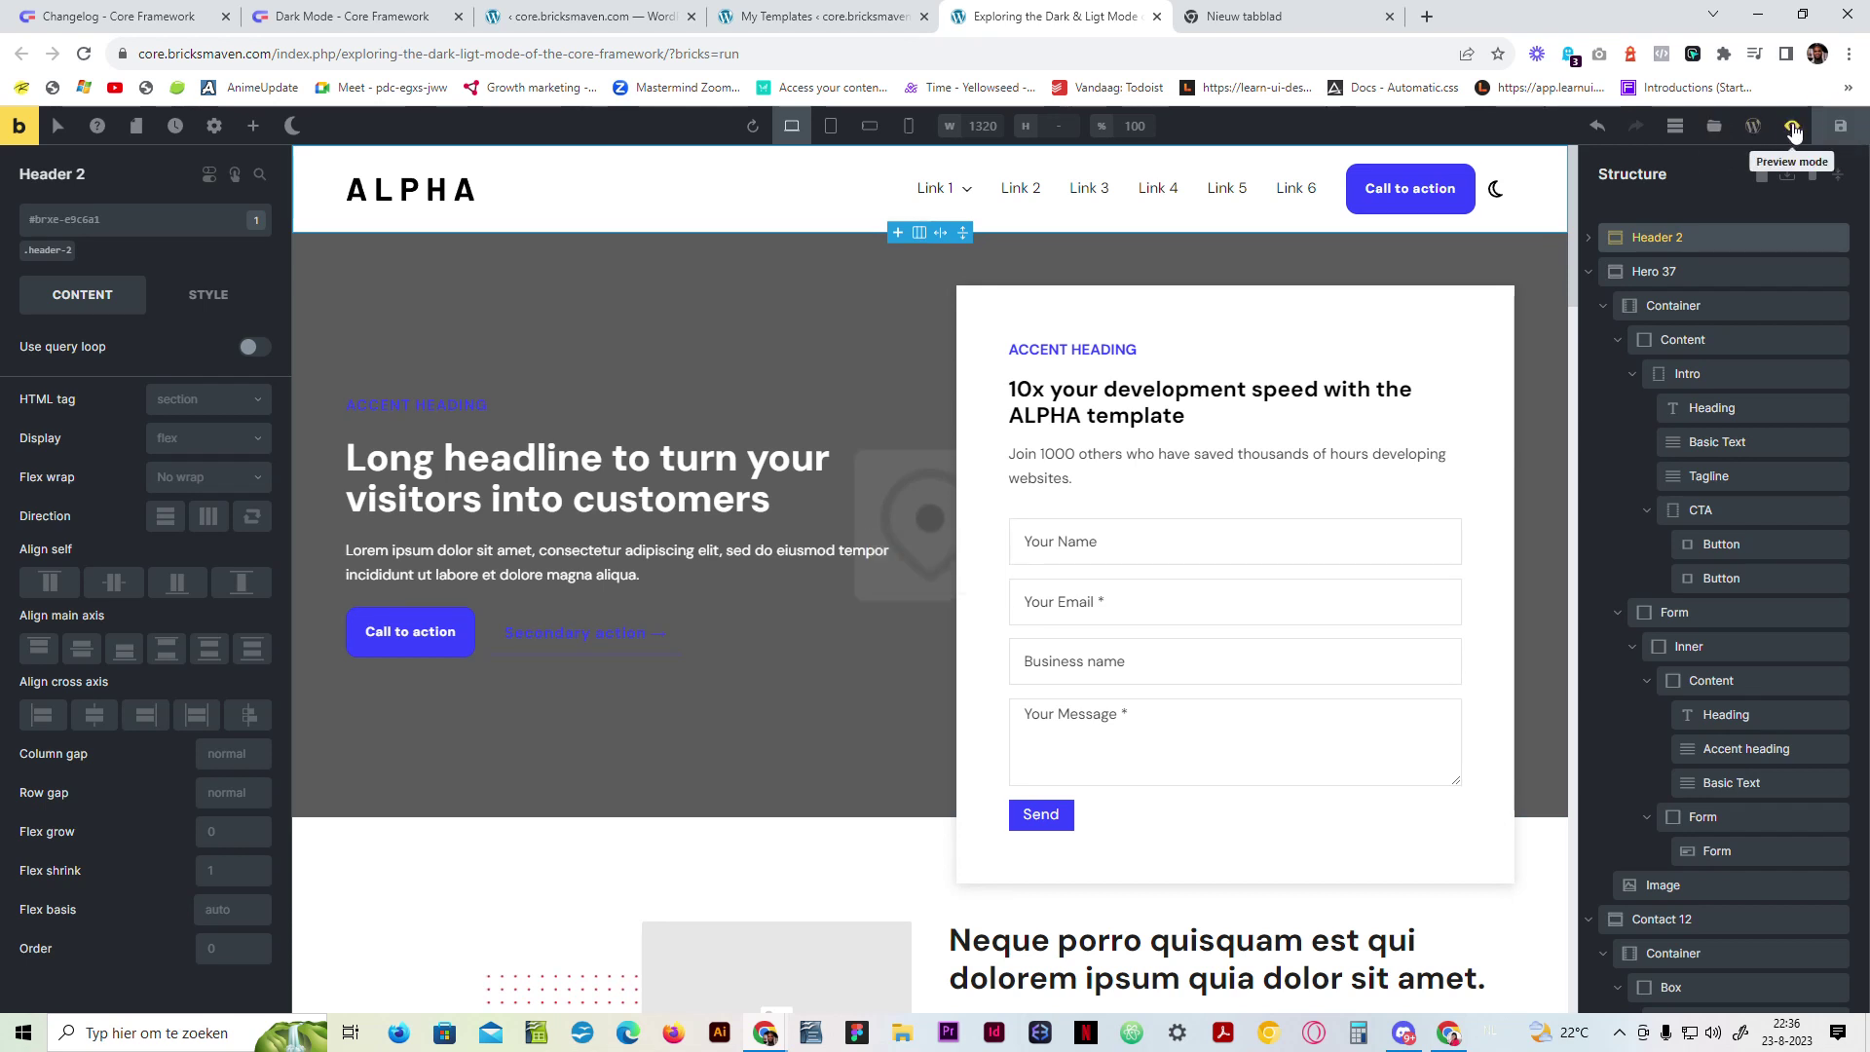
{"action": "left_click", "coordinate": [1792, 126]}
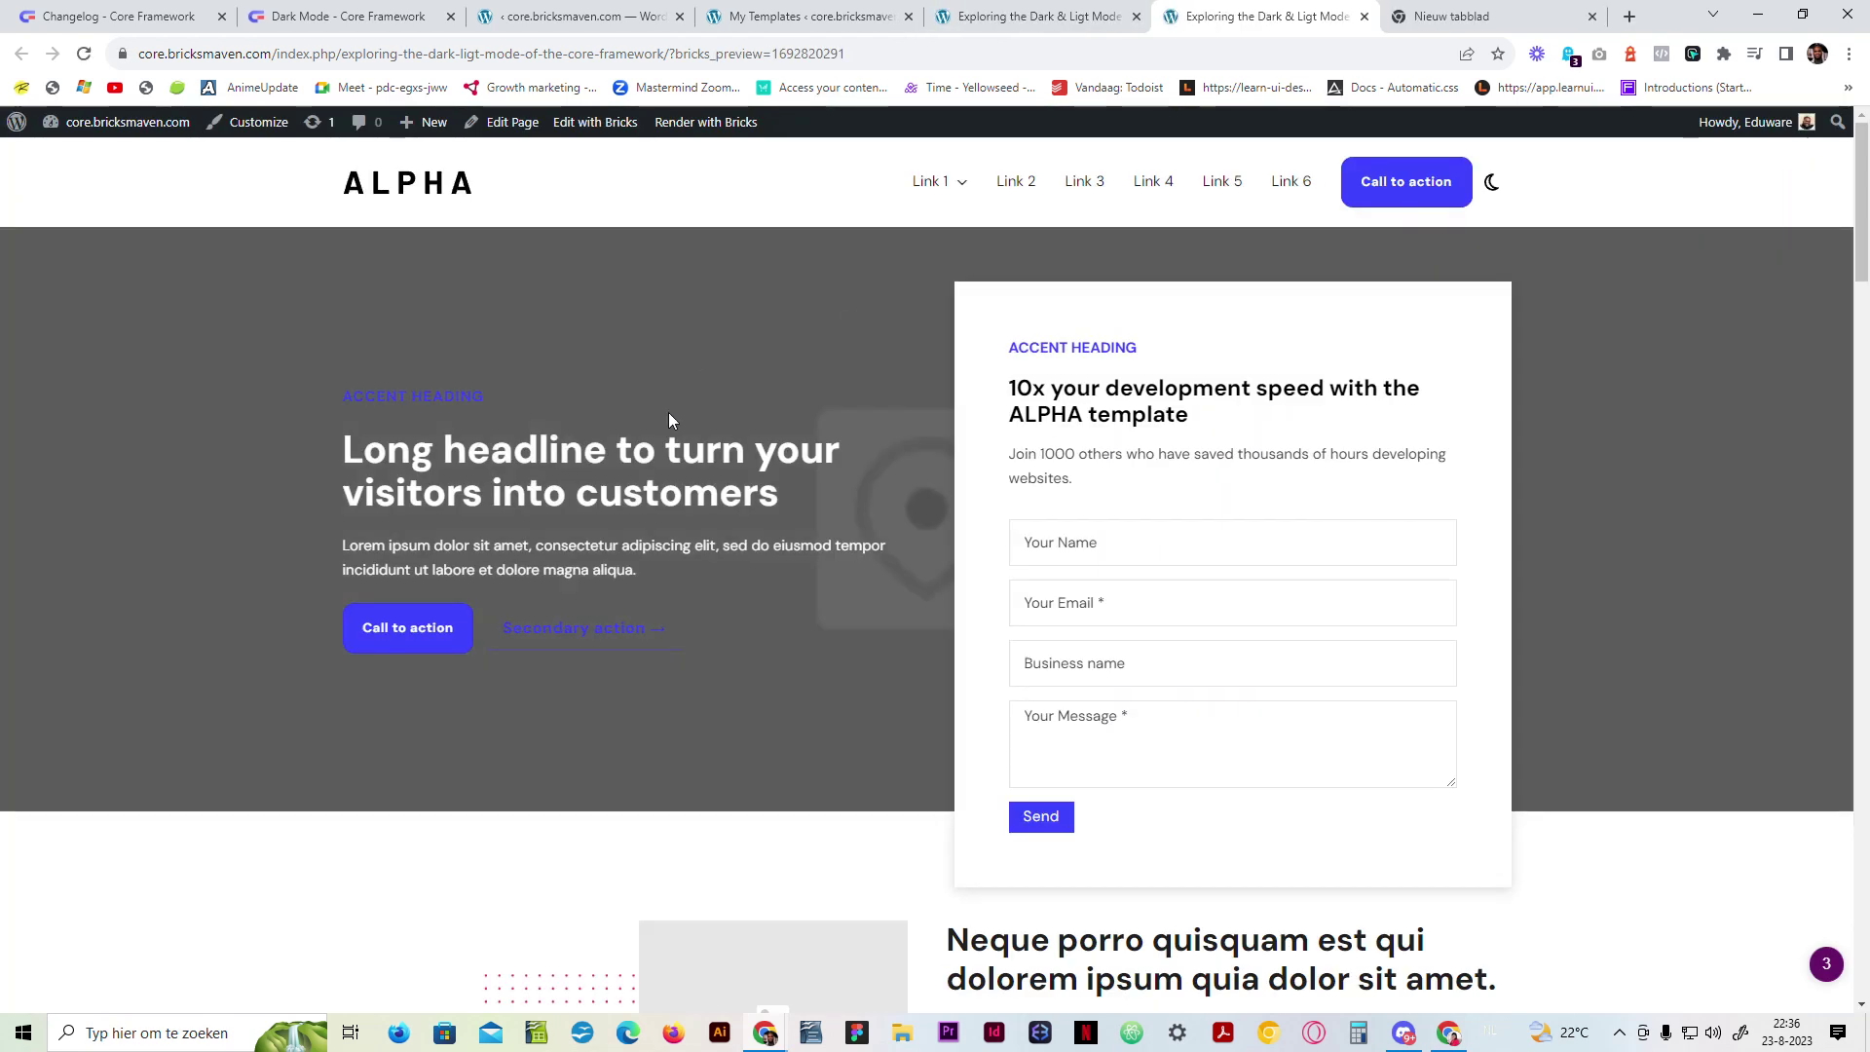
Step: Scroll through the live preview, then open Chrome DevTools with Ctrl+Shift+I
{"action": "scroll", "coordinate": [688, 407], "scroll_direction": "down", "scroll_amount": 10}
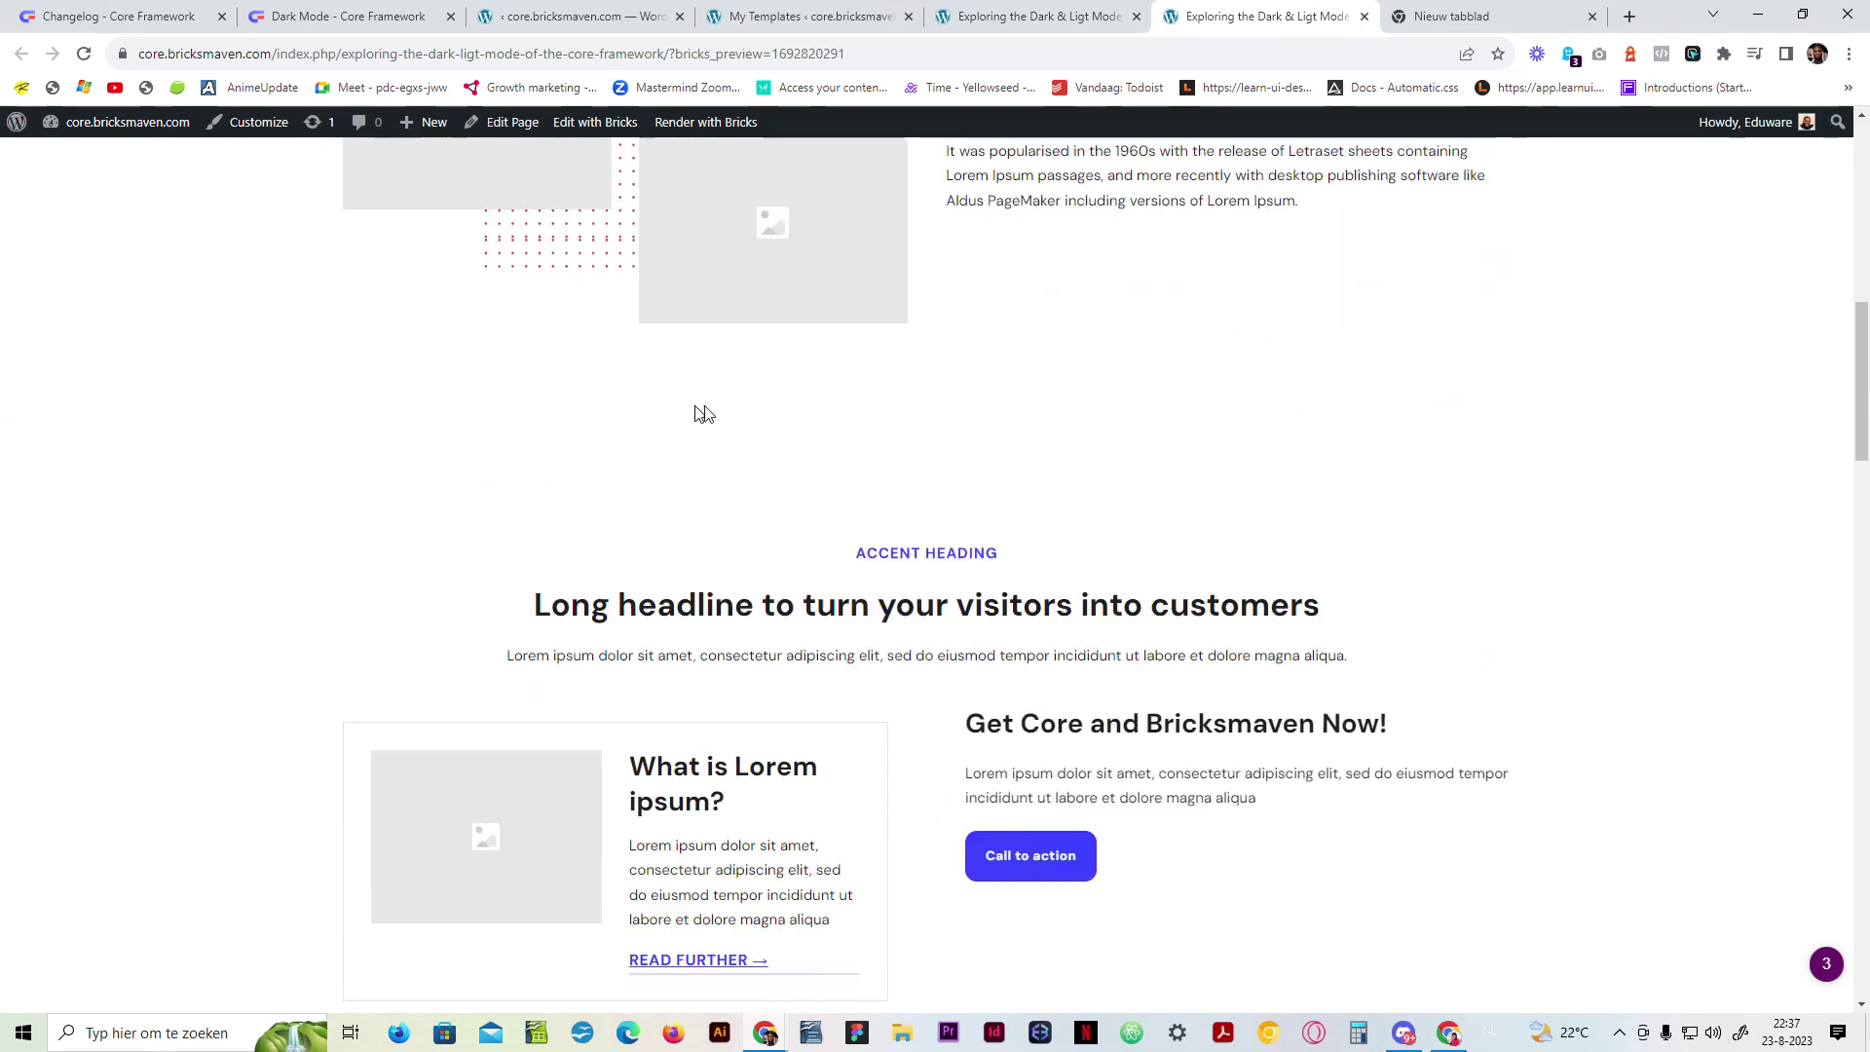
{"action": "left_click_drag", "start_coordinate": [1867, 393], "coordinate": [1862, 167]}
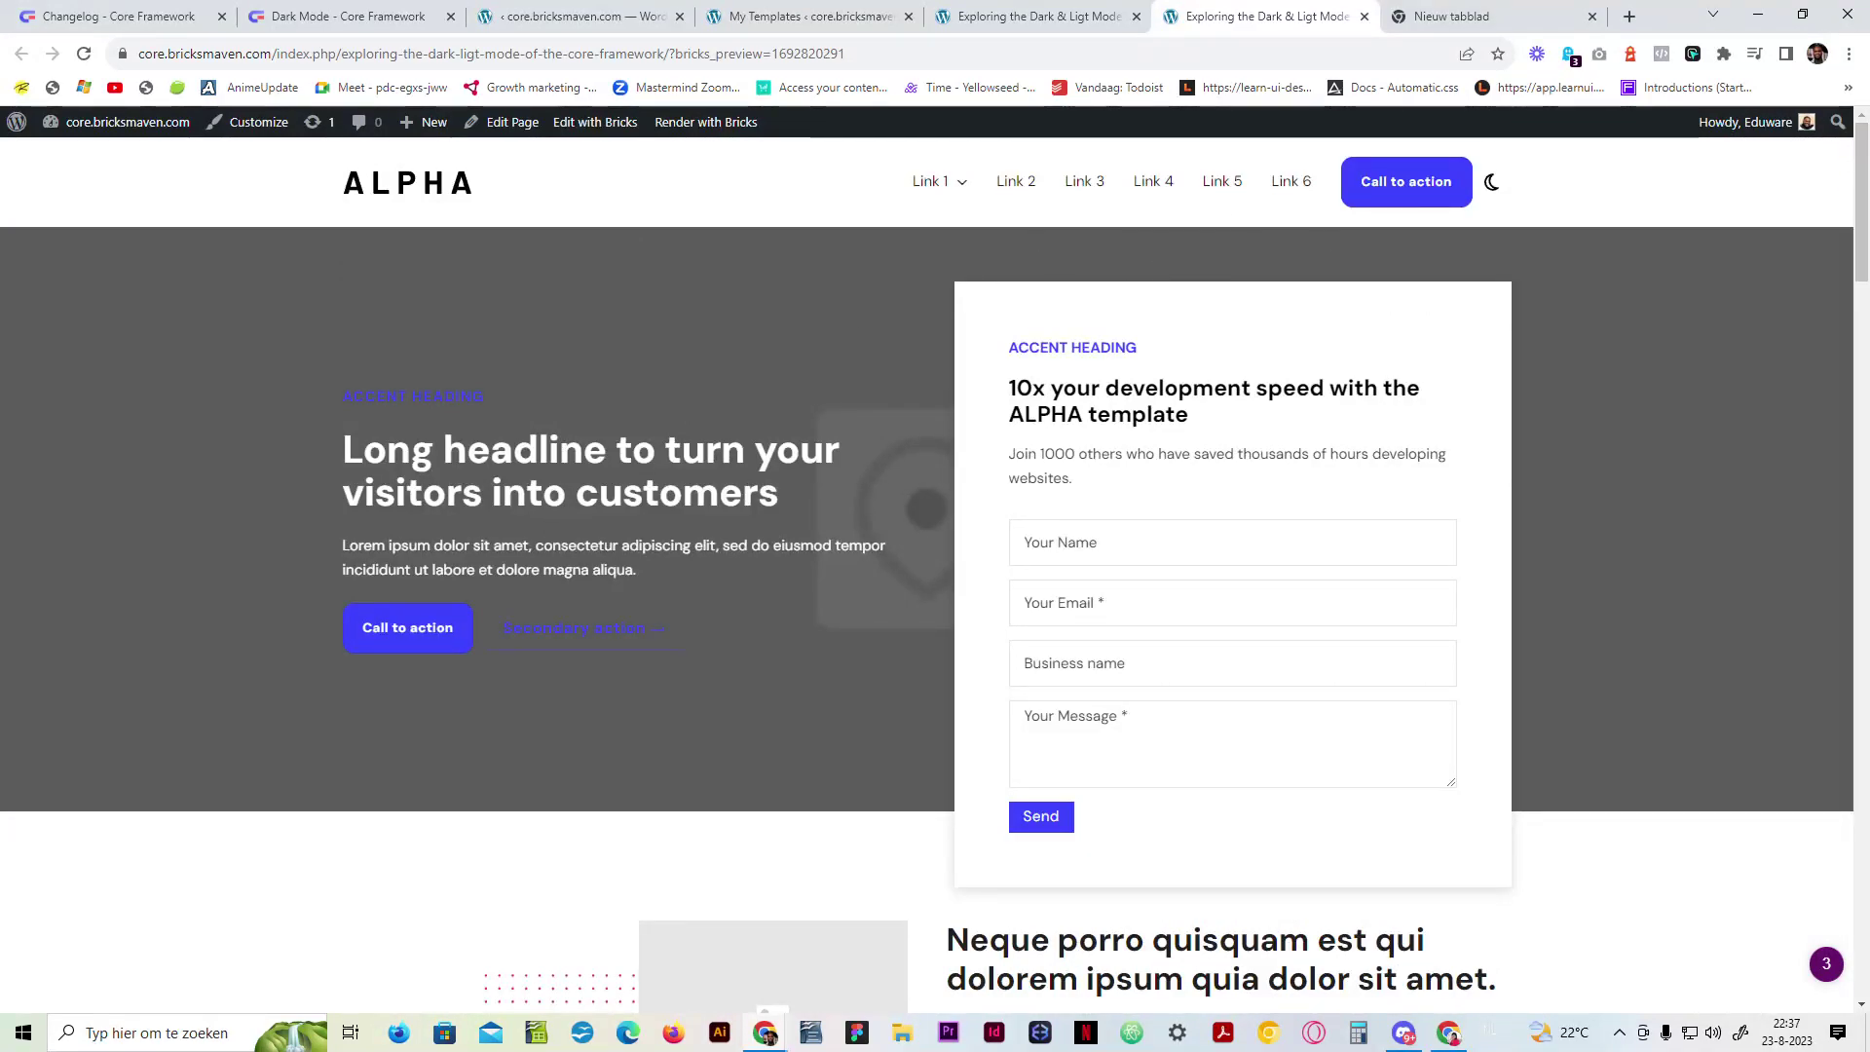
{"action": "key", "text": "ctrl+shift+i"}
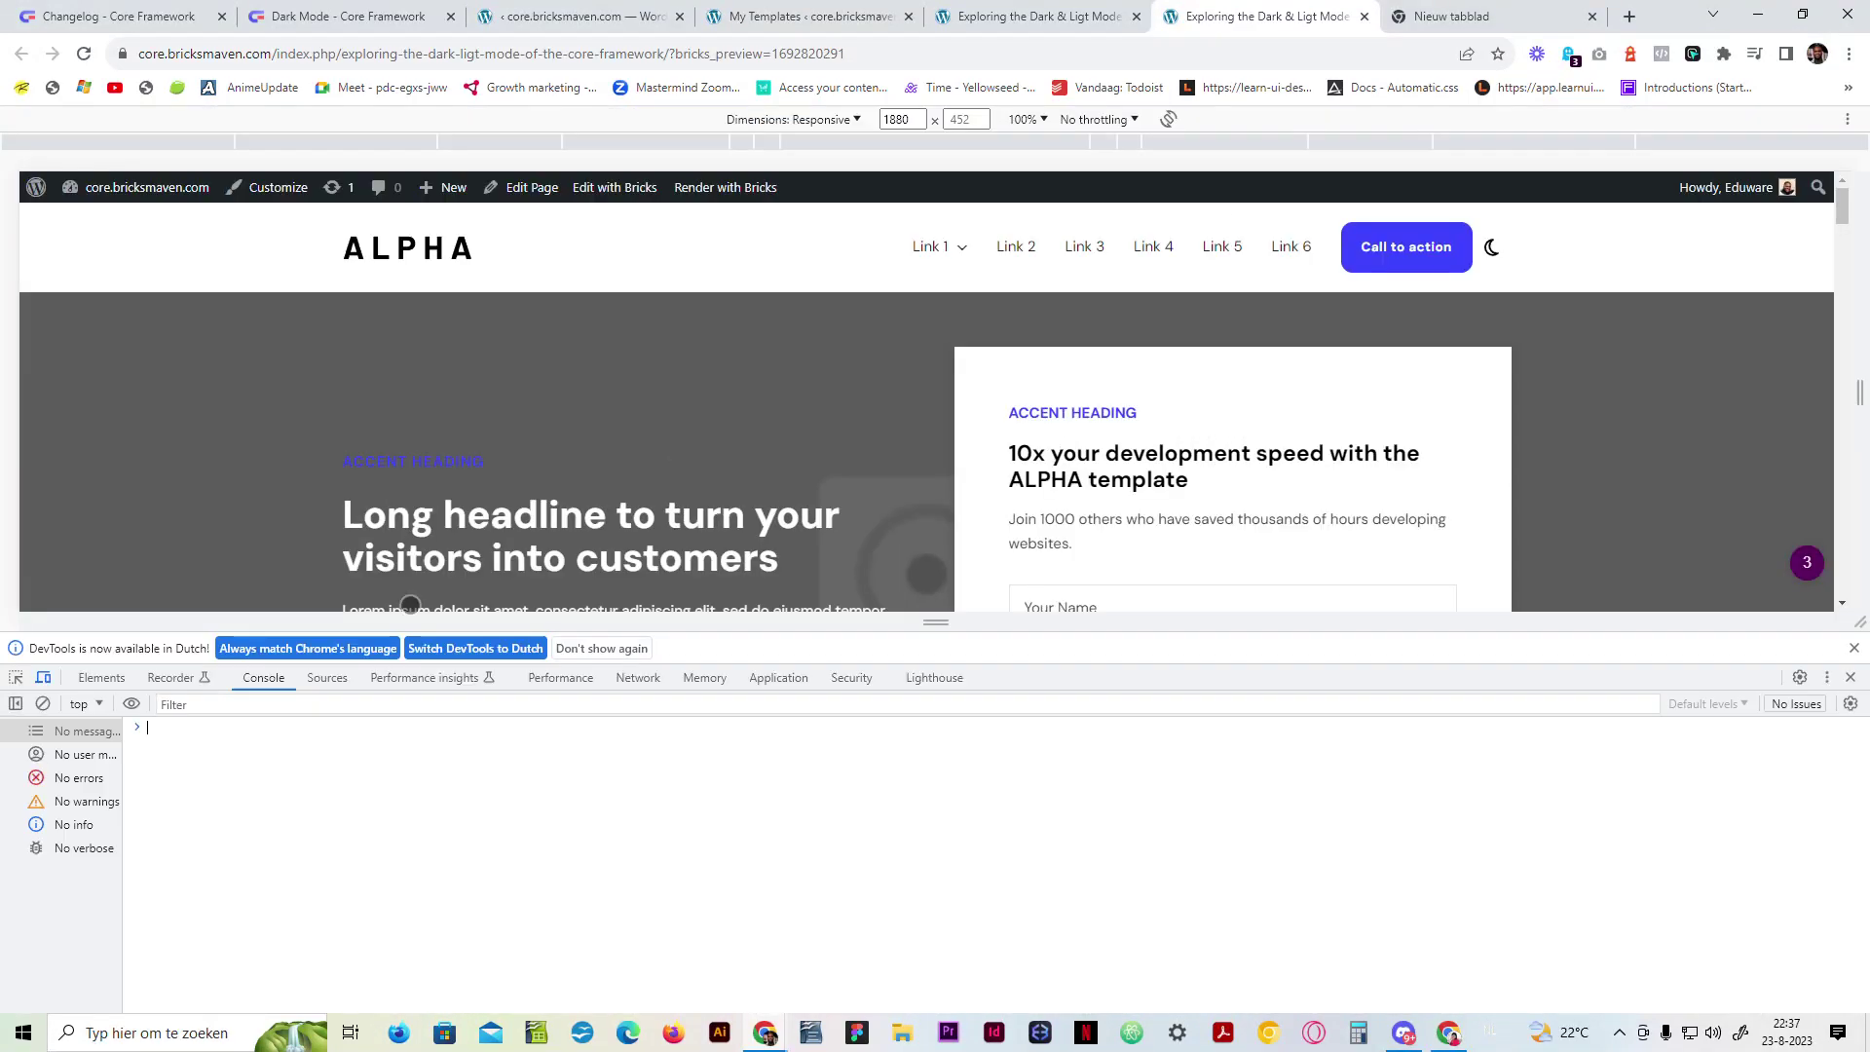
{"action": "left_click_drag", "start_coordinate": [1859, 393], "coordinate": [1143, 391]}
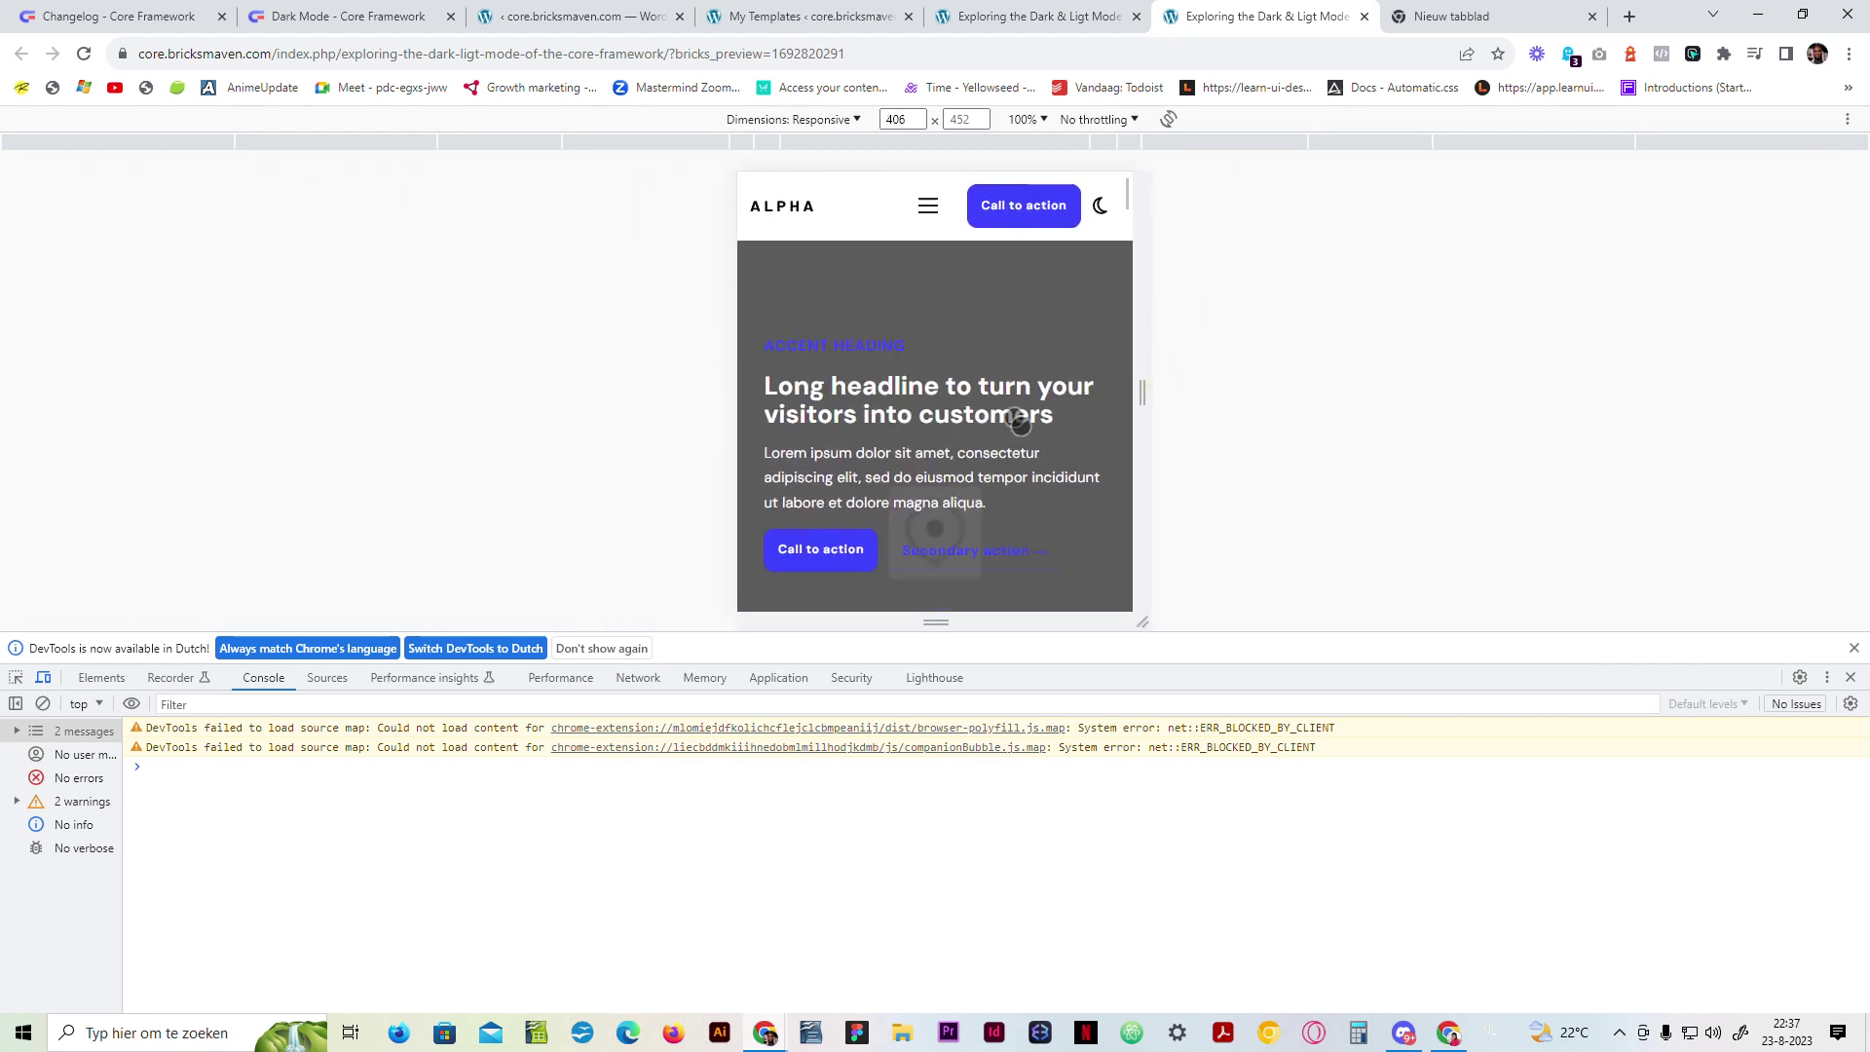
{"action": "scroll", "coordinate": [1017, 421], "scroll_direction": "down", "scroll_amount": 10}
{"action": "scroll", "coordinate": [964, 493], "scroll_direction": "down", "scroll_amount": 8}
{"action": "left_click_drag", "start_coordinate": [1143, 393], "coordinate": [1831, 392]}
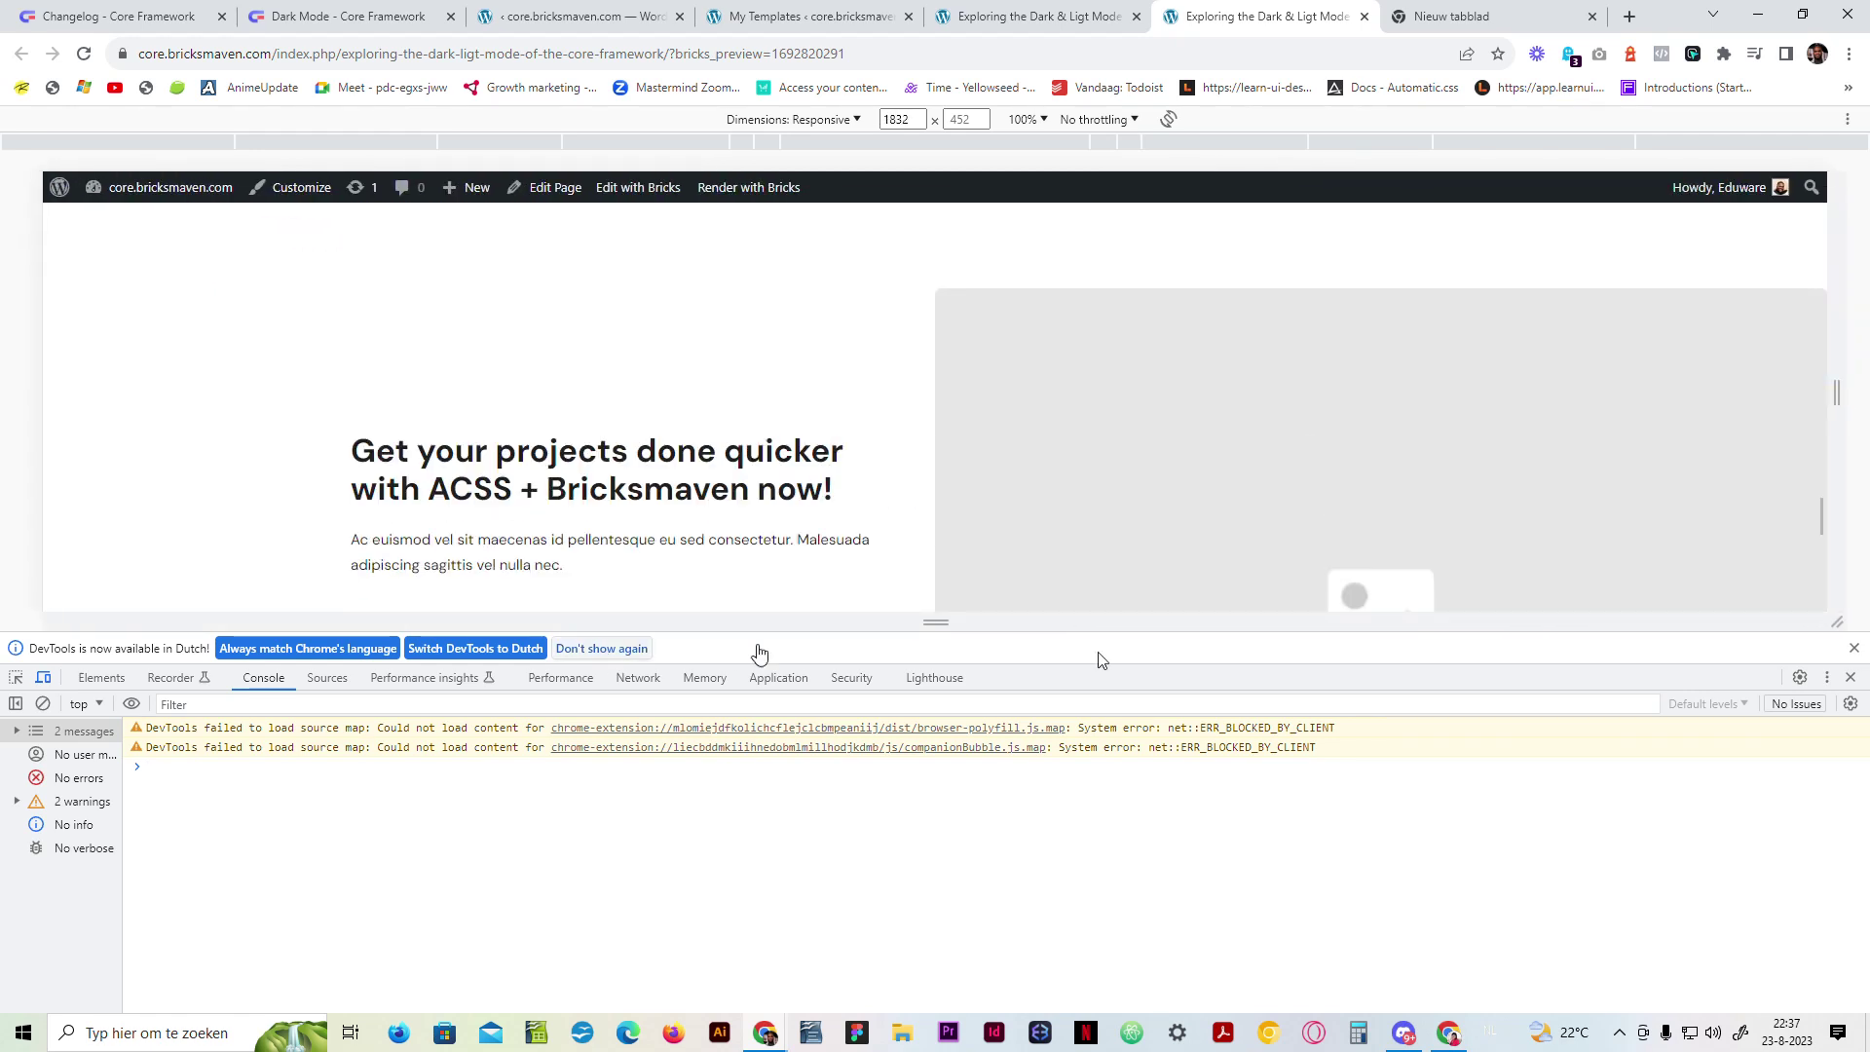
{"action": "left_click", "coordinate": [1852, 676]}
{"action": "scroll", "coordinate": [968, 611], "scroll_direction": "up", "scroll_amount": 15}
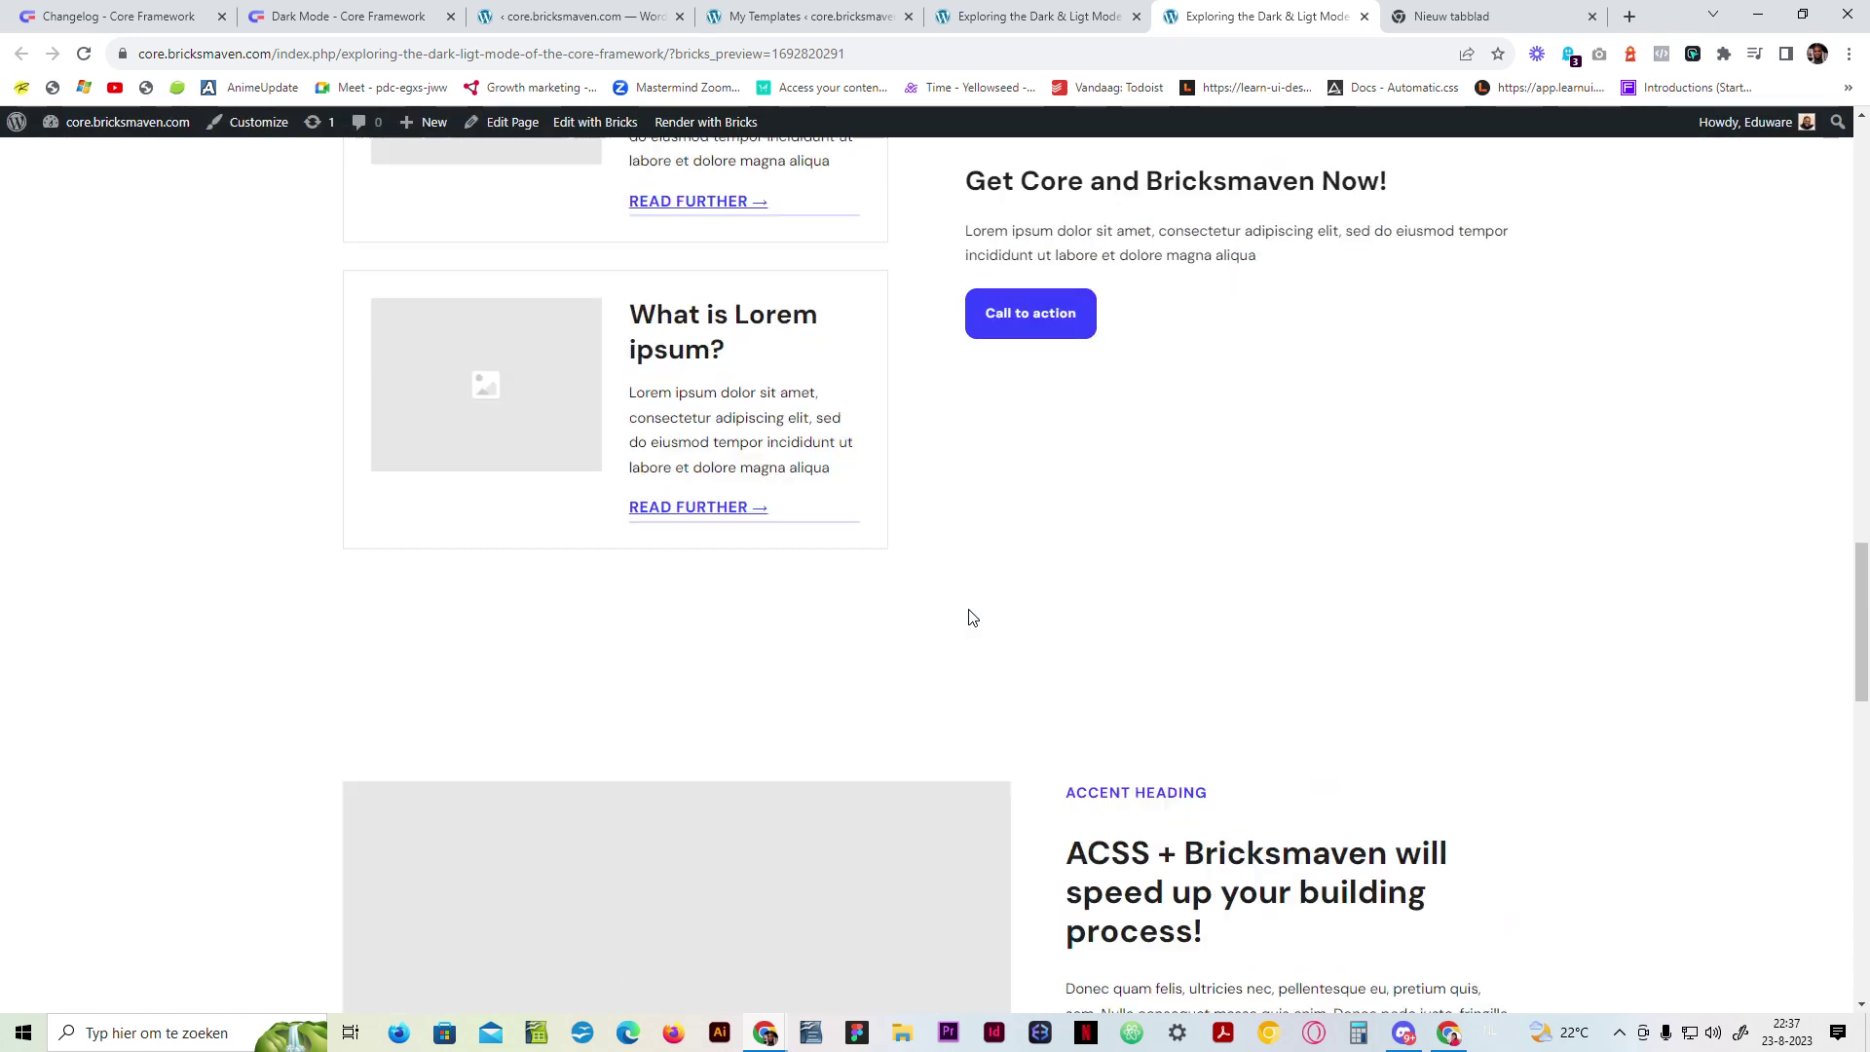
{"action": "scroll", "coordinate": [969, 613], "scroll_direction": "up", "scroll_amount": 8}
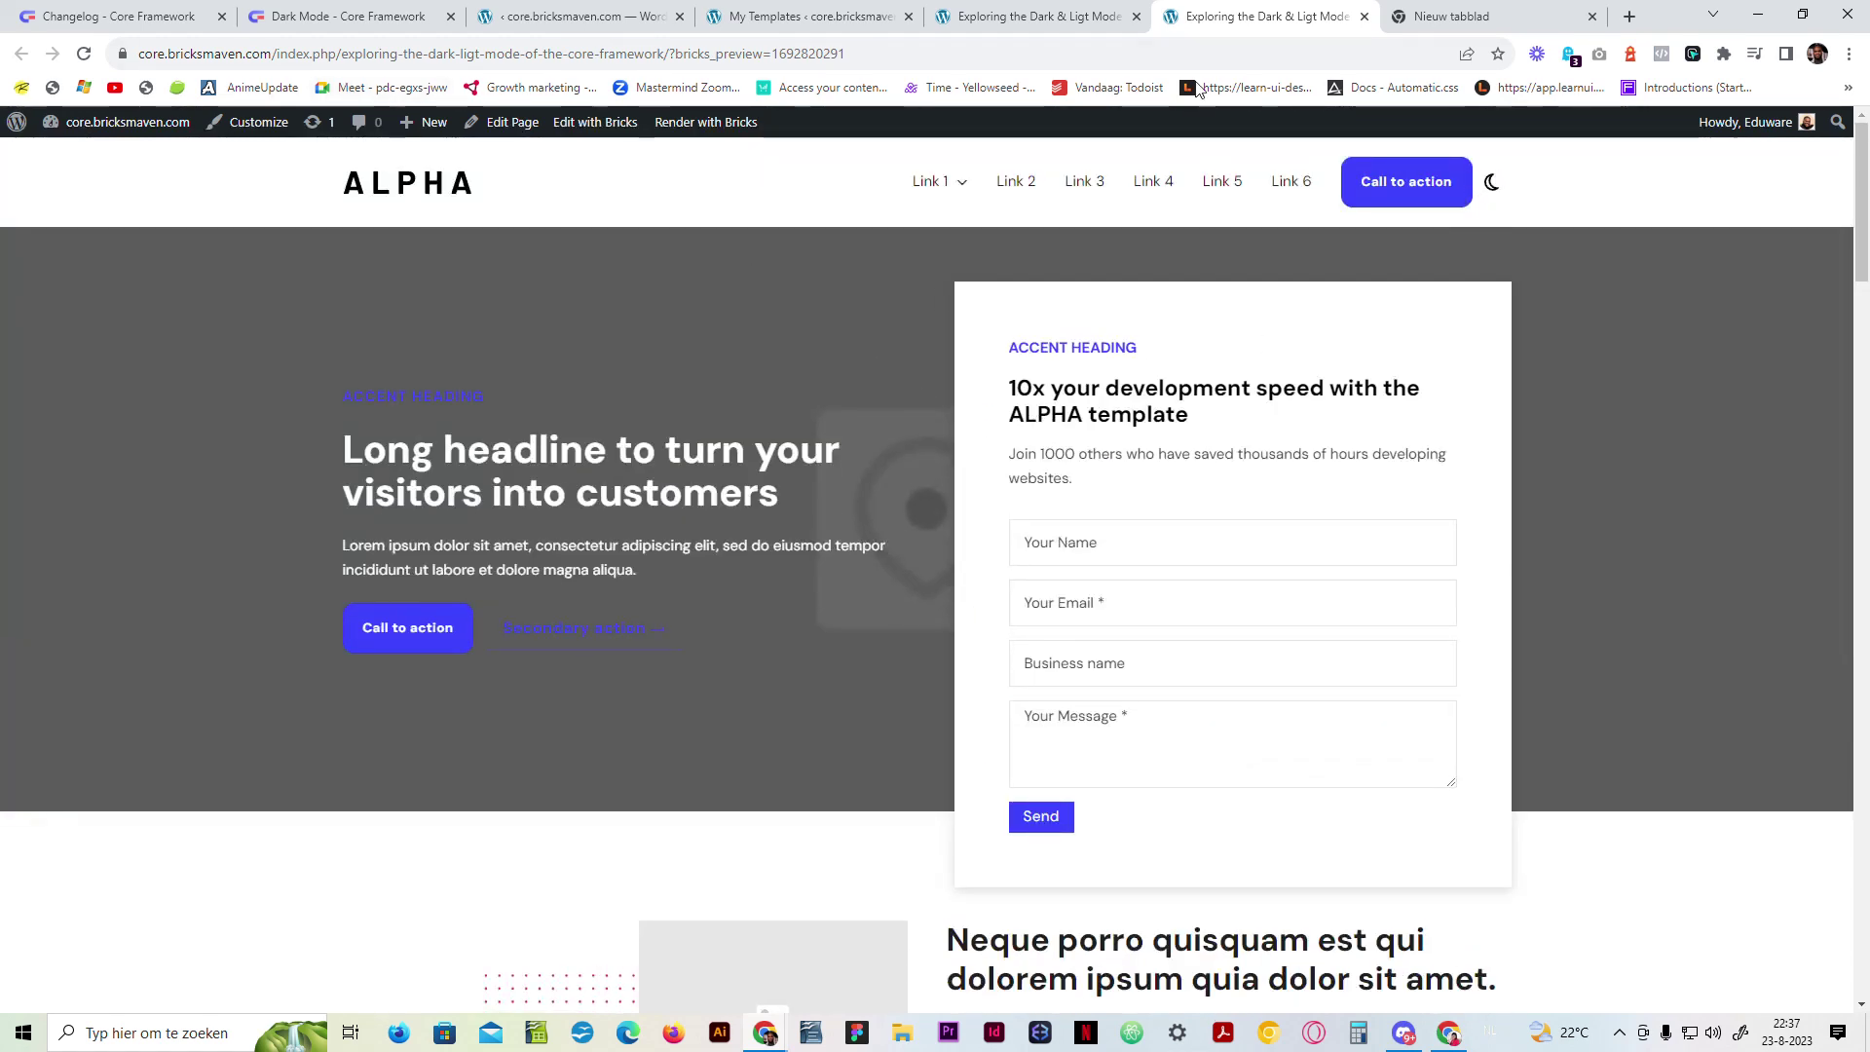
Step: Switch the landing page to dark mode and scroll through its sections
{"action": "left_click", "coordinate": [1492, 187]}
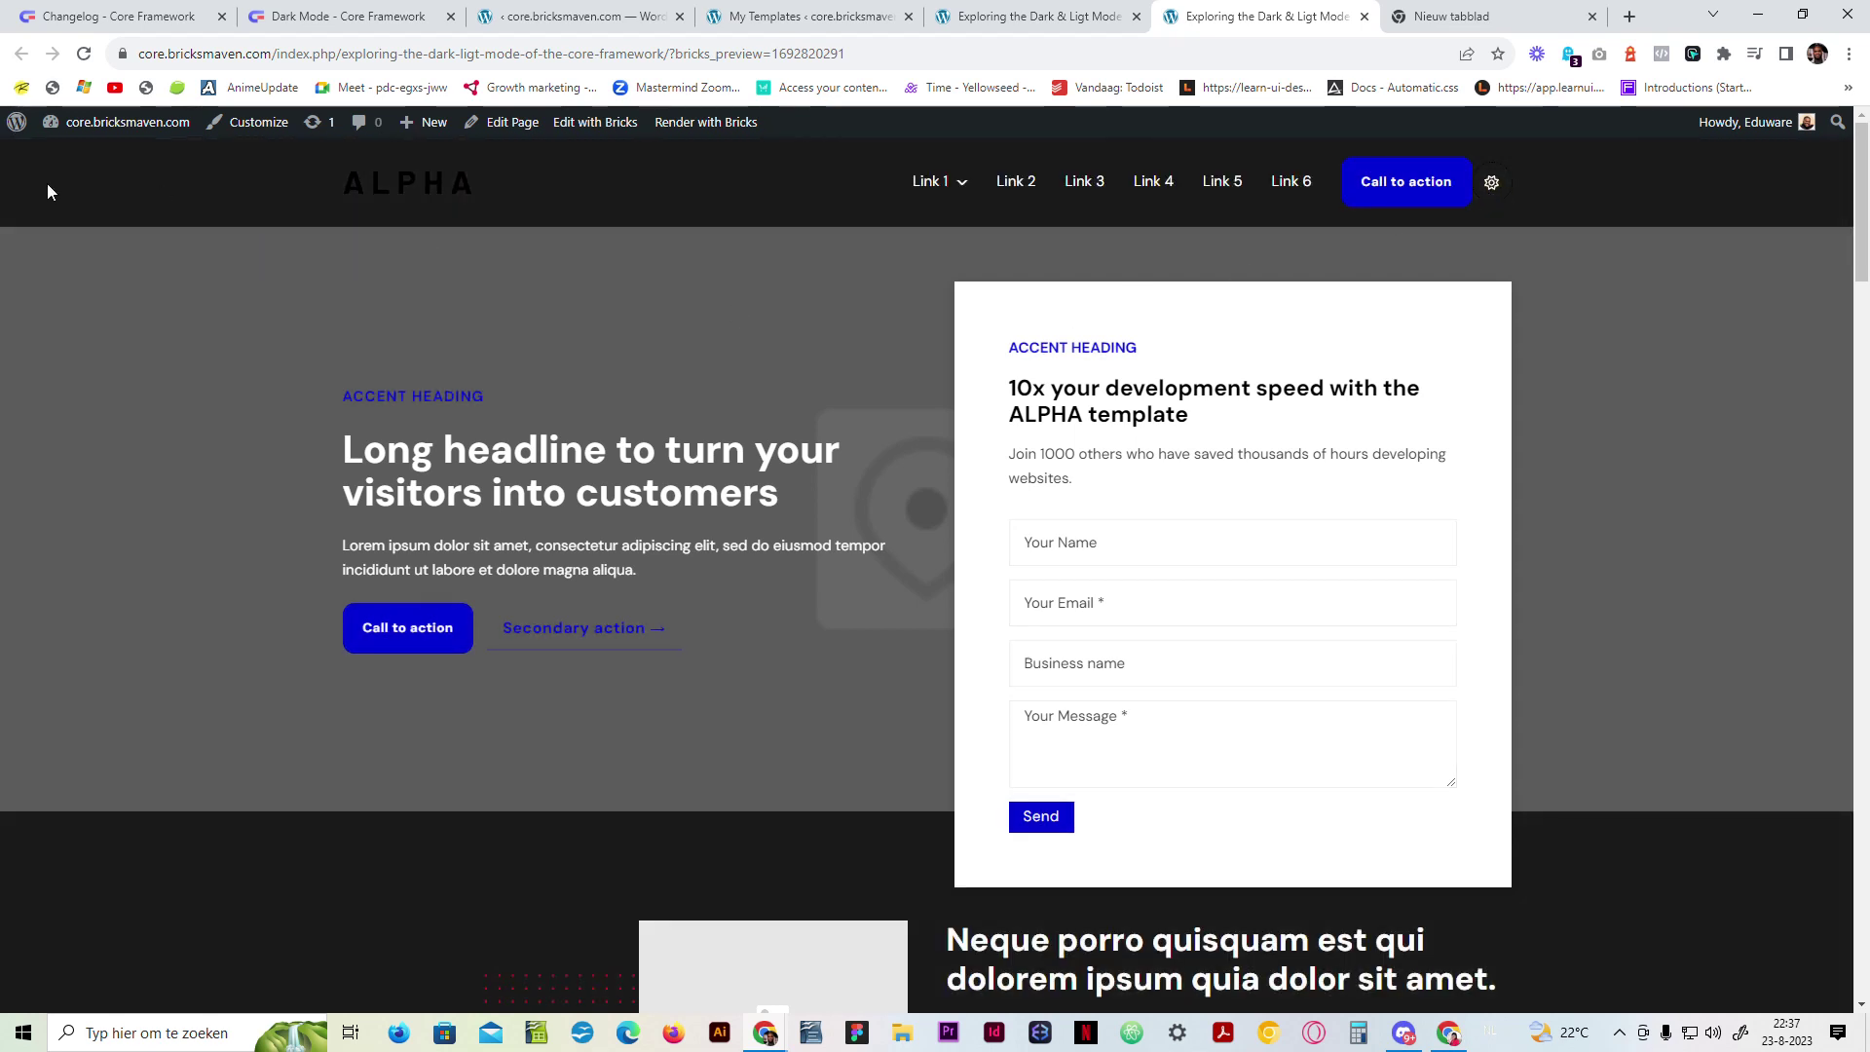
{"action": "scroll", "coordinate": [834, 633], "scroll_direction": "down", "scroll_amount": 10}
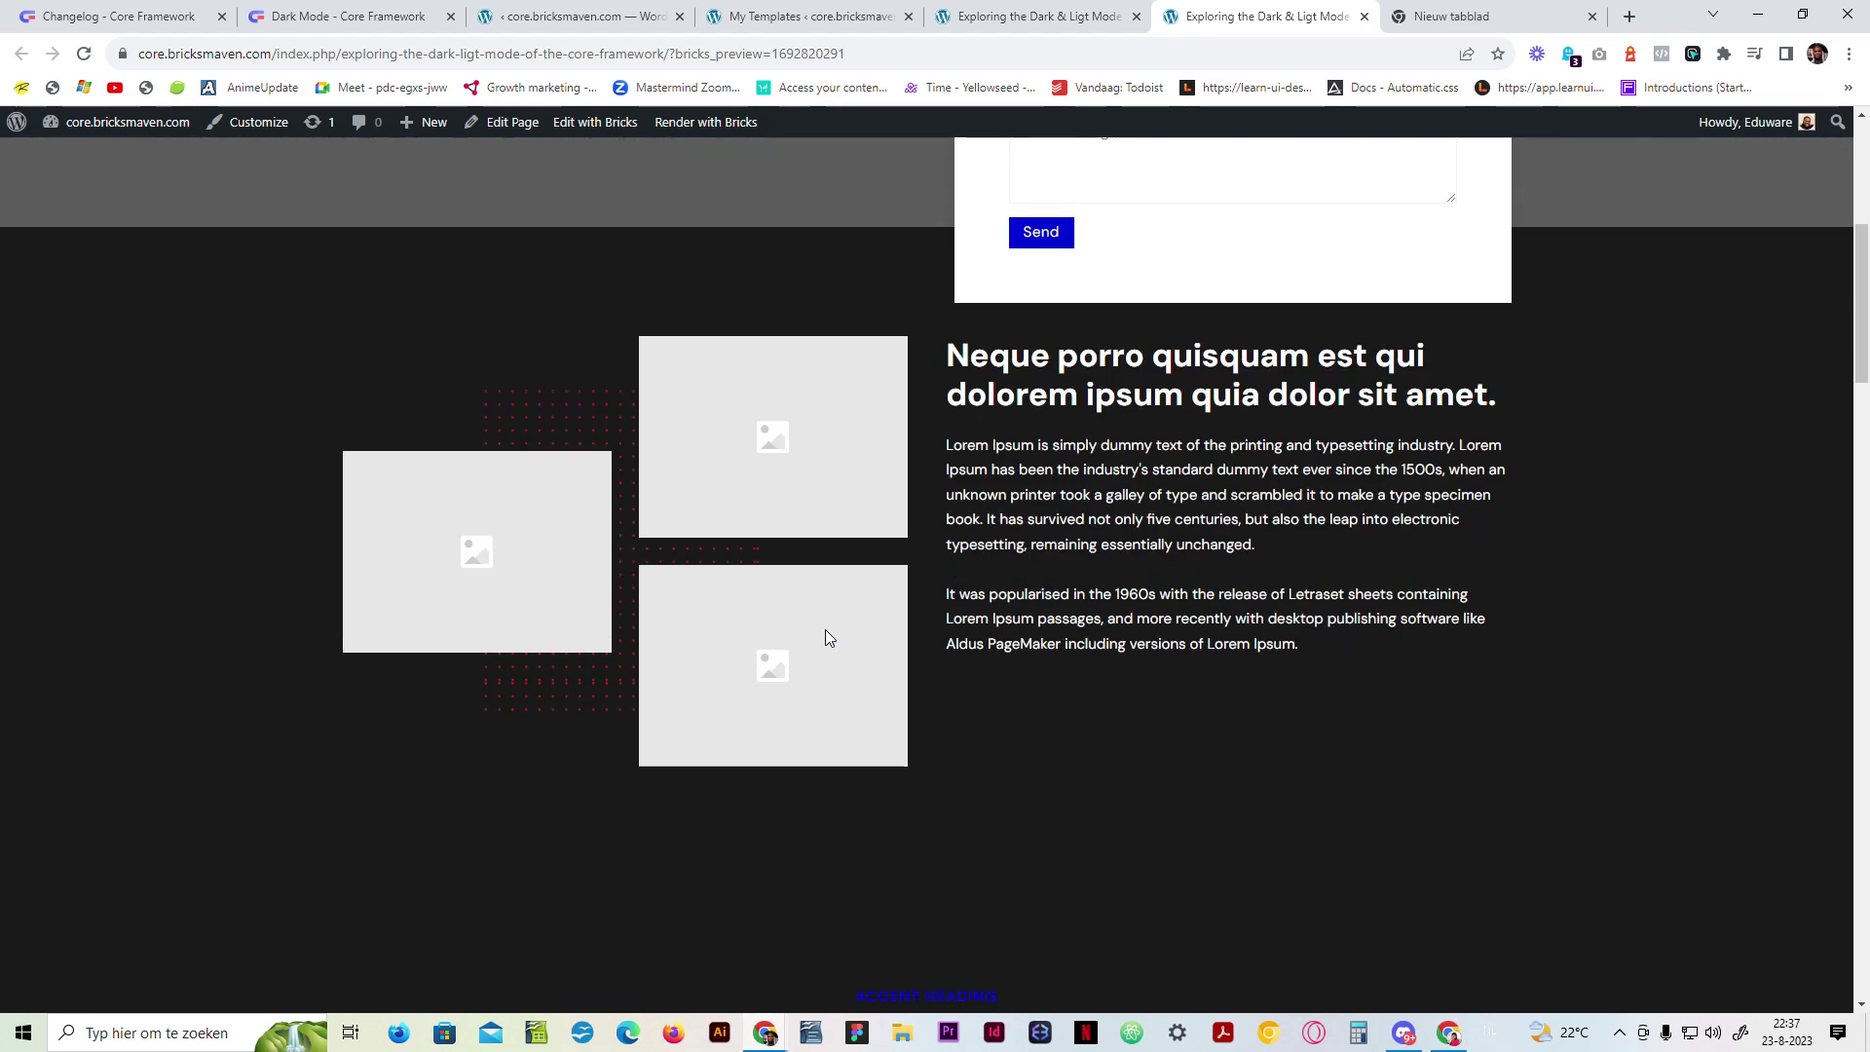
{"action": "scroll", "coordinate": [826, 633], "scroll_direction": "down", "scroll_amount": 4}
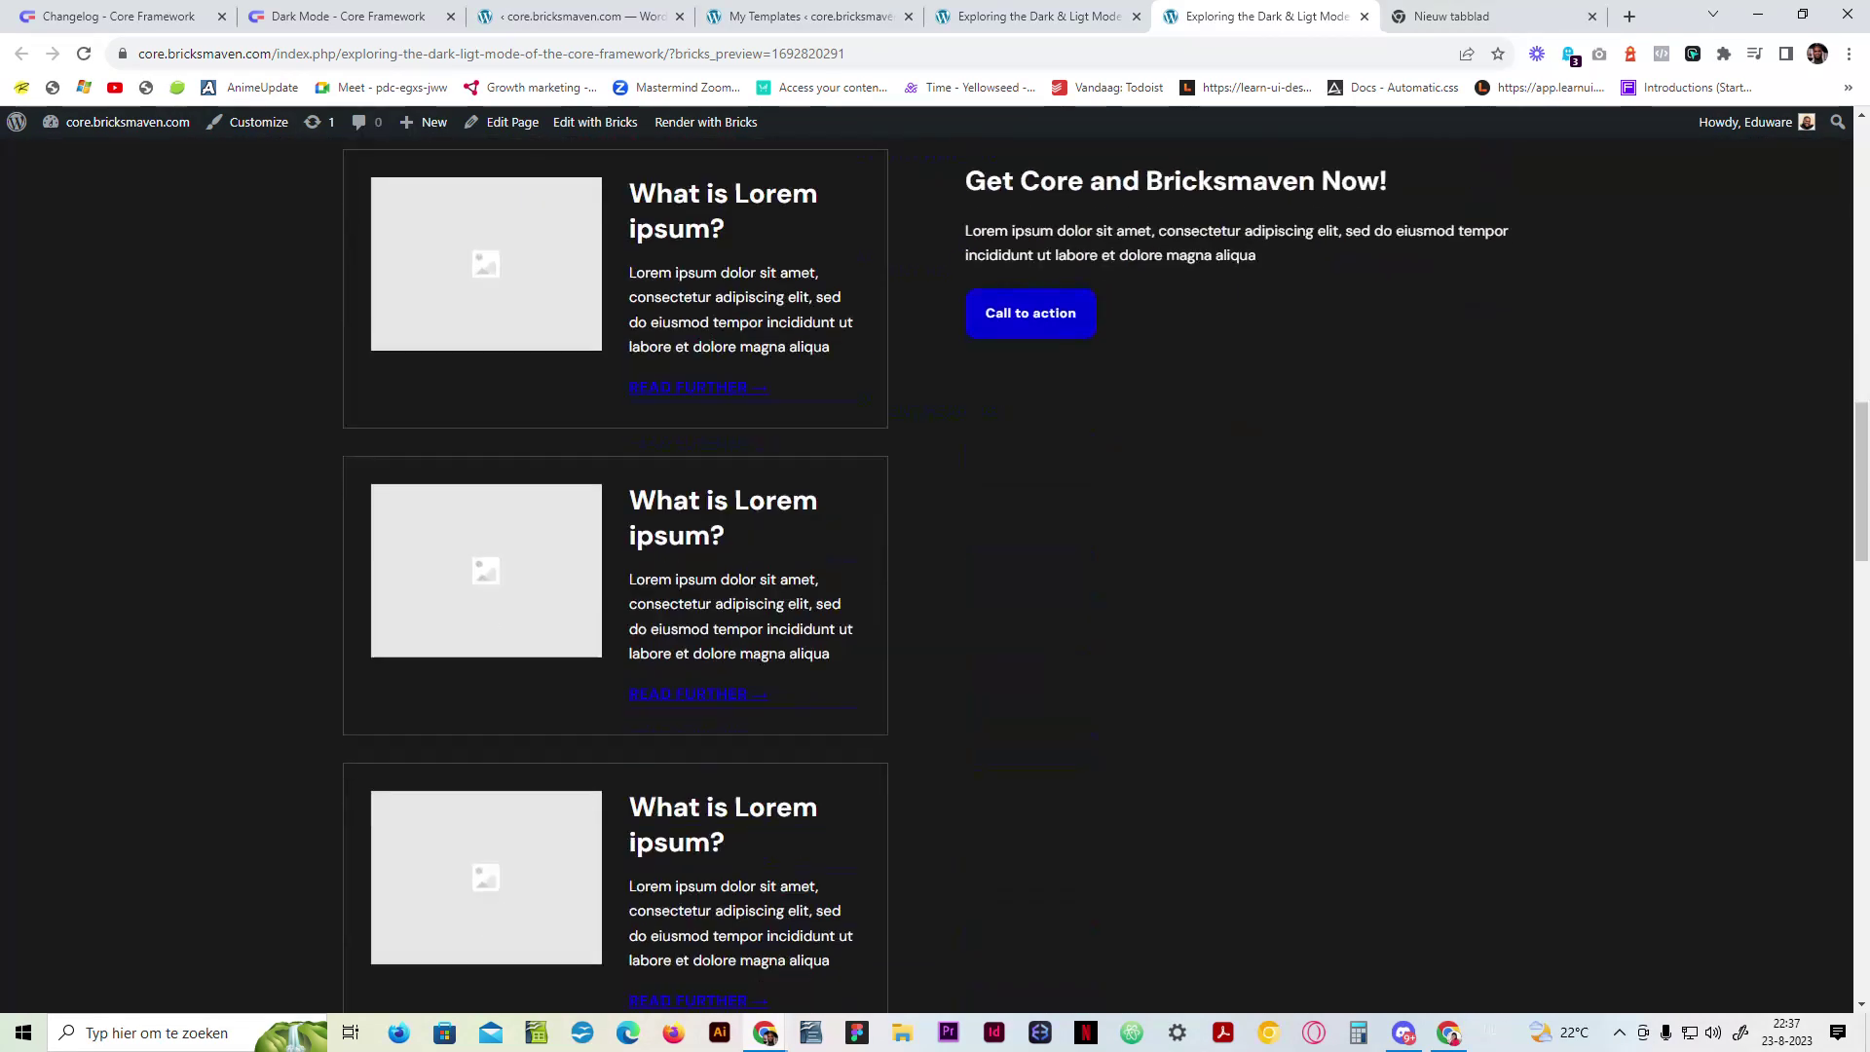
{"action": "scroll", "coordinate": [827, 639], "scroll_direction": "down", "scroll_amount": 5}
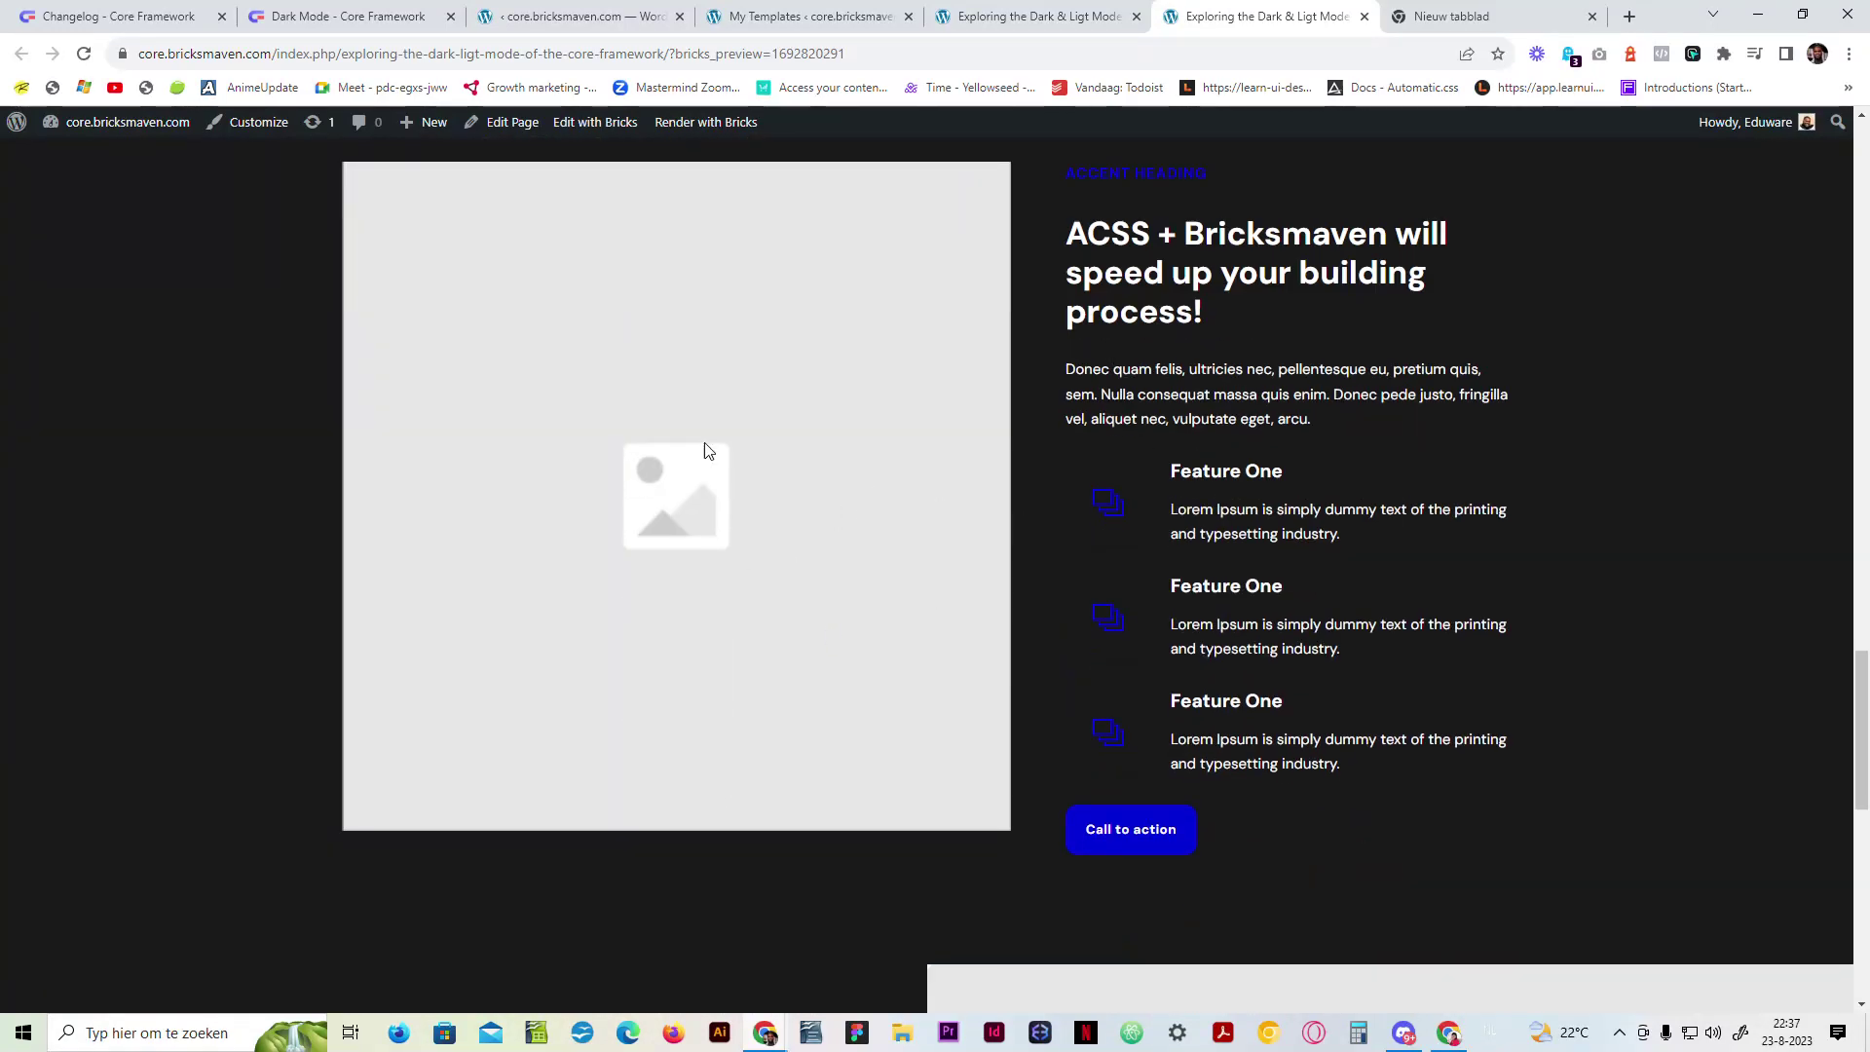
{"action": "scroll", "coordinate": [779, 409], "scroll_direction": "up", "scroll_amount": 3}
{"action": "scroll", "coordinate": [876, 526], "scroll_direction": "down", "scroll_amount": 3}
{"action": "scroll", "coordinate": [922, 525], "scroll_direction": "up", "scroll_amount": 2}
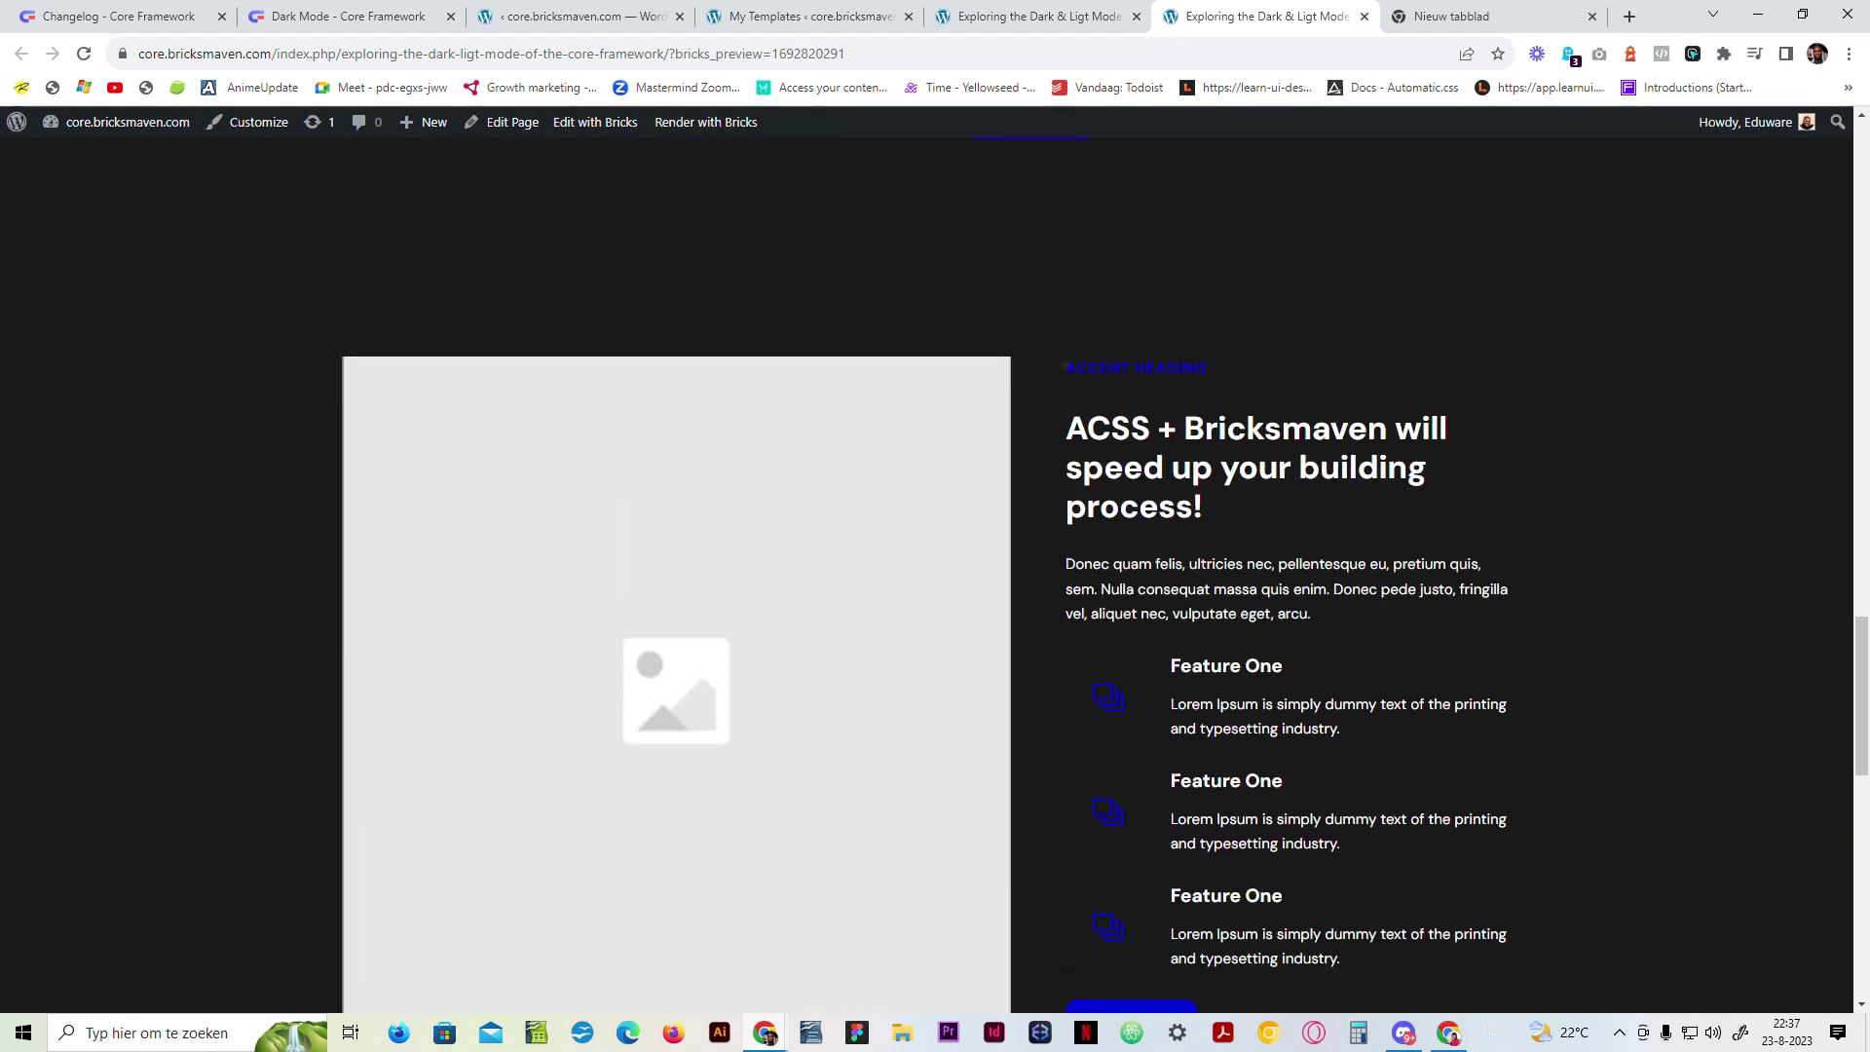
Step: Select the ACCENT HEADING text near the top of the page to inspect it
{"action": "left_click_drag", "start_coordinate": [1063, 368], "coordinate": [1222, 369]}
{"action": "left_click_drag", "start_coordinate": [1060, 370], "coordinate": [1231, 368]}
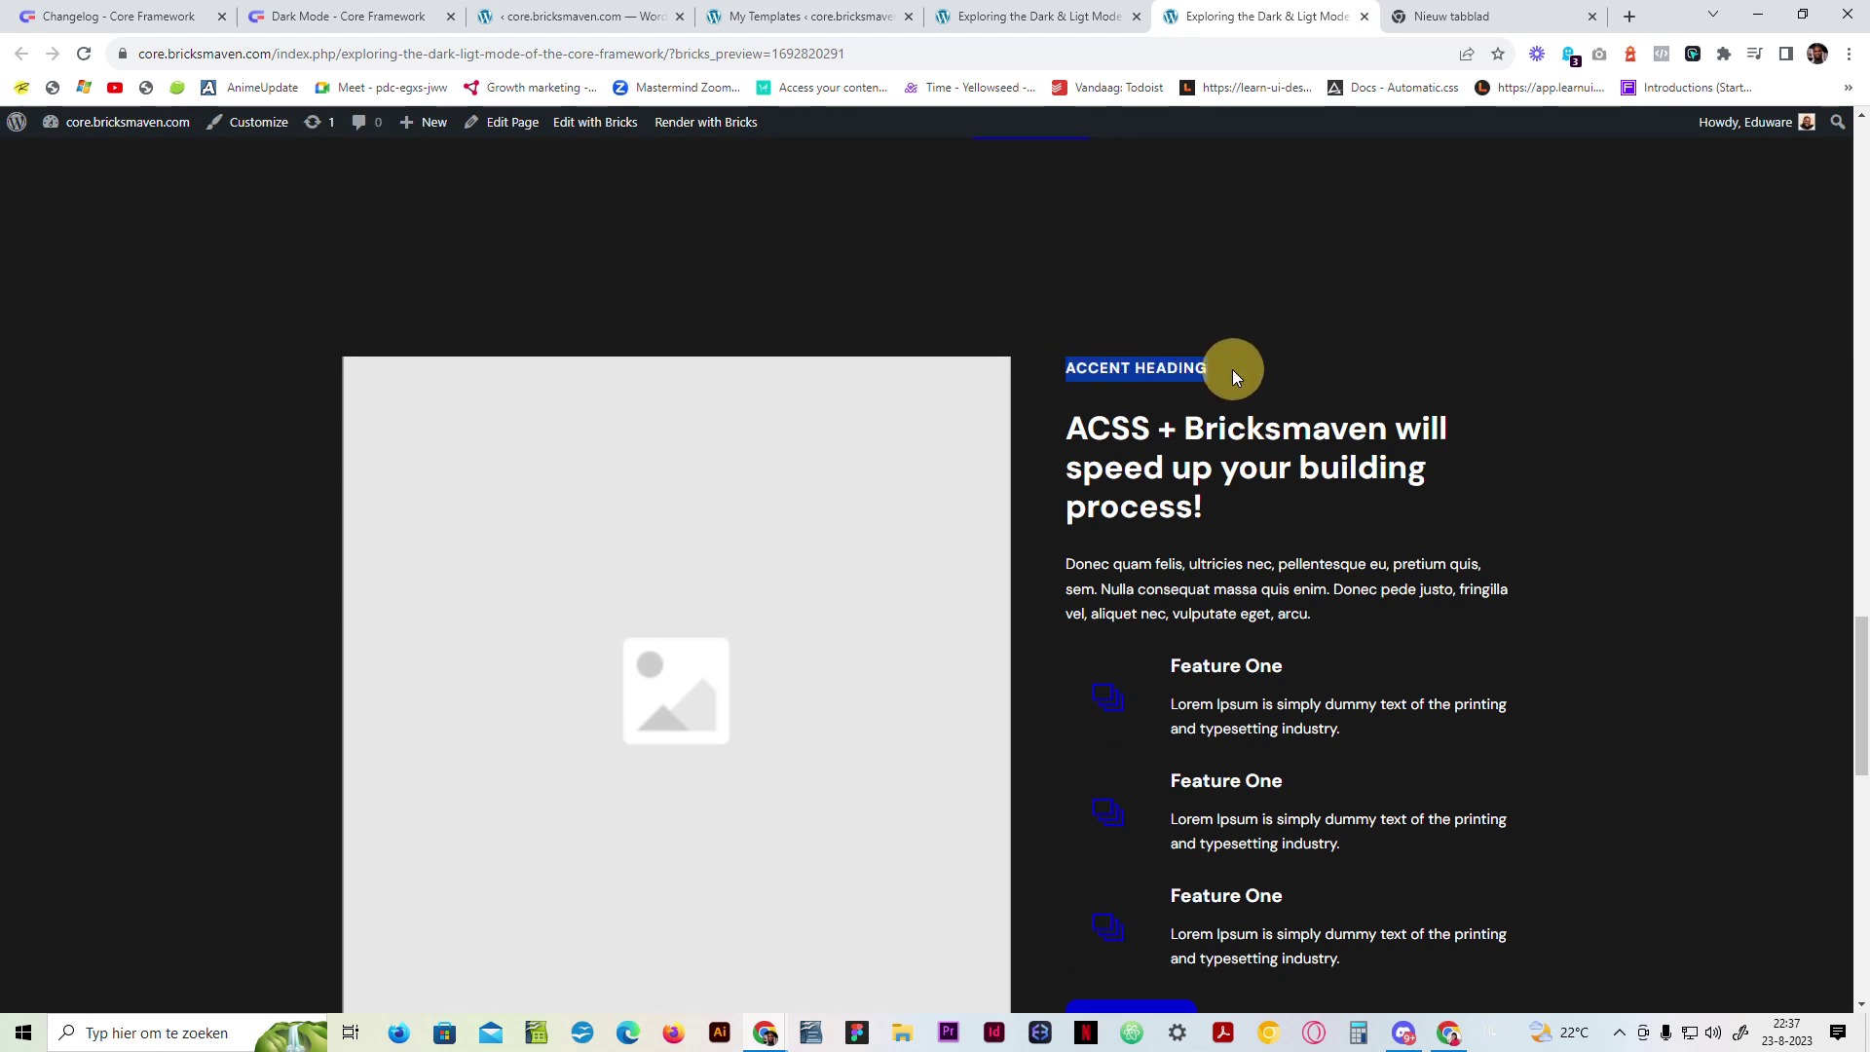
{"action": "left_click", "coordinate": [1231, 368]}
{"action": "scroll", "coordinate": [974, 458], "scroll_direction": "up", "scroll_amount": 4}
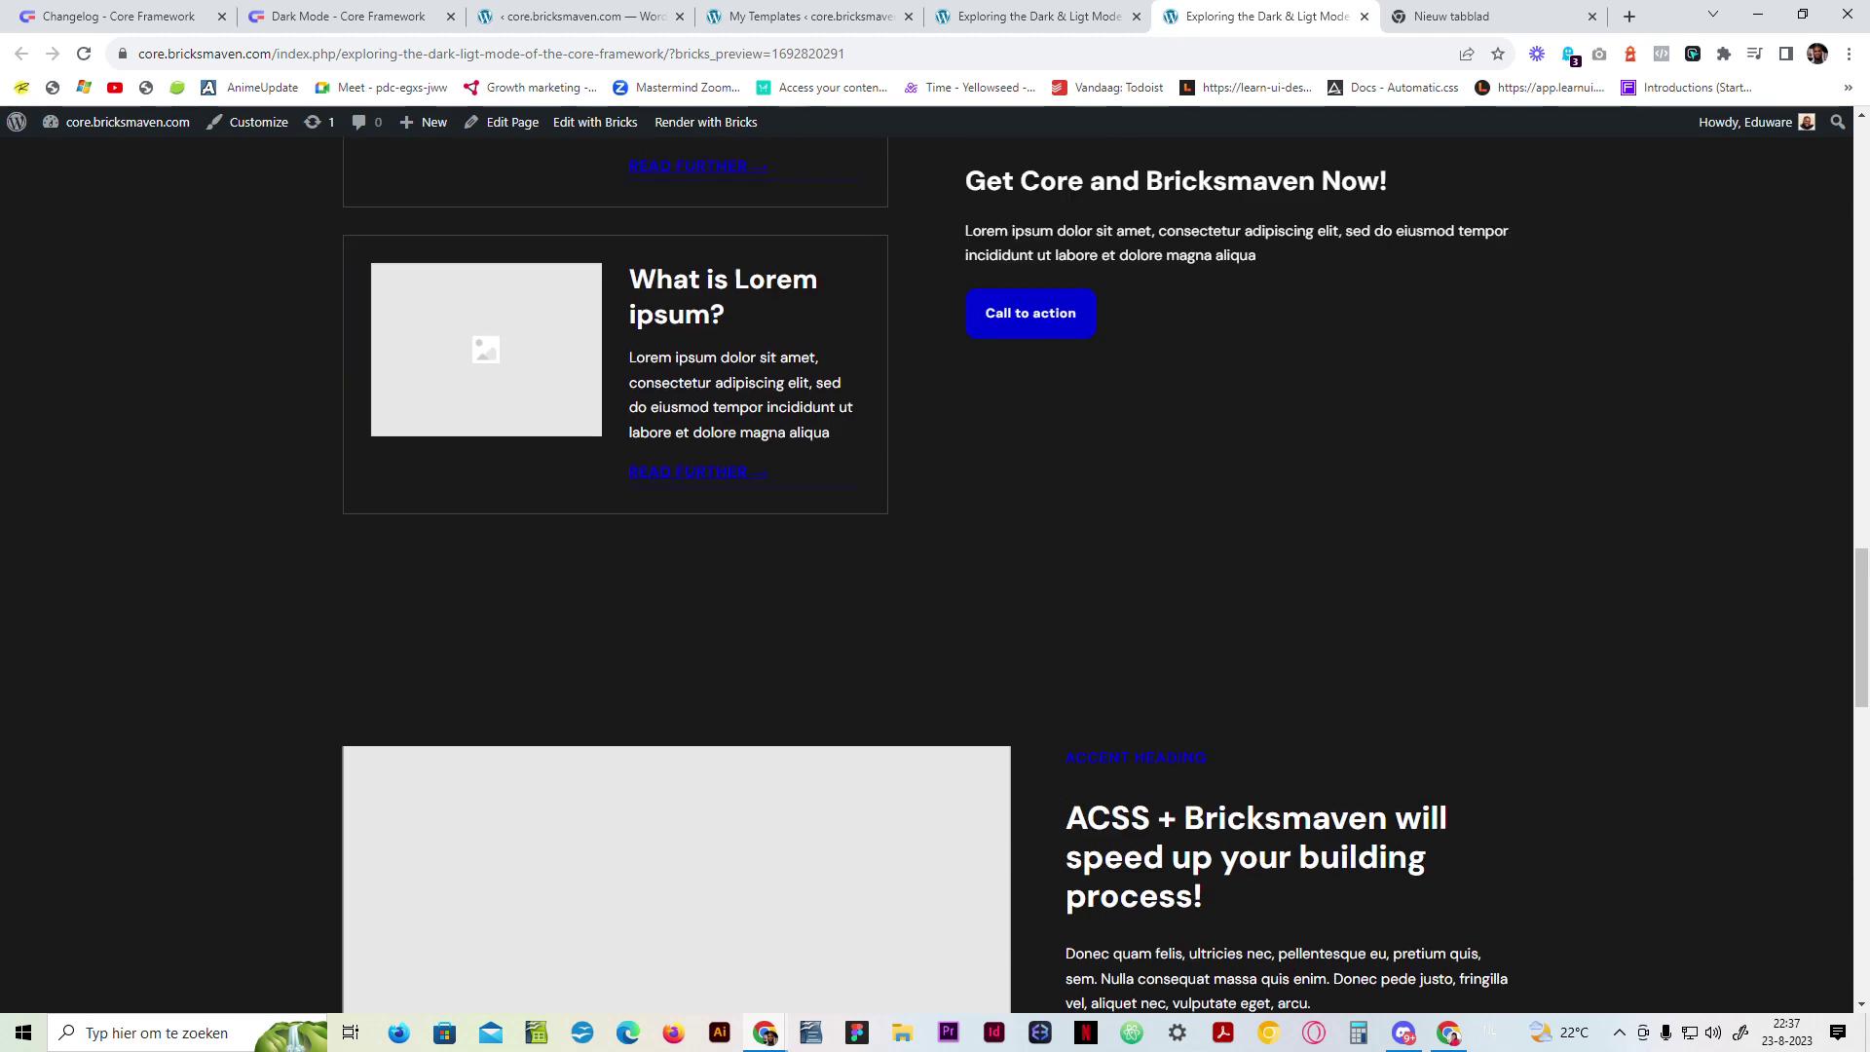
{"action": "scroll", "coordinate": [1101, 557], "scroll_direction": "down", "scroll_amount": 2}
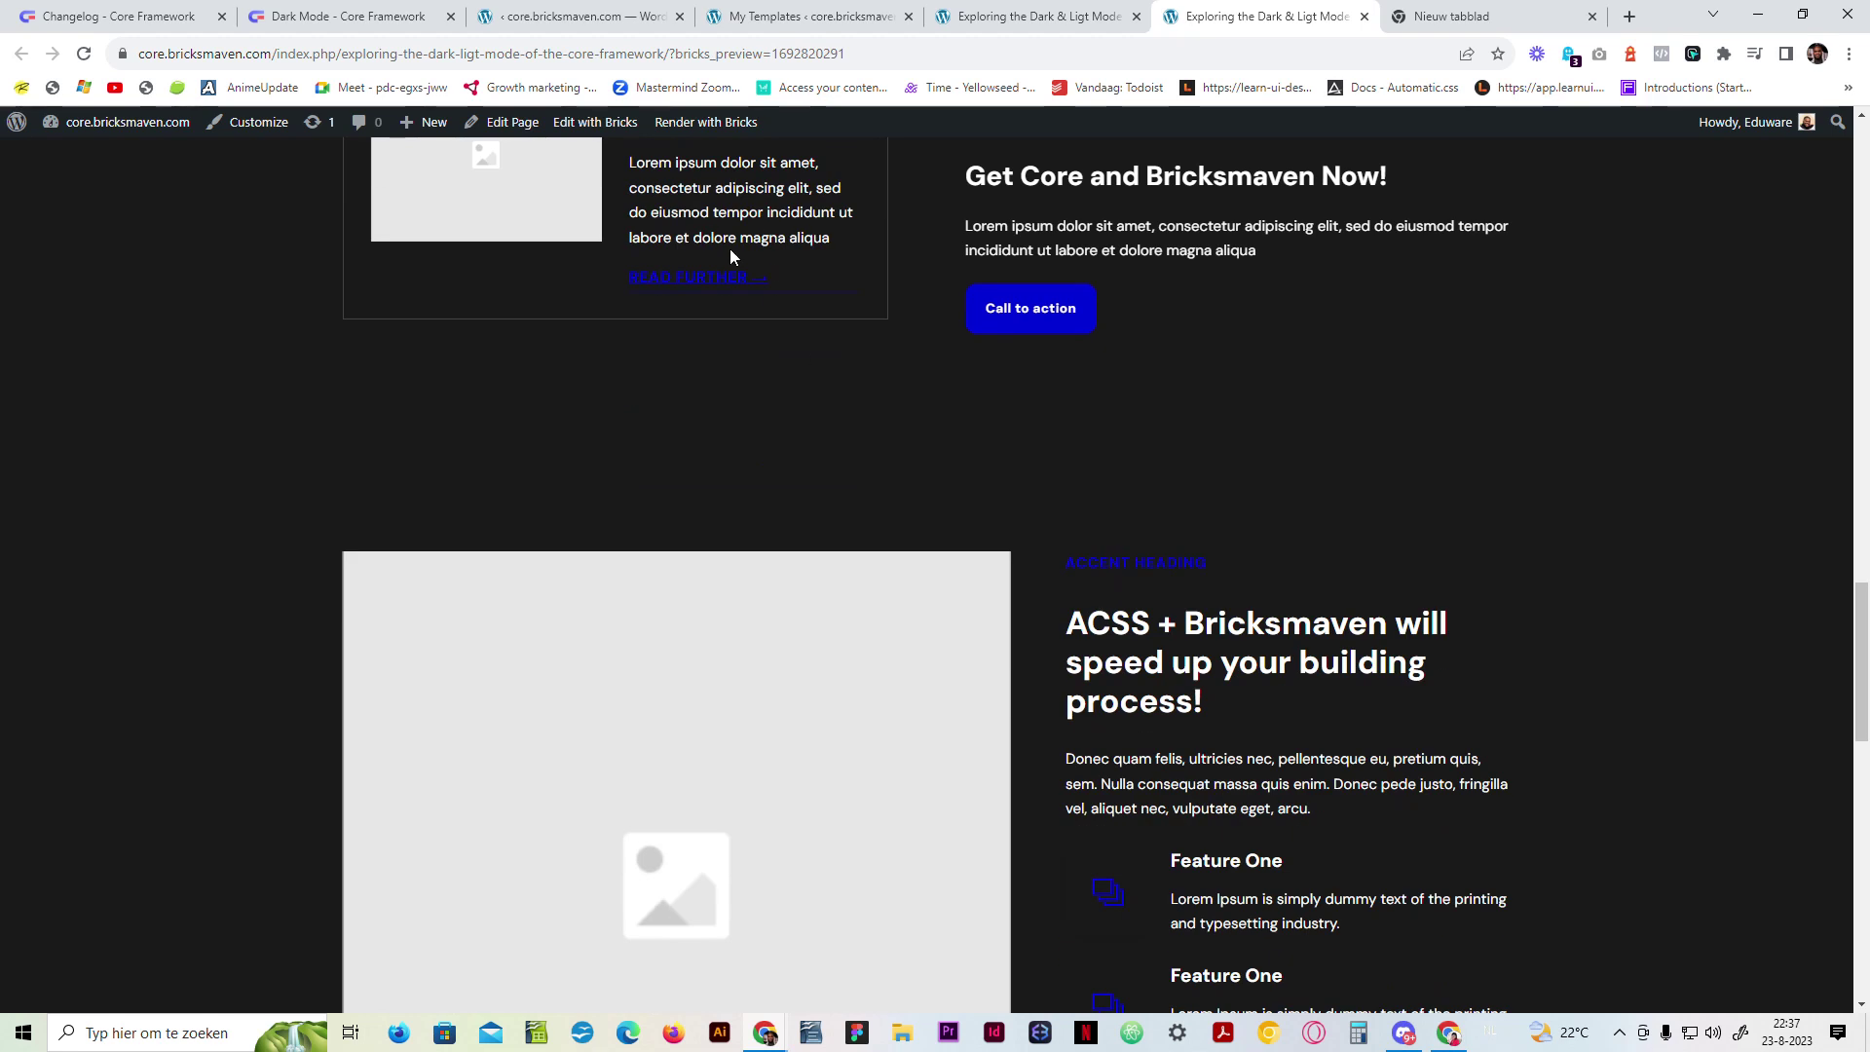
Step: Inspect the lower ACCENT HEADING text, then return to the top of the page
{"action": "left_click_drag", "start_coordinate": [1119, 565], "coordinate": [1212, 563]}
{"action": "left_click", "coordinate": [1065, 565]}
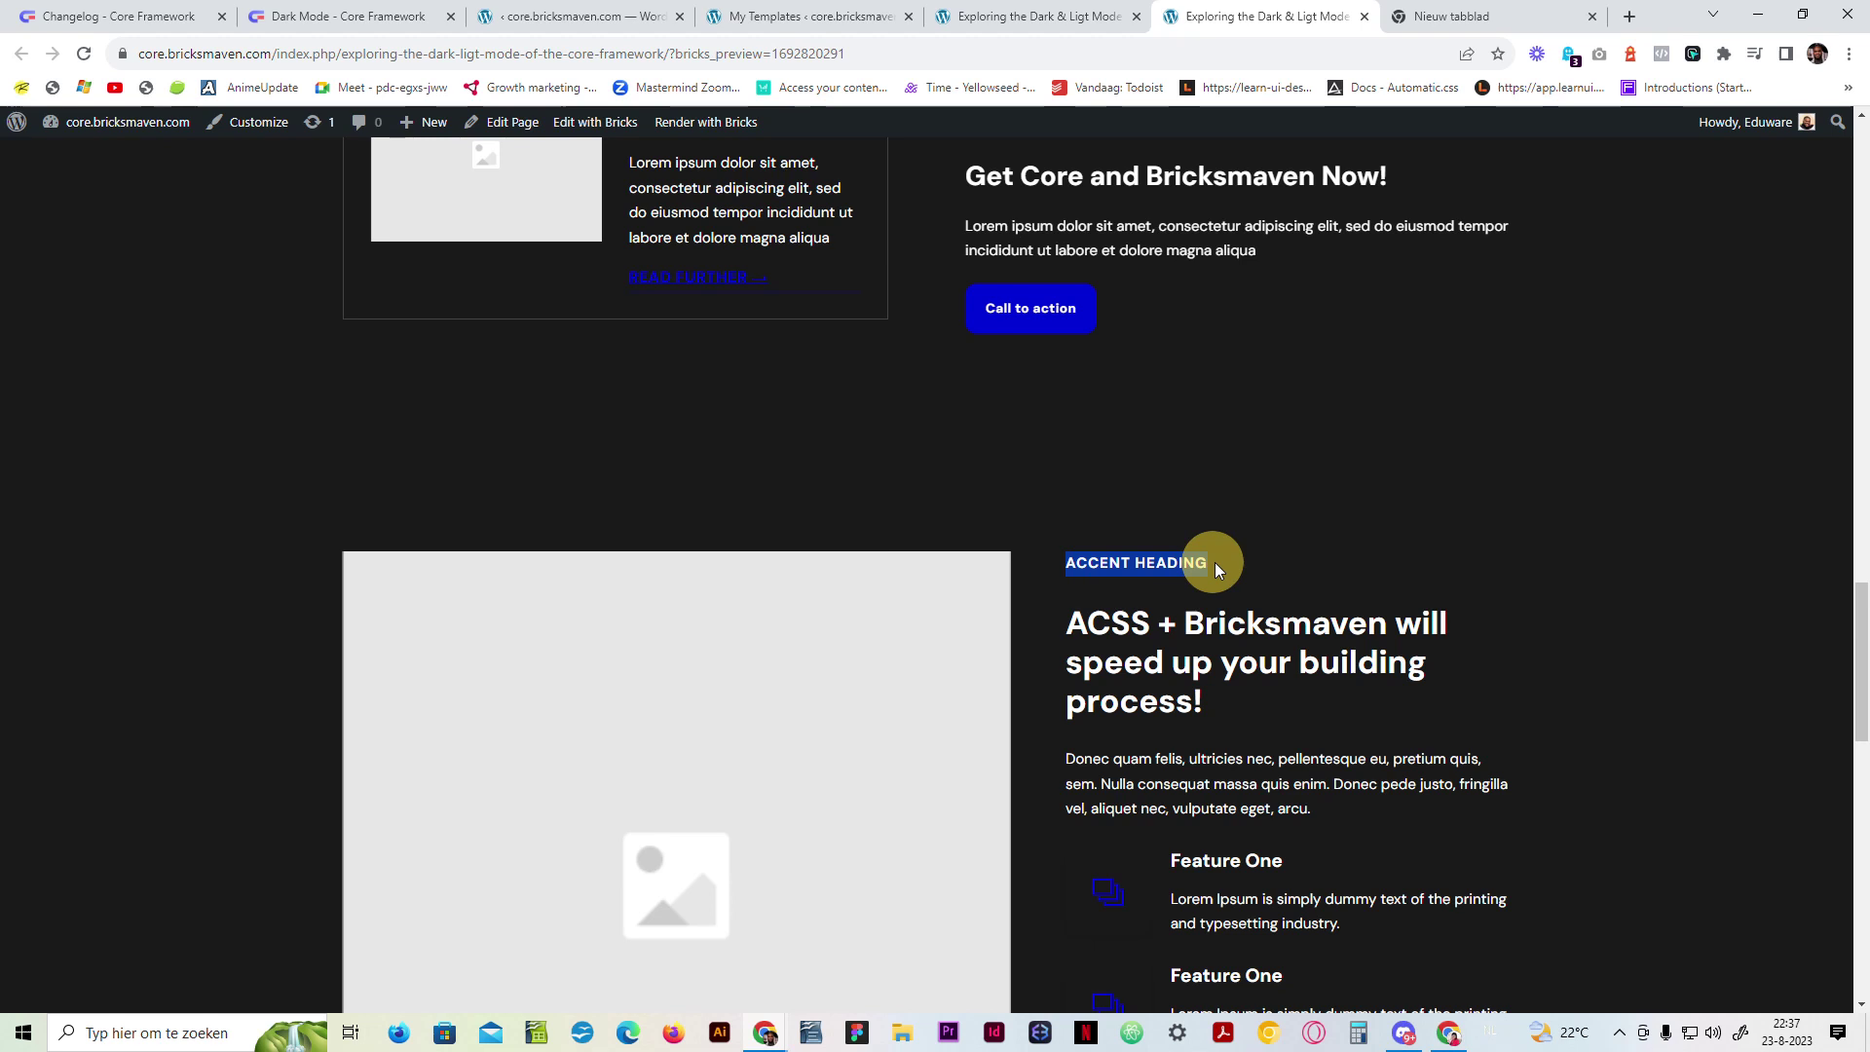
{"action": "left_click", "coordinate": [1205, 561]}
{"action": "scroll", "coordinate": [982, 647], "scroll_direction": "down", "scroll_amount": 13}
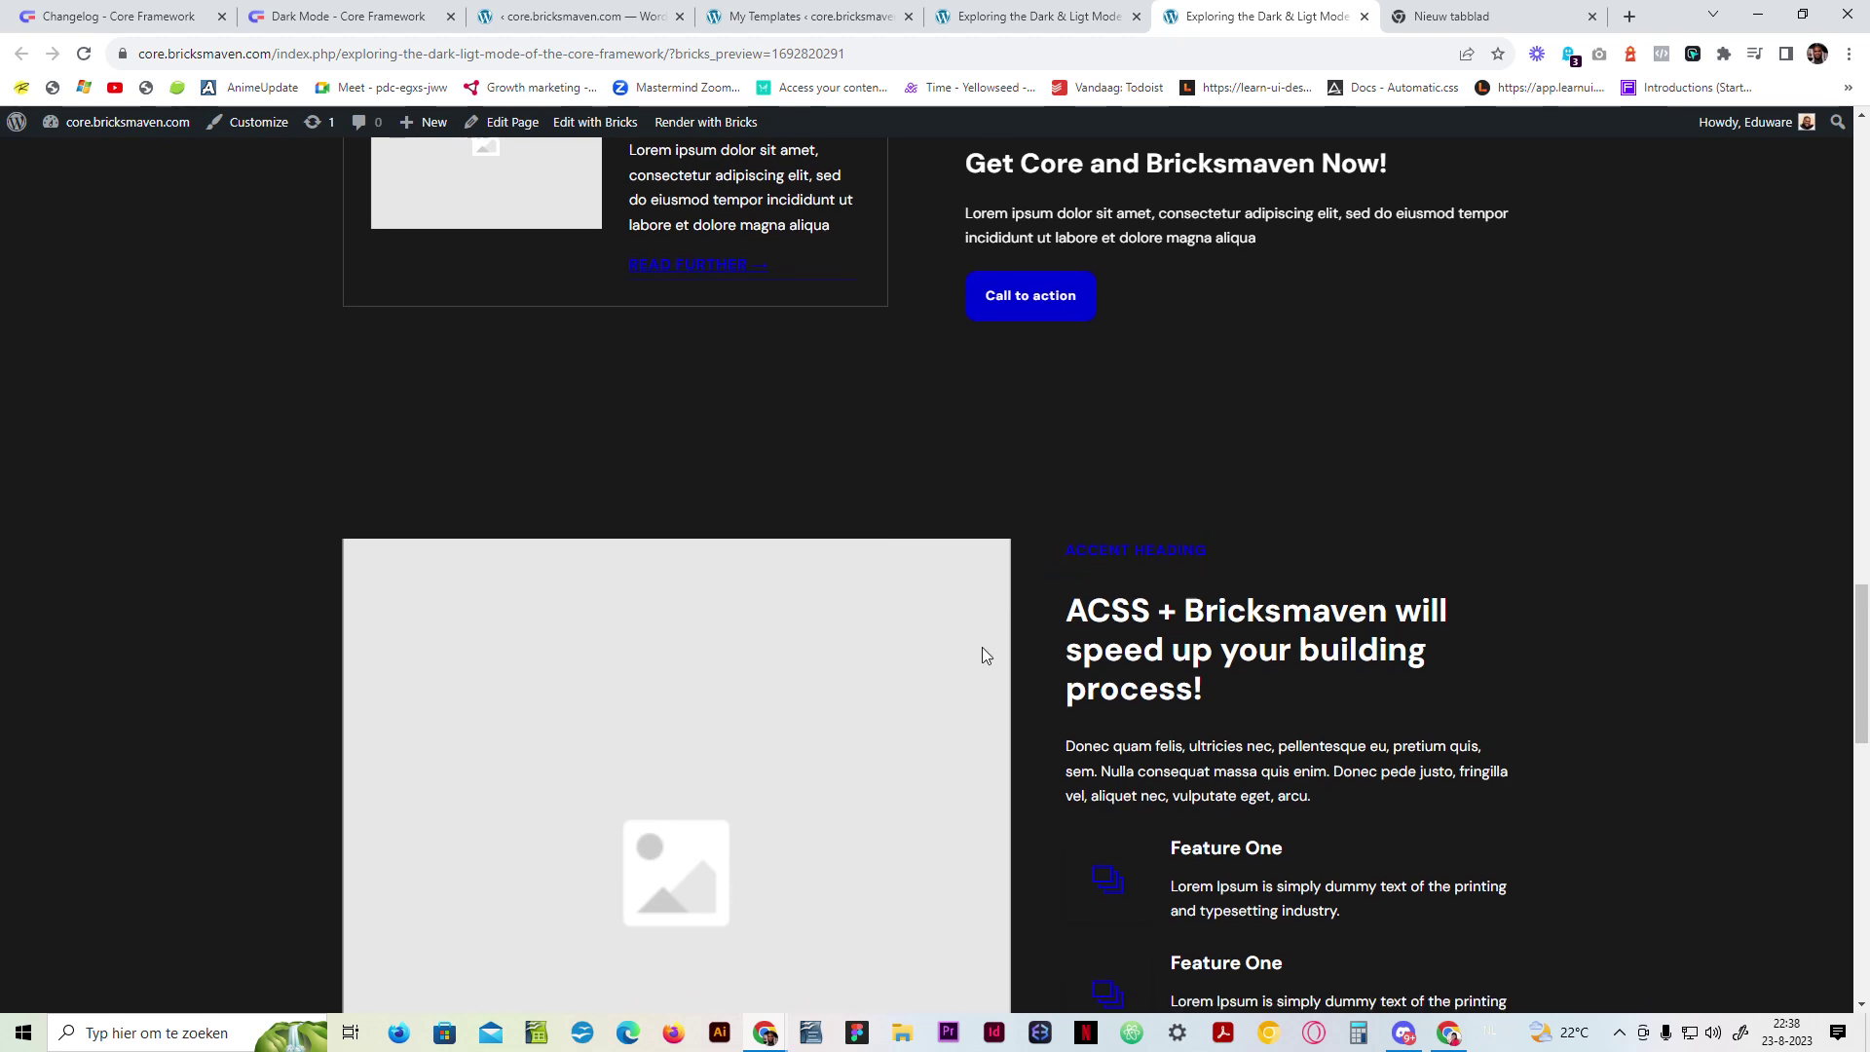
{"action": "scroll", "coordinate": [413, 705], "scroll_direction": "down", "scroll_amount": 2}
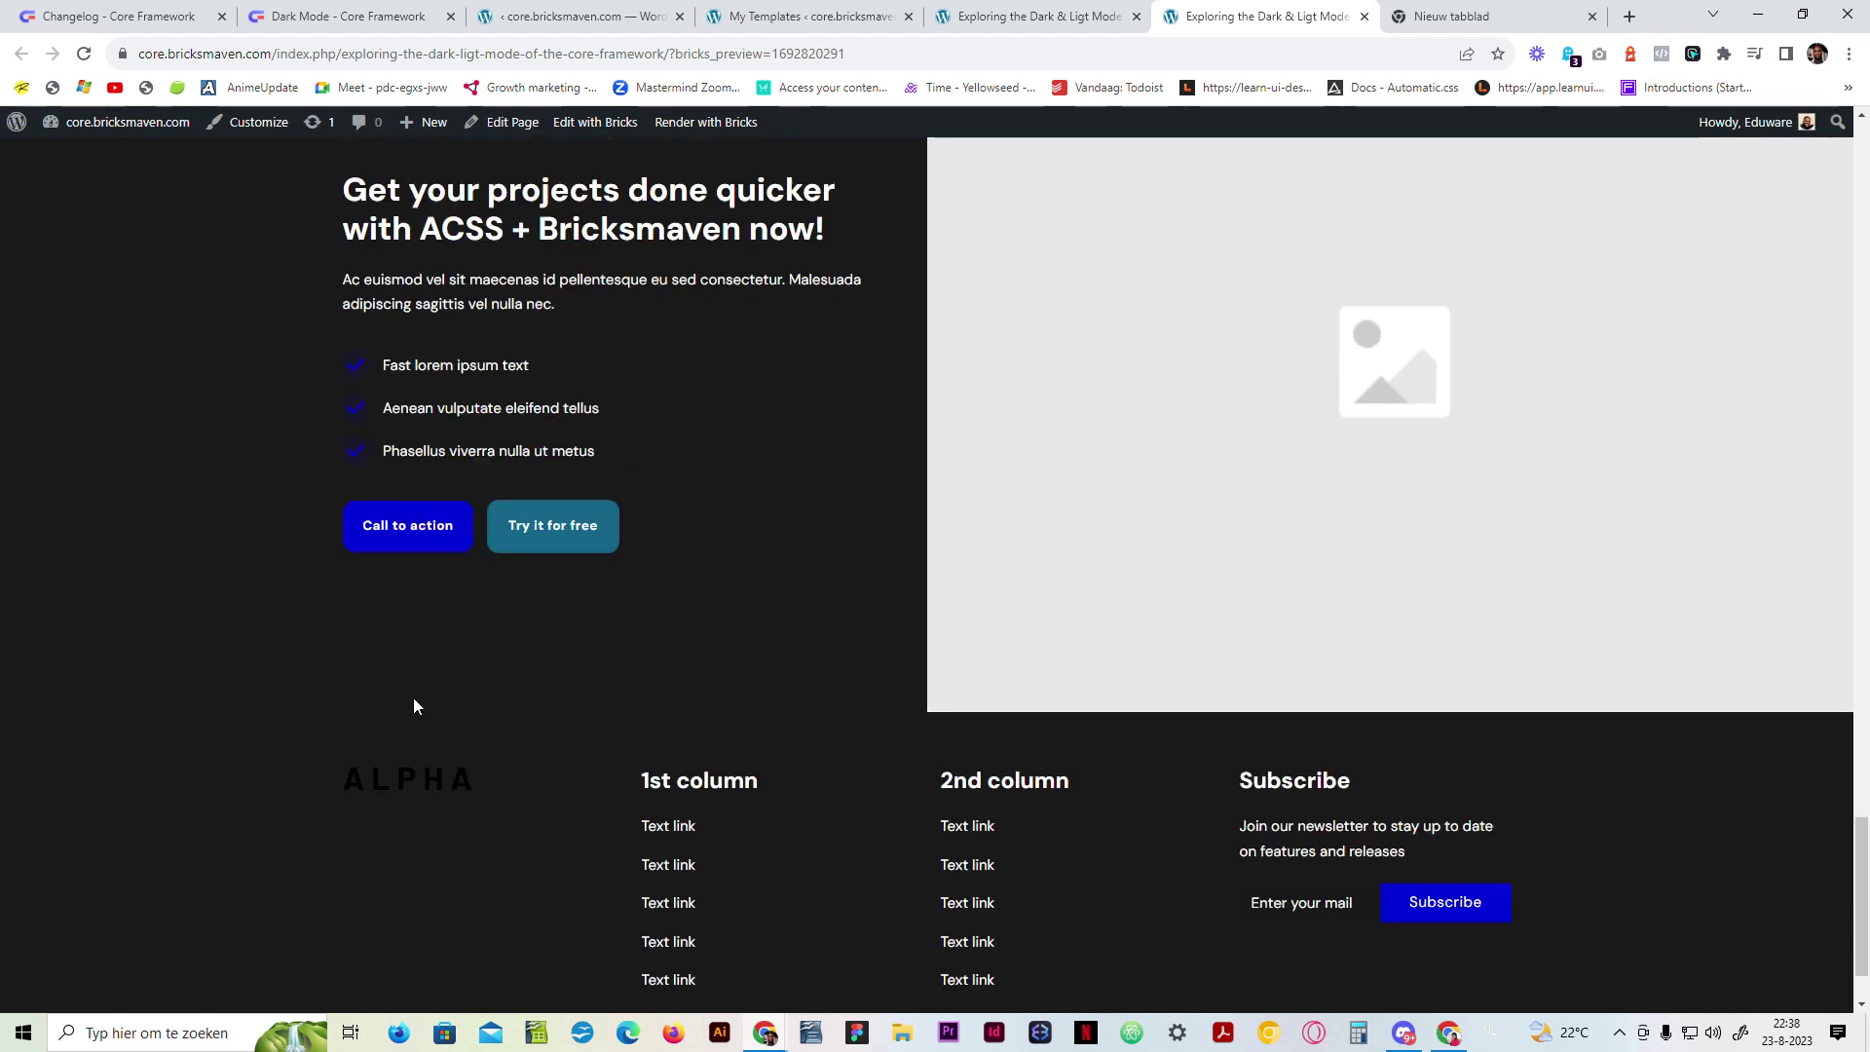
{"action": "scroll", "coordinate": [967, 733], "scroll_direction": "up", "scroll_amount": 3}
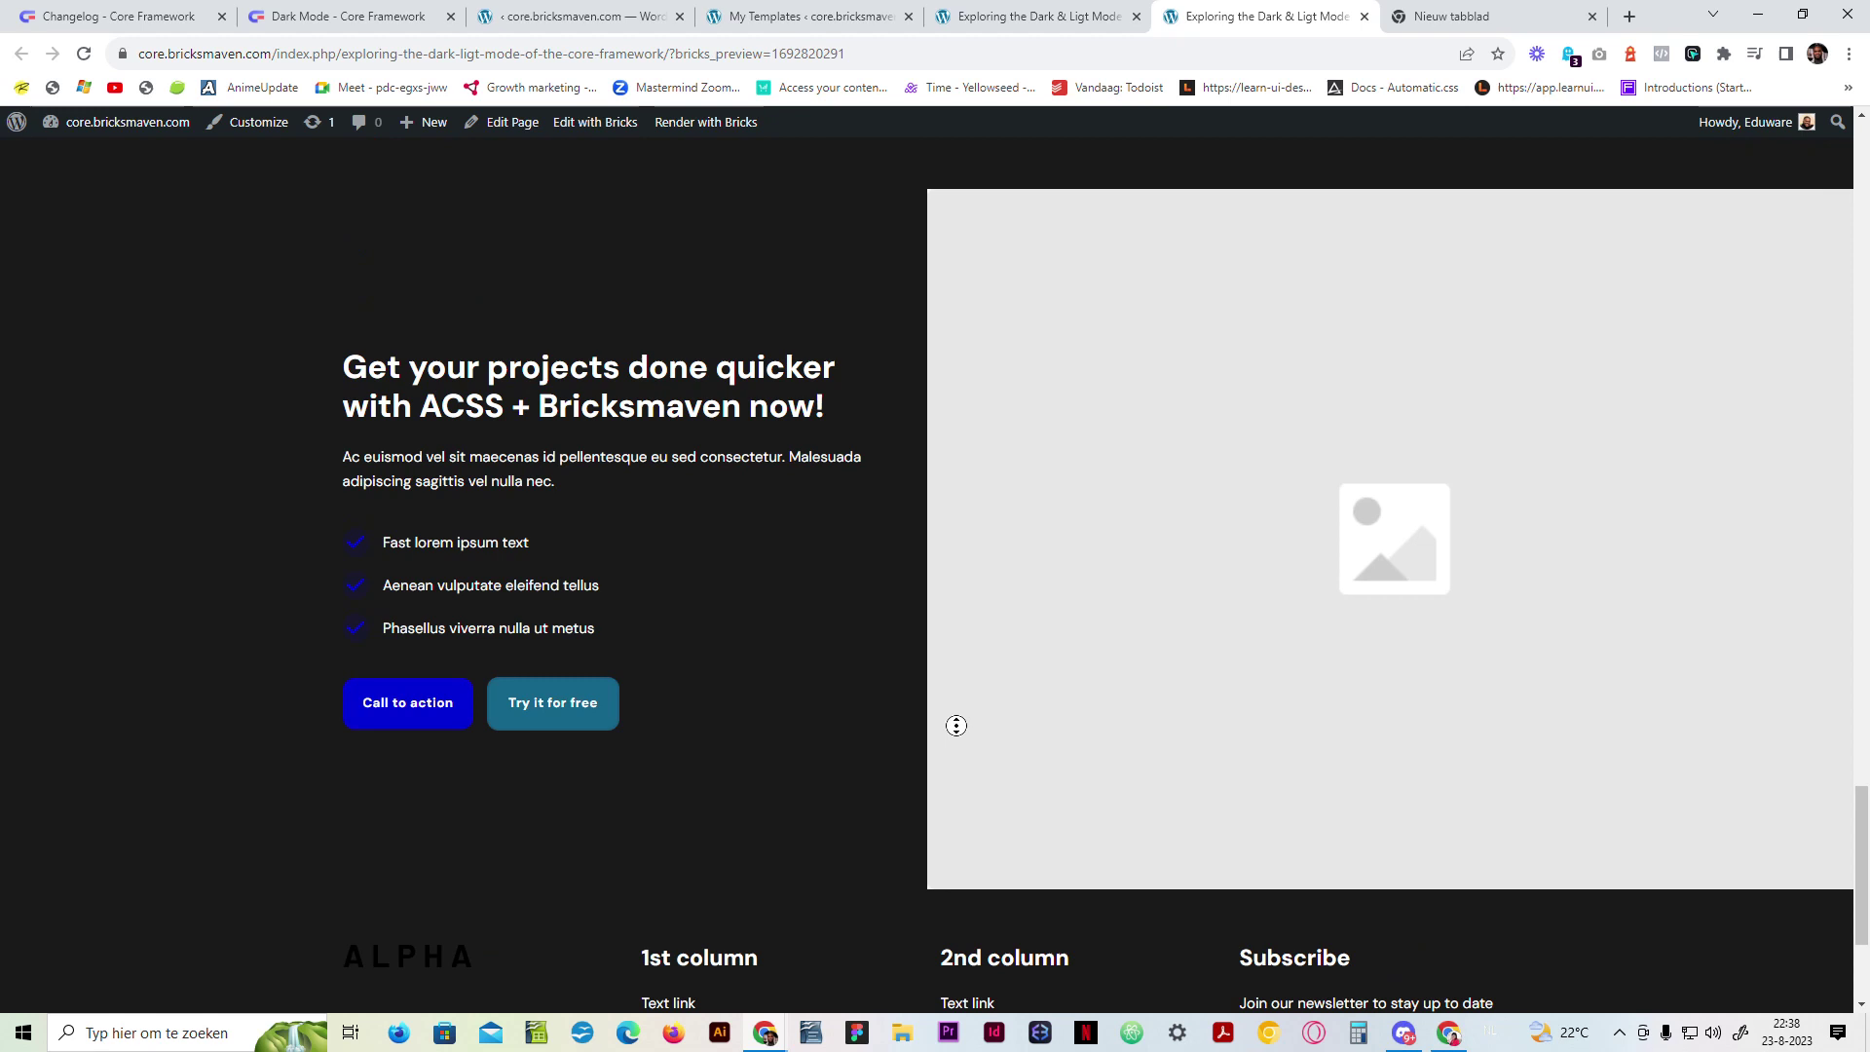
{"action": "scroll", "coordinate": [707, 609], "scroll_direction": "up", "scroll_amount": 10}
{"action": "scroll", "coordinate": [708, 608], "scroll_direction": "up", "scroll_amount": 10}
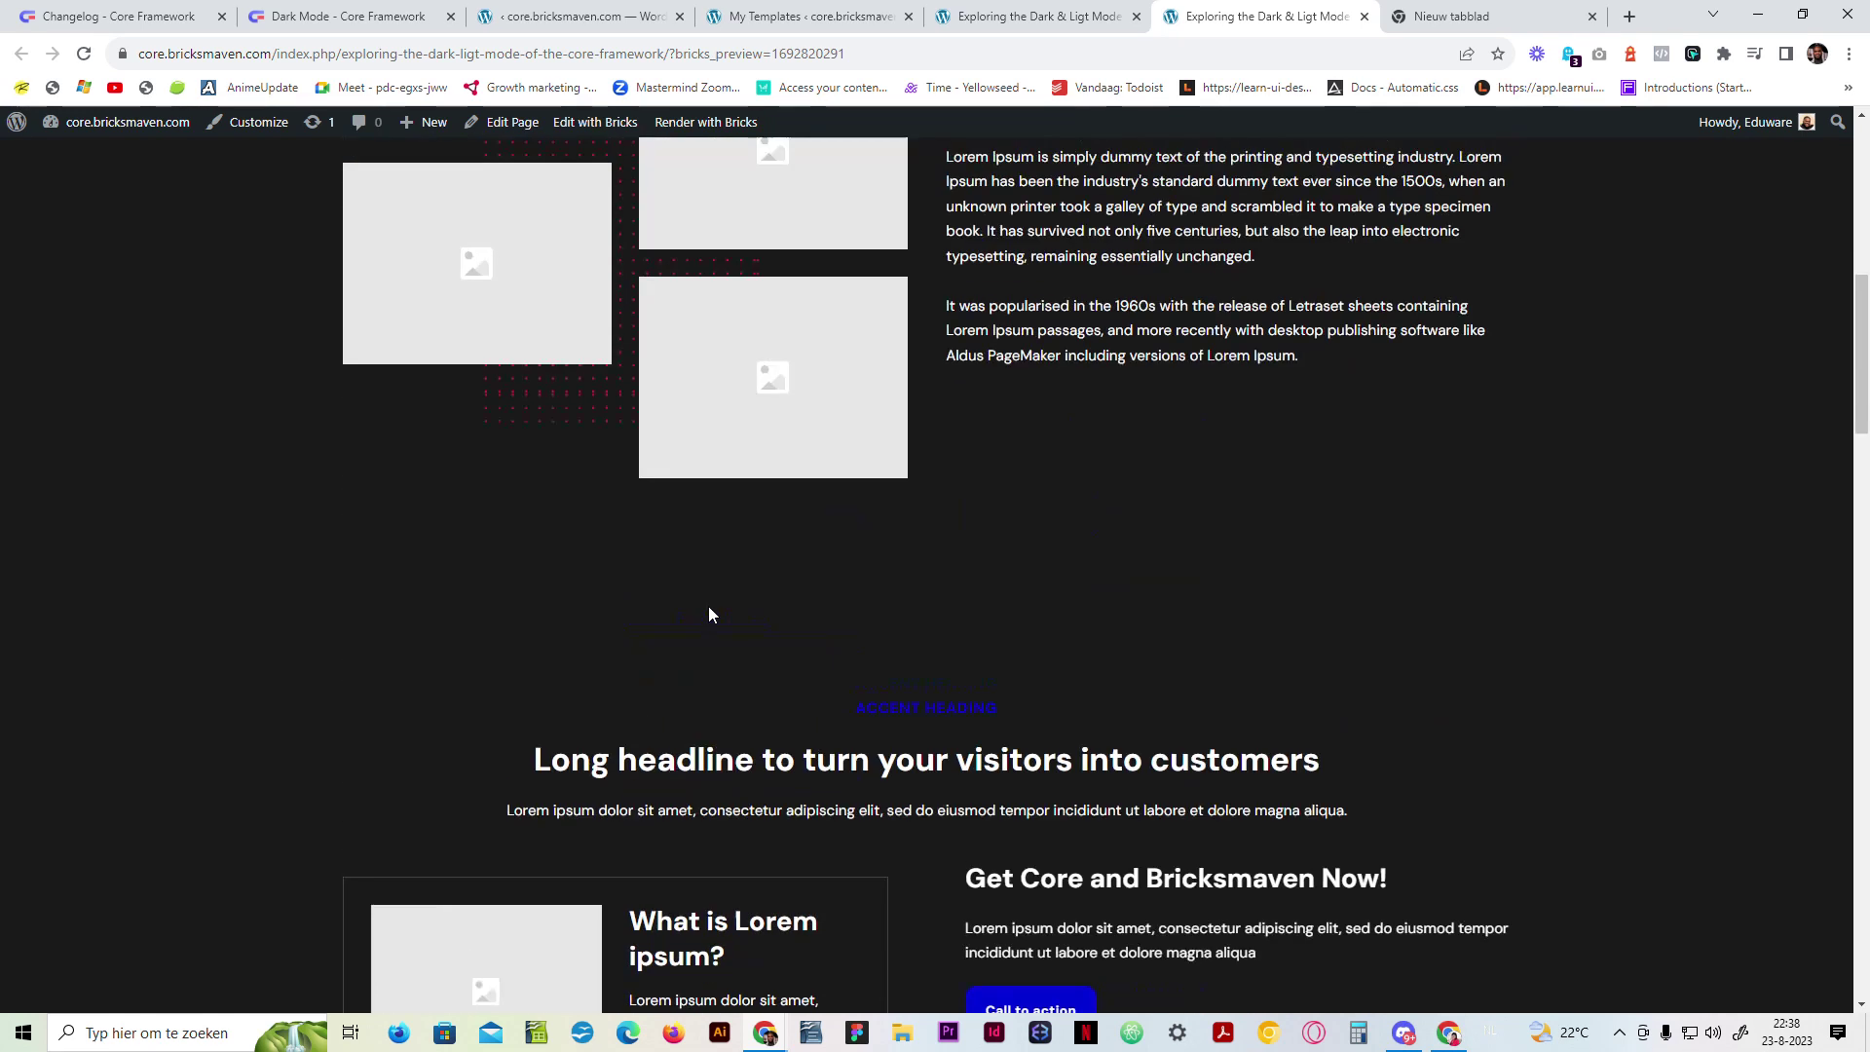
Step: Toggle the header's dark/light switch several times, ending in light mode
{"action": "left_click", "coordinate": [1499, 186]}
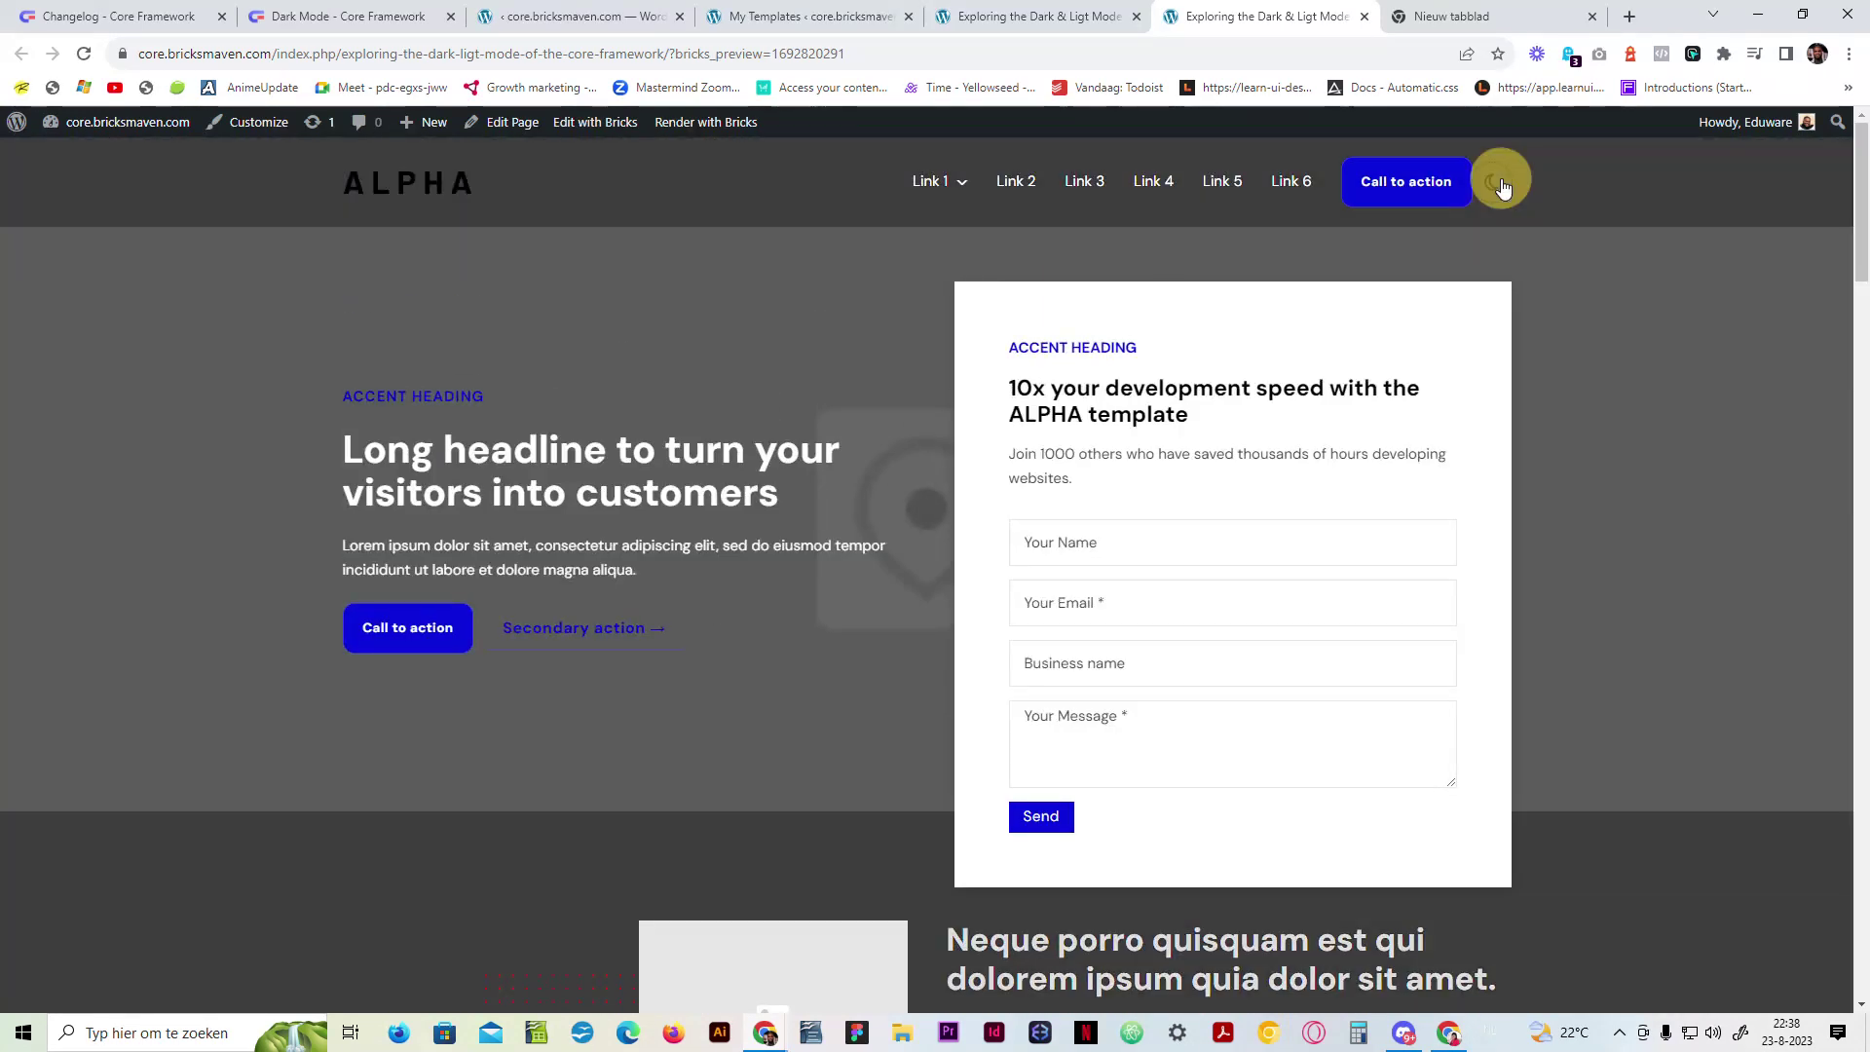
{"action": "left_click", "coordinate": [1499, 184]}
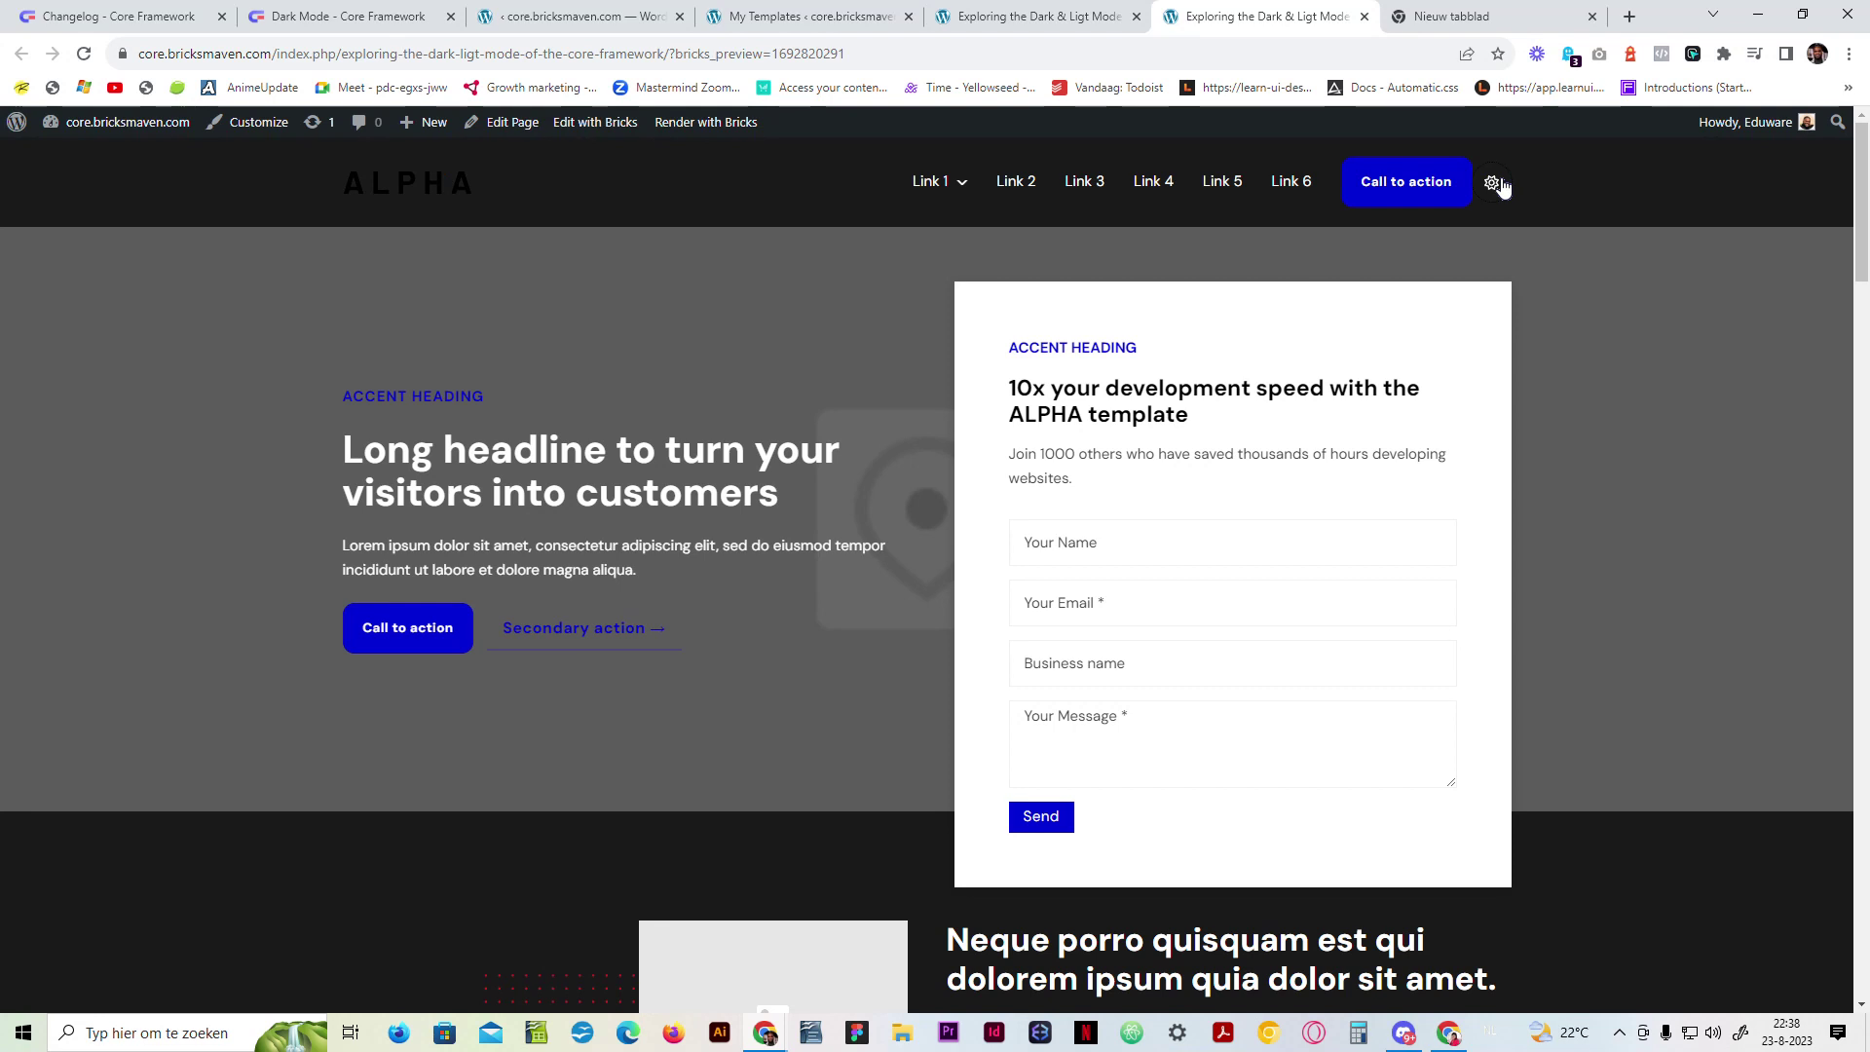
{"action": "left_click", "coordinate": [1499, 184]}
{"action": "left_click", "coordinate": [1499, 184]}
{"action": "left_click", "coordinate": [1496, 182]}
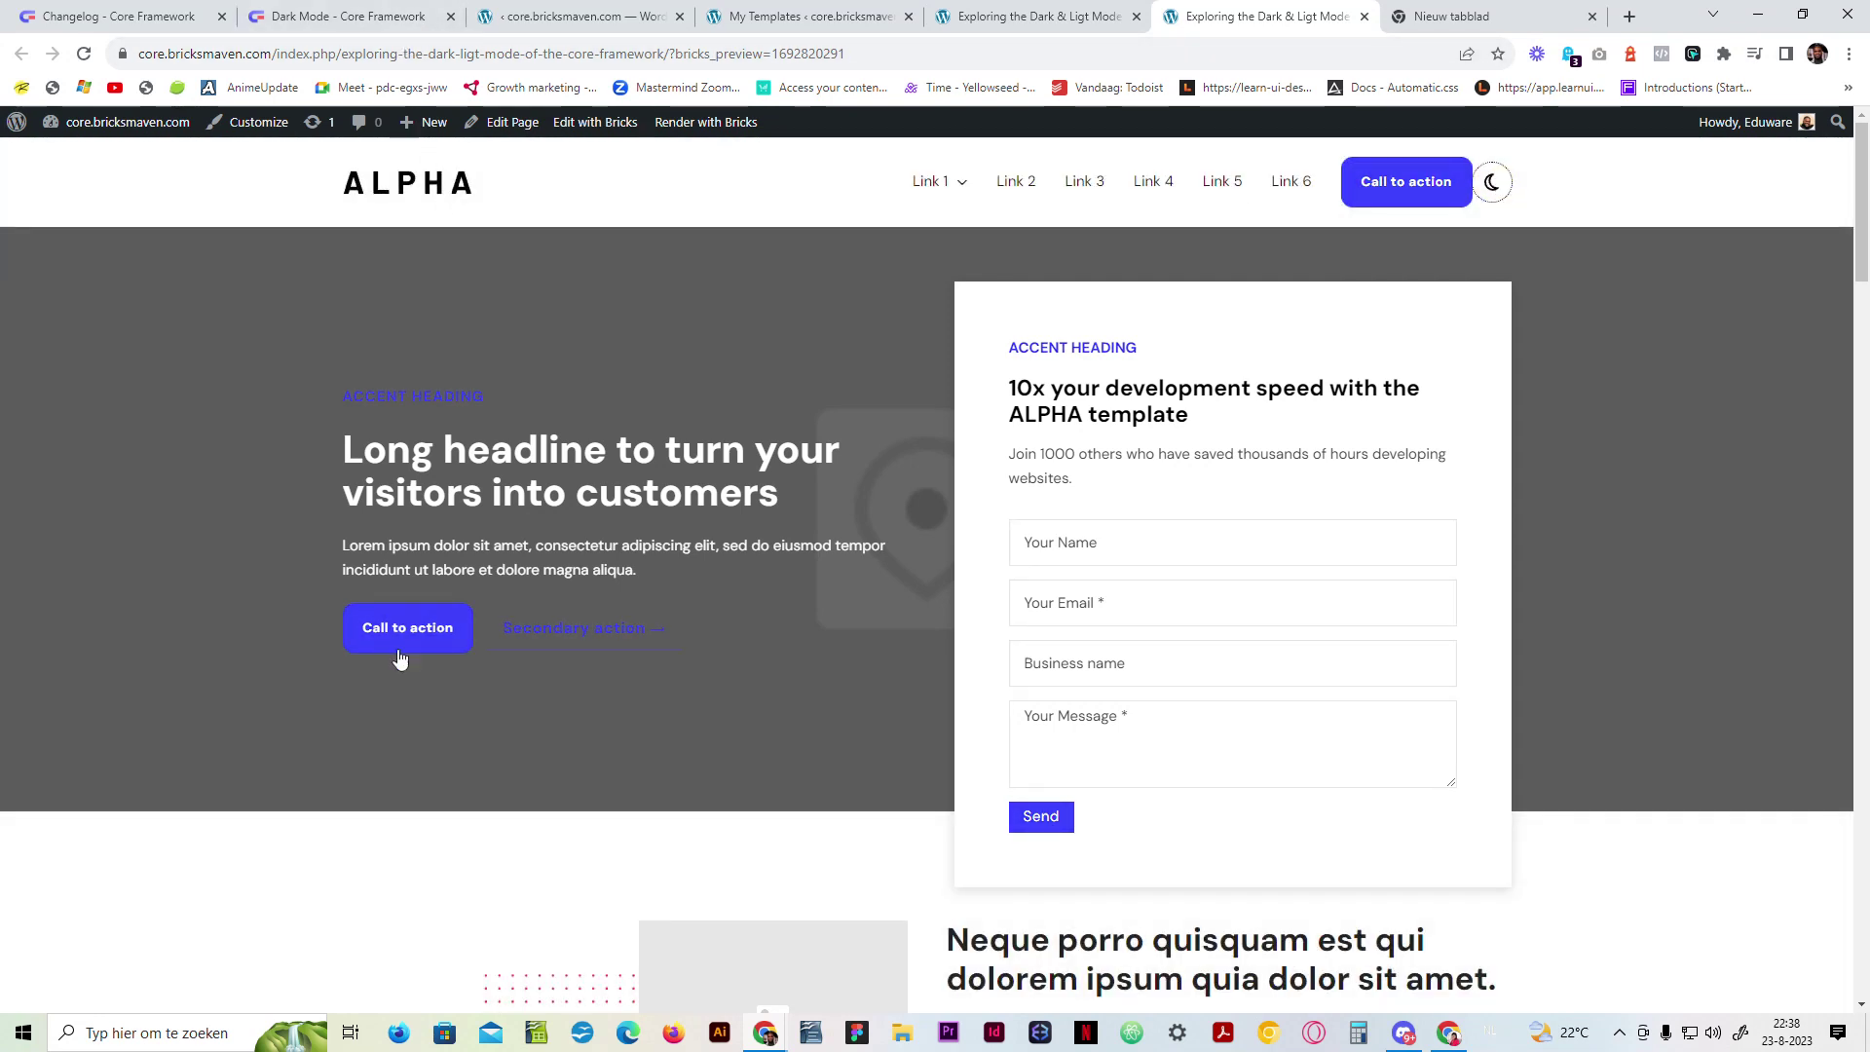
{"action": "scroll", "coordinate": [439, 643], "scroll_direction": "down", "scroll_amount": 4}
{"action": "scroll", "coordinate": [586, 264], "scroll_direction": "up", "scroll_amount": 1}
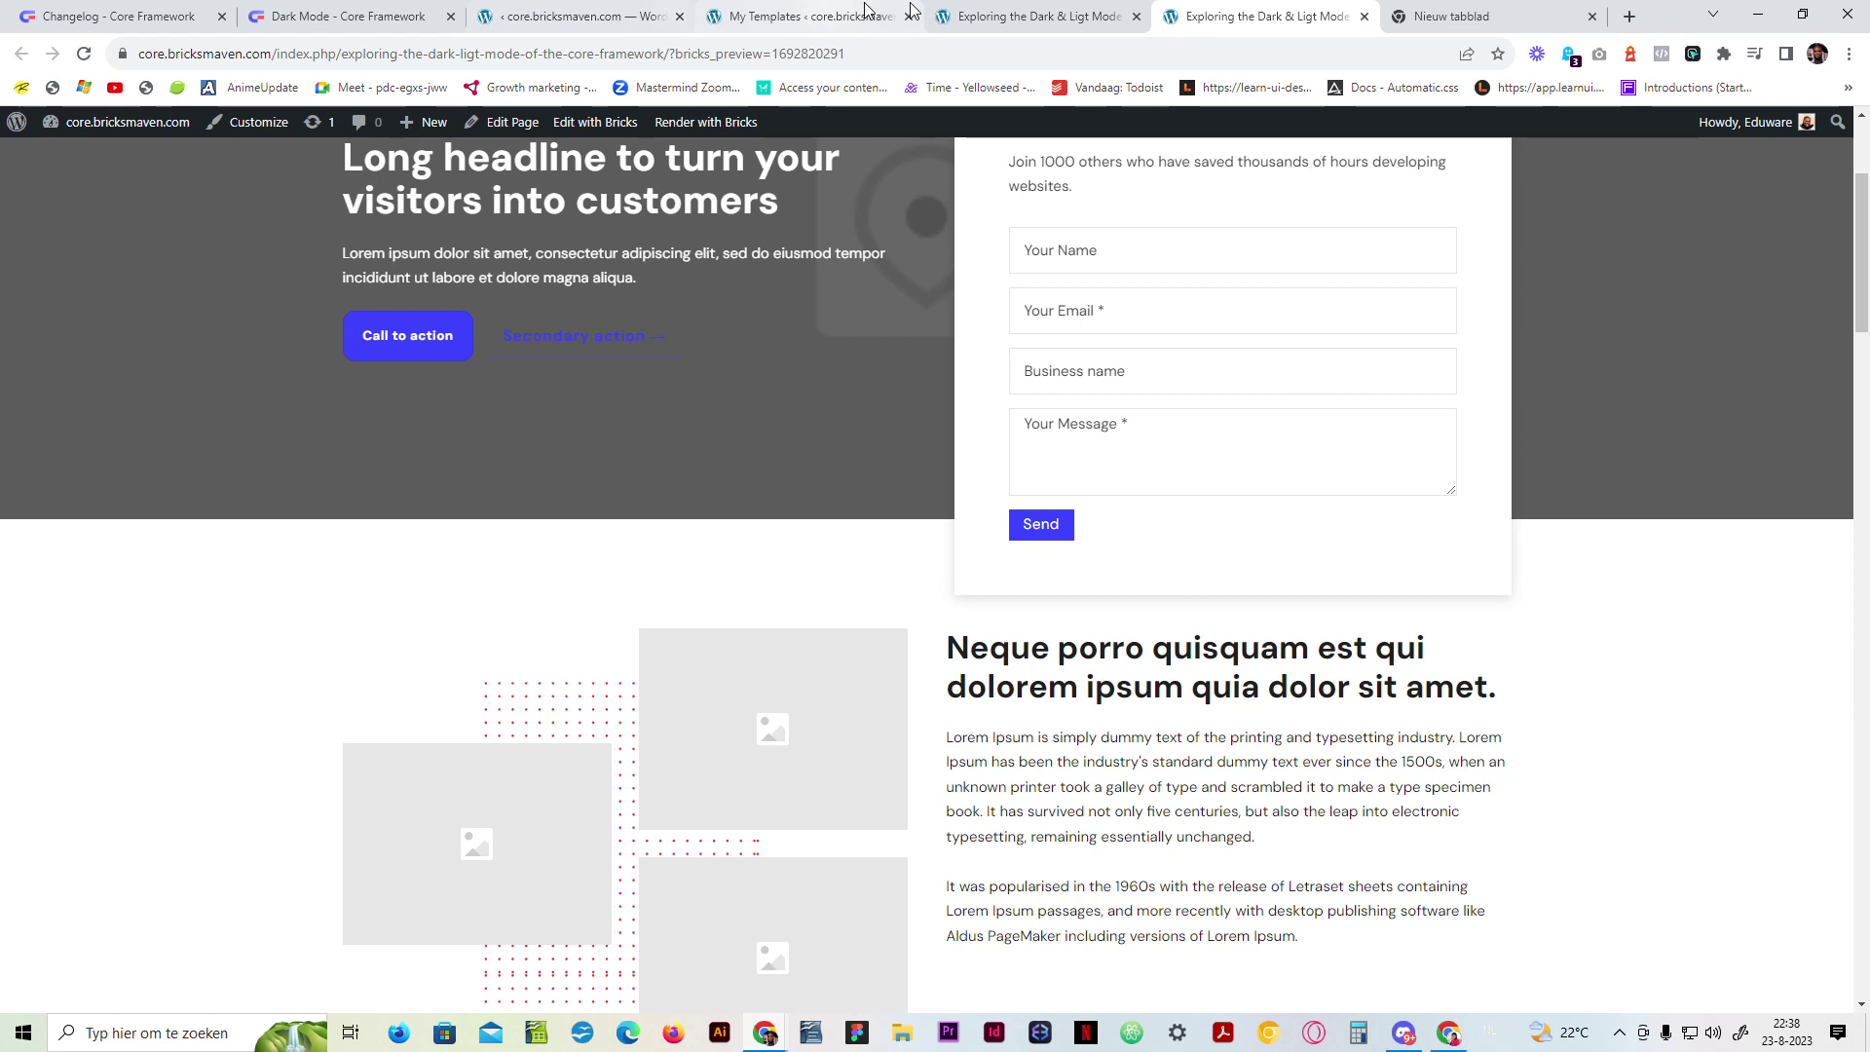
Step: In Core Framework Colors, shift the --primary hue to orange, hsla(21, 100%, 62%)
{"action": "left_click", "coordinate": [1490, 15]}
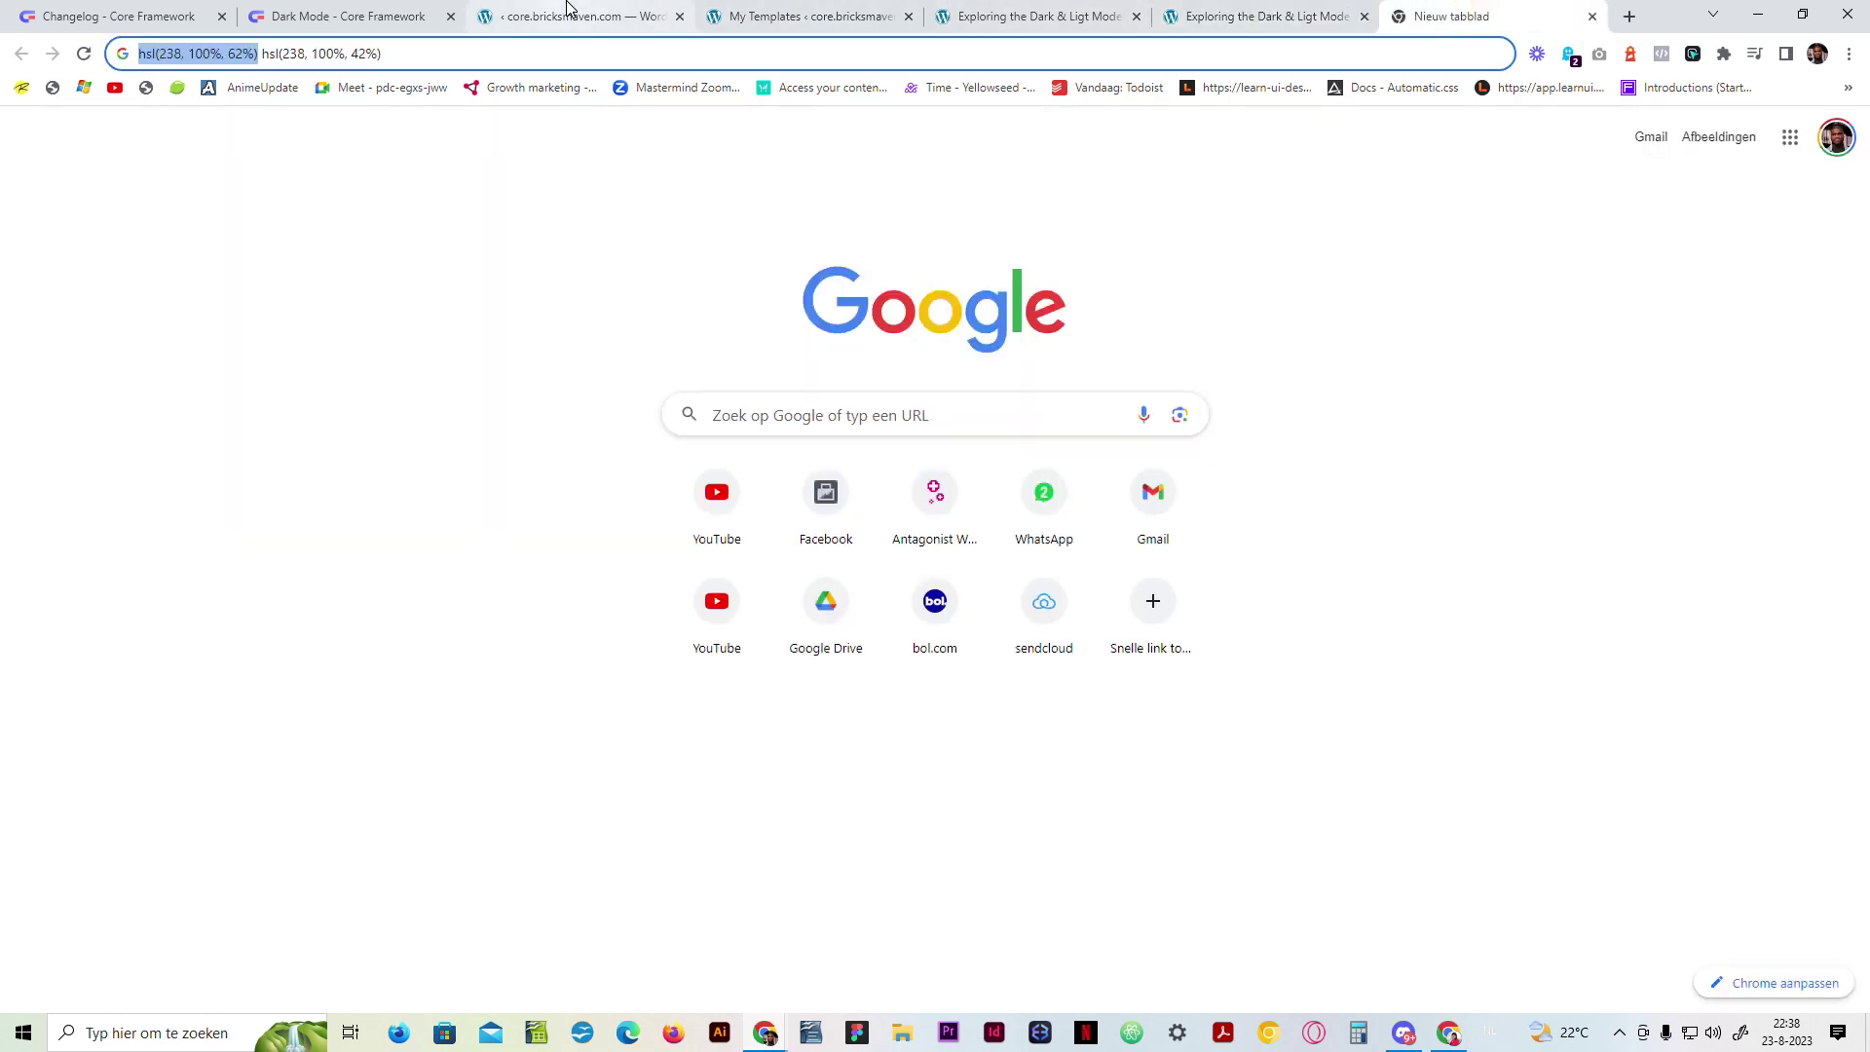
{"action": "left_click", "coordinate": [568, 16]}
{"action": "left_click", "coordinate": [427, 204]}
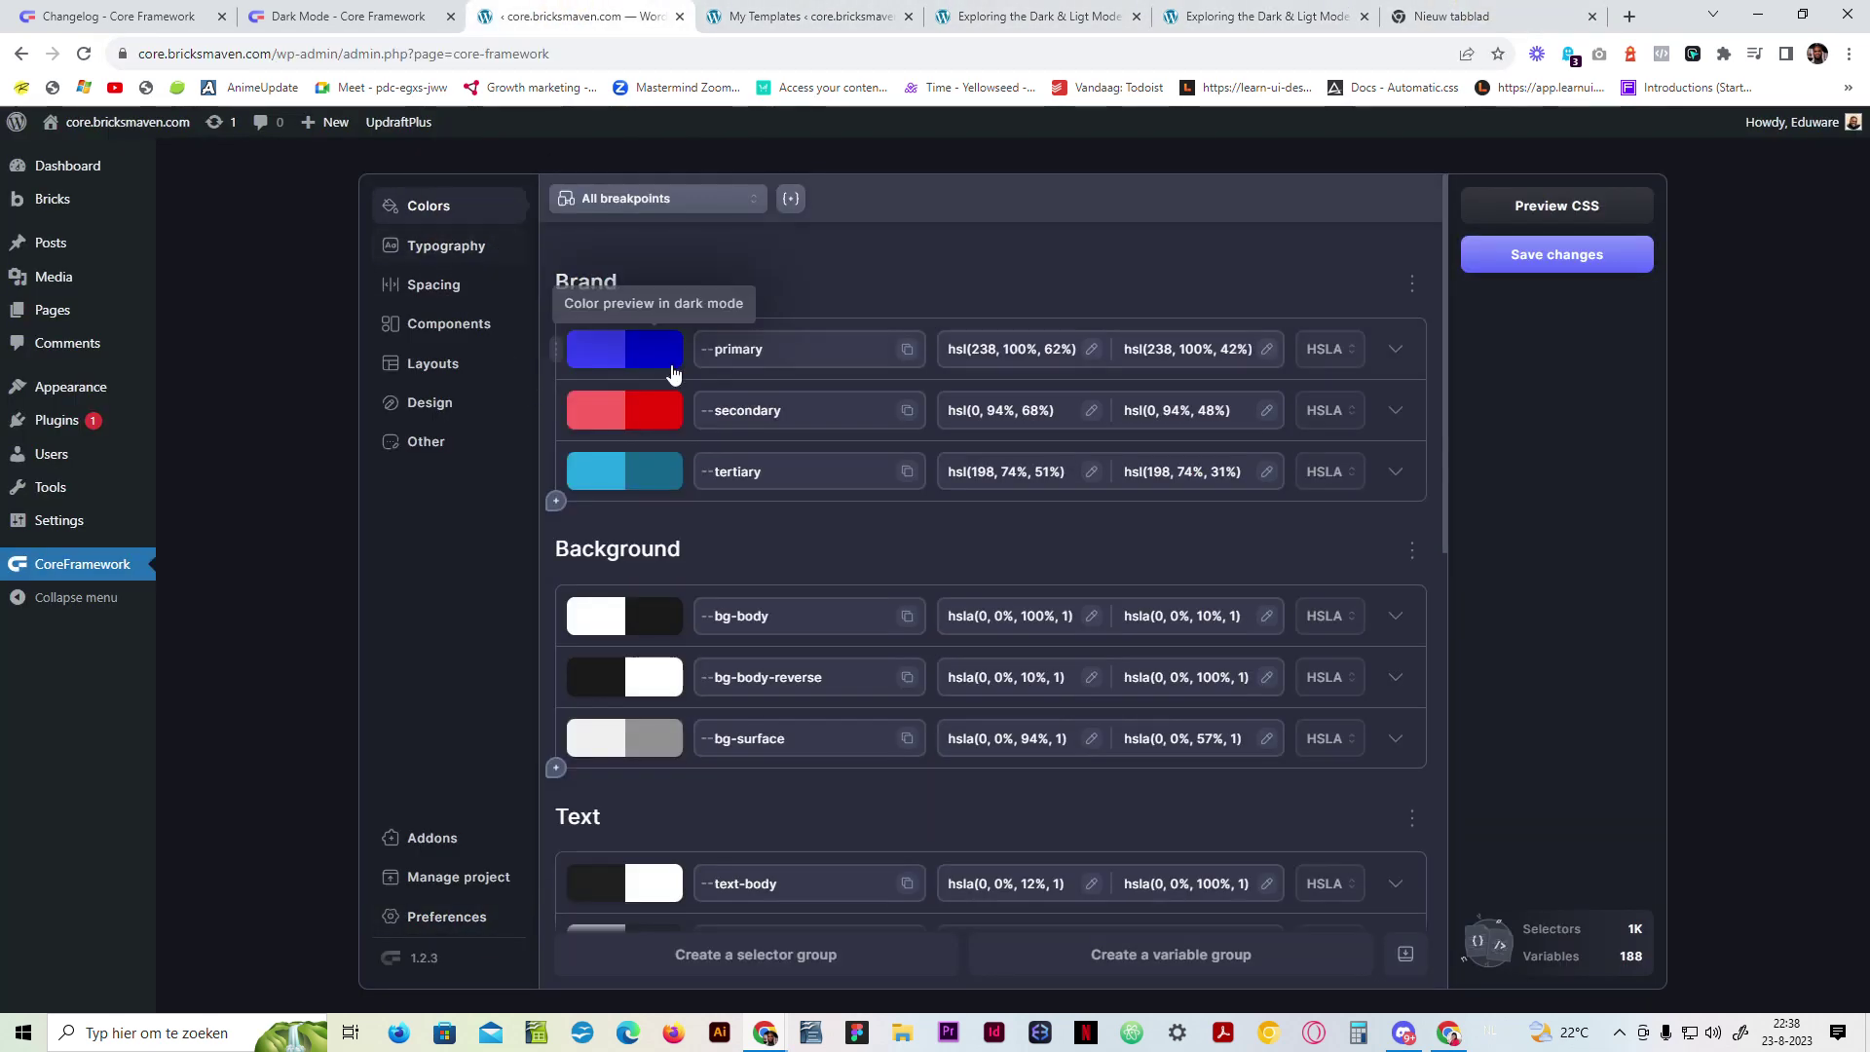
{"action": "left_click", "coordinate": [1022, 348]}
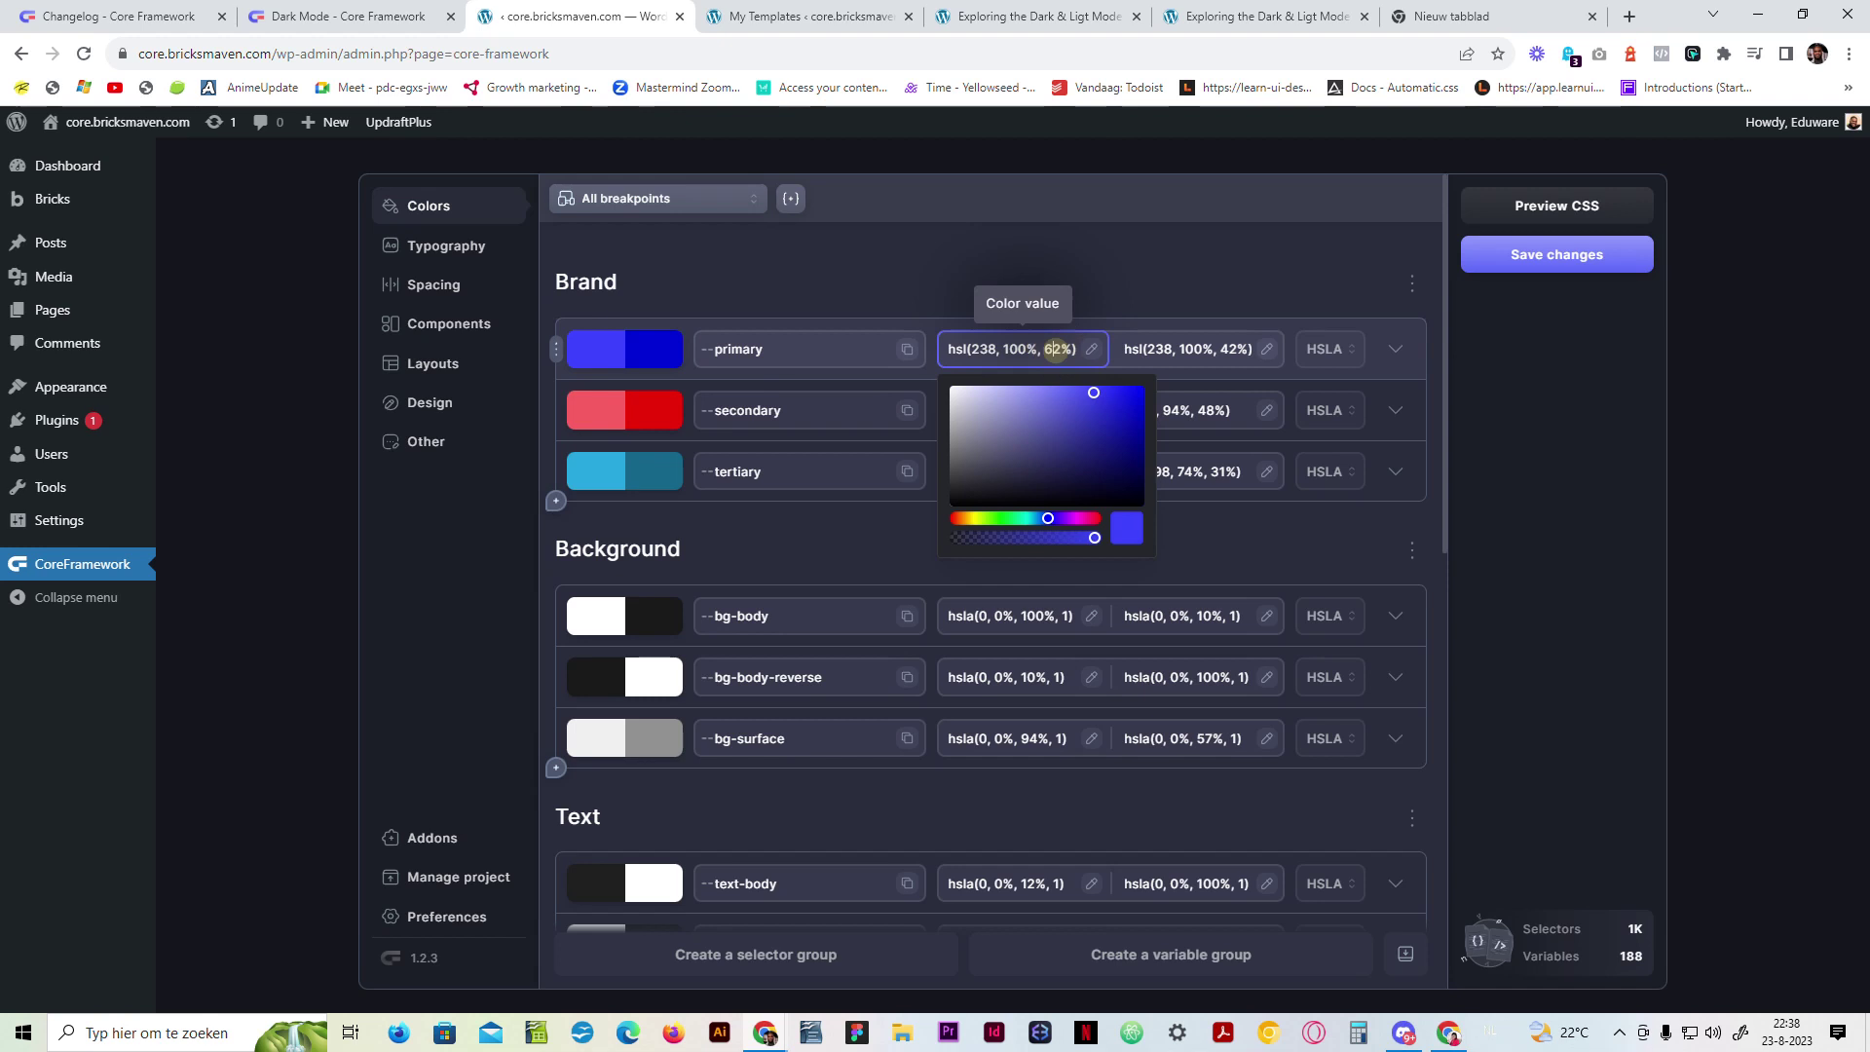
{"action": "left_click", "coordinate": [961, 518]}
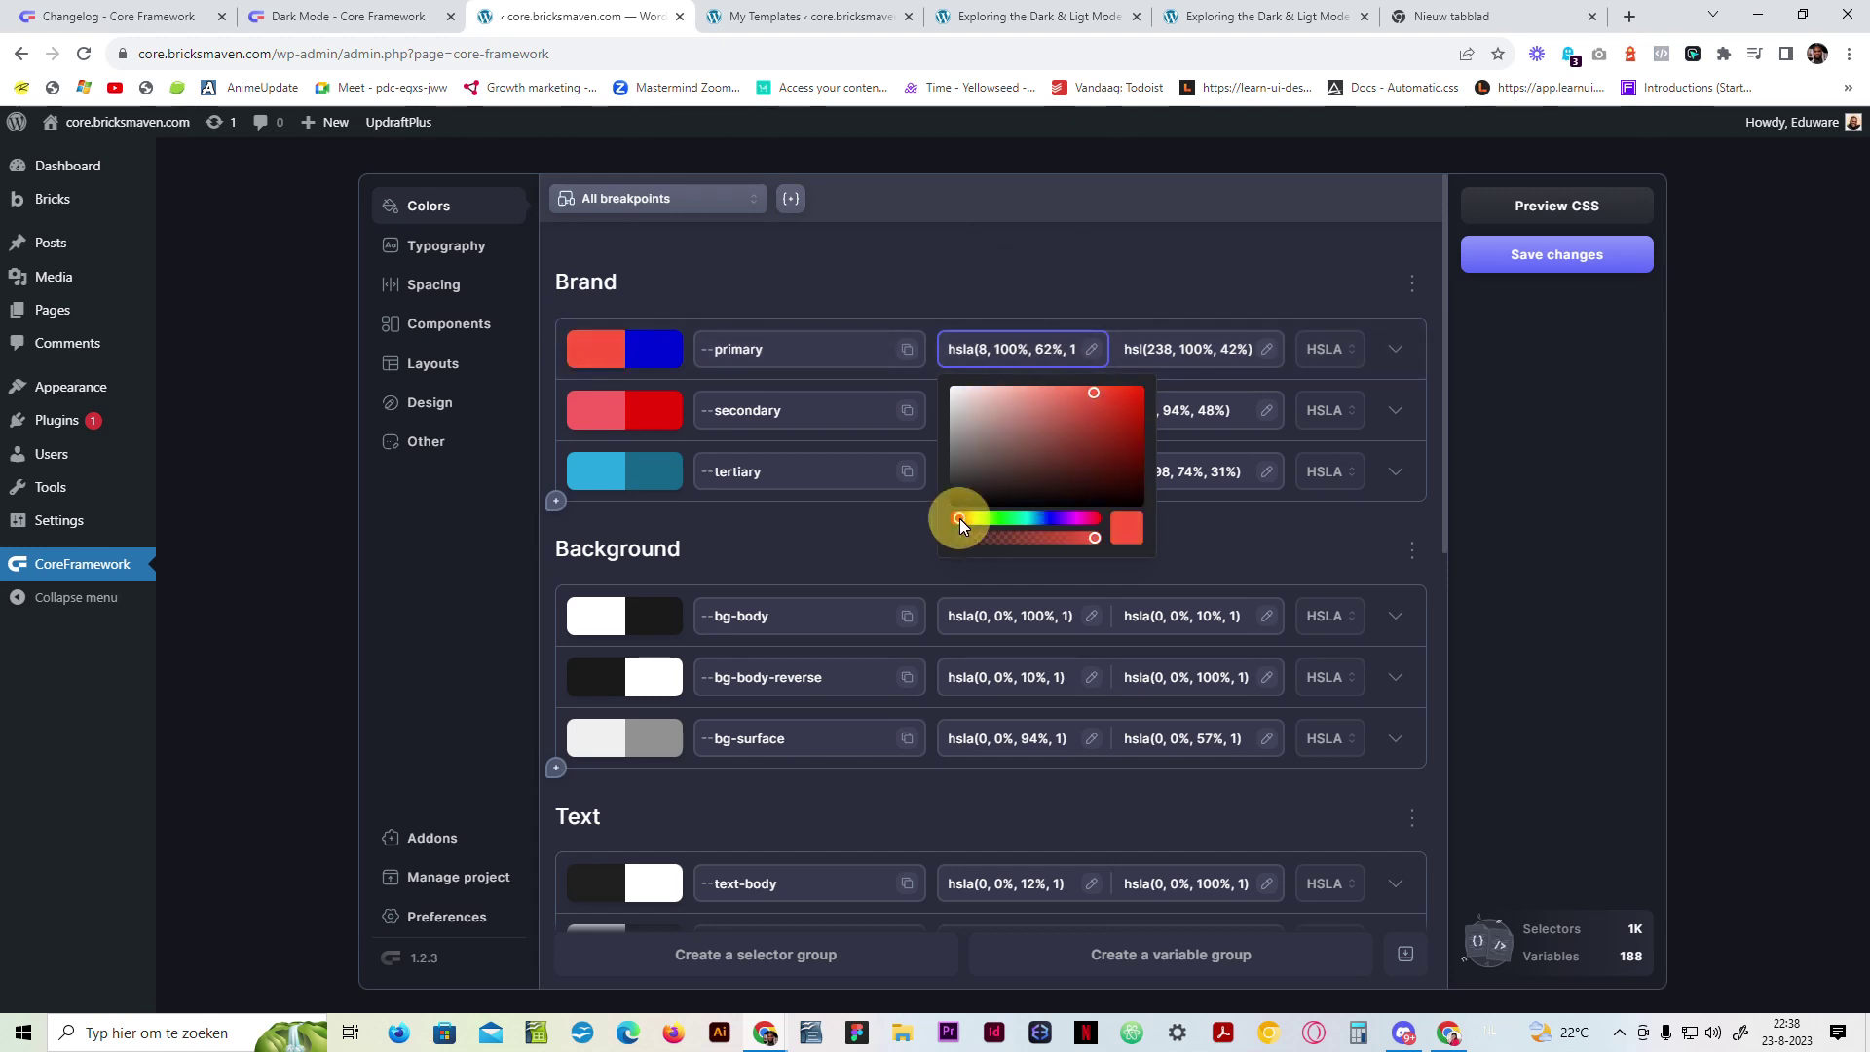
{"action": "left_click_drag", "start_coordinate": [962, 518], "coordinate": [966, 519]}
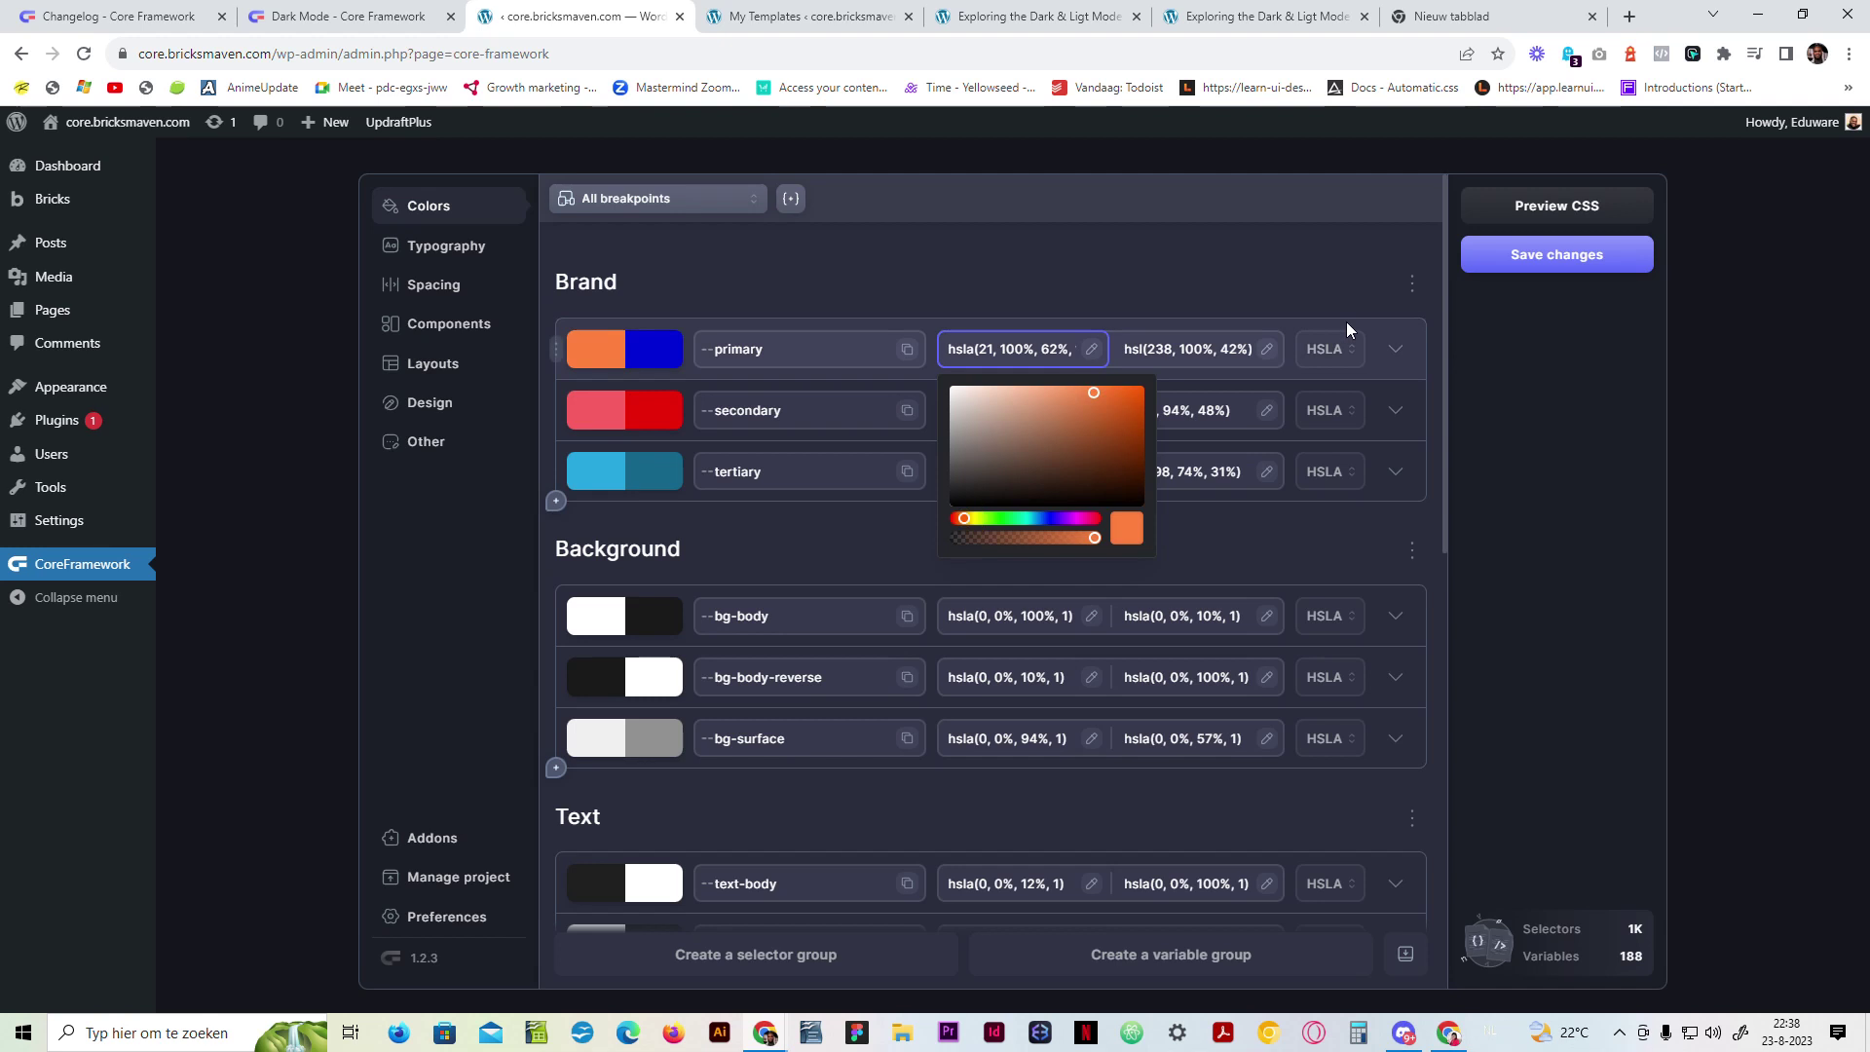
Step: Regenerate the primary's dark-mode value as hsl(21, 100%, 42%) and save the changes
{"action": "left_click", "coordinate": [1393, 355]}
{"action": "left_click", "coordinate": [1395, 463]}
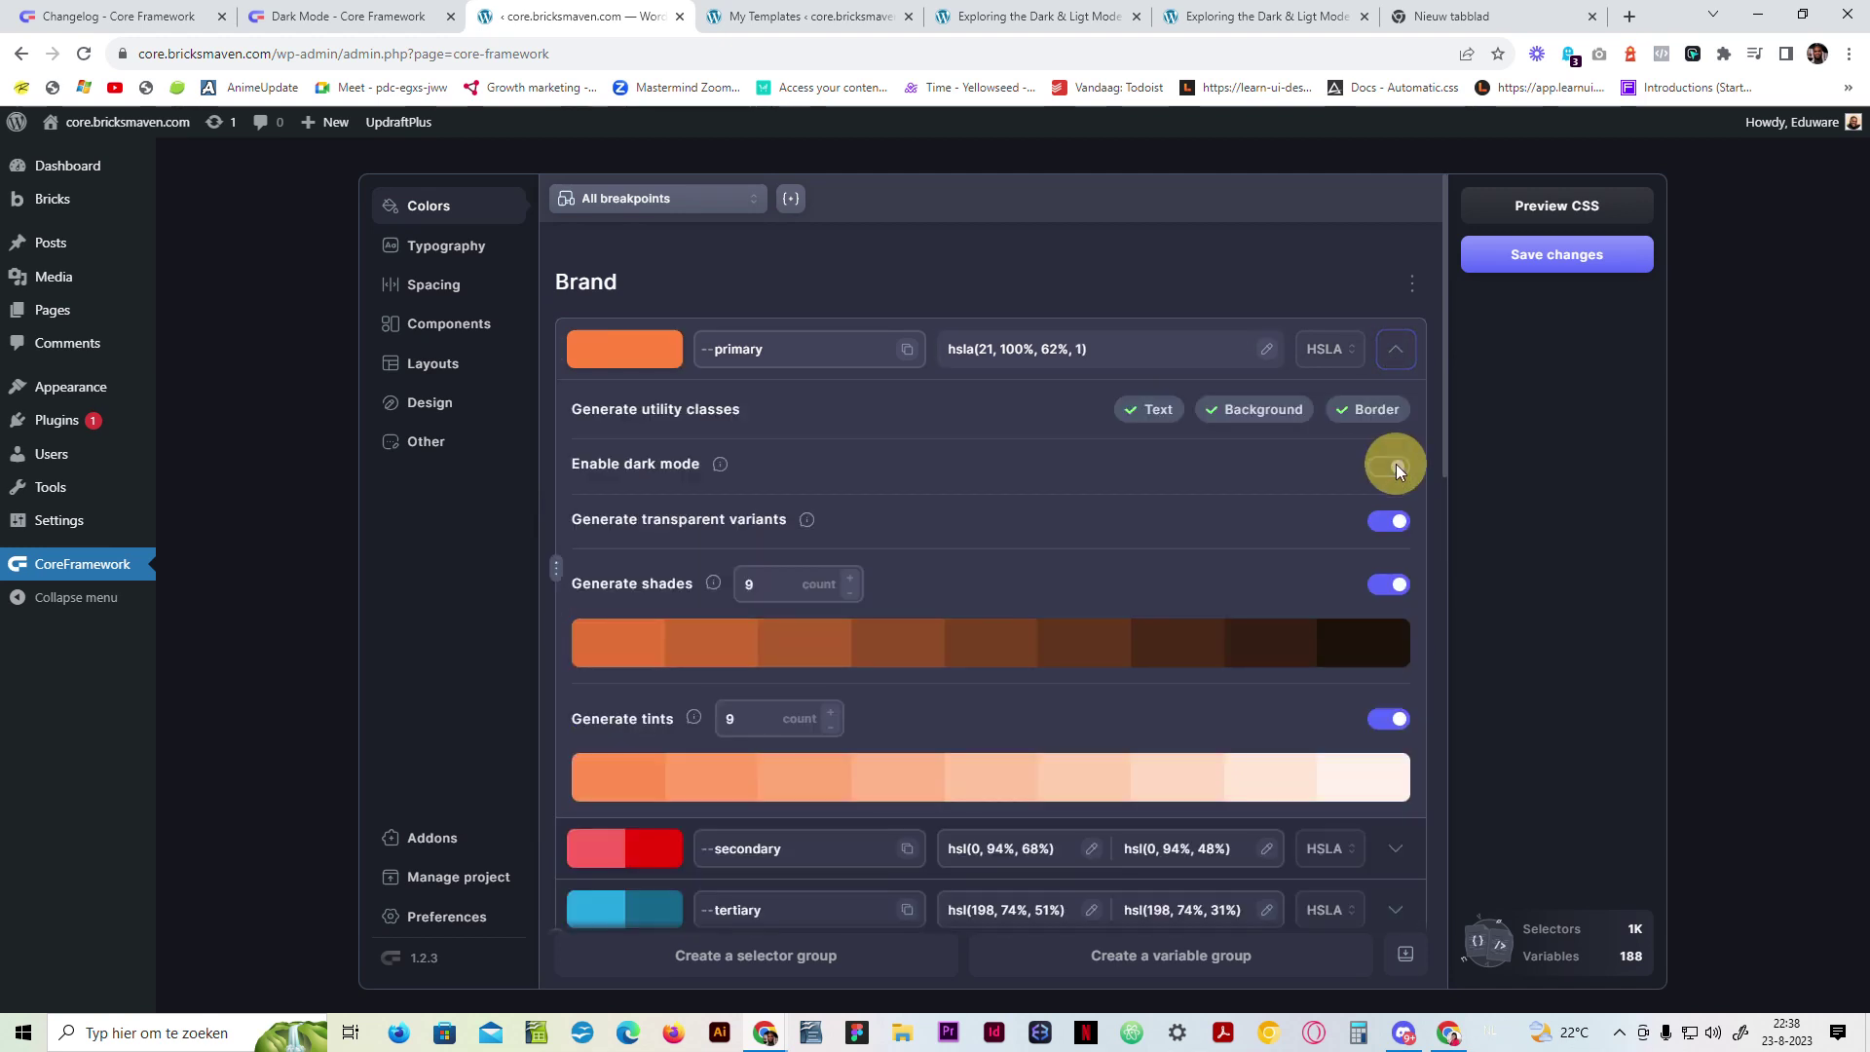
{"action": "left_click", "coordinate": [1395, 464]}
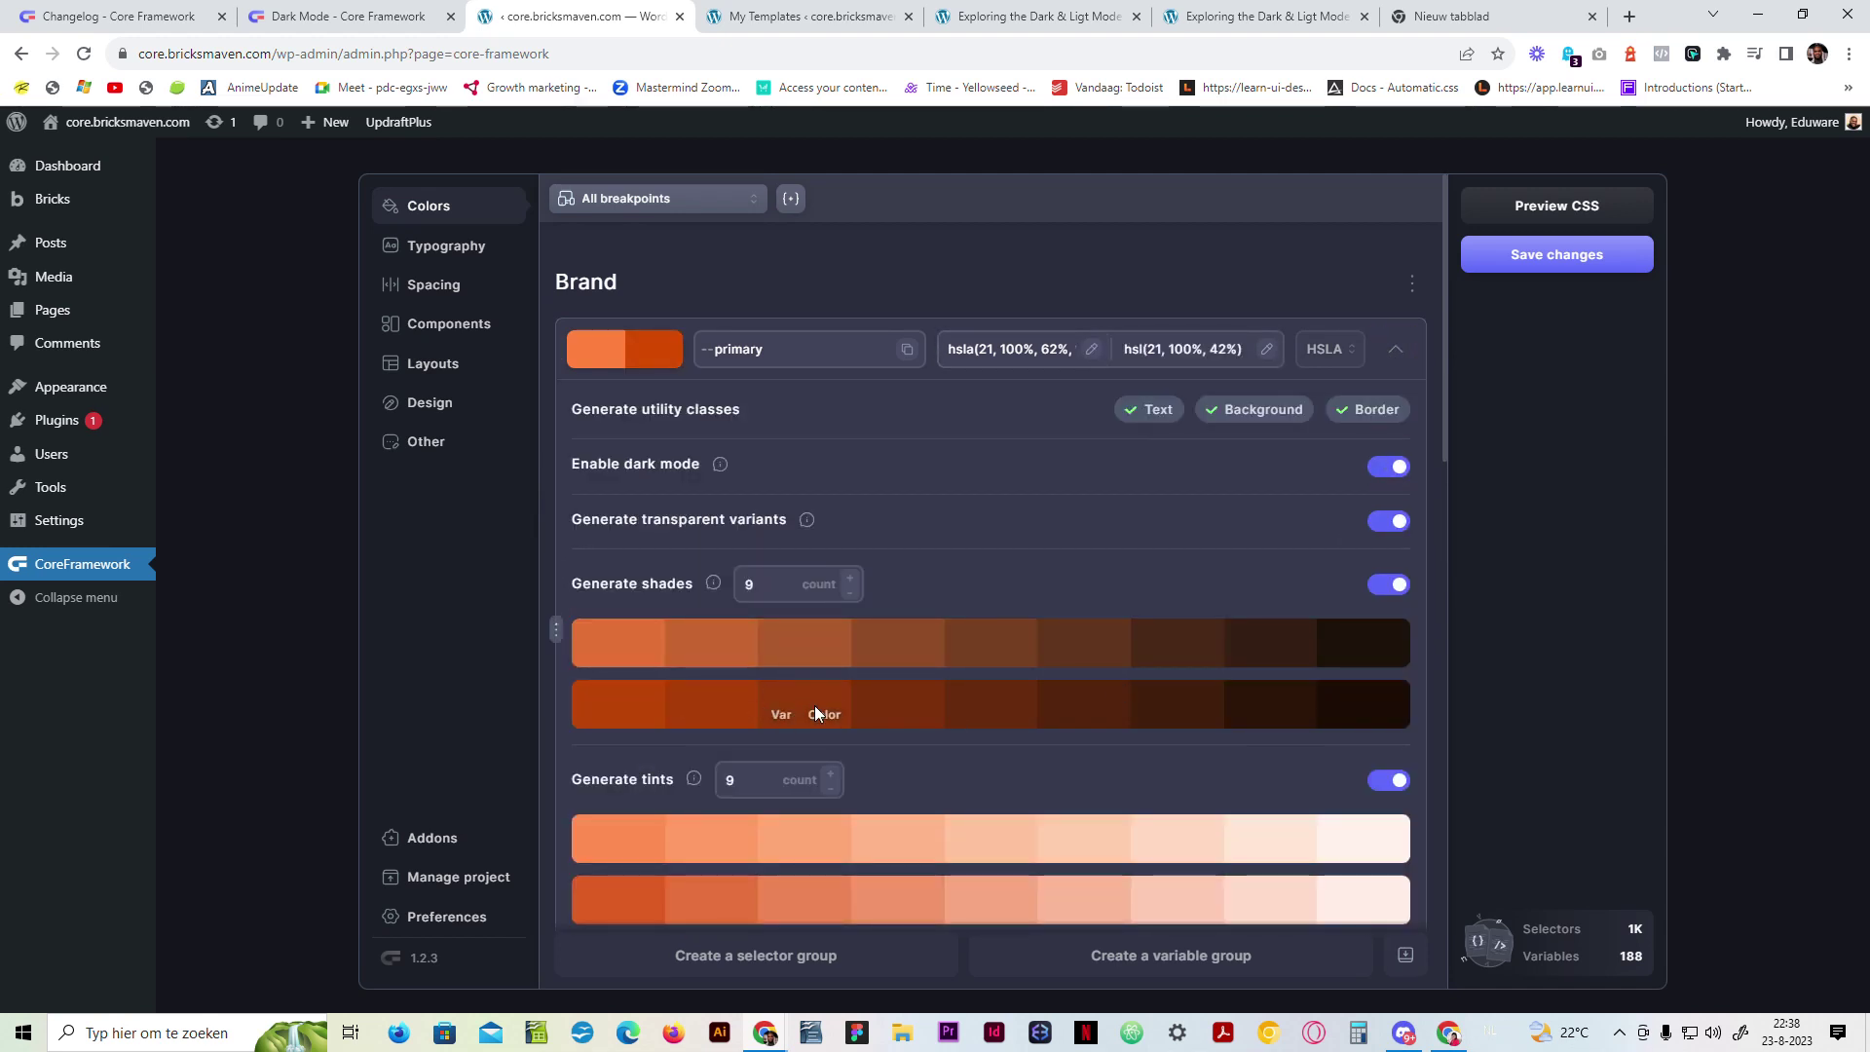
{"action": "left_click", "coordinate": [1612, 252]}
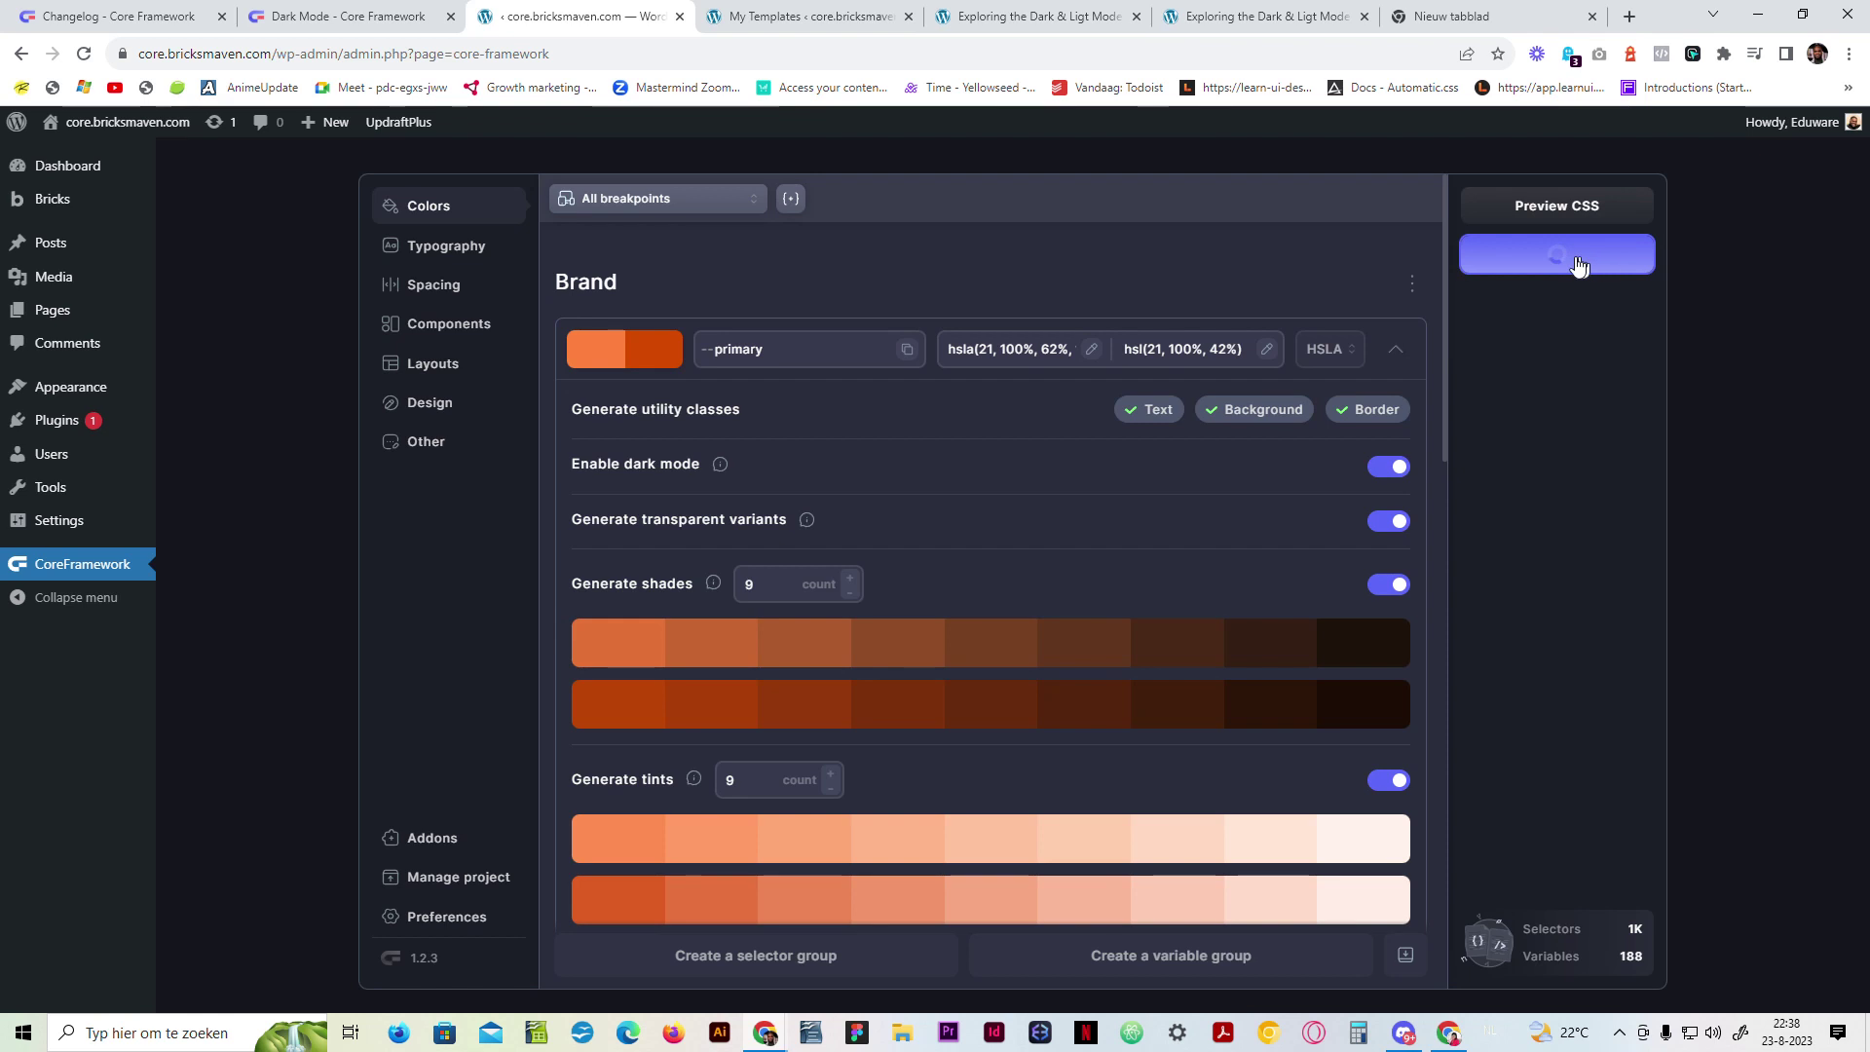
Step: Reload the landing page and scroll down to see the orange primary colour
{"action": "left_click", "coordinate": [1256, 16]}
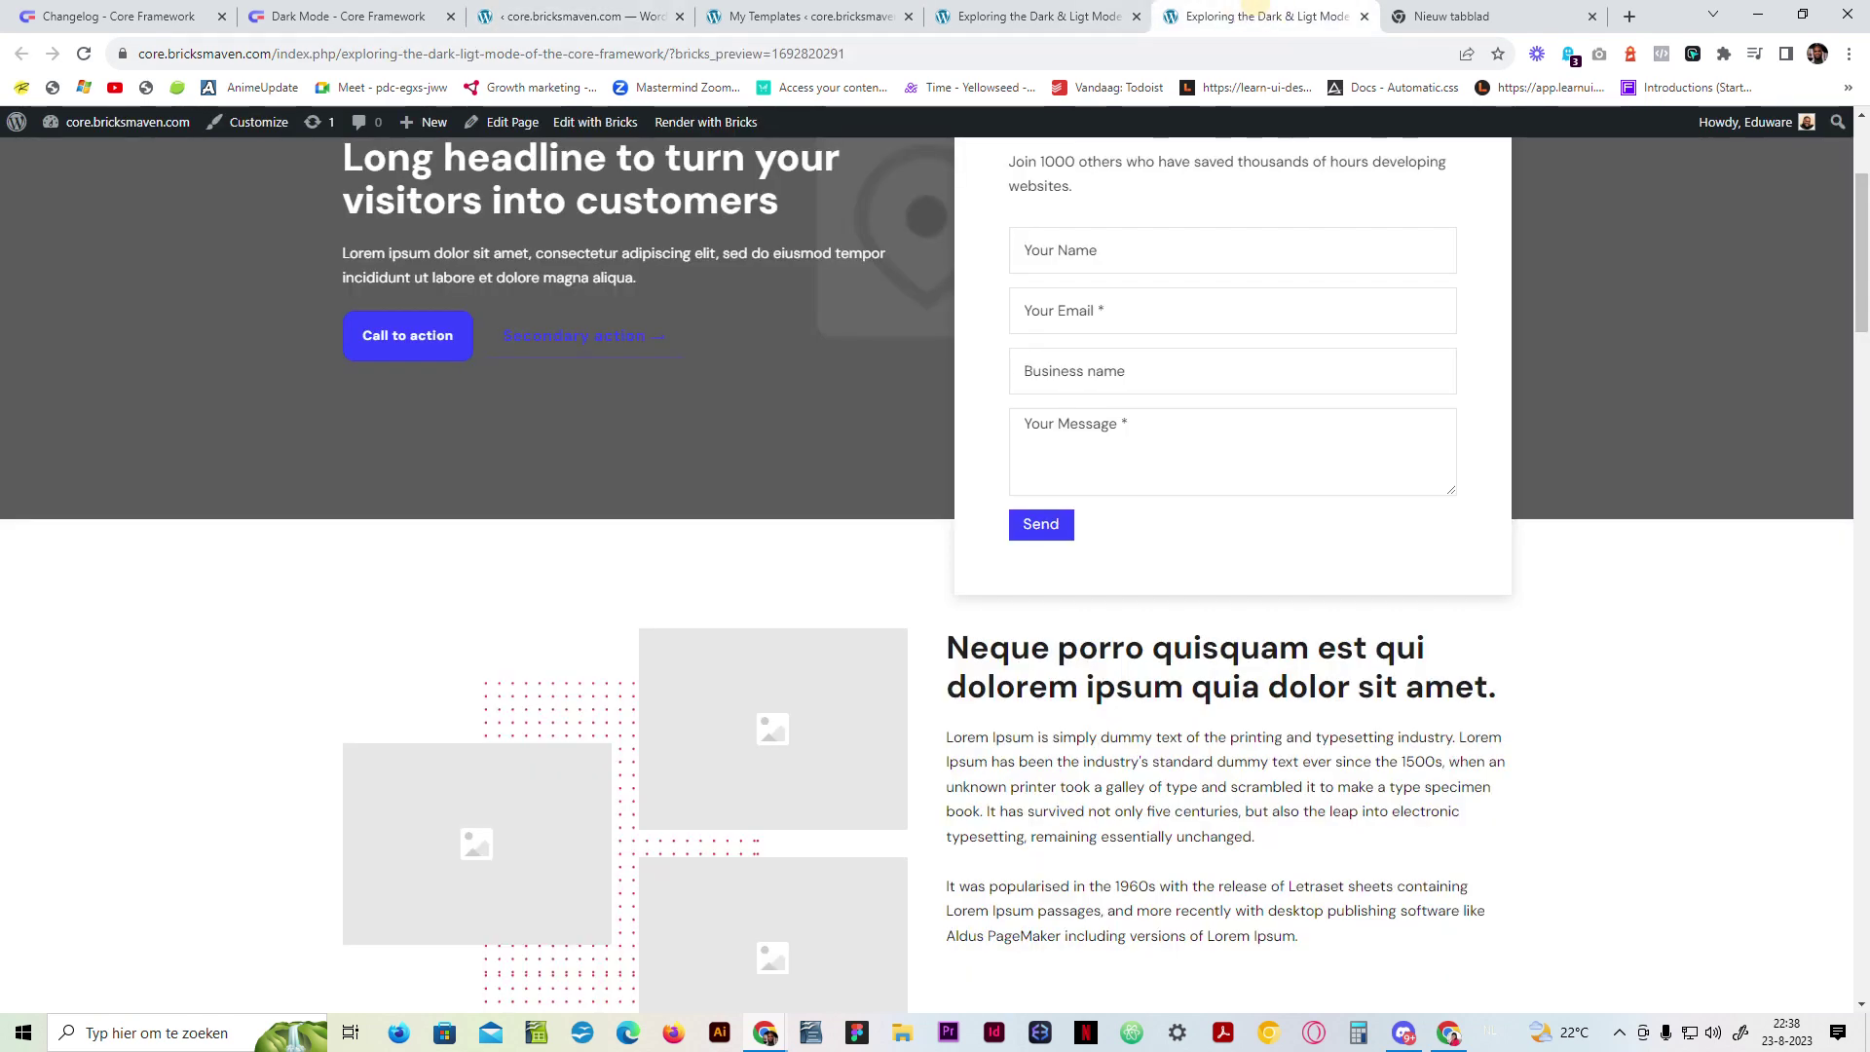
{"action": "key", "text": "F5"}
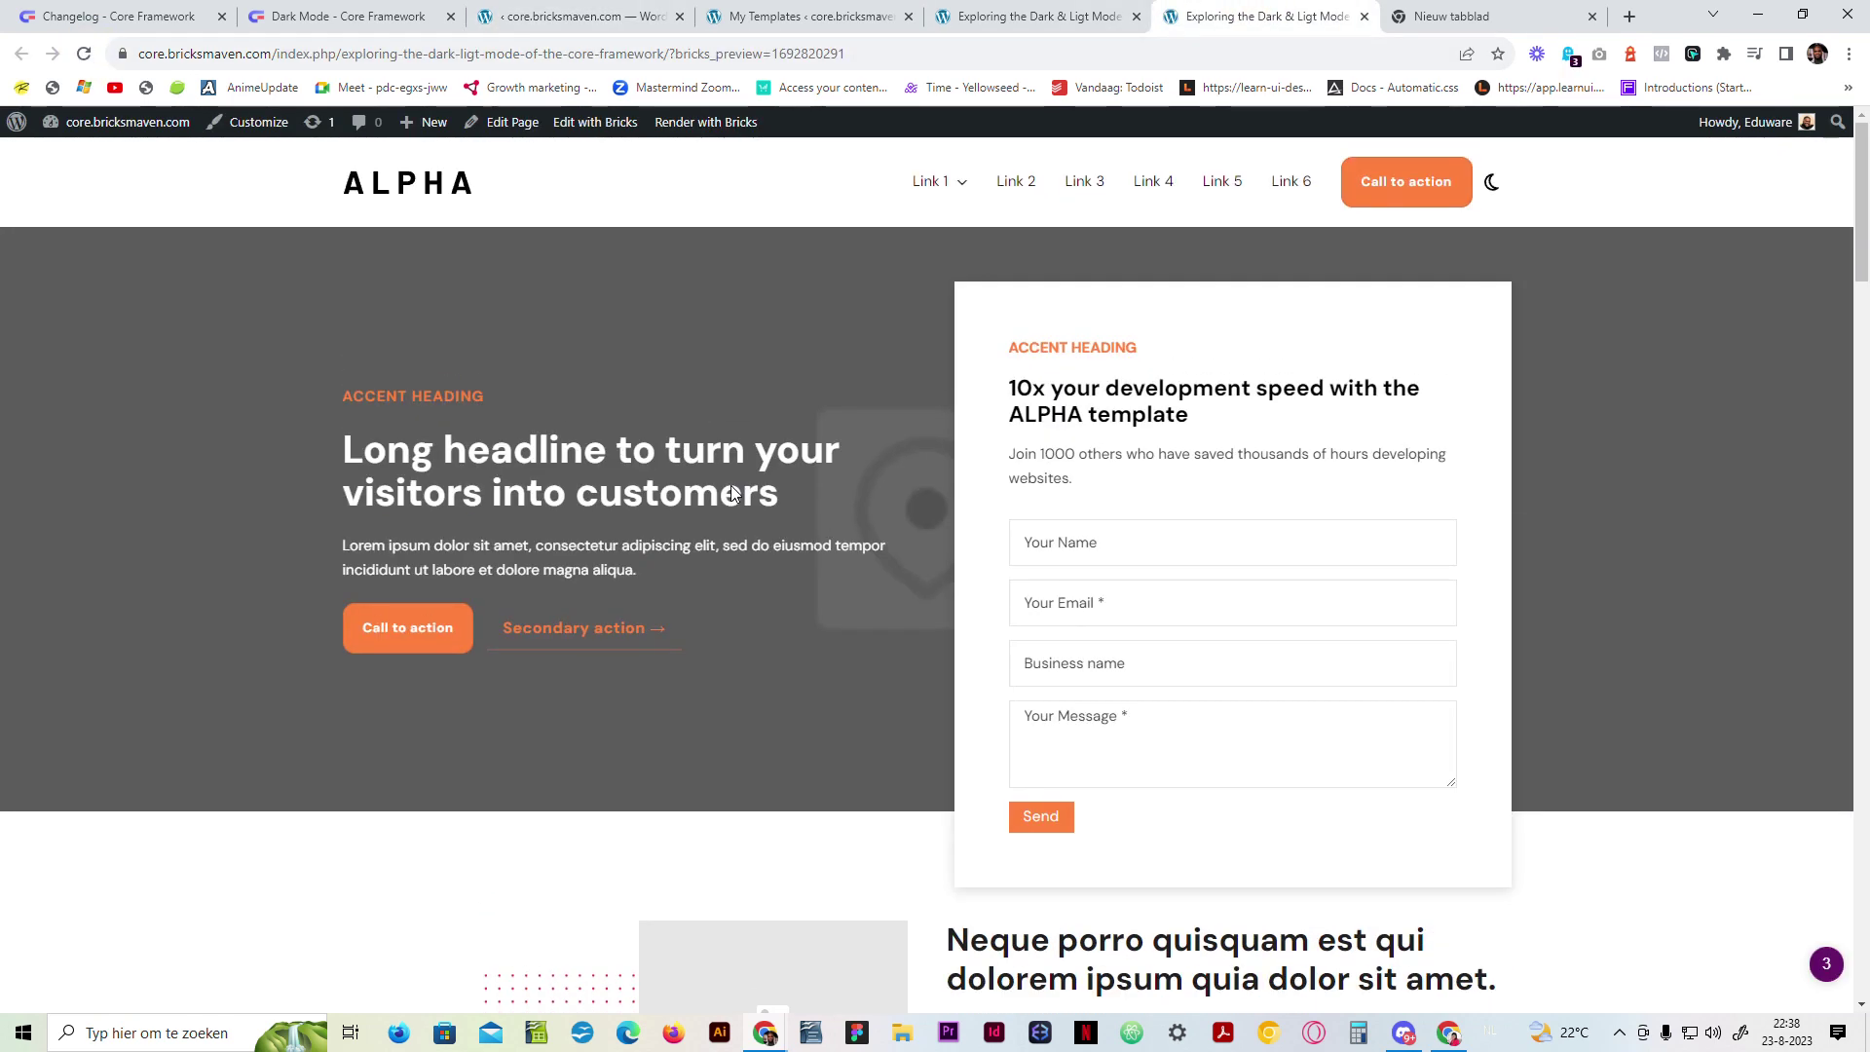
{"action": "left_click_drag", "start_coordinate": [1861, 199], "coordinate": [1866, 686]}
Step: Switch the page to dark mode and check the orange ACCENT HEADING and buttons
{"action": "left_click", "coordinate": [1514, 185]}
{"action": "left_click_drag", "start_coordinate": [1089, 465], "coordinate": [1213, 483]}
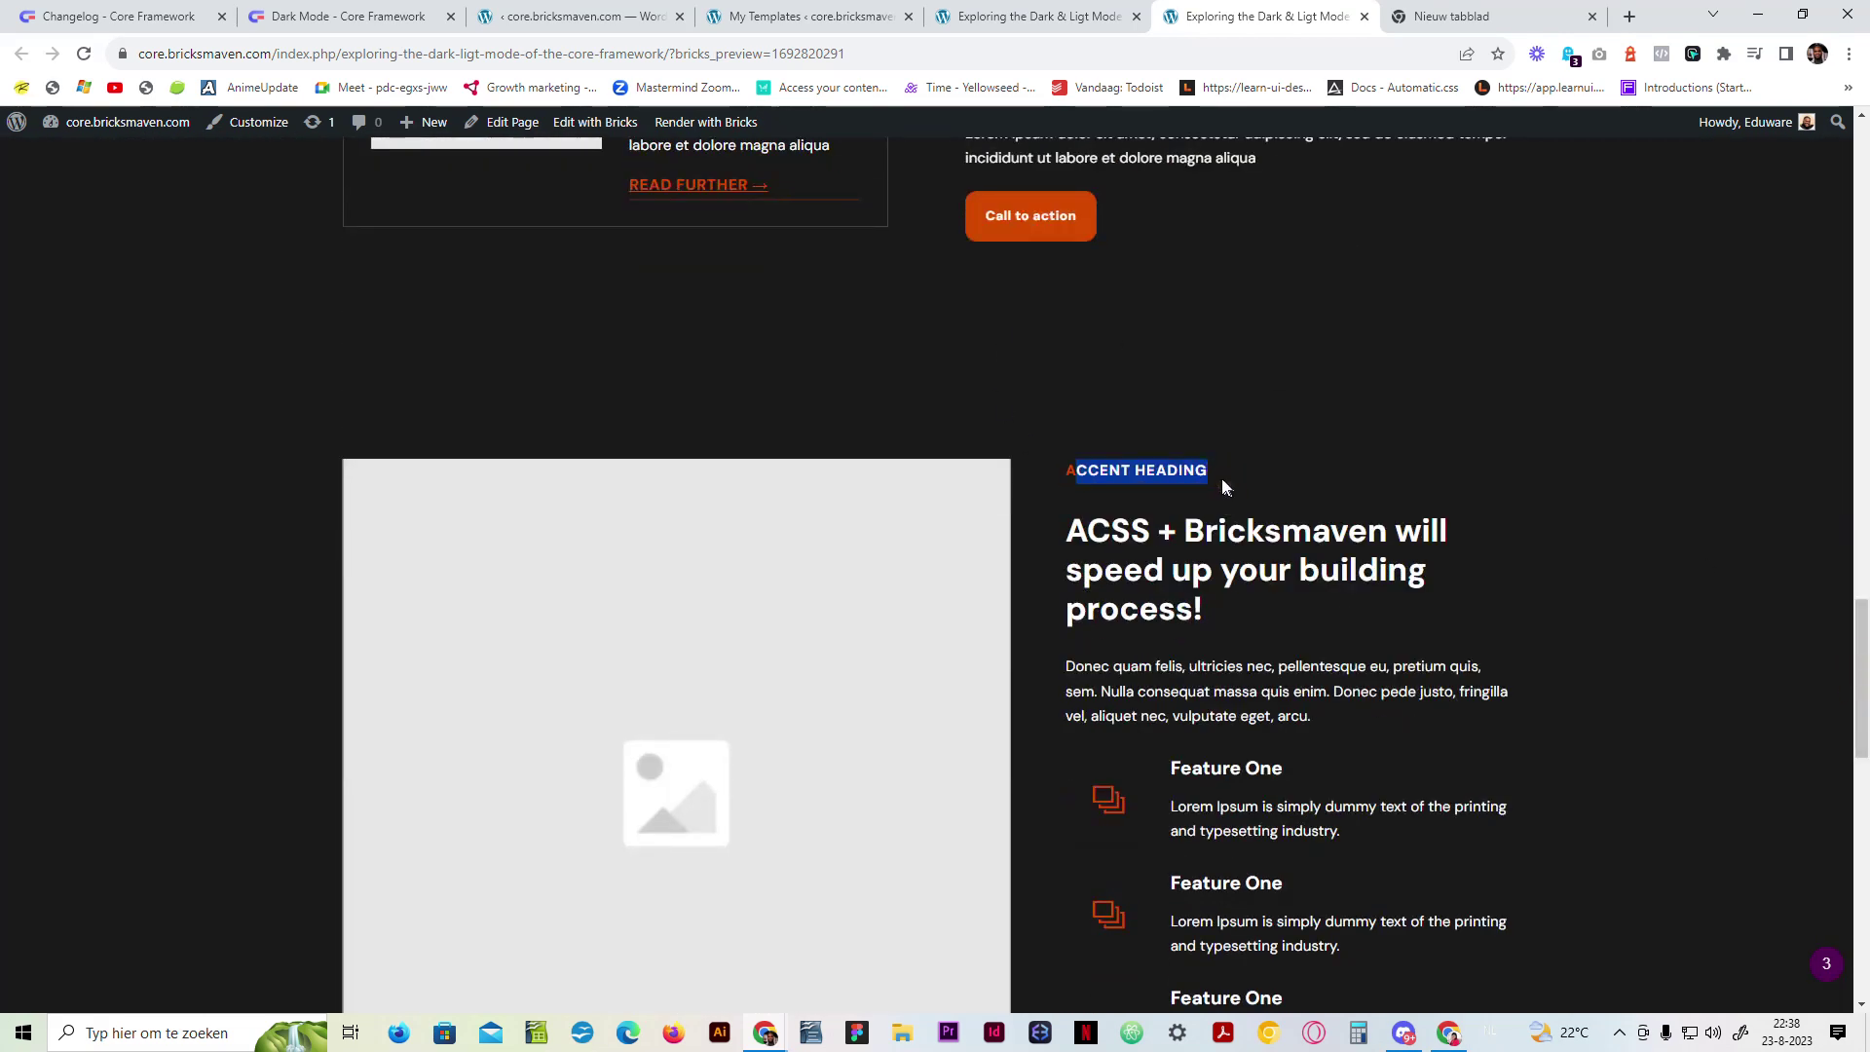
{"action": "left_click", "coordinate": [1110, 453]}
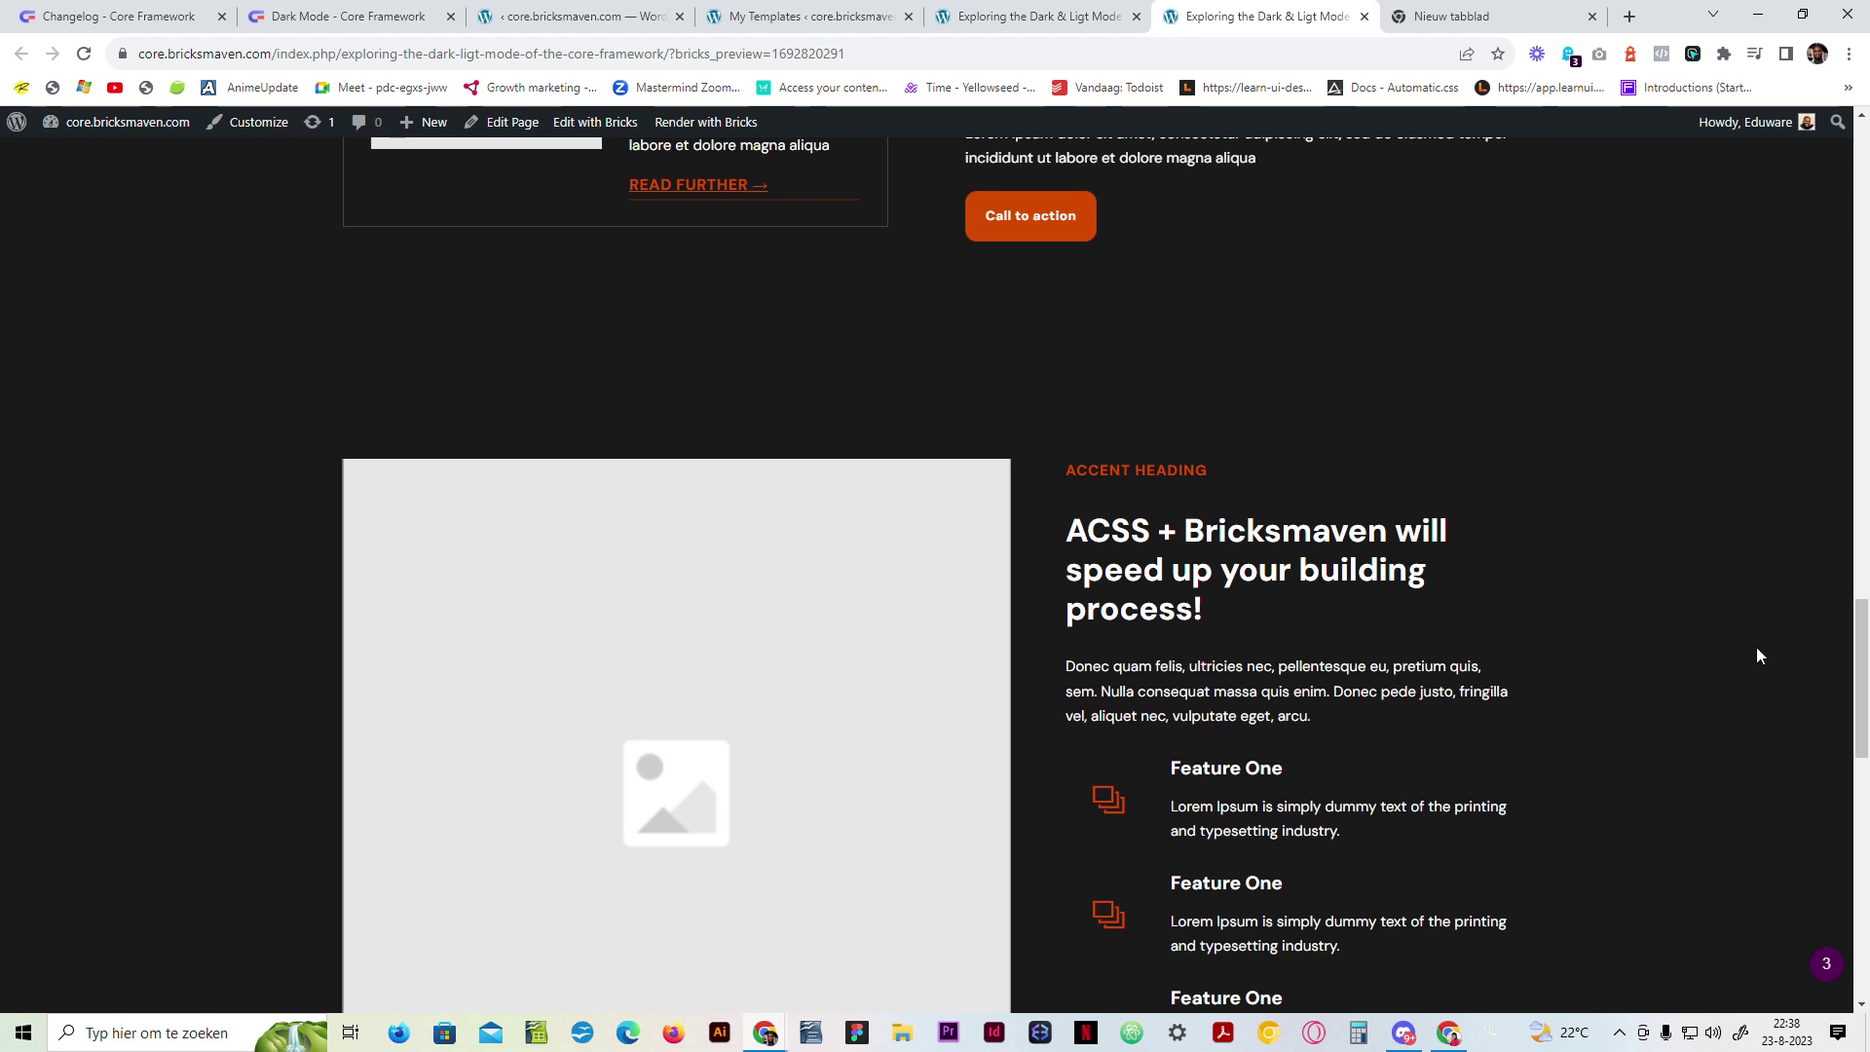
{"action": "left_click_drag", "start_coordinate": [1866, 697], "coordinate": [1815, 139]}
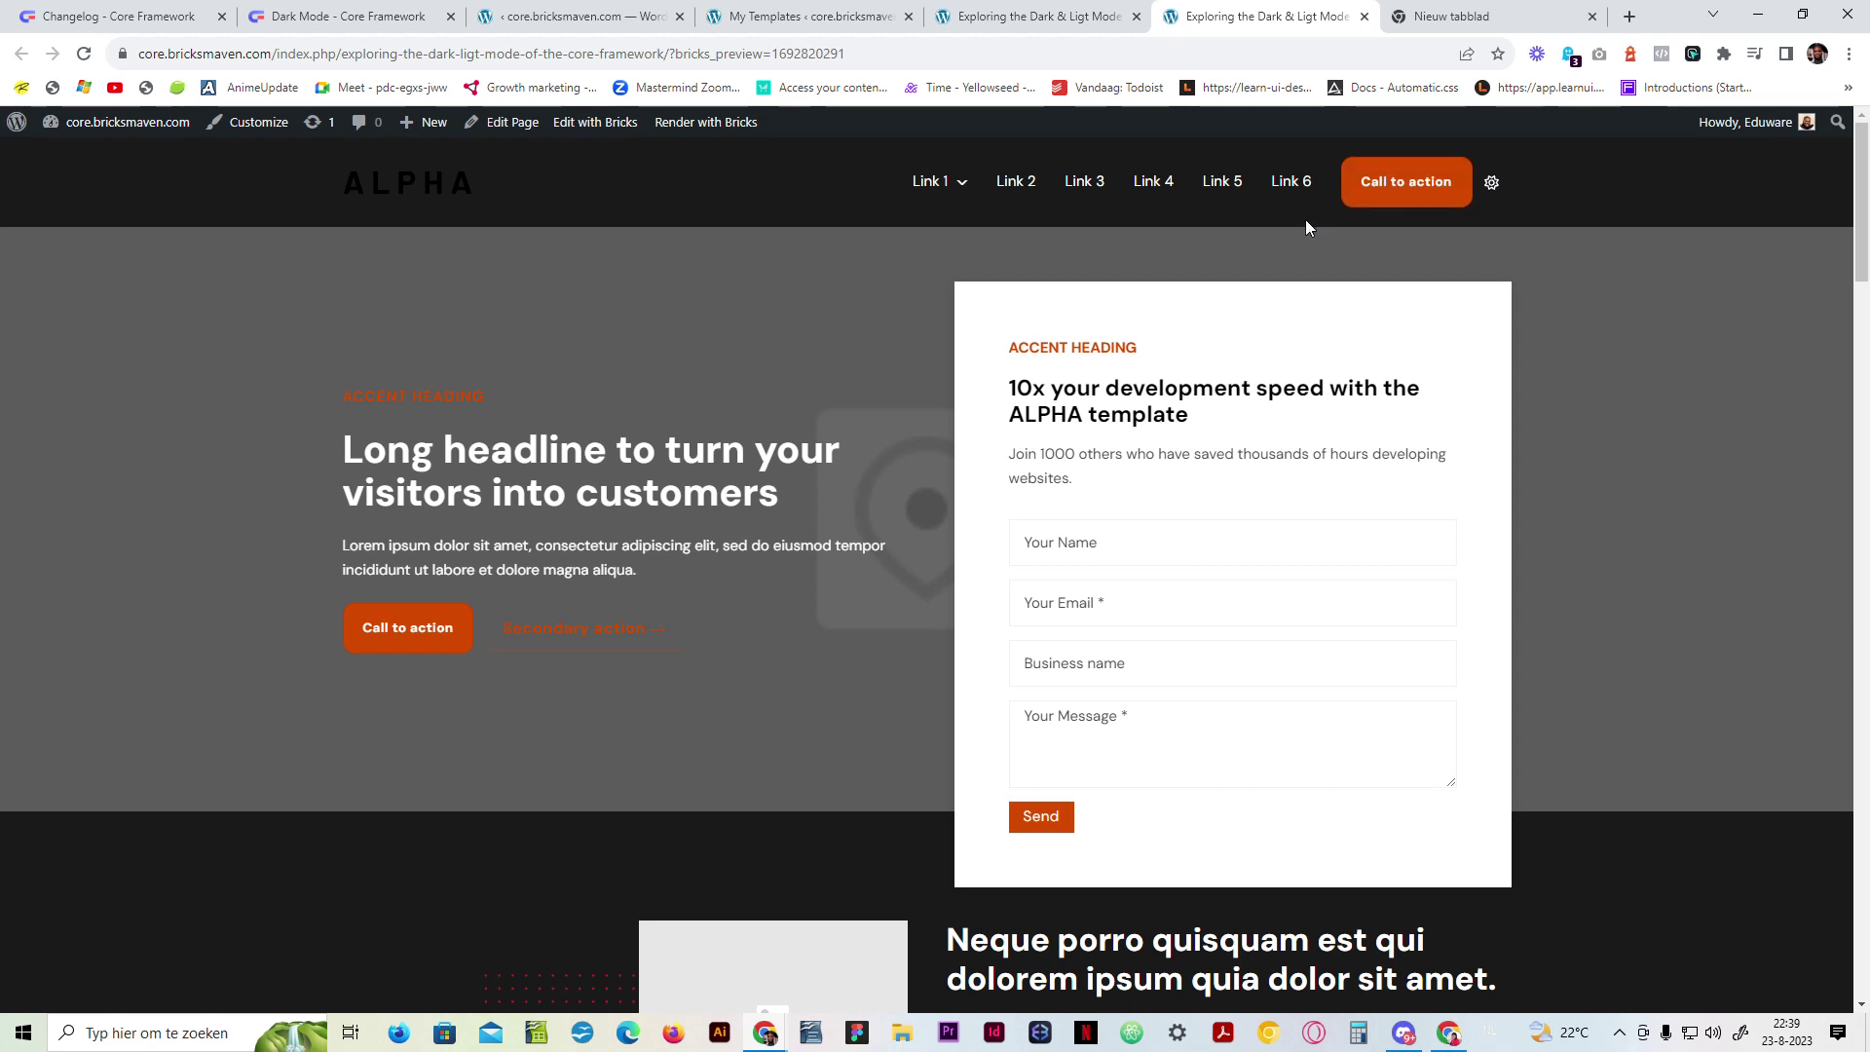
{"action": "left_click", "coordinate": [1491, 183]}
{"action": "left_click", "coordinate": [1491, 184]}
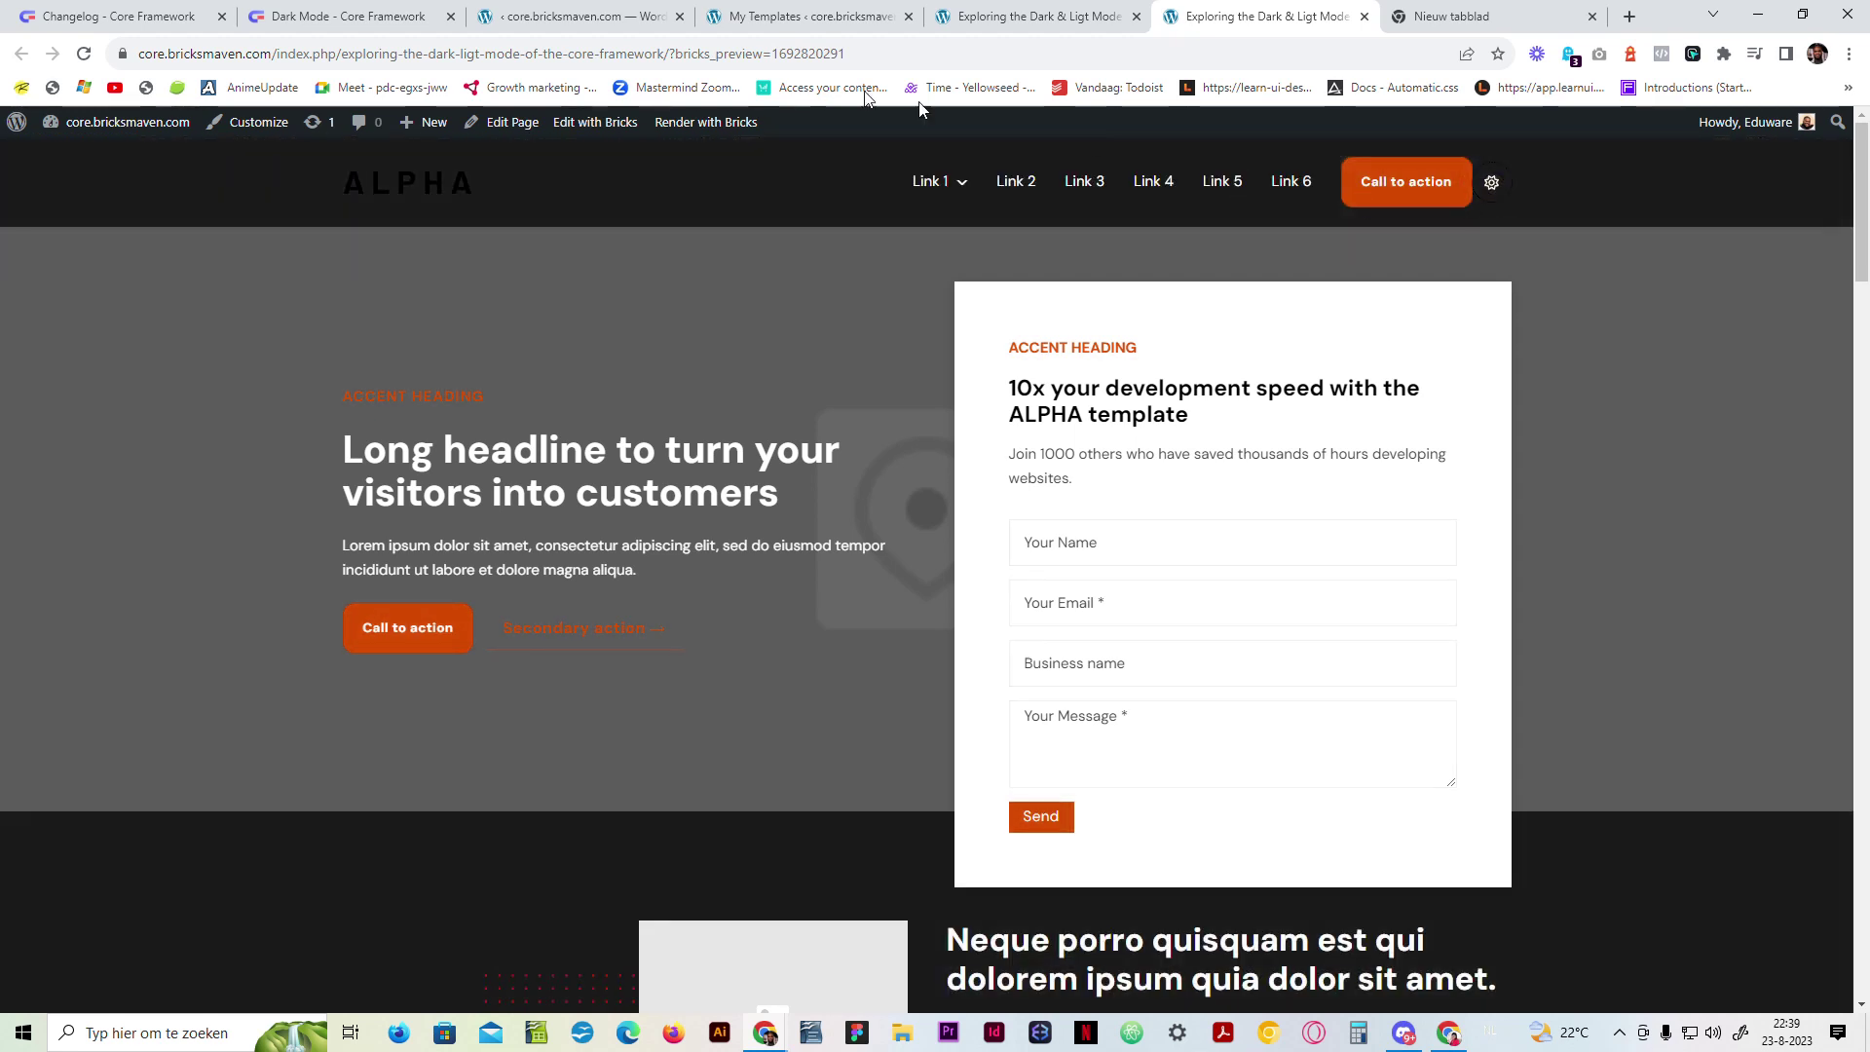